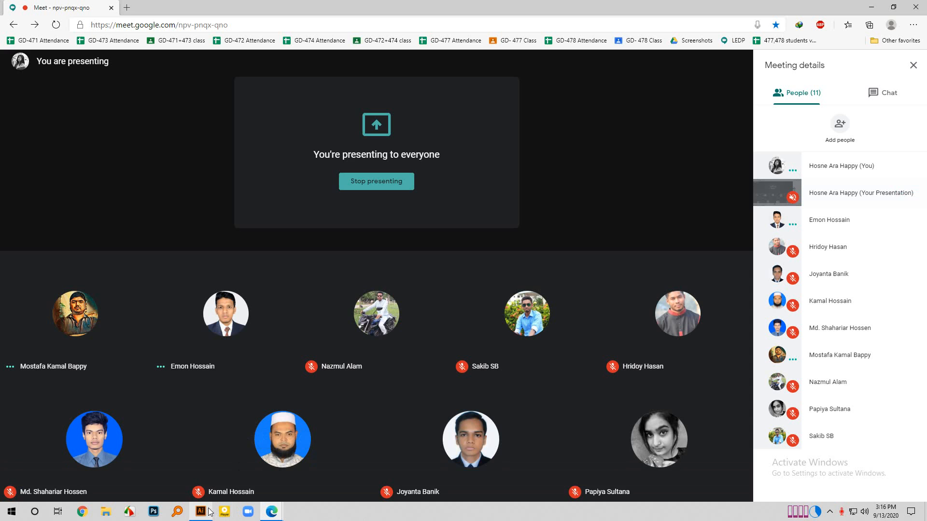
# Switch to Illustrator and create a new document from the Web-Large 1920 x 1080 px preset.
pyautogui.click(201, 511)
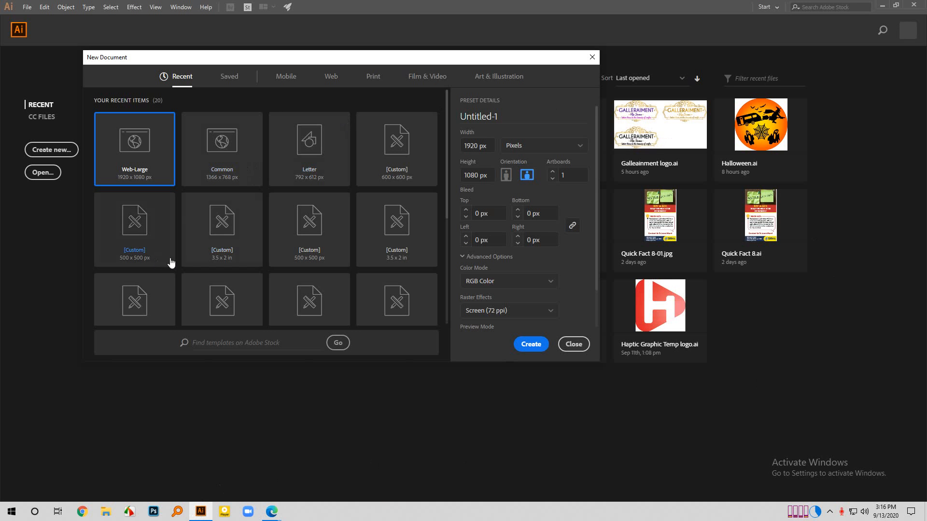
pyautogui.moveTo(331, 62)
pyautogui.mouseDown()
pyautogui.moveTo(455, 114)
pyautogui.moveTo(501, 90)
pyautogui.moveTo(470, 95)
pyautogui.moveTo(321, 74)
pyautogui.moveTo(337, 80)
pyautogui.mouseUp()
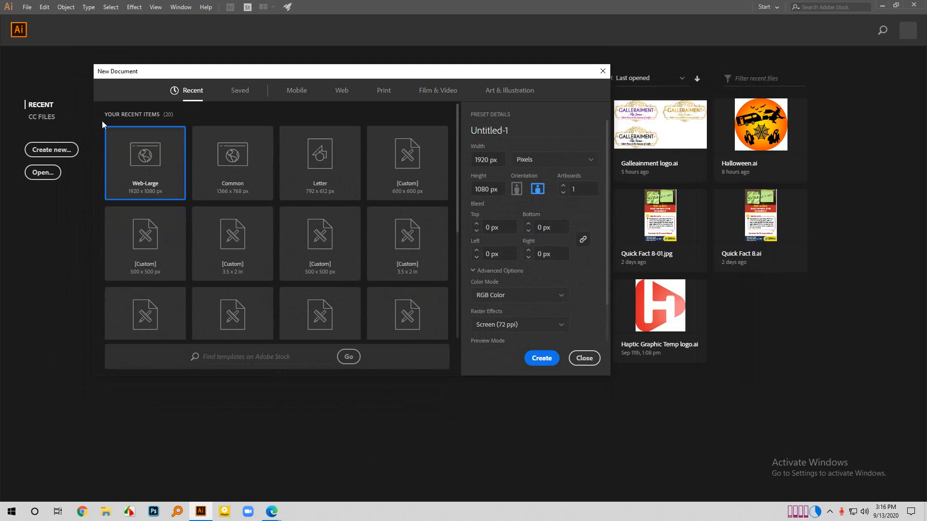
pyautogui.click(347, 94)
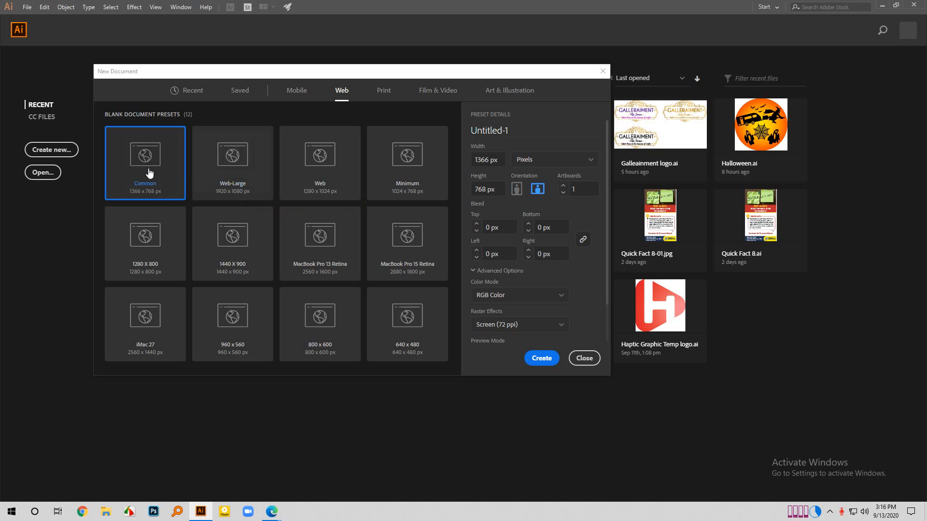
pyautogui.click(245, 164)
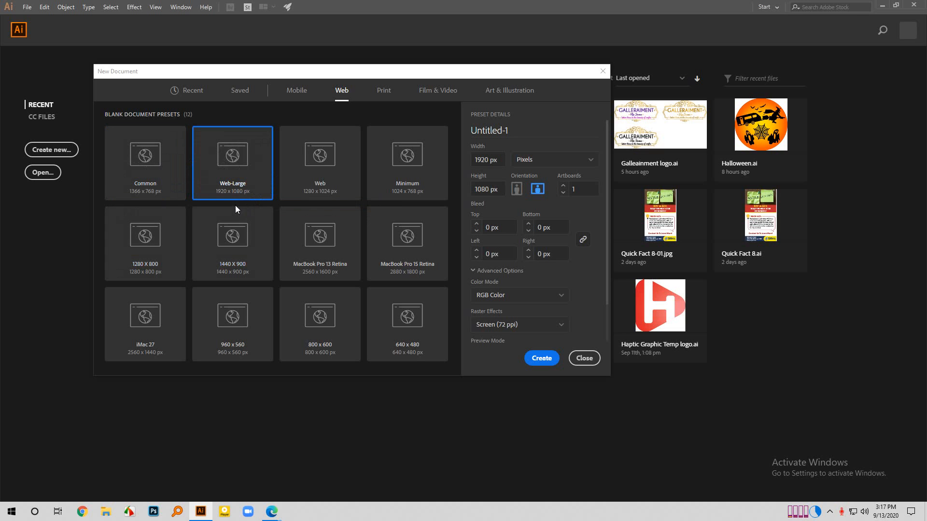
pyautogui.click(546, 360)
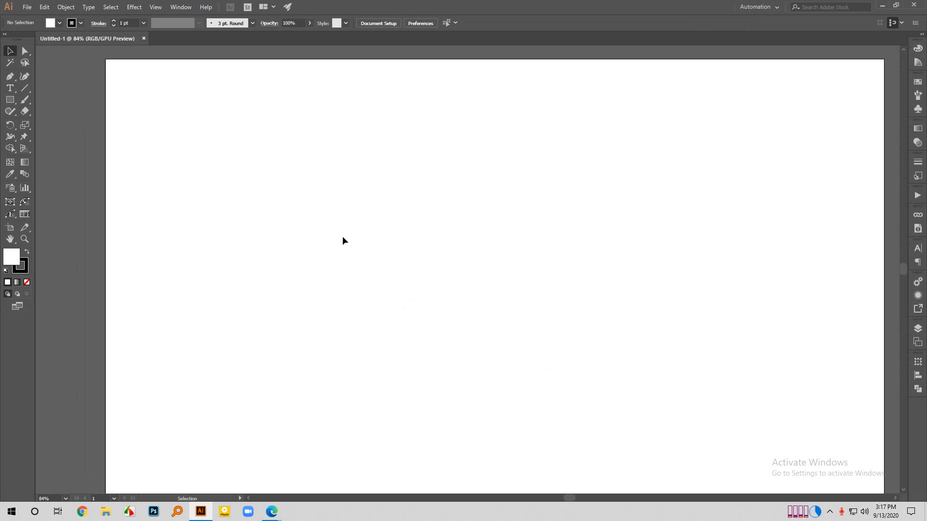
pyautogui.scroll(-2, 340, 235)
pyautogui.scroll(-3, 523, 326)
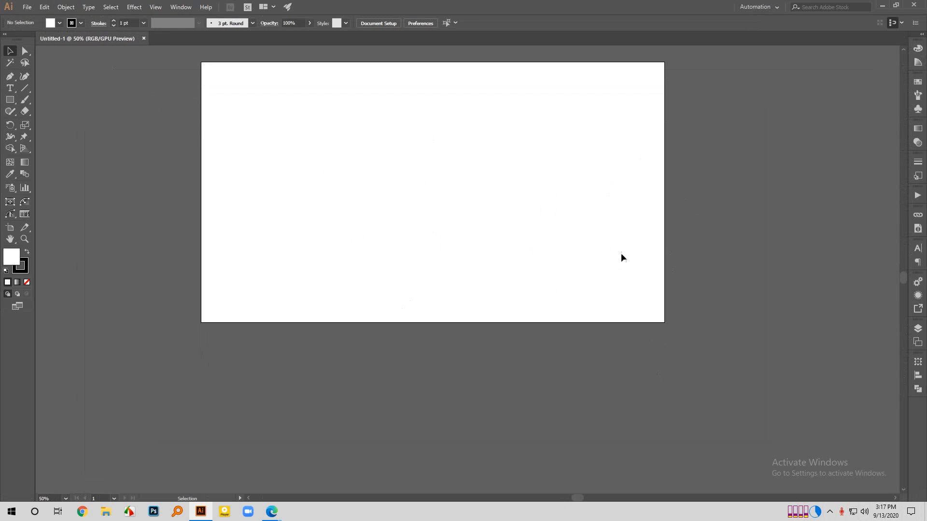
pyautogui.scroll(-1, 378, 263)
pyautogui.scroll(1, 426, 188)
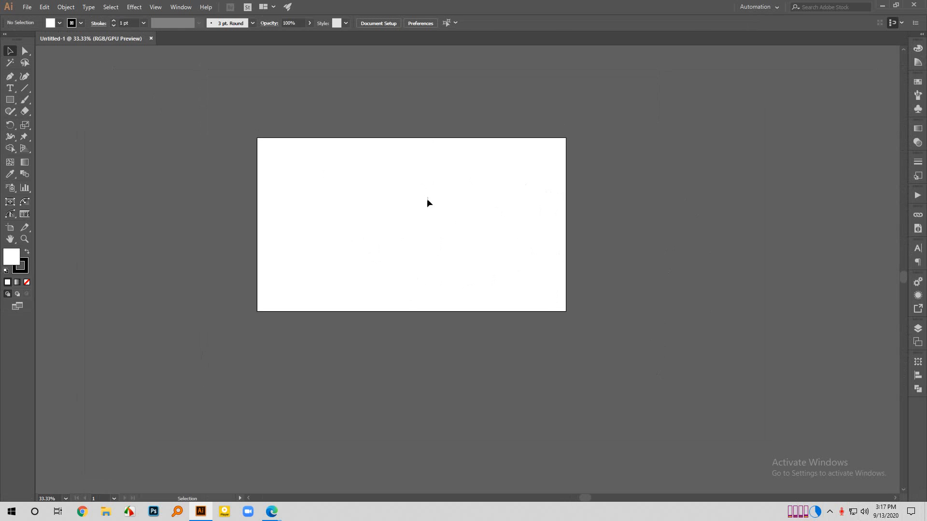
pyautogui.scroll(1, 320, 216)
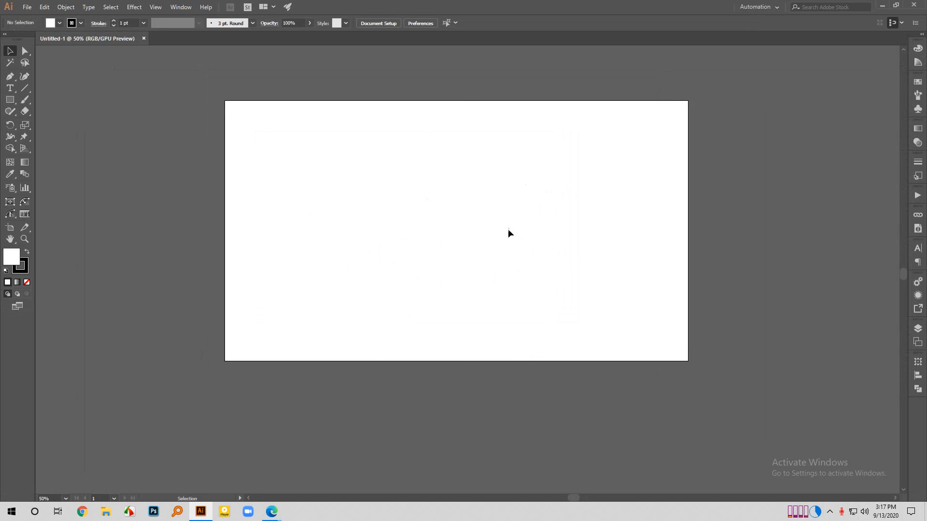
pyautogui.scroll(-2, 507, 228)
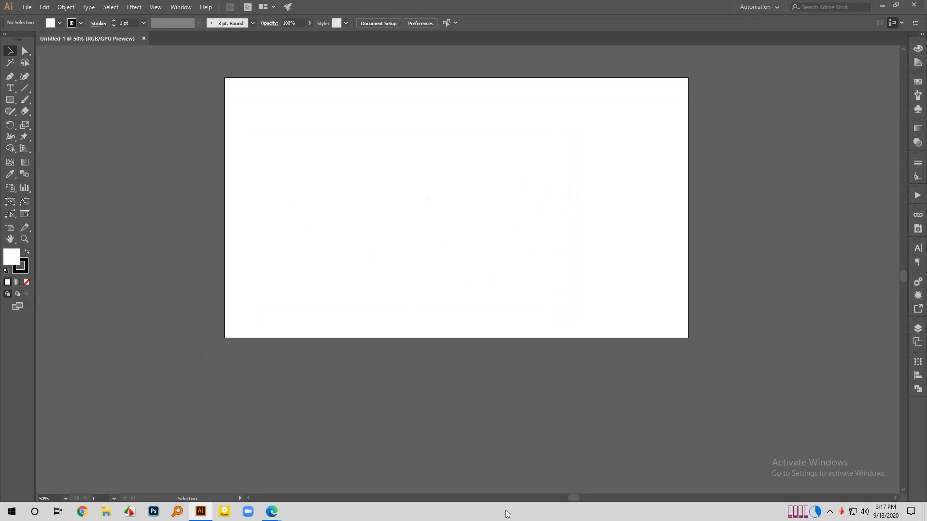
# Extend the artboard downward in stages with the Artboard tool to a height of about 5777 px.
pyautogui.click(10, 227)
pyautogui.scroll(-1, 394, 109)
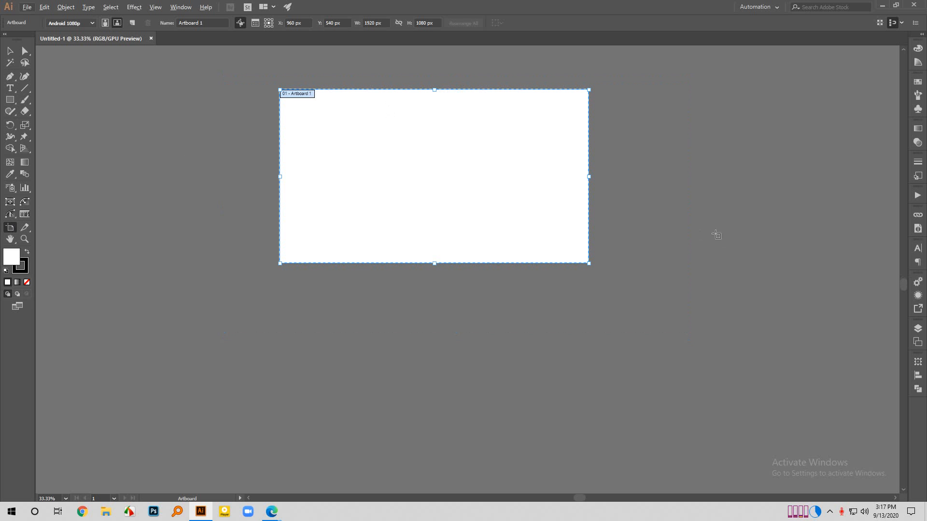
pyautogui.scroll(-1, 476, 250)
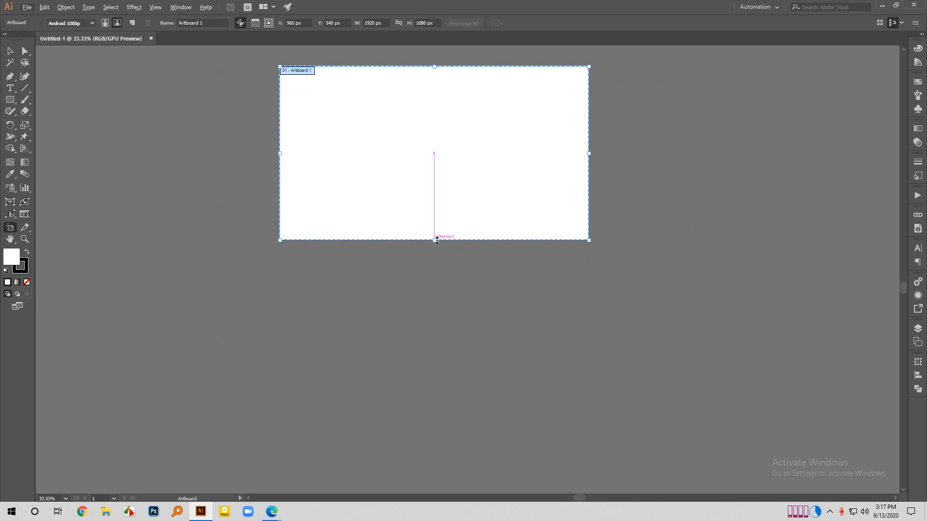
pyautogui.moveTo(435, 240); pyautogui.dragTo(436, 389)
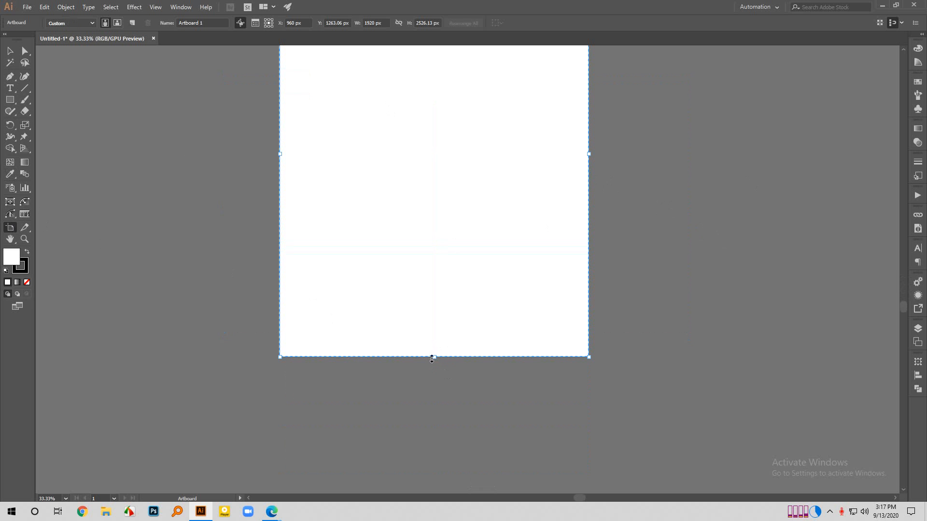
pyautogui.moveTo(433, 357); pyautogui.dragTo(436, 490)
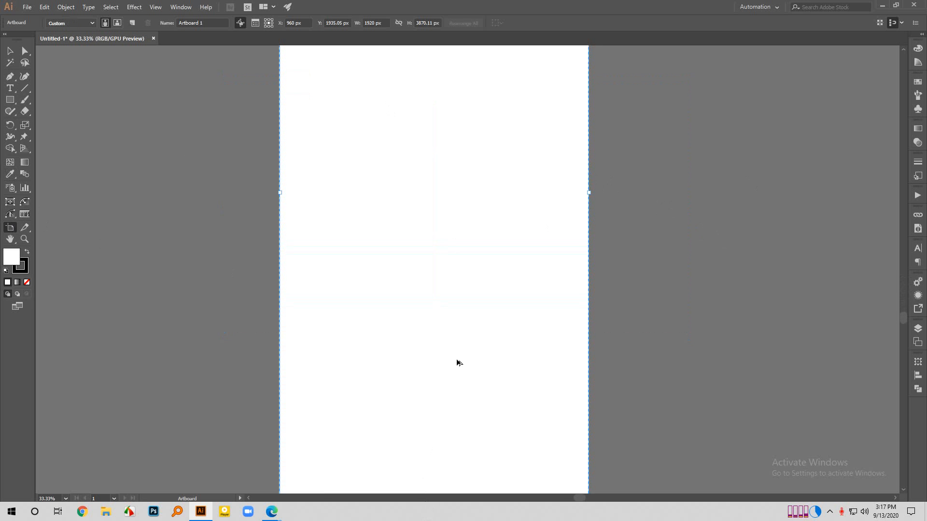
pyautogui.hotkey('ctrl', '-')
pyautogui.hotkey('ctrl', '-')
pyautogui.scroll(-4, 455, 362)
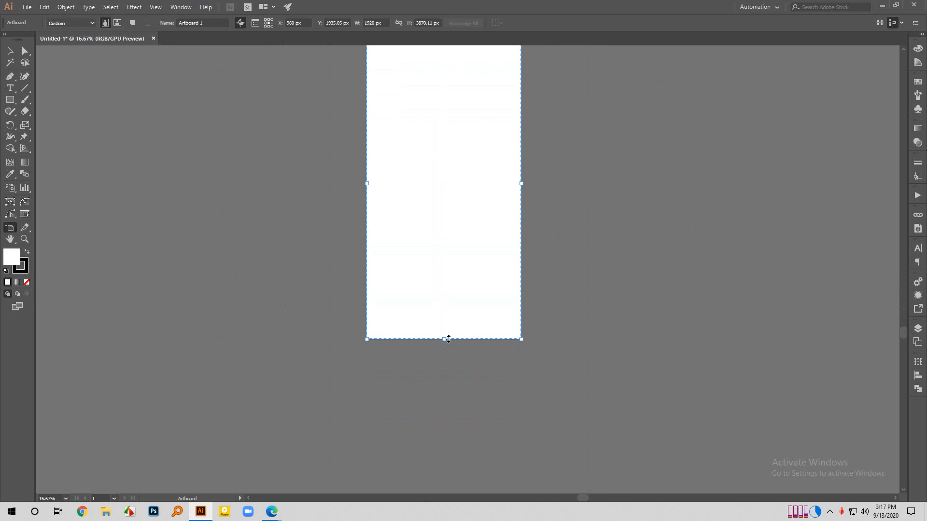
pyautogui.moveTo(447, 338); pyautogui.dragTo(455, 492)
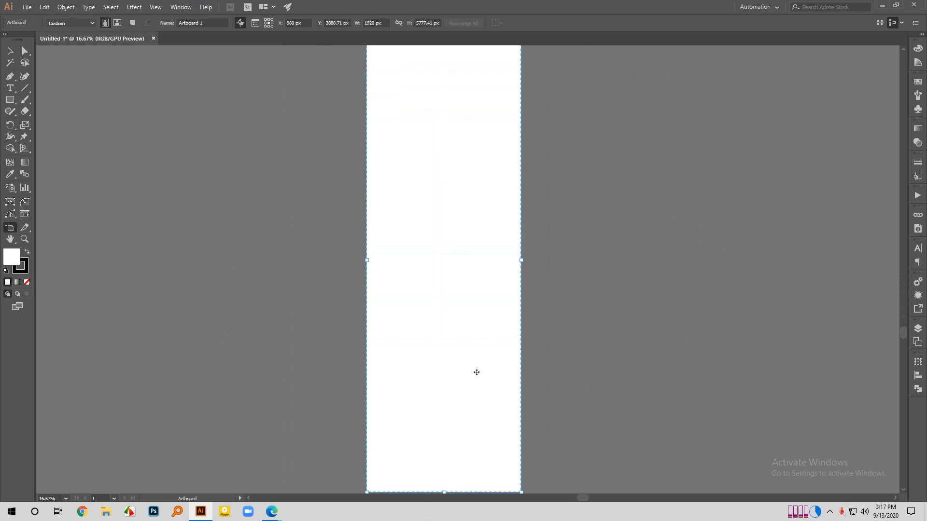
pyautogui.scroll(3, 462, 328)
pyautogui.scroll(-3, 468, 270)
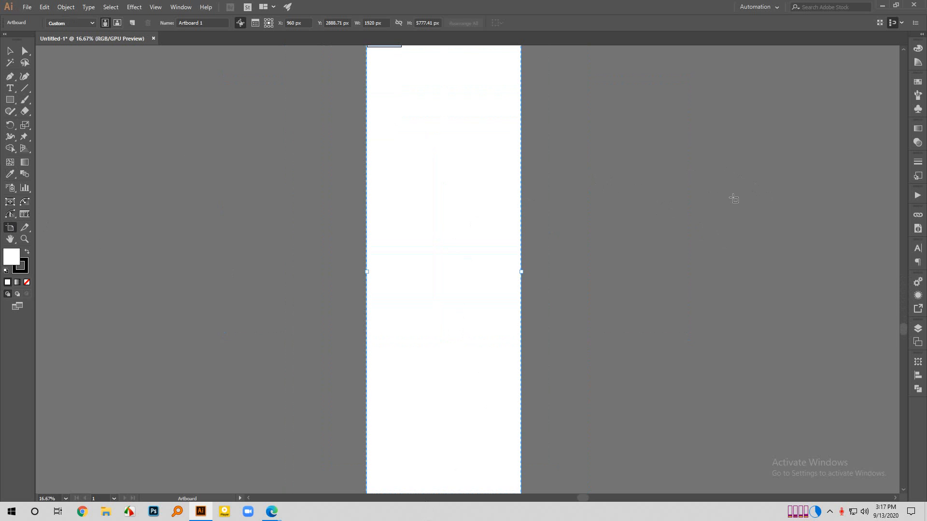
# Undo all the artboard height changes and leave artboard editing.
pyautogui.hotkey('ctrl', 'z')
pyautogui.hotkey('ctrl', 'z')
pyautogui.hotkey('ctrl', 'z')
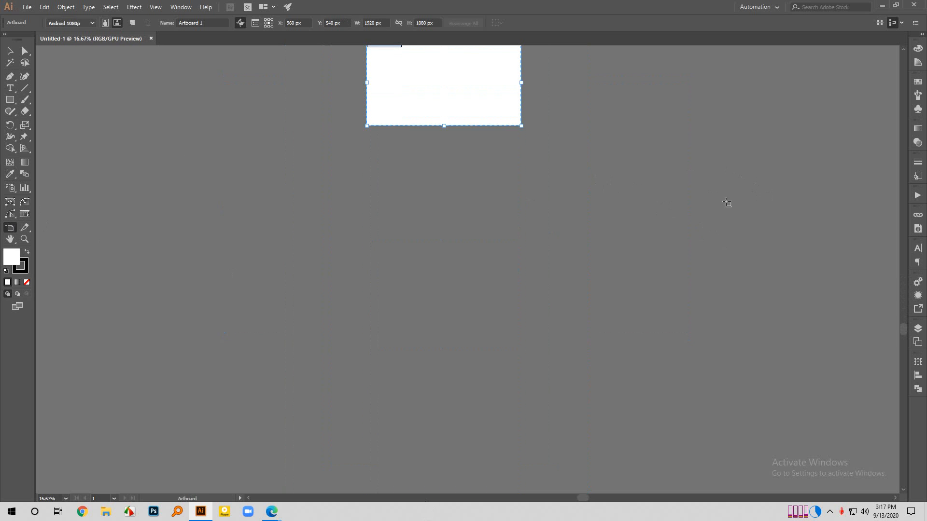
pyautogui.scroll(2, 456, 284)
pyautogui.scroll(2, 503, 92)
pyautogui.press('v')
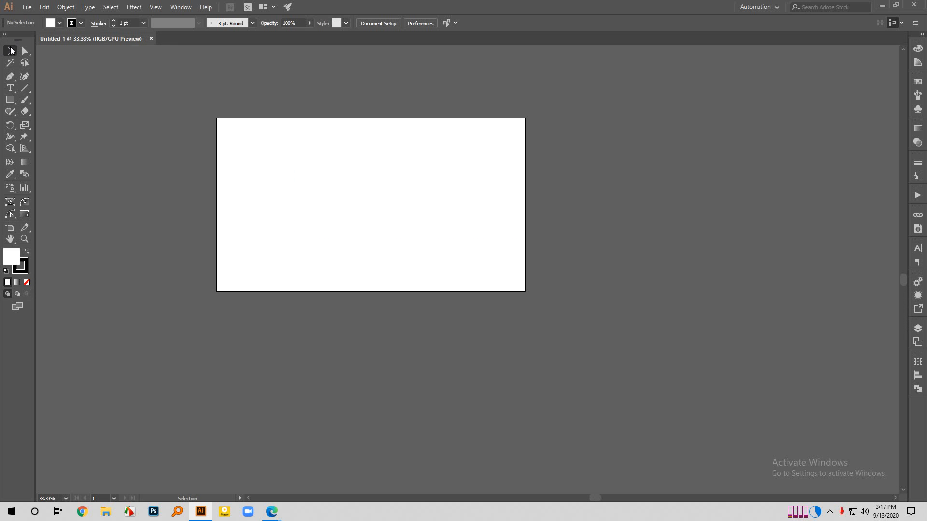
# Draw a rectangle about 606 x 400 px in the upper-left part of the artboard.
pyautogui.scroll(1, 248, 96)
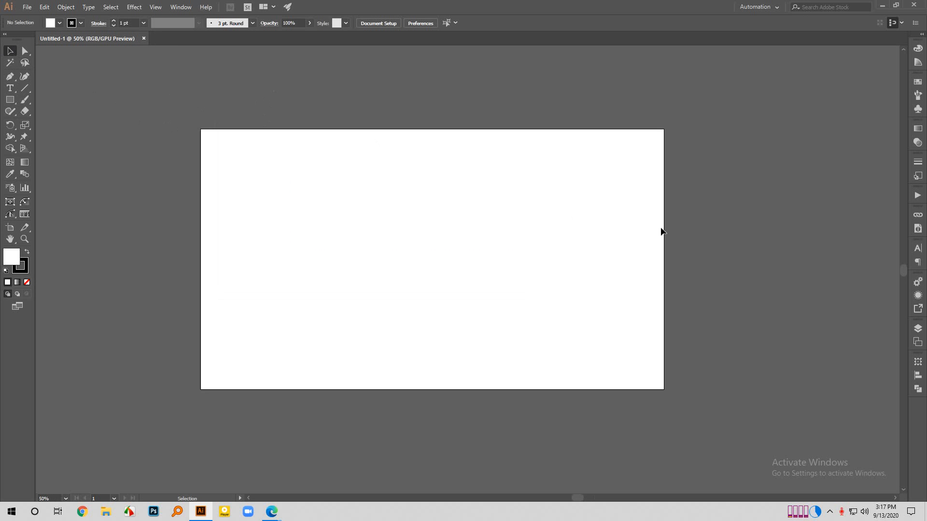
pyautogui.scroll(1, 378, 82)
pyautogui.scroll(-2, 60, 82)
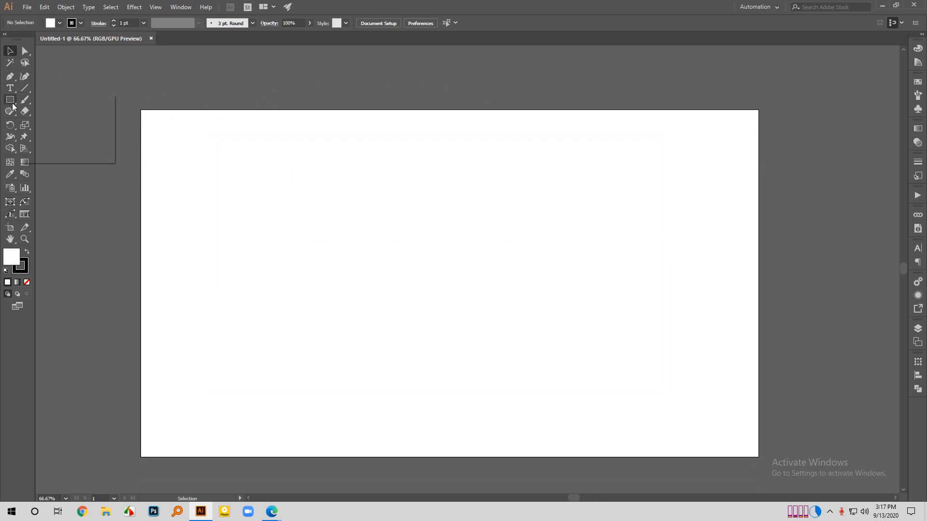
pyautogui.moveTo(13, 104)
pyautogui.mouseDown()
pyautogui.moveTo(49, 103)
pyautogui.moveTo(31, 99)
pyautogui.mouseUp()
pyautogui.click(15, 98)
pyautogui.scroll(-1, 412, 251)
pyautogui.moveTo(284, 186); pyautogui.dragTo(381, 249)
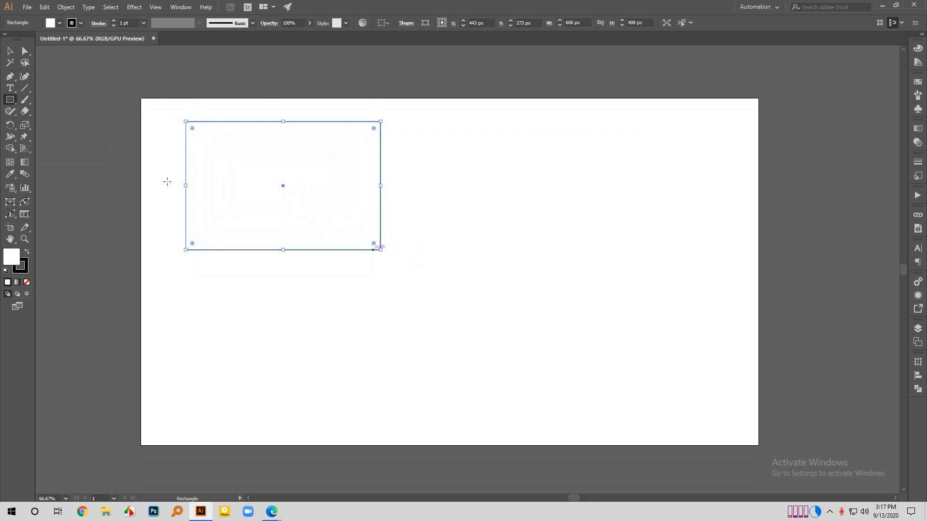
# Fill the rectangle with a bright red colour.
pyautogui.doubleClick(16, 261)
pyautogui.click(495, 184)
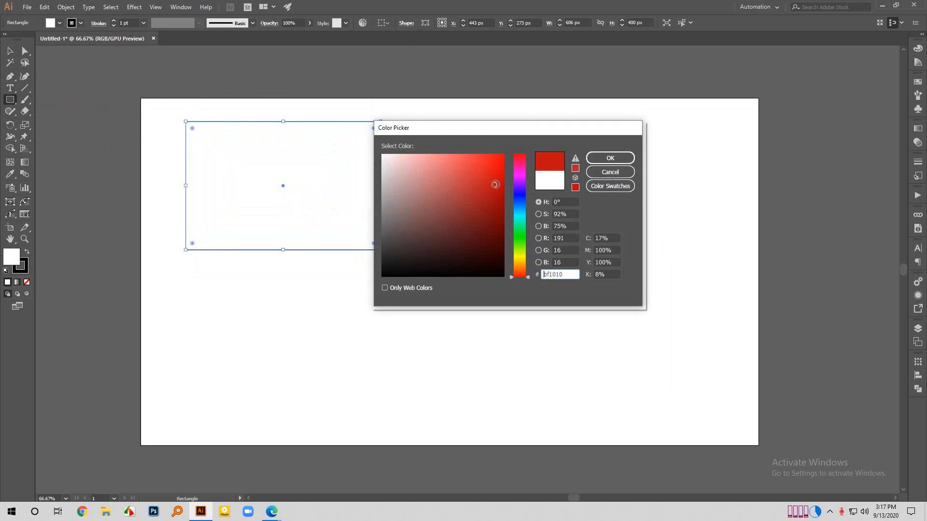
pyautogui.moveTo(495, 184); pyautogui.dragTo(490, 143)
pyautogui.click(610, 158)
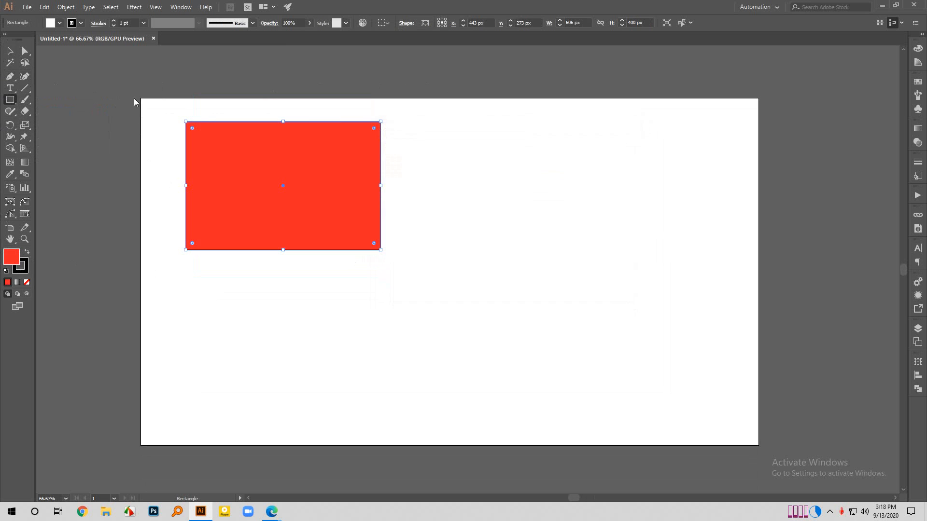
# Remove the rectangle's stroke and deselect the shape.
pyautogui.click(23, 268)
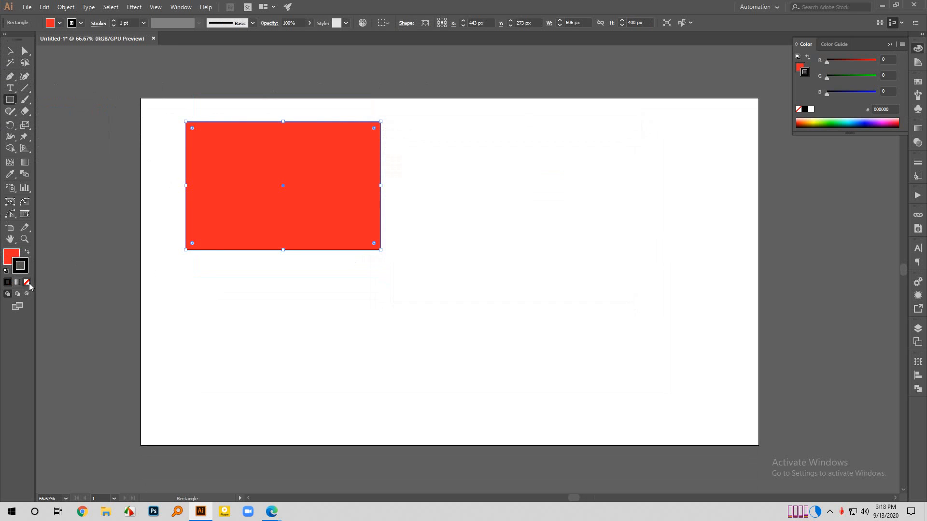
pyautogui.click(28, 282)
pyautogui.click(17, 47)
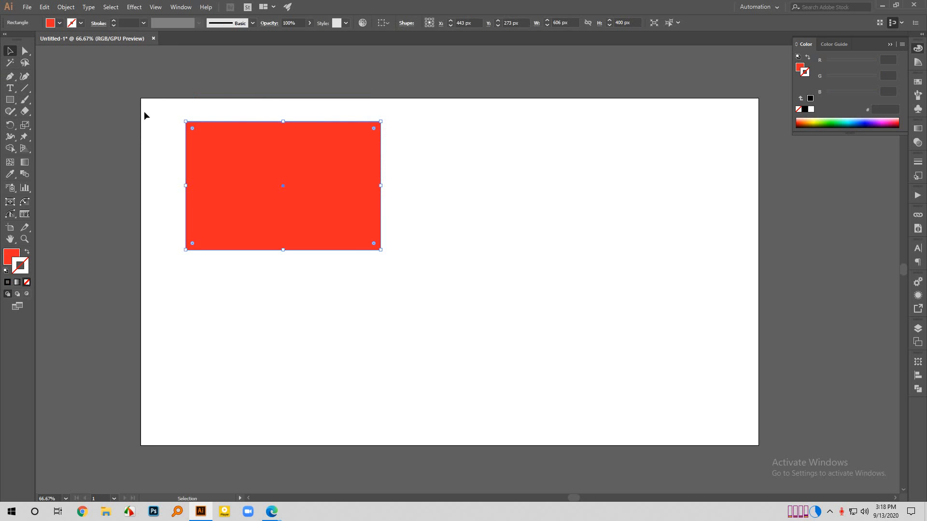
pyautogui.click(143, 111)
# Move the red rectangle toward the artboard's centre, to about X 1051 px and Y 390 px.
pyautogui.moveTo(325, 183); pyautogui.dragTo(438, 214)
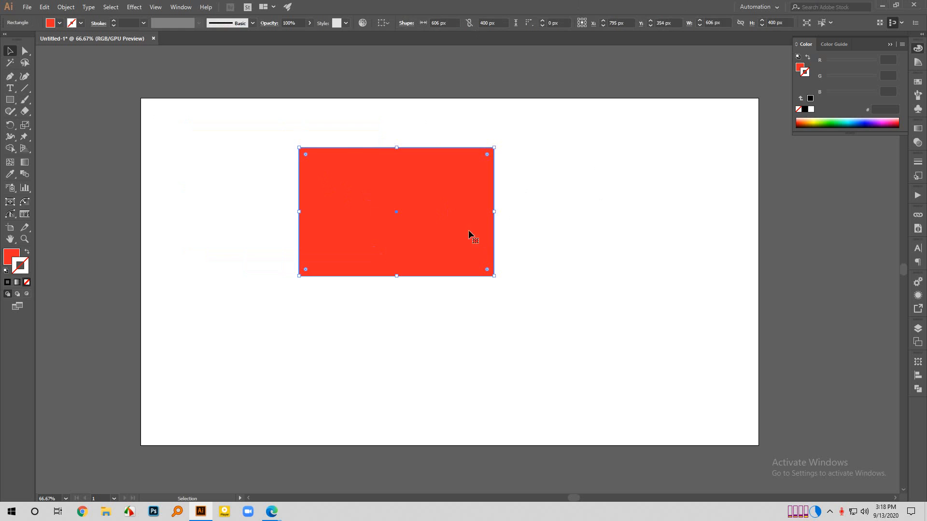
pyautogui.scroll(1, 436, 169)
pyautogui.click(620, 229)
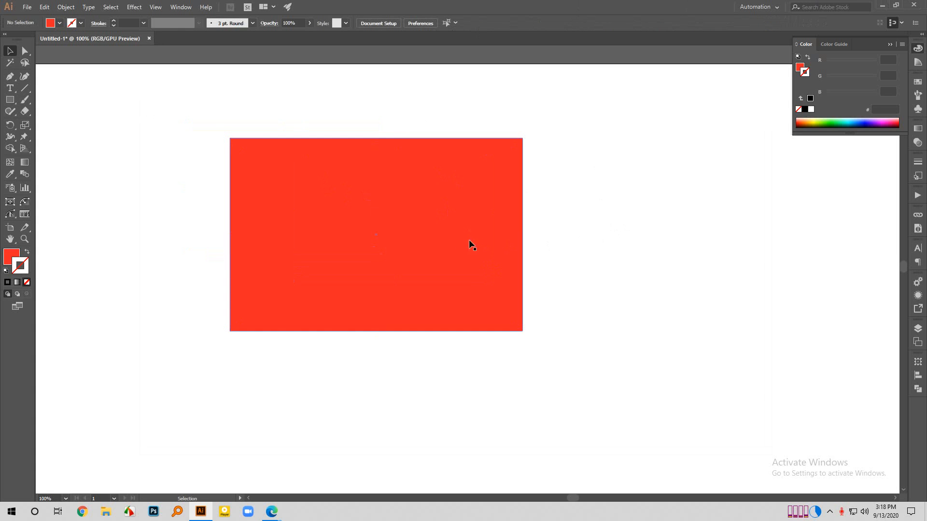
pyautogui.moveTo(426, 237); pyautogui.dragTo(548, 251)
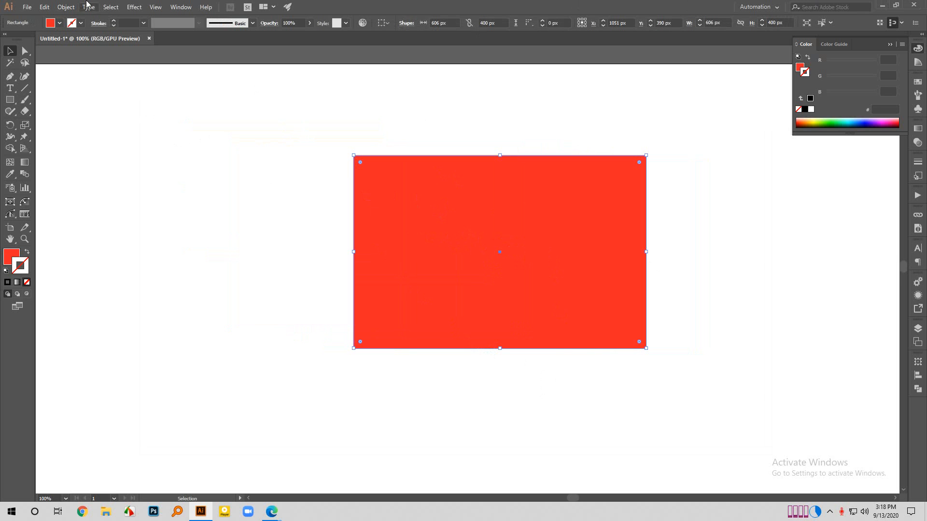
# Start a Stylize Drop Shadow effect on the rectangle with preview on and opacity set to 77%.
pyautogui.click(133, 8)
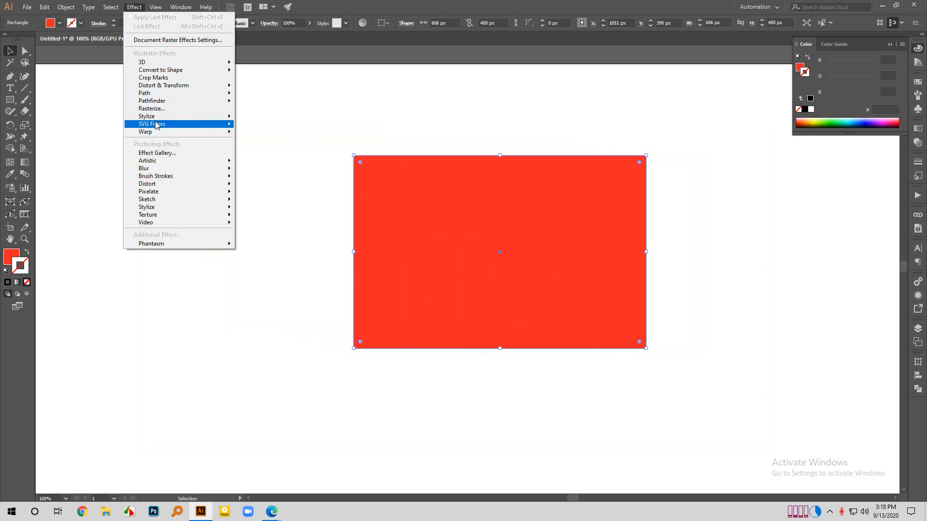
pyautogui.moveTo(158, 119)
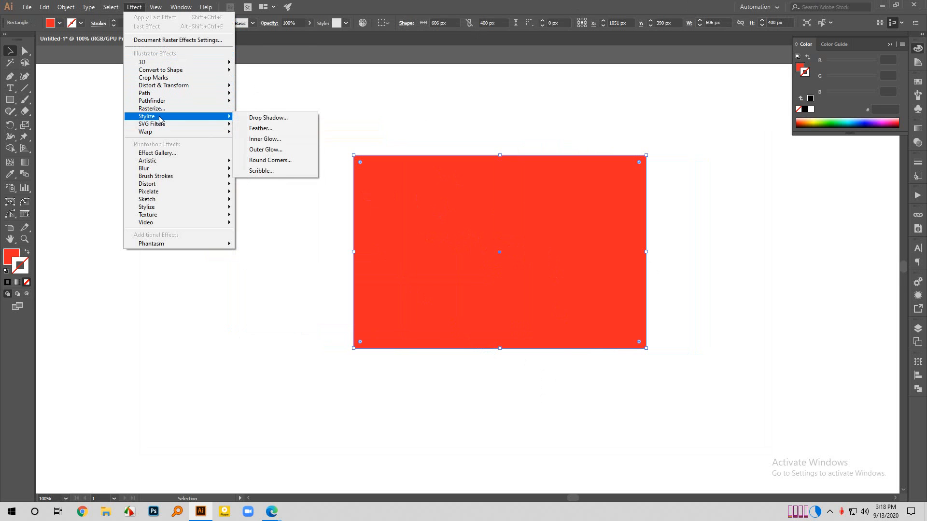
pyautogui.click(260, 118)
pyautogui.moveTo(441, 43); pyautogui.dragTo(235, 153)
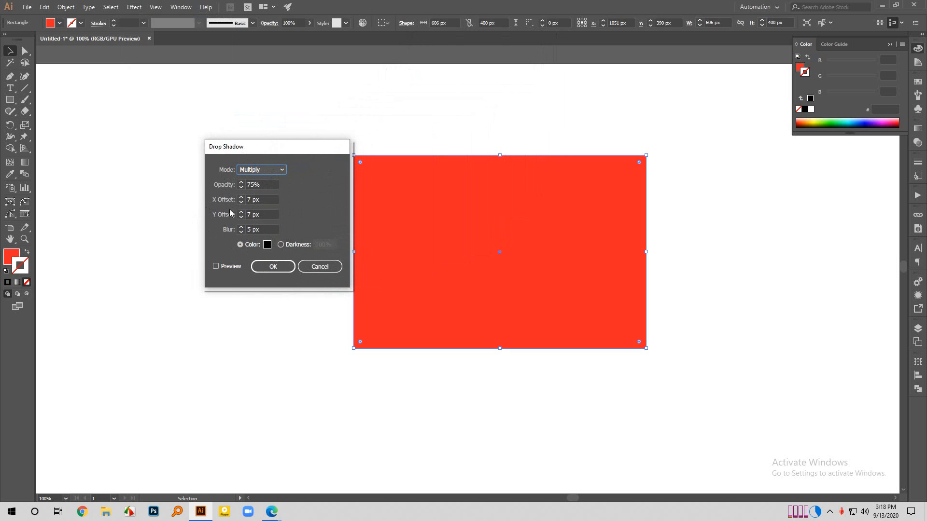
pyautogui.click(217, 267)
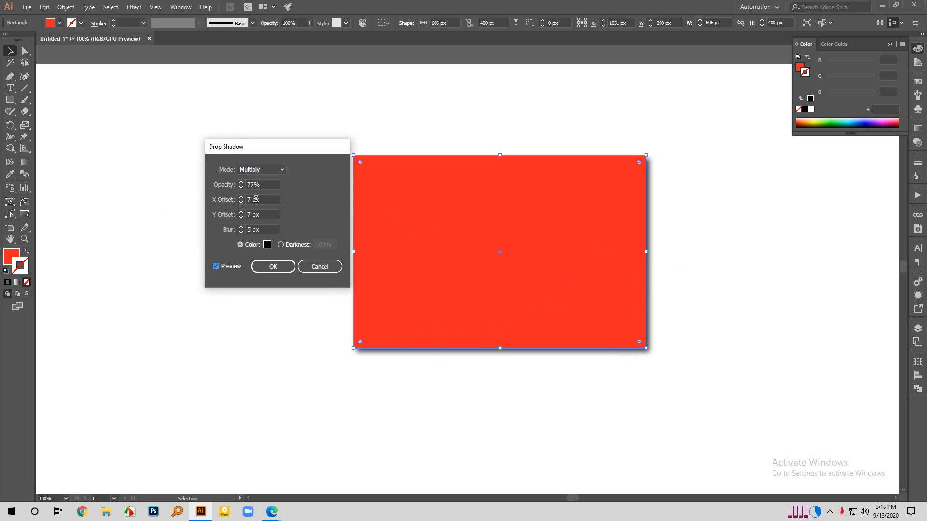
# Try the drop shadow's X offset at values between -18 px and 19 px, settling on 8 px.
pyautogui.scroll(12, 256, 199)
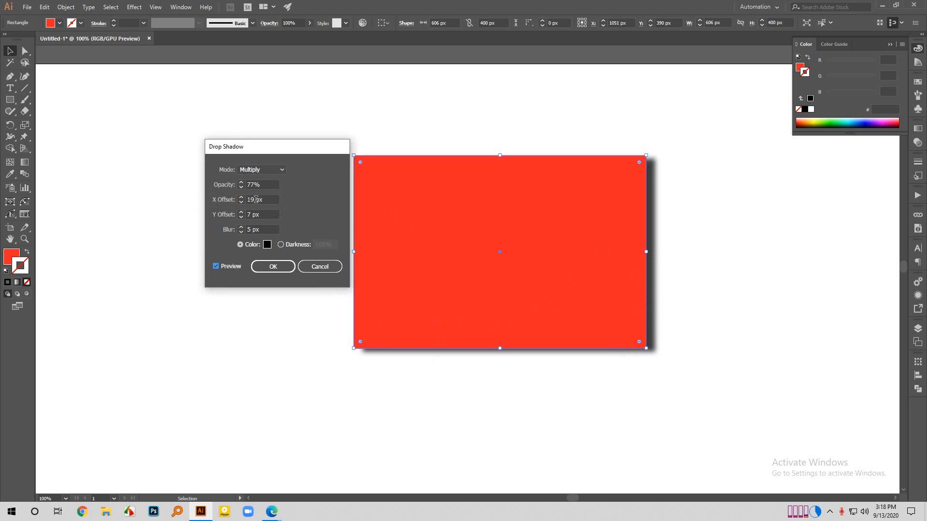
pyautogui.scroll(-14, 256, 200)
pyautogui.moveTo(271, 147); pyautogui.dragTo(225, 149)
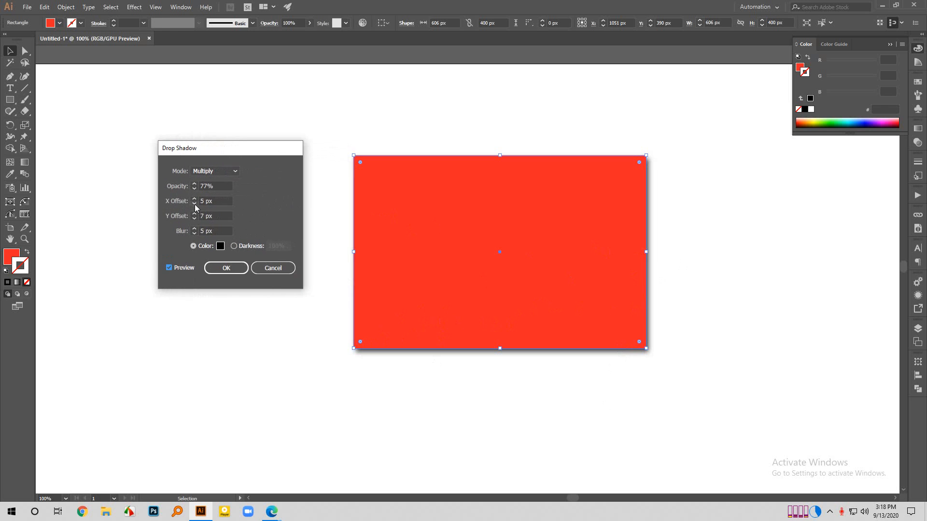
pyautogui.scroll(-15, 217, 200)
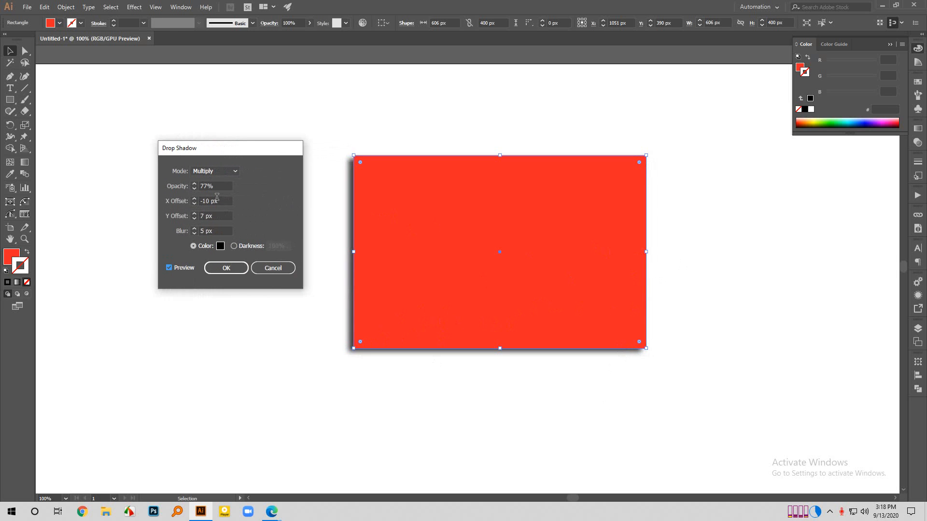
pyautogui.scroll(-8, 217, 196)
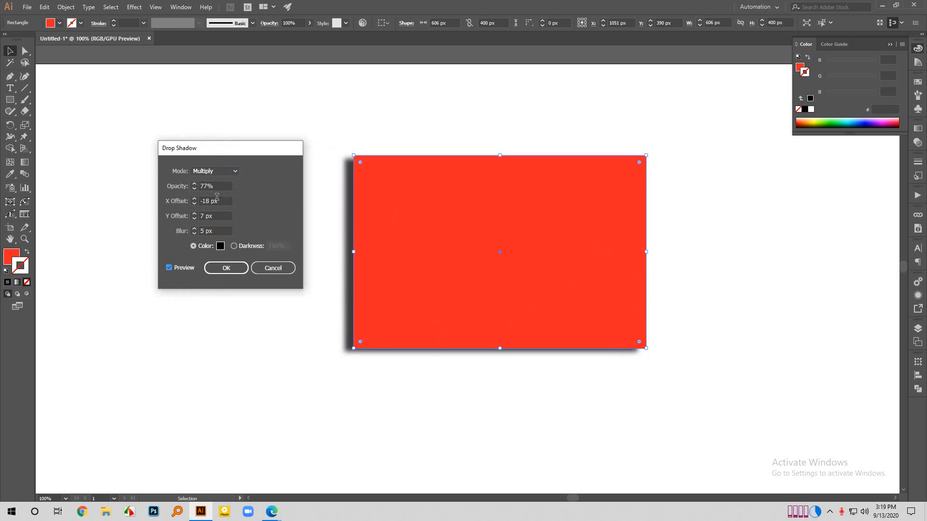
pyautogui.scroll(20, 216, 197)
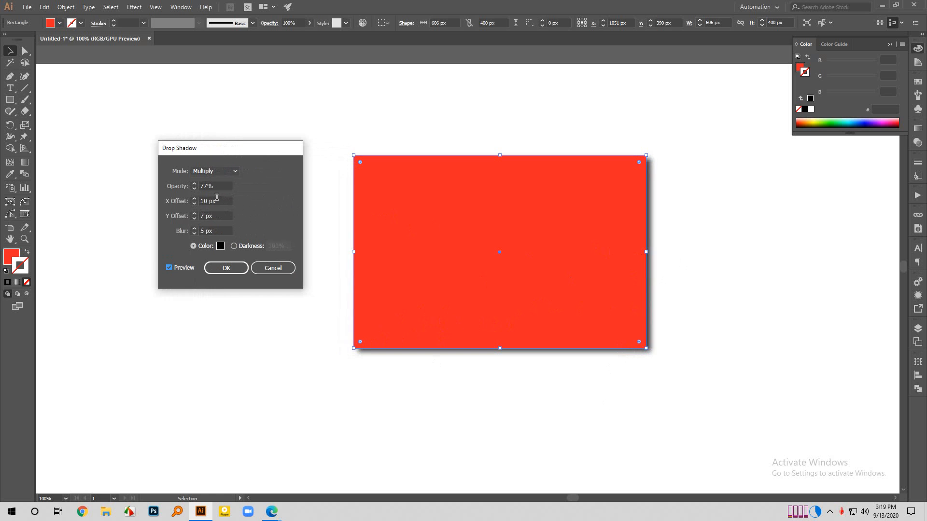
pyautogui.scroll(7, 217, 196)
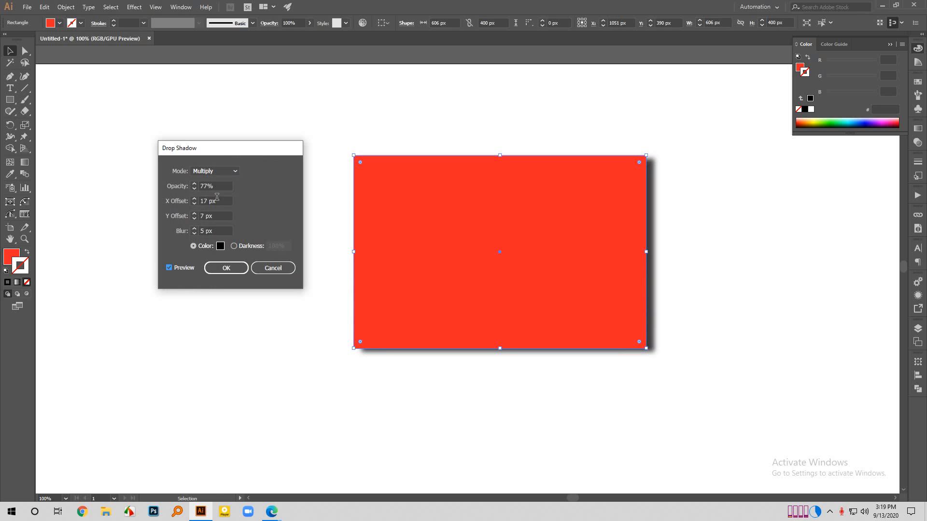
pyautogui.scroll(-3, 217, 197)
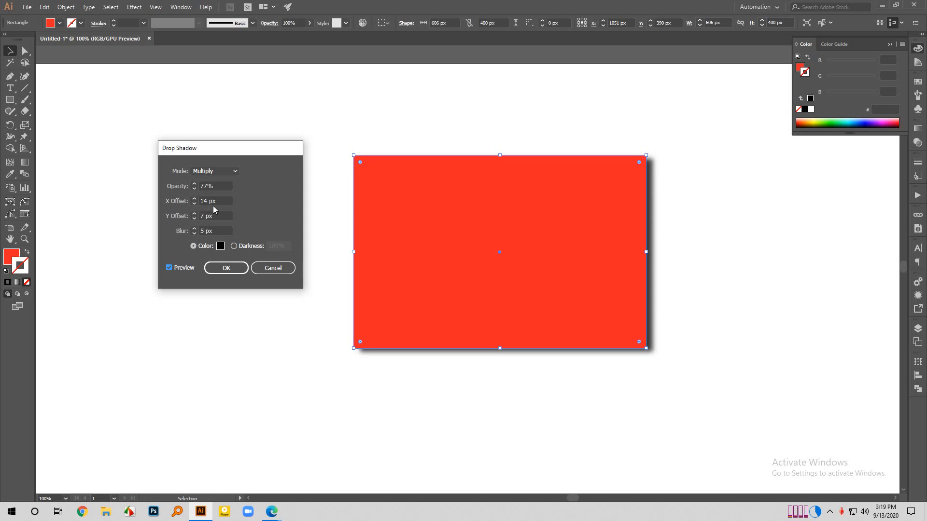
pyautogui.scroll(-6, 215, 201)
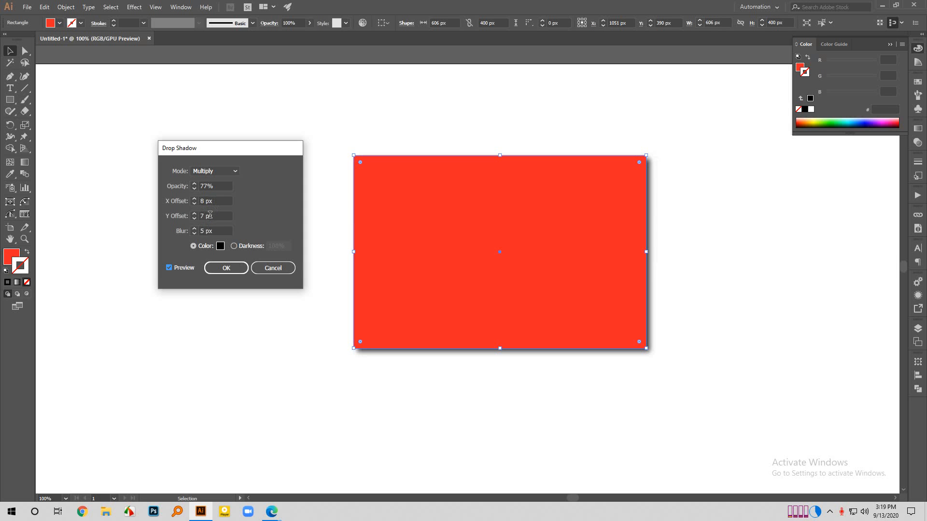
# Try the drop shadow's Y offset at positive and negative values, from -18 px up to 60 px.
pyautogui.scroll(20, 210, 215)
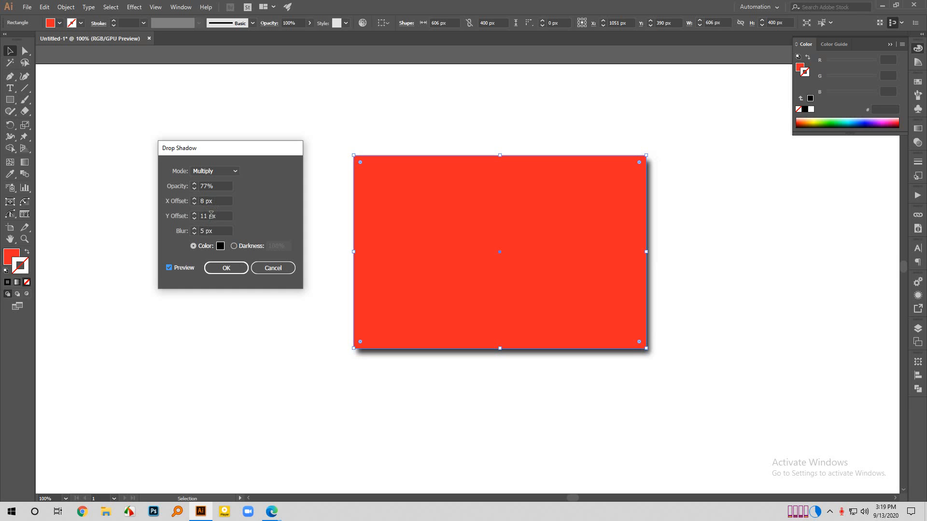
pyautogui.scroll(10, 213, 216)
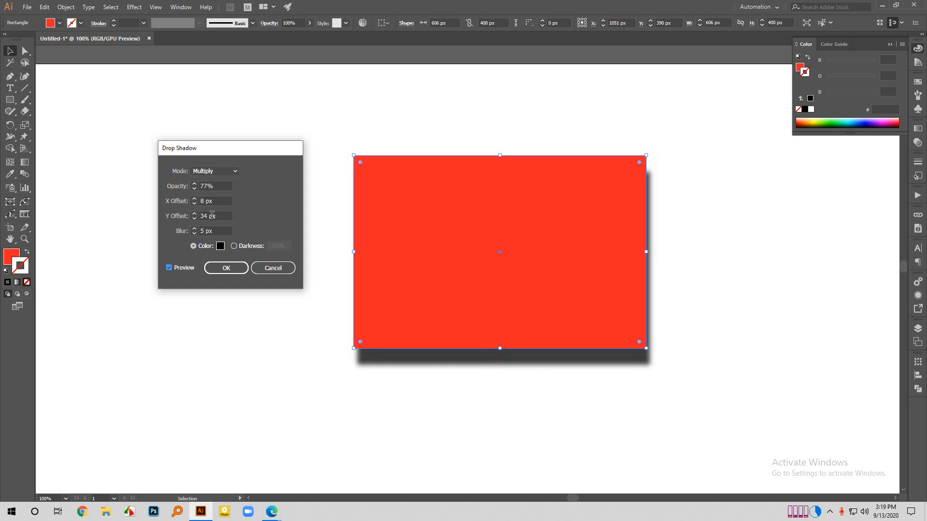
pyautogui.scroll(-20, 213, 215)
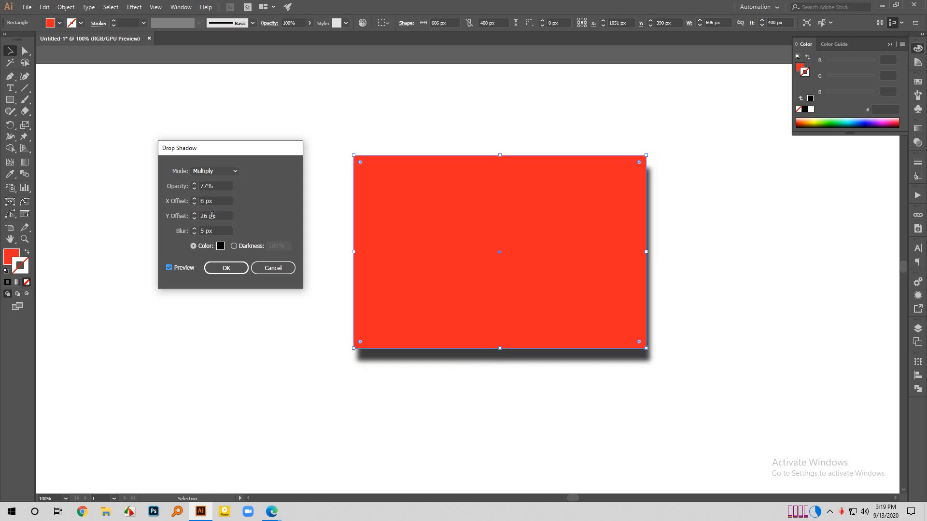
pyautogui.scroll(-20, 213, 216)
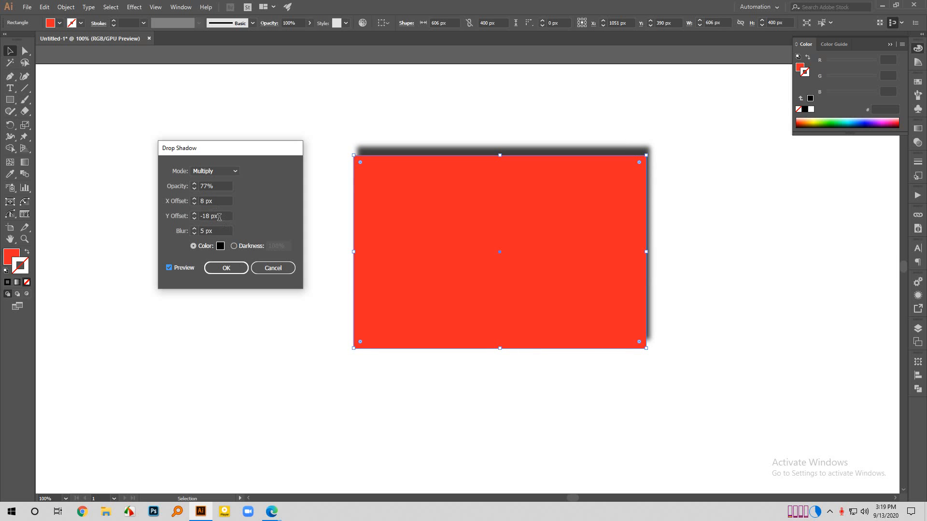
pyautogui.scroll(20, 219, 217)
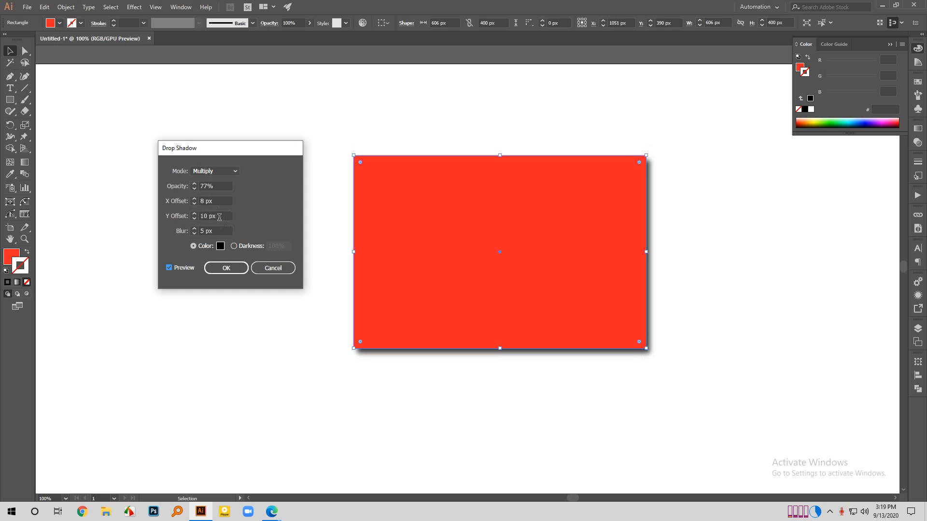
pyautogui.scroll(20, 219, 218)
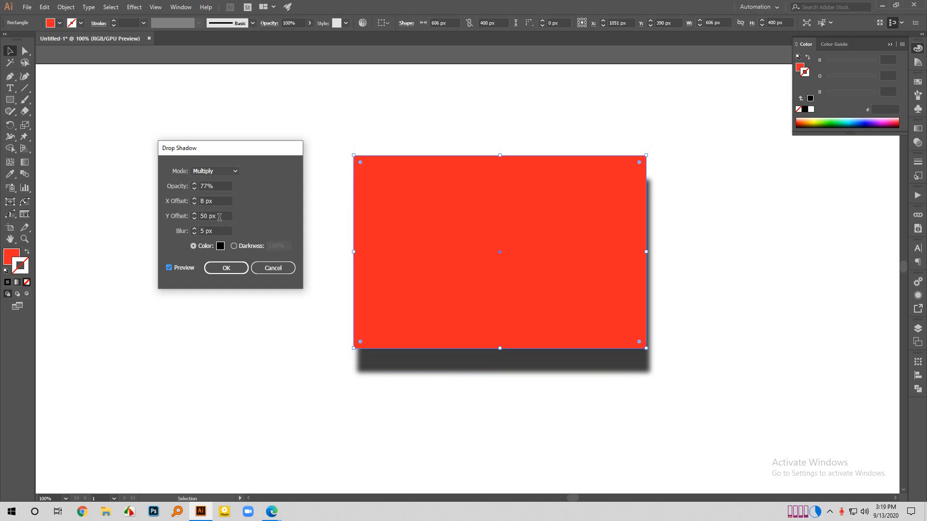
pyautogui.scroll(10, 219, 217)
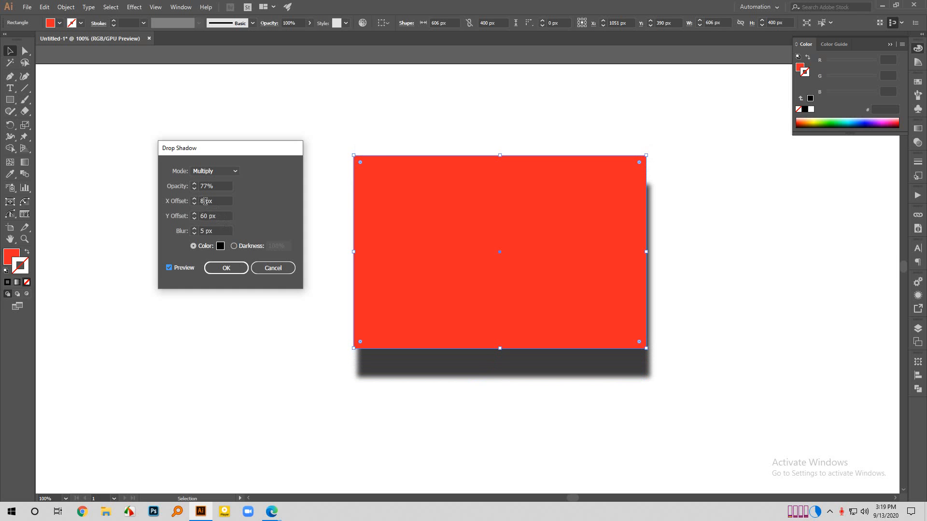
# Reduce the drop shadow's Y offset to 11 px.
pyautogui.scroll(-20, 214, 218)
pyautogui.scroll(-20, 214, 218)
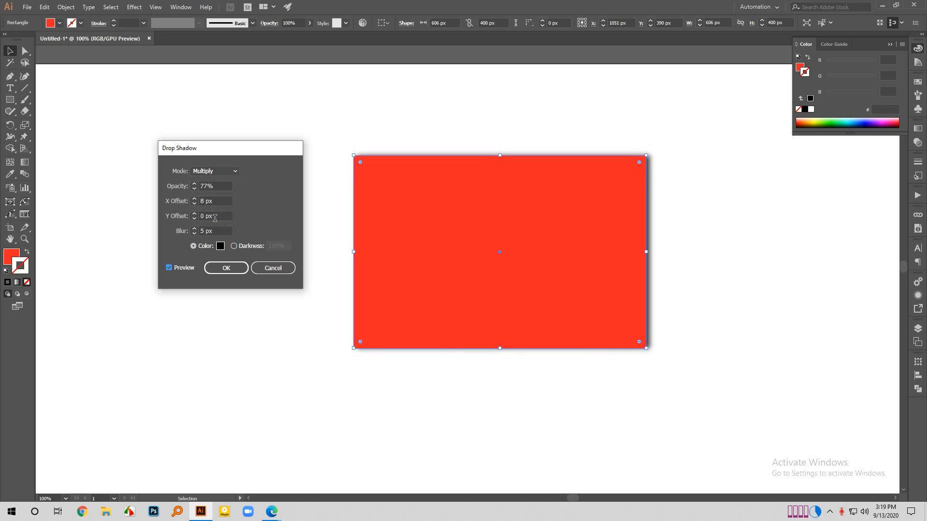
pyautogui.scroll(10, 215, 218)
pyautogui.scroll(2, 215, 218)
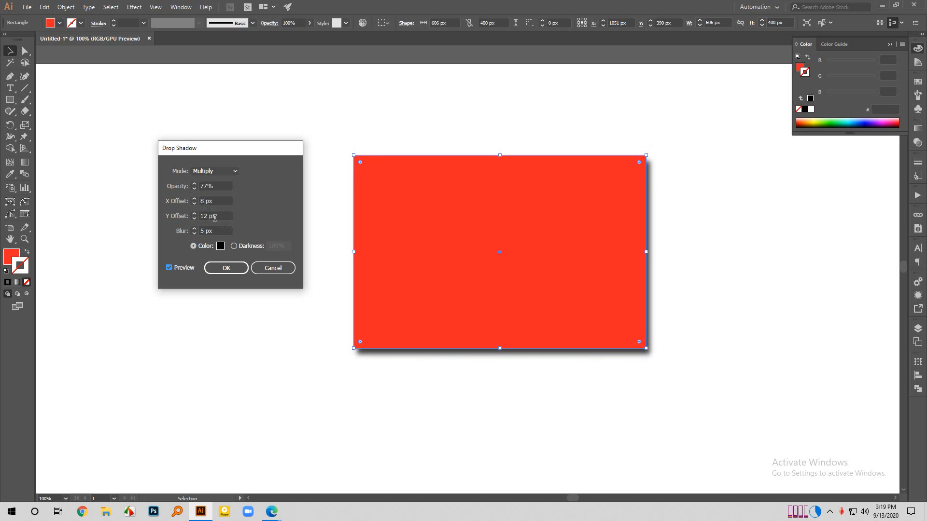
pyautogui.scroll(1, 215, 219)
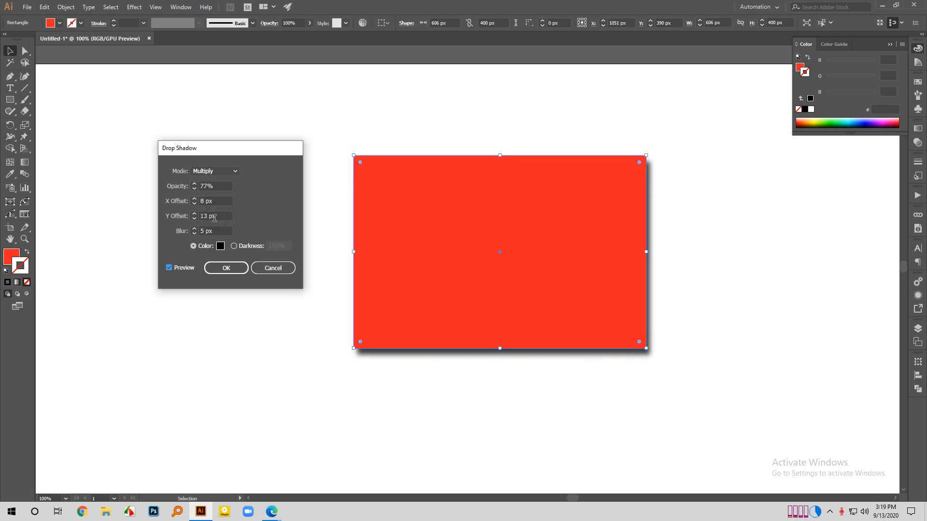
pyautogui.scroll(-2, 214, 218)
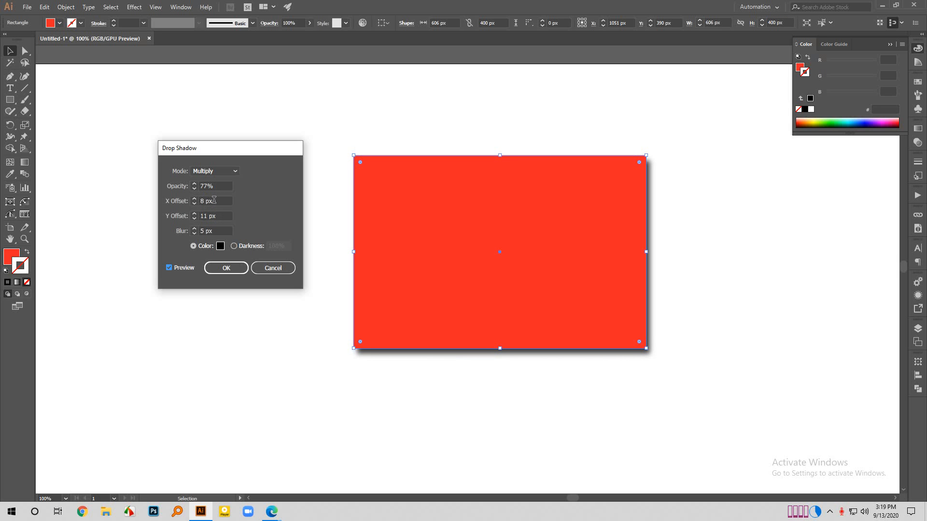
# Test the drop shadow's X offset at 40 px and 0 px, and set it to 10 px.
pyautogui.write('0')
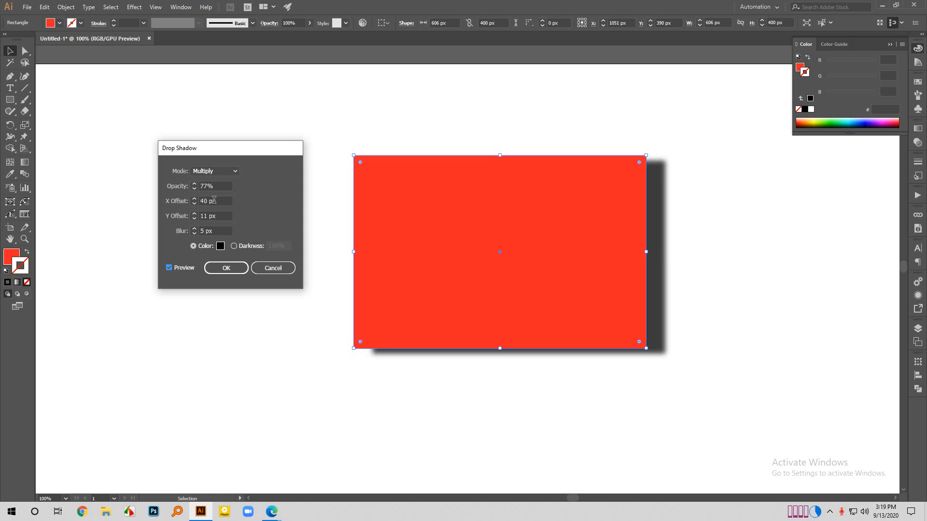
pyautogui.scroll(-8, 214, 200)
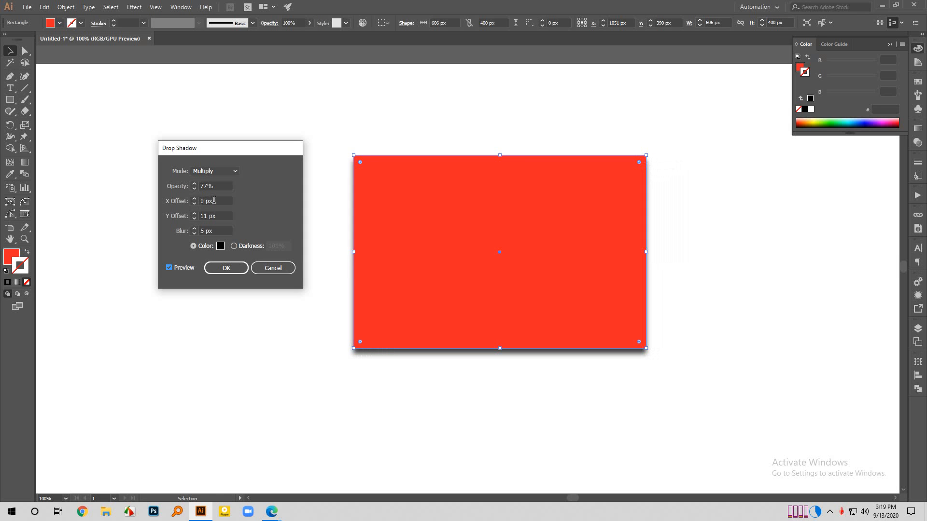
pyautogui.scroll(1, 213, 200)
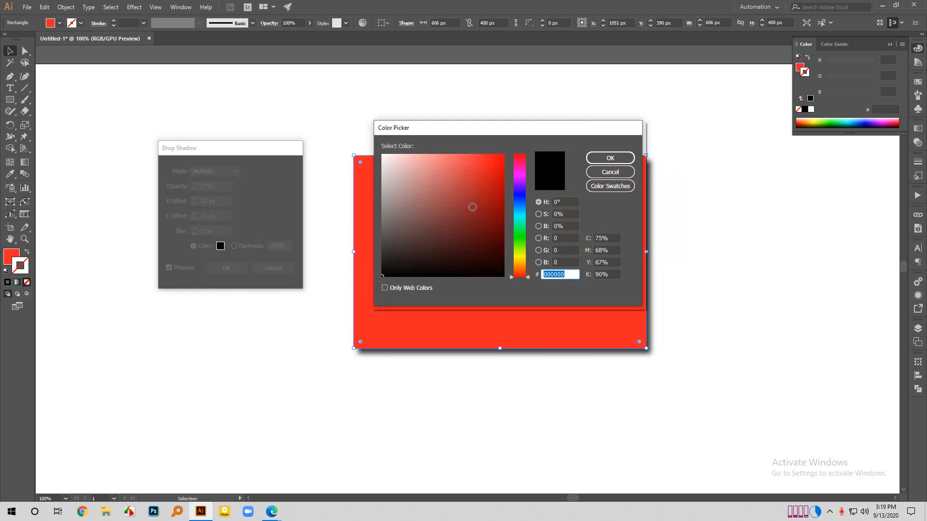
# Try bright red as the drop shadow's colour and return it to black (000000).
pyautogui.click(503, 159)
pyautogui.click(609, 159)
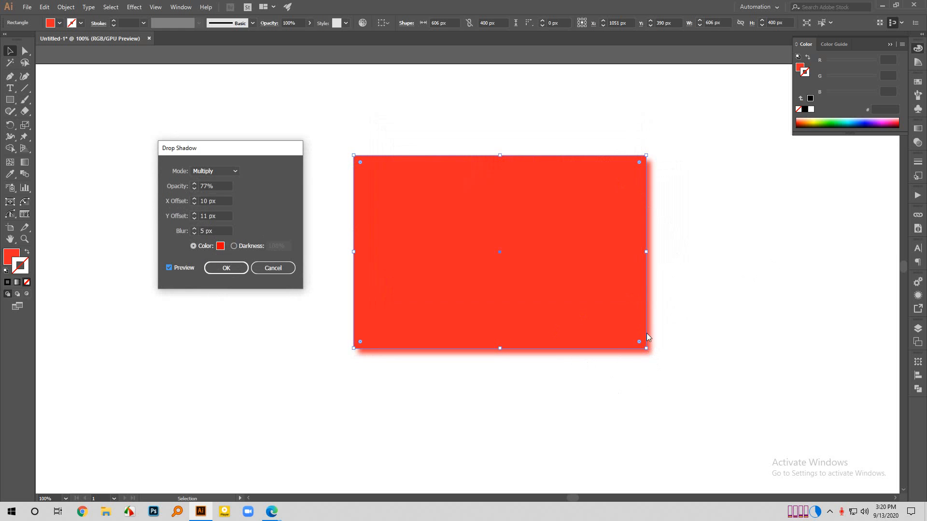
pyautogui.click(220, 246)
pyautogui.moveTo(455, 225); pyautogui.dragTo(366, 284)
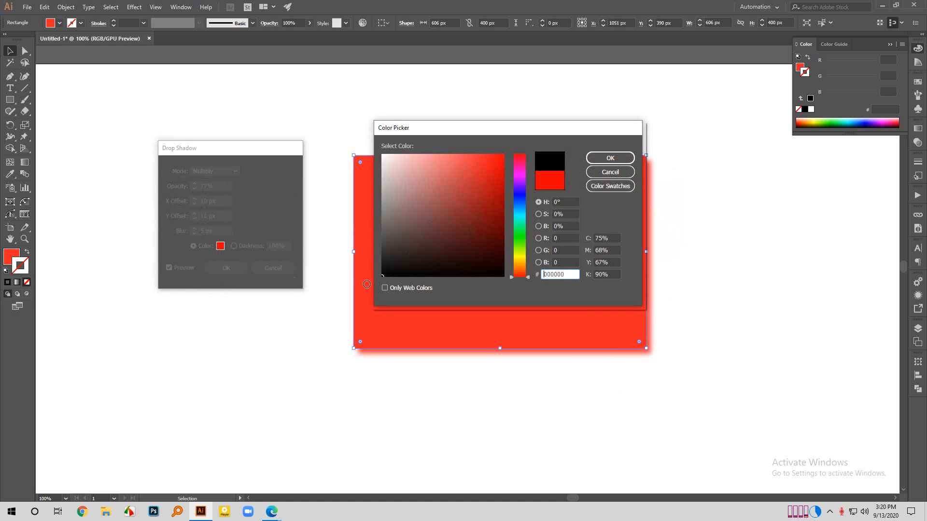
pyautogui.click(610, 158)
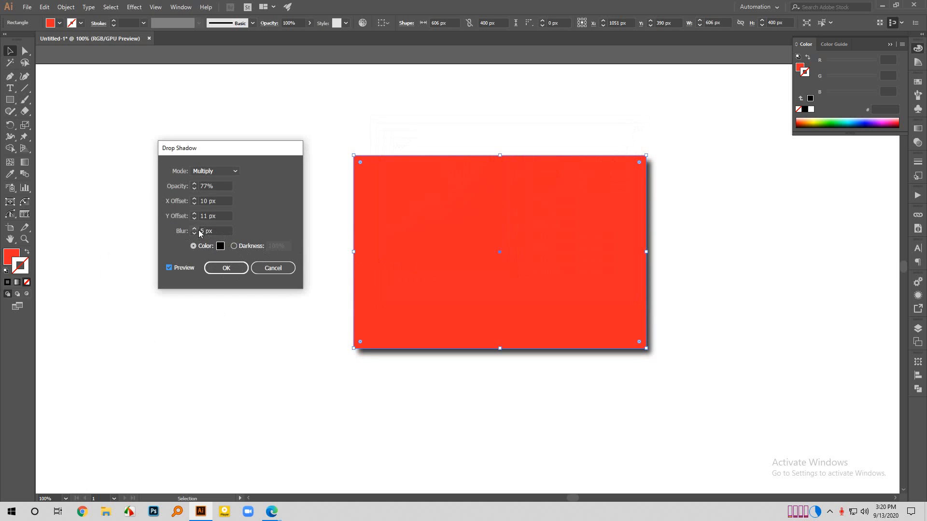
# Set the drop shadow's blur to 15 px, apply the effect and deselect the rectangle.
pyautogui.scroll(5, 206, 229)
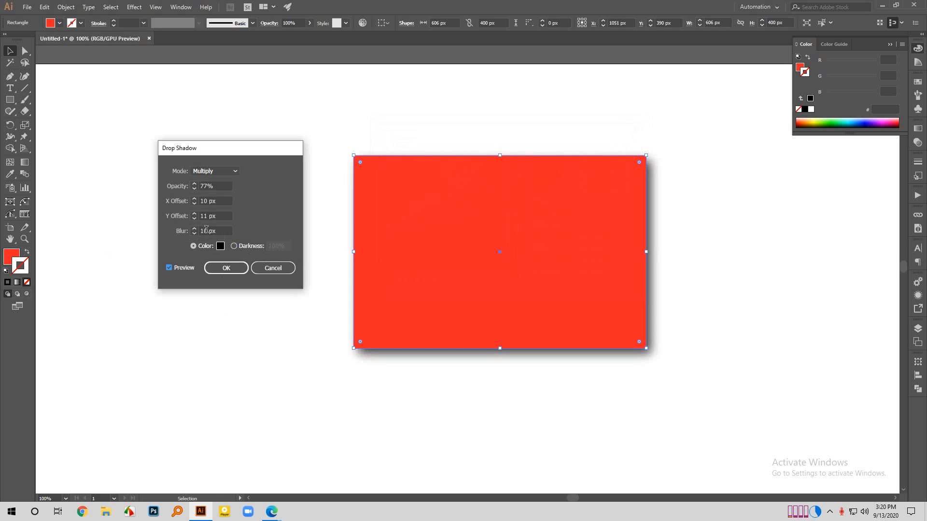
pyautogui.scroll(4, 206, 229)
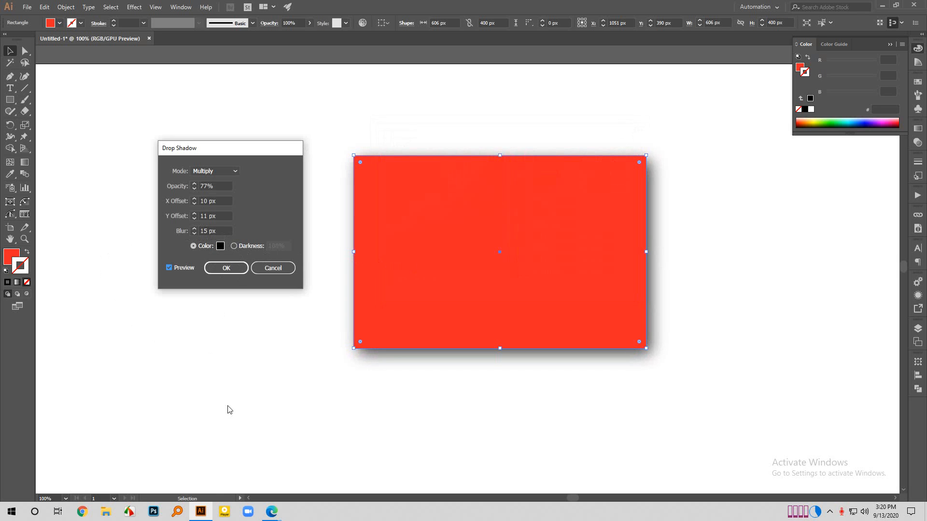
pyautogui.click(227, 268)
pyautogui.click(766, 365)
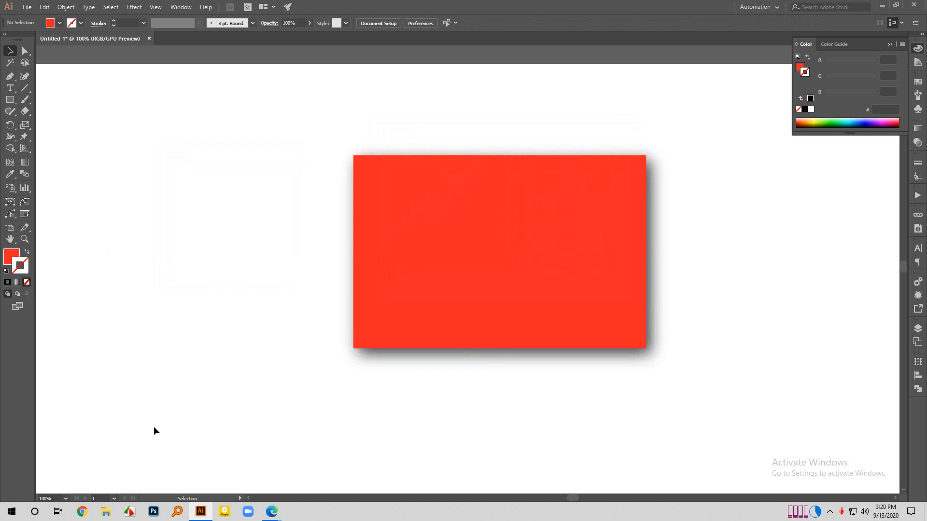
# Reposition the shadowed rectangle on the artboard to about X 915 px and Y 437 px, and deselect it.
pyautogui.scroll(-3, 316, 277)
pyautogui.scroll(2, 312, 267)
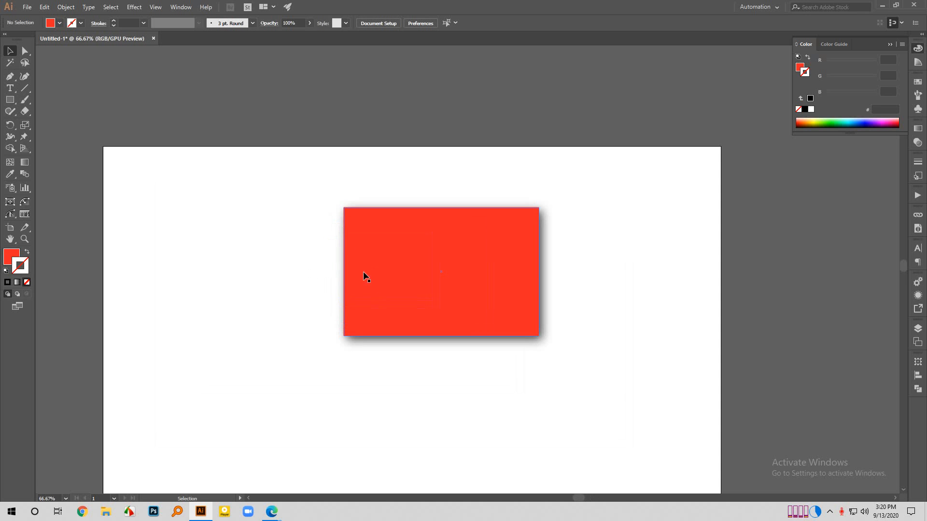
pyautogui.moveTo(438, 303); pyautogui.dragTo(375, 290)
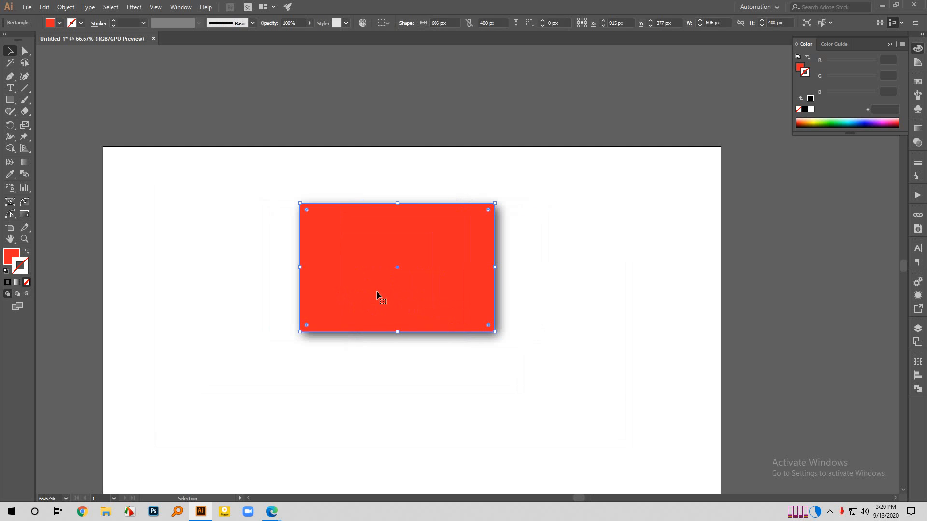
pyautogui.click(628, 345)
pyautogui.scroll(-1, 559, 343)
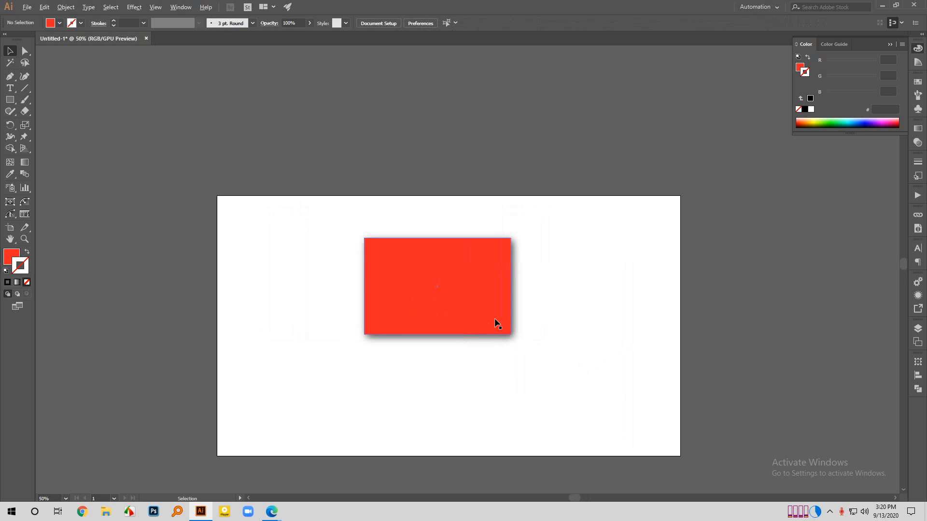
pyautogui.scroll(2, 495, 318)
pyautogui.scroll(-1, 560, 322)
pyautogui.scroll(-2, 561, 322)
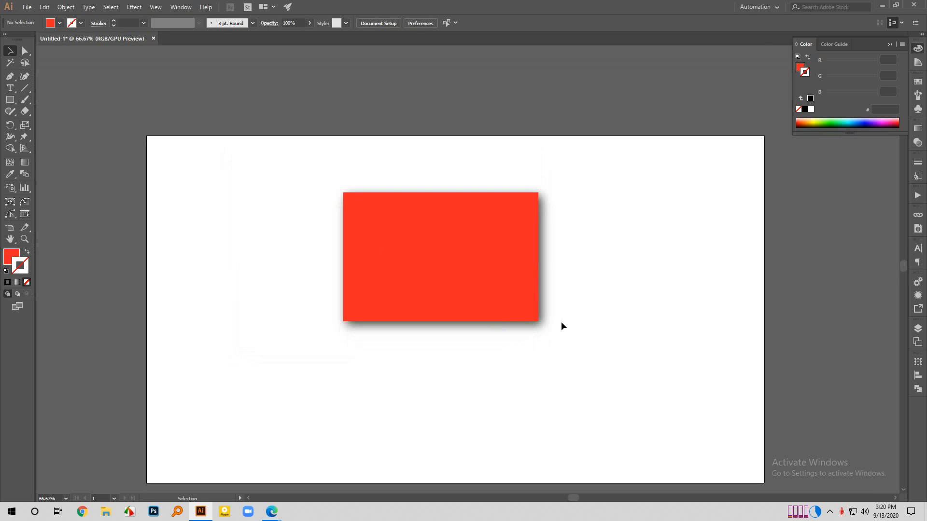
pyautogui.moveTo(485, 252); pyautogui.dragTo(485, 271)
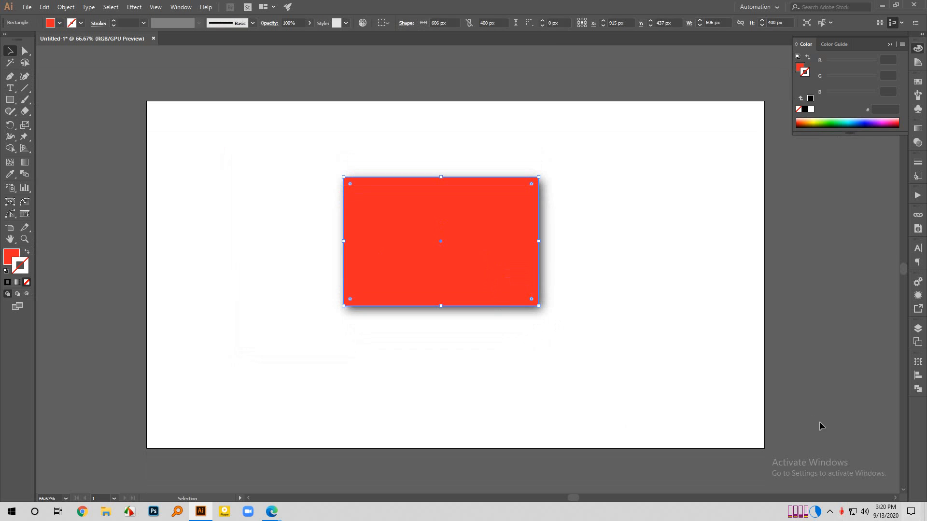
pyautogui.click(624, 256)
pyautogui.click(402, 236)
pyautogui.click(135, 7)
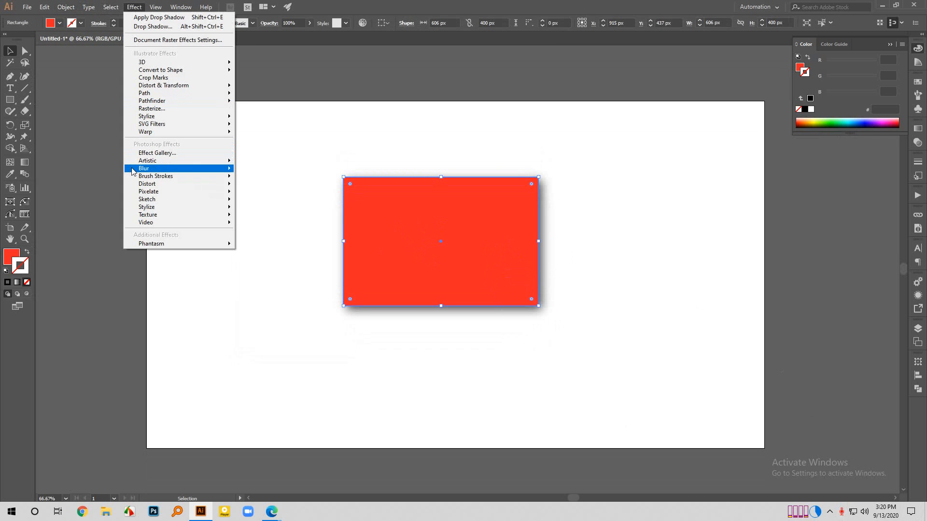
pyautogui.moveTo(133, 171)
pyautogui.click(207, 291)
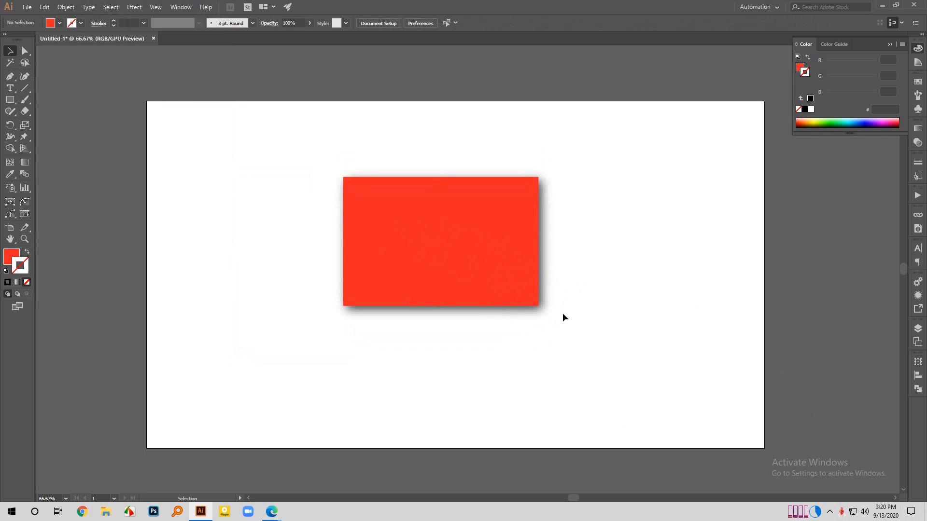
# Show the Appearance panel to list the effects applied to the rectangle.
pyautogui.moveTo(589, 338); pyautogui.dragTo(461, 175)
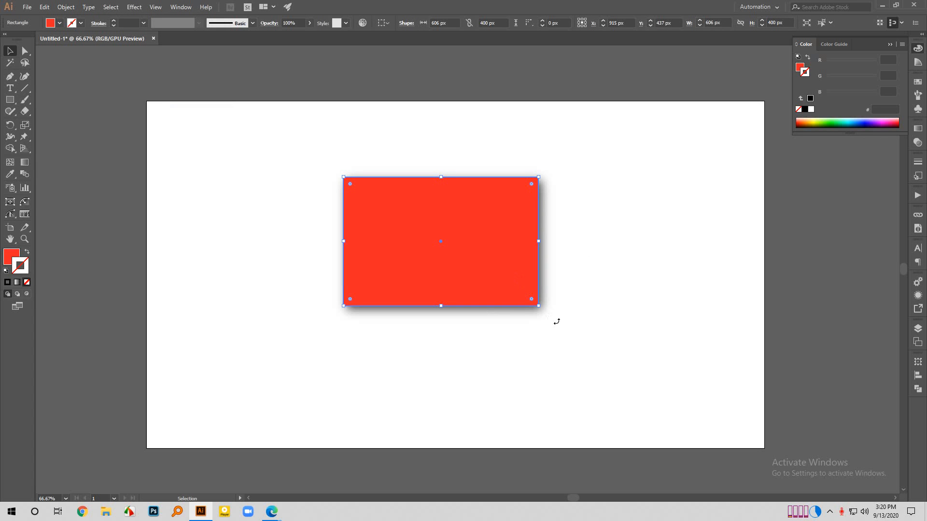
pyautogui.click(186, 8)
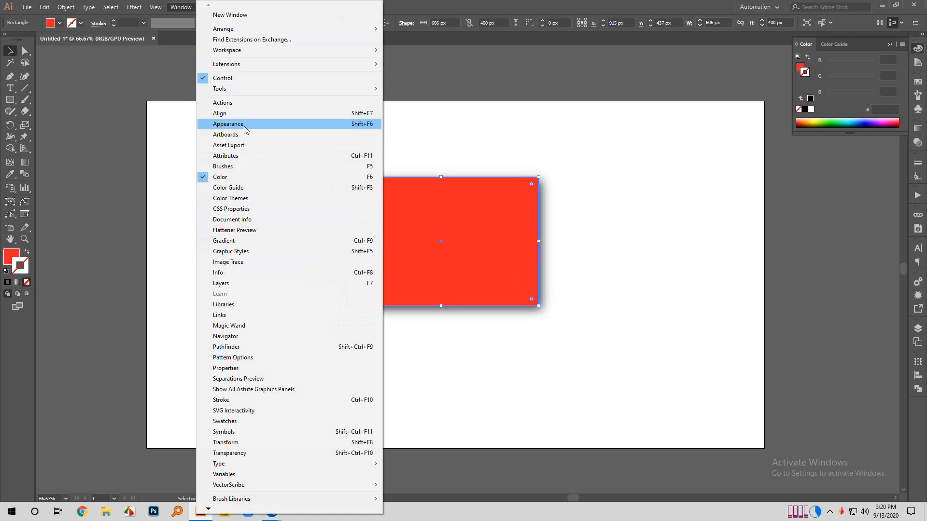
pyautogui.click(817, 321)
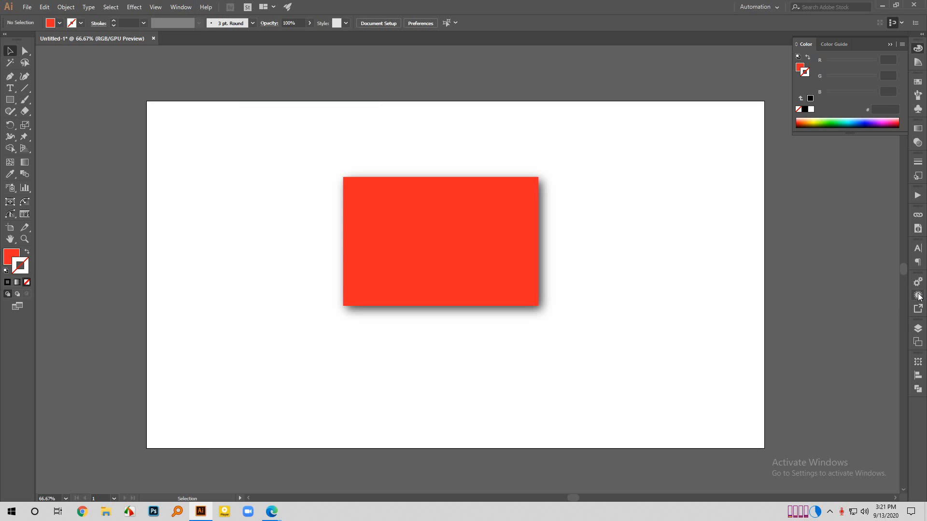
pyautogui.click(919, 296)
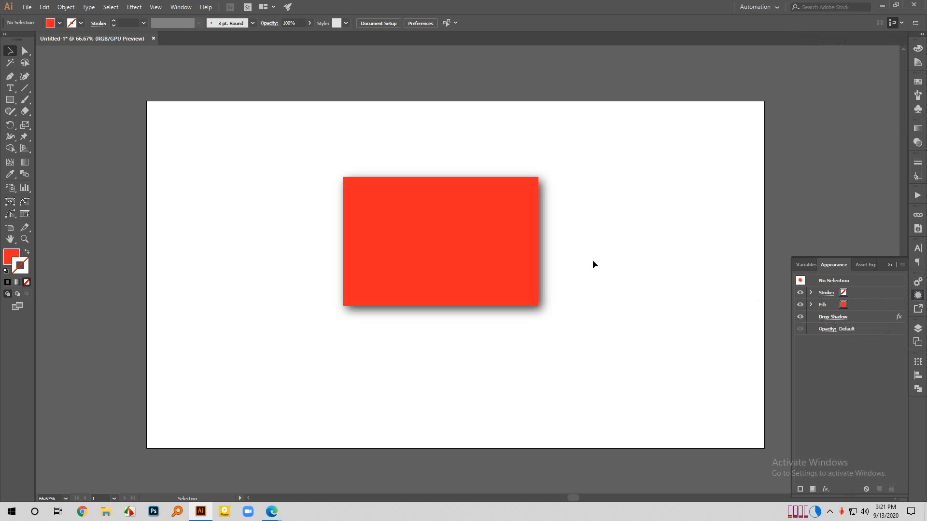
pyautogui.click(824, 319)
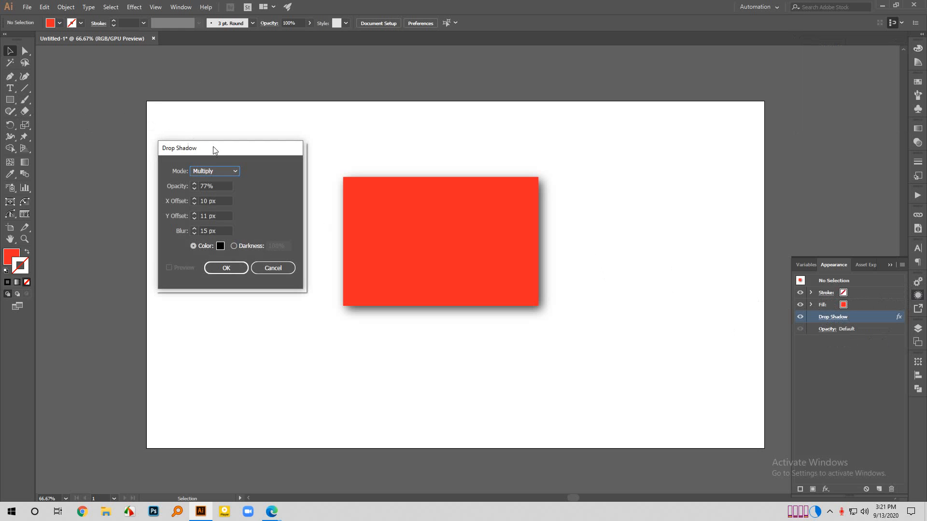
pyautogui.moveTo(215, 149); pyautogui.dragTo(626, 176)
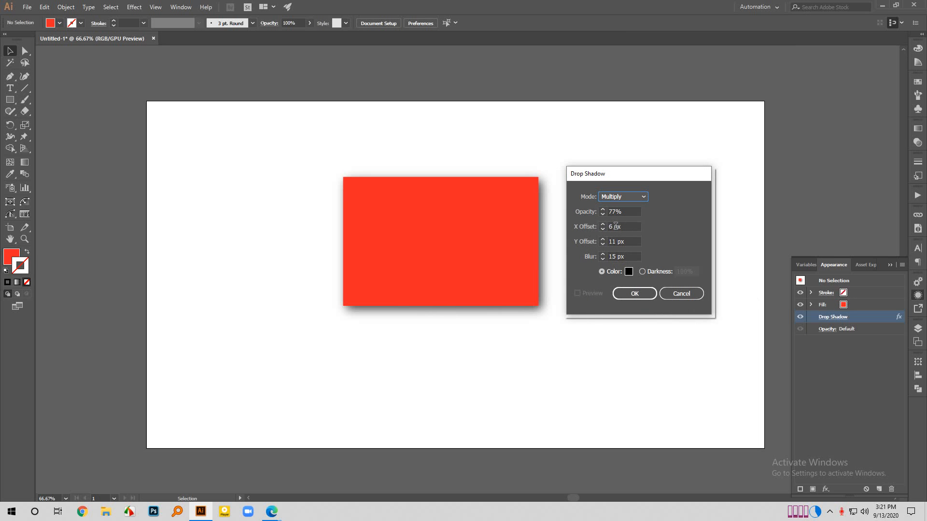
pyautogui.scroll(-4, 616, 241)
pyautogui.click(681, 293)
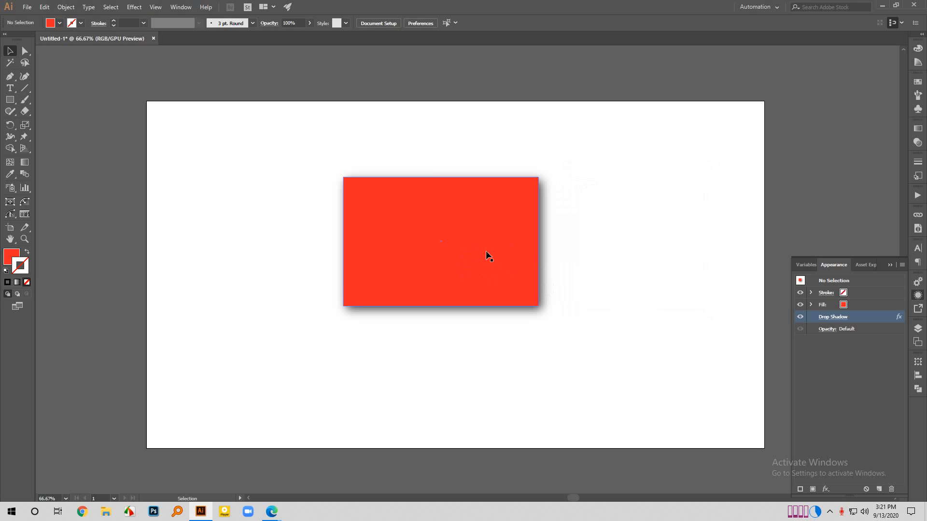
# Edit the rectangle's existing drop shadow with preview on, setting the X offset to 0 px and the Y offset to -10 px.
pyautogui.click(486, 256)
pyautogui.click(838, 317)
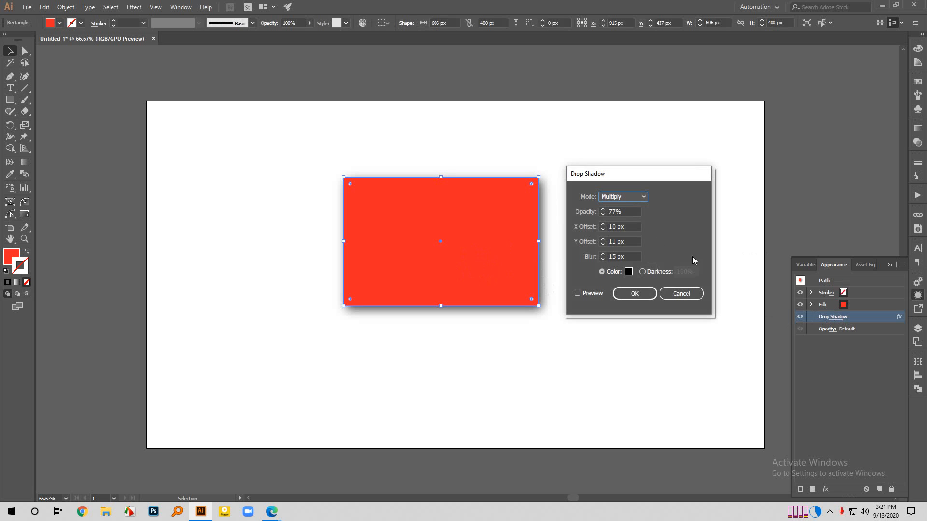
pyautogui.click(578, 293)
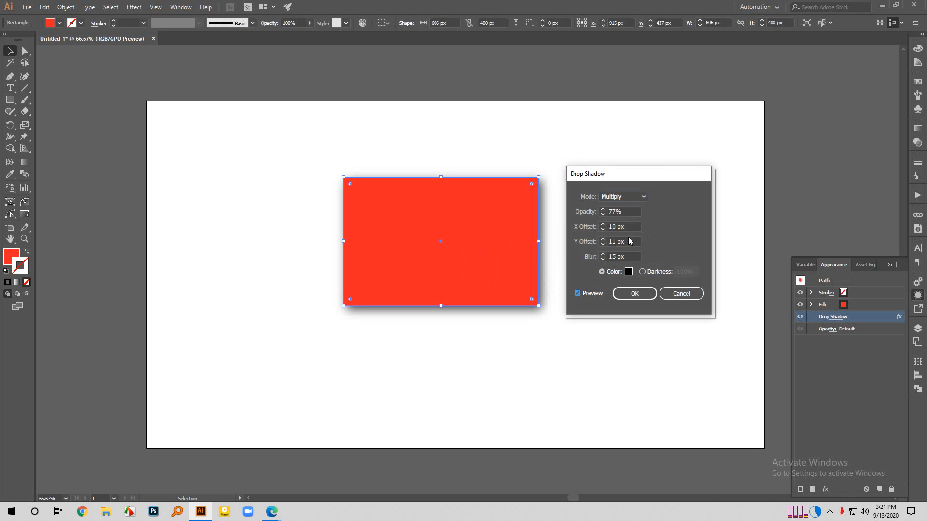
pyautogui.scroll(-10, 626, 225)
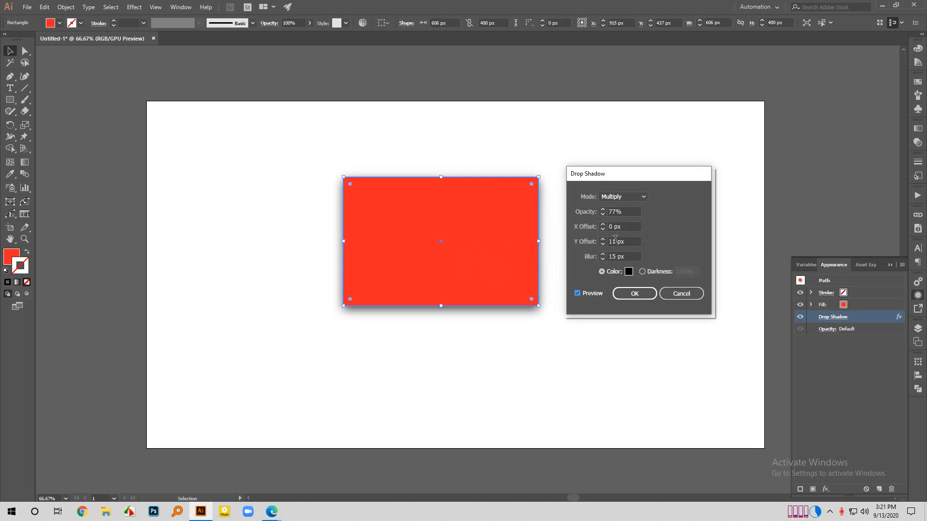
pyautogui.scroll(-20, 621, 242)
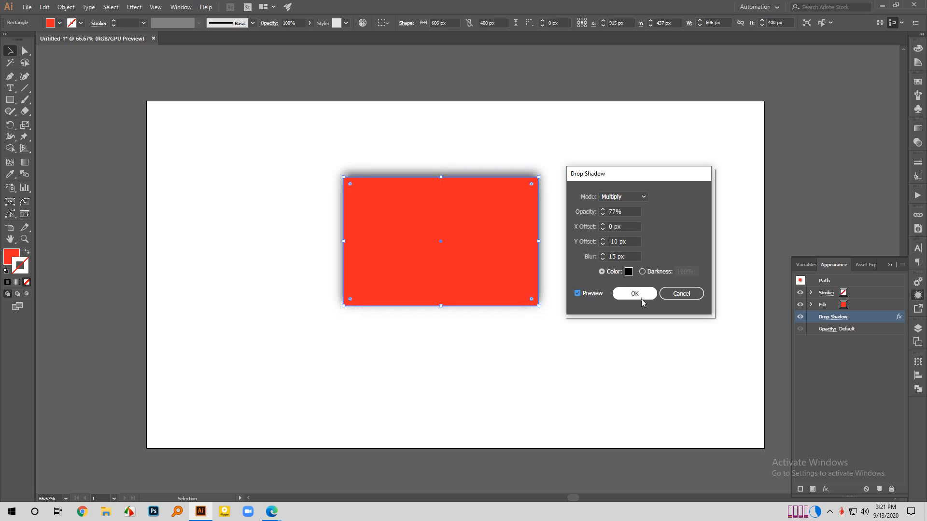
# Set the drop shadow's blur to 26 px.
pyautogui.scroll(8, 622, 257)
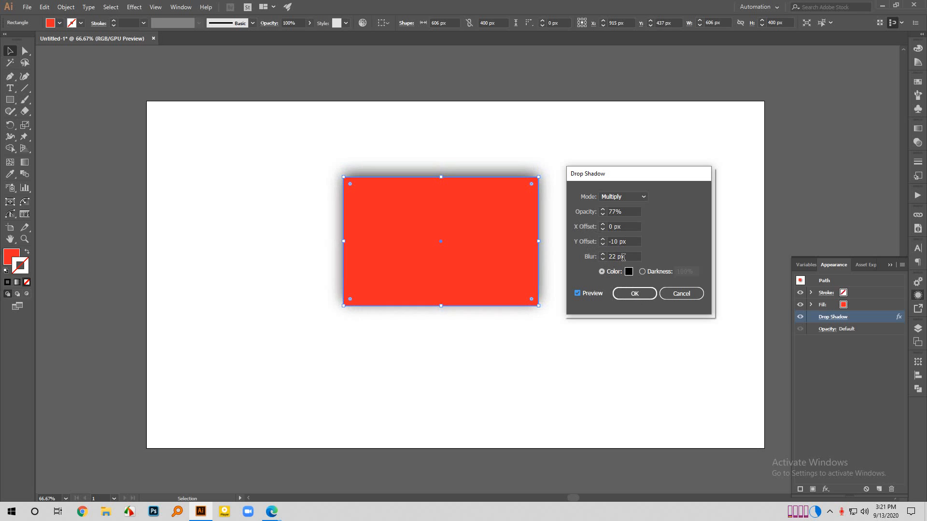
pyautogui.scroll(3, 622, 257)
pyautogui.scroll(3, 622, 257)
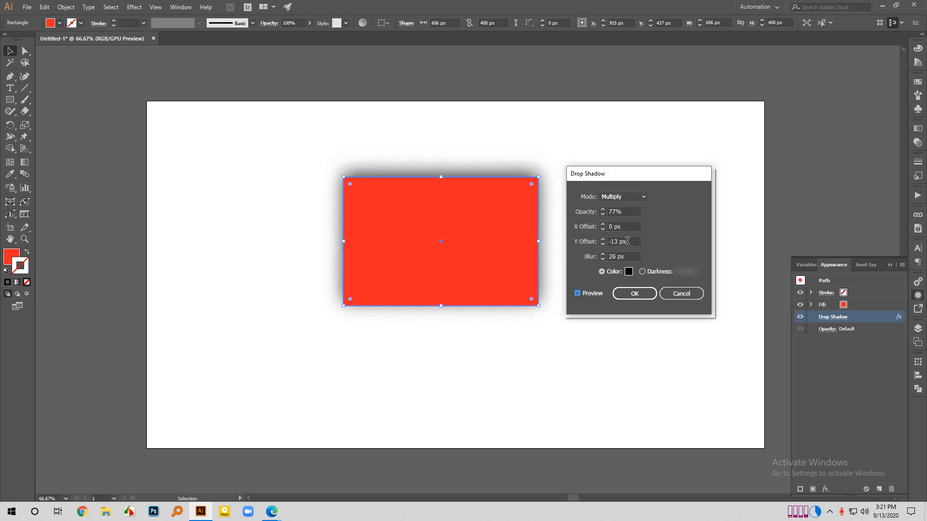
# Test the drop shadow's Y offset at -40 px and 20 px, set it to 0 px, and apply the edited effect.
pyautogui.scroll(-4, 626, 241)
pyautogui.scroll(-20, 626, 241)
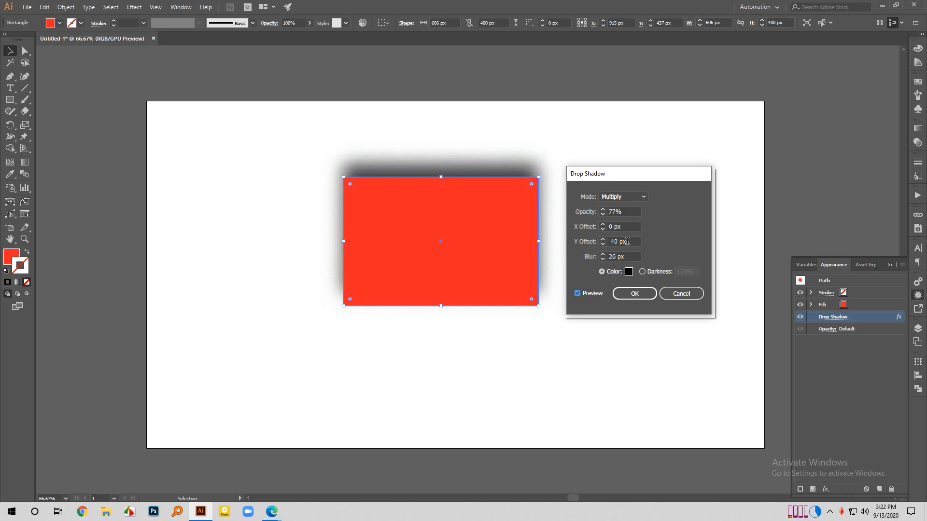
pyautogui.scroll(20, 627, 242)
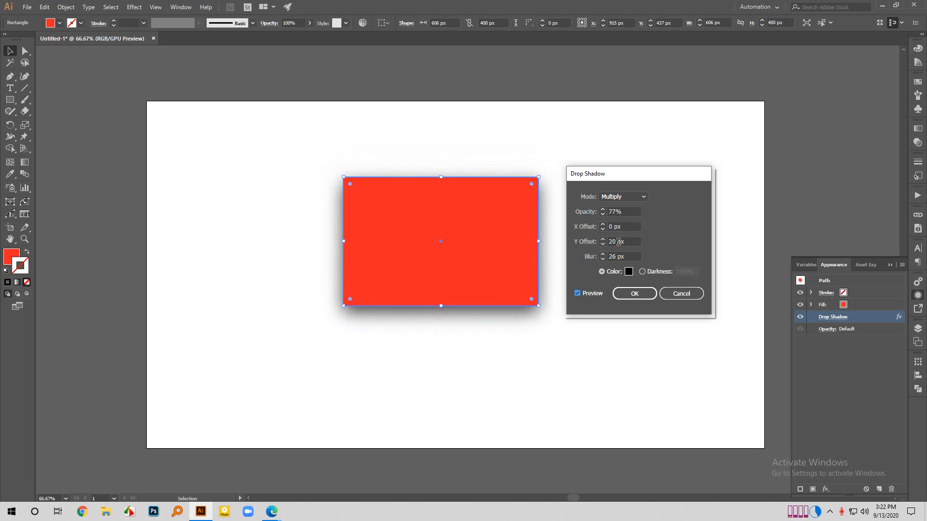
pyautogui.scroll(-20, 618, 242)
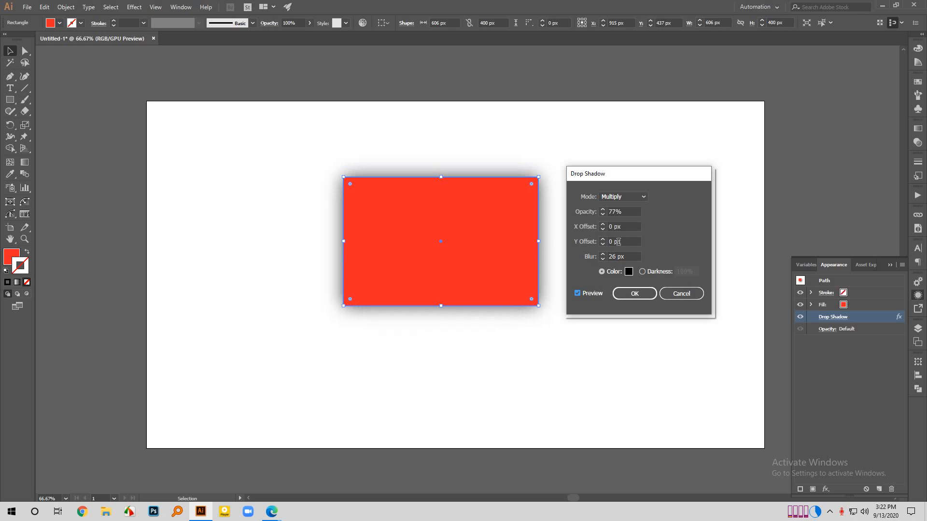
pyautogui.click(648, 296)
pyautogui.click(608, 340)
# Reposition the shadowed rectangle on the artboard to about X 1035 px and Y 415 px, and deselect it.
pyautogui.scroll(-1, 349, 329)
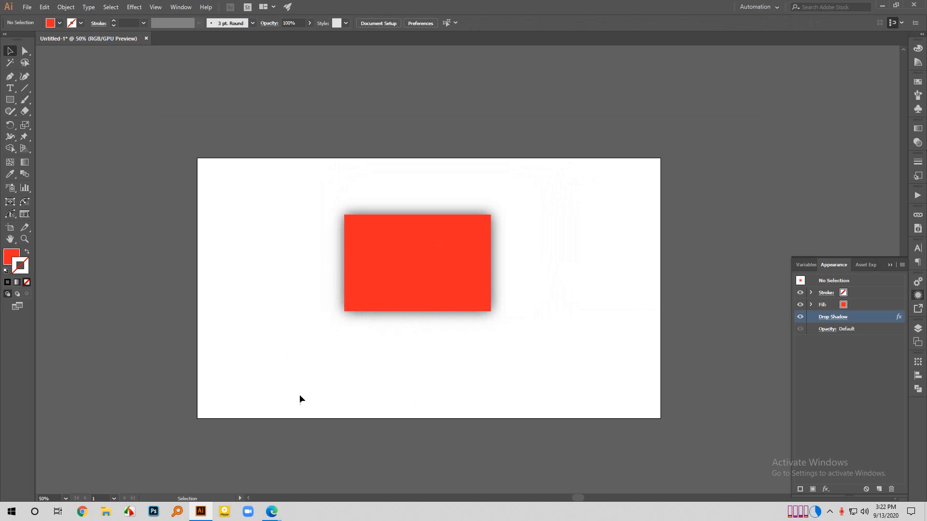
pyautogui.moveTo(449, 278); pyautogui.dragTo(458, 251)
pyautogui.click(561, 245)
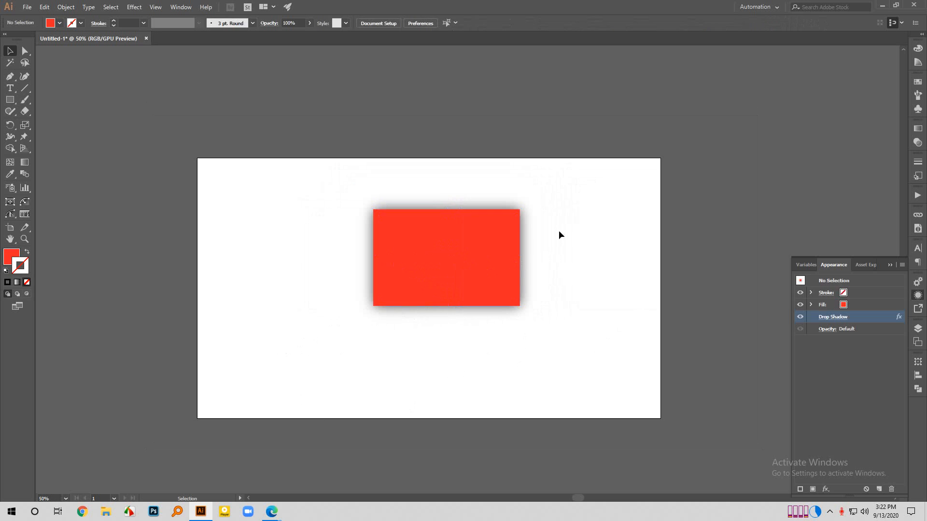
# Try adding a second Drop Shadow effect to the rectangle as a new instance, with preview on.
pyautogui.click(489, 269)
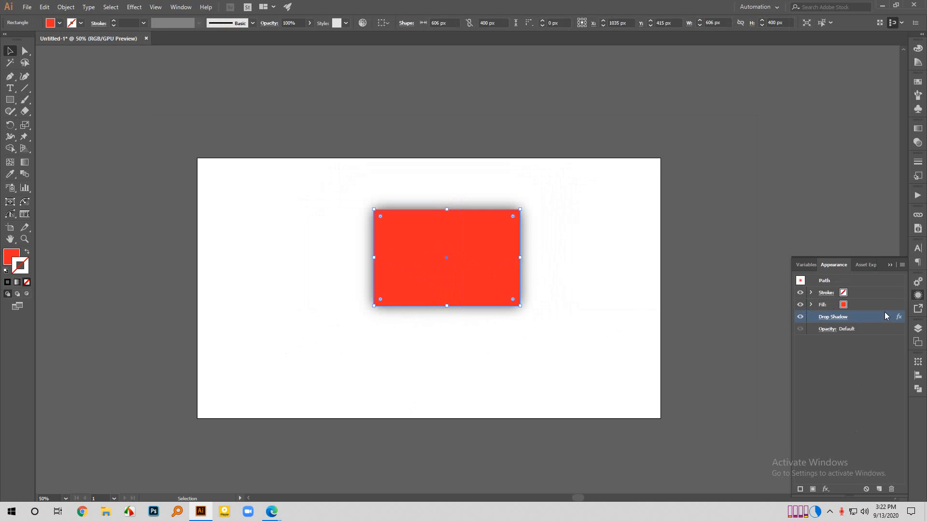
pyautogui.click(133, 6)
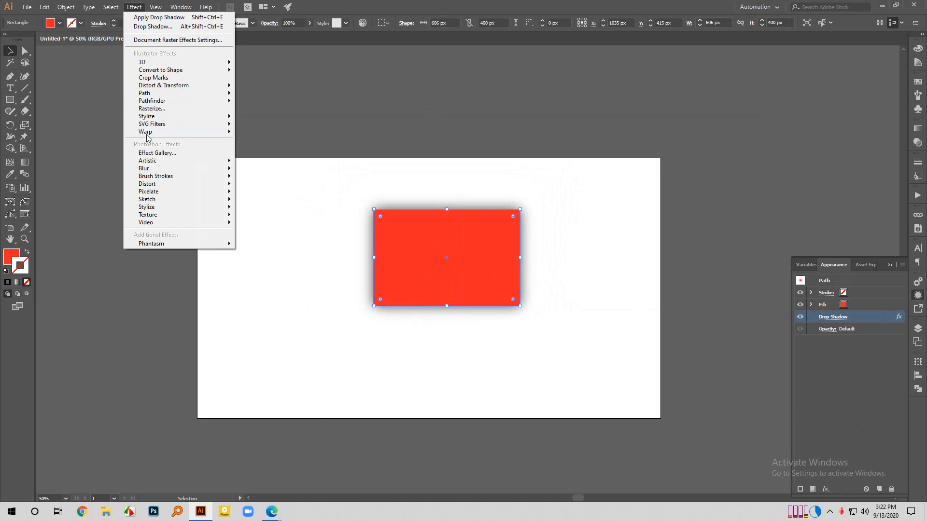
pyautogui.moveTo(231, 119)
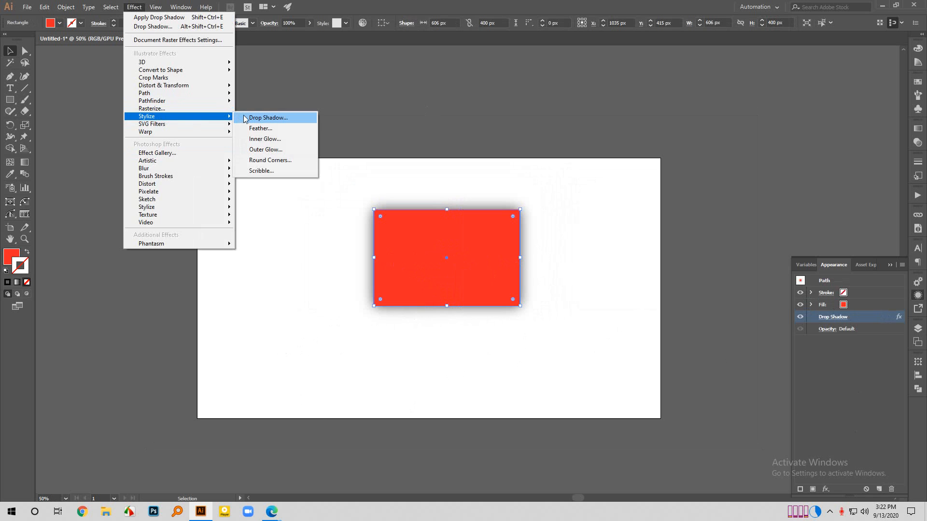
pyautogui.click(266, 117)
pyautogui.moveTo(512, 224); pyautogui.dragTo(647, 173)
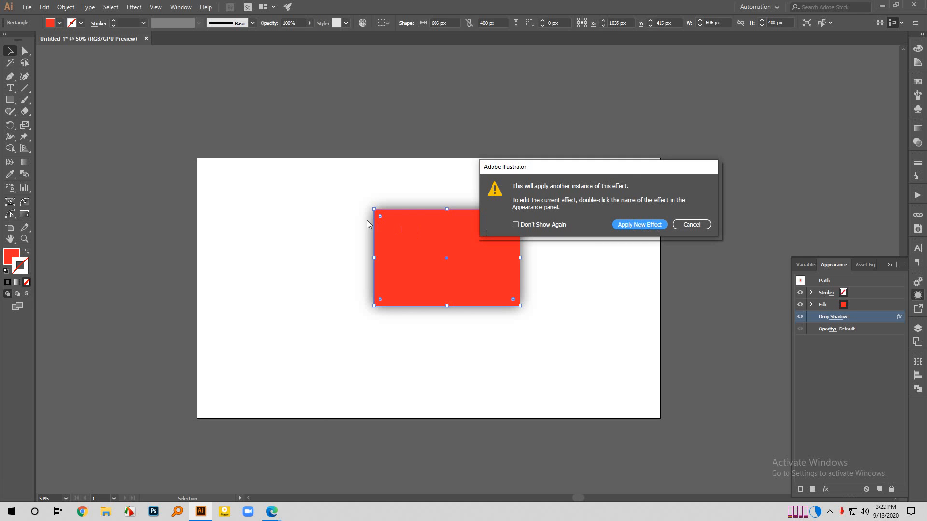
pyautogui.click(640, 225)
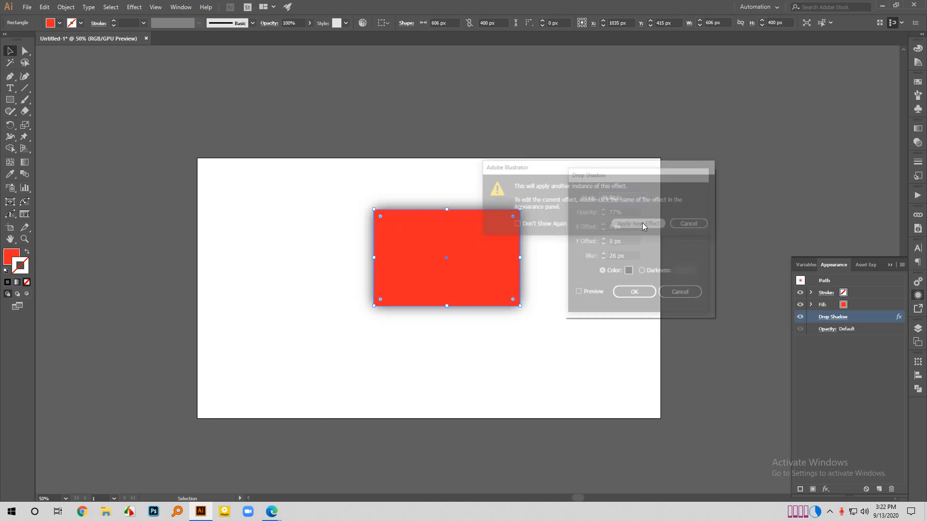
pyautogui.click(578, 295)
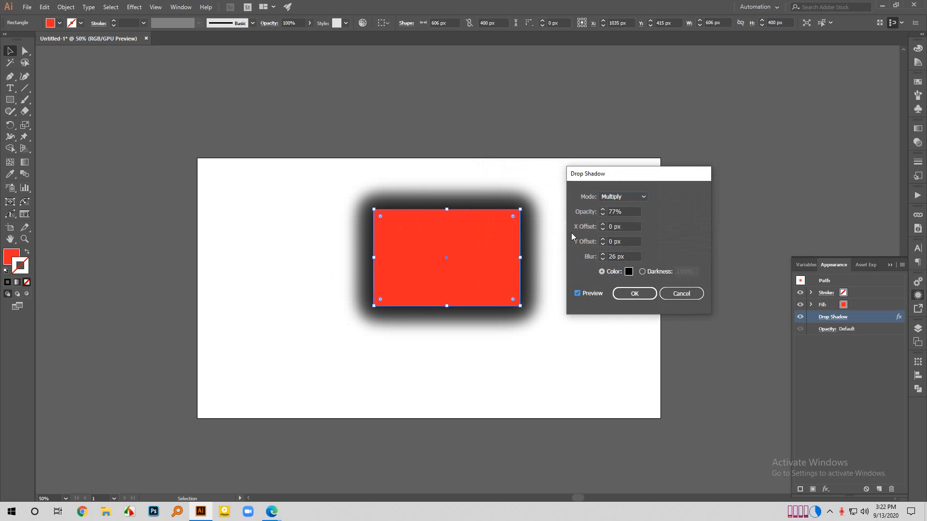
# Try light pink as the second drop shadow's colour, cancel the new effect and deselect the rectangle.
pyautogui.click(629, 271)
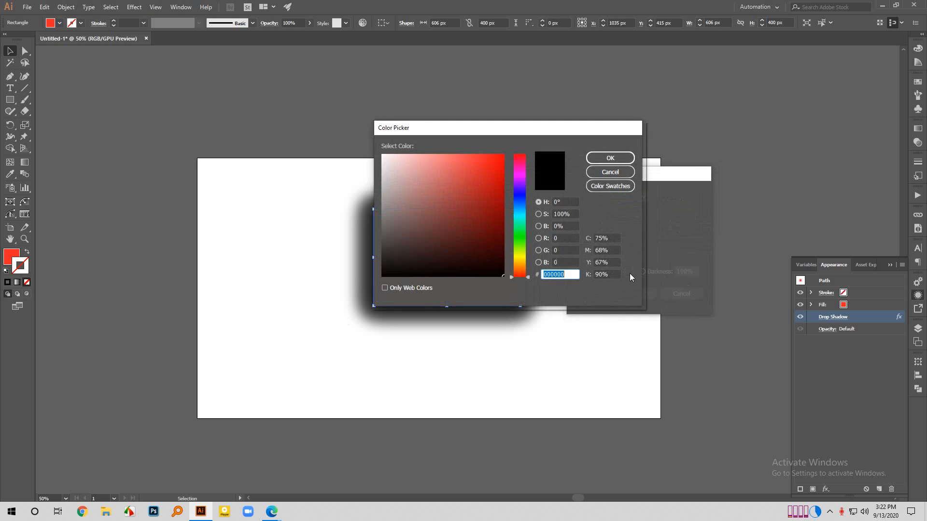
pyautogui.click(424, 156)
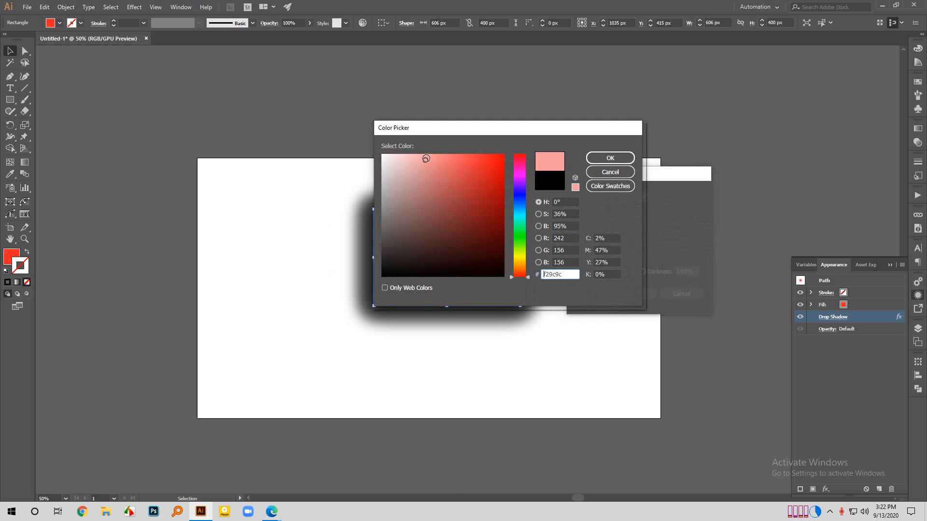
pyautogui.click(600, 159)
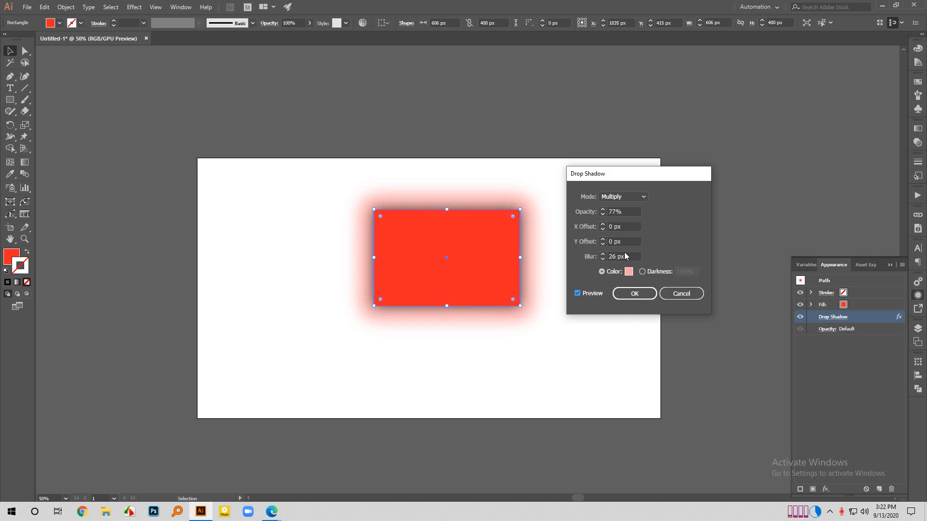
pyautogui.scroll(3, 612, 240)
pyautogui.click(680, 296)
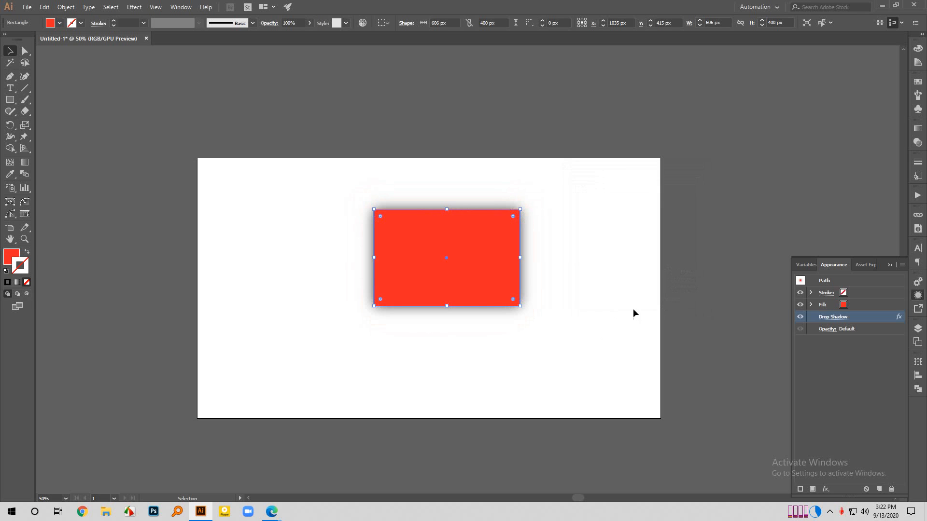
pyautogui.click(602, 328)
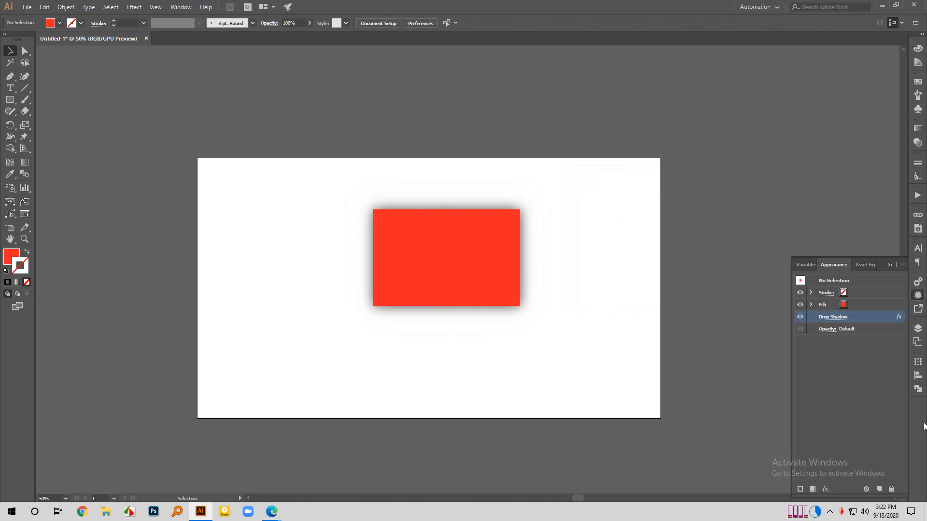
# Collapse the Appearance panel and delete the shadowed rectangle from the artboard.
pyautogui.click(917, 294)
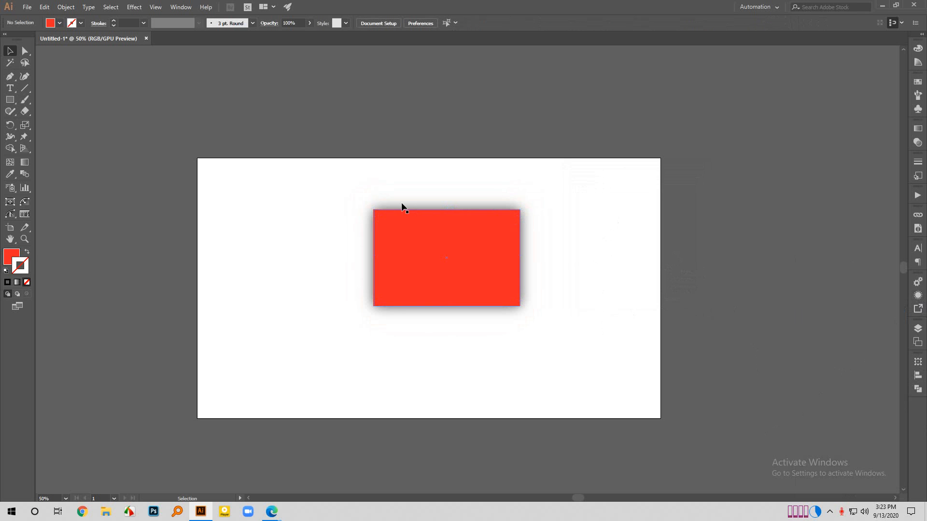
pyautogui.moveTo(311, 172); pyautogui.dragTo(622, 350)
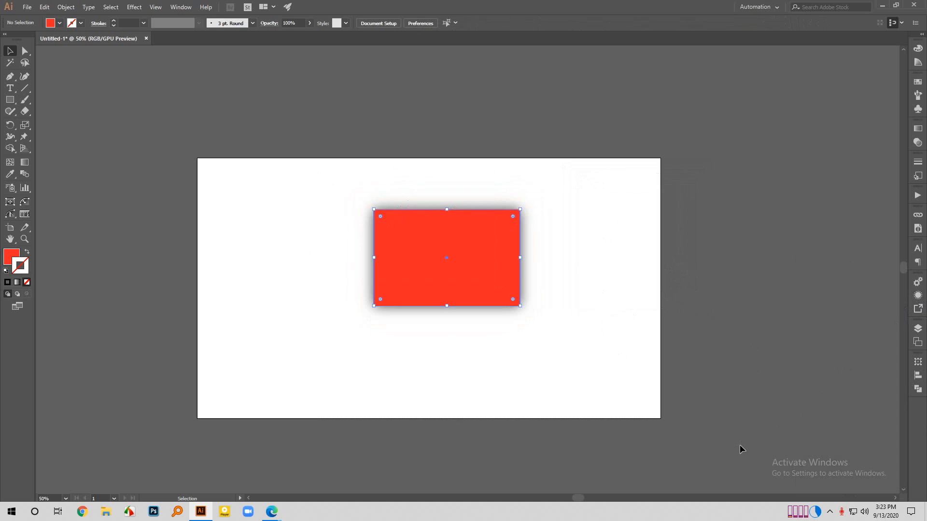
pyautogui.press('Delete')
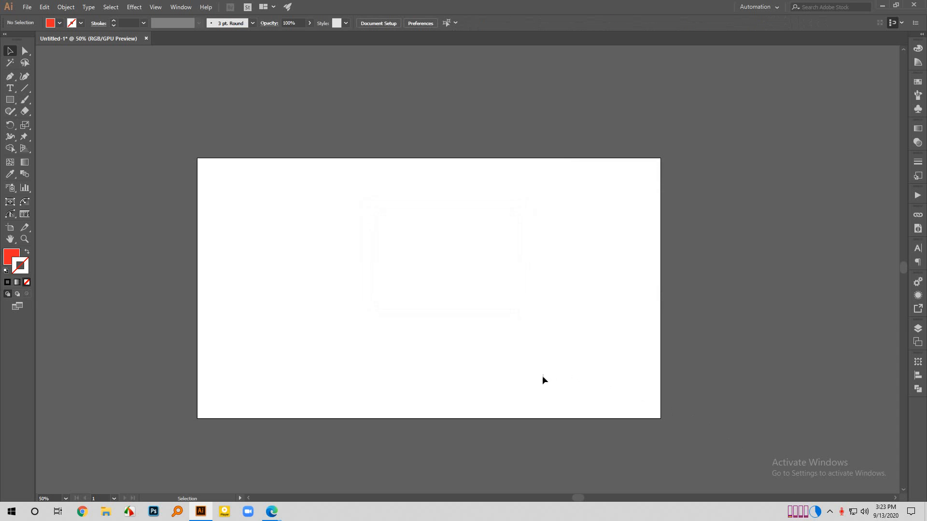
pyautogui.scroll(-1, 234, 114)
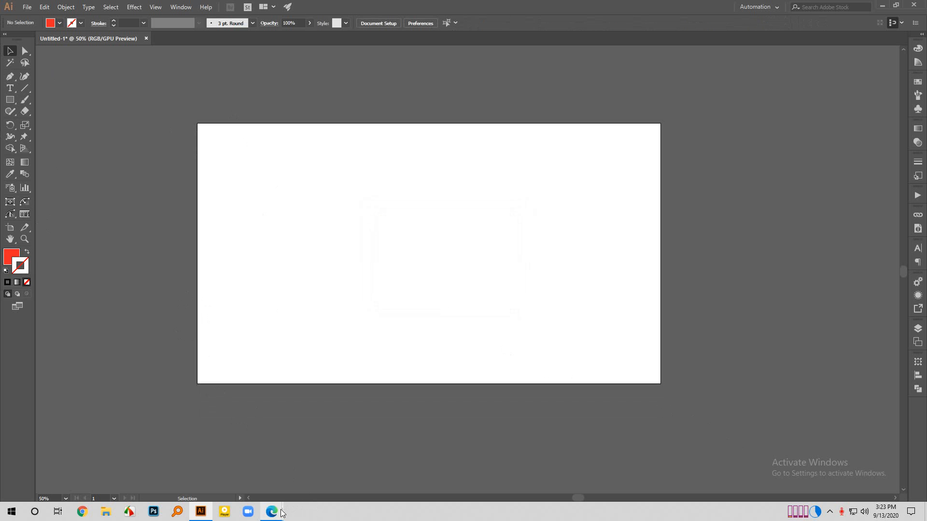
# Switch to the Google Meet call in Edge, open a new browser tab and stop presenting the screen.
pyautogui.moveTo(278, 513)
pyautogui.click(243, 469)
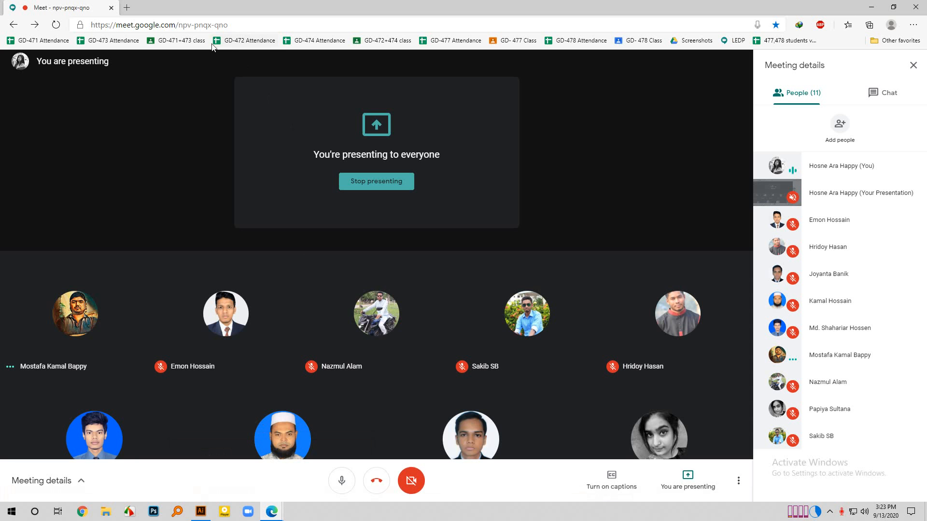
pyautogui.click(128, 6)
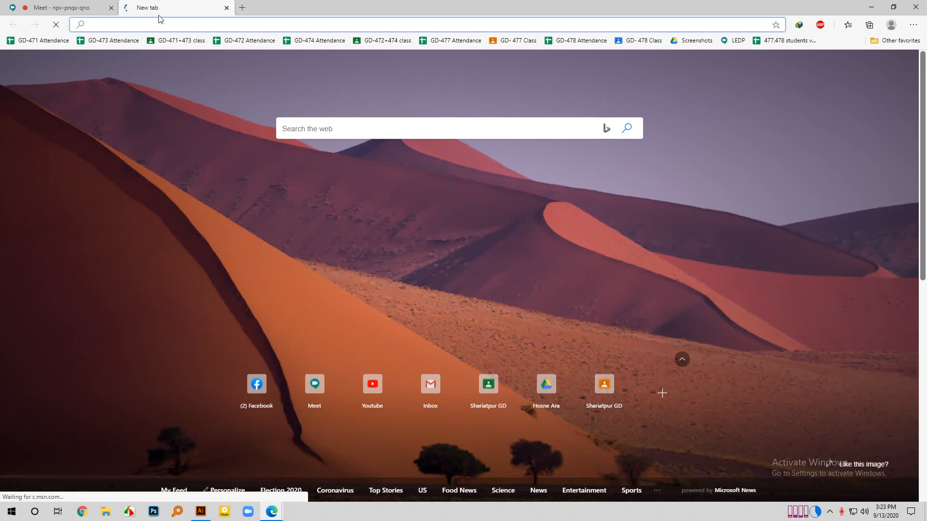
pyautogui.click(68, 7)
pyautogui.click(381, 181)
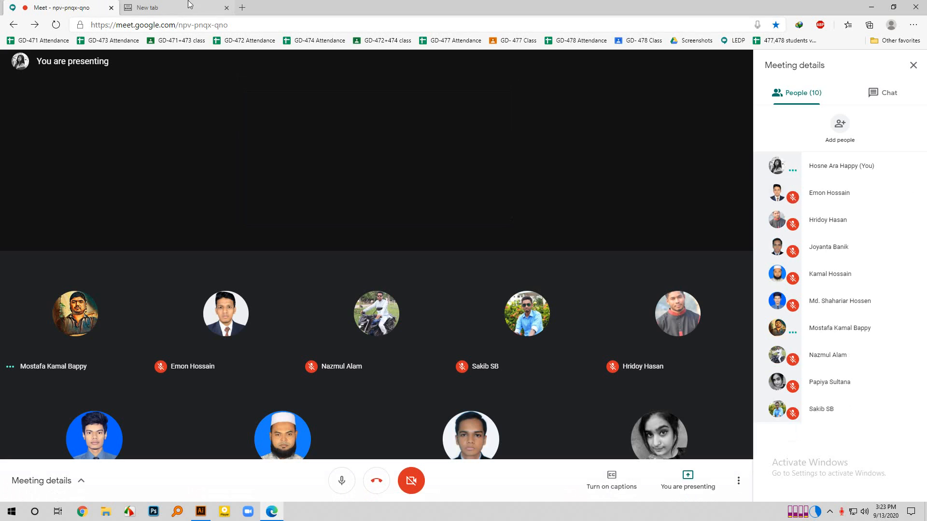
pyautogui.click(191, 7)
pyautogui.click(62, 8)
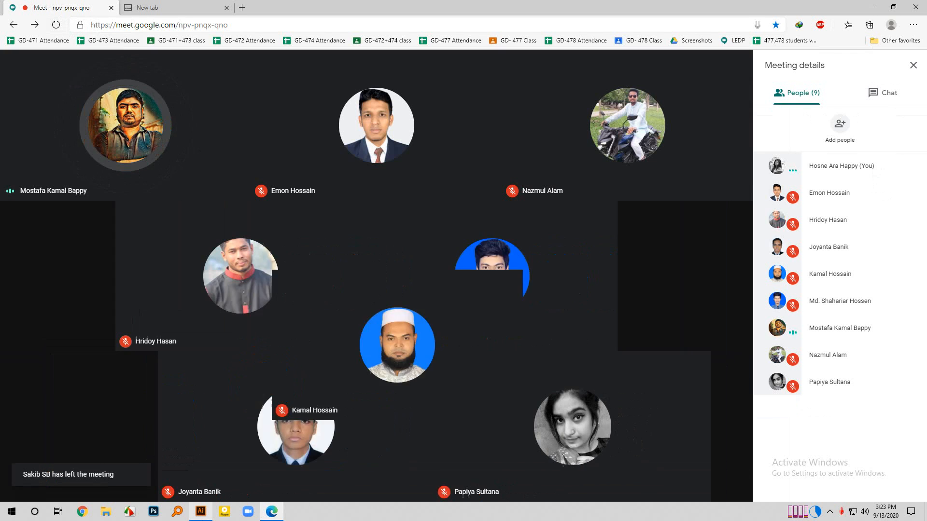
pyautogui.moveTo(211, 502)
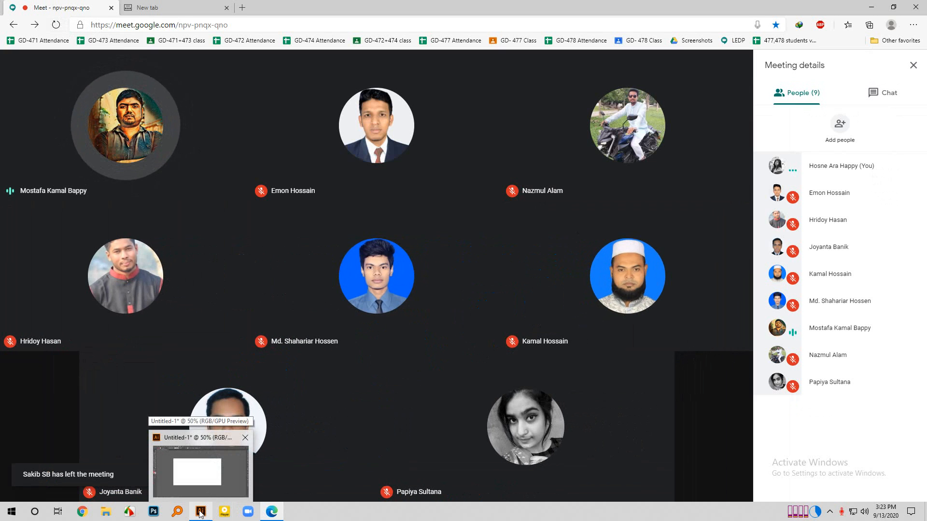
pyautogui.click(200, 513)
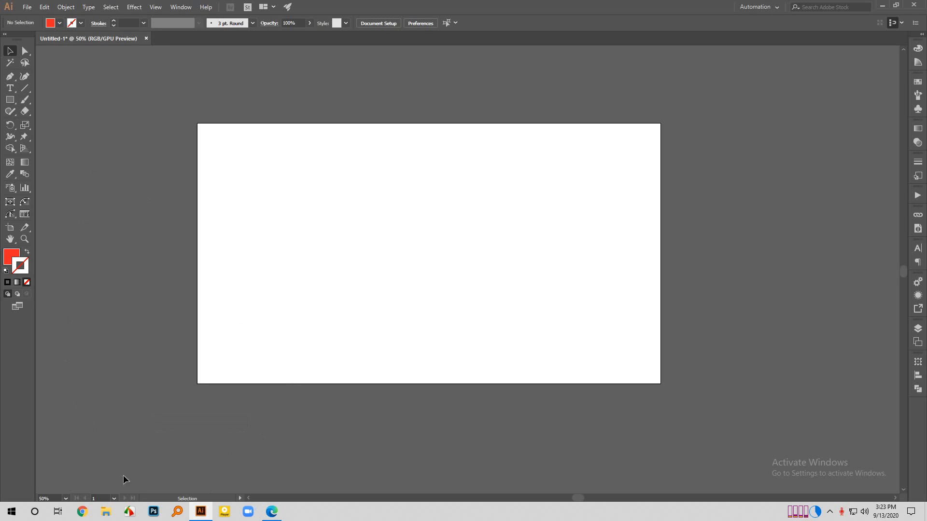
pyautogui.click(270, 513)
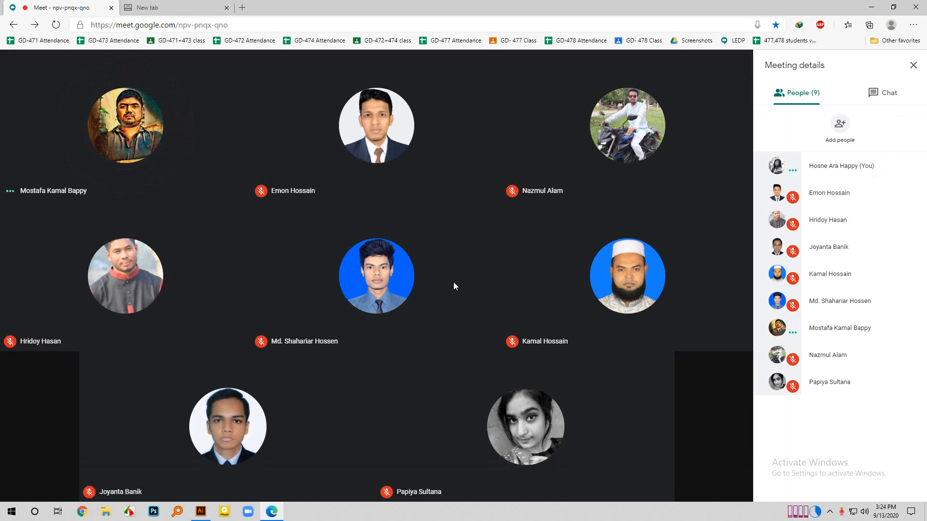
# Open the Classwork page of the GD-472+474 class in Google Classroom in the new browser tab.
pyautogui.click(159, 4)
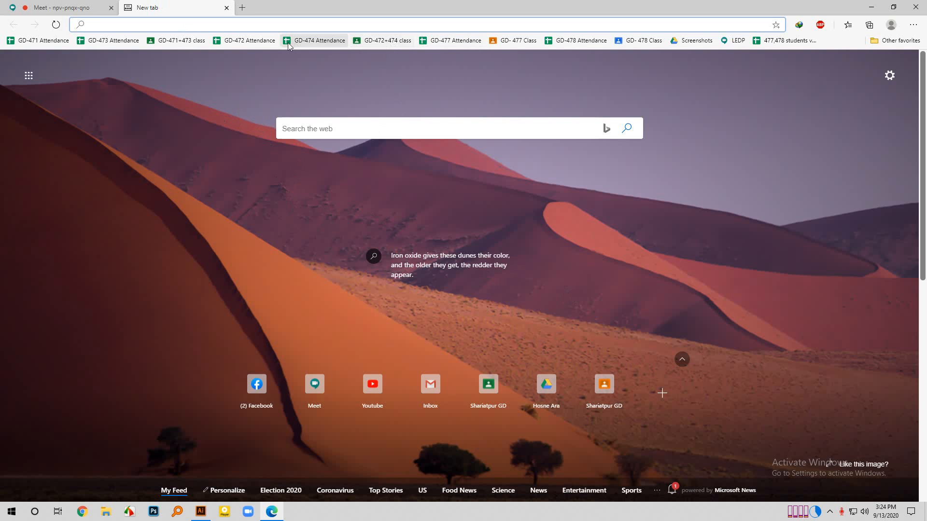
pyautogui.click(384, 41)
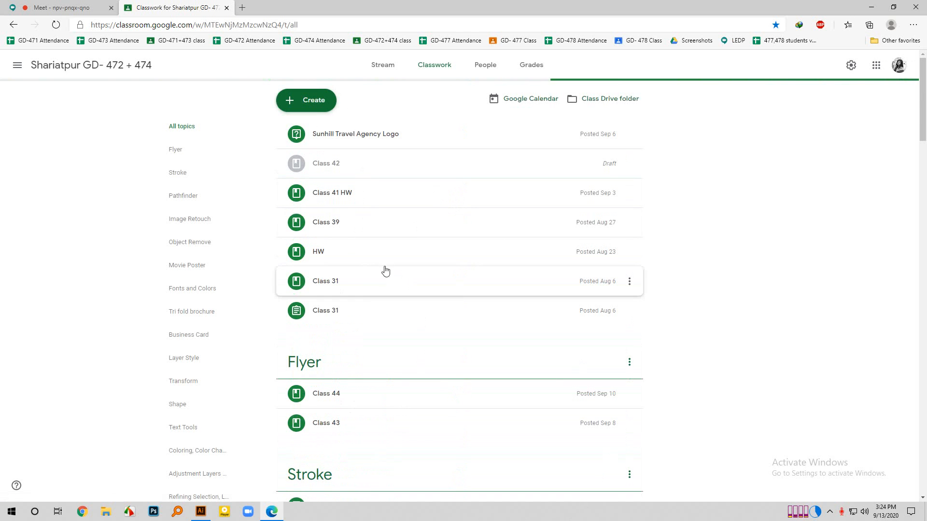
pyautogui.click(384, 64)
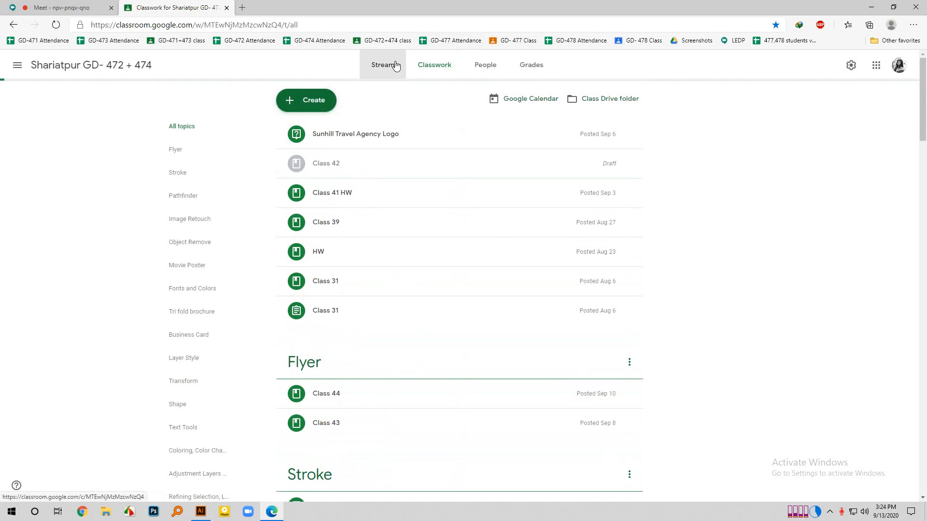
pyautogui.click(440, 66)
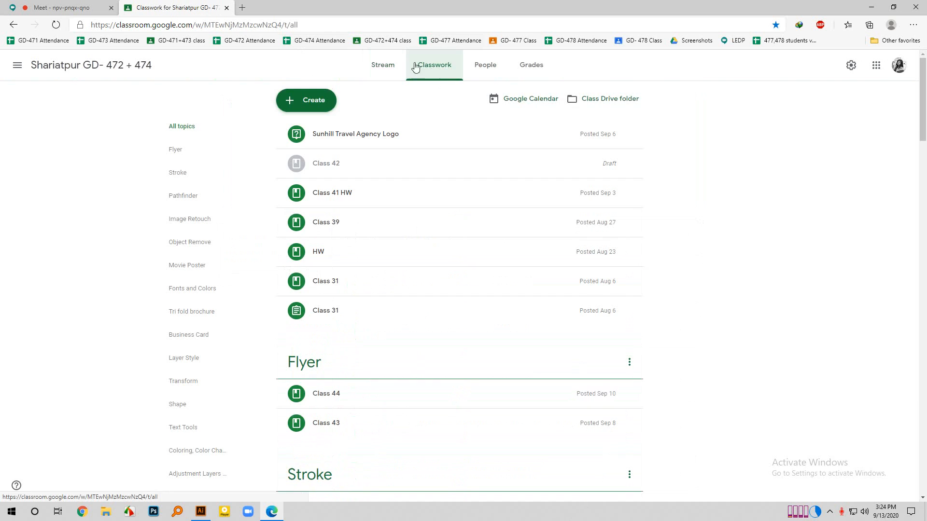
# Start a new Material post for the class and open the Google Drive file picker for its attachment.
pyautogui.click(319, 101)
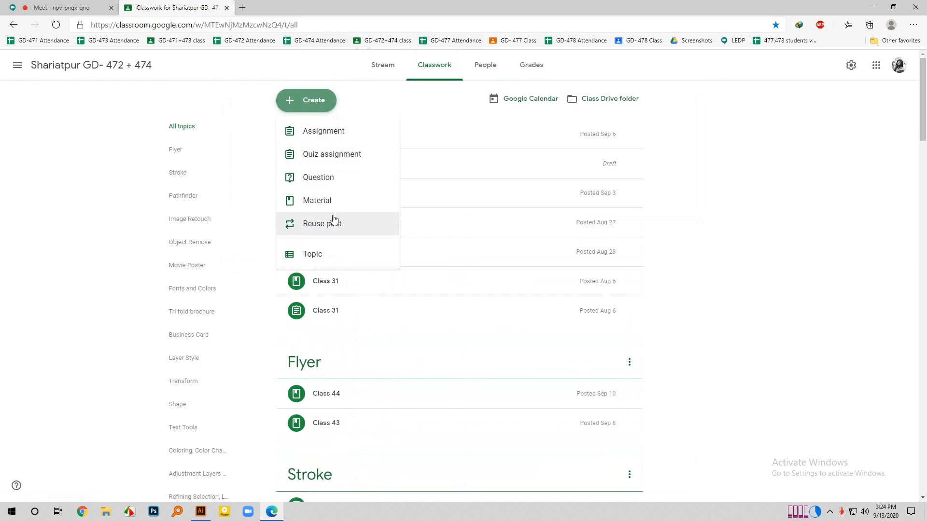
pyautogui.click(327, 201)
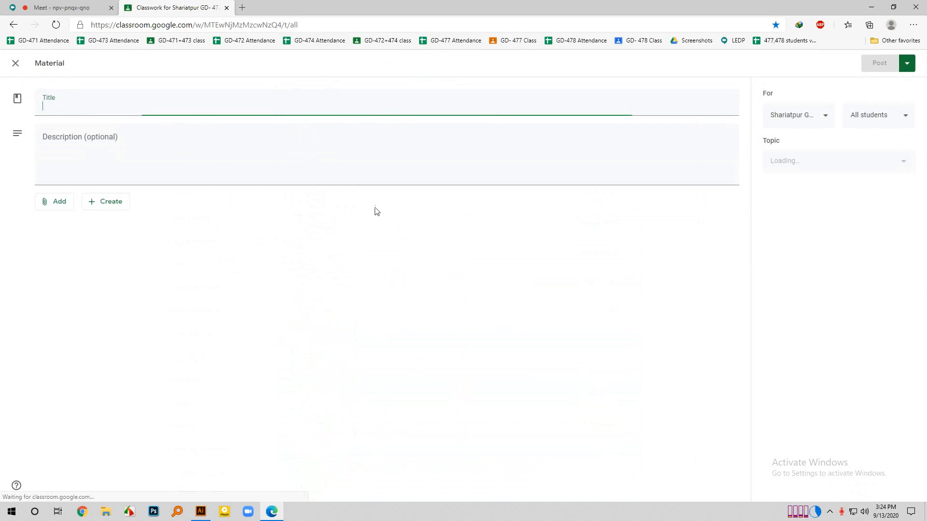
pyautogui.click(61, 201)
pyautogui.click(83, 223)
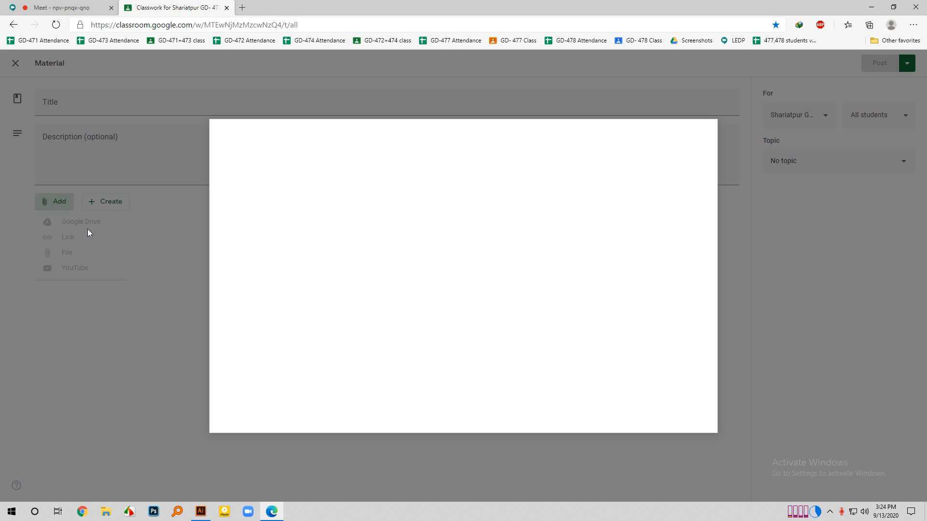
pyautogui.click(297, 169)
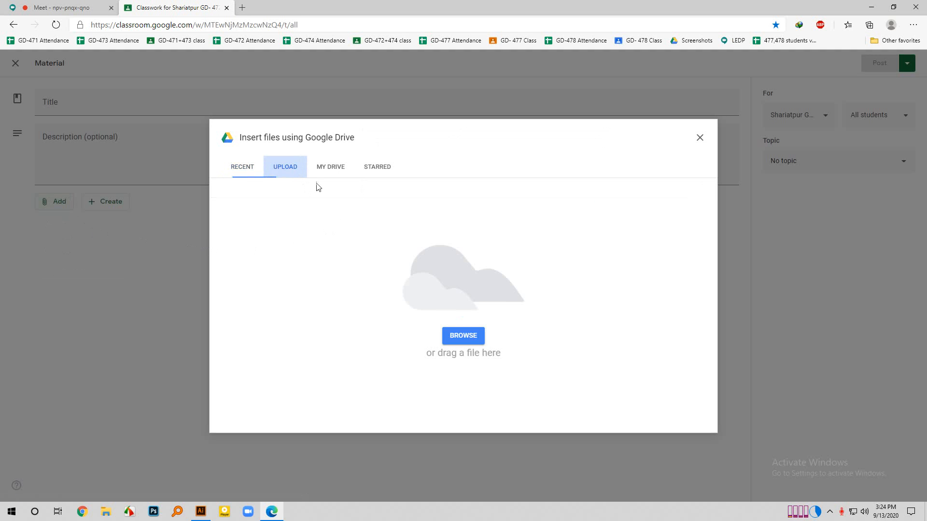
pyautogui.click(447, 334)
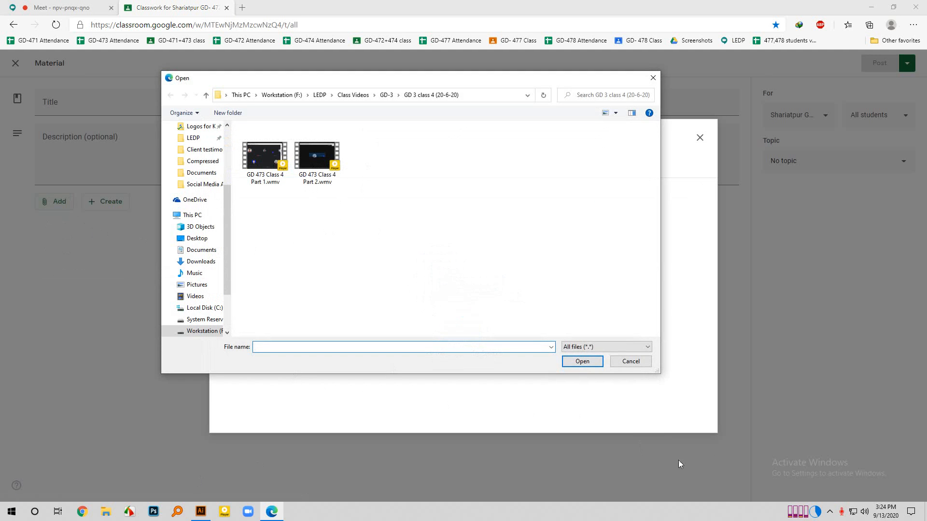
pyautogui.click(631, 361)
pyautogui.click(255, 163)
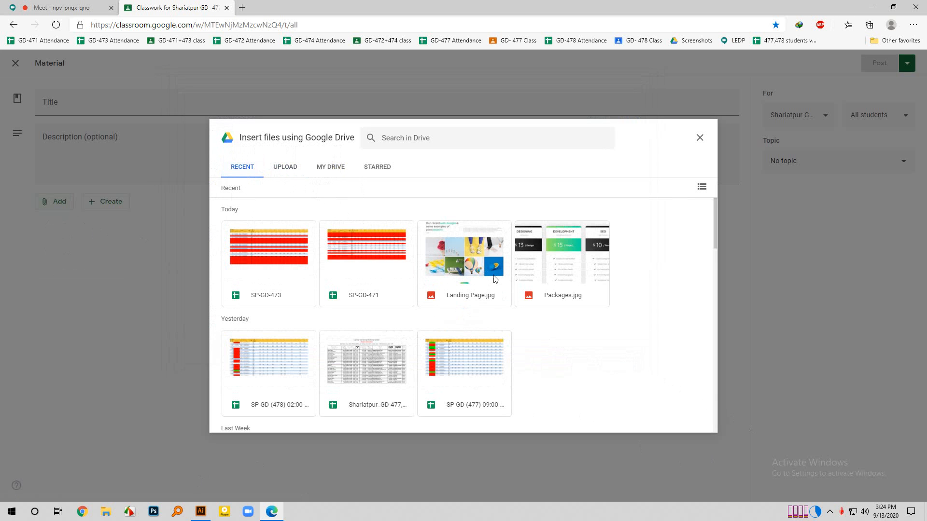
# Attach only Packages.jpg from the recent Google Drive files to the material.
pyautogui.click(493, 279)
pyautogui.click(565, 273)
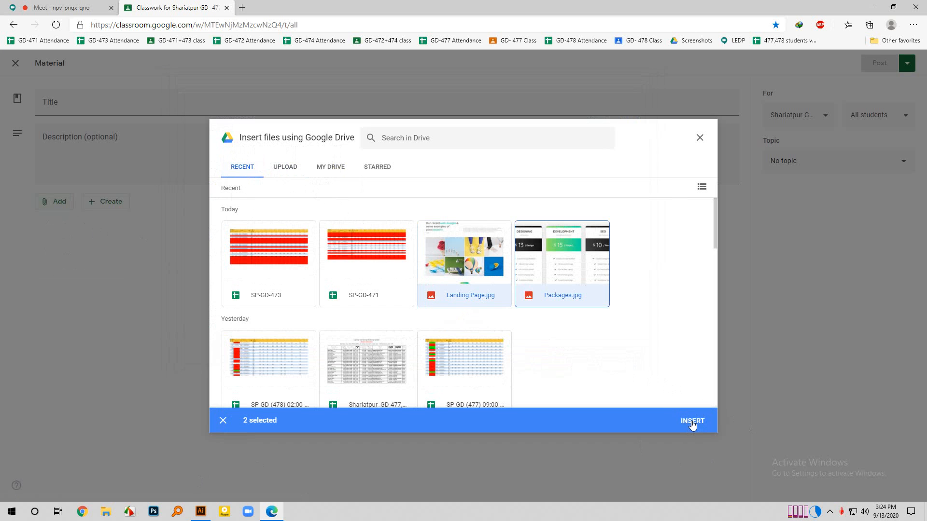
pyautogui.click(448, 236)
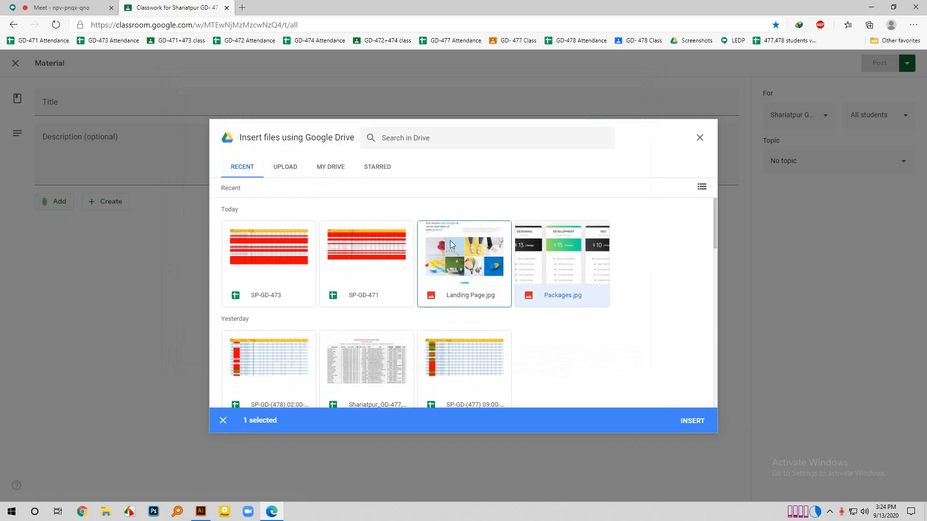
pyautogui.click(698, 422)
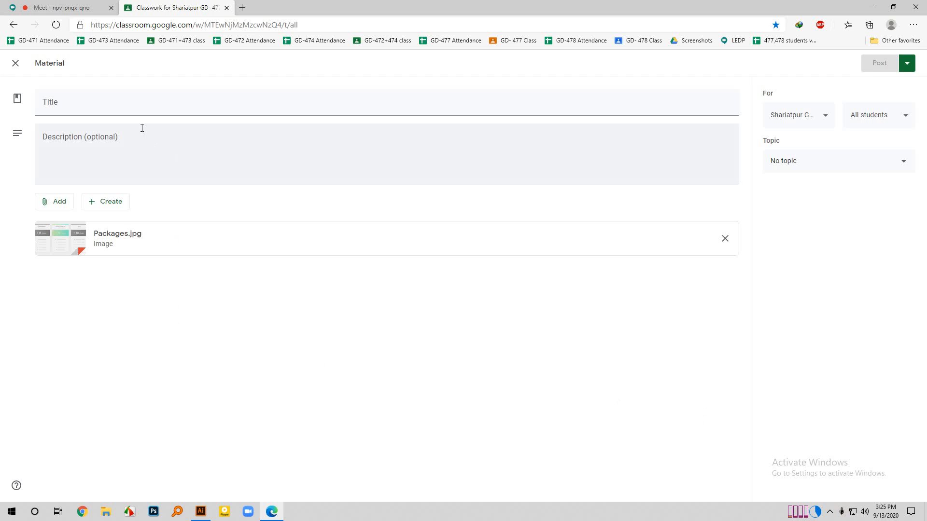
# Title the material "Class 45" and post it to all students without a topic.
pyautogui.click(134, 107)
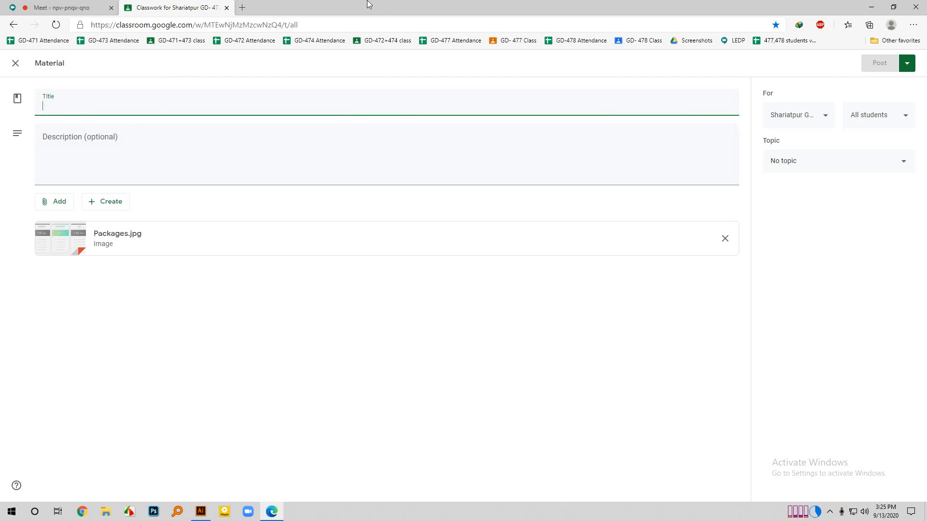
pyautogui.click(157, 99)
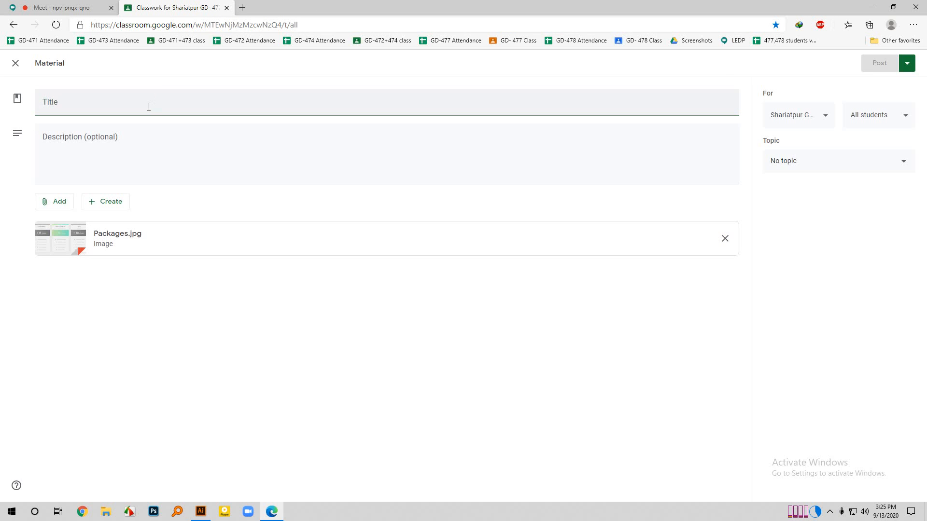
pyautogui.click(148, 106)
pyautogui.write('Class 45')
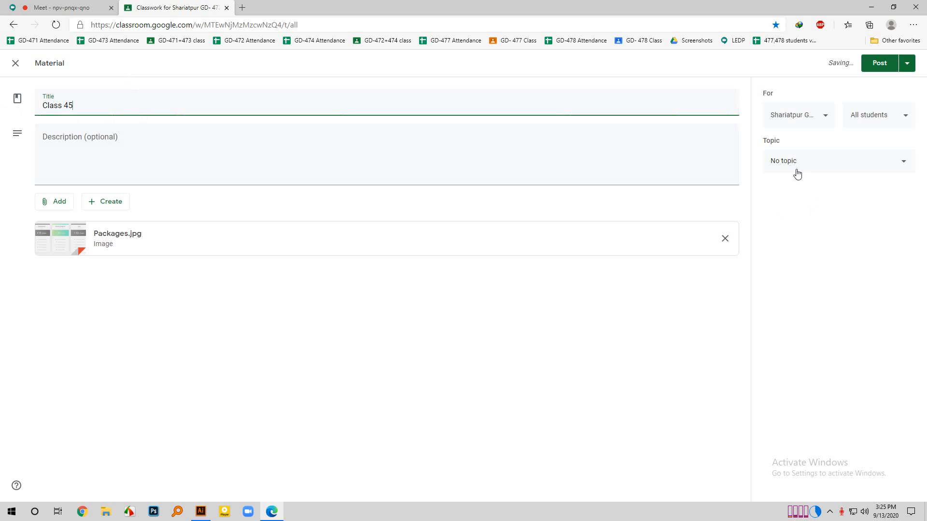
pyautogui.click(877, 64)
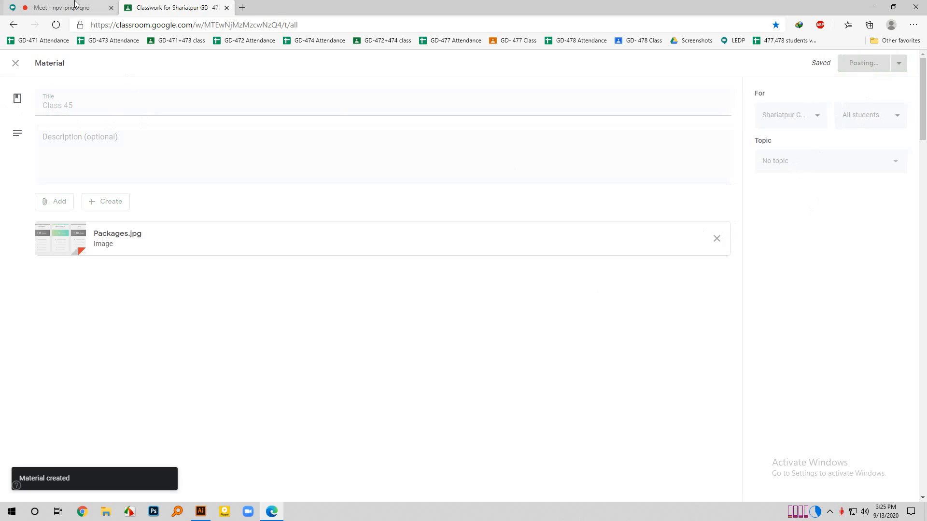
# Return to the Google Meet call.
pyautogui.click(43, 3)
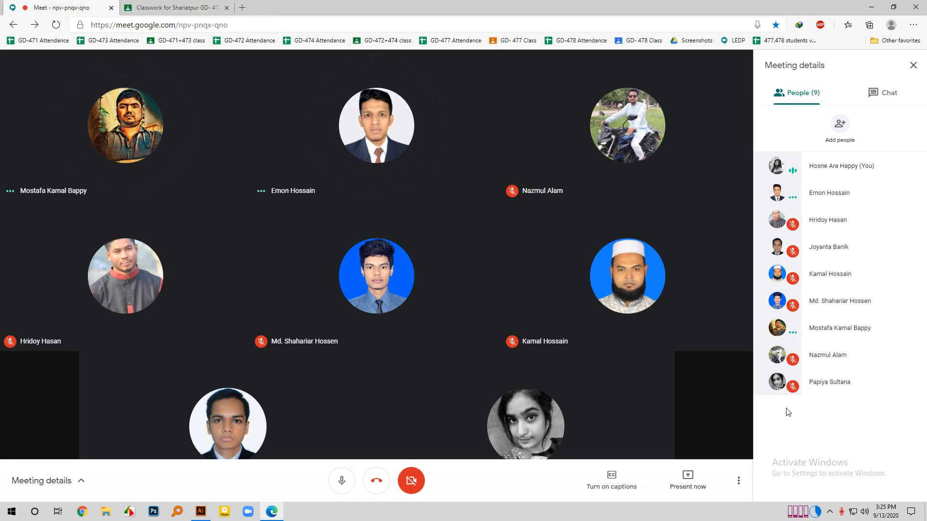
pyautogui.click(830, 511)
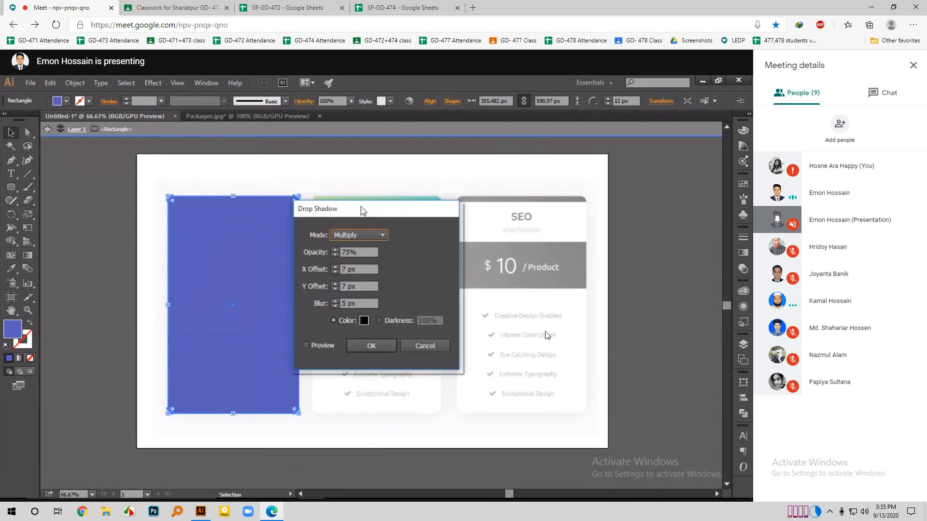
# Turn on the Drop Shadow preview for the blue rectangle and move the dialog clear of the Development card.
pyautogui.moveTo(363, 210); pyautogui.dragTo(481, 153)
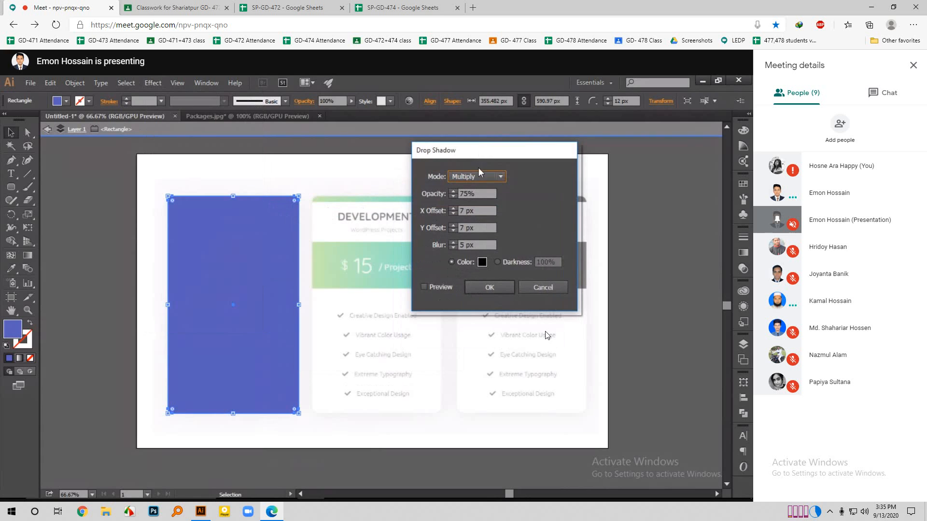
pyautogui.click(427, 287)
pyautogui.click(425, 287)
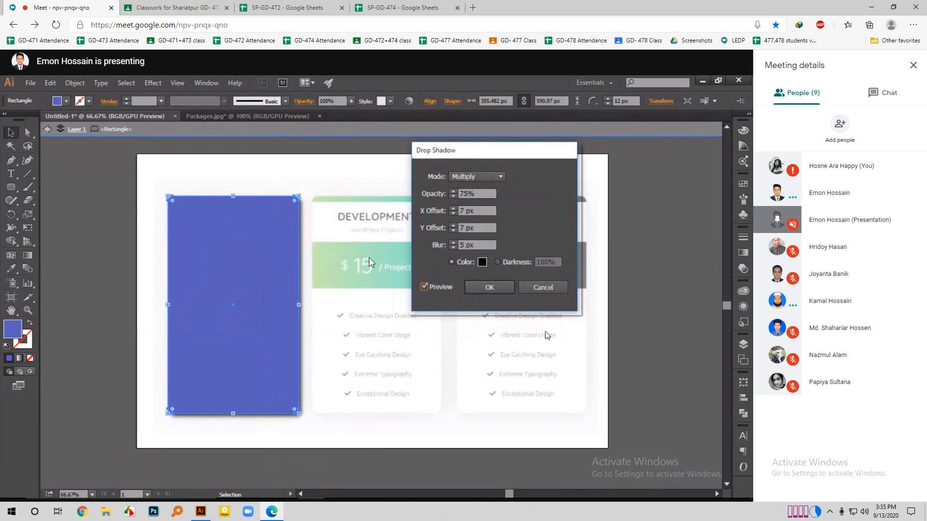
pyautogui.moveTo(493, 158); pyautogui.dragTo(600, 160)
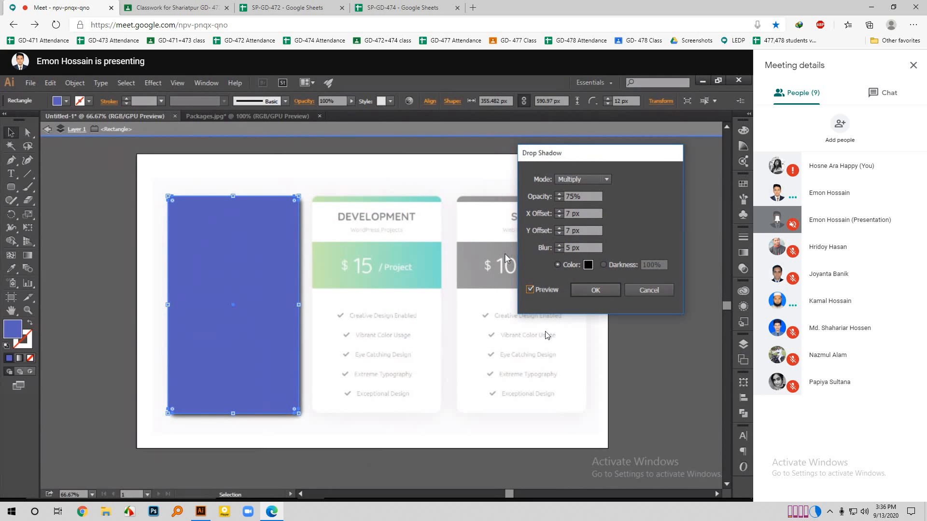
# Set the blue rectangle's drop shadow opacity to 20% and apply the effect.
pyautogui.click(559, 199)
pyautogui.doubleClick(574, 196)
pyautogui.write('50')
pyautogui.moveTo(575, 195); pyautogui.dragTo(563, 195)
pyautogui.write('20')
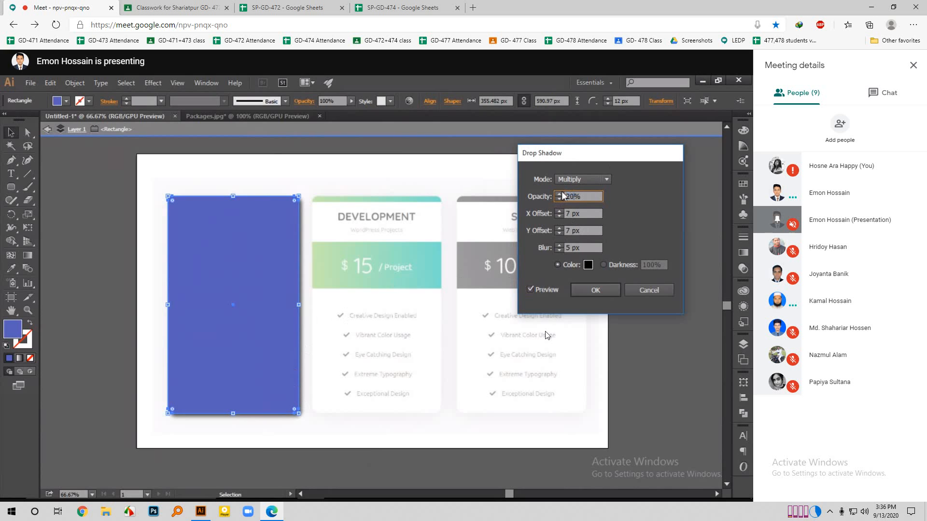
pyautogui.click(594, 290)
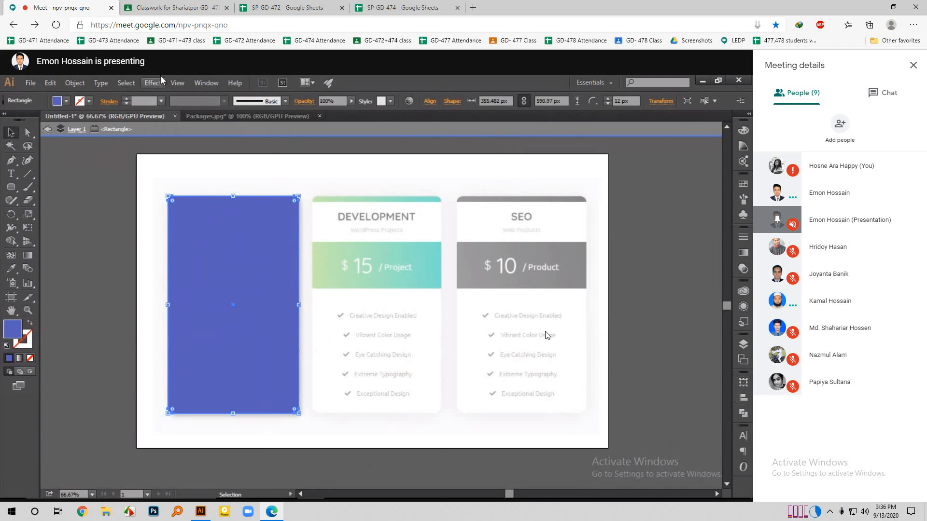
# Open the Appearance panel for the blue rectangle and bring its Drop Shadow entry fully into view.
pyautogui.click(203, 82)
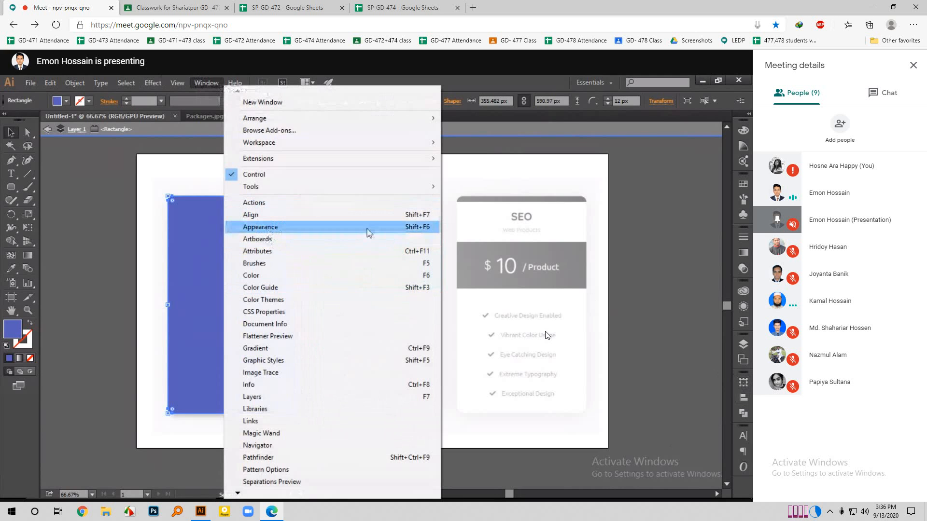
pyautogui.click(417, 235)
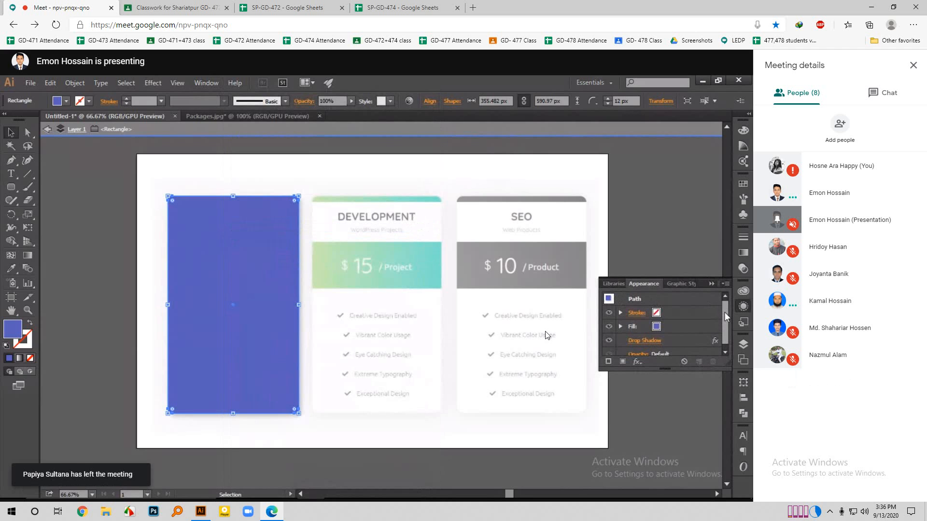
pyautogui.moveTo(724, 313)
pyautogui.mouseDown()
pyautogui.moveTo(719, 323)
pyautogui.moveTo(720, 305)
pyautogui.moveTo(718, 316)
pyautogui.mouseUp()
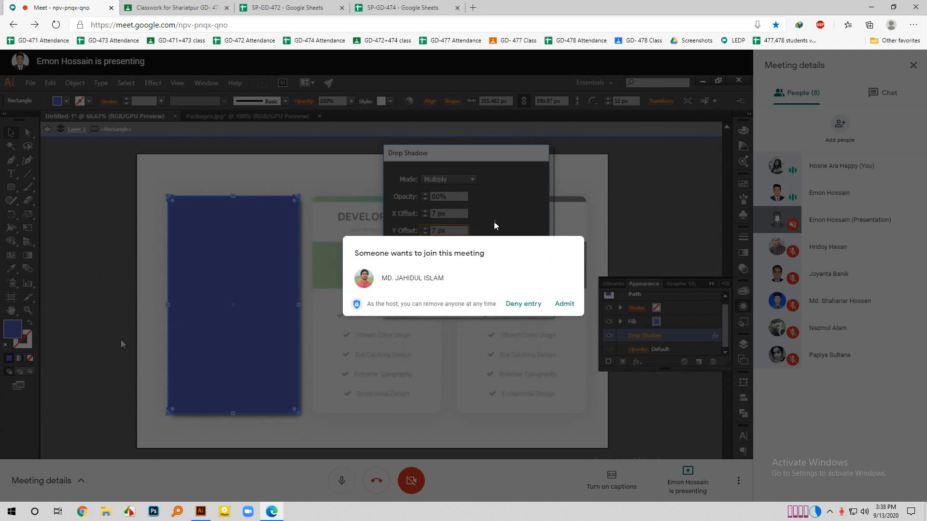
# Admit the waiting participant to the meeting.
pyautogui.click(564, 304)
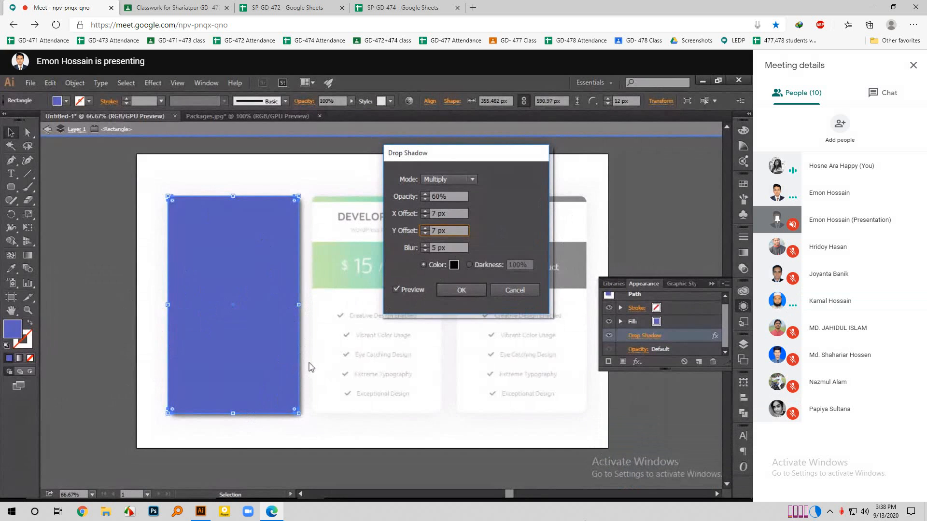
# Set the blue rectangle's drop shadow to 0 px X and Y offsets and an 8 px blur.
pyautogui.doubleClick(436, 230)
pyautogui.doubleClick(435, 214)
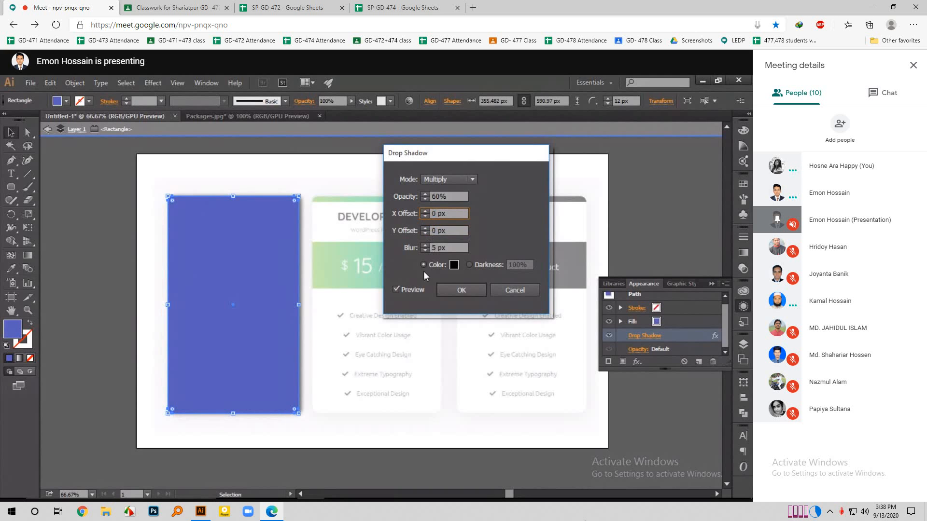
pyautogui.click(427, 246)
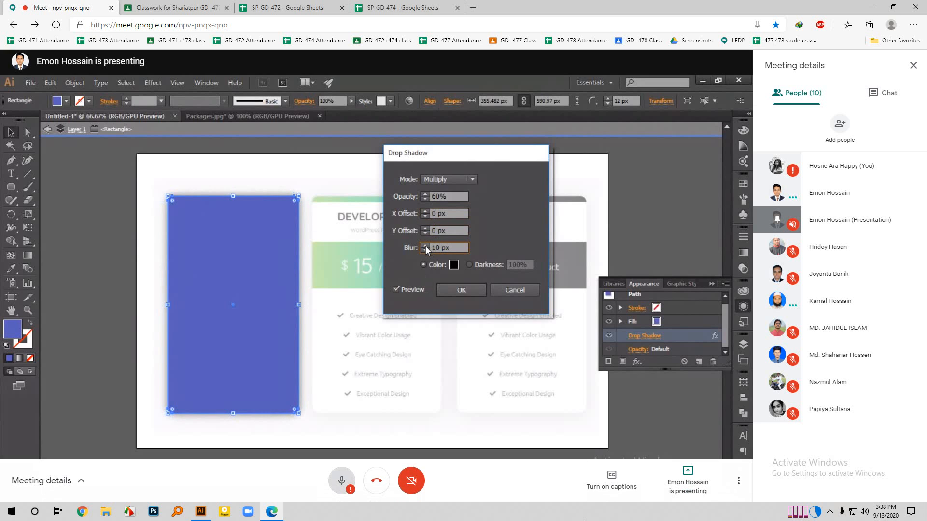
pyautogui.click(425, 245)
pyautogui.click(425, 245)
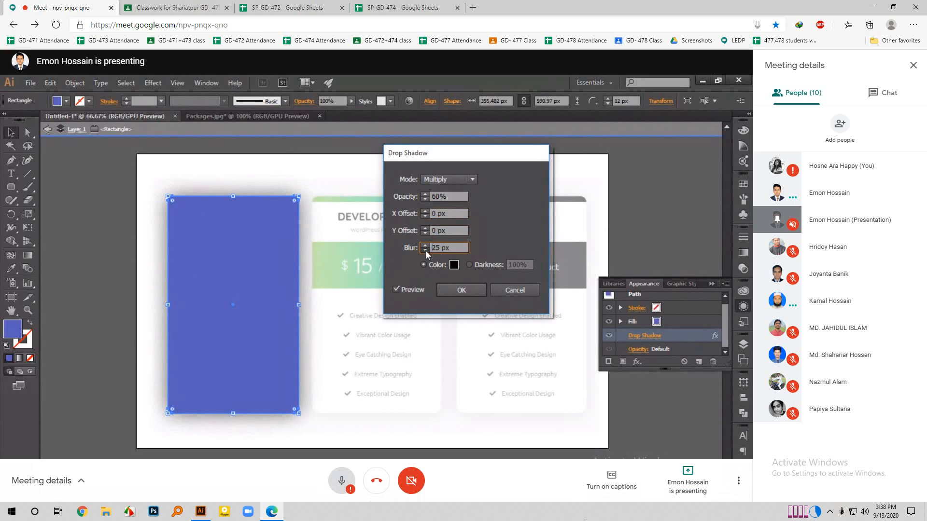
pyautogui.click(425, 250)
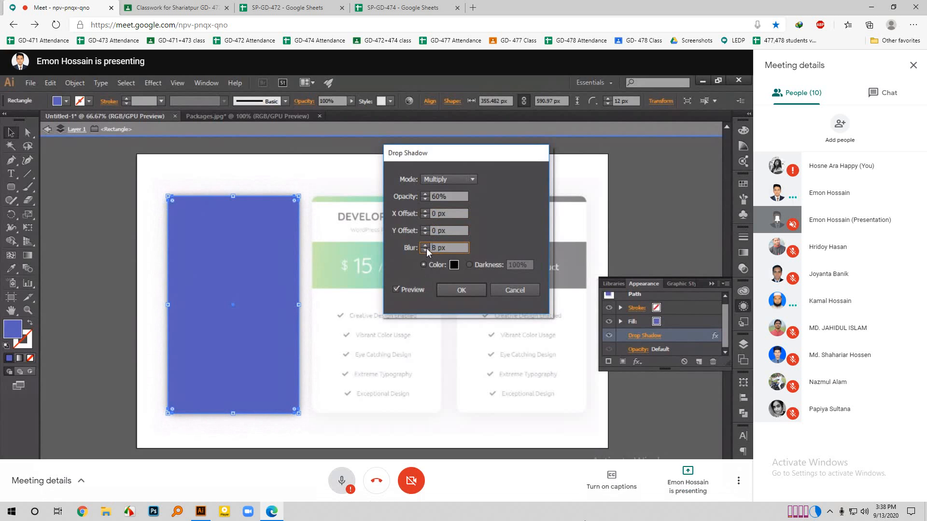
pyautogui.click(425, 250)
# Raise the blue rectangle's drop shadow opacity to 100% and its blur to 20 px.
pyautogui.click(424, 194)
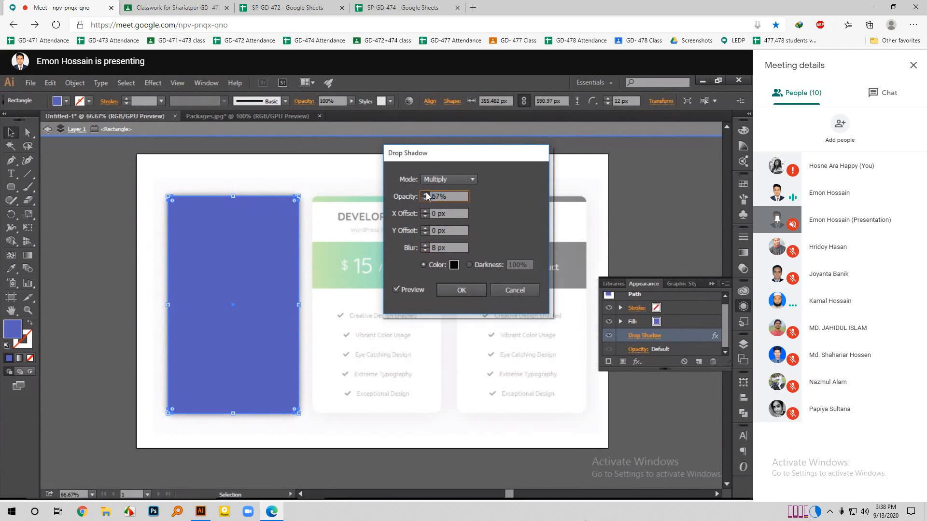
pyautogui.click(425, 193)
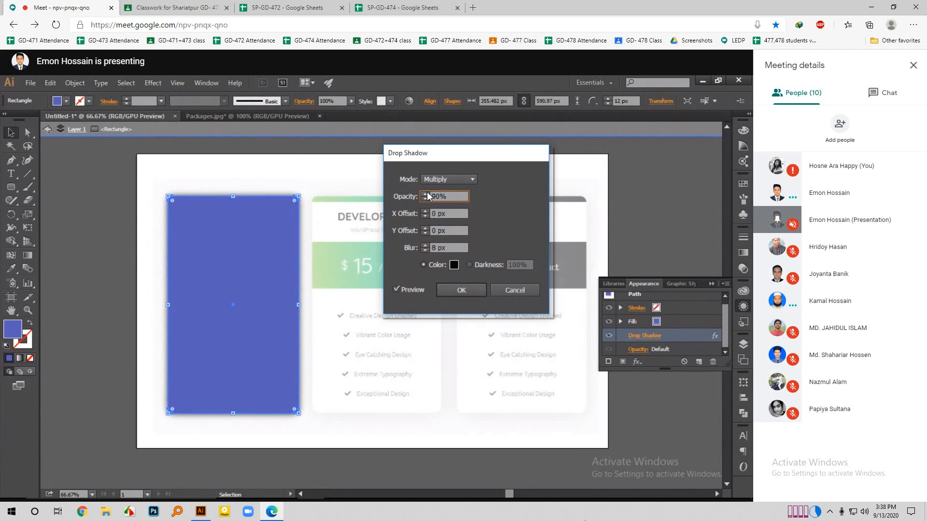
pyautogui.click(425, 194)
pyautogui.click(425, 244)
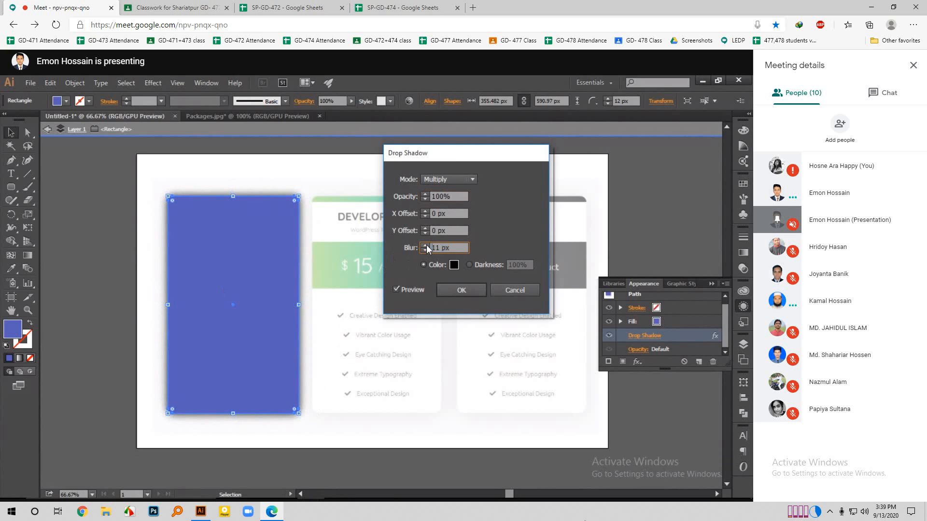
pyautogui.click(427, 245)
pyautogui.click(427, 244)
pyautogui.click(427, 244)
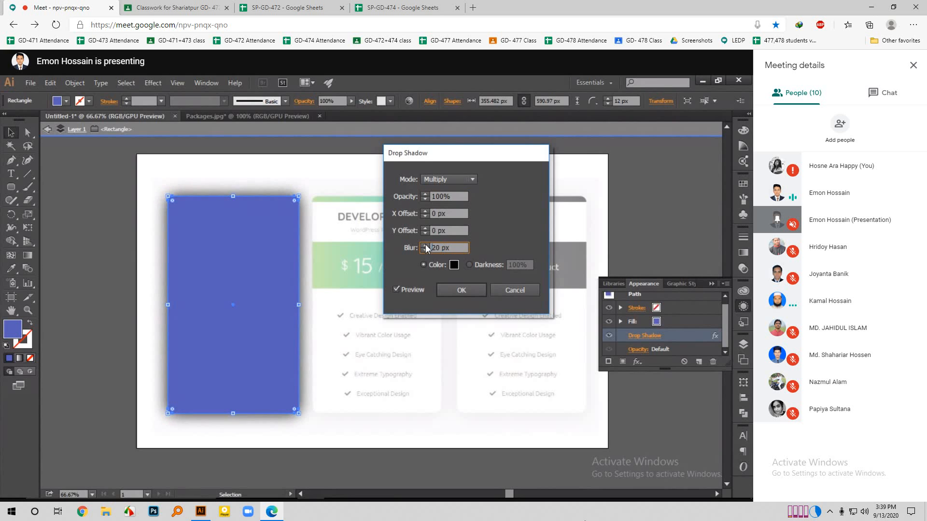
# Set the drop shadow opacity to 30%, apply the effect and deselect the blue rectangle.
pyautogui.moveTo(427, 199); pyautogui.dragTo(427, 199)
pyautogui.click(426, 194)
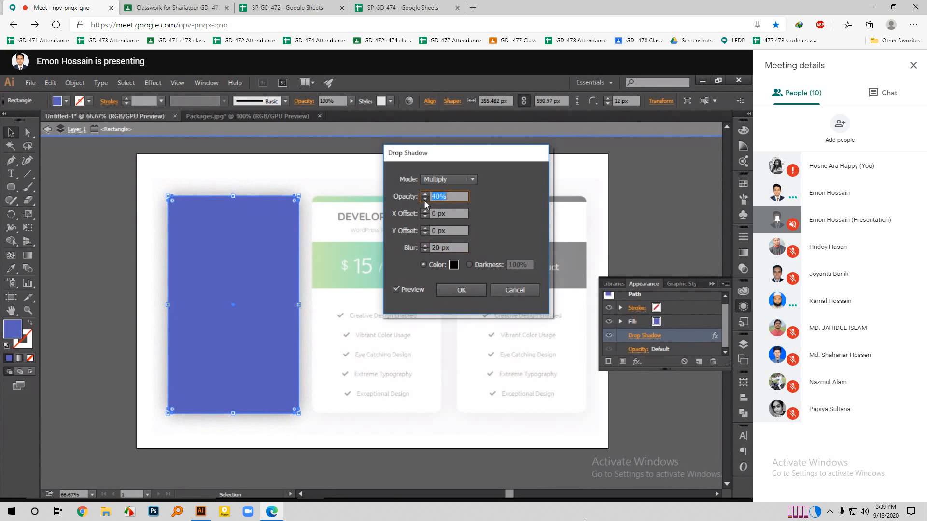
pyautogui.click(424, 199)
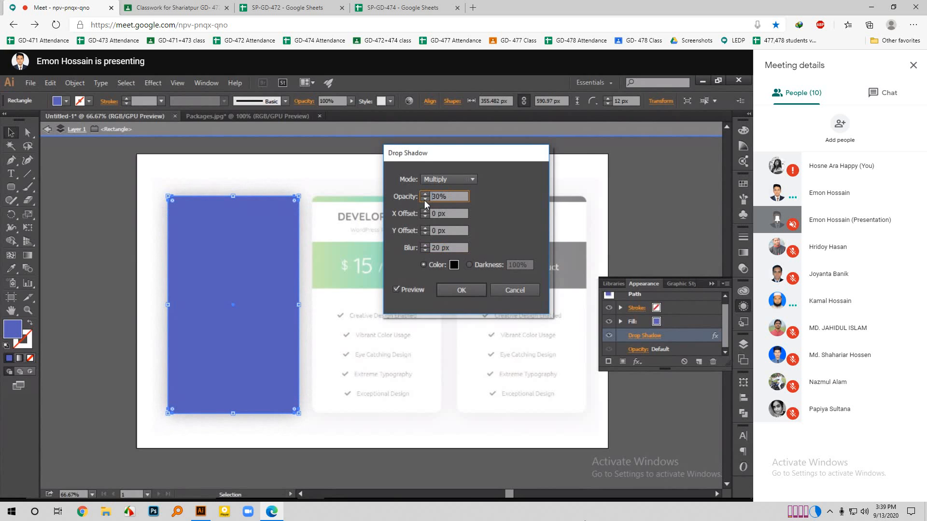
pyautogui.click(453, 288)
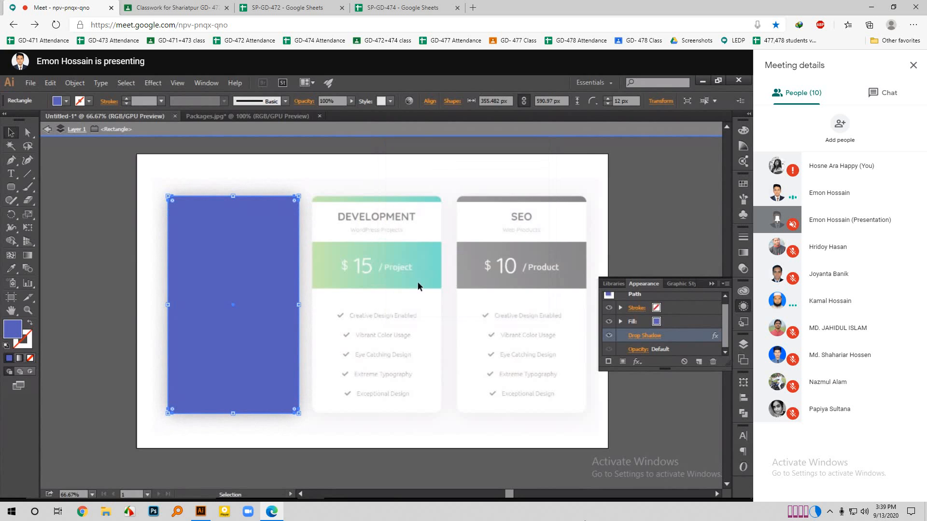
pyautogui.click(710, 284)
pyautogui.click(627, 266)
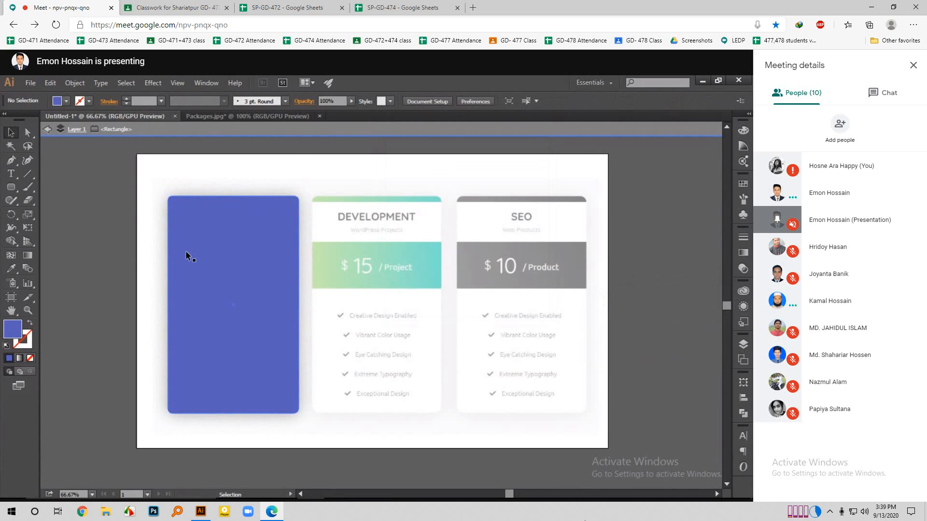
# Copy the shadowed blue rectangle over the Development card and repeat the copy over the SEO card.
pyautogui.click(211, 255)
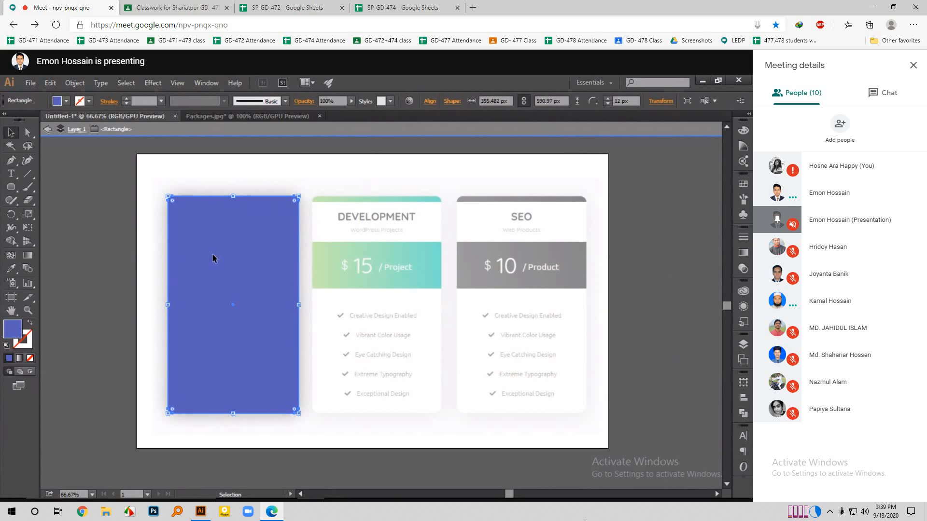
pyautogui.moveTo(213, 258); pyautogui.dragTo(357, 256)
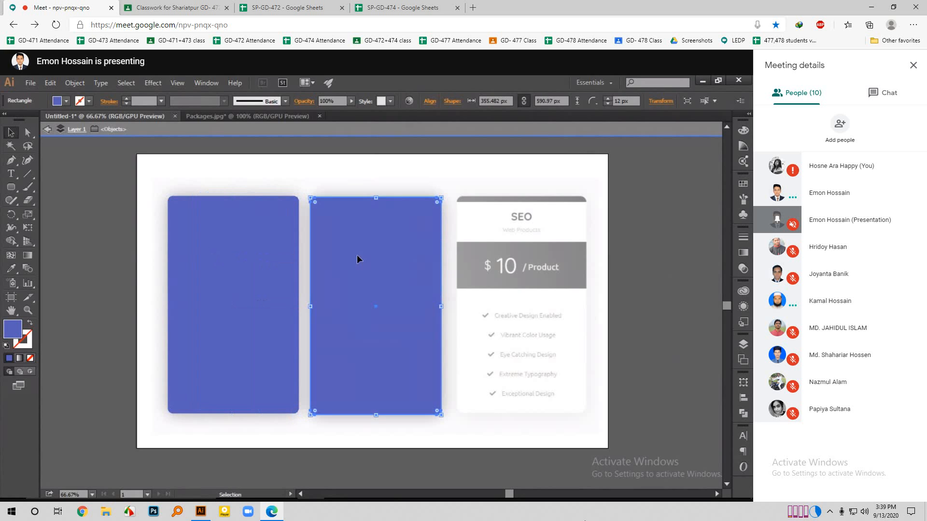
pyautogui.hotkey('ctrl', 'd')
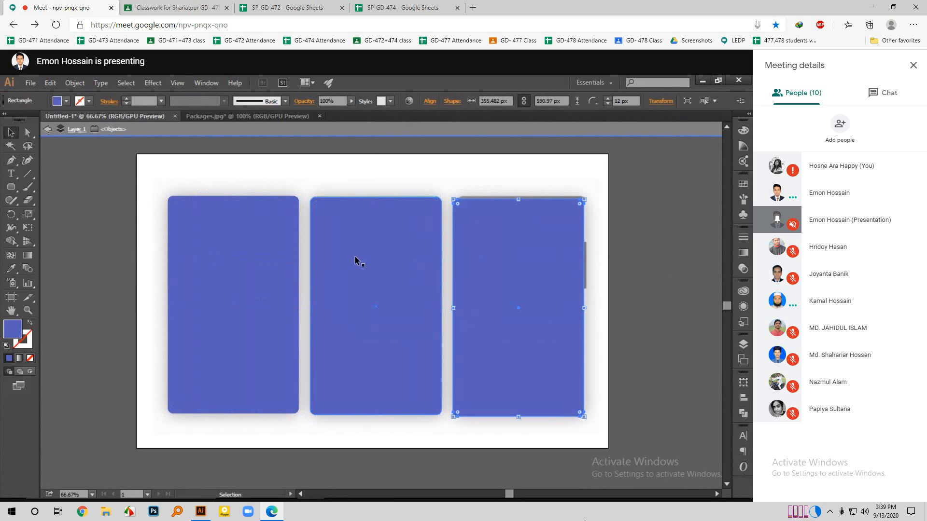
pyautogui.click(395, 173)
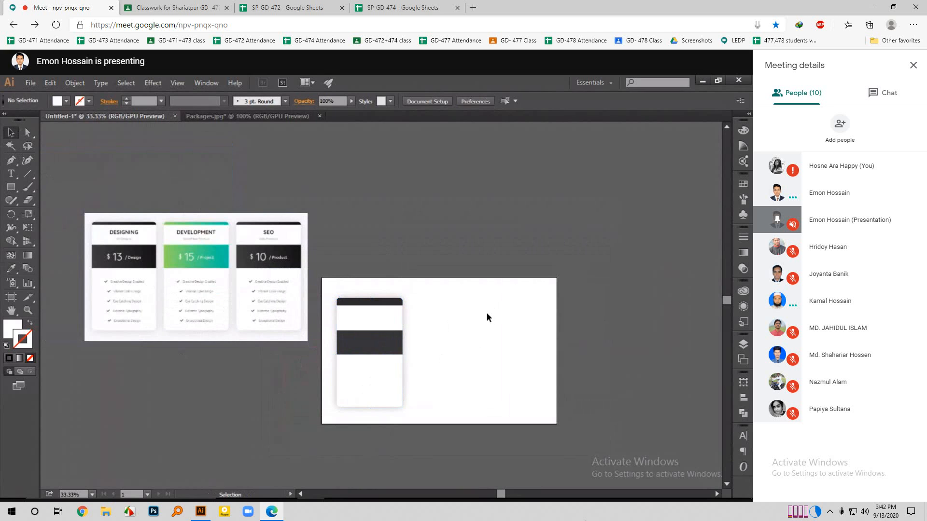
# Move the Packages.jpg reference image level with the new card, just beside the artboard.
pyautogui.scroll(-1, 482, 320)
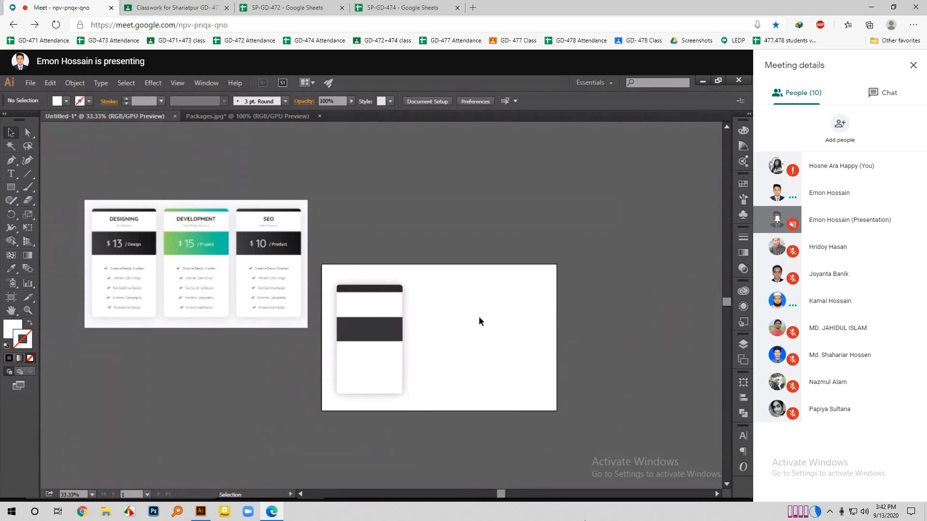
pyautogui.scroll(1, 392, 346)
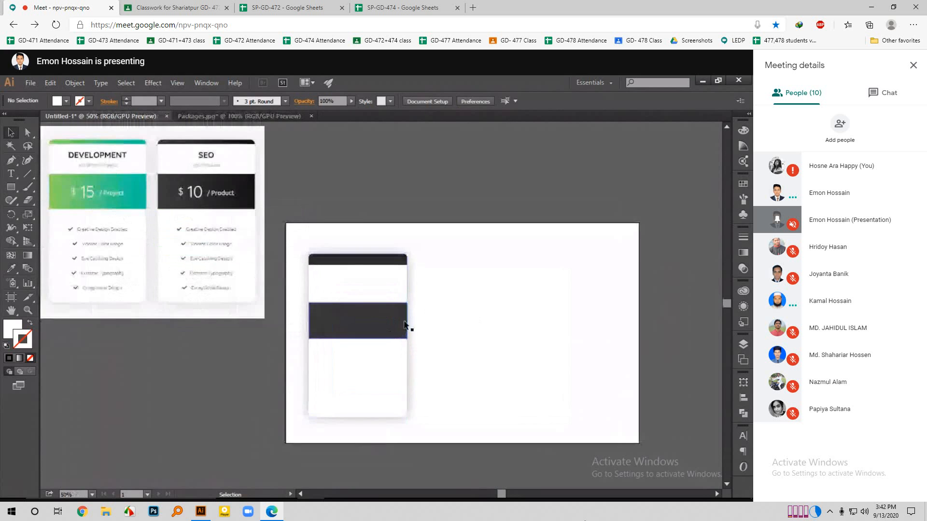
pyautogui.scroll(2, 453, 306)
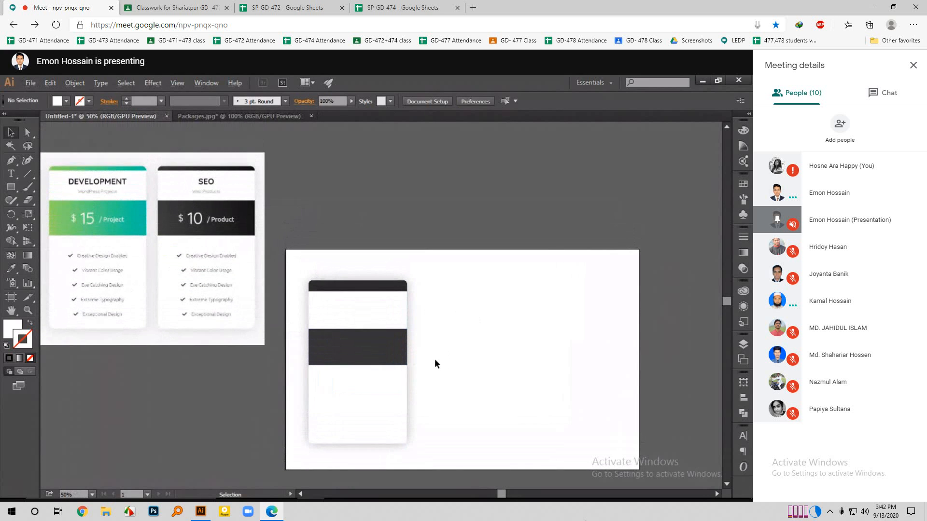
pyautogui.scroll(1, 434, 359)
pyautogui.scroll(-1, 434, 349)
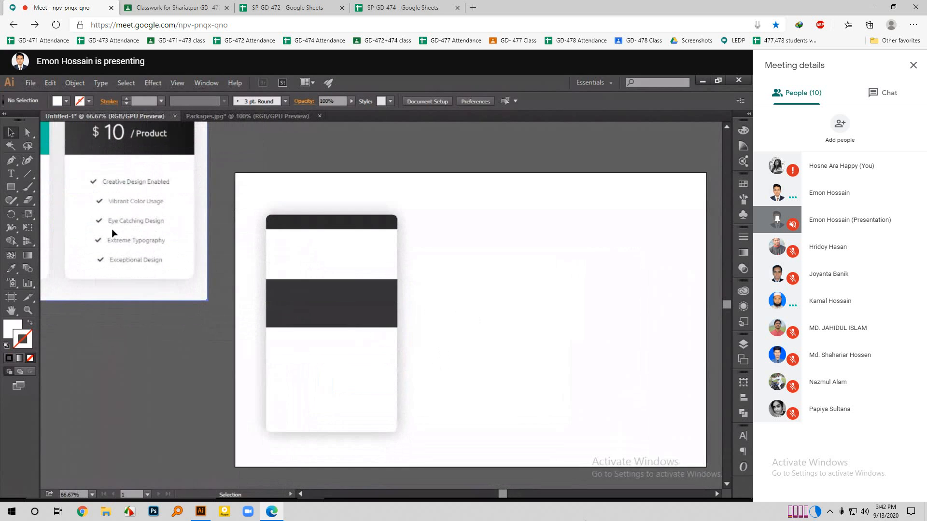
pyautogui.moveTo(113, 229); pyautogui.dragTo(144, 342)
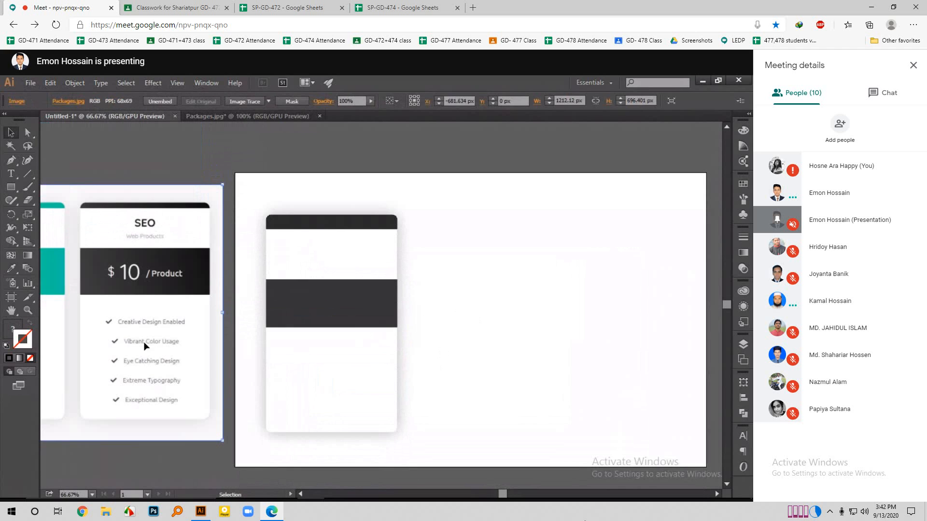
pyautogui.click(472, 310)
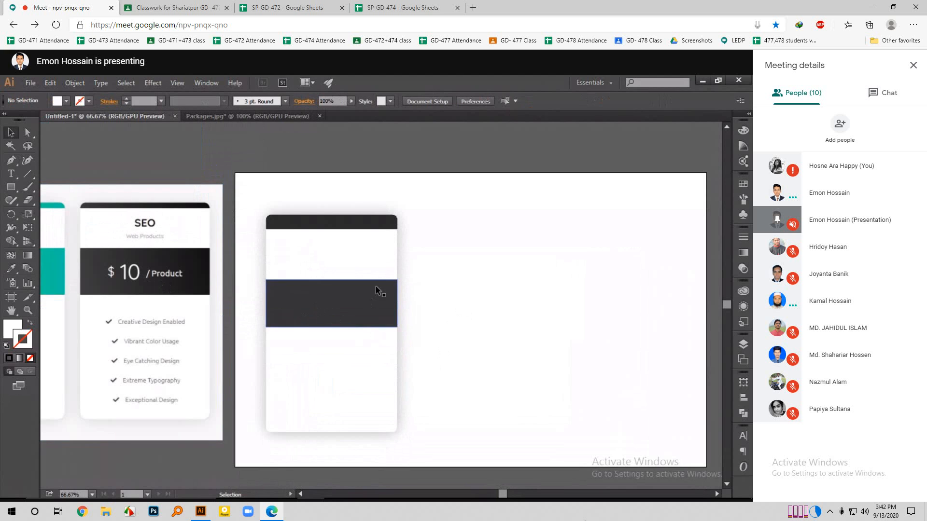
pyautogui.moveTo(414, 202); pyautogui.dragTo(314, 279)
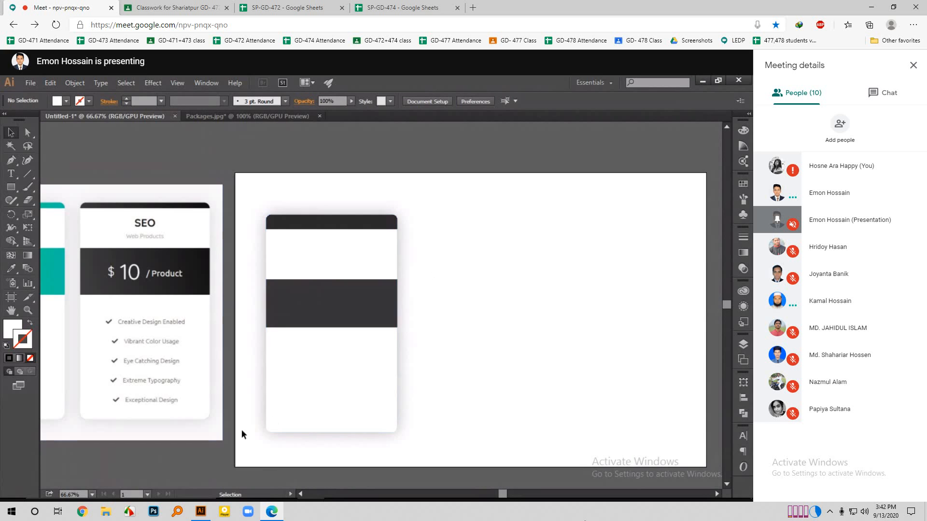
# Add the 36 pt point text "DESIGN" in the white area between the new card's two dark bars.
pyautogui.scroll(-2, 326, 320)
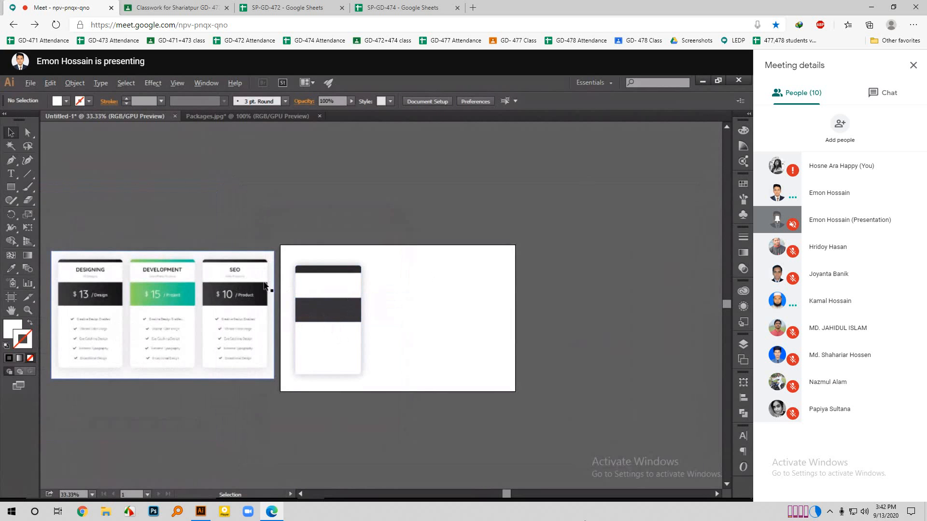
pyautogui.scroll(1, 264, 287)
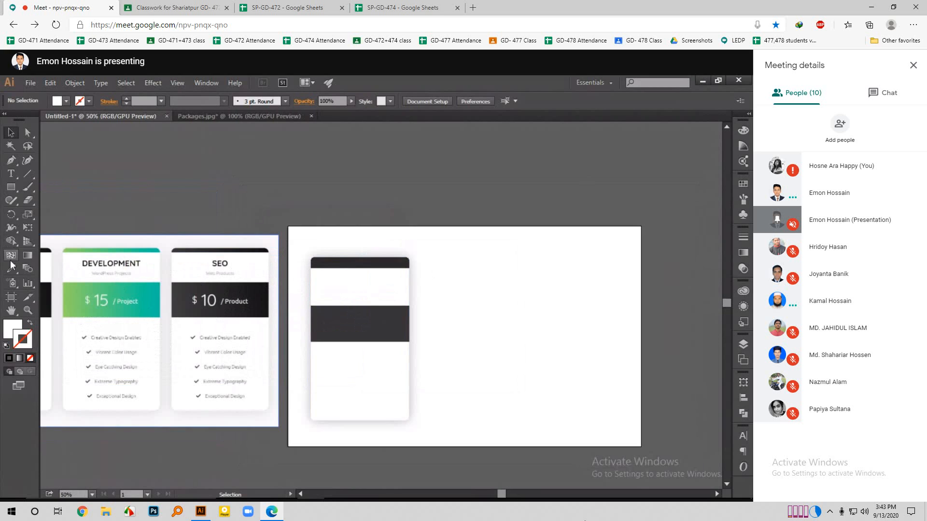
pyautogui.click(8, 176)
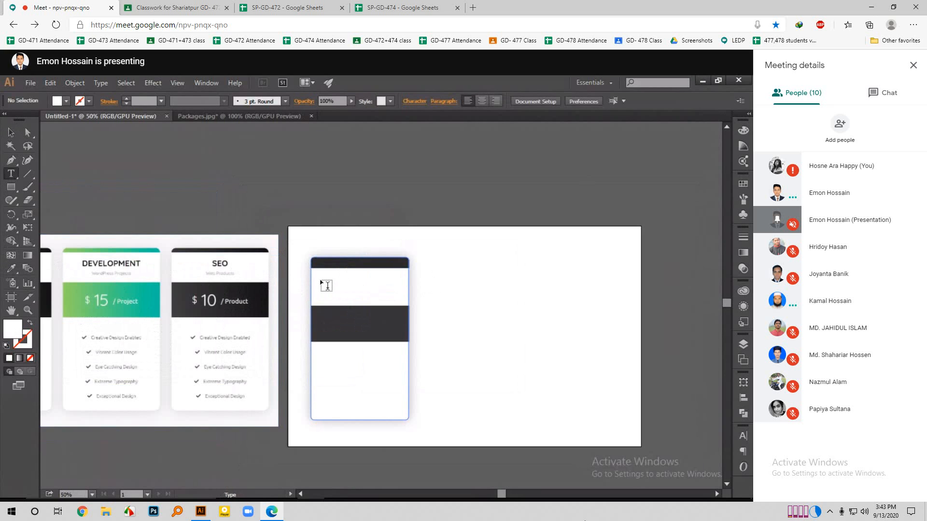
pyautogui.click(367, 278)
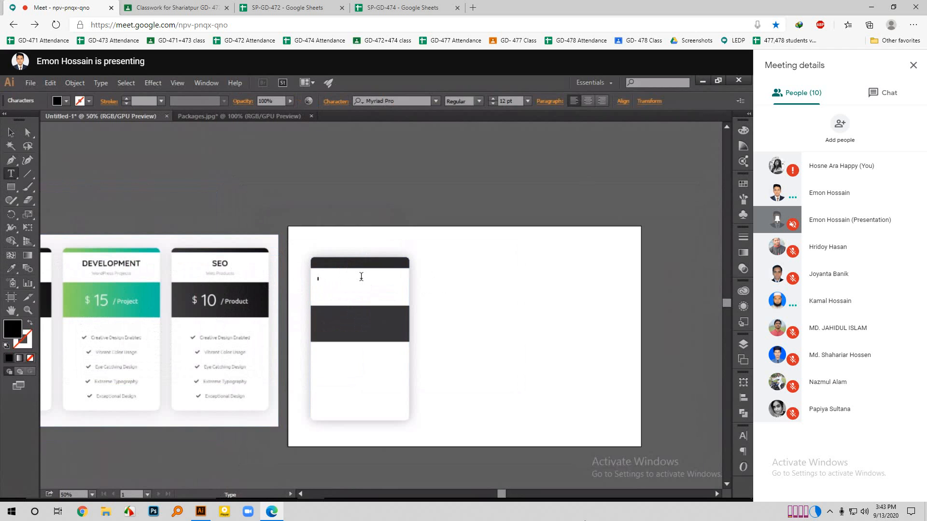
pyautogui.click(527, 102)
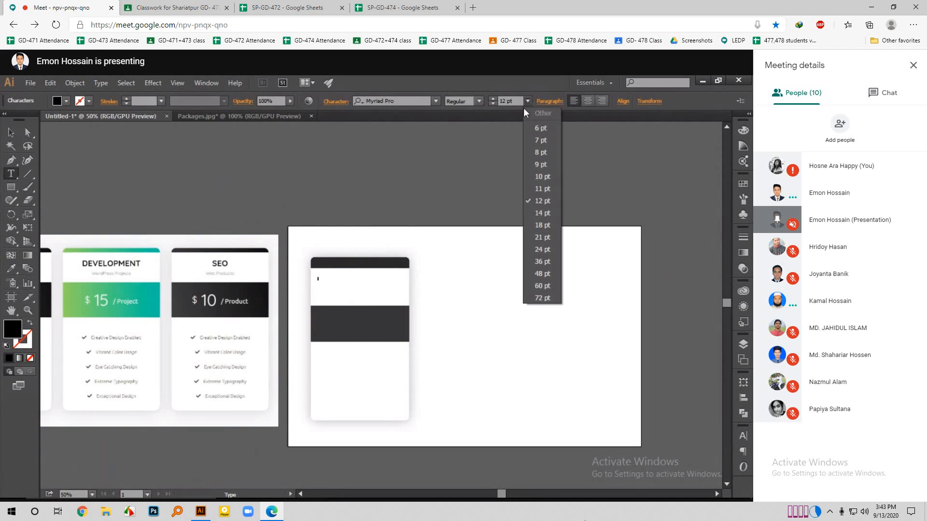
pyautogui.click(539, 261)
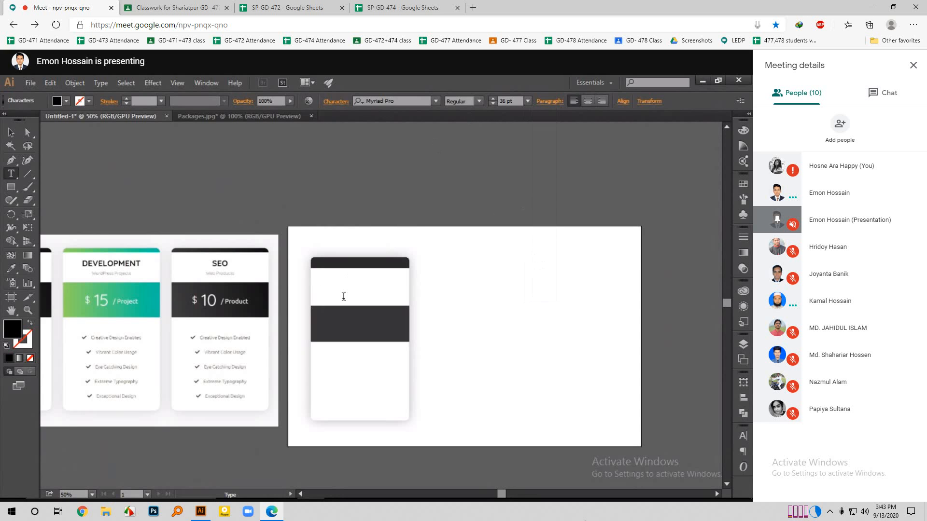
pyautogui.write('স')
pyautogui.press('BackSpace')
pyautogui.write('DESIGN')
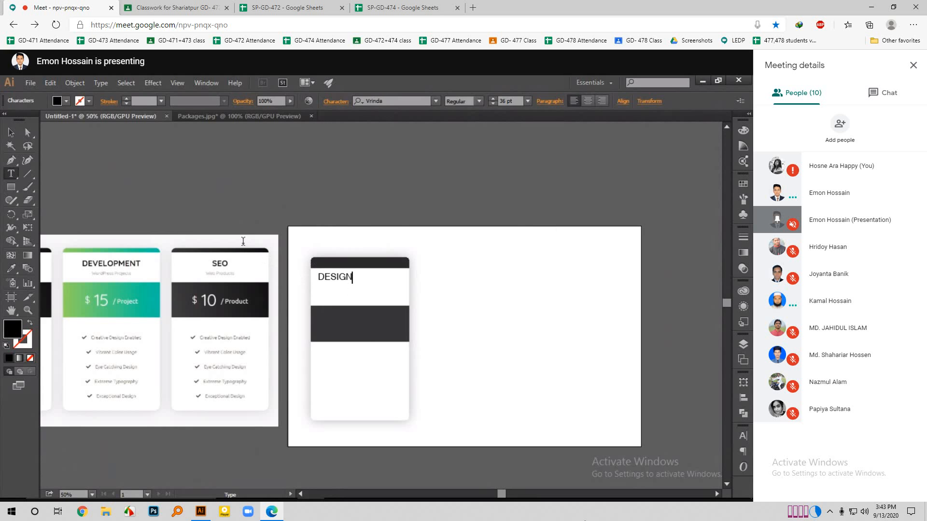
pyautogui.click(10, 132)
pyautogui.click(547, 306)
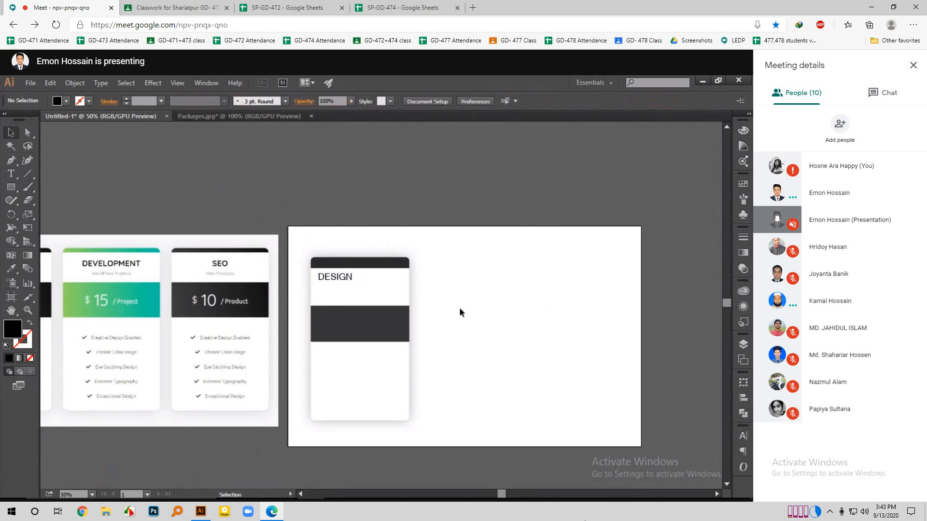
# Set the "DESIGN" text on the new card to the Montserrat Bold font.
pyautogui.click(349, 276)
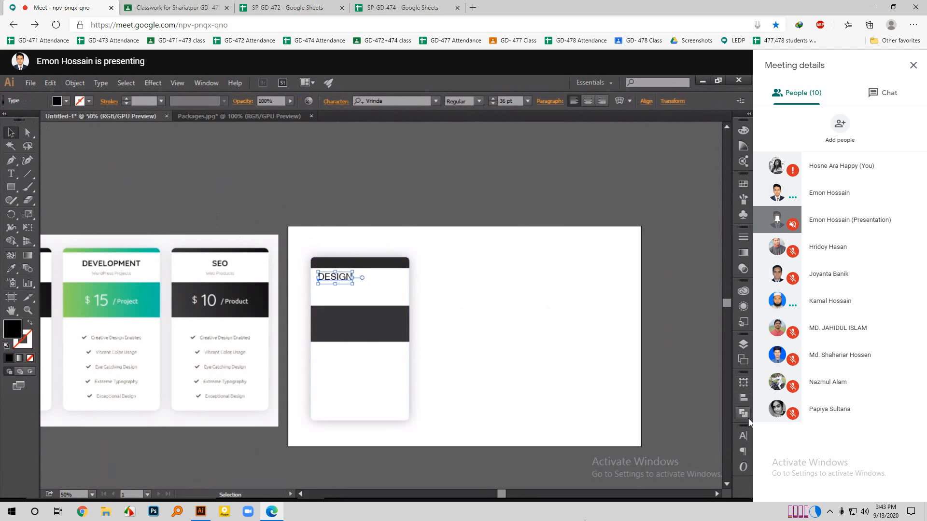
pyautogui.click(746, 435)
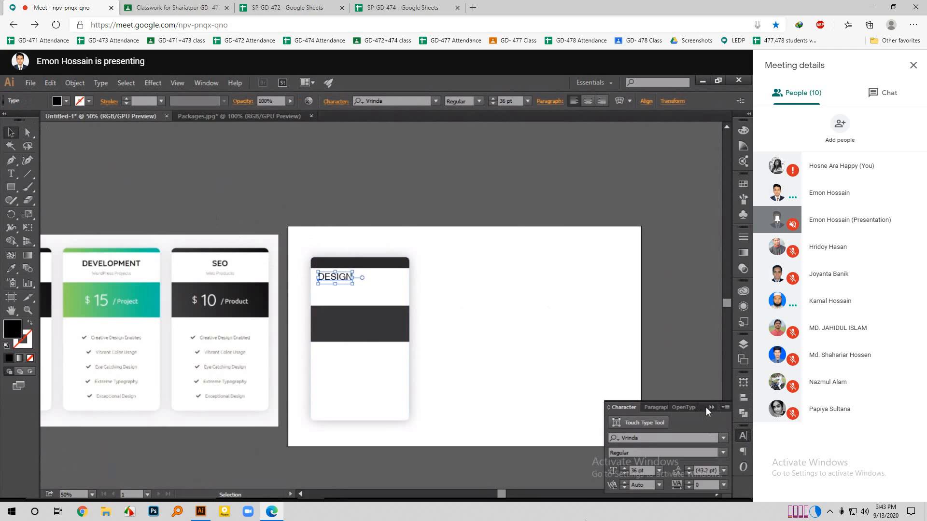
pyautogui.moveTo(701, 406); pyautogui.dragTo(651, 182)
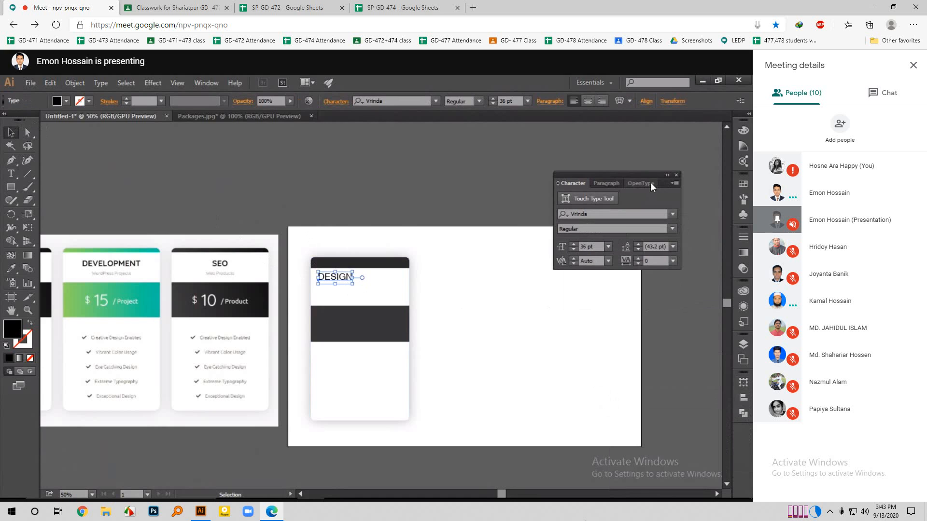
pyautogui.click(675, 215)
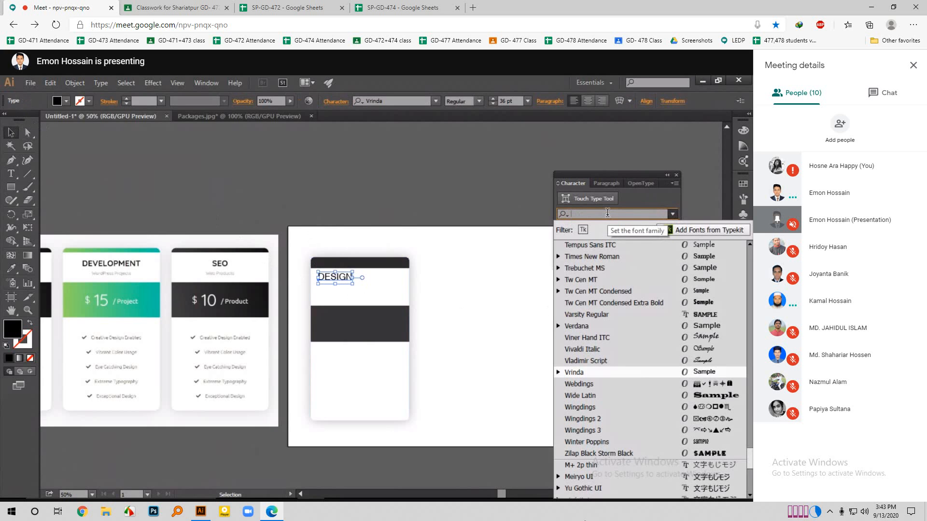
pyautogui.write('mon')
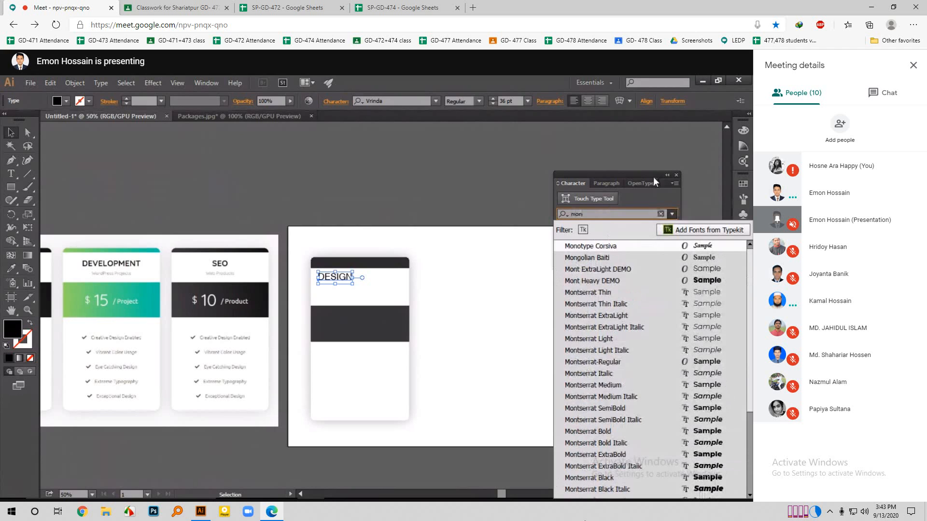
pyautogui.click(609, 432)
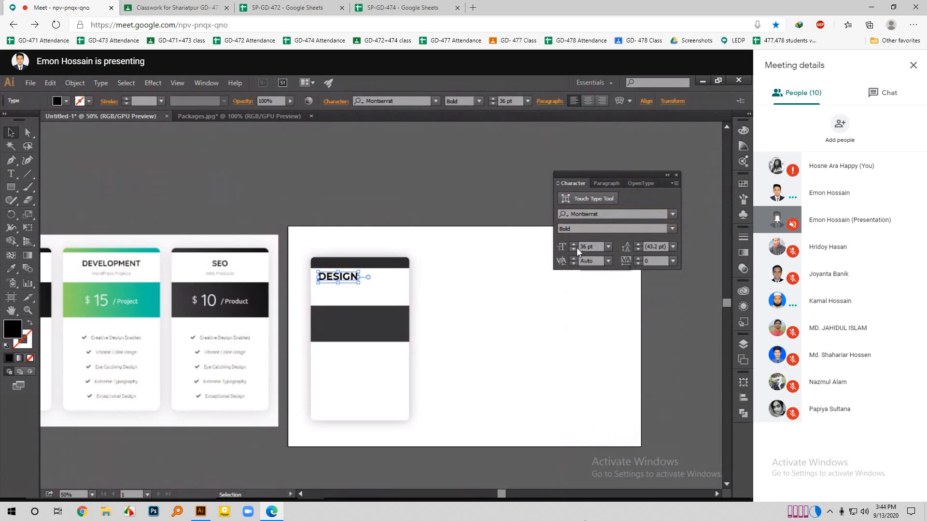
# Enlarge the "DESIGN" text to 48 pt and move it to the middle of the card's white heading area.
pyautogui.click(607, 246)
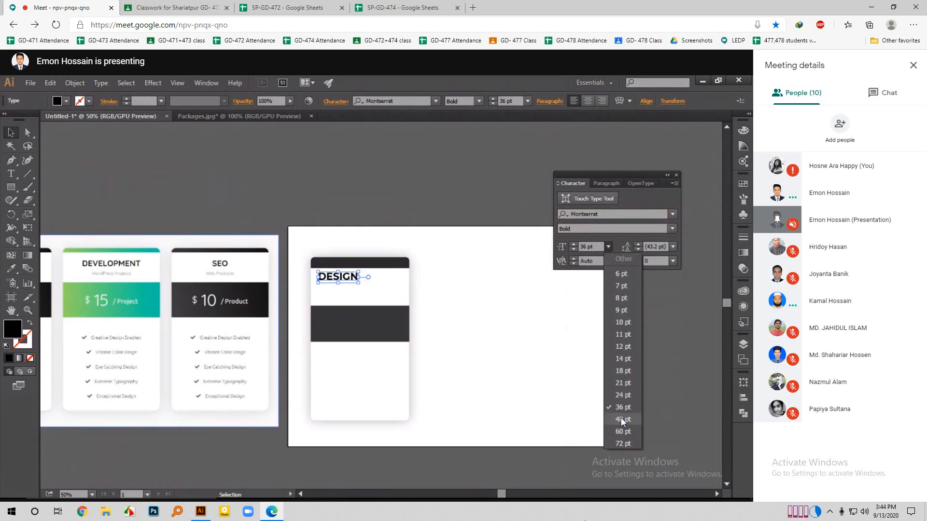
pyautogui.click(622, 418)
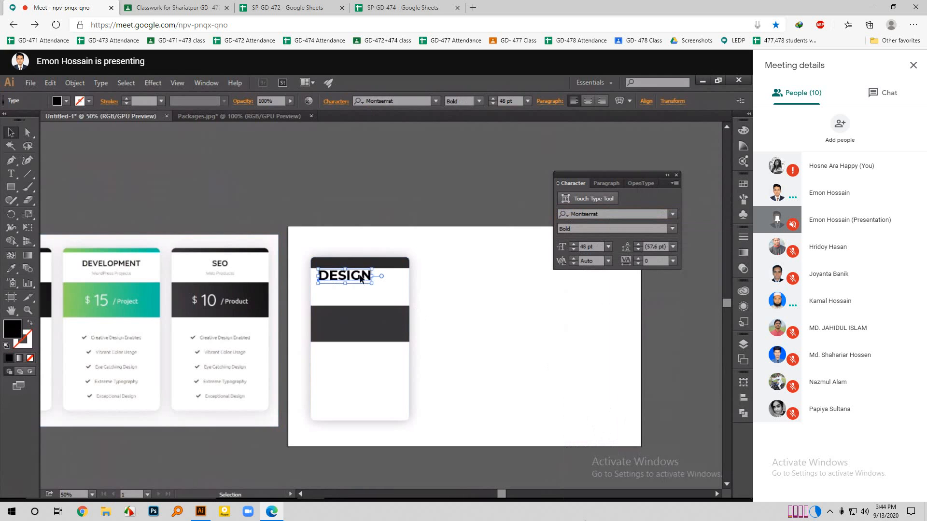
pyautogui.moveTo(364, 280); pyautogui.dragTo(375, 279)
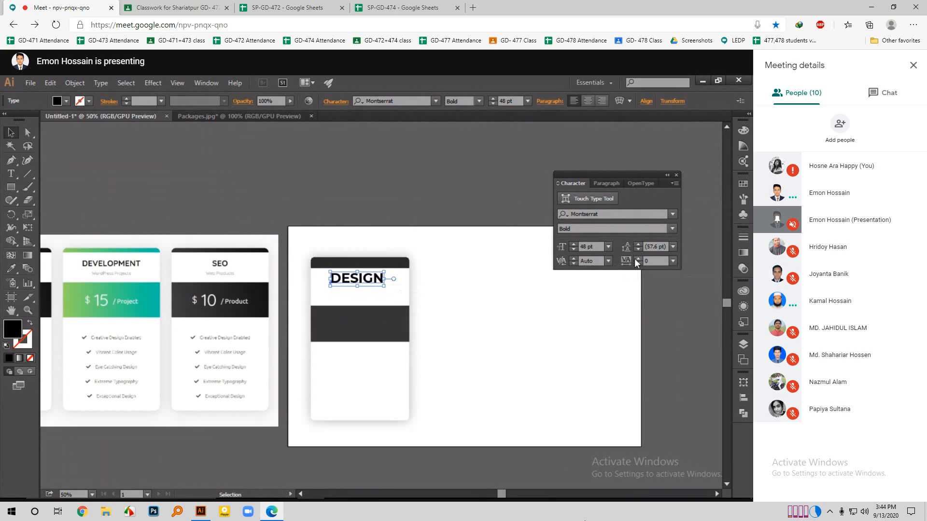
# Set the tracking of the "DESIGN" text to 25 and deselect it.
pyautogui.click(673, 261)
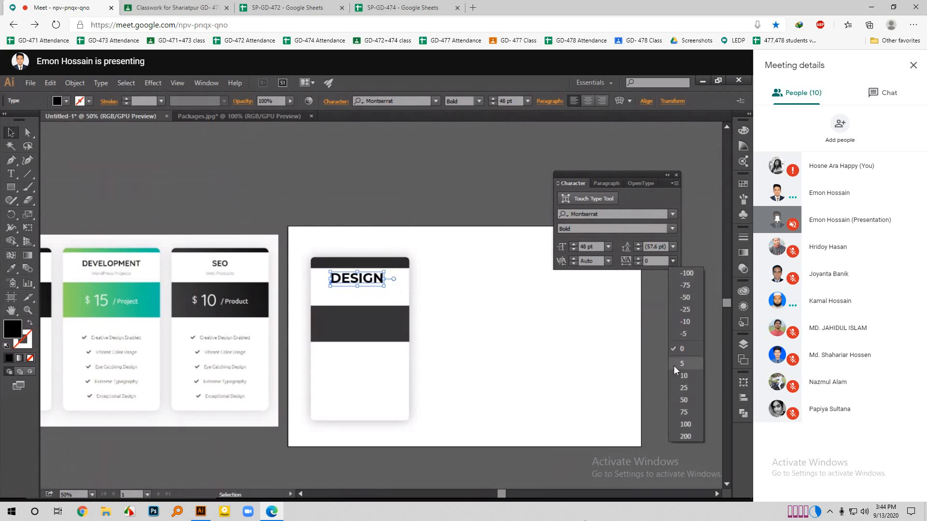
pyautogui.click(683, 372)
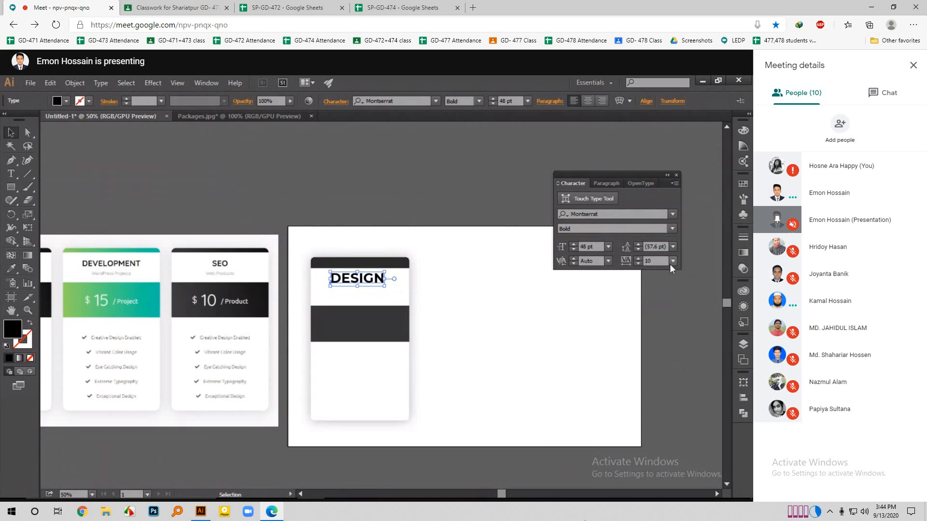
pyautogui.click(670, 262)
pyautogui.click(683, 388)
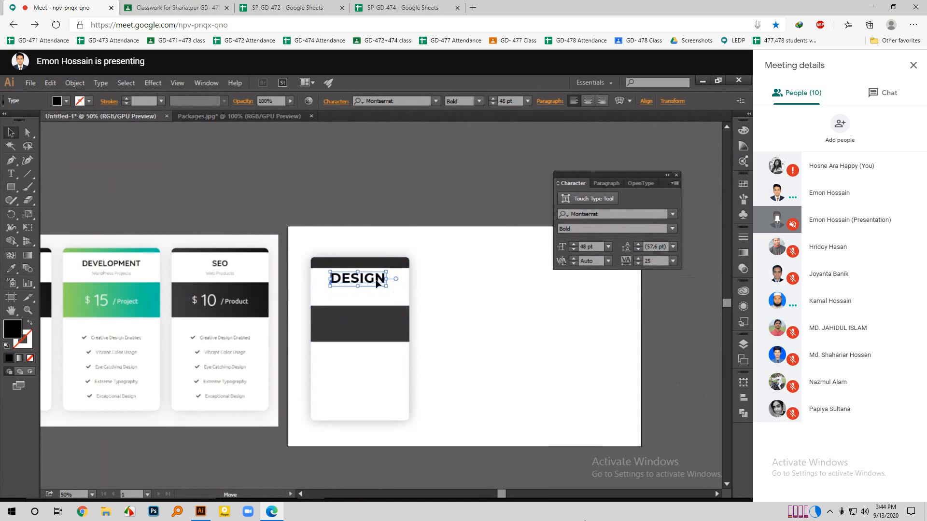
pyautogui.click(453, 261)
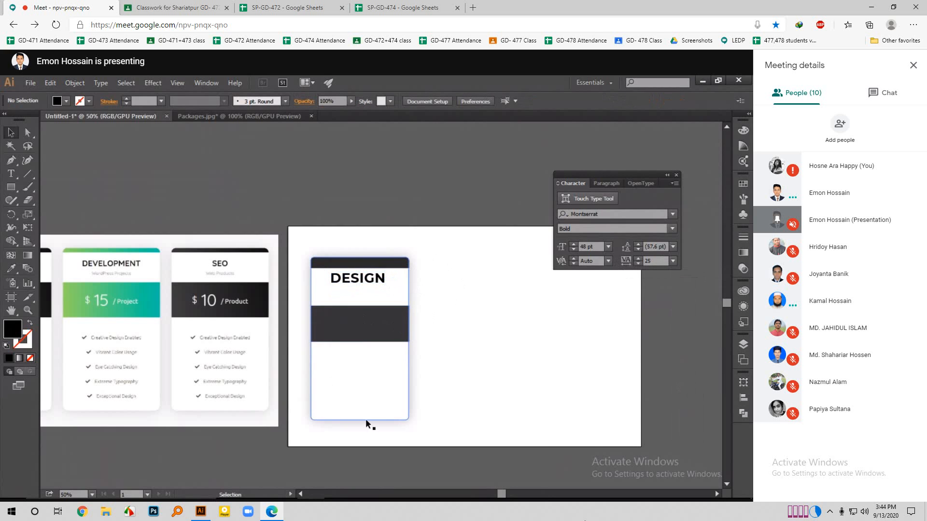
# Change the card heading's wording to "DESIGNING" to match the reference card.
pyautogui.moveTo(500, 495); pyautogui.dragTo(495, 496)
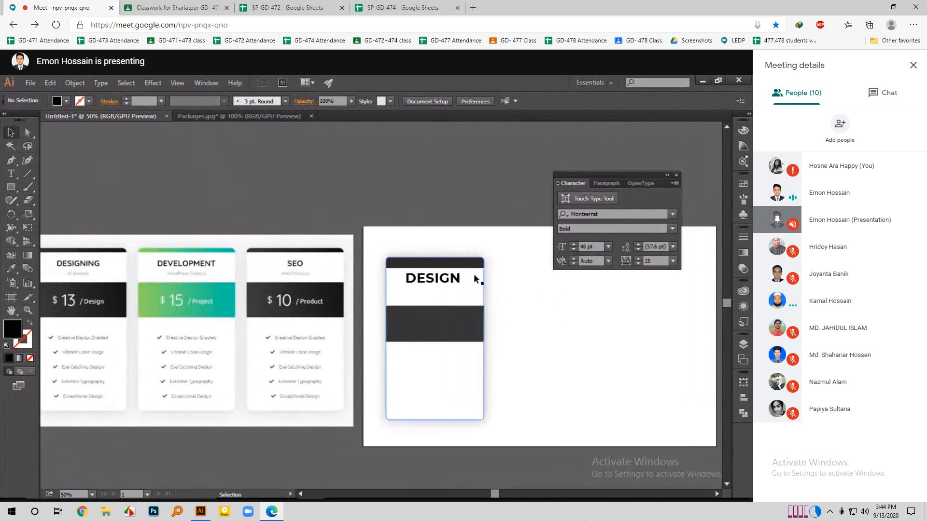
pyautogui.click(458, 279)
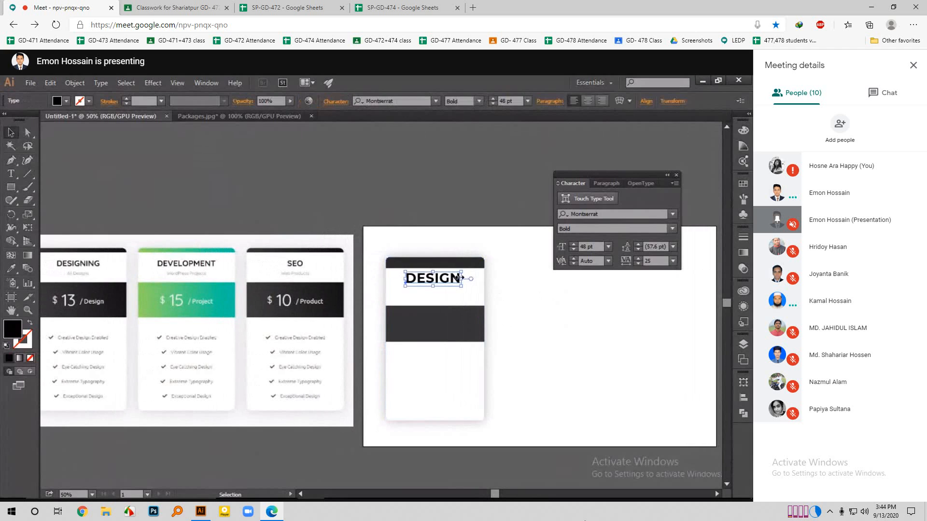
pyautogui.doubleClick(459, 278)
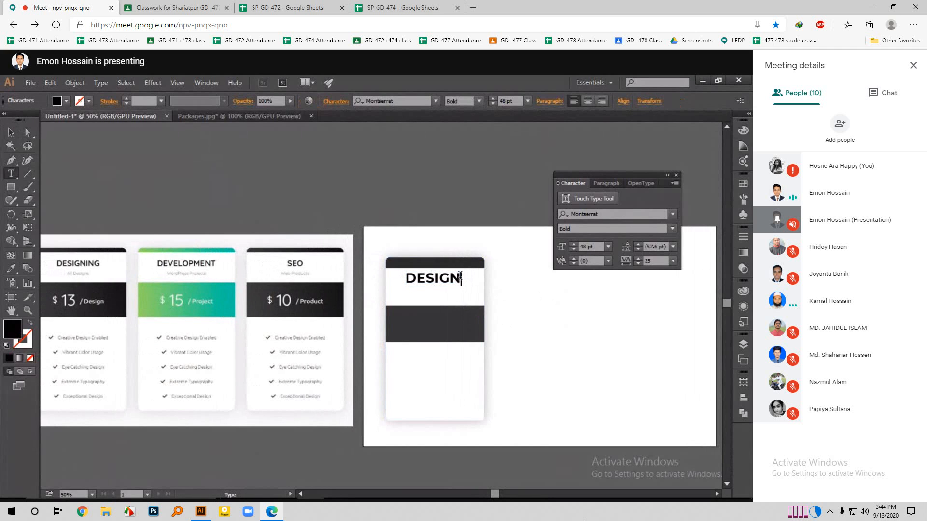
pyautogui.write('ING')
pyautogui.press('Return')
pyautogui.press('BackSpace')
pyautogui.press('Escape')
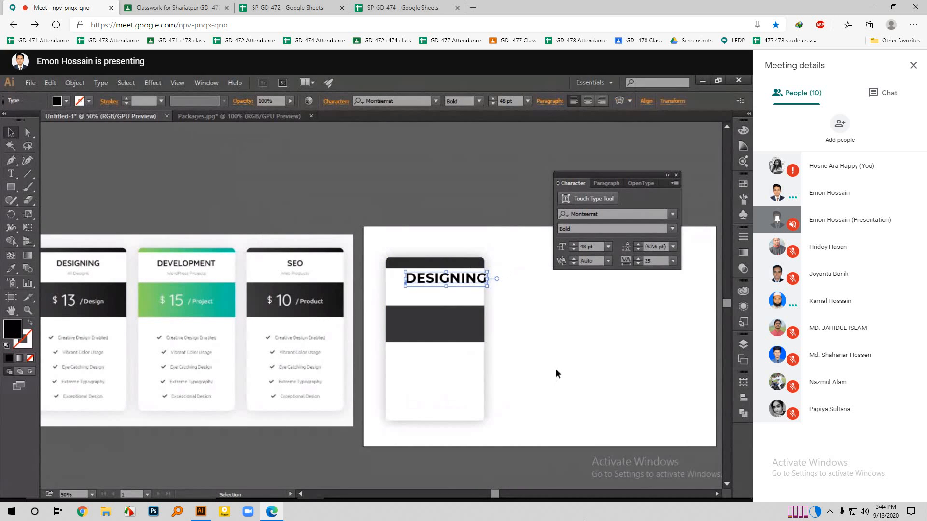
pyautogui.click(555, 368)
# Set the "DESIGNING" heading to 36 pt and centre it horizontally between the card's edges.
pyautogui.moveTo(475, 284); pyautogui.dragTo(454, 284)
pyautogui.click(607, 246)
pyautogui.click(620, 405)
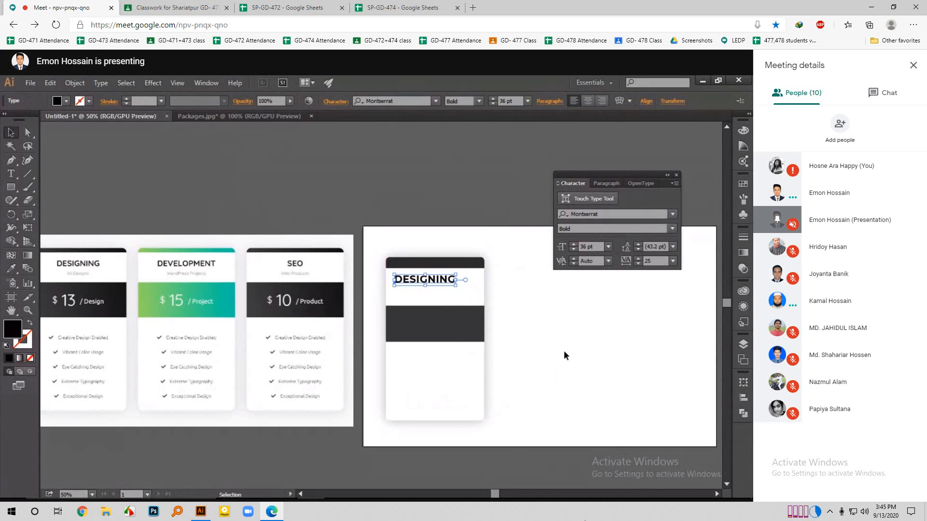
pyautogui.moveTo(442, 284); pyautogui.dragTo(448, 284)
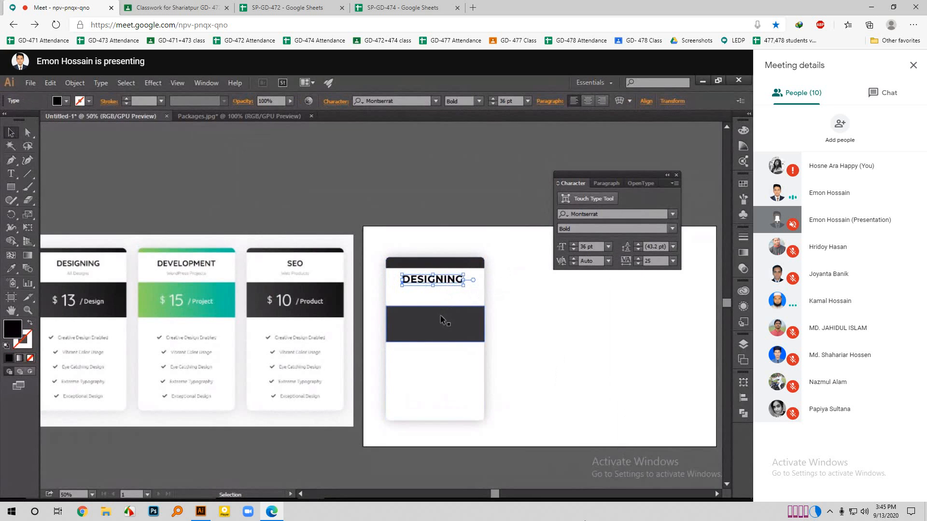
pyautogui.click(525, 291)
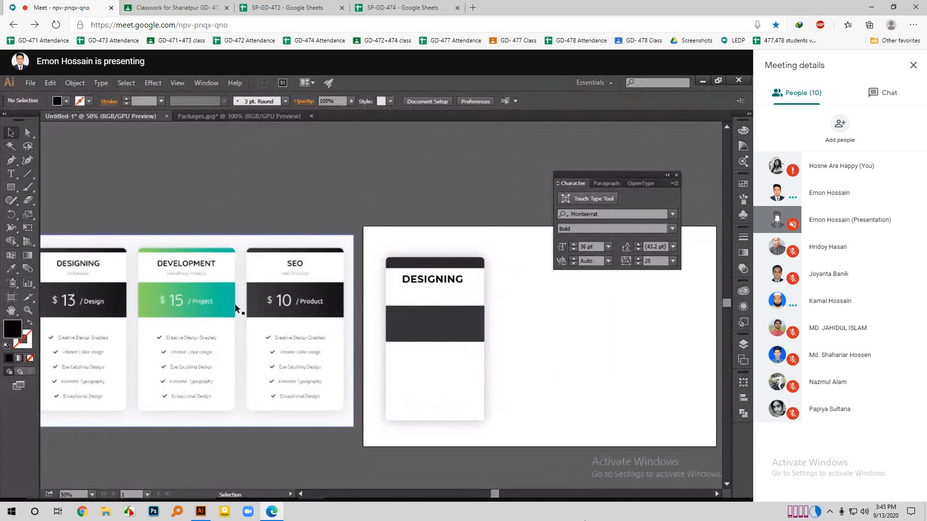
# Add the point text "All Design" and place it just below the "DESIGNING" heading.
pyautogui.press('t')
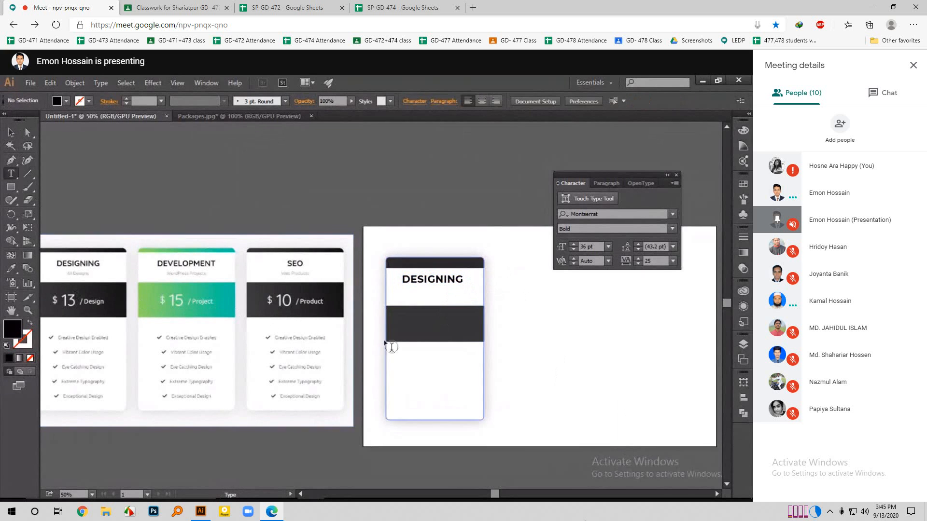
pyautogui.click(404, 292)
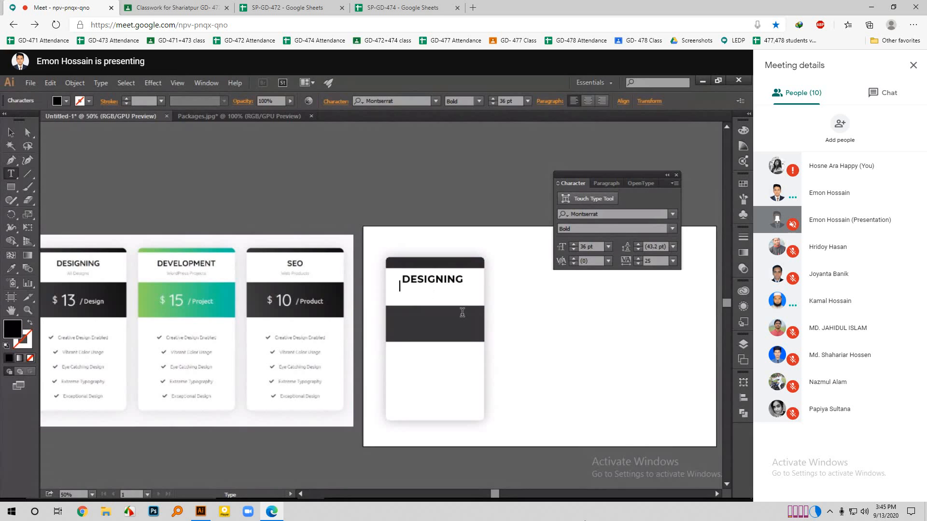
pyautogui.write('All Design')
pyautogui.press('Escape')
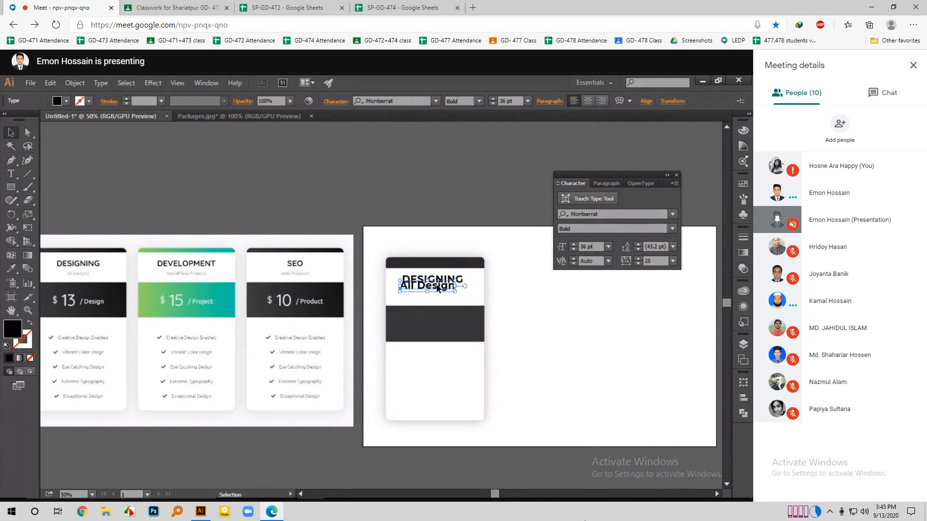
pyautogui.moveTo(439, 288); pyautogui.dragTo(441, 294)
# Set the "All Design" text to the Thin style at 24 pt and centre it under the heading.
pyautogui.click(671, 229)
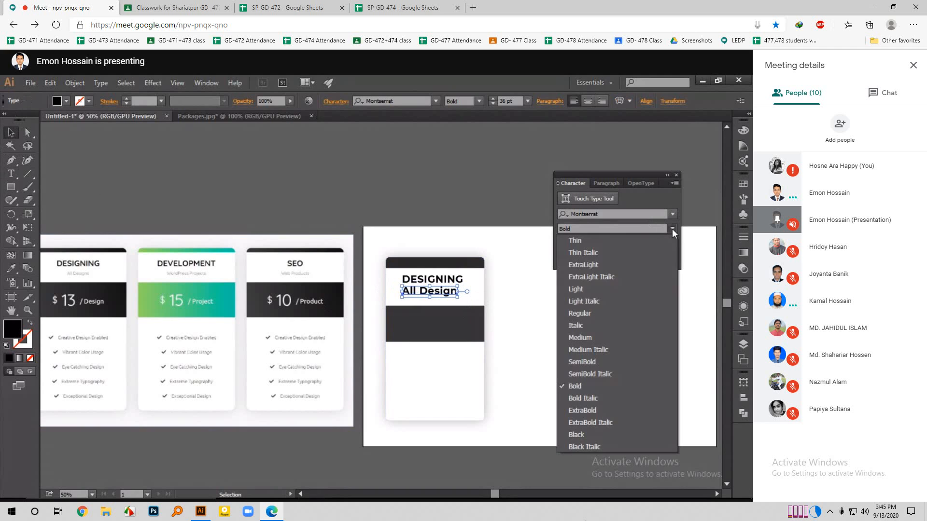
pyautogui.click(583, 240)
pyautogui.moveTo(433, 291); pyautogui.dragTo(447, 292)
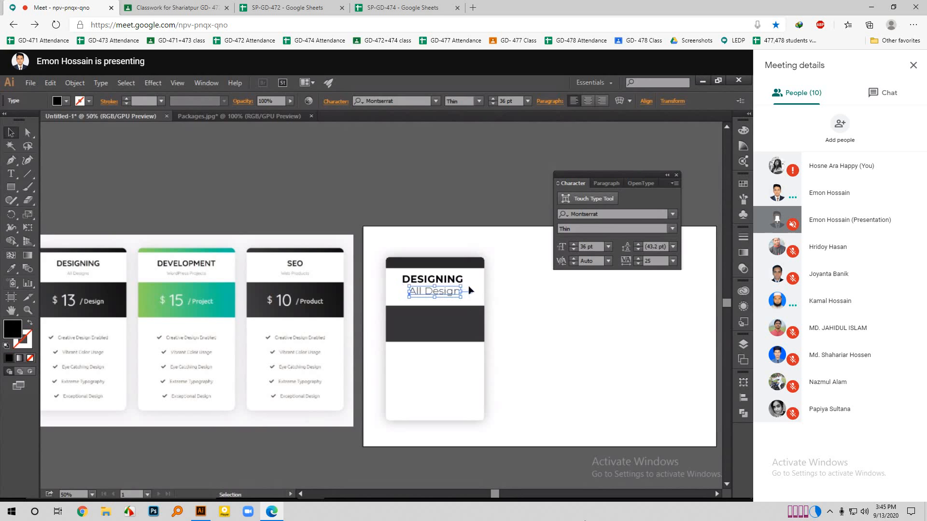
pyautogui.click(609, 249)
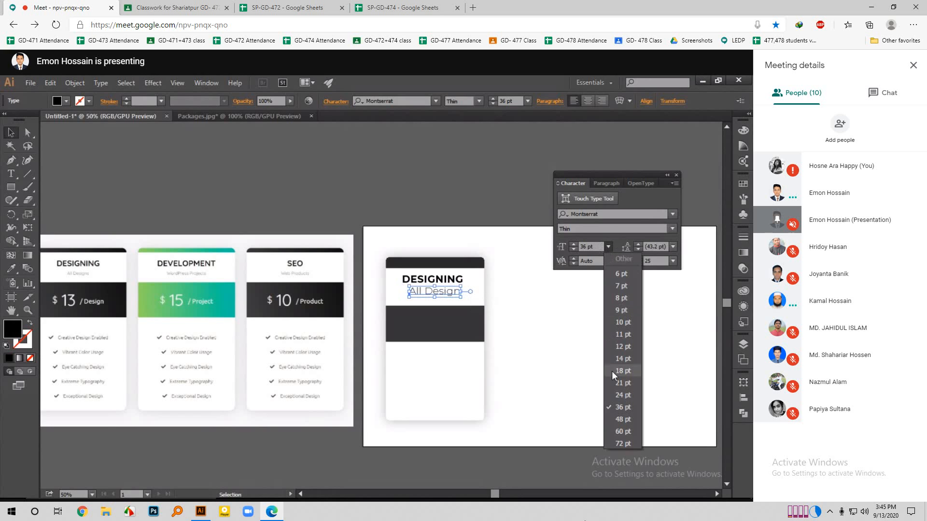
pyautogui.click(615, 392)
pyautogui.moveTo(440, 292); pyautogui.dragTo(446, 291)
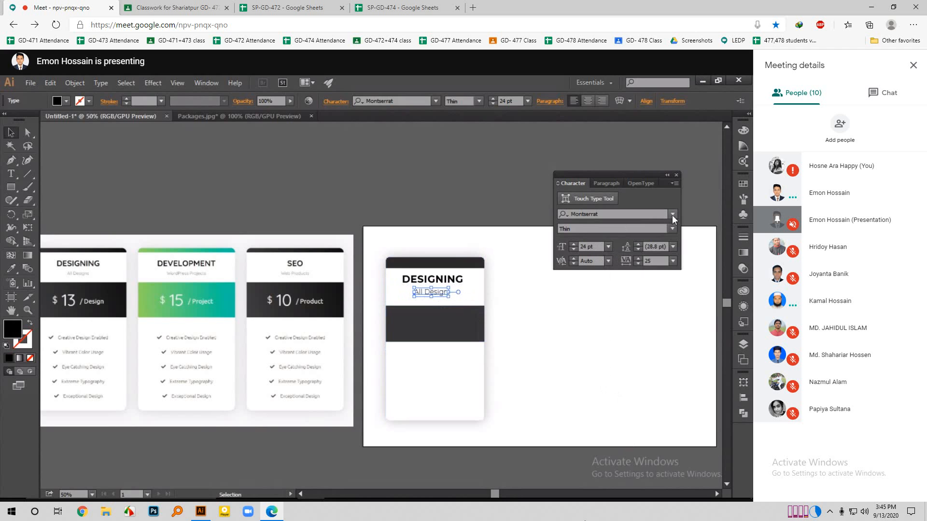
# Switch the "All Design" text to the Regular style and deselect it.
pyautogui.click(672, 229)
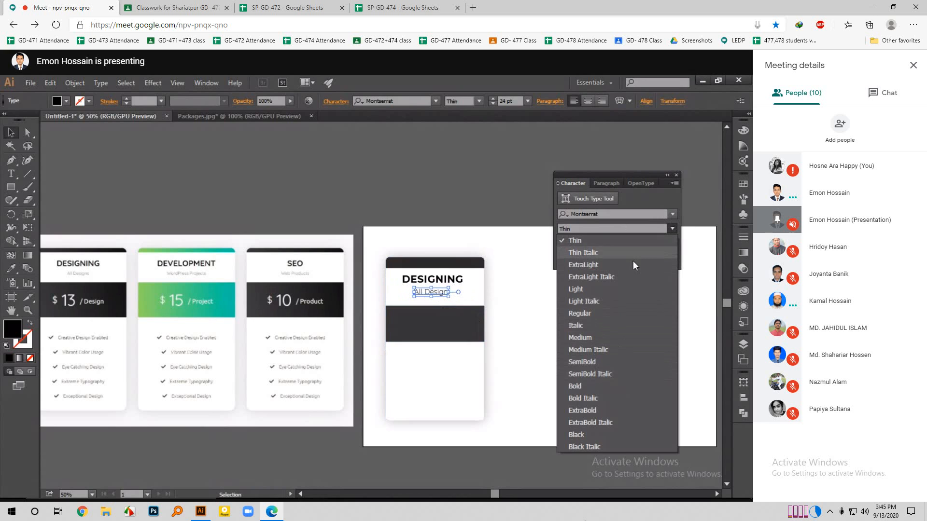
pyautogui.click(581, 314)
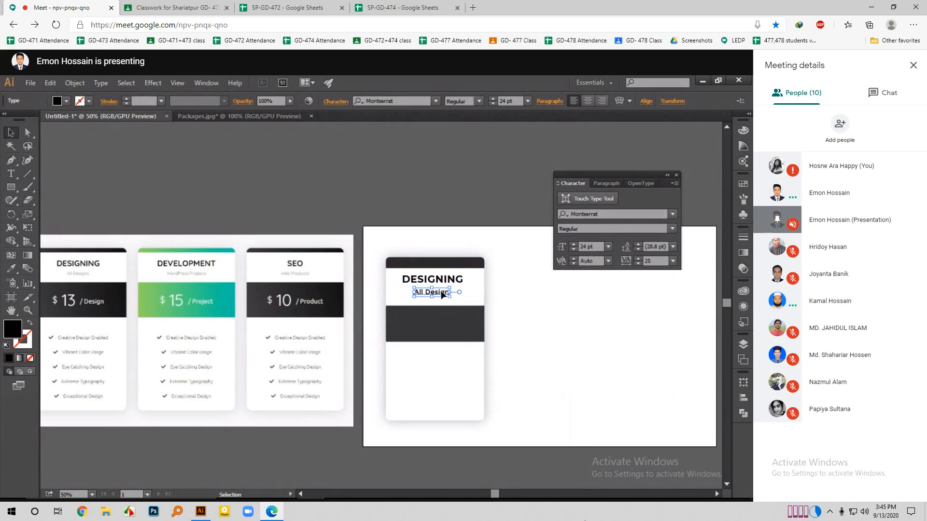
pyautogui.click(514, 297)
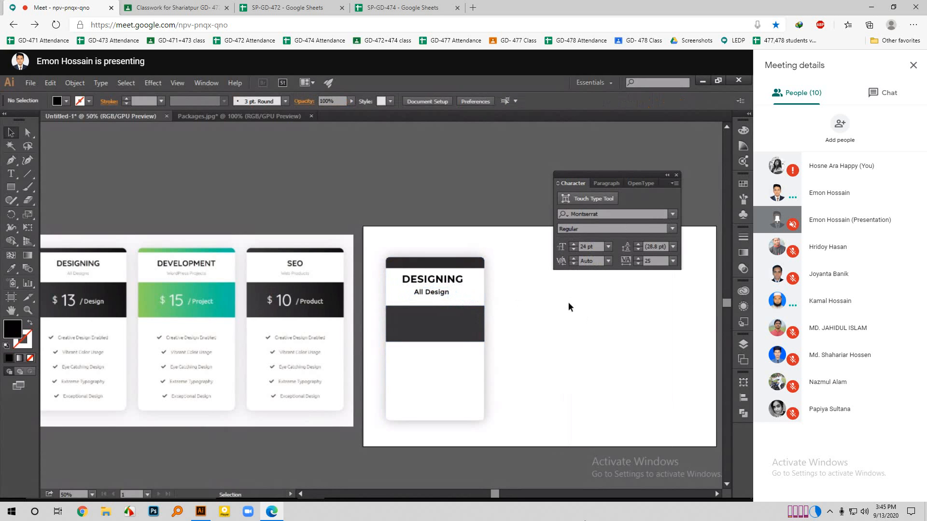
# Add the point text "$ 13 /Design" on the card's large dark bar.
pyautogui.click(405, 325)
pyautogui.press('t')
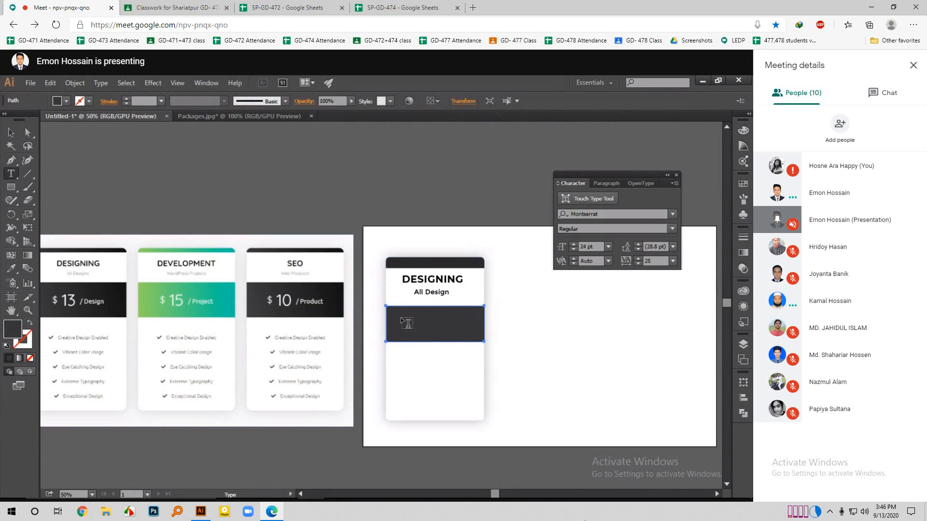
pyautogui.click(437, 327)
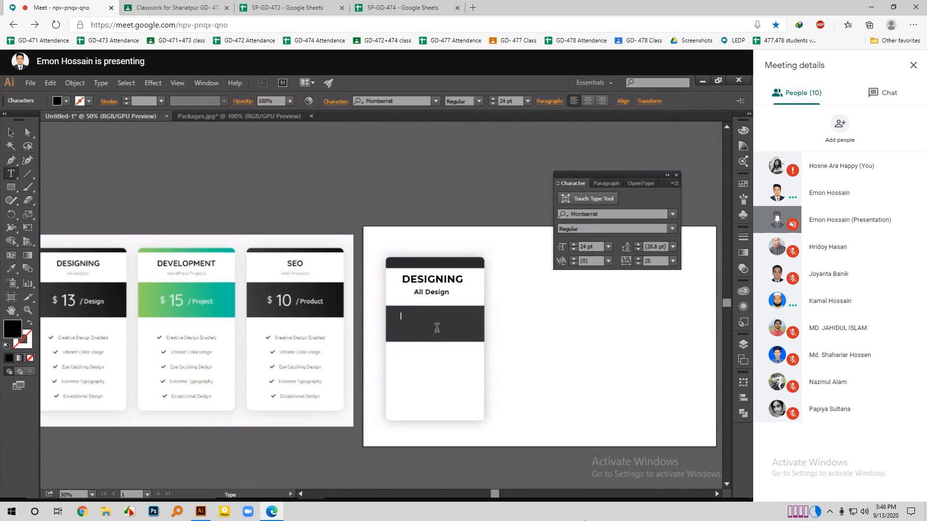
pyautogui.write('$ 13 /Design')
pyautogui.click(8, 134)
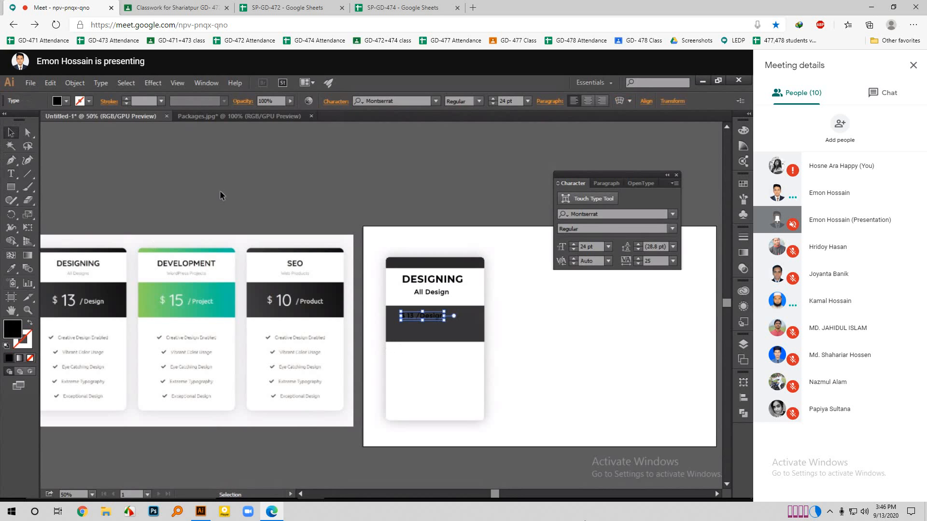
# Change the fill colour of the "$ 13 /Design" text to the near-white F4F4F9.
pyautogui.doubleClick(13, 329)
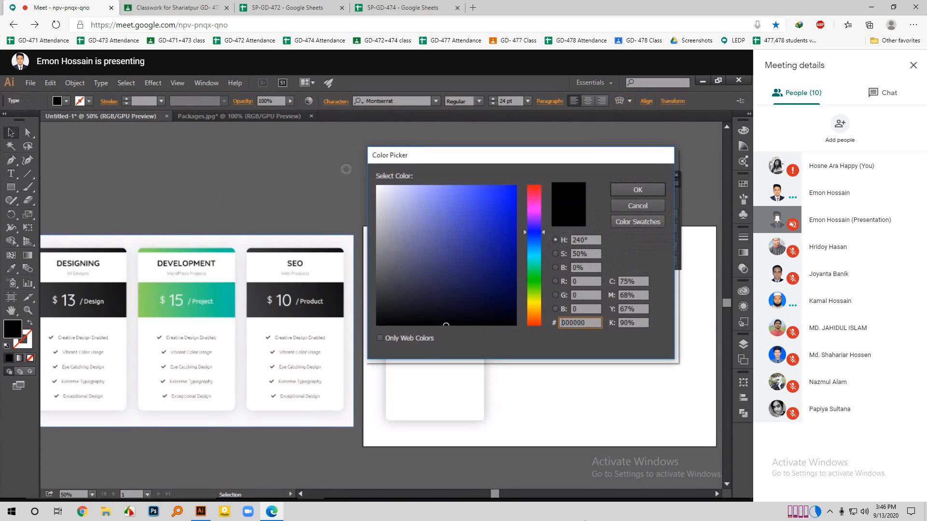
pyautogui.click(377, 188)
pyautogui.click(379, 188)
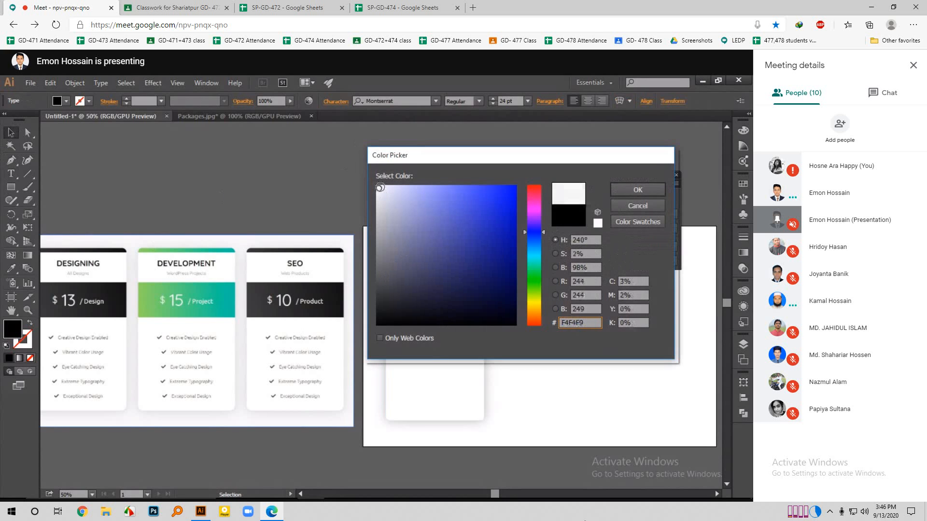
pyautogui.click(638, 190)
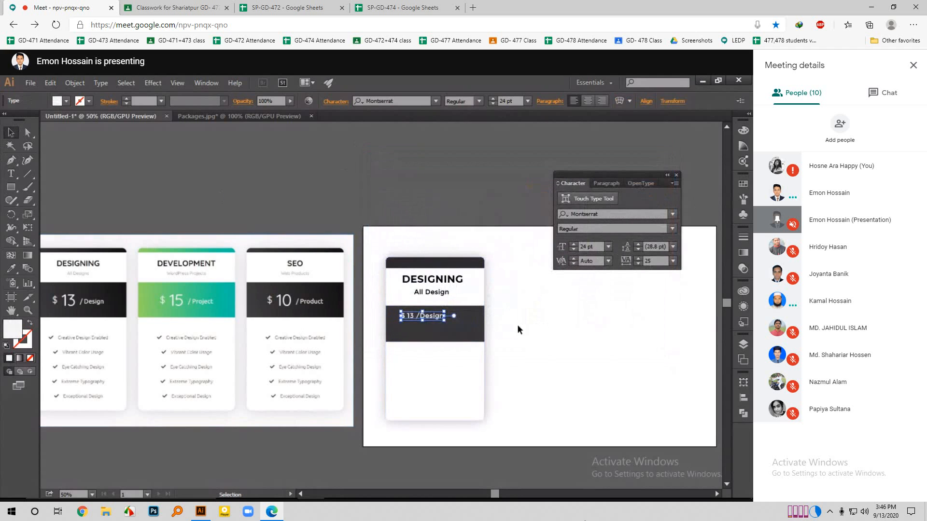
# Enlarge only the "$ 13" characters of the price text to 48 pt and deselect the text.
pyautogui.press('t')
pyautogui.click(418, 315)
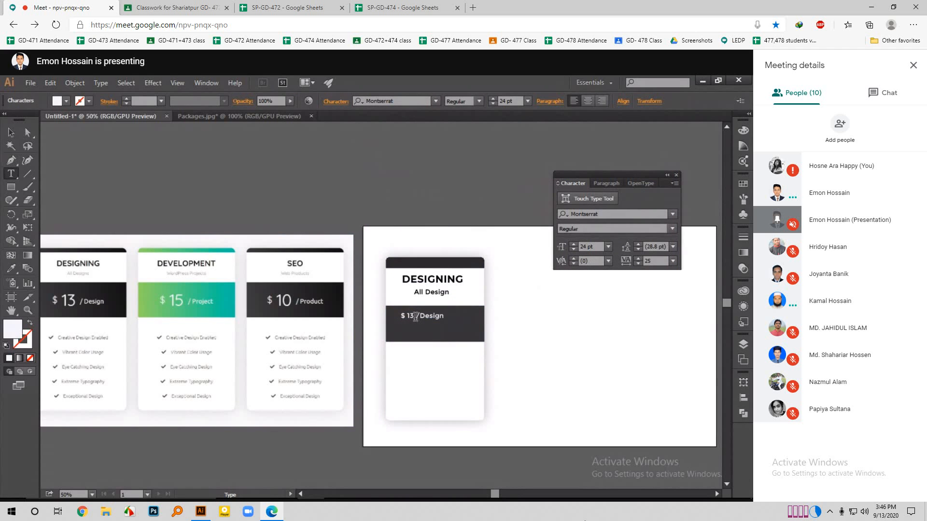
pyautogui.moveTo(410, 316); pyautogui.dragTo(400, 317)
pyautogui.click(608, 247)
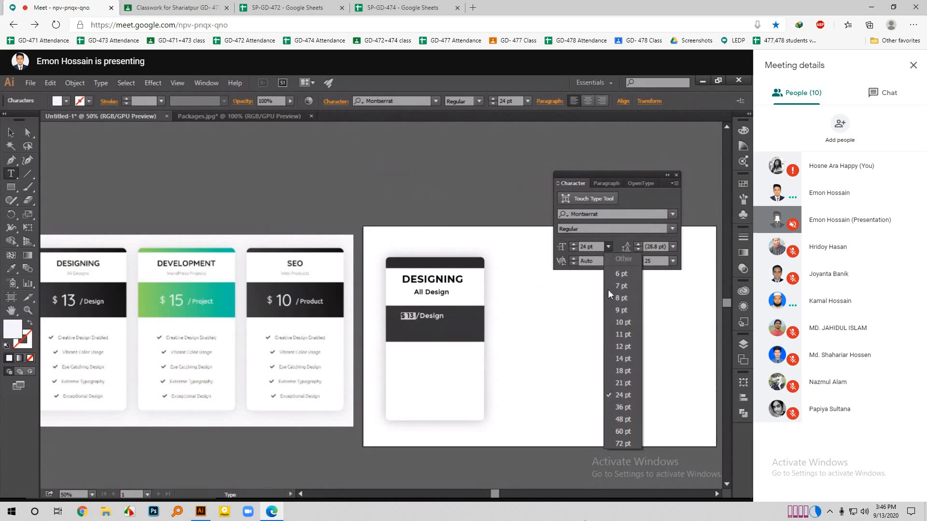
pyautogui.click(622, 408)
pyautogui.click(607, 247)
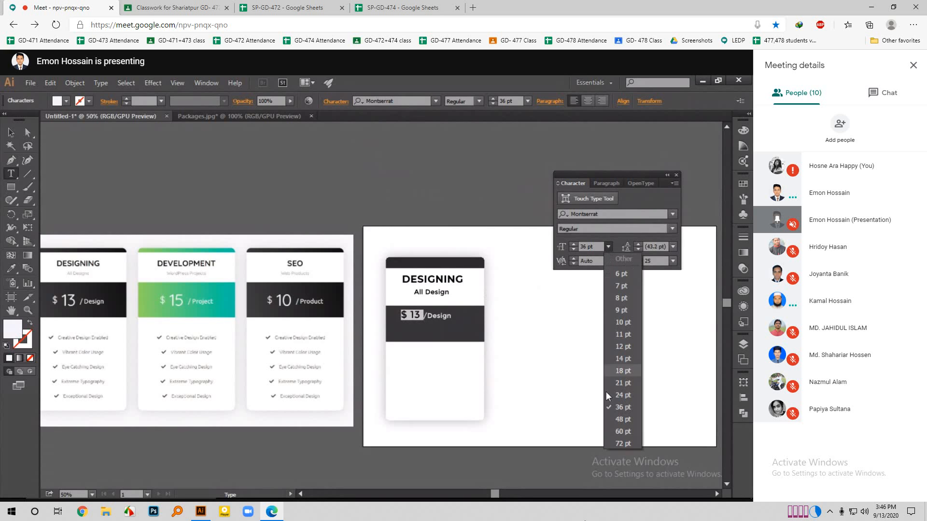
pyautogui.click(615, 419)
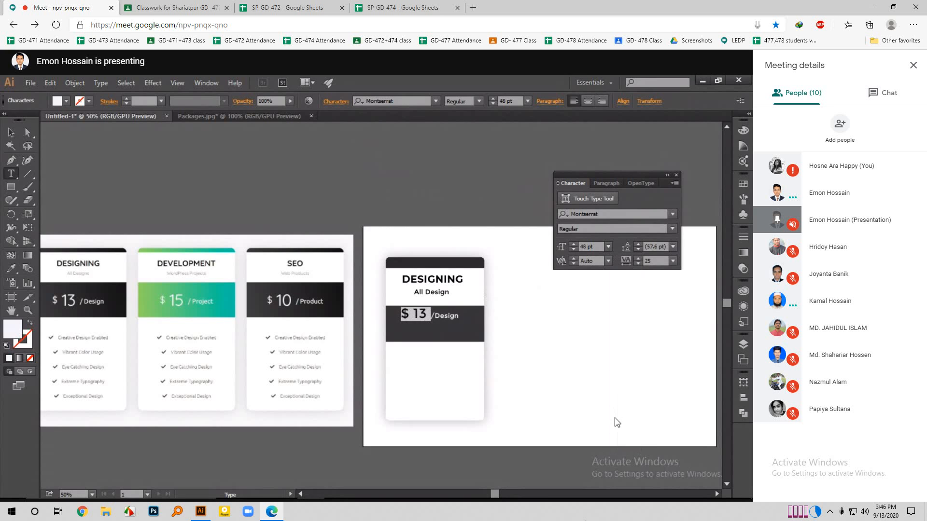
pyautogui.click(13, 135)
pyautogui.click(535, 328)
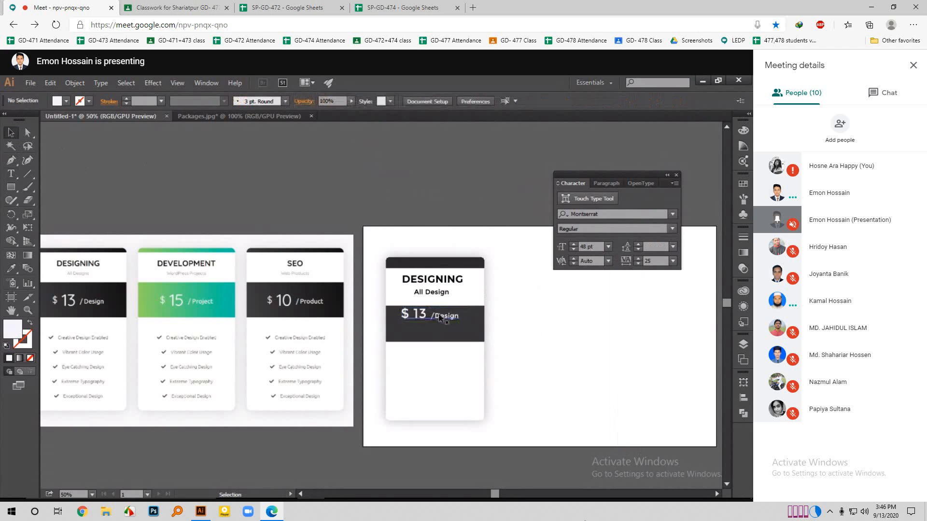
# Move the "$ 13 /Design" text down to about the vertical middle of the large dark bar.
pyautogui.moveTo(439, 316); pyautogui.dragTo(439, 322)
pyautogui.click(540, 326)
pyautogui.moveTo(442, 325); pyautogui.dragTo(443, 329)
pyautogui.click(638, 314)
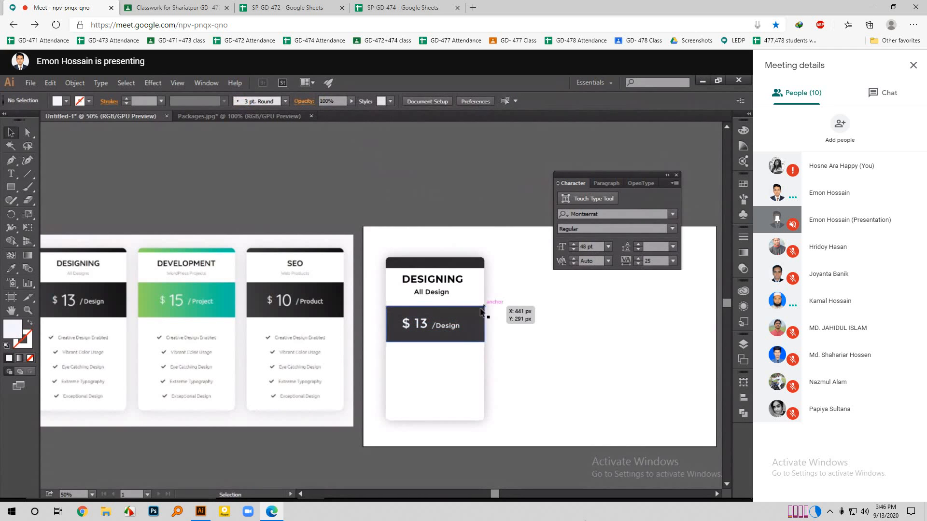
pyautogui.click(419, 323)
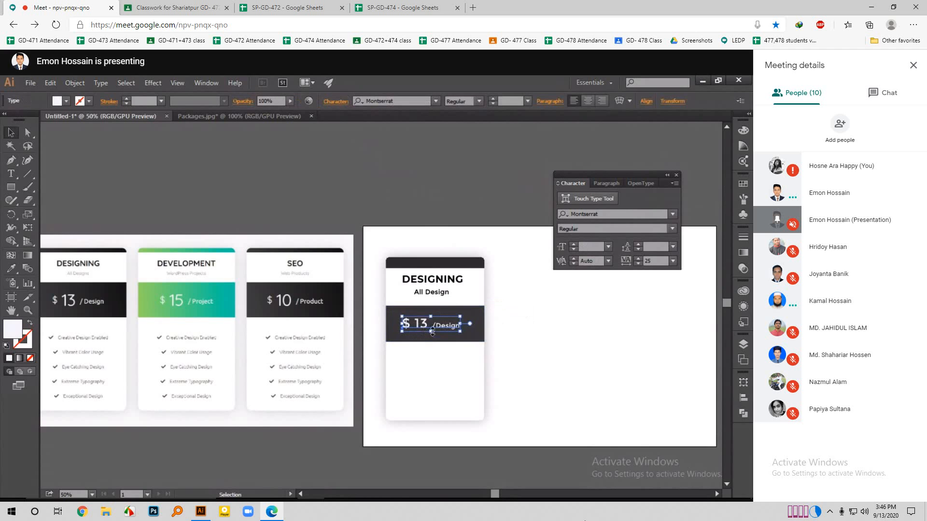
pyautogui.moveTo(430, 333); pyautogui.dragTo(431, 328)
pyautogui.click(546, 336)
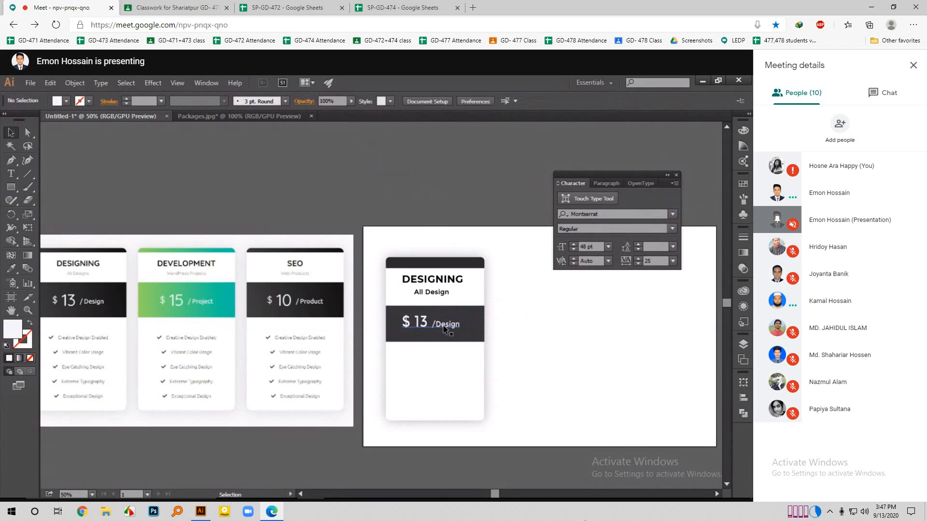
pyautogui.moveTo(423, 326); pyautogui.dragTo(423, 331)
pyautogui.click(532, 324)
pyautogui.click(424, 329)
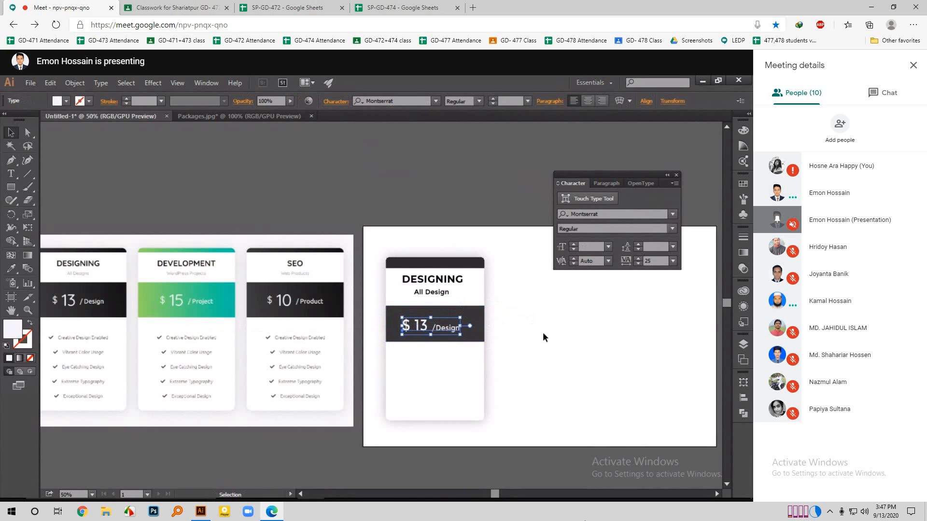
pyautogui.click(543, 332)
# Try to align the price text and the dark bar by their horizontal centres.
pyautogui.click(445, 328)
pyautogui.keyDown('shift'); pyautogui.click(473, 316); pyautogui.keyUp('shift')
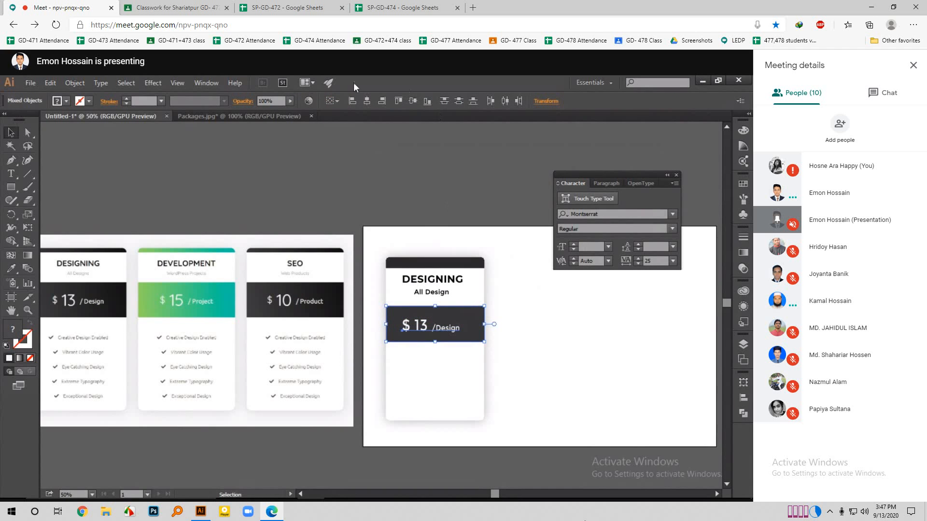
pyautogui.click(327, 102)
pyautogui.click(345, 113)
pyautogui.click(367, 102)
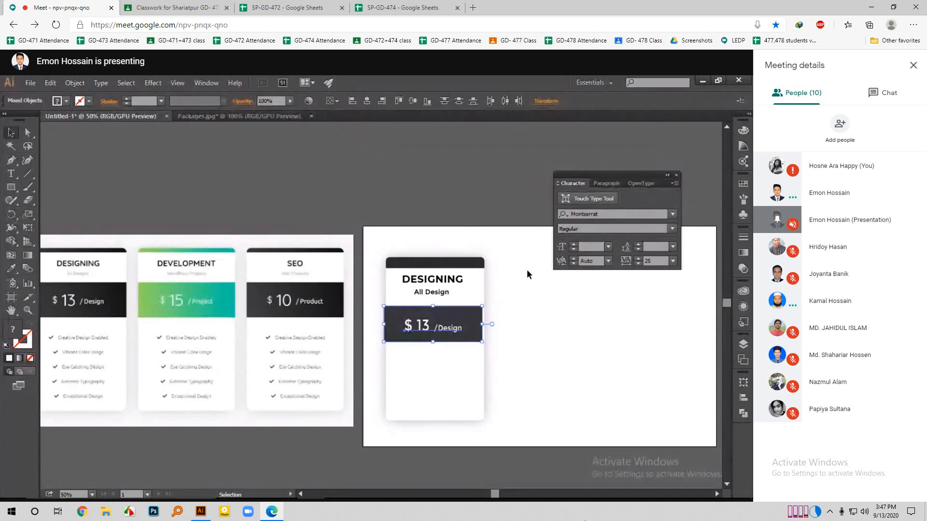
pyautogui.press('a')
pyautogui.press('v')
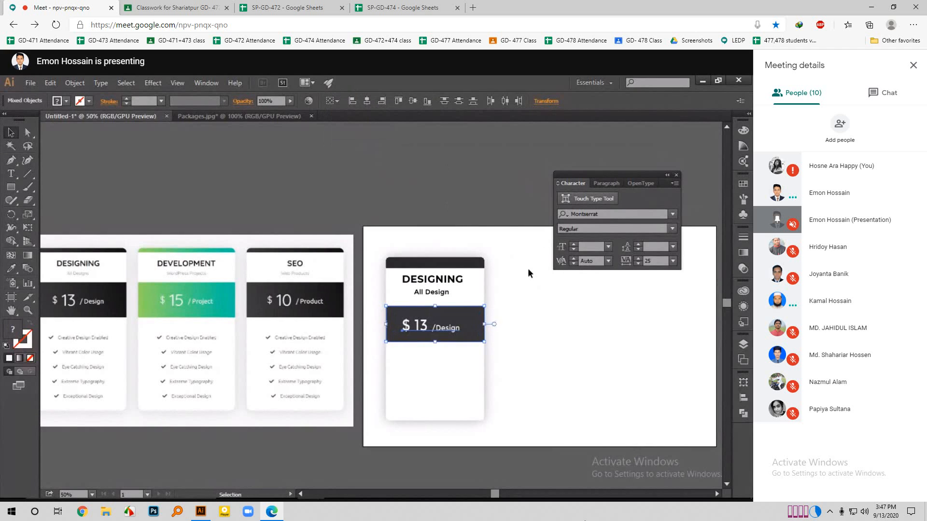
pyautogui.click(511, 297)
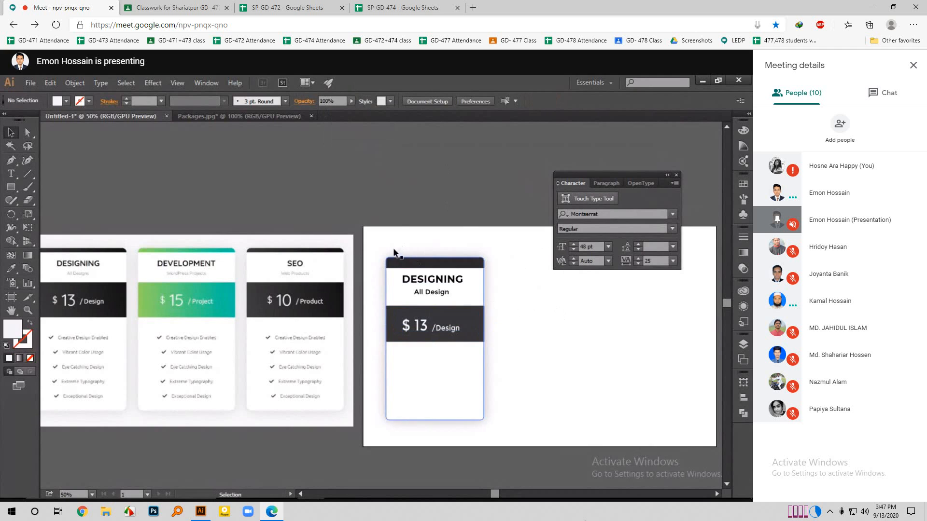
# Align all the card's shapes and texts together by their horizontal centres and deselect them.
pyautogui.moveTo(392, 250); pyautogui.dragTo(491, 358)
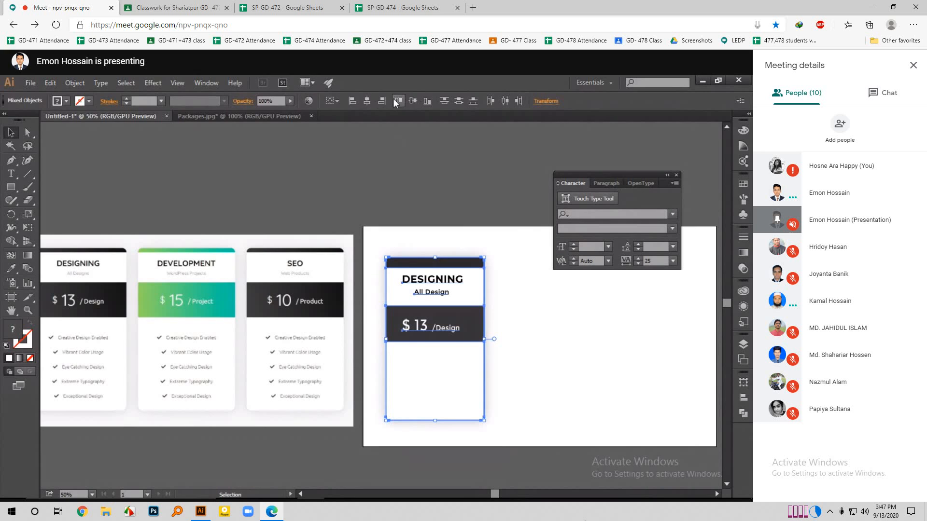
pyautogui.click(371, 100)
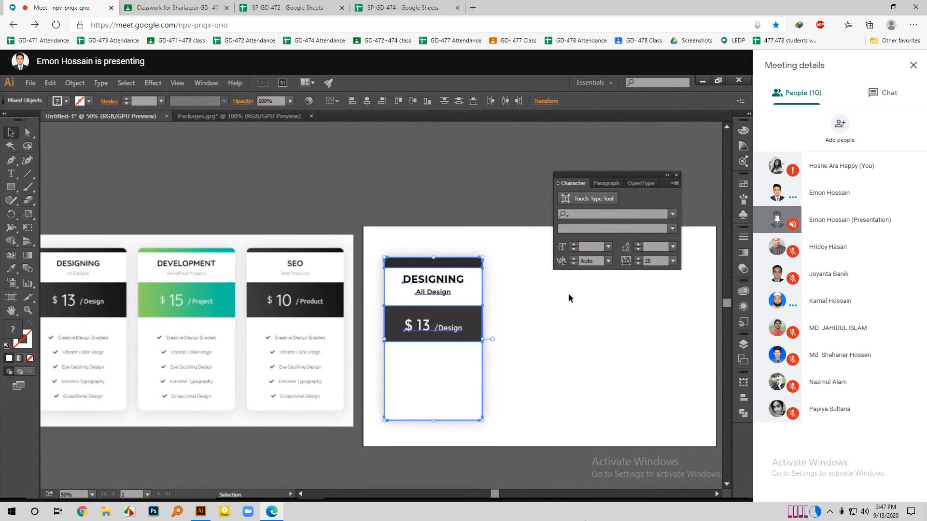
pyautogui.click(554, 296)
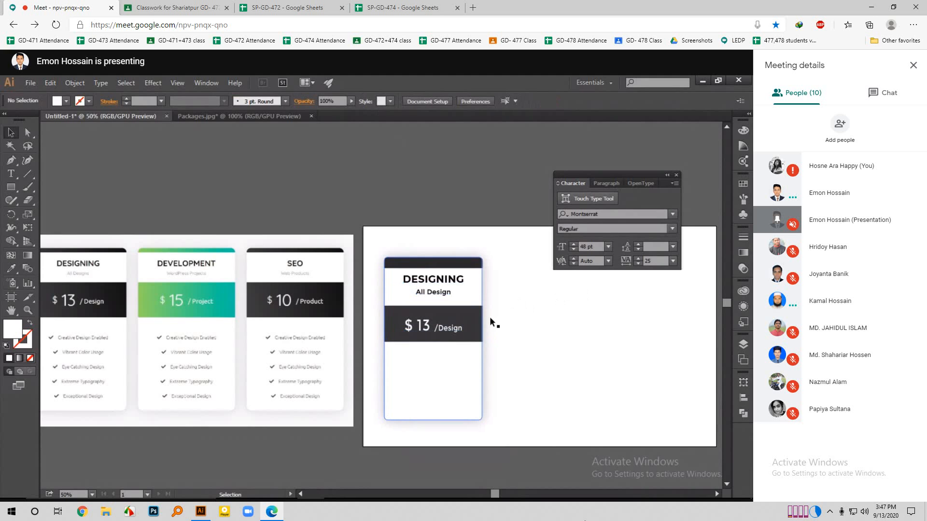
pyautogui.scroll(-1, 536, 312)
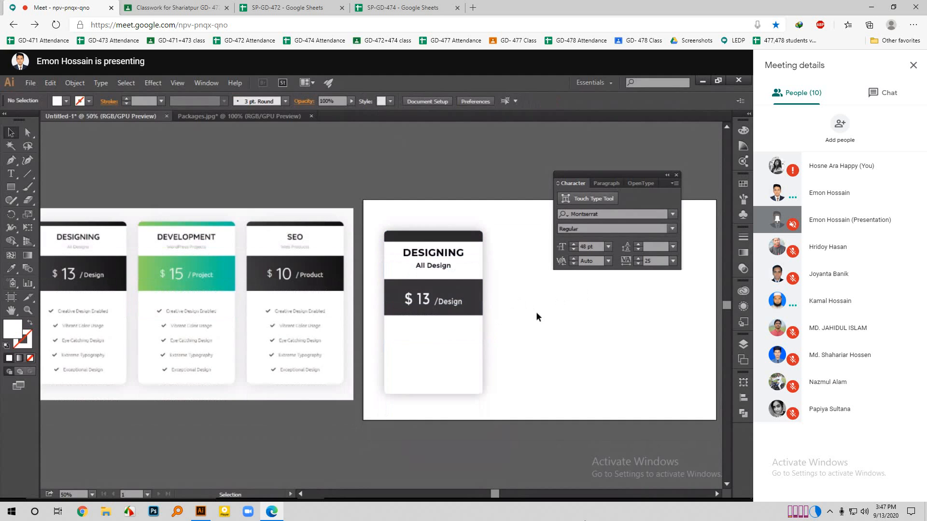
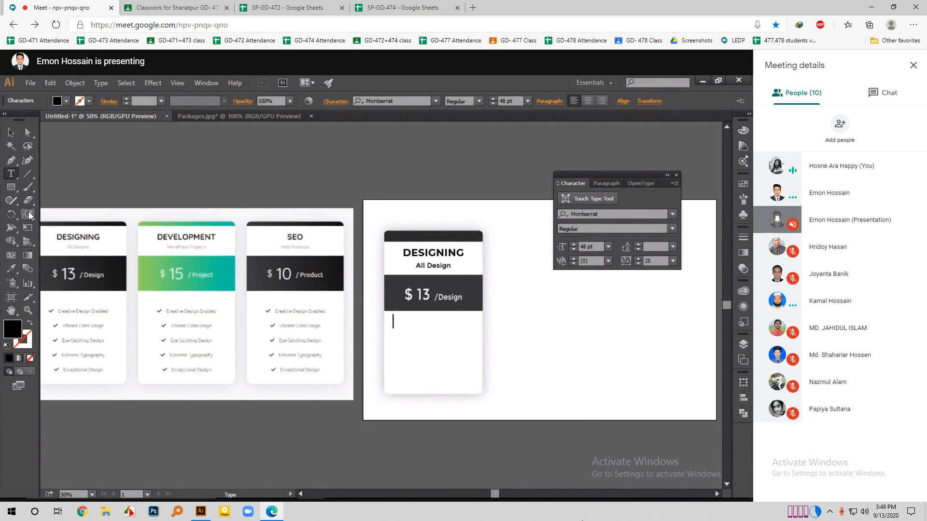
# Trace the reference check mark beside "Creative Design Enabled" with the Pen tool as an open path with no fill and a black stroke.
pyautogui.click(14, 162)
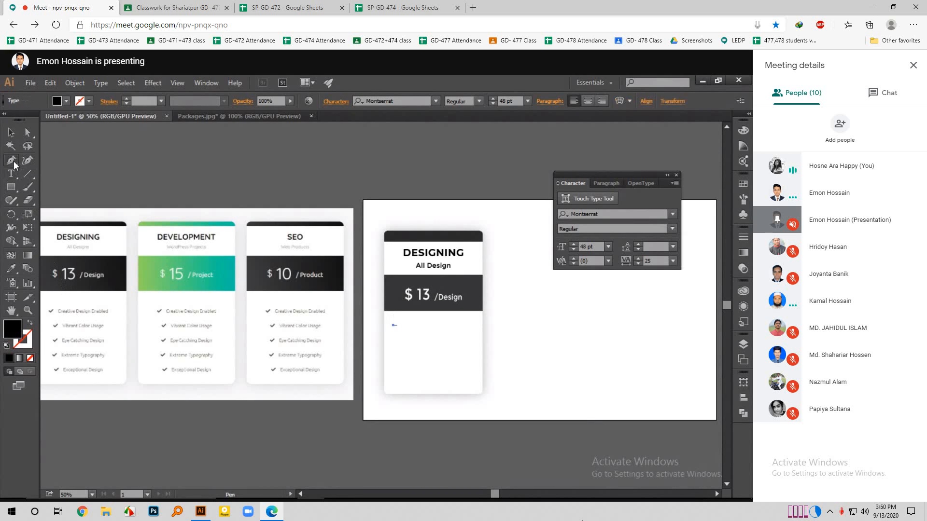
pyautogui.click(5, 125)
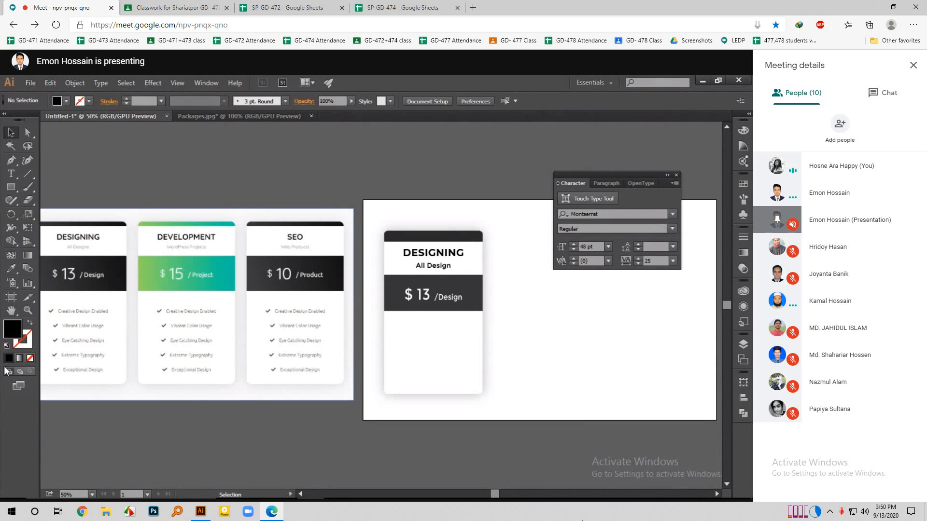
pyautogui.click(12, 160)
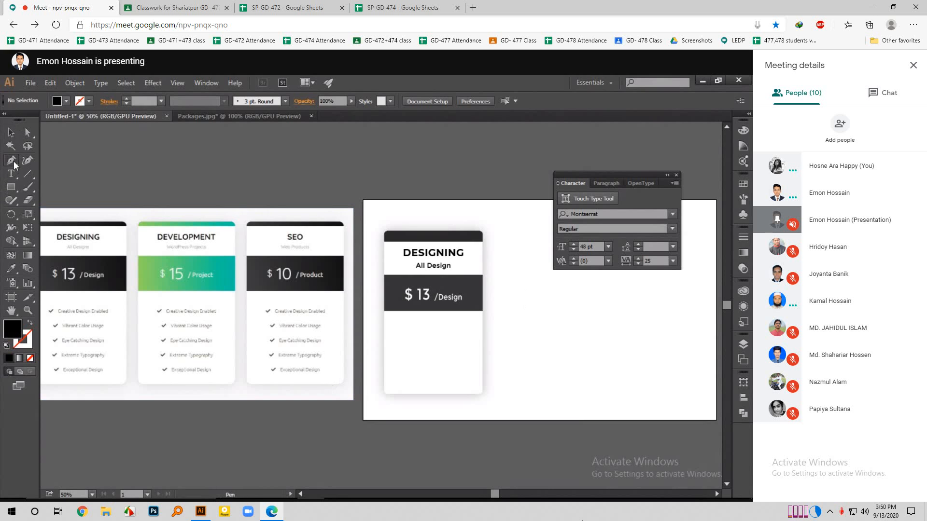
pyautogui.click(49, 312)
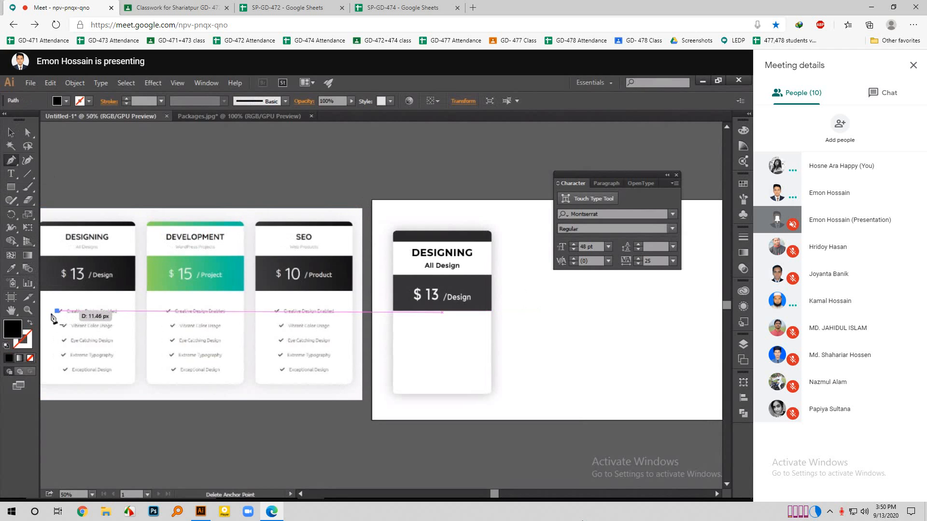
pyautogui.click(31, 323)
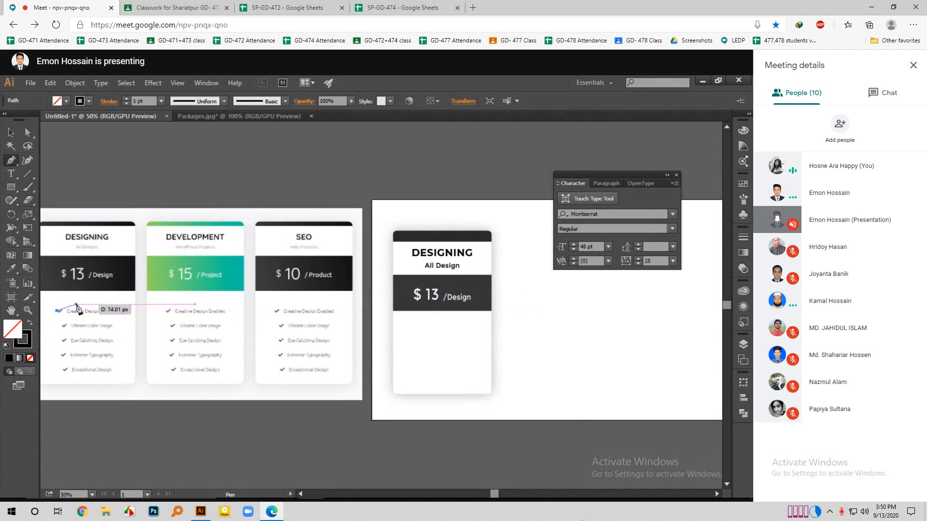
pyautogui.scroll(6, 47, 310)
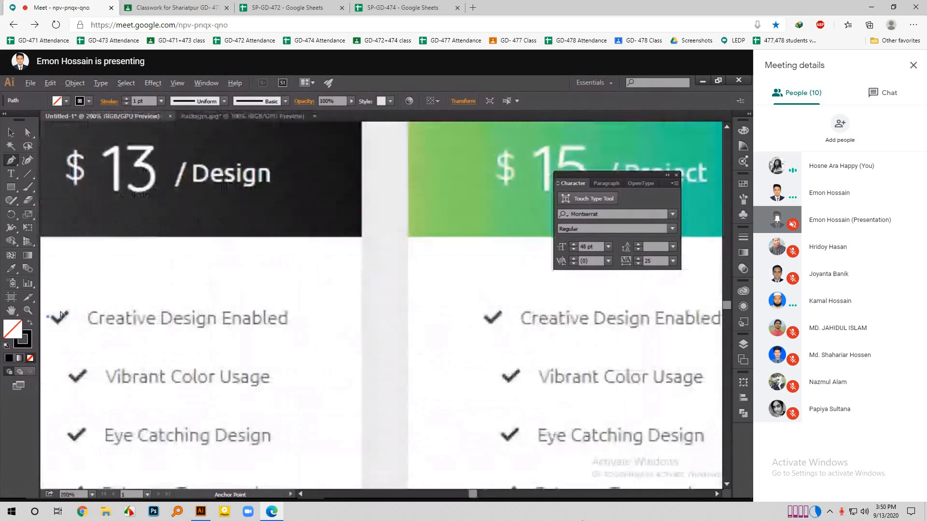
pyautogui.scroll(-2, 63, 317)
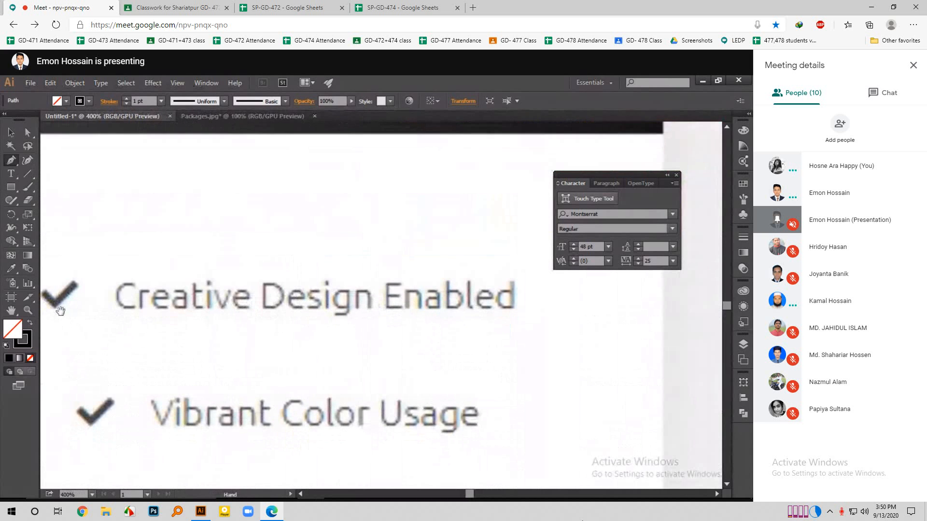
pyautogui.moveTo(60, 310)
pyautogui.mouseDown()
pyautogui.moveTo(165, 316)
pyautogui.moveTo(188, 290)
pyautogui.mouseUp()
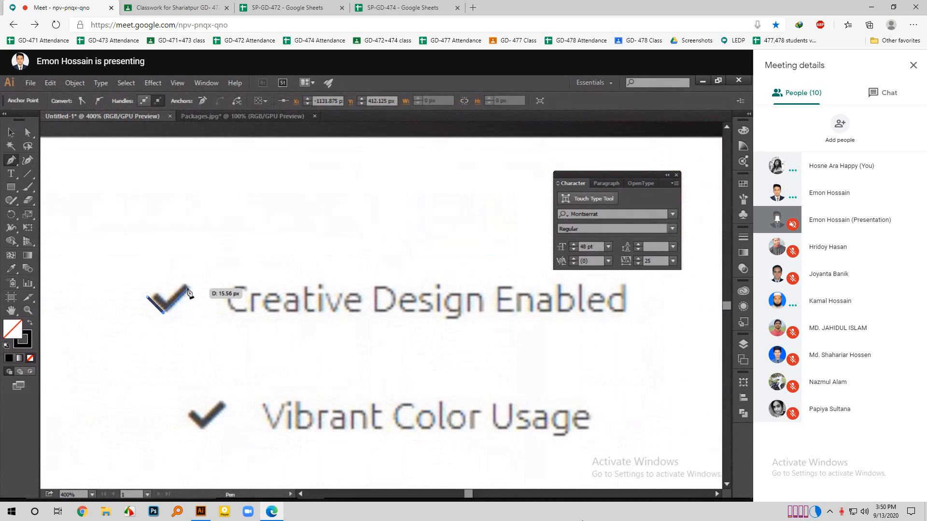
pyautogui.click(188, 289)
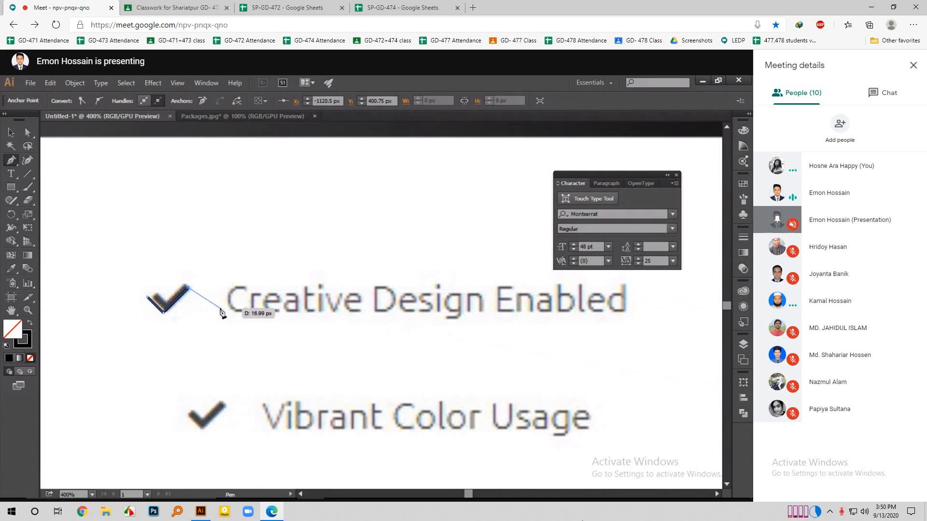
pyautogui.press('v')
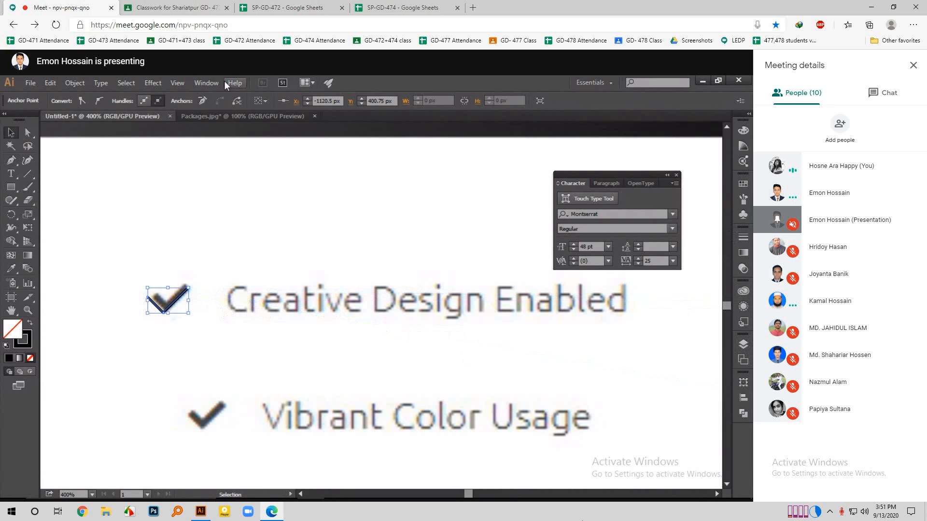
# Increase the stroke weight of the traced check mark and deselect it.
pyautogui.click(211, 83)
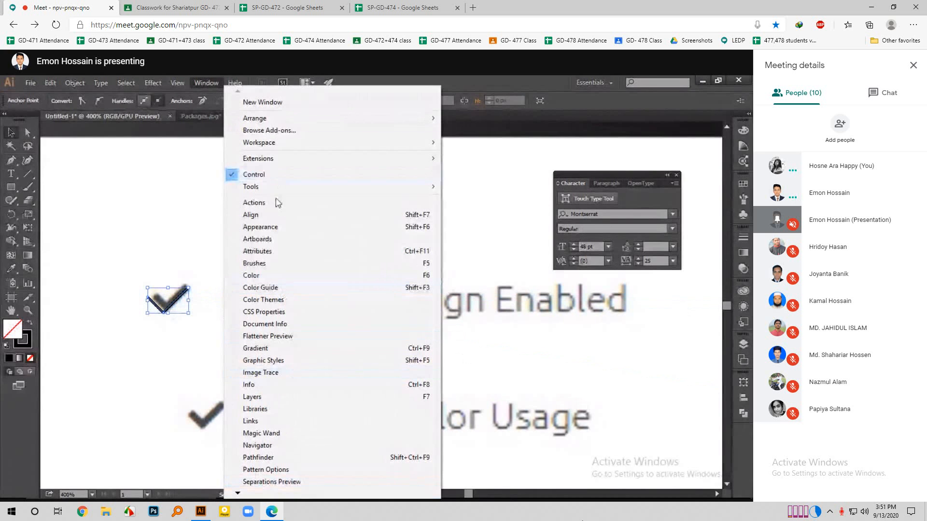
pyautogui.click(745, 239)
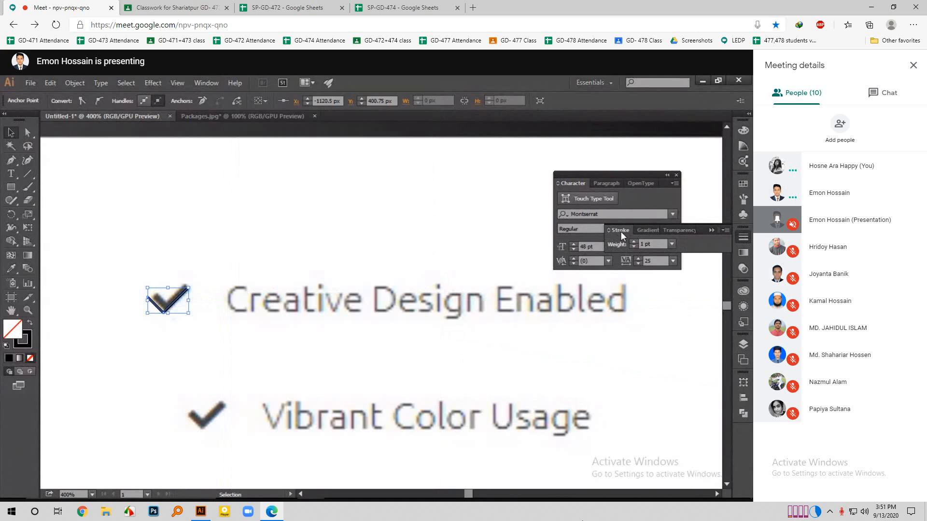
pyautogui.click(634, 241)
pyautogui.click(635, 241)
pyautogui.click(437, 262)
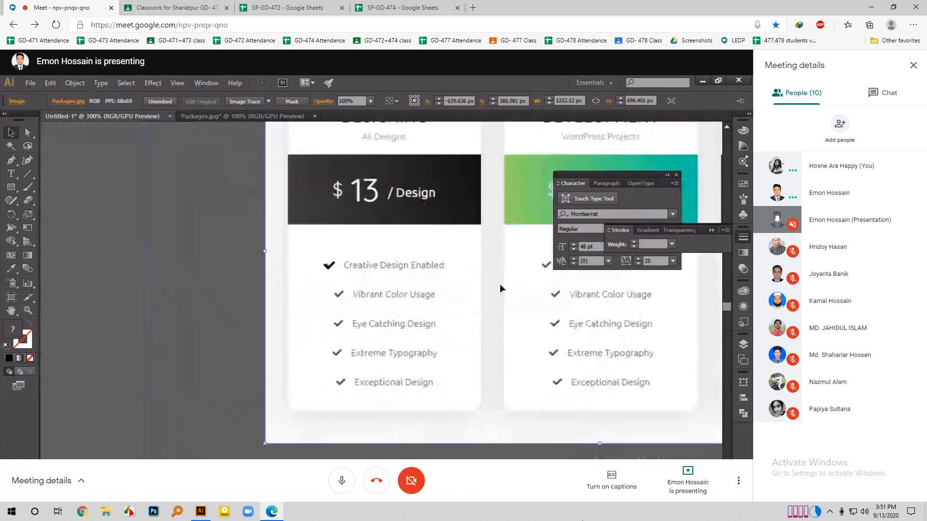
pyautogui.moveTo(590, 364); pyautogui.dragTo(336, 367)
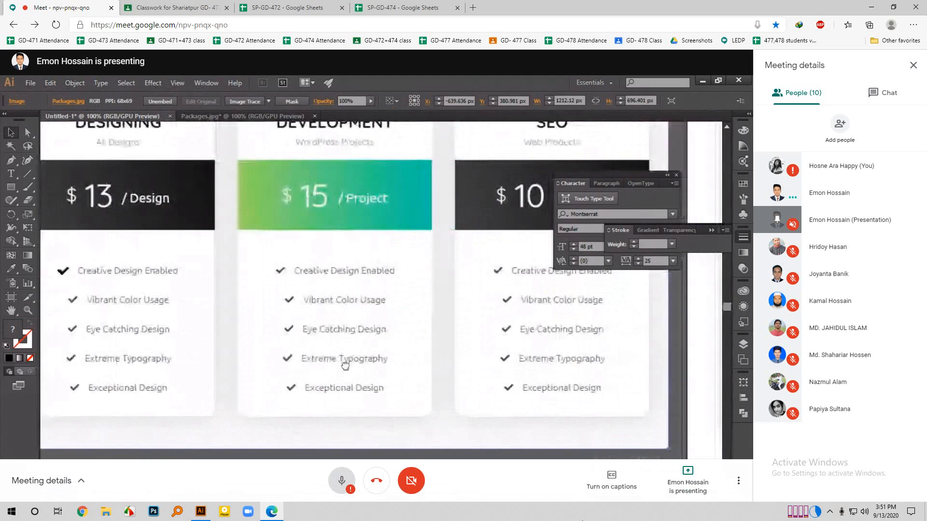
# Place the traced check mark on the Designing card below the price bar and add the text "Creative Design" beside it.
pyautogui.click(63, 270)
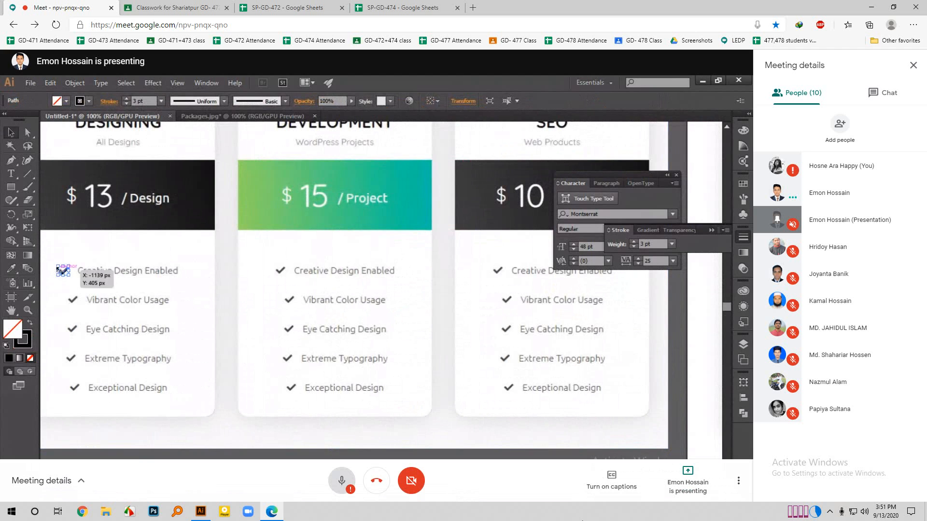
pyautogui.click(85, 233)
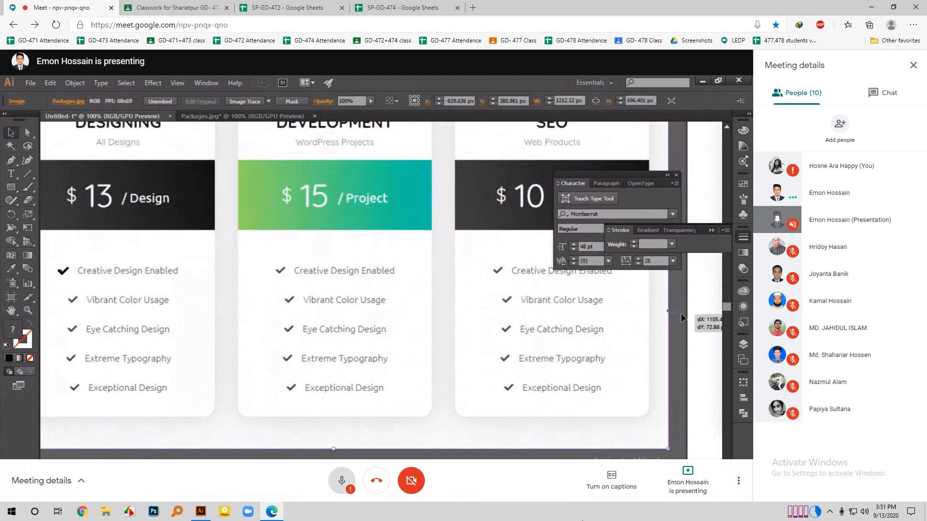
pyautogui.click(702, 311)
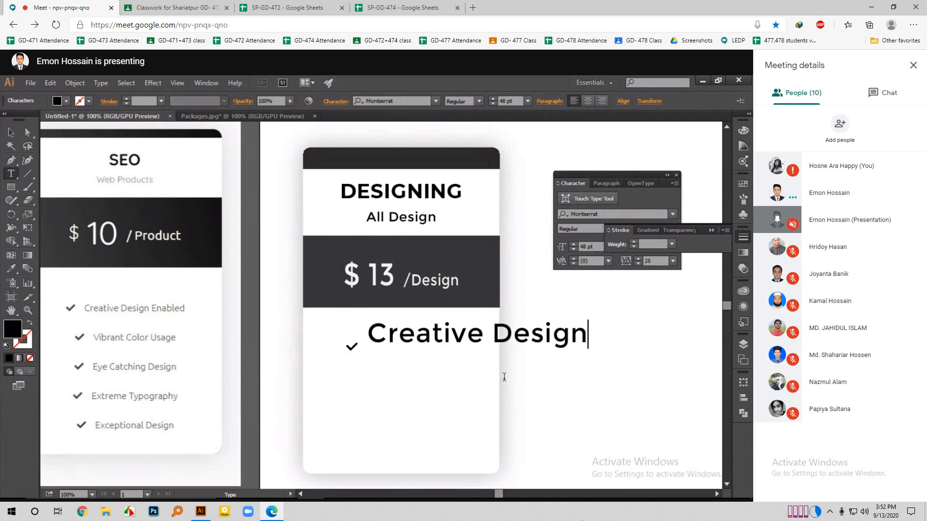
pyautogui.click(11, 131)
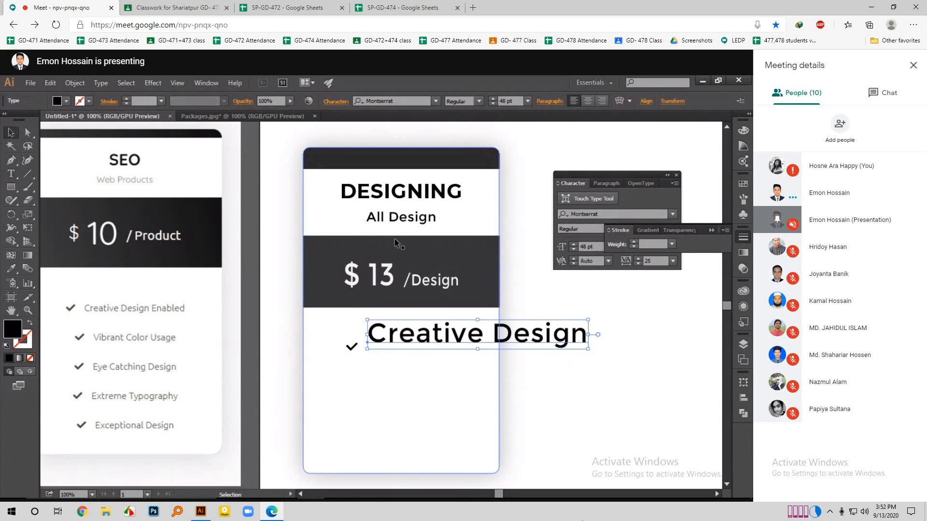
# Set the font size of the "Creative Design" text to 18 pt.
pyautogui.click(617, 323)
pyautogui.click(560, 342)
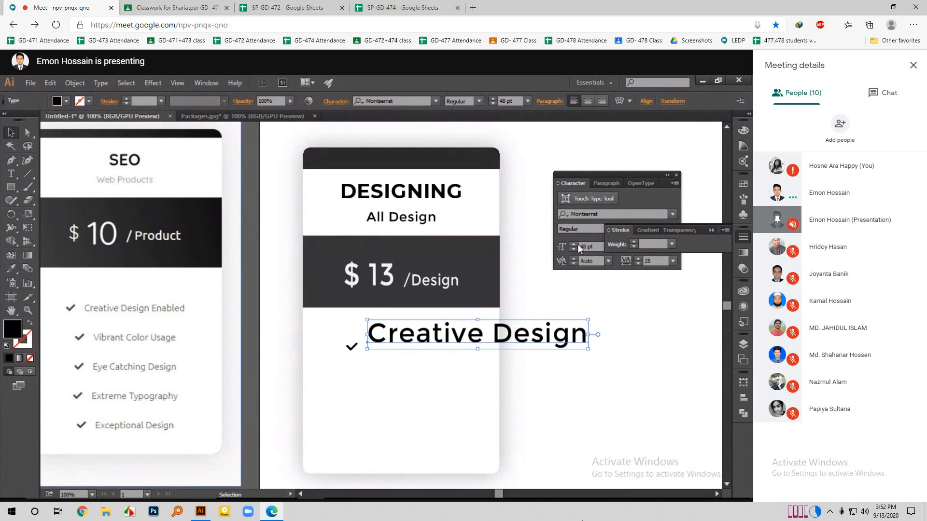
pyautogui.click(711, 230)
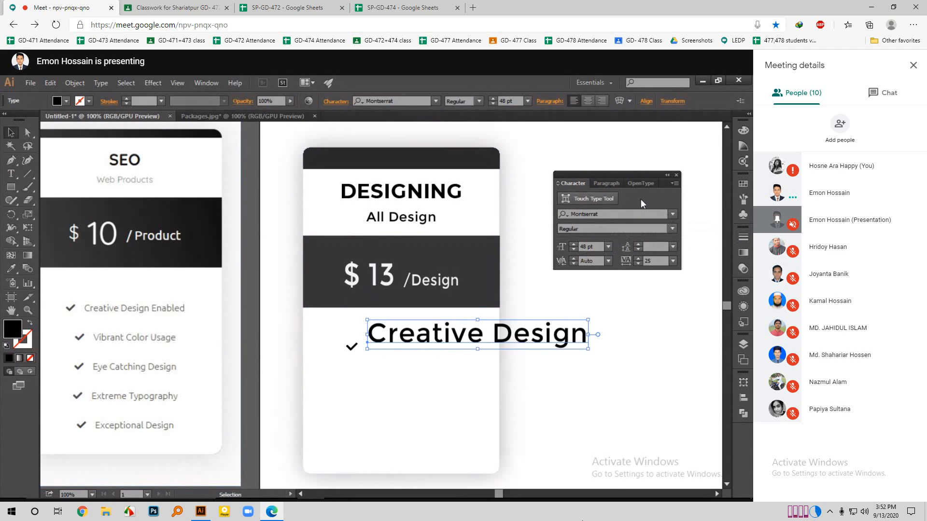
pyautogui.click(607, 247)
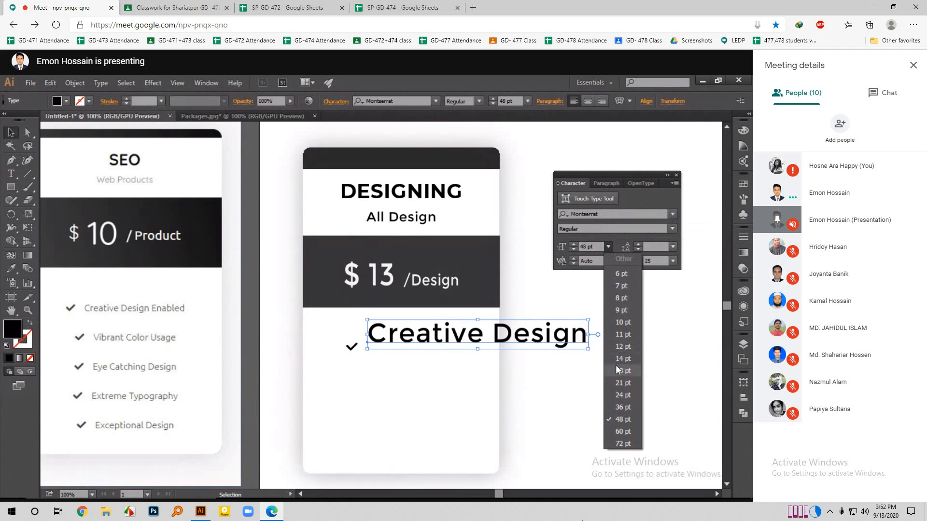
pyautogui.click(615, 337)
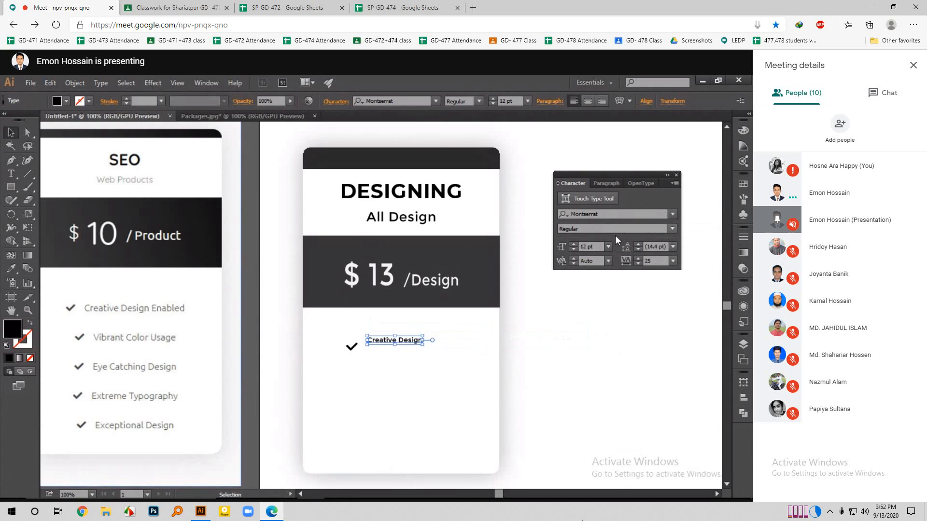
pyautogui.click(608, 246)
pyautogui.click(621, 370)
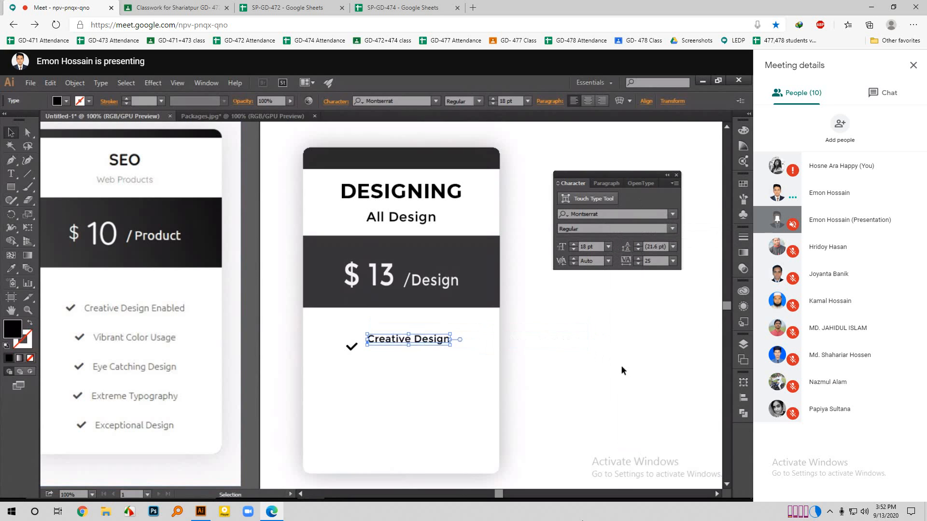
# Position the "Creative Design" text level with the check mark and close to it.
pyautogui.moveTo(439, 341); pyautogui.dragTo(443, 348)
pyautogui.moveTo(442, 345); pyautogui.dragTo(442, 344)
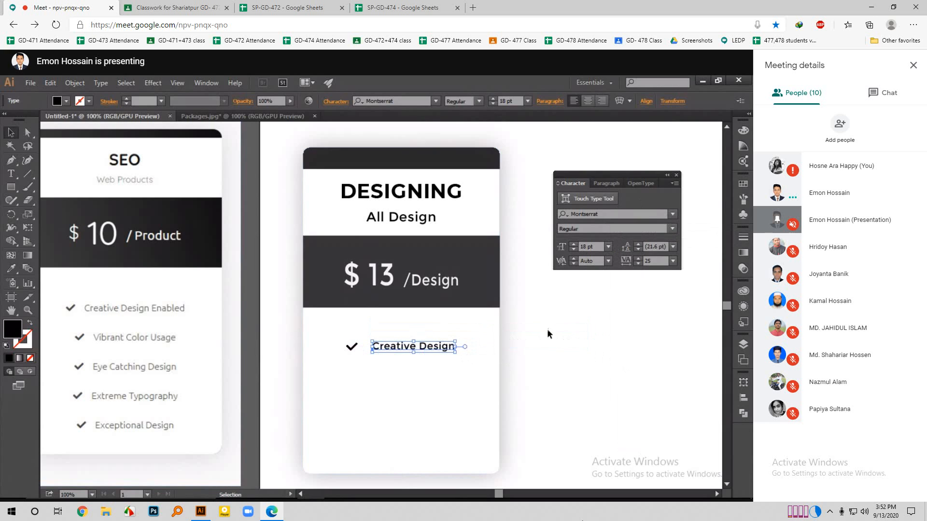
pyautogui.click(549, 328)
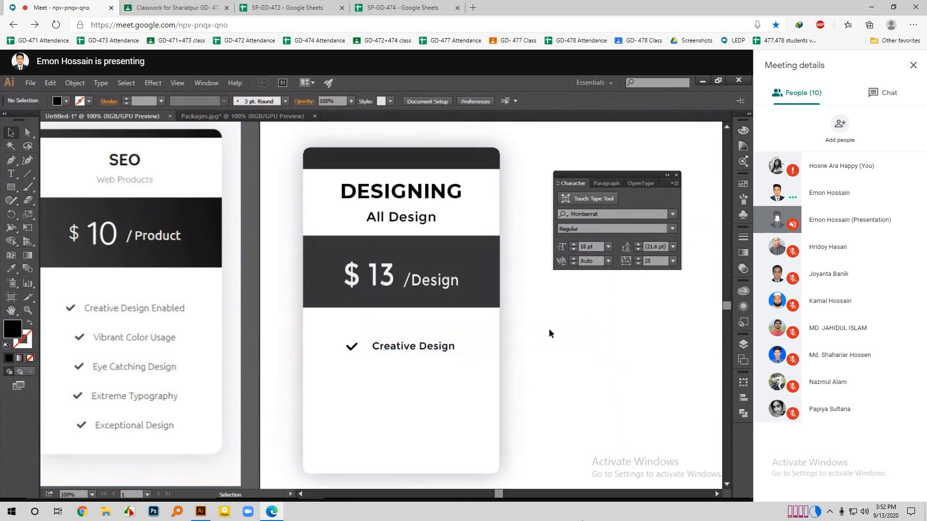
pyautogui.click(357, 345)
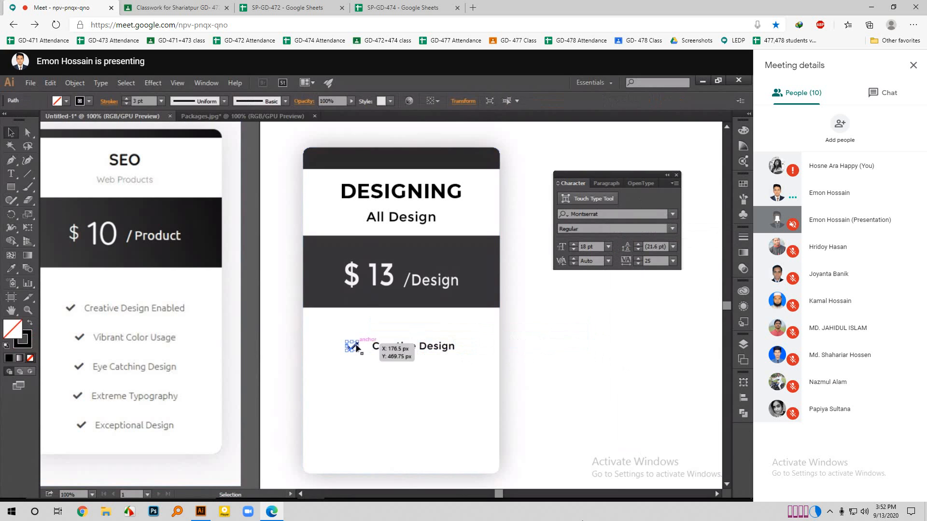
pyautogui.click(573, 352)
pyautogui.moveTo(424, 347); pyautogui.dragTo(413, 348)
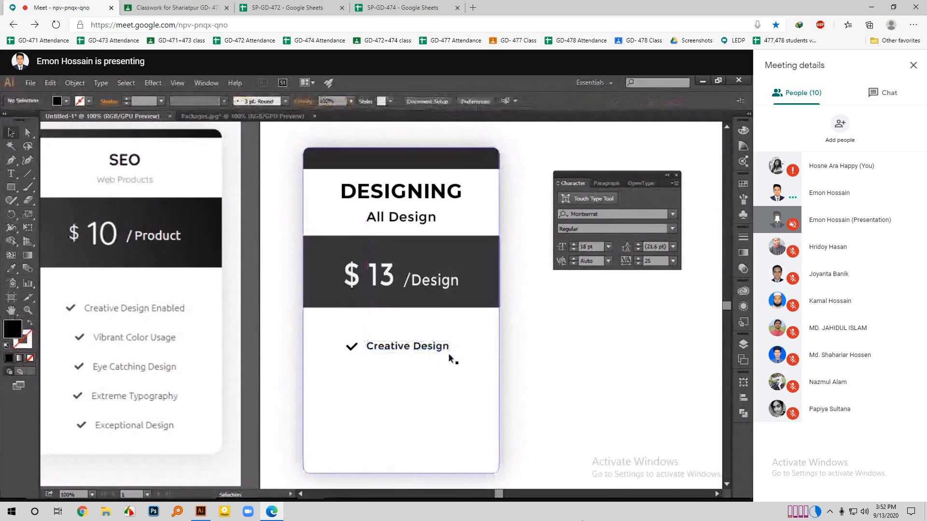
# Group the check mark with its "Creative Design" text.
pyautogui.click(339, 332)
pyautogui.press('a')
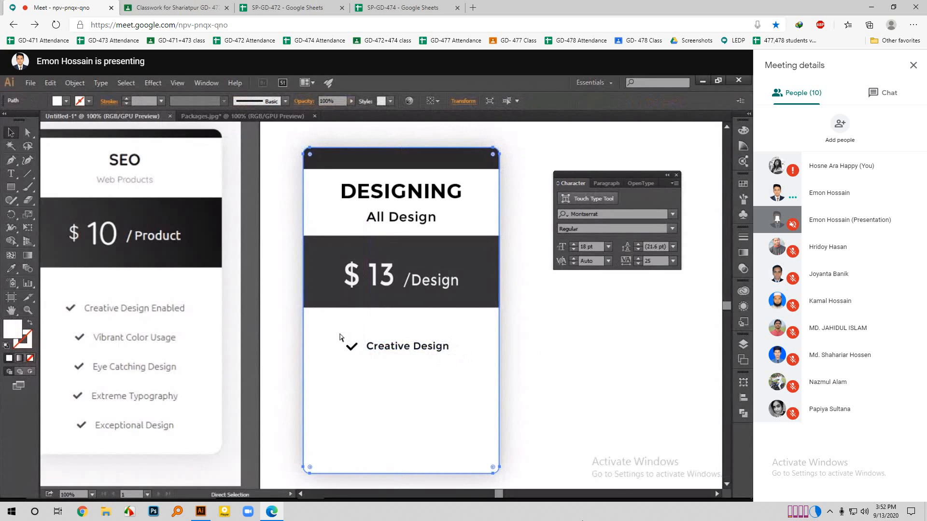
pyautogui.hotkey('ctrl', 'shift', 'a')
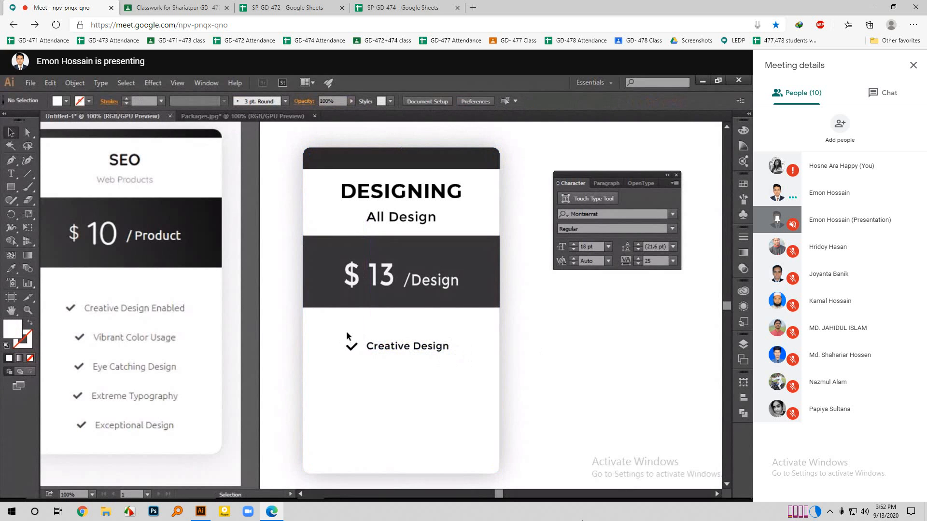
pyautogui.moveTo(346, 337); pyautogui.dragTo(400, 352)
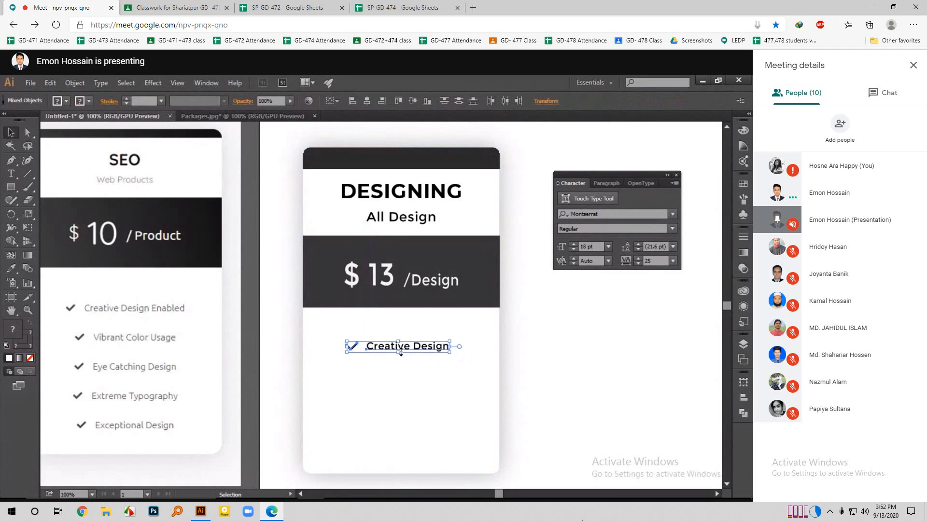
pyautogui.rightClick(399, 351)
pyautogui.click(425, 399)
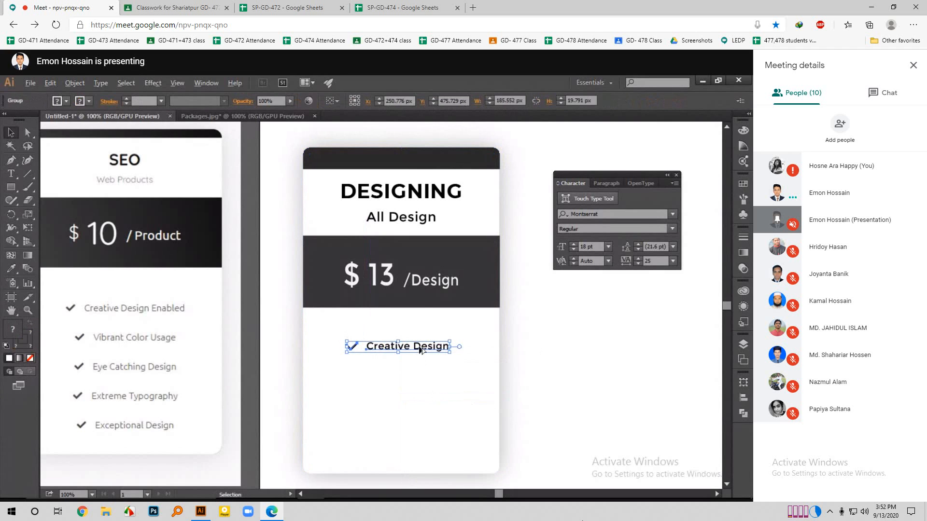
# Copy the grouped check mark line about 26 px down and repeat the copy until there are eight lines.
pyautogui.moveTo(419, 350); pyautogui.dragTo(420, 364)
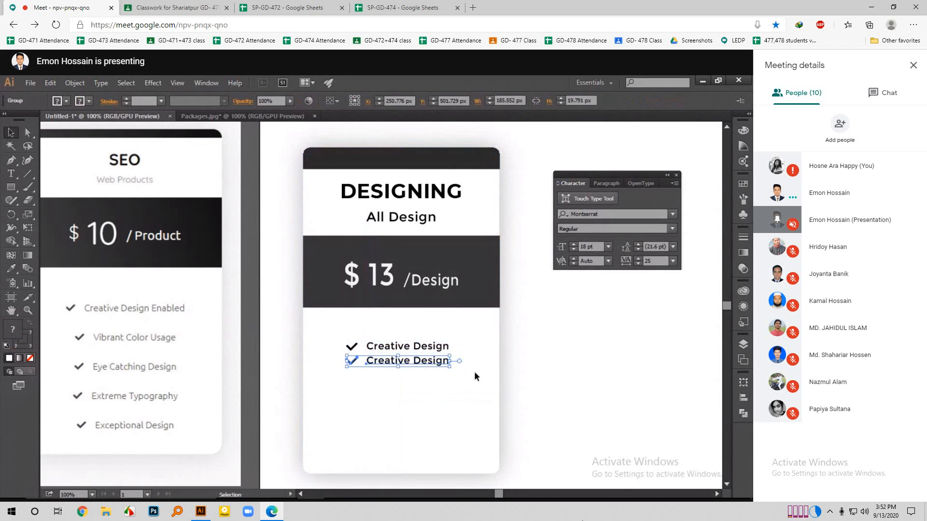
pyautogui.hotkey('ctrl', 'd')
pyautogui.hotkey('ctrl', 'd')
pyautogui.hotkey('ctrl', 'd')
pyautogui.hotkey('ctrl', 'd')
pyautogui.hotkey('ctrl', 'd')
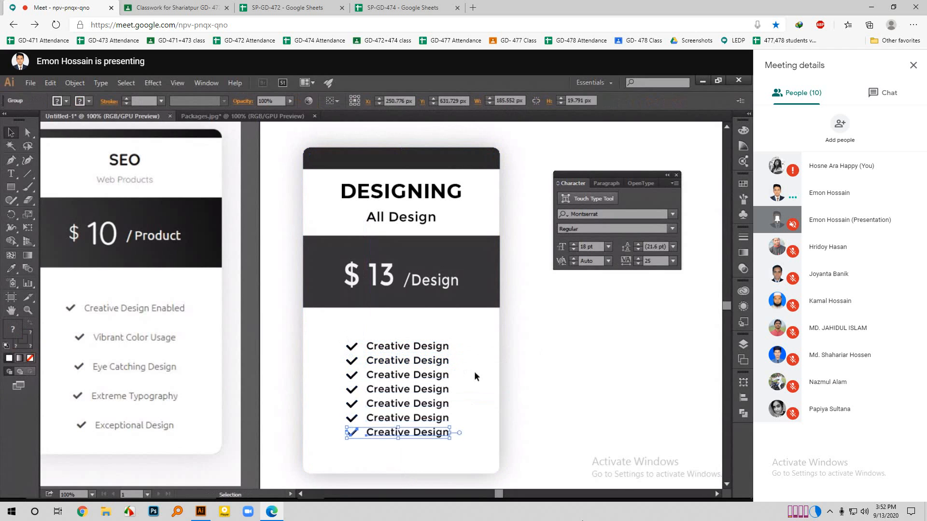
pyautogui.scroll(-2, 476, 366)
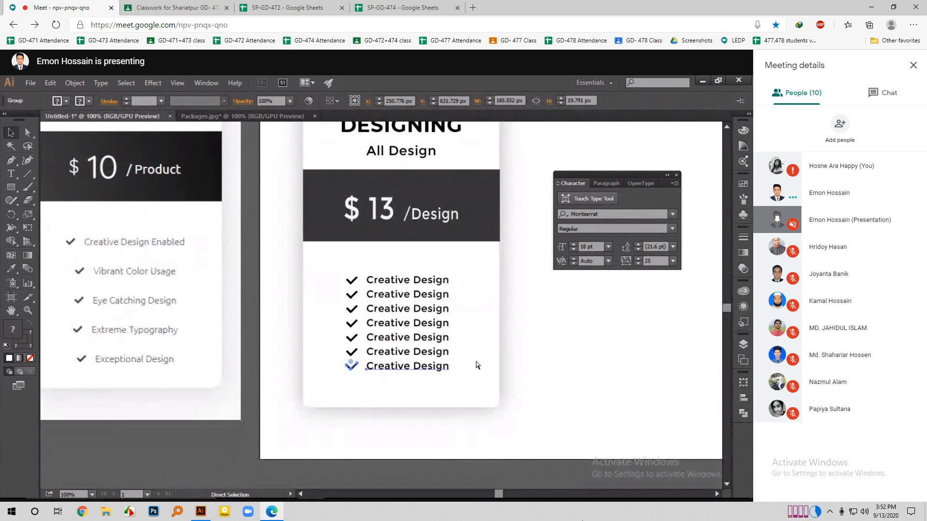
pyautogui.hotkey('ctrl', 'd')
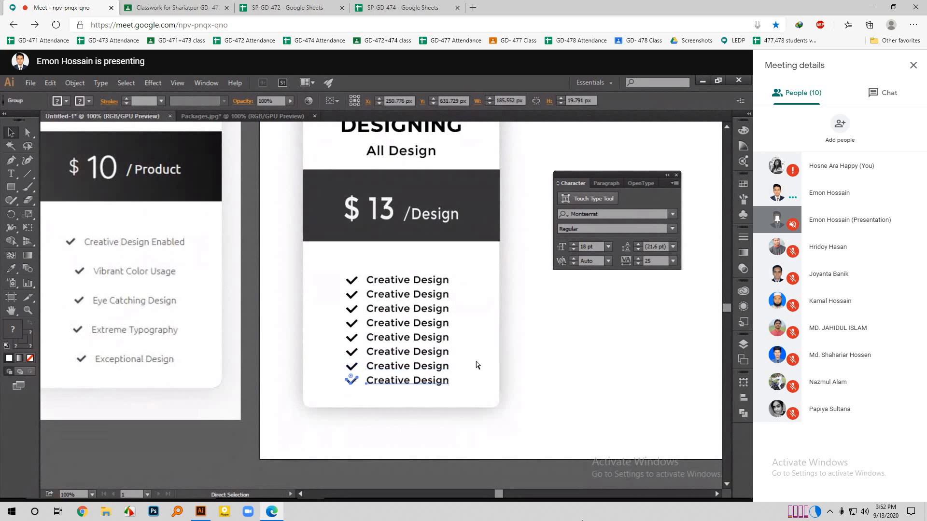
pyautogui.press('v')
pyautogui.click(557, 341)
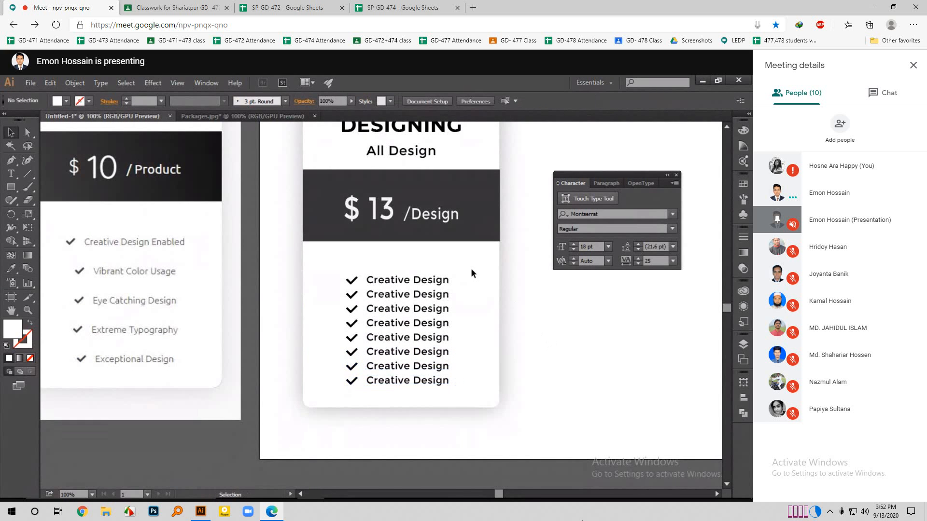
# Delete the closely spaced copies, keeping only the first "Creative Design" line.
pyautogui.scroll(-2, 471, 270)
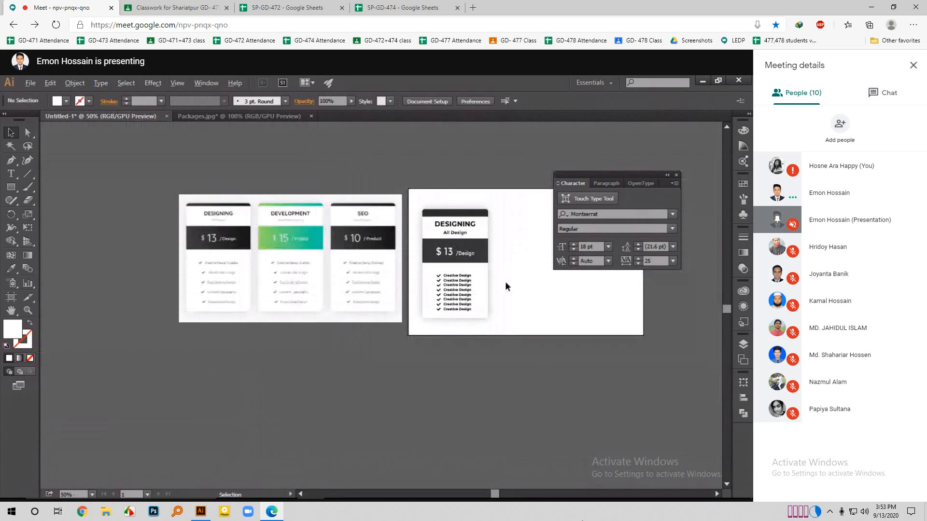
pyautogui.scroll(1, 505, 282)
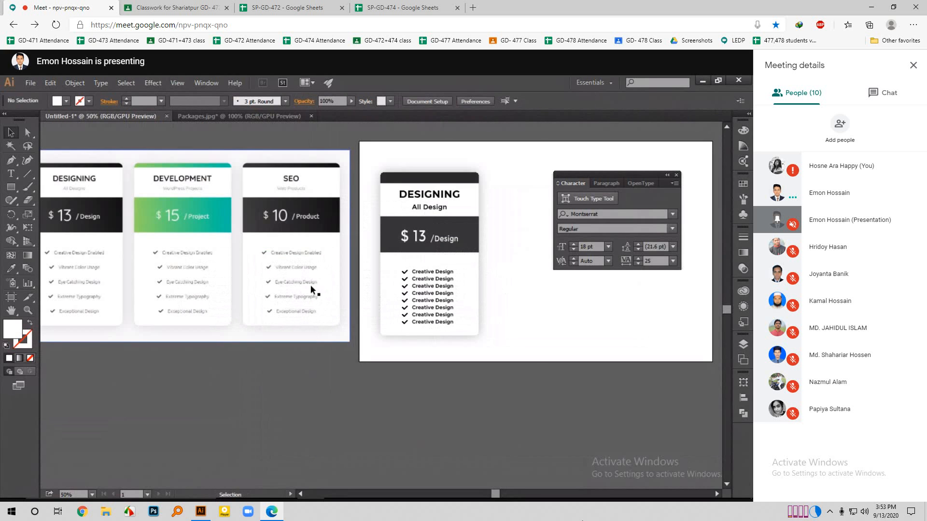
pyautogui.scroll(2, 496, 300)
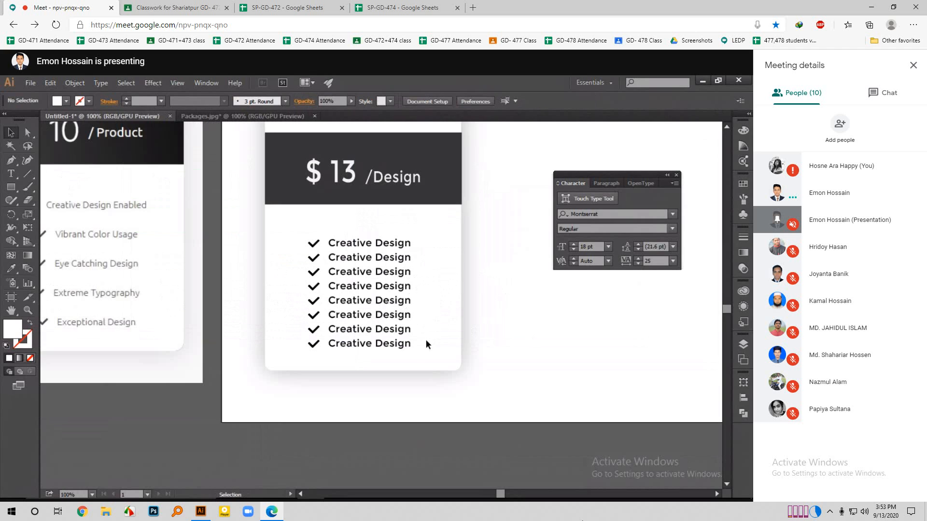
pyautogui.click(340, 259)
pyautogui.press('Delete')
# Copy the grouped line about 46 px down and repeat the copy until the card has five "Creative Design" lines.
pyautogui.click(343, 244)
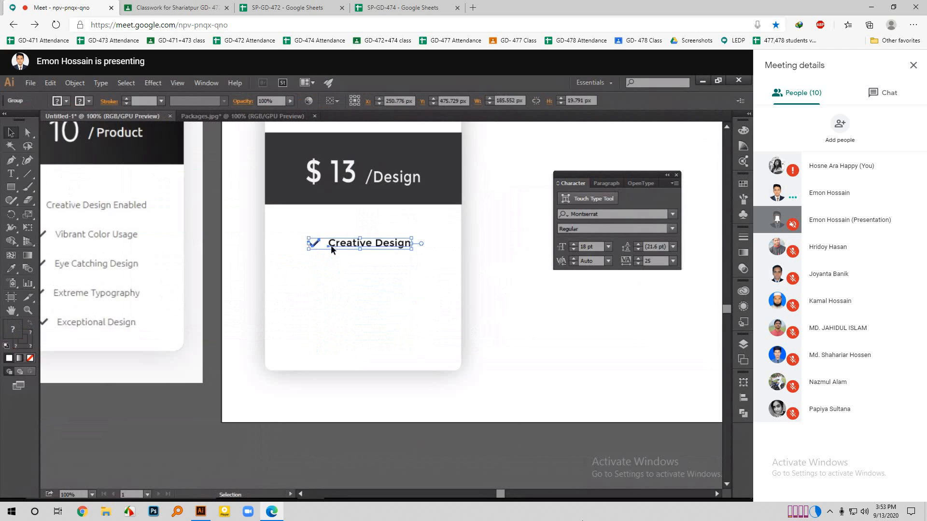
pyautogui.moveTo(356, 248); pyautogui.dragTo(357, 271)
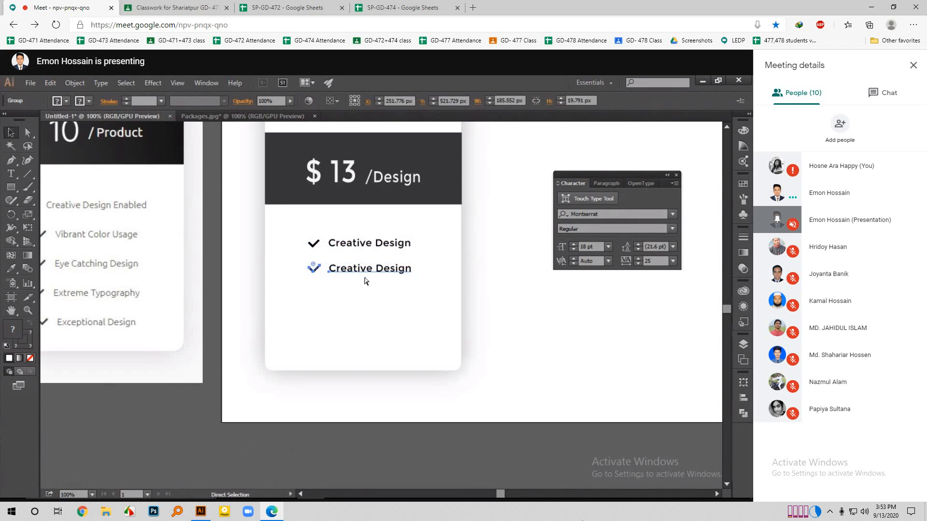
pyautogui.hotkey('ctrl', 'd')
pyautogui.hotkey('ctrl', 'd')
pyautogui.hotkey('ctrl', 'd')
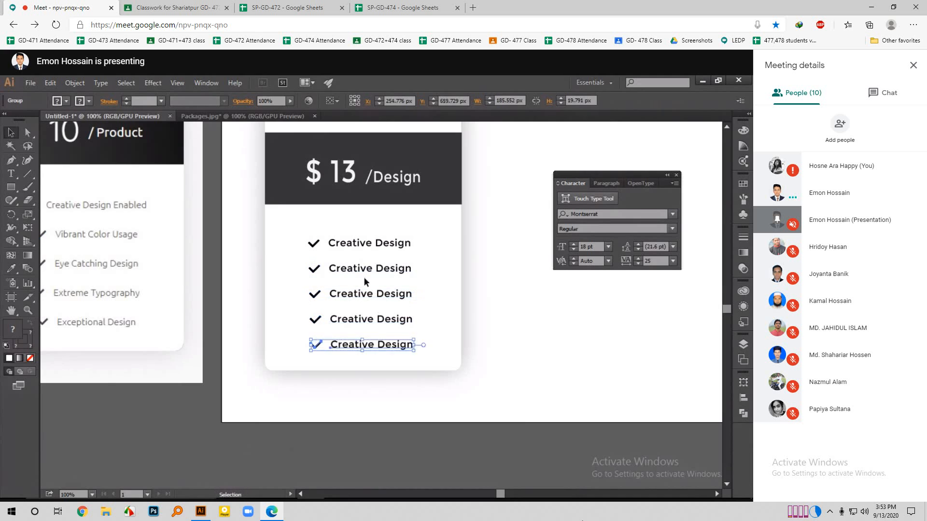
pyautogui.click(523, 291)
pyautogui.hotkey('ctrl', '-')
pyautogui.hotkey('ctrl', '-')
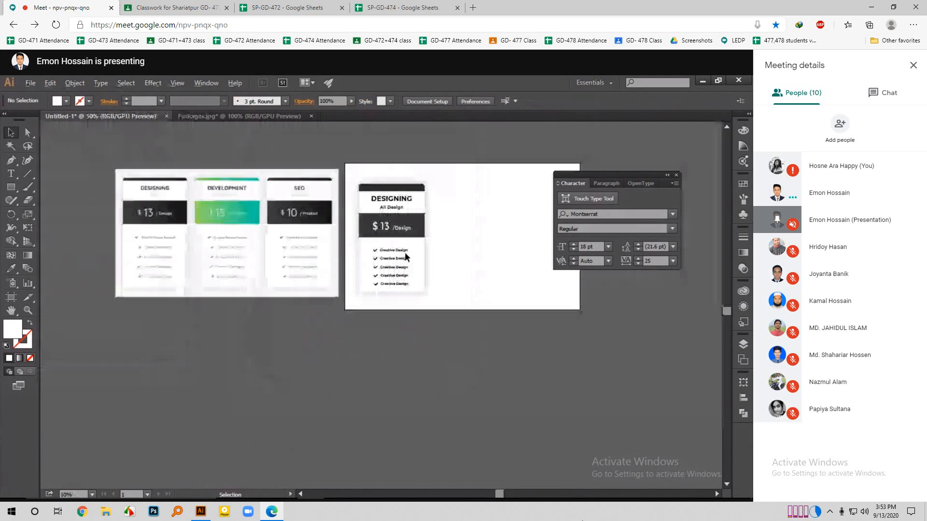
# Nudge all five check mark lines slightly upward together and deselect them.
pyautogui.scroll(2, 456, 249)
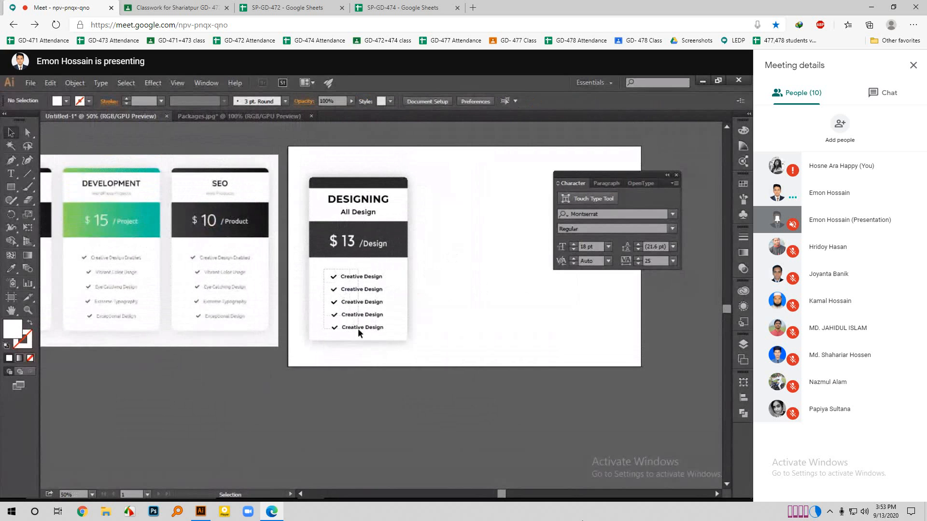
pyautogui.click(363, 331)
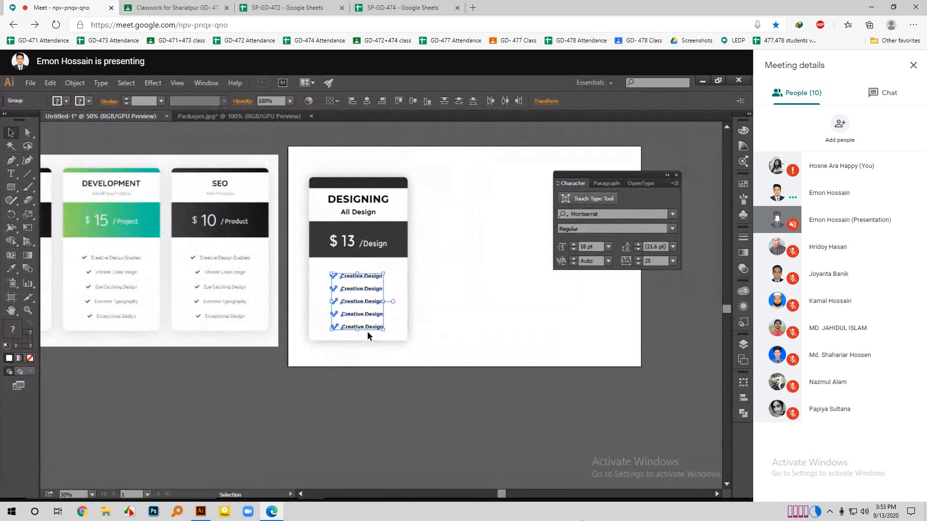
pyautogui.press('Up')
pyautogui.press('Up')
pyautogui.press('Up')
pyautogui.press('Up')
pyautogui.press('Up')
pyautogui.press('Up')
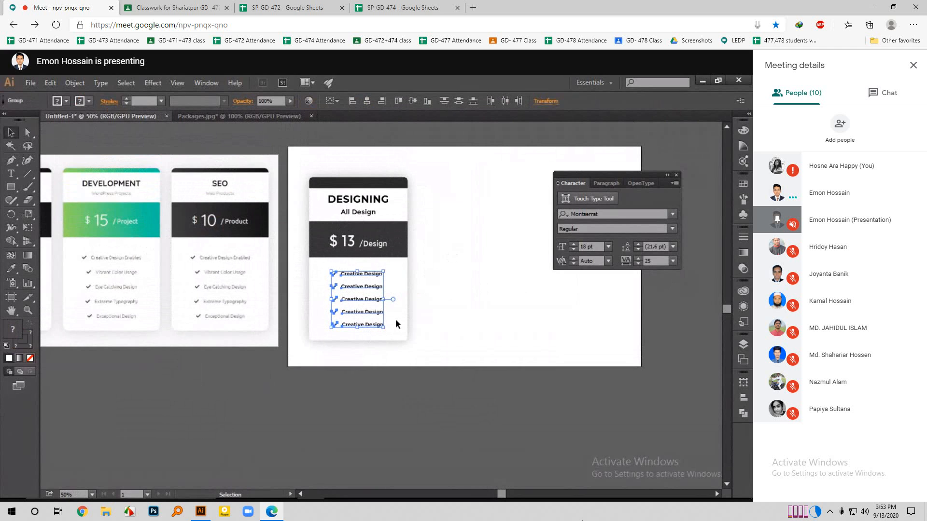
pyautogui.click(448, 317)
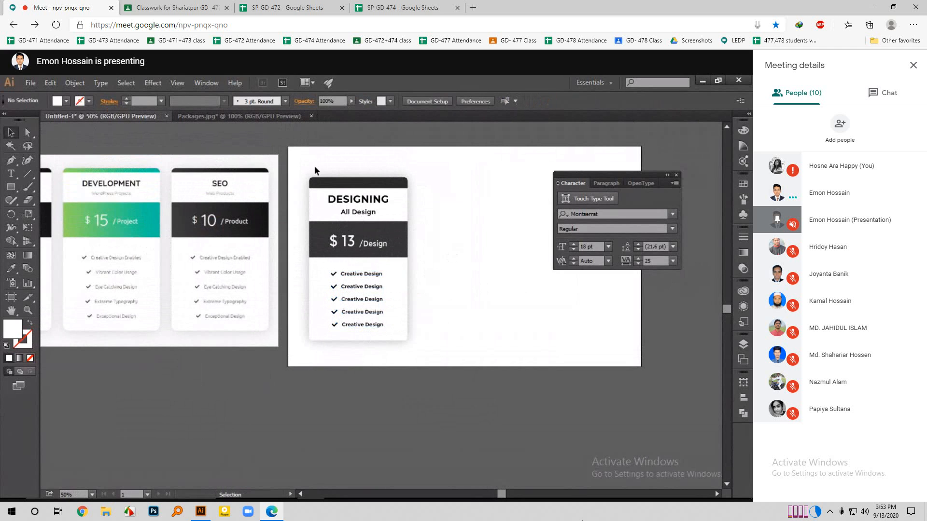
# Align the card's shapes, texts and check mark lines together by their horizontal centres.
pyautogui.moveTo(299, 163); pyautogui.dragTo(430, 346)
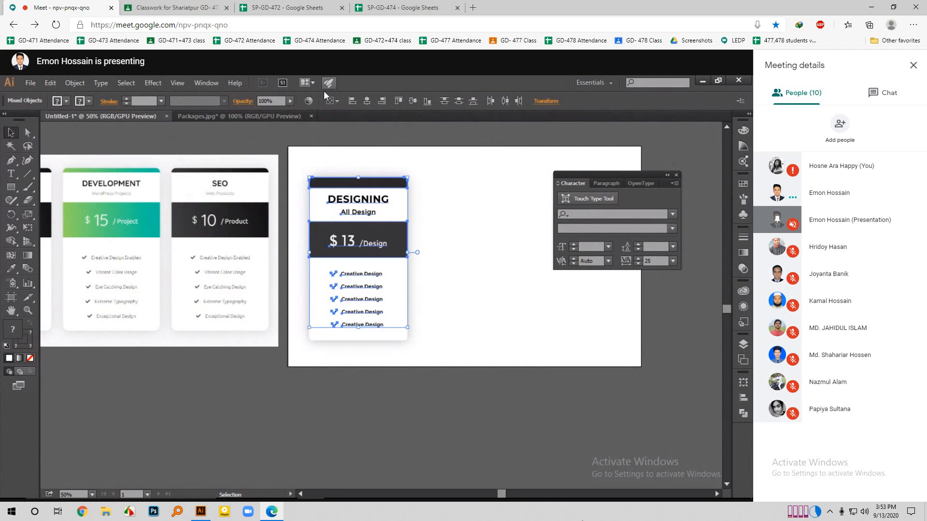
pyautogui.click(368, 100)
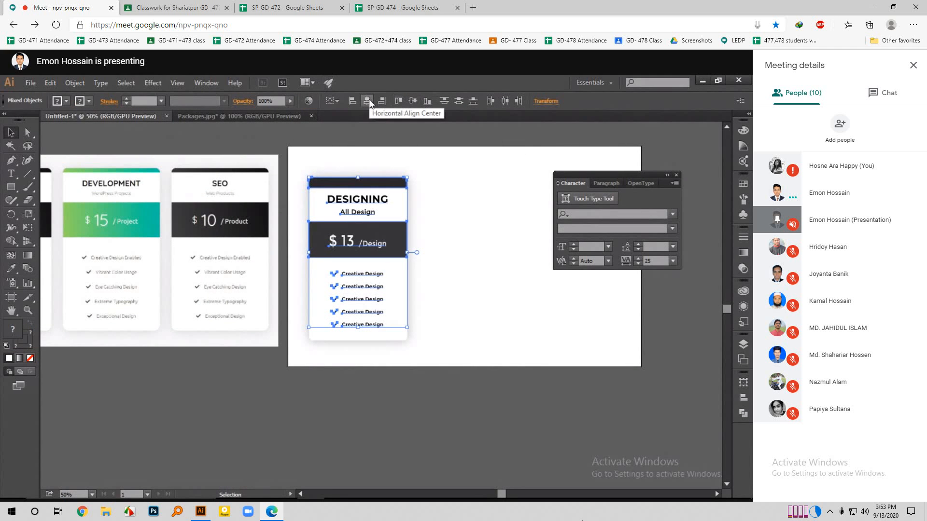
# Group the card's dark shapes, texts and check mark lines, then check and release the group selection.
pyautogui.click(442, 179)
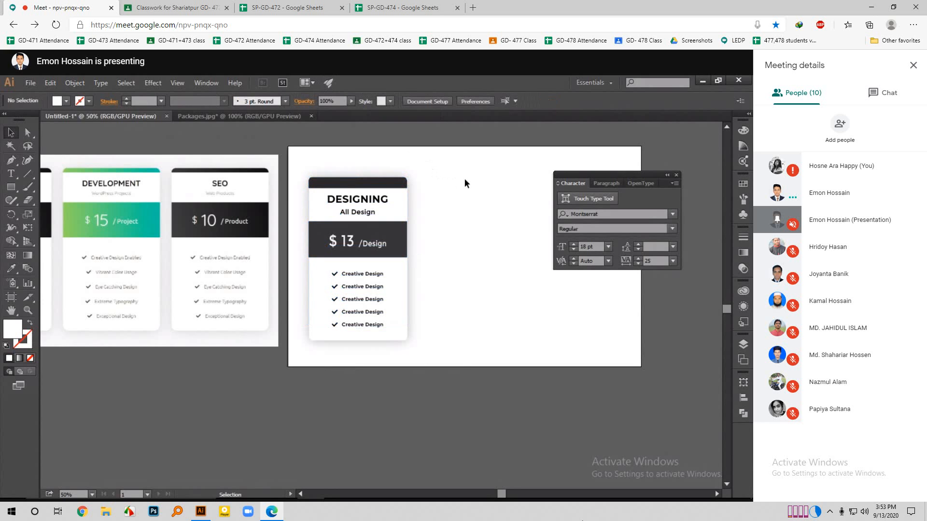
pyautogui.moveTo(300, 169); pyautogui.dragTo(419, 326)
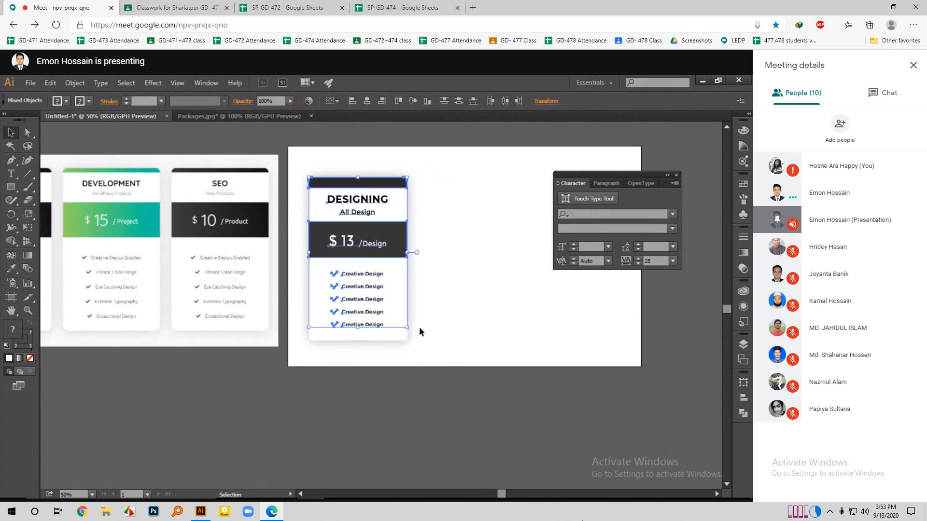
pyautogui.rightClick(383, 197)
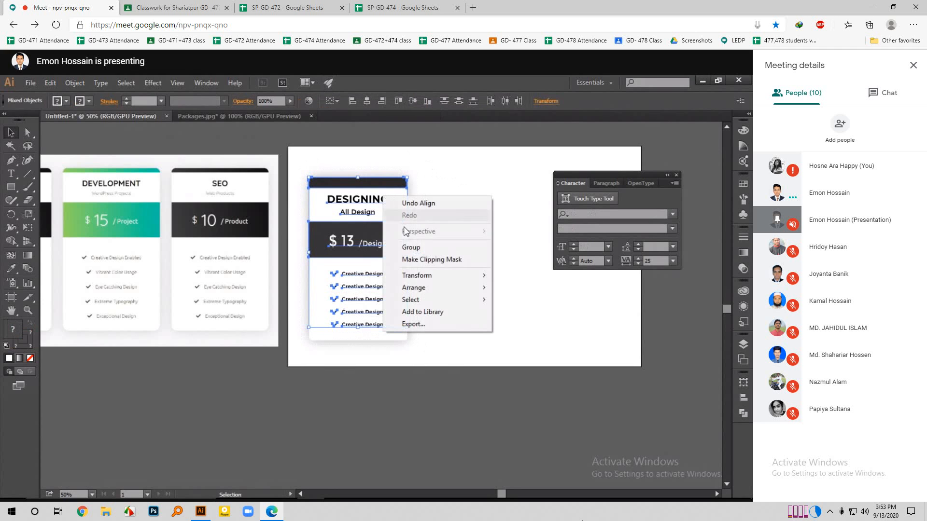
pyautogui.click(423, 249)
pyautogui.click(451, 239)
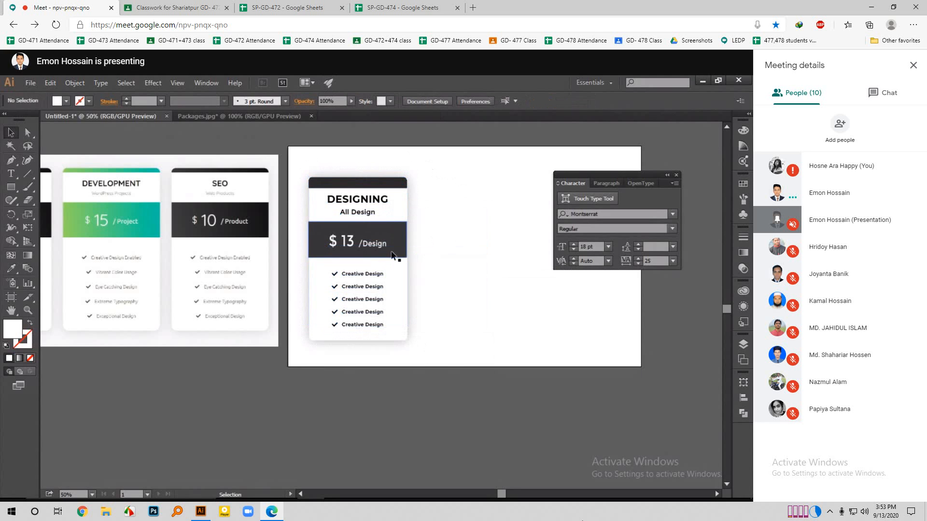
pyautogui.click(404, 222)
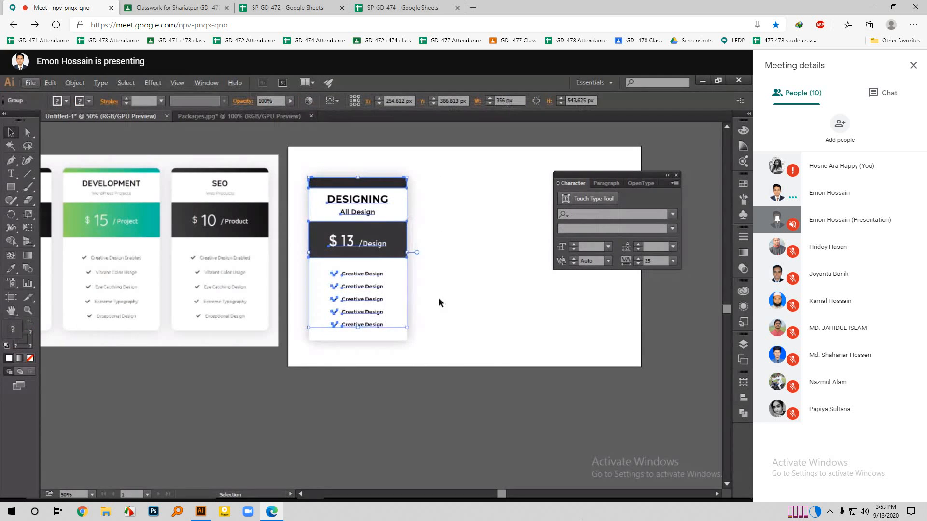
pyautogui.click(416, 301)
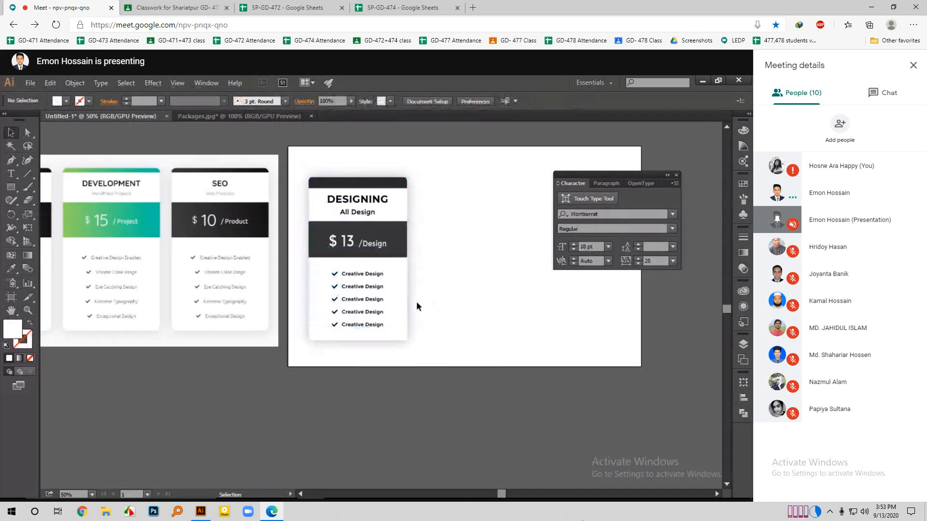
# Group the white rounded base shape together with the rest of the card.
pyautogui.click(398, 331)
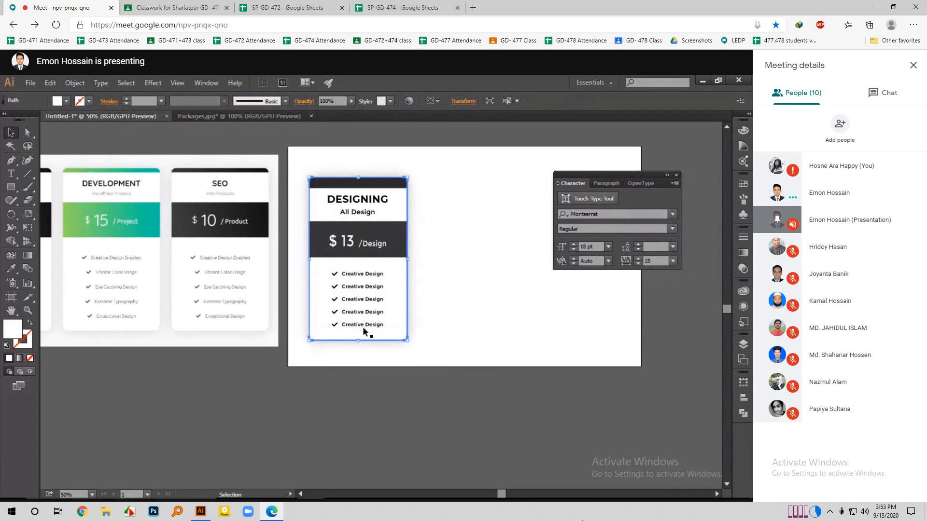
pyautogui.click(430, 272)
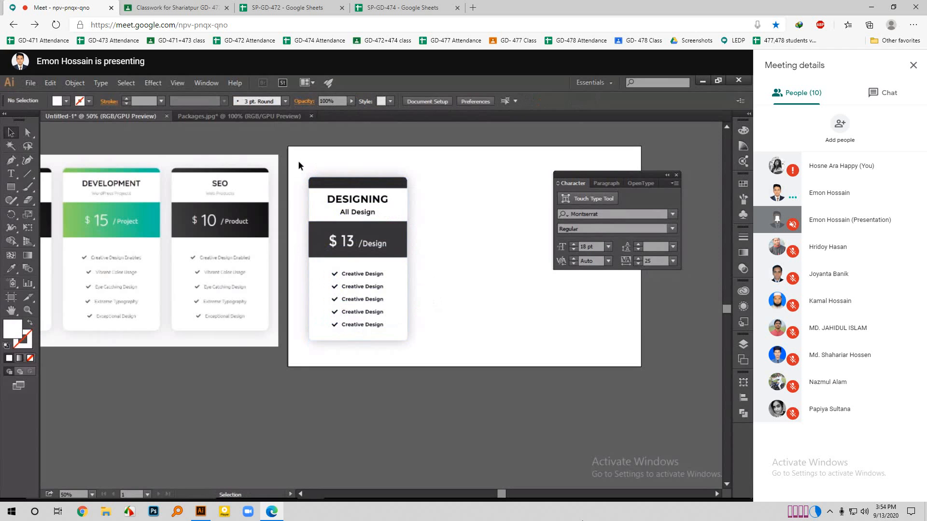
pyautogui.moveTo(298, 160); pyautogui.dragTo(427, 356)
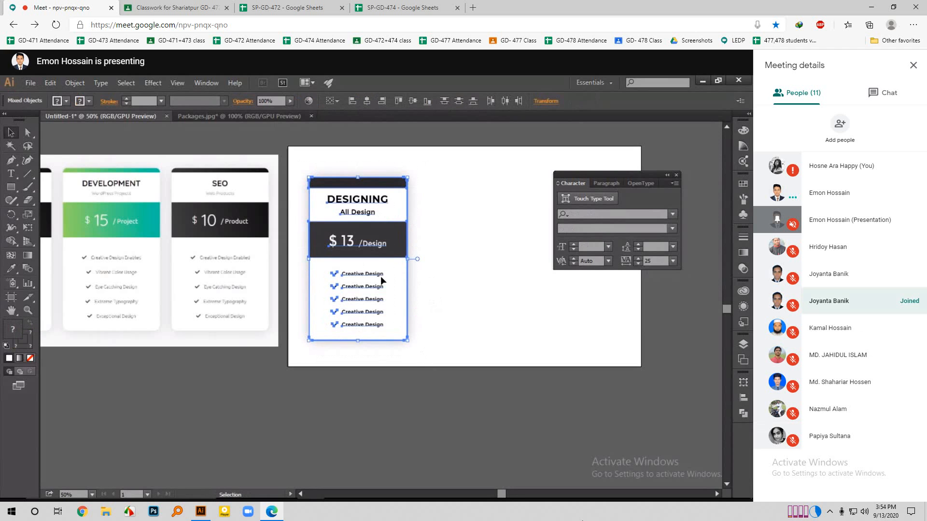
pyautogui.press('a')
pyautogui.press('v')
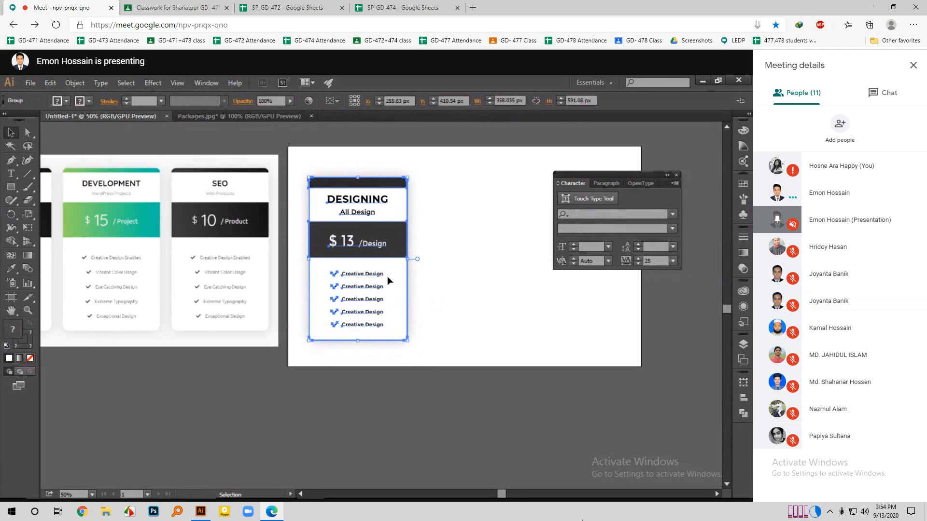
# Copy the whole card horizontally to the right and repeat the copy to make three cards in a row.
pyautogui.moveTo(392, 275); pyautogui.dragTo(533, 276)
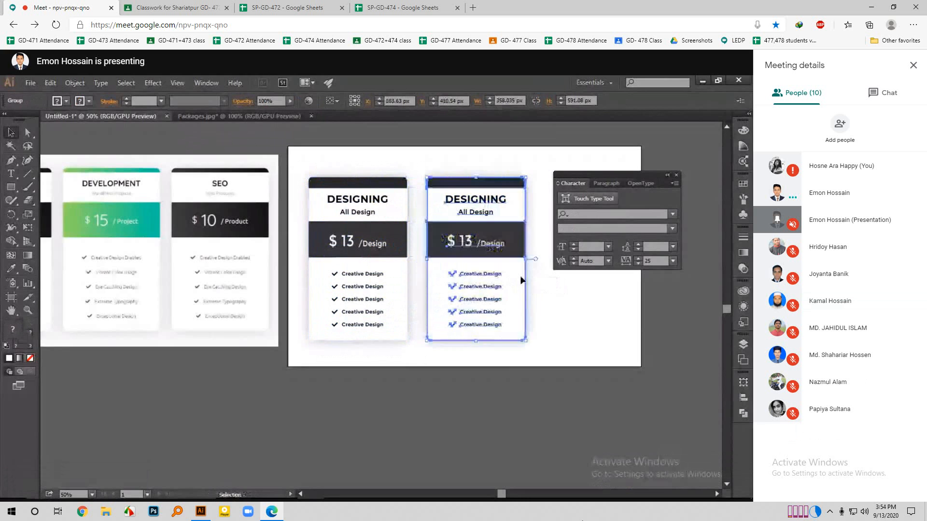
pyautogui.press('a')
pyautogui.hotkey('ctrl', 'd')
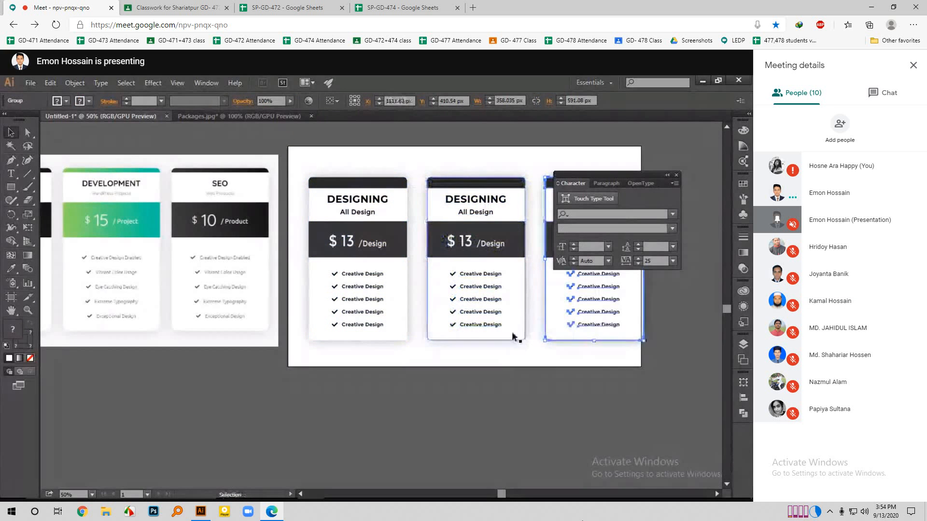
# Delete the second and third cards, keeping only the first one.
pyautogui.scroll(-1, 512, 328)
pyautogui.press('v')
pyautogui.click(486, 273)
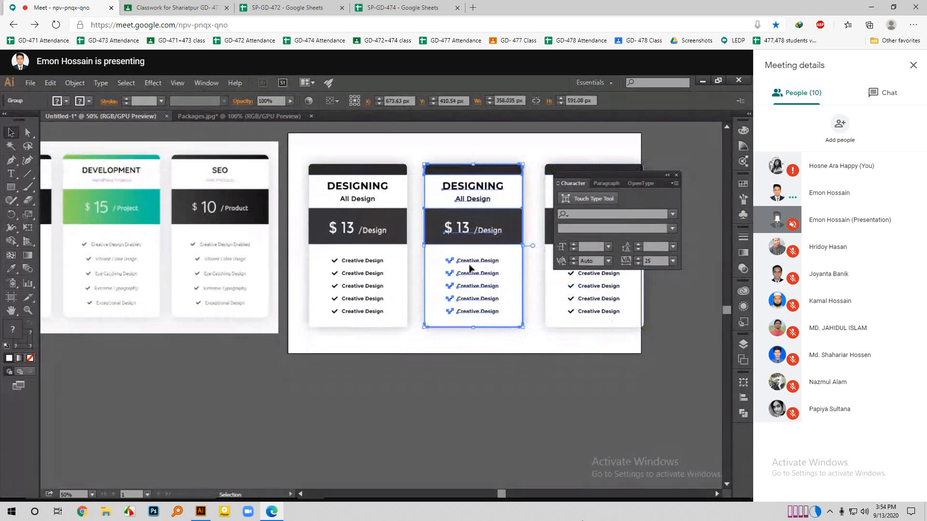
pyautogui.press('Delete')
pyautogui.click(567, 299)
pyautogui.press('Delete')
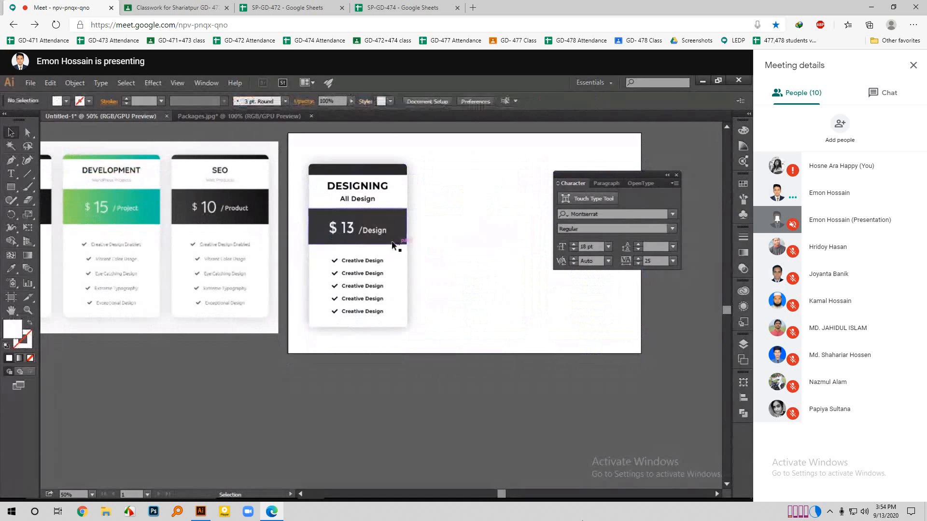
# Move the card 30 px left and about 11 px up, then place two copies to its right at 438 px intervals.
pyautogui.moveTo(300, 154)
pyautogui.mouseDown()
pyautogui.moveTo(331, 192)
pyautogui.moveTo(314, 155)
pyautogui.moveTo(291, 149)
pyautogui.mouseUp()
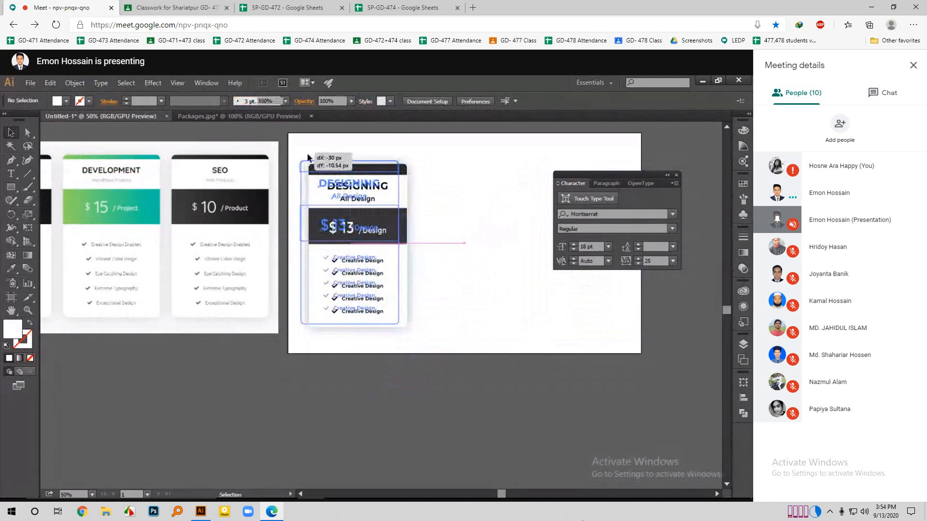
pyautogui.click(378, 205)
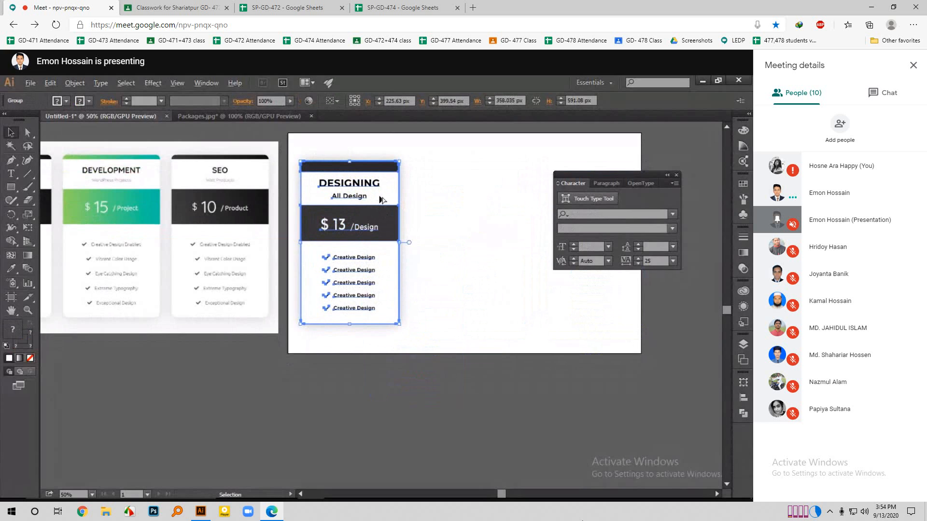
pyautogui.moveTo(383, 199); pyautogui.dragTo(499, 197)
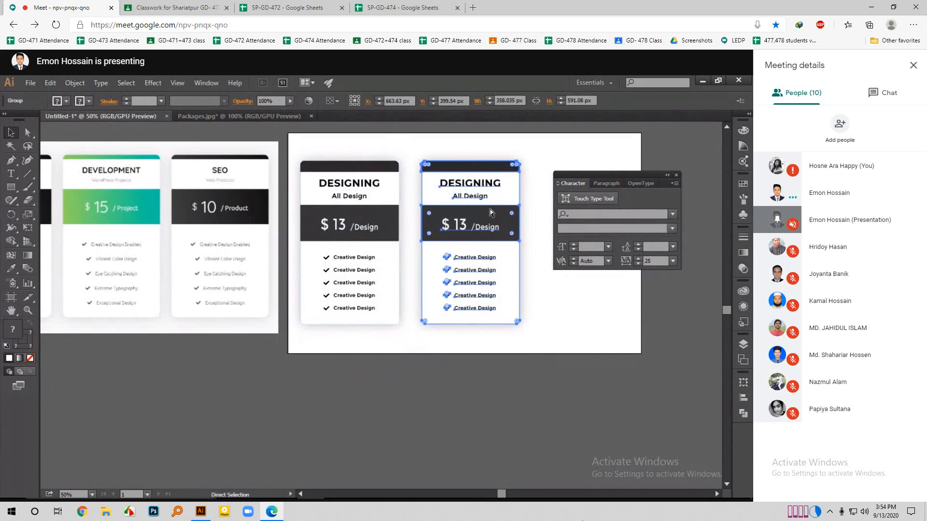
pyautogui.hotkey('ctrl', 'd')
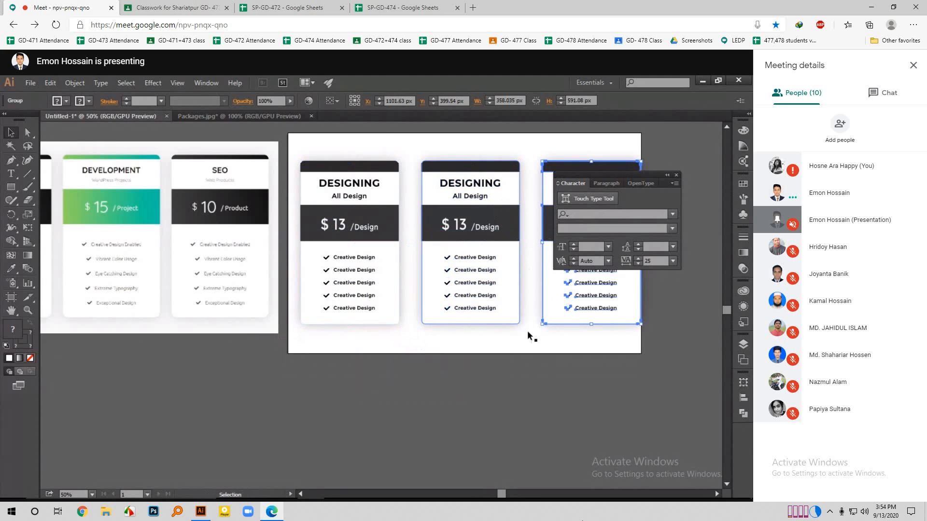
# Collapse the floating Character settings and move them off the artboard, clear of the third card.
pyautogui.scroll(-1, 533, 243)
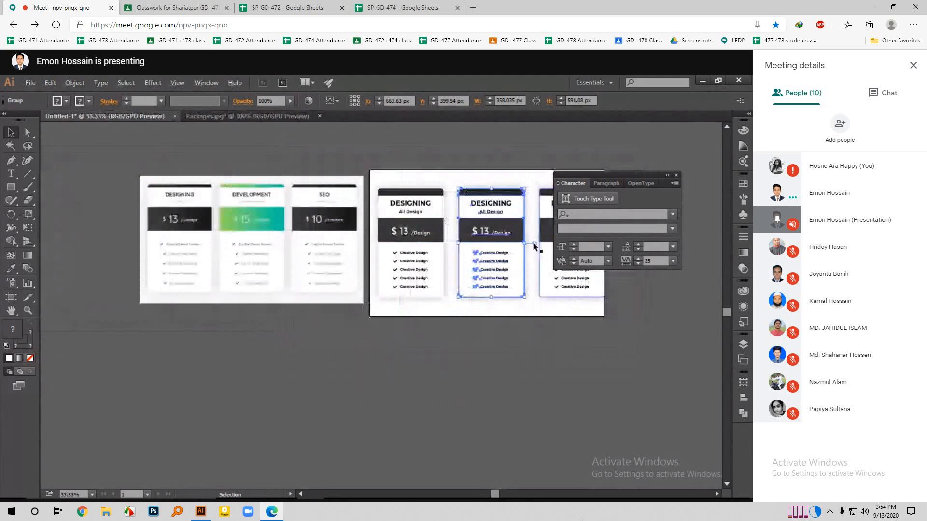
pyautogui.click(665, 176)
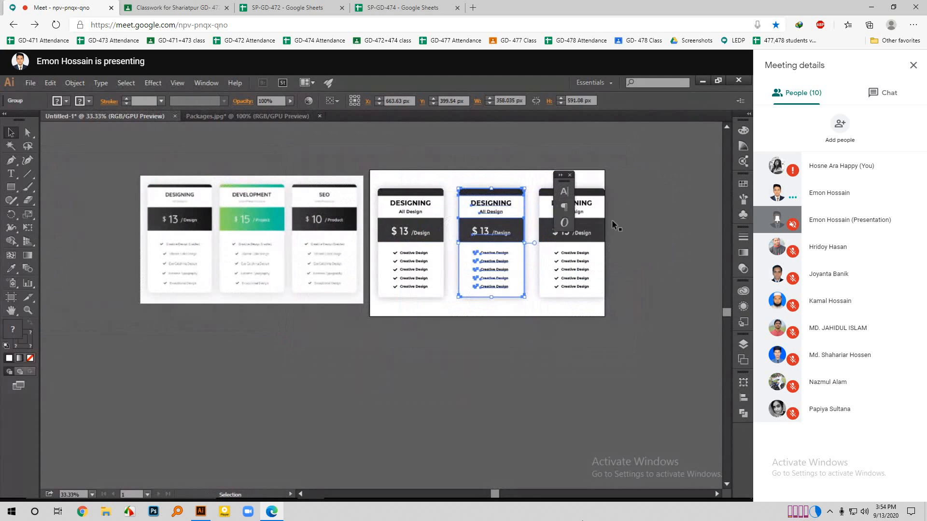
pyautogui.moveTo(566, 185); pyautogui.dragTo(704, 230)
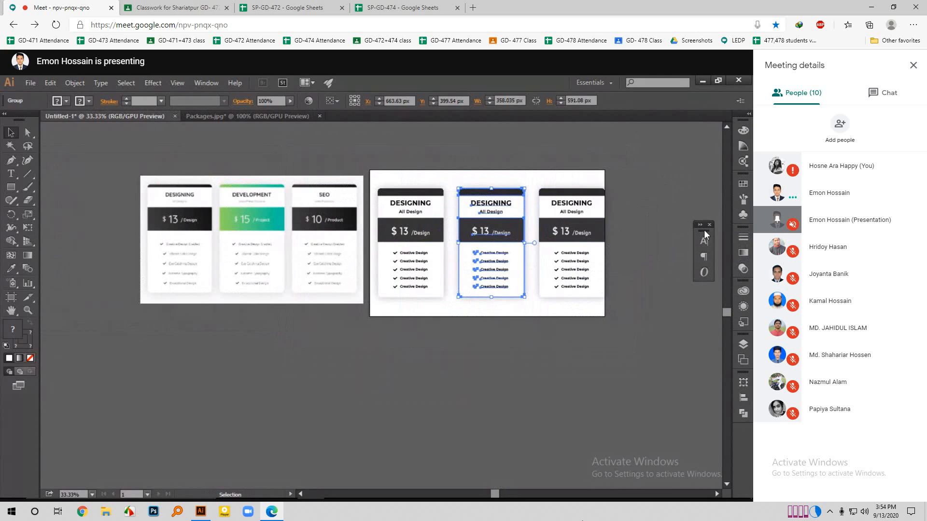
pyautogui.scroll(1, 627, 229)
pyautogui.scroll(2, 627, 229)
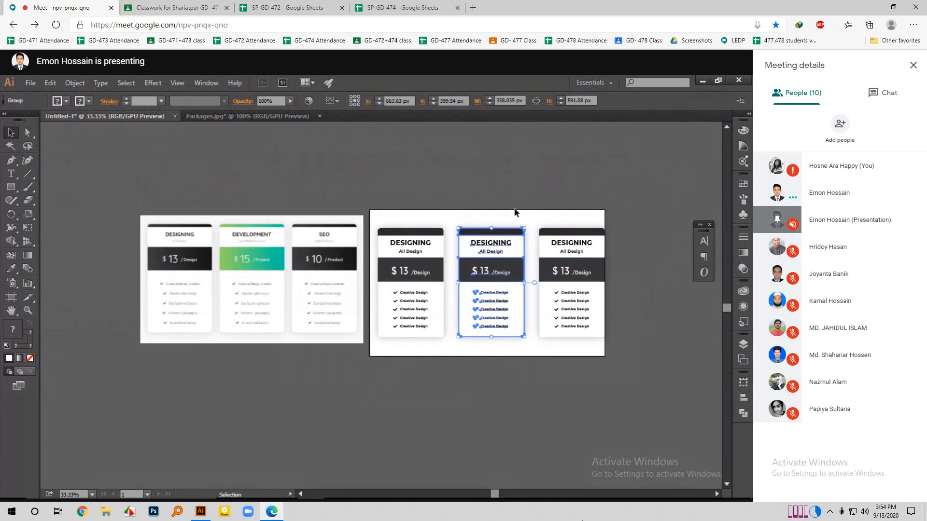
# Delete the two copied cards and undo the deletion to restore them.
pyautogui.click(504, 215)
pyautogui.moveTo(489, 213); pyautogui.dragTo(582, 267)
pyautogui.press('Delete')
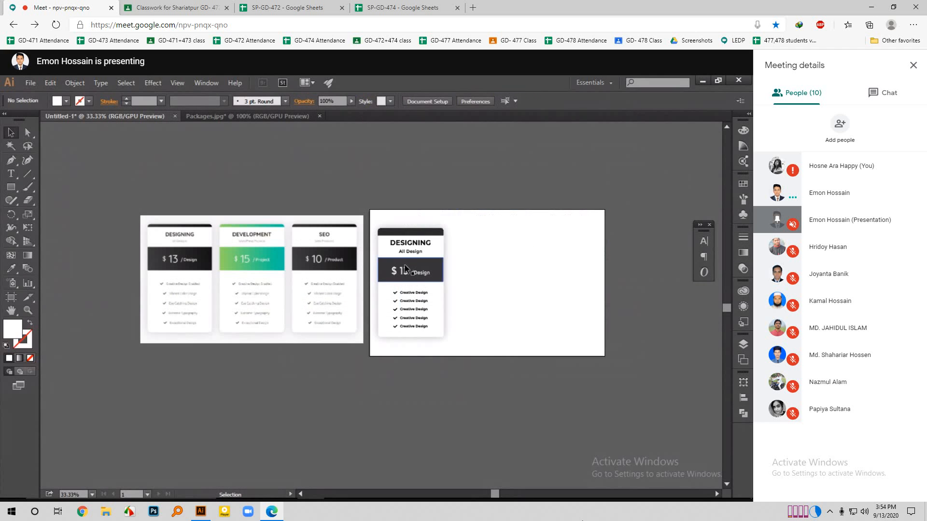
pyautogui.click(399, 267)
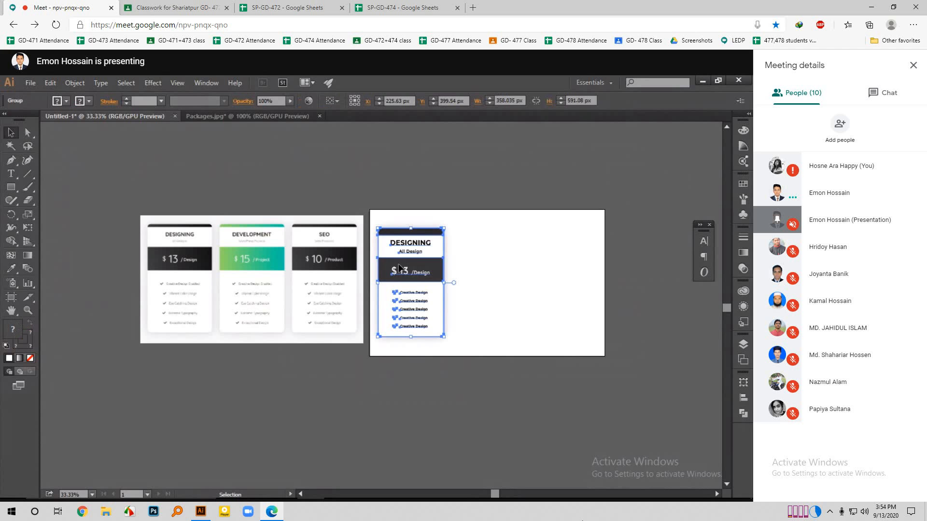
pyautogui.press('a')
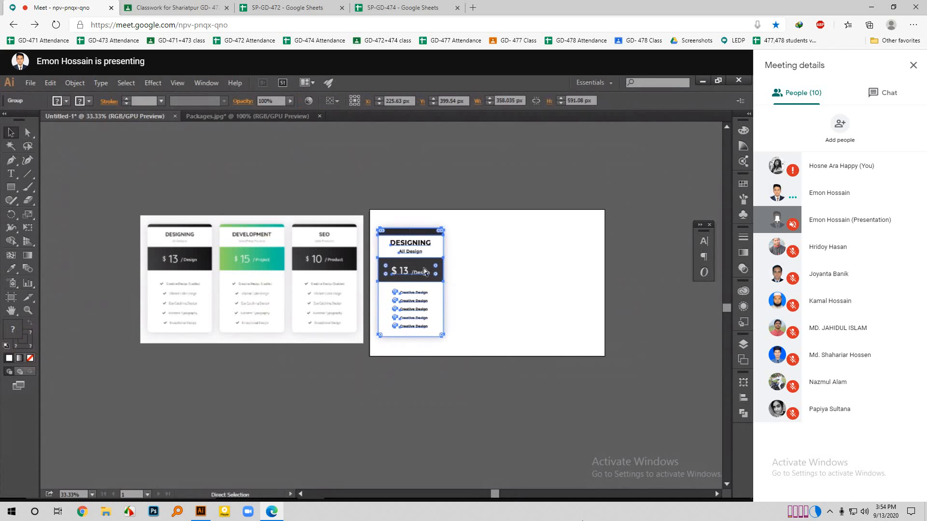
pyautogui.click(514, 266)
pyautogui.hotkey('ctrl', 'z')
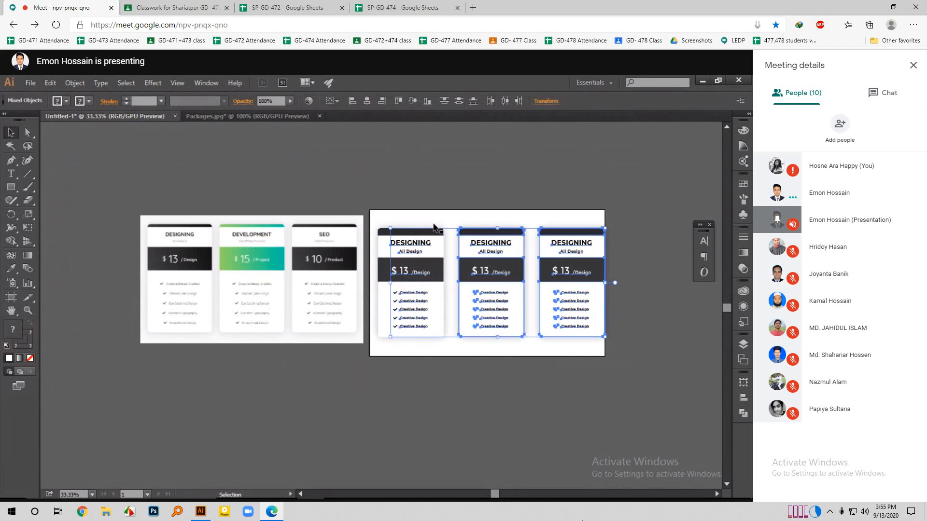
pyautogui.click(430, 232)
pyautogui.moveTo(386, 213); pyautogui.dragTo(577, 309)
pyautogui.click(332, 104)
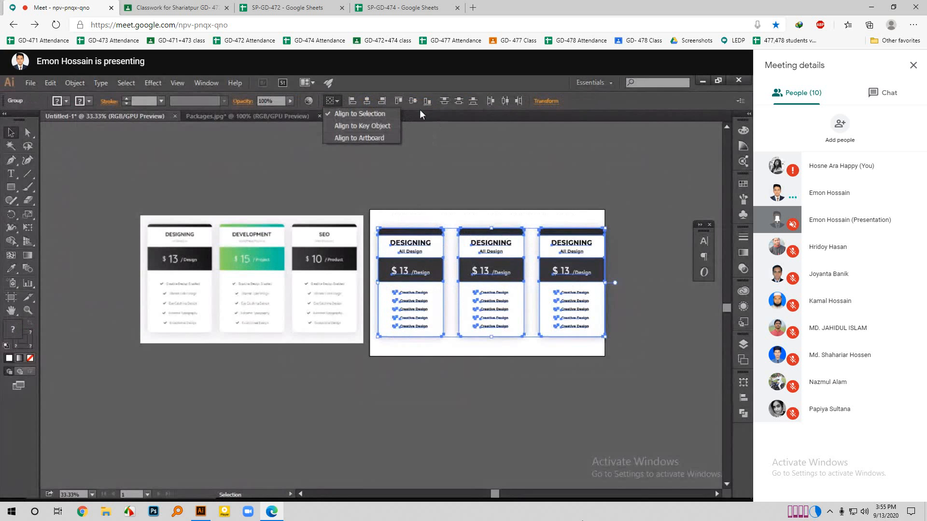
pyautogui.click(427, 133)
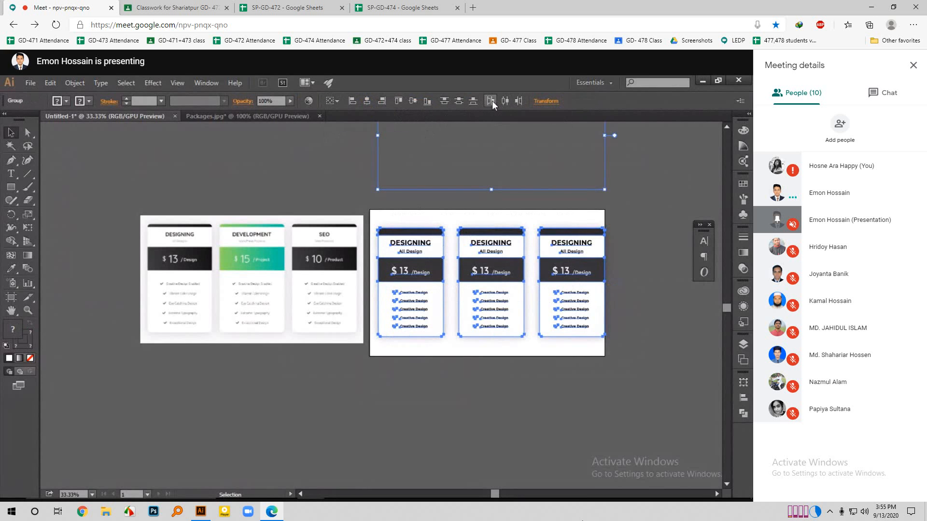
# Distribute the three cards horizontally by their left edges relative to the artboard, undoing any extra alignment.
pyautogui.click(647, 181)
pyautogui.moveTo(375, 216); pyautogui.dragTo(611, 340)
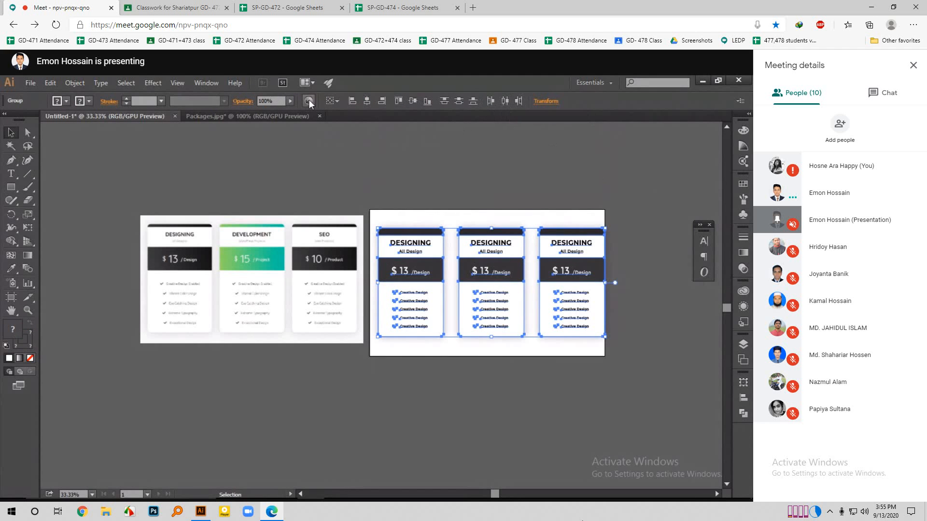
pyautogui.click(332, 101)
pyautogui.click(352, 135)
pyautogui.click(490, 101)
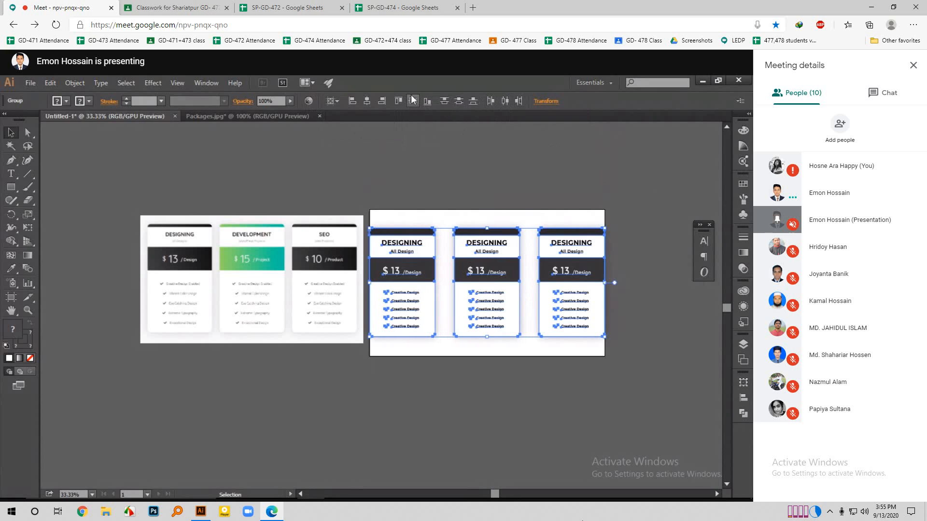
pyautogui.click(381, 100)
pyautogui.hotkey('ctrl', 'z')
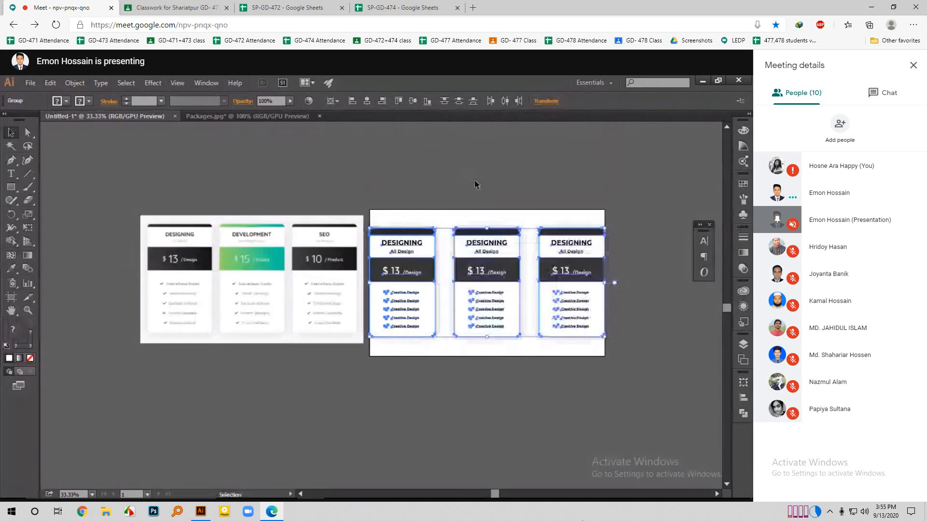
# Nudge the middle card slightly left and the third card left to an X position of about 1081 px.
pyautogui.click(484, 207)
pyautogui.click(480, 234)
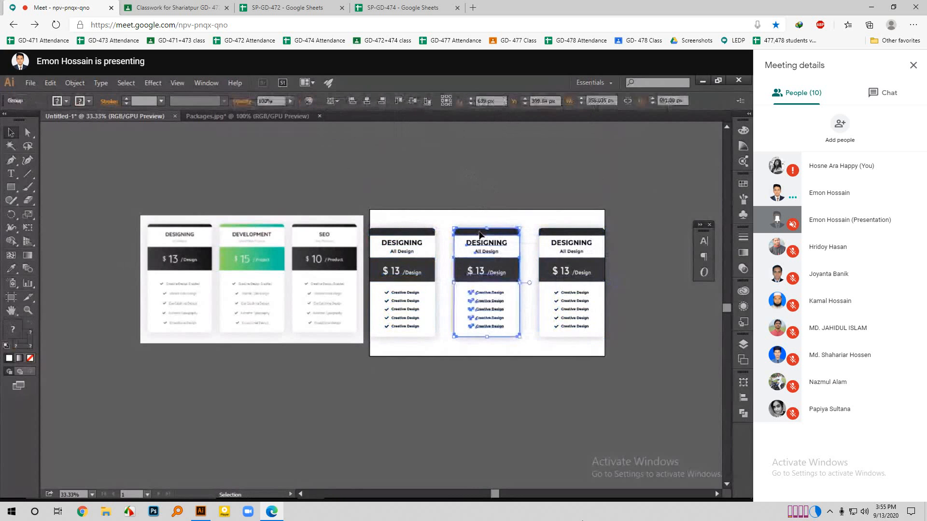
pyautogui.click(567, 267)
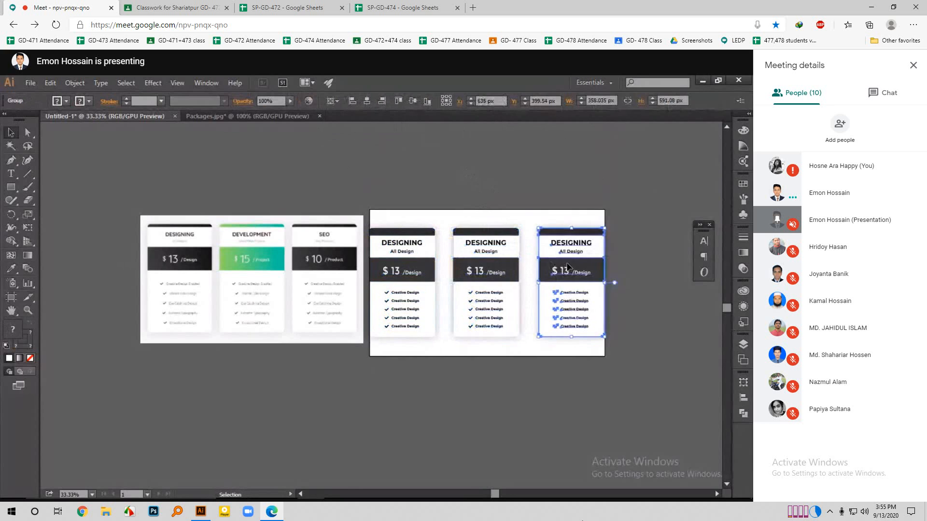
pyautogui.press('Left')
pyautogui.press('Left')
pyautogui.press('Left')
pyautogui.press('Left')
pyautogui.press('Left')
pyautogui.press('Left')
pyautogui.press('Left')
pyautogui.press('Left')
pyautogui.press('Left')
pyautogui.press('Left')
pyautogui.press('Left')
pyautogui.press('Left')
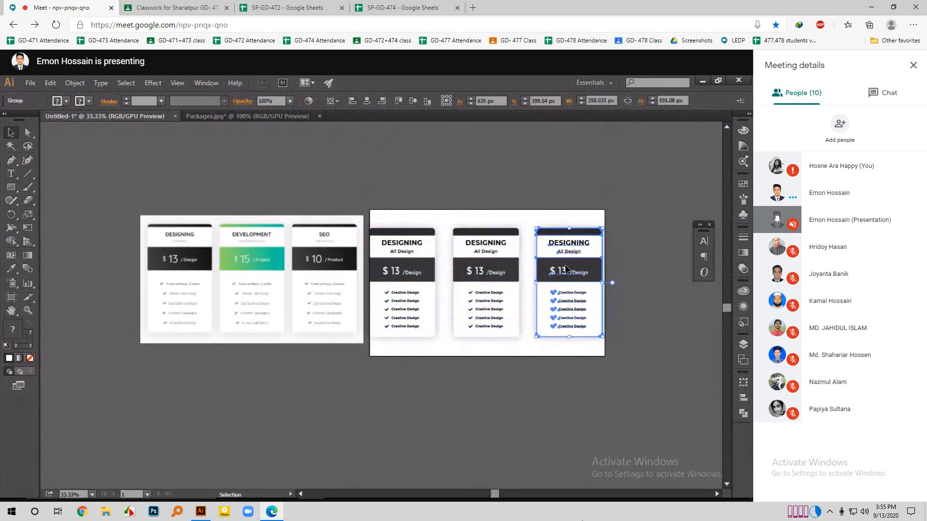
pyautogui.press('Left')
pyautogui.press('Left')
pyautogui.press('Left')
pyautogui.press('Left')
pyautogui.press('Left')
pyautogui.press('Left')
pyautogui.press('Left')
pyautogui.press('Left')
pyautogui.keyDown('shift'); pyautogui.click(472, 223); pyautogui.keyUp('shift')
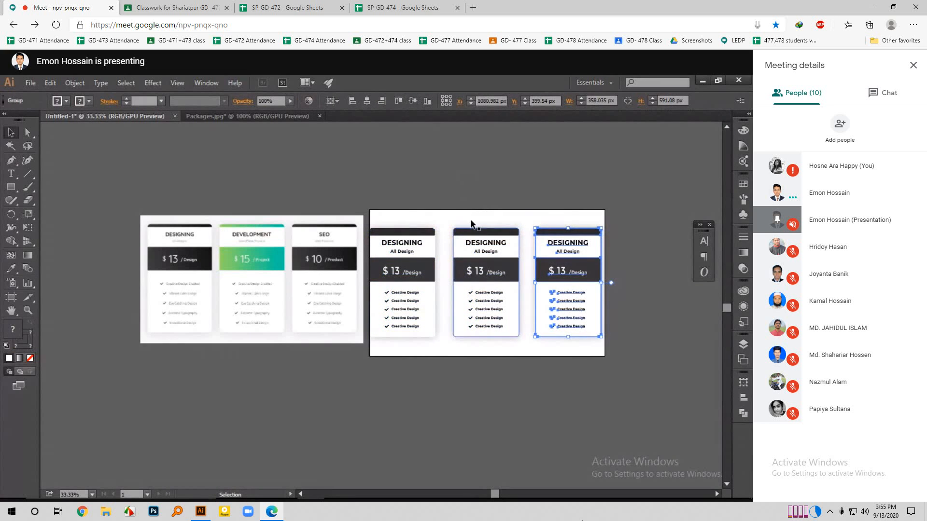
# Nudge the middle card left to an X position of about 628 px.
pyautogui.click(471, 224)
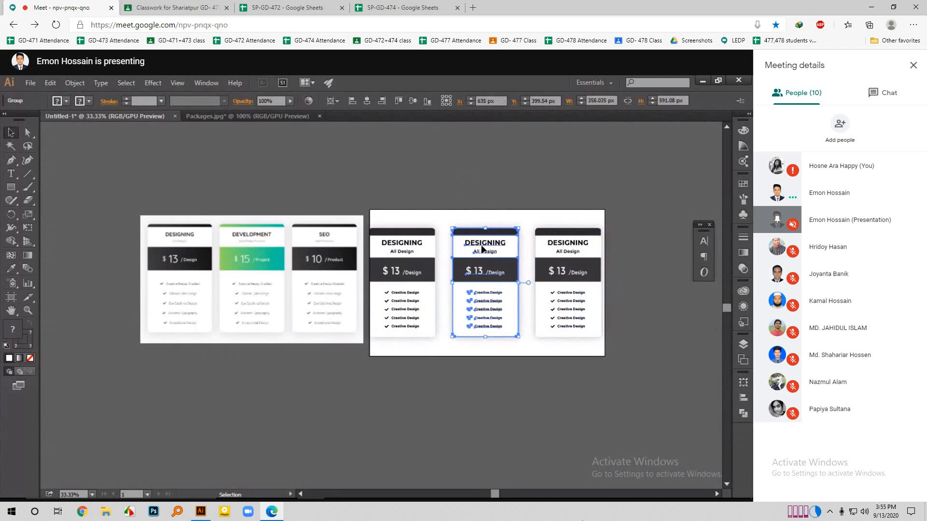
pyautogui.press('Left')
pyautogui.press('Left')
pyautogui.press('Left')
pyautogui.press('Left')
pyautogui.press('Left')
pyautogui.press('Left')
pyautogui.press('Left')
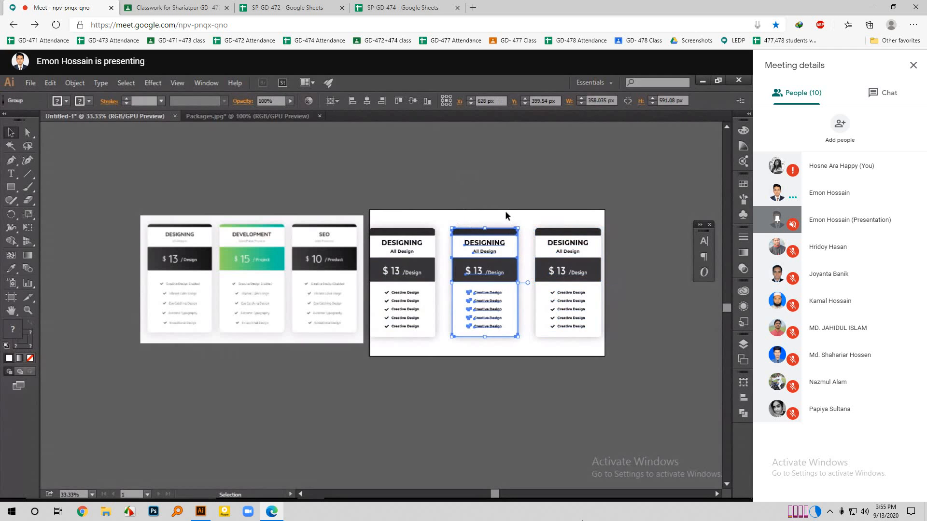
pyautogui.click(505, 210)
# Nudge the first card right, away from the artboard's left edge, to leave a small margin.
pyautogui.click(406, 243)
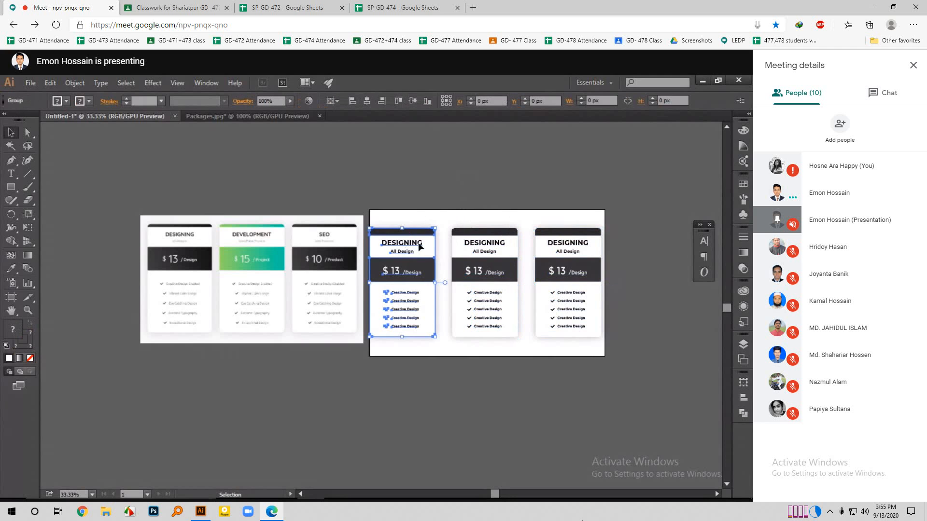
pyautogui.press('Right')
pyautogui.press('Right')
pyautogui.press('Right')
pyautogui.press('Right')
pyautogui.press('Right')
pyautogui.press('Right')
pyautogui.press('Right')
pyautogui.press('Right')
pyautogui.press('Right')
pyautogui.press('Right')
pyautogui.press('Right')
pyautogui.press('Right')
pyautogui.press('Right')
pyautogui.press('Right')
pyautogui.press('Right')
pyautogui.press('Right')
pyautogui.press('Right')
pyautogui.press('Right')
pyautogui.press('Right')
pyautogui.press('Right')
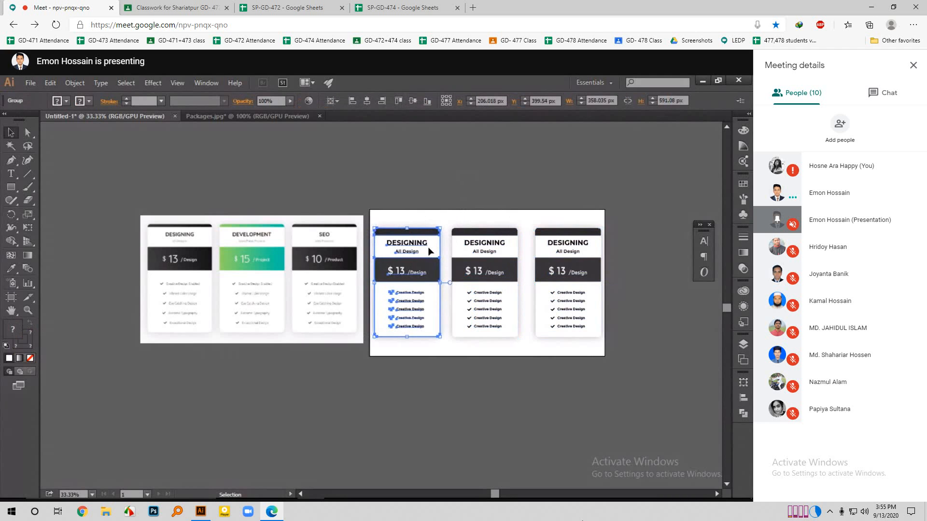
pyautogui.press('Right')
pyautogui.press('Right')
pyautogui.press('Right')
pyautogui.press('Right')
pyautogui.press('Right')
pyautogui.press('Right')
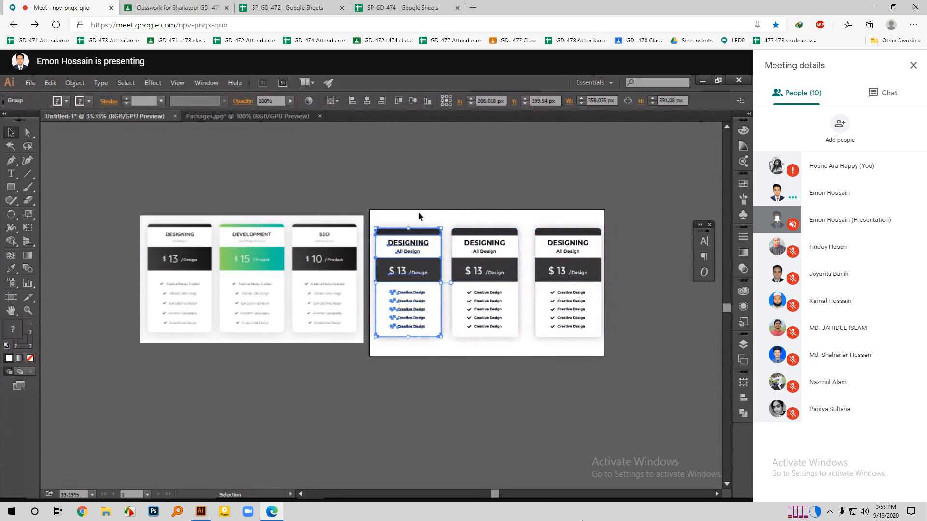
# Distribute the three cards horizontally by their left edges relative to the selection, undoing the attempt made relative to the artboard.
pyautogui.moveTo(418, 212); pyautogui.dragTo(572, 300)
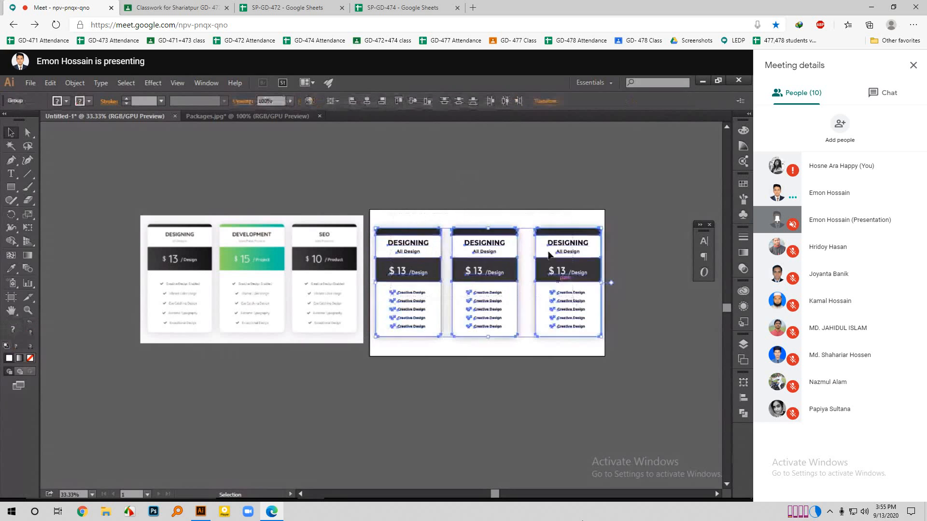
pyautogui.click(490, 101)
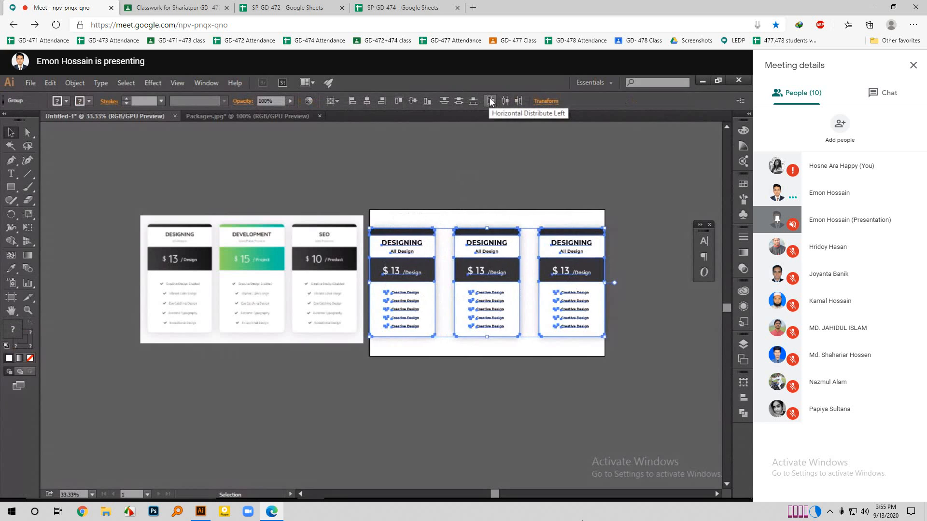
pyautogui.hotkey('ctrl', 'z')
pyautogui.click(333, 100)
pyautogui.click(343, 112)
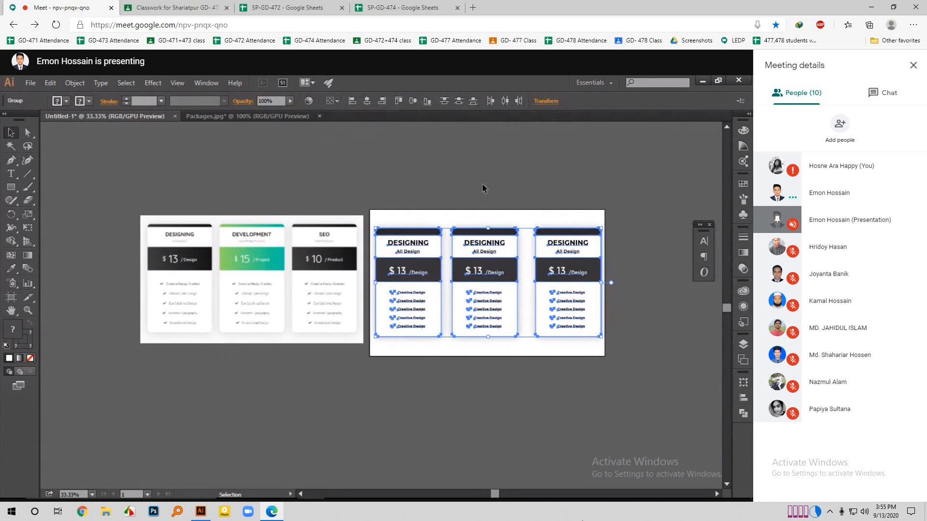
pyautogui.click(494, 101)
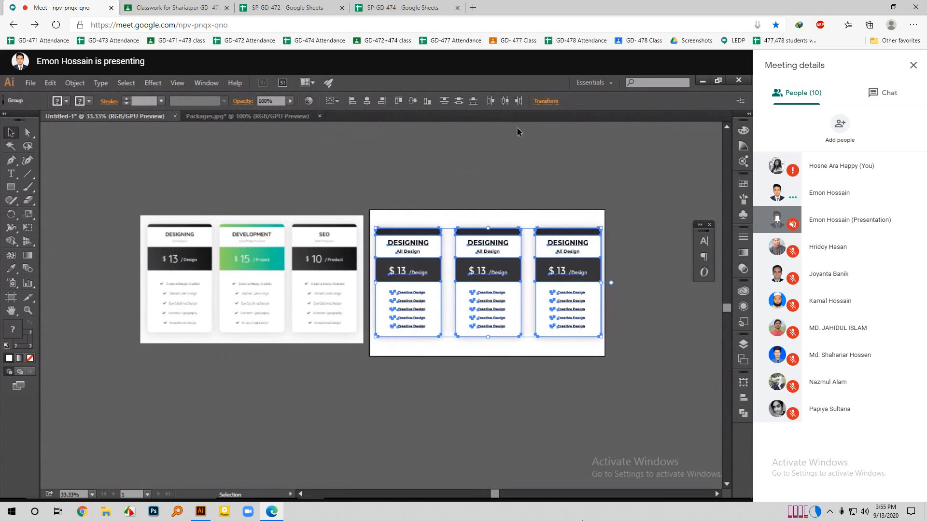
pyautogui.click(641, 187)
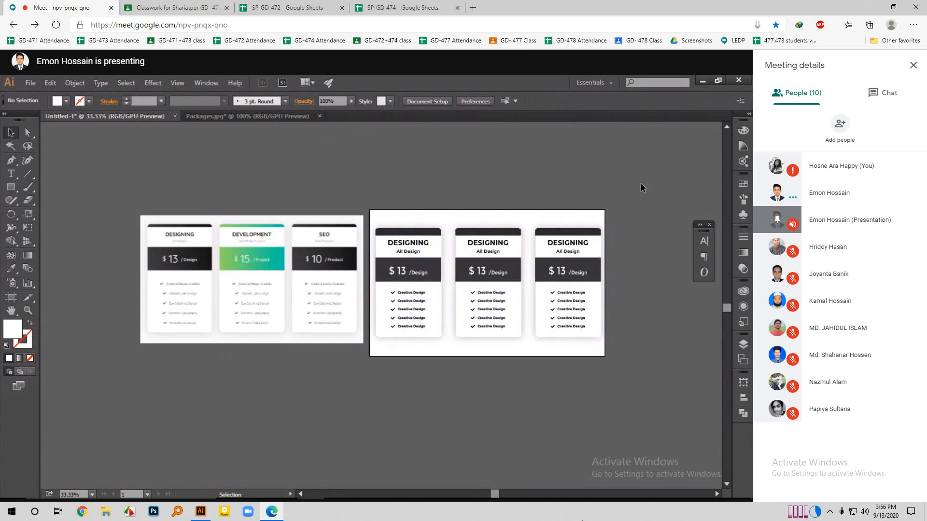
# Ungroup the middle pricing card so its background and contents can be selected separately.
pyautogui.scroll(1, 481, 235)
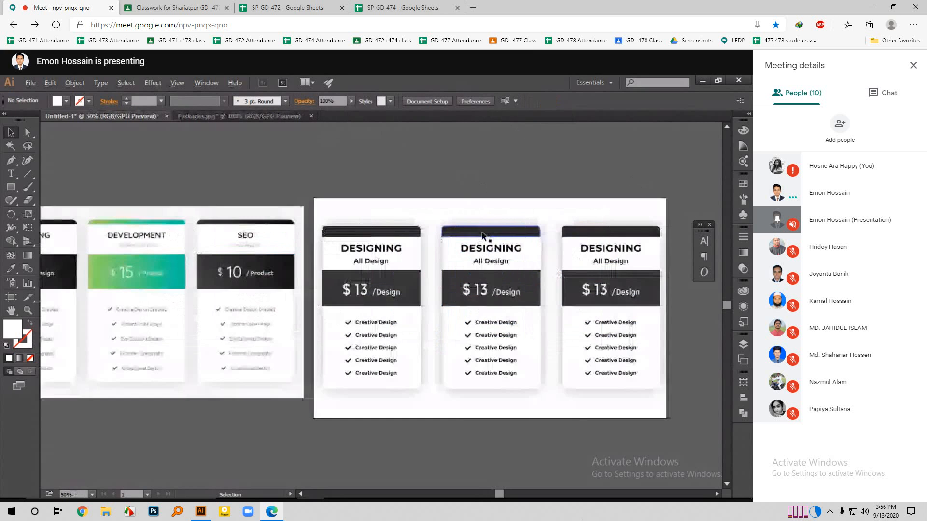
pyautogui.click(481, 235)
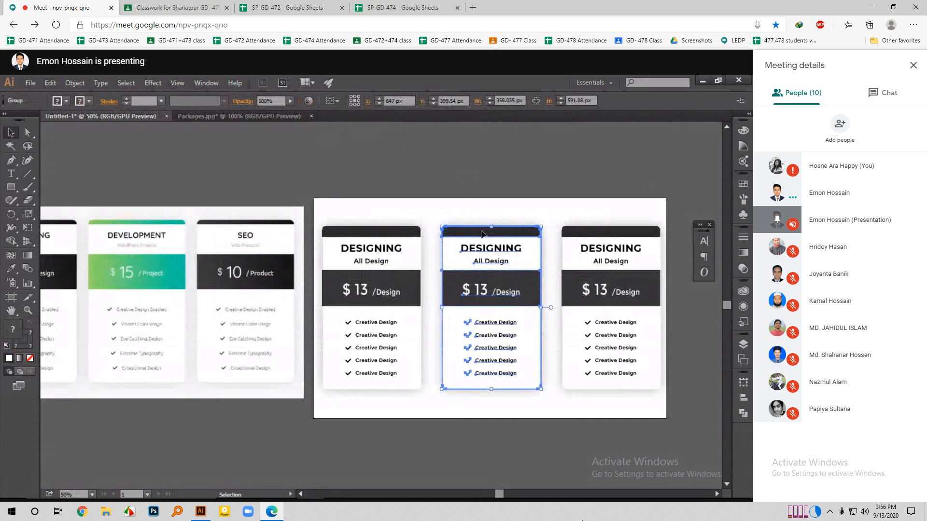
pyautogui.rightClick(481, 235)
pyautogui.click(506, 294)
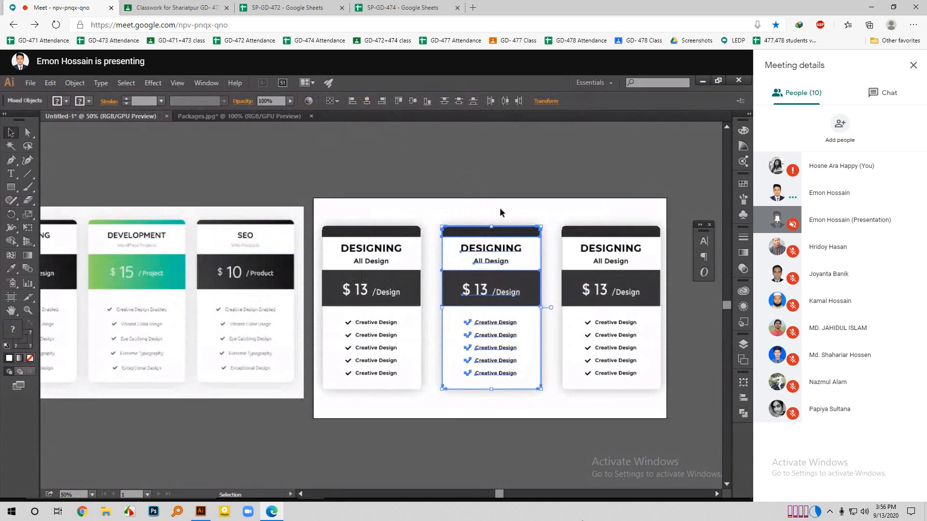
pyautogui.rightClick(503, 283)
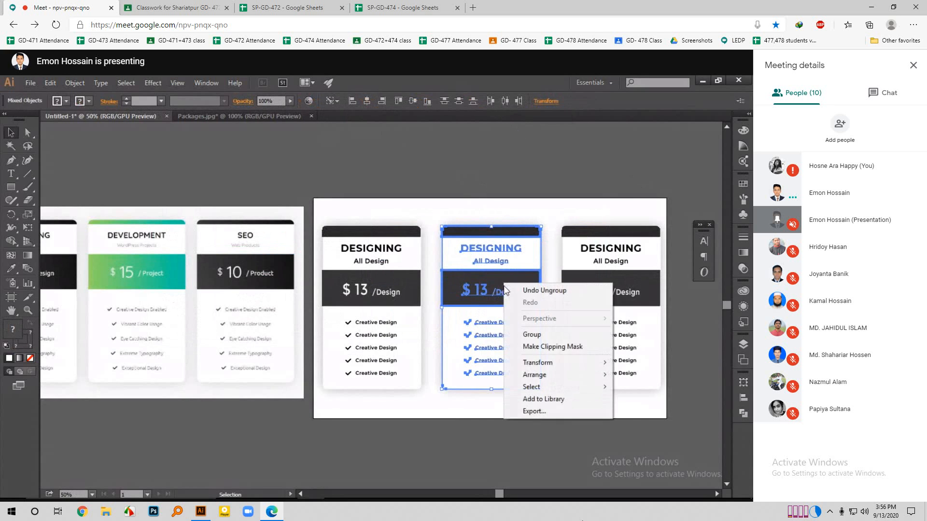
pyautogui.click(543, 290)
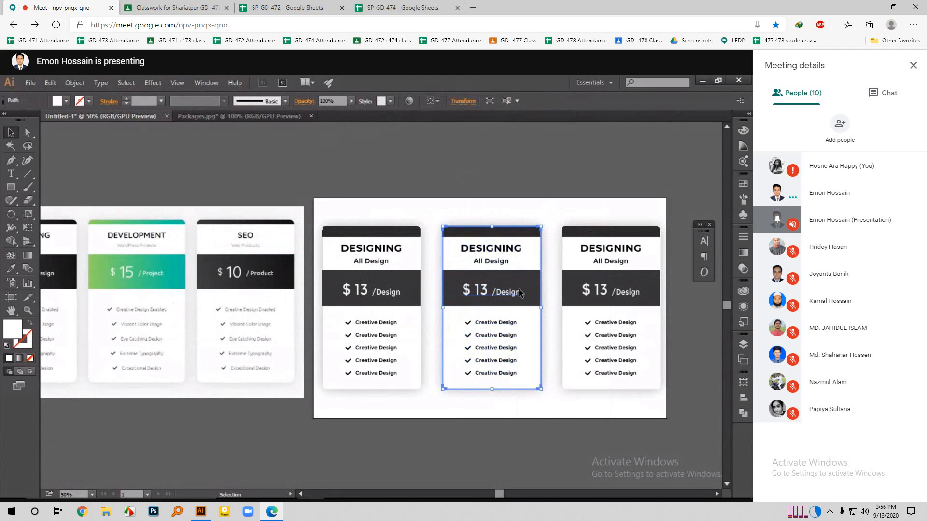
pyautogui.click(563, 328)
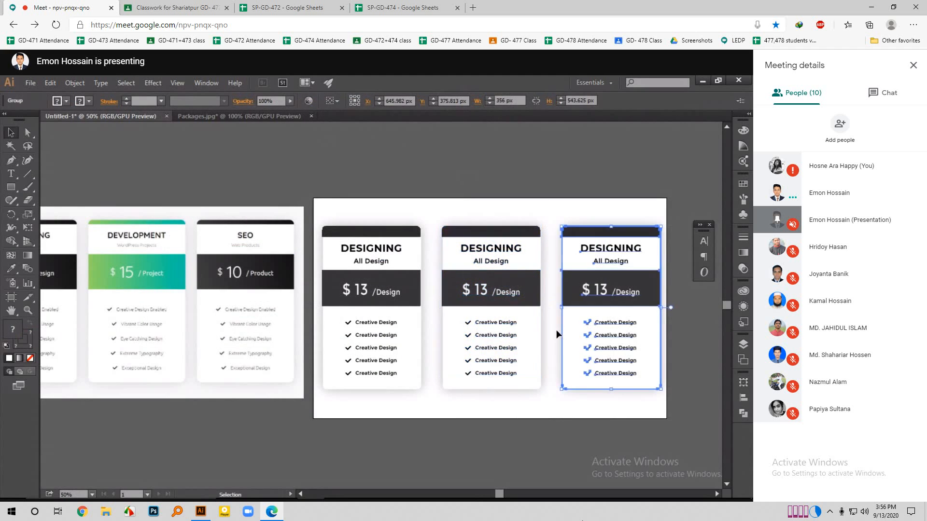
# Ungroup the nested group of contents in the middle card and select its dark top bar.
pyautogui.click(531, 307)
pyautogui.rightClick(506, 263)
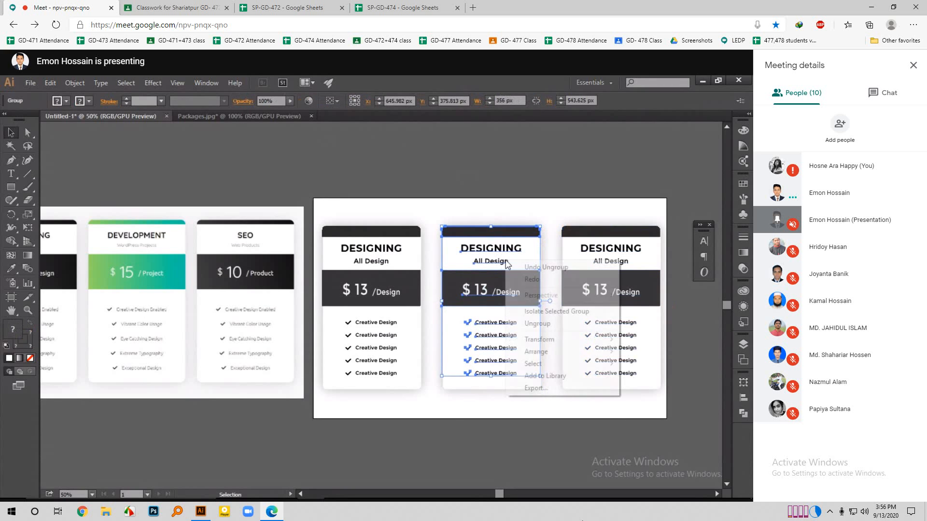
pyautogui.click(538, 323)
pyautogui.click(512, 221)
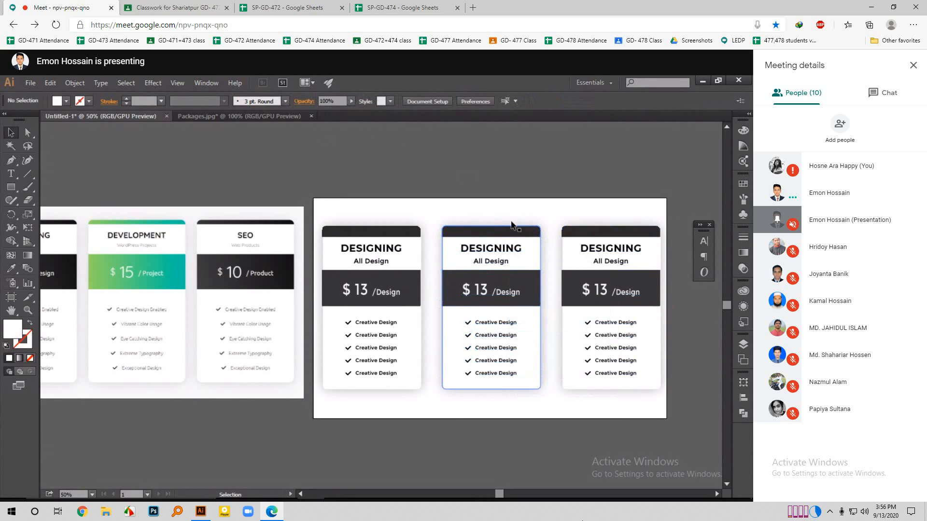
pyautogui.click(513, 228)
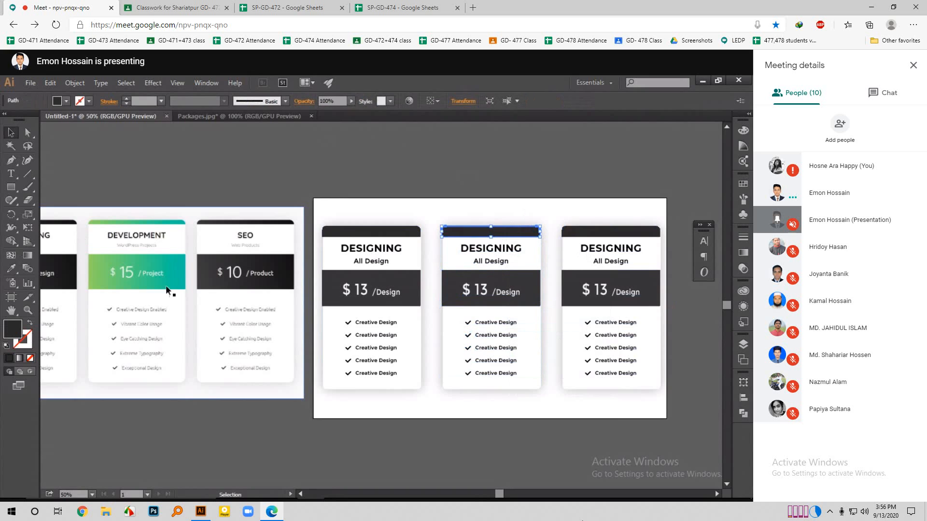
# Apply a linear gradient to the middle card's header bar and sample its first stop from the light-green start of the DEVELOPMENT header.
pyautogui.press('i')
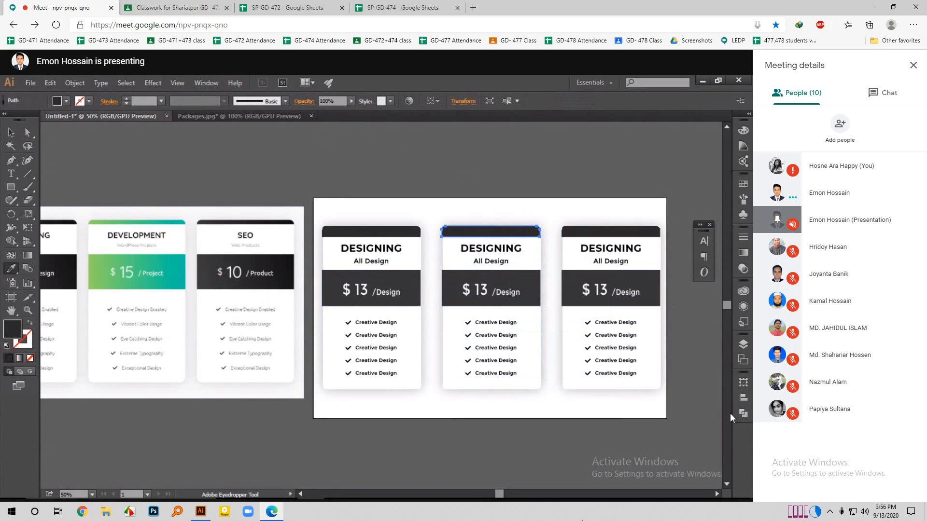
pyautogui.click(745, 254)
pyautogui.click(638, 305)
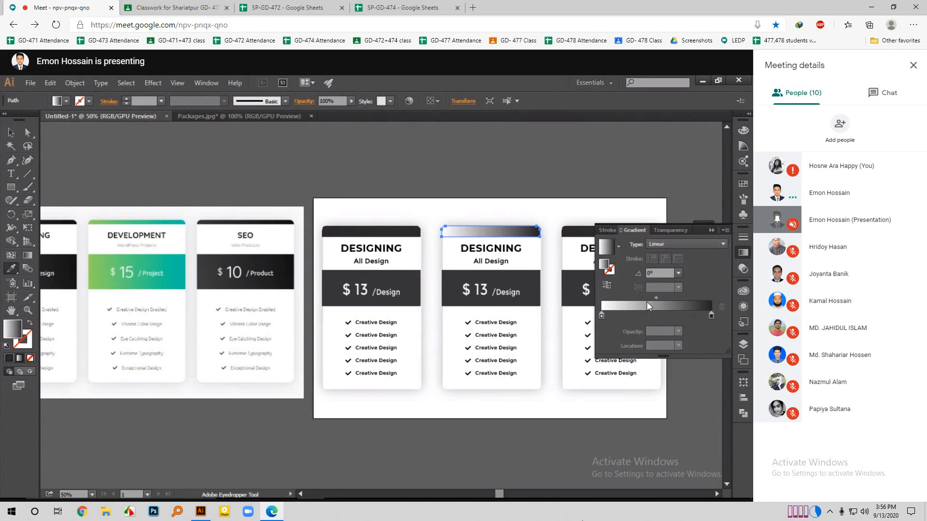
pyautogui.doubleClick(601, 316)
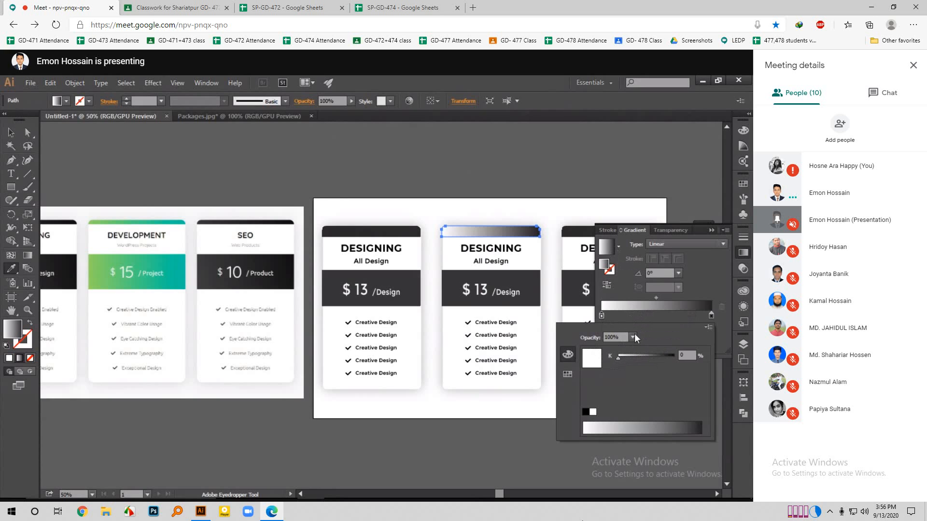
pyautogui.click(708, 327)
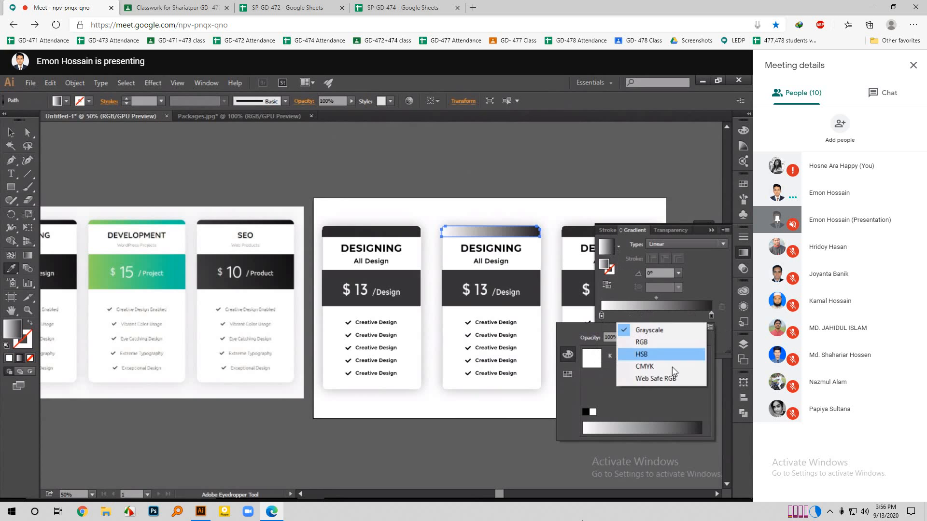
pyautogui.click(638, 354)
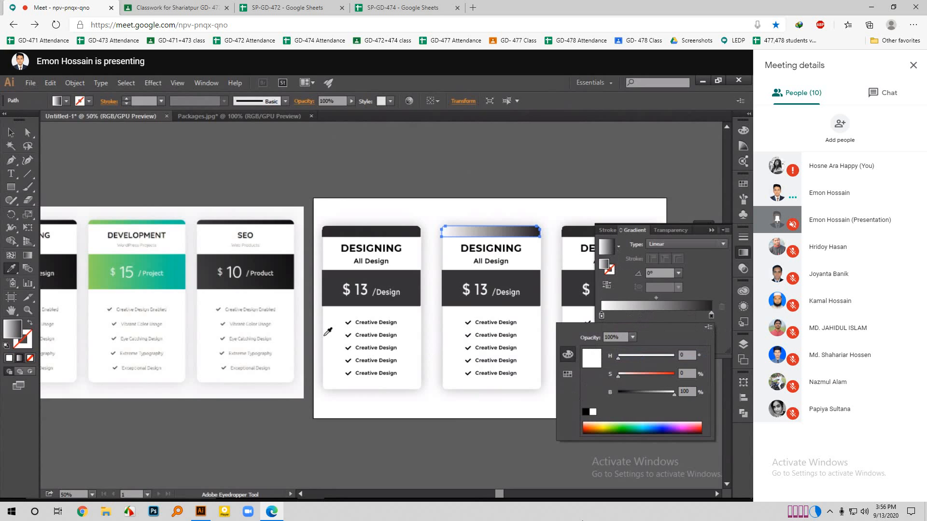
pyautogui.click(95, 219)
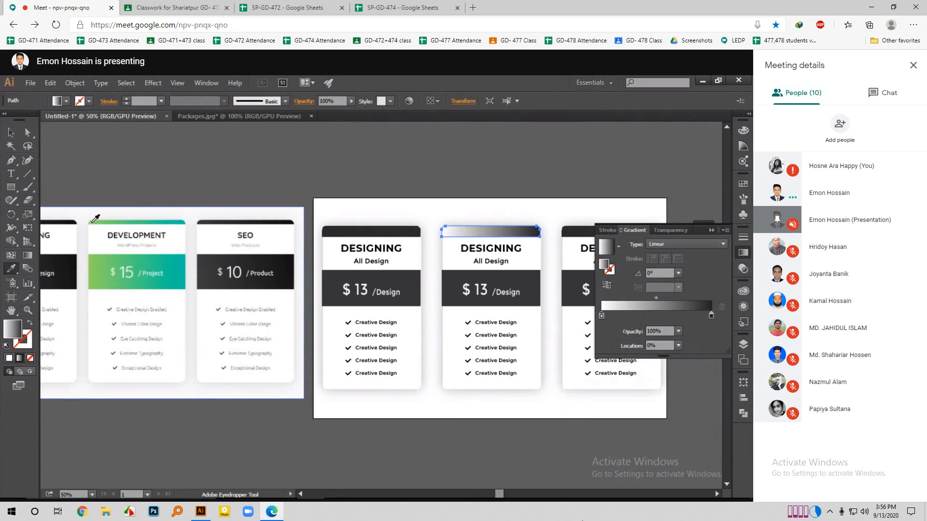
pyautogui.keyDown('shift'); pyautogui.click(95, 218); pyautogui.keyUp('shift')
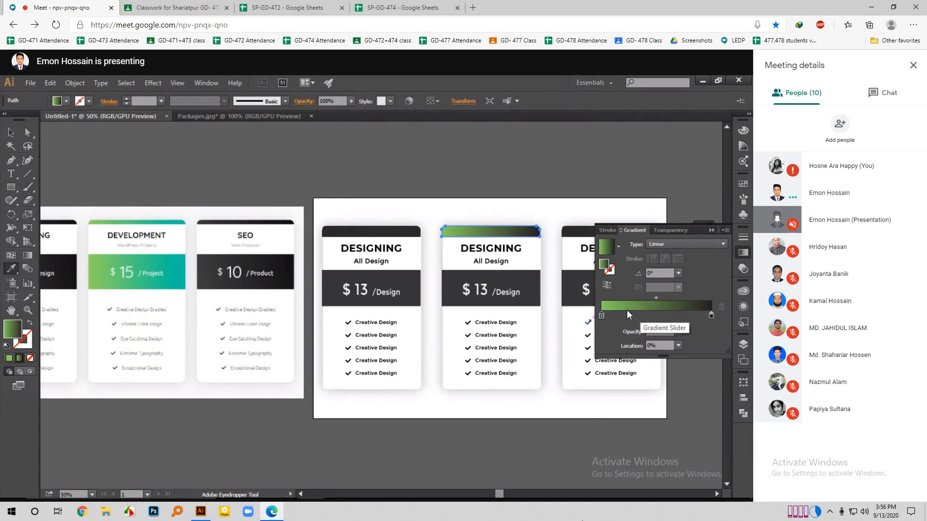
# Add a gradient stop at 33% to the middle card's header bar and sample its green from the middle of the DEVELOPMENT header.
pyautogui.click(627, 311)
pyautogui.moveTo(630, 313); pyautogui.dragTo(601, 313)
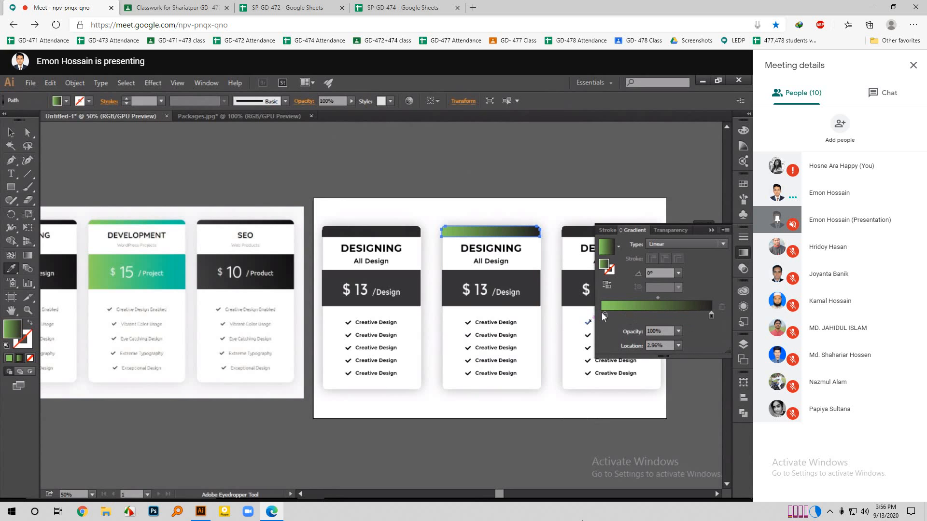
pyautogui.click(644, 316)
pyautogui.moveTo(643, 317); pyautogui.dragTo(637, 315)
pyautogui.doubleClick(638, 315)
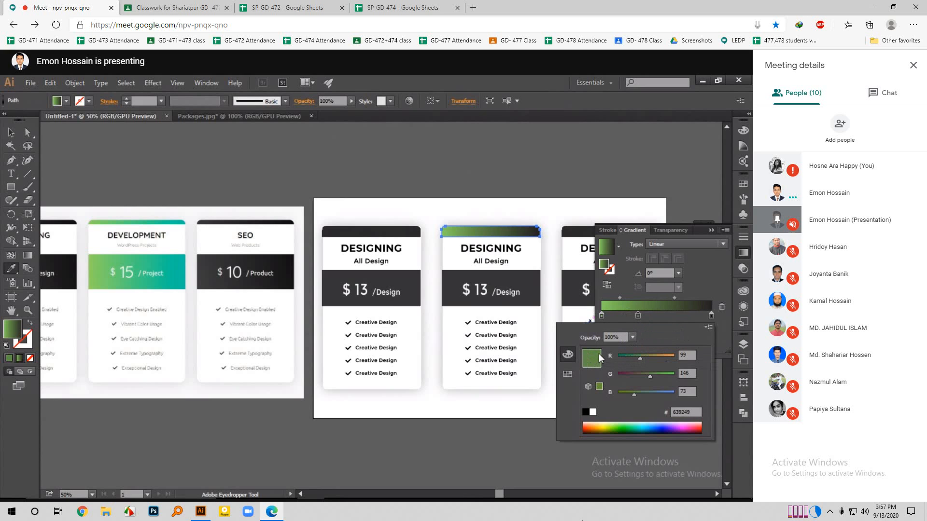
pyautogui.click(132, 222)
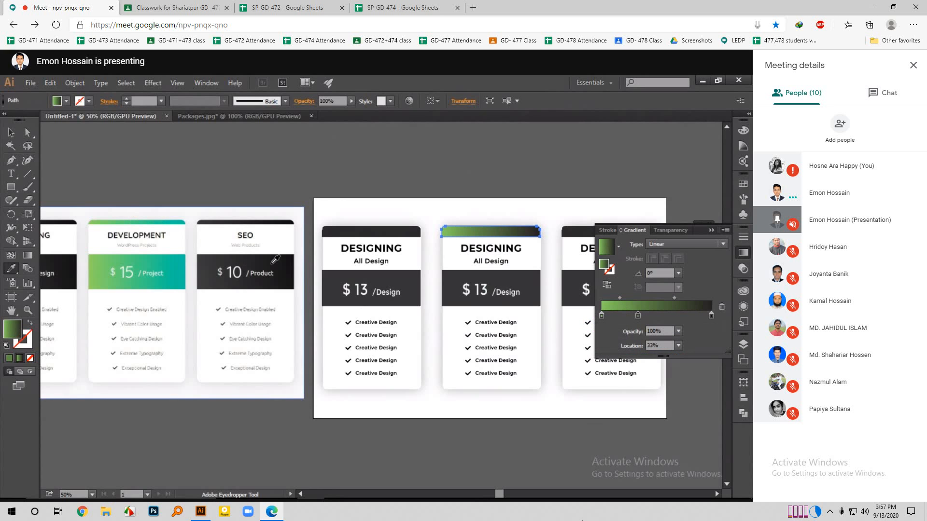
pyautogui.click(127, 222)
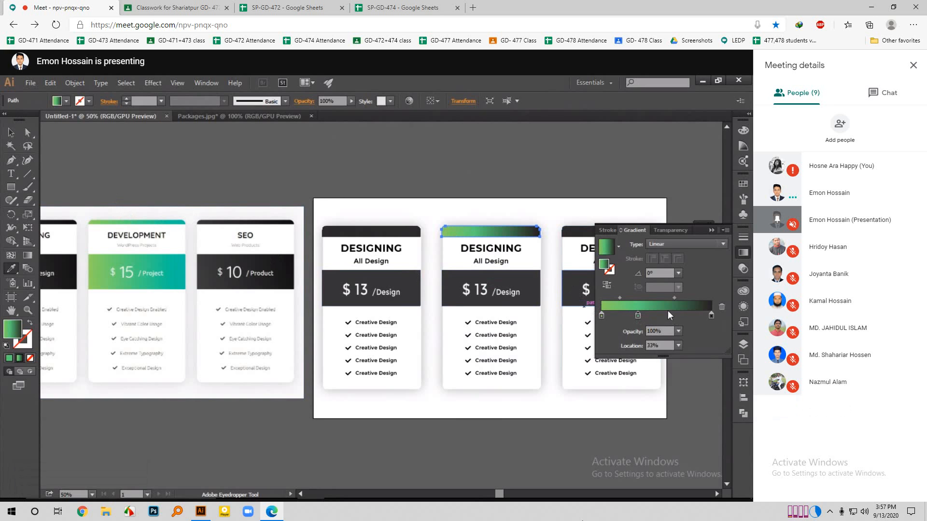
# Recolour the last gradient stop of the middle card's header bar with the teal sampled from the end of the DEVELOPMENT header.
pyautogui.click(710, 316)
pyautogui.doubleClick(711, 316)
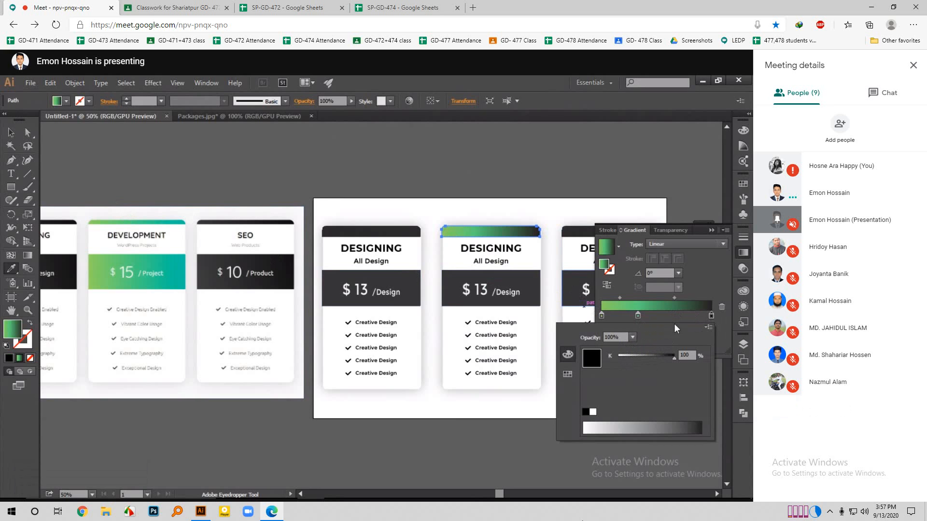
pyautogui.click(183, 218)
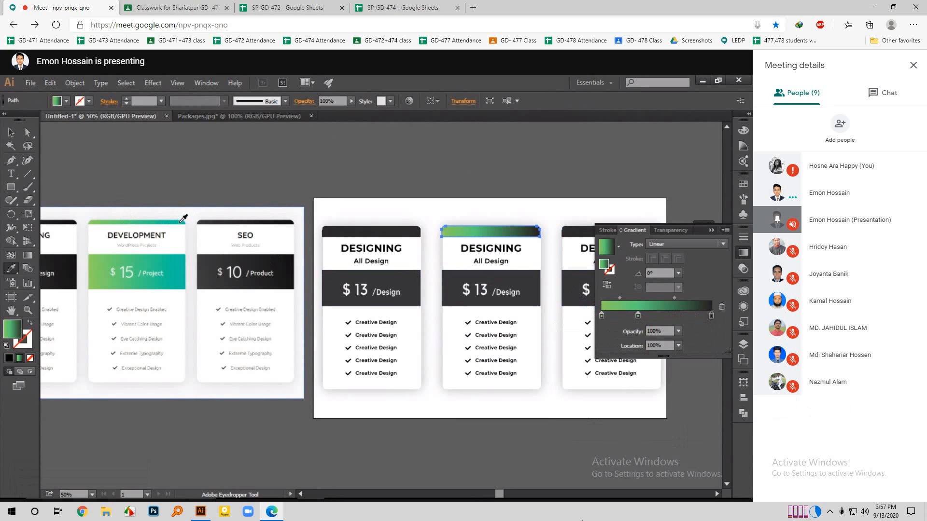
pyautogui.click(180, 217)
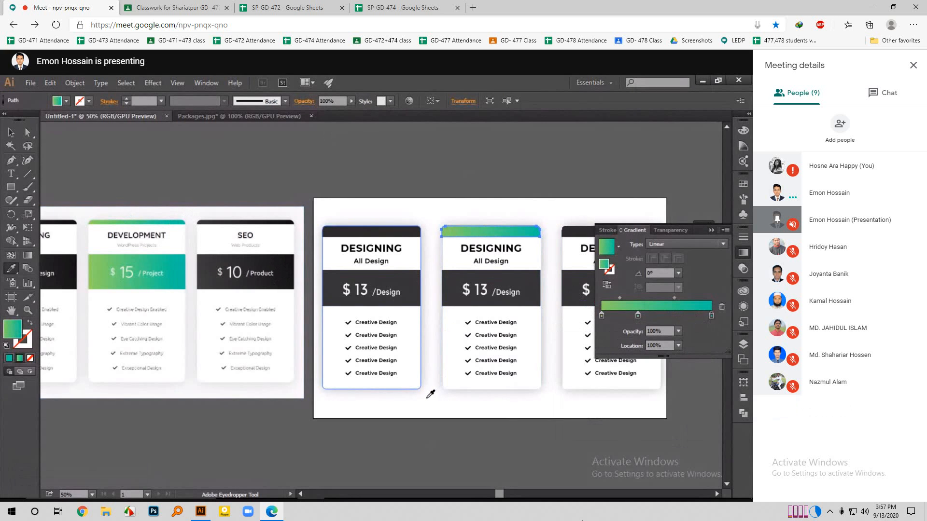
pyautogui.click(708, 229)
pyautogui.press('v')
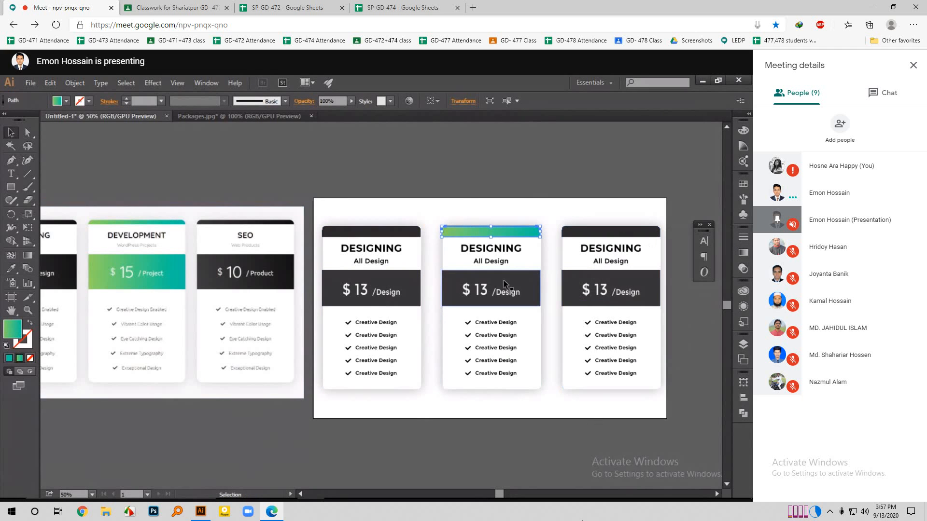
# Ungroup the middle card's price band and fill its rectangle with the same green-to-teal gradient.
pyautogui.click(529, 277)
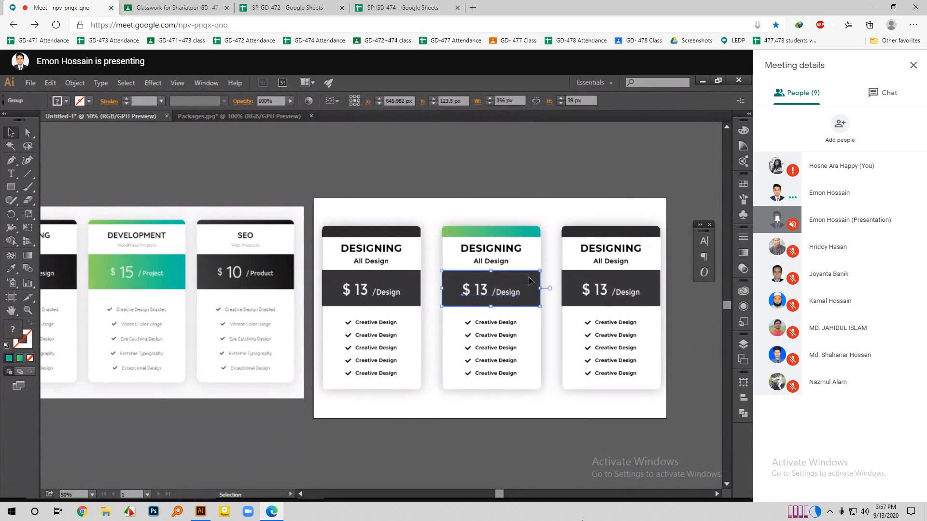
pyautogui.rightClick(500, 294)
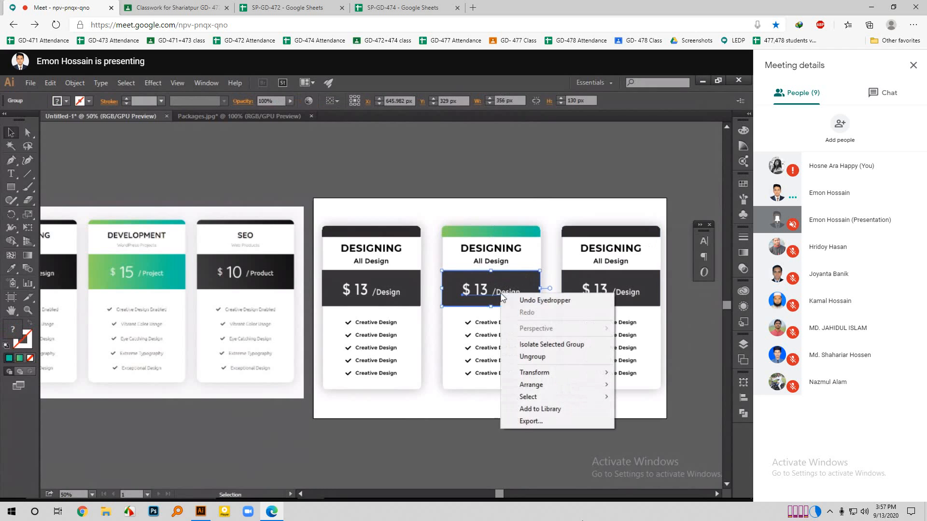
pyautogui.click(533, 357)
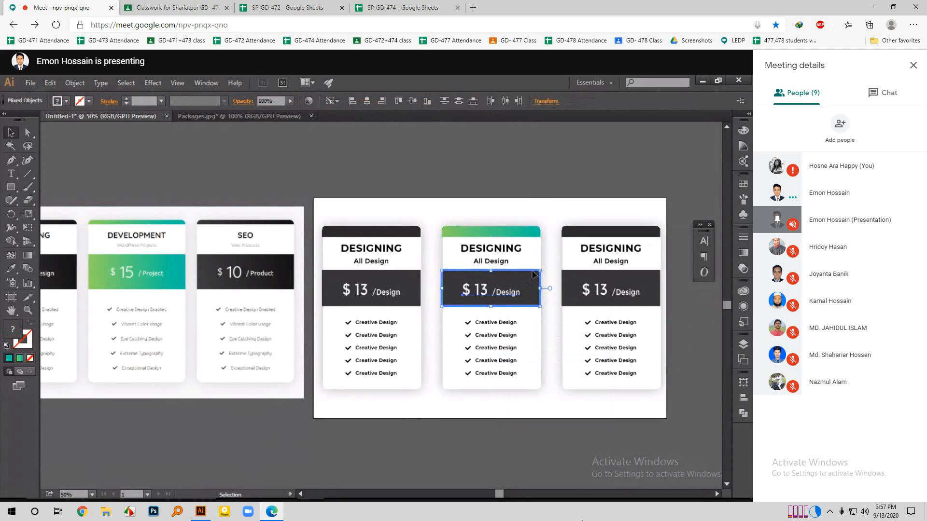
pyautogui.click(530, 281)
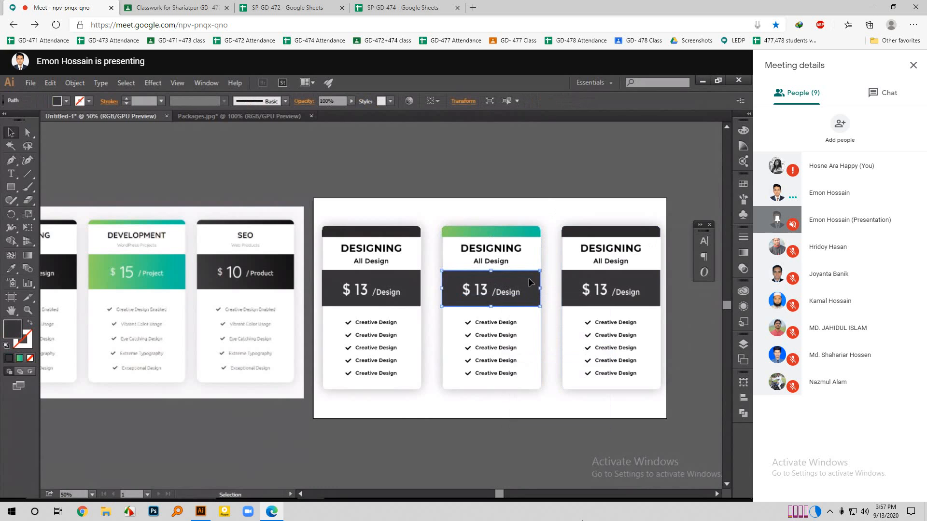
pyautogui.click(743, 252)
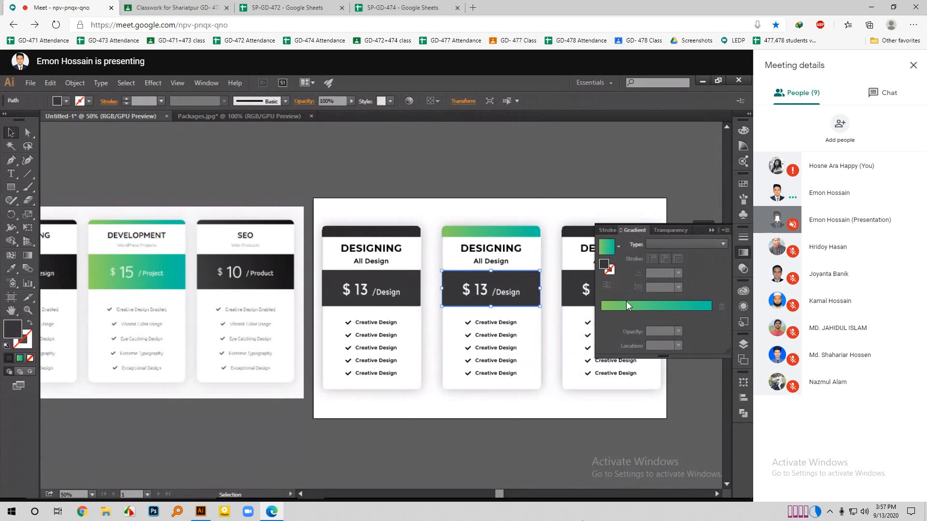
pyautogui.click(608, 248)
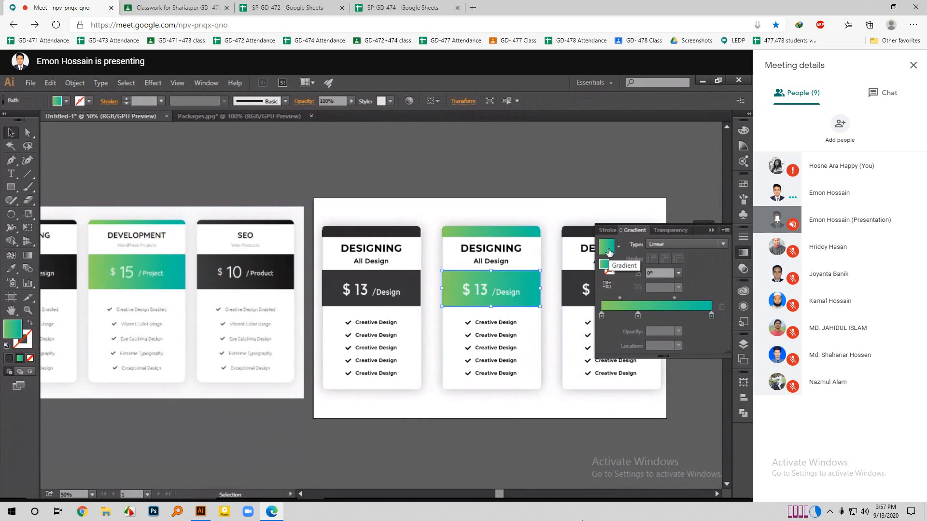
pyautogui.click(577, 176)
pyautogui.click(708, 231)
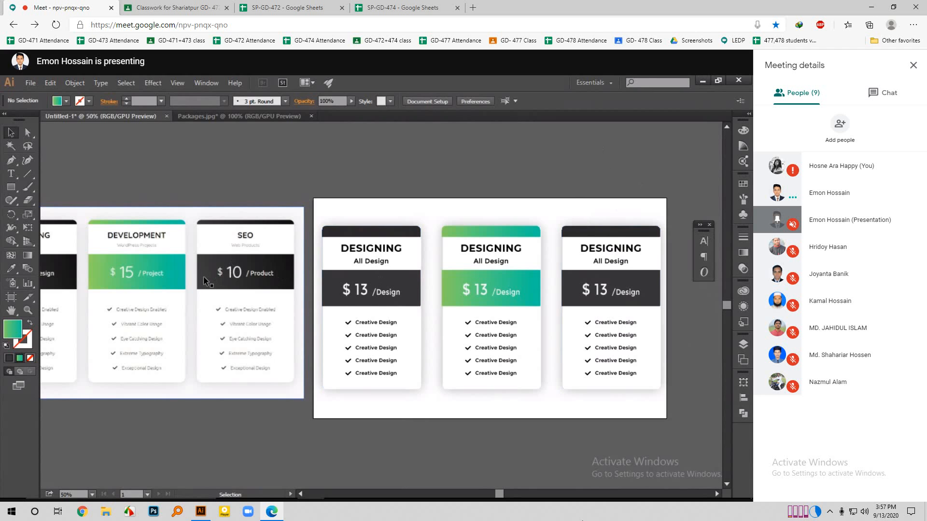
# Ungroup the third card, its nested content group and its price band into separate objects.
pyautogui.click(584, 280)
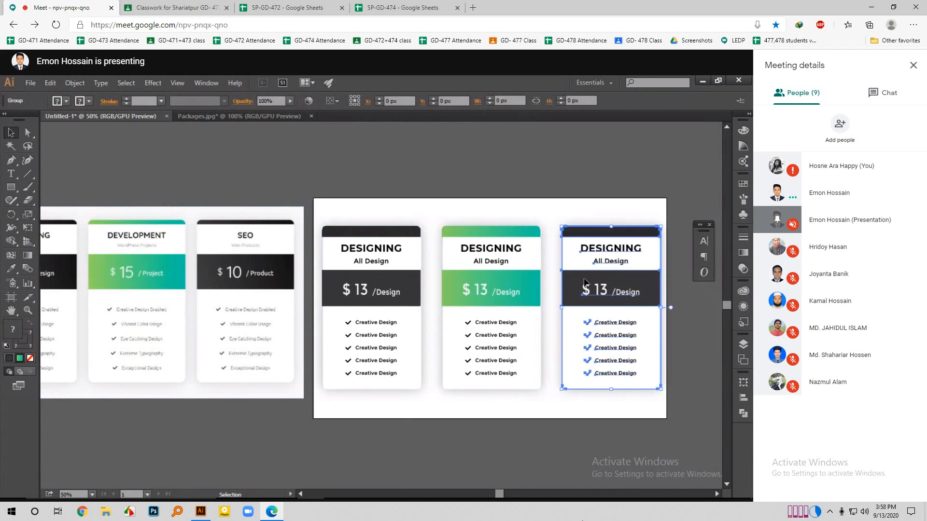
pyautogui.rightClick(584, 282)
pyautogui.click(620, 331)
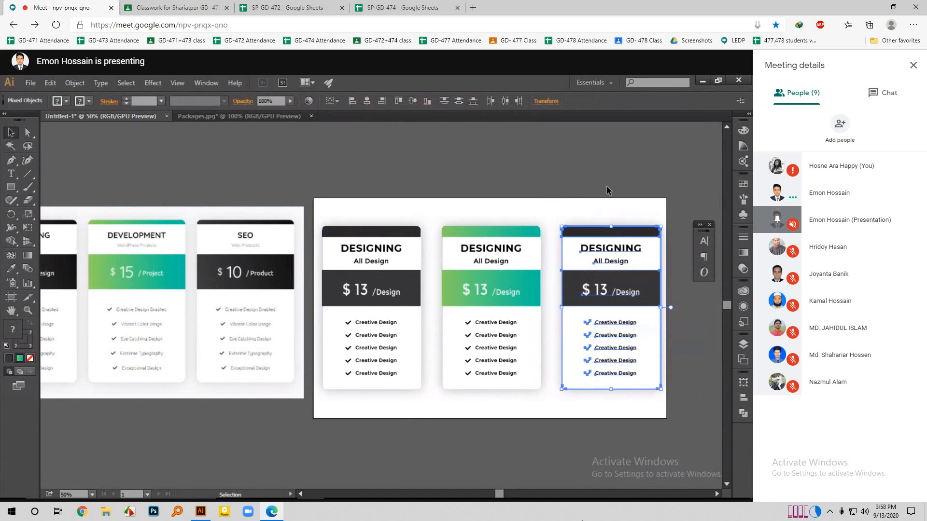
pyautogui.click(589, 253)
pyautogui.rightClick(591, 250)
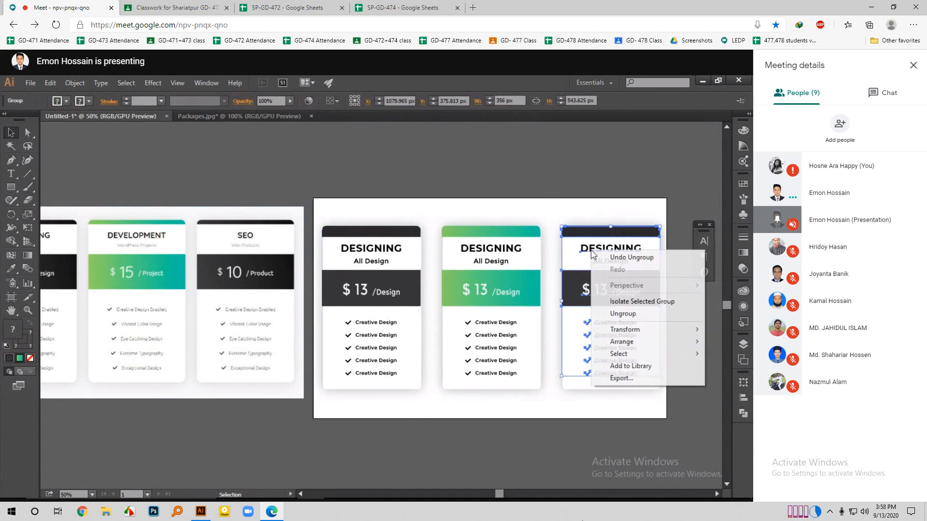
pyautogui.click(628, 314)
pyautogui.click(622, 293)
pyautogui.rightClick(621, 292)
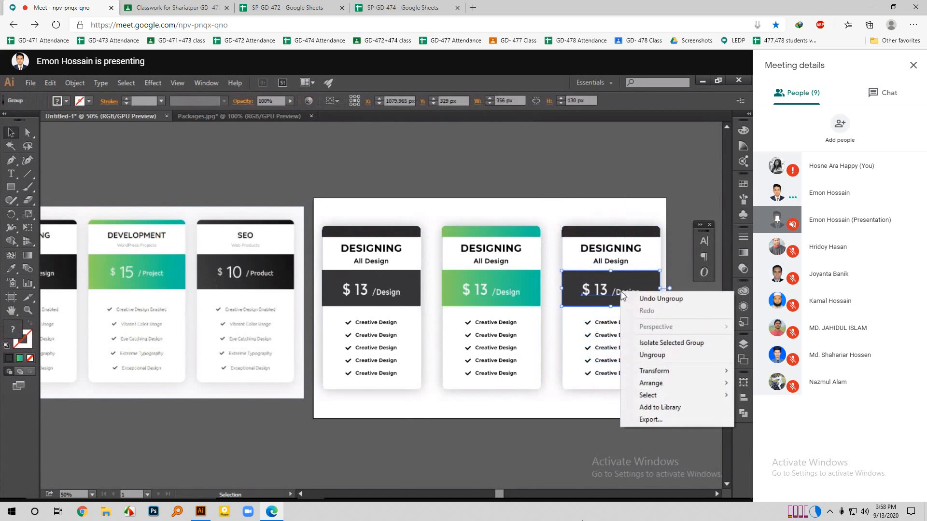
pyautogui.click(642, 359)
pyautogui.click(633, 171)
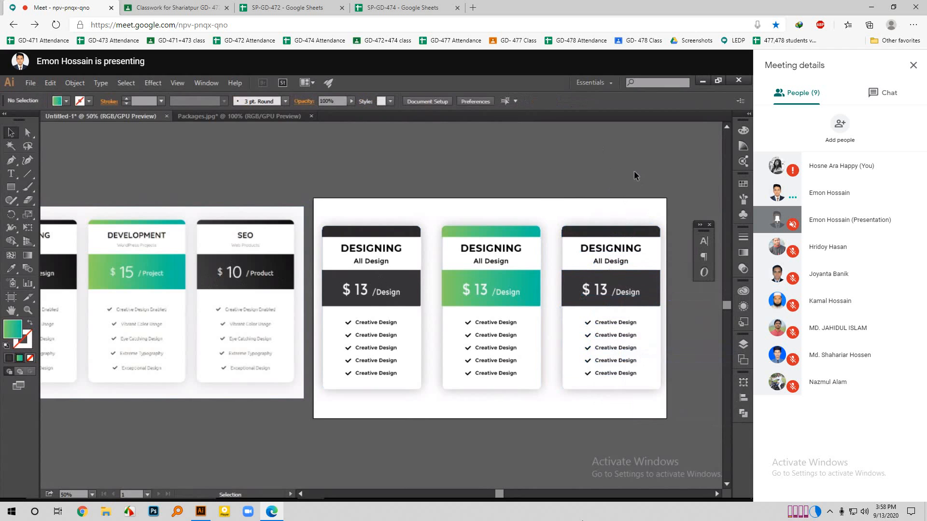
# Fill the third card's header bar with the green-to-teal gradient and move its middle stop to the 0% location.
pyautogui.click(606, 231)
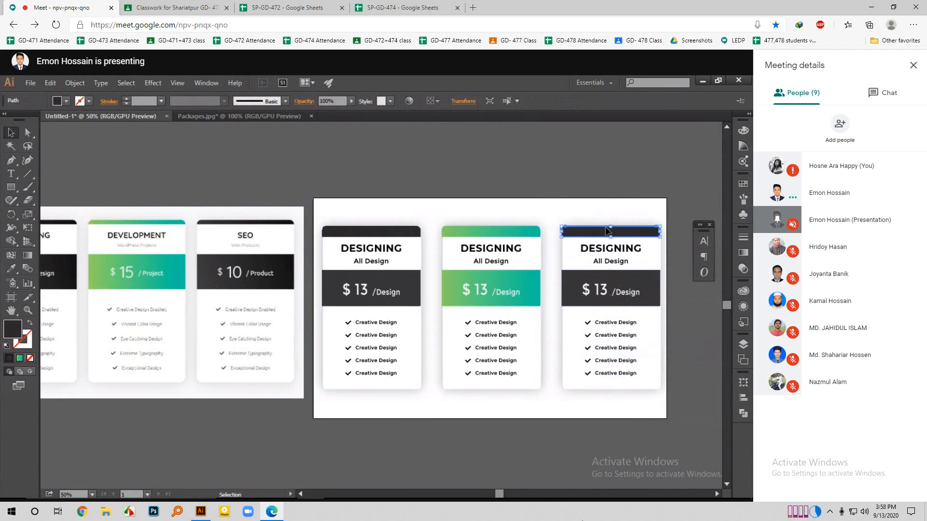
pyautogui.click(743, 253)
pyautogui.click(640, 306)
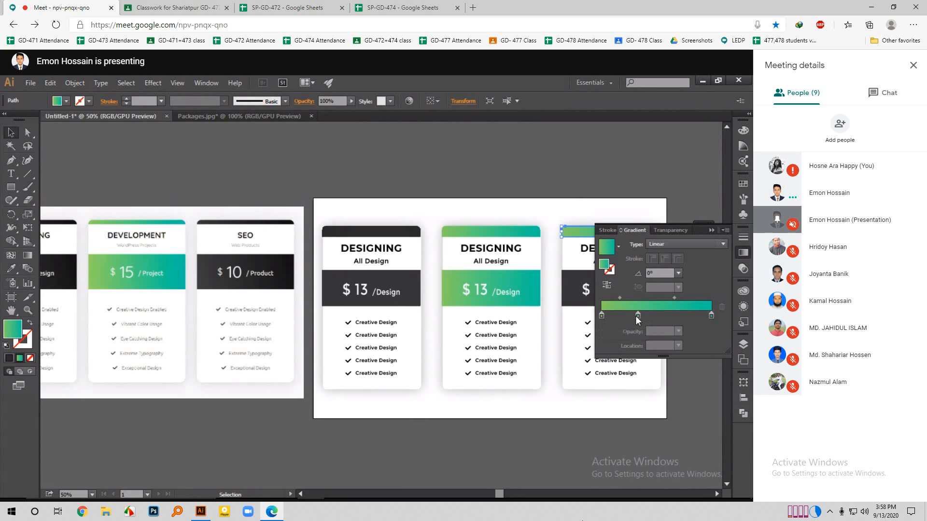
pyautogui.moveTo(637, 316); pyautogui.dragTo(602, 317)
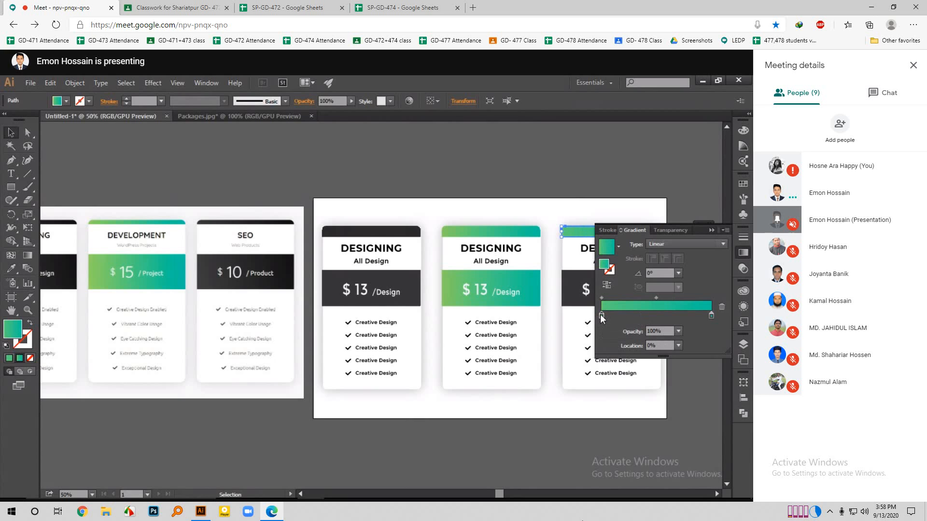
# Try switching the colour sliders of the first gradient stop on the third card's header bar to HSB.
pyautogui.doubleClick(600, 316)
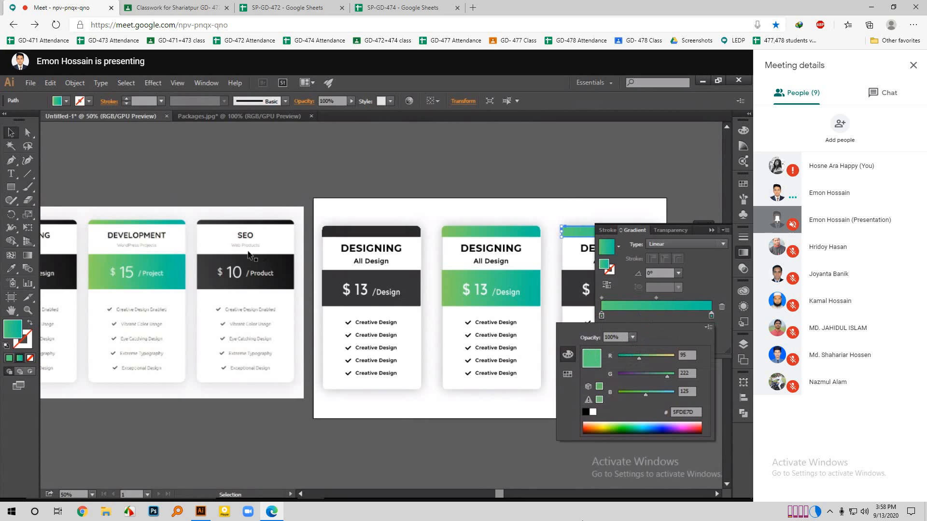
pyautogui.click(708, 327)
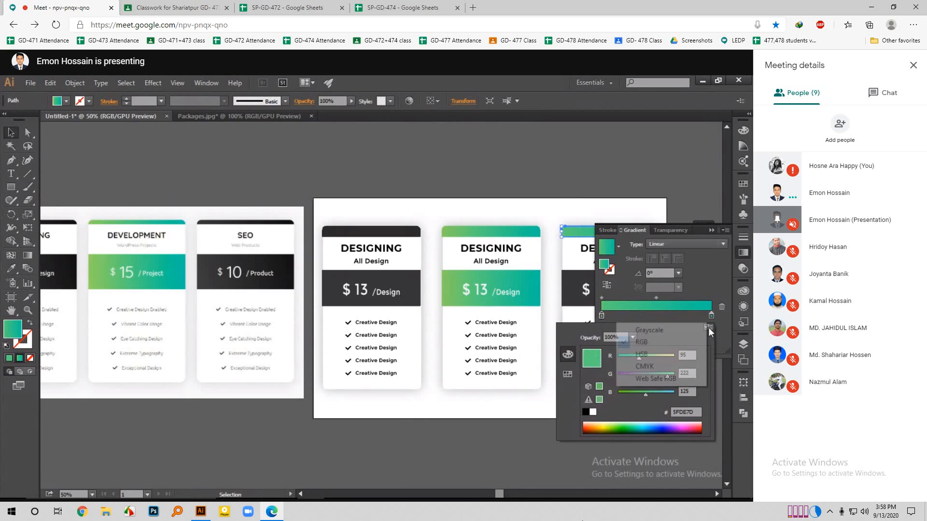
pyautogui.click(644, 354)
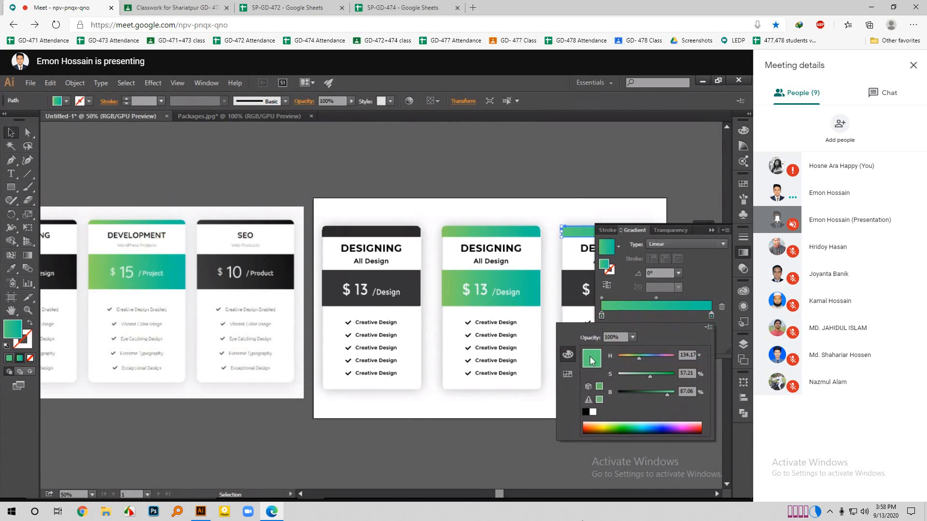
pyautogui.click(601, 314)
pyautogui.doubleClick(601, 314)
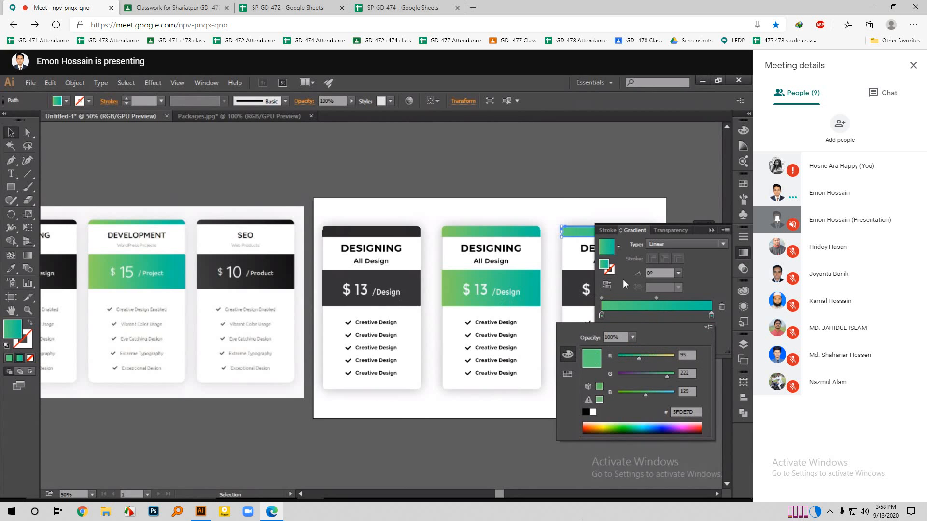
pyautogui.click(713, 231)
pyautogui.click(712, 230)
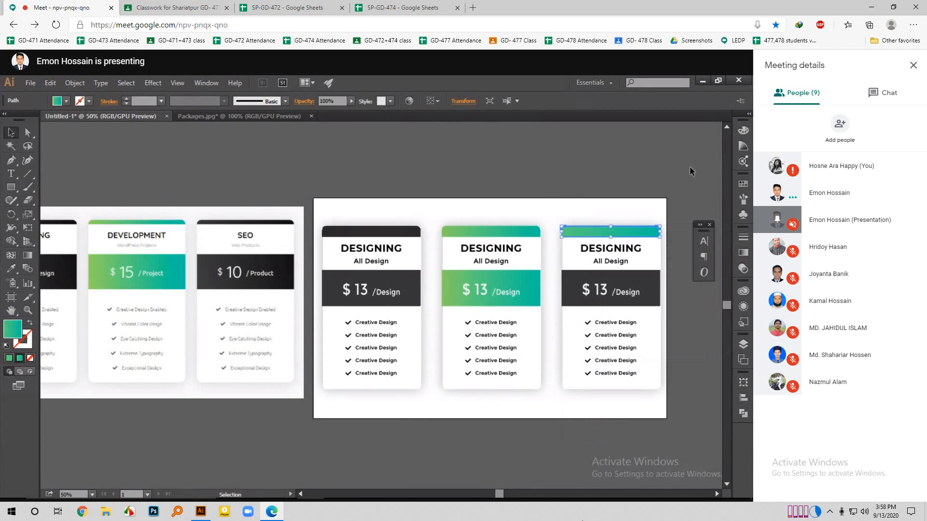
# Reselect the third card's header bar and move its gradient's middle stop to the 26.6% location.
pyautogui.click(691, 171)
pyautogui.click(620, 229)
pyautogui.doubleClick(622, 232)
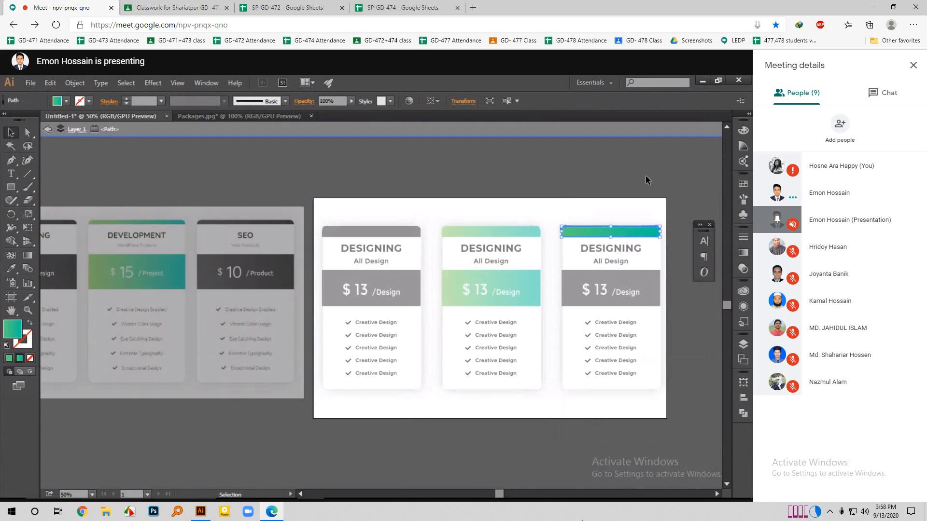
pyautogui.doubleClick(647, 178)
pyautogui.click(623, 231)
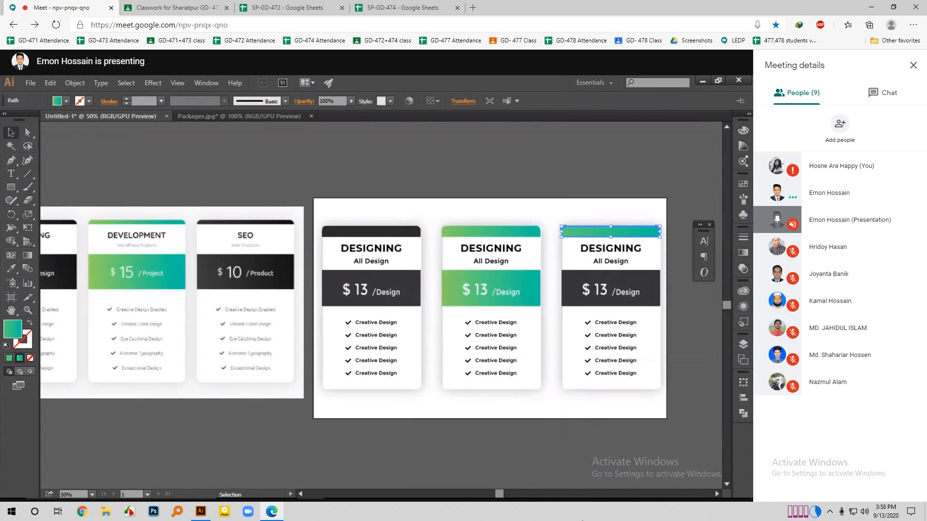
pyautogui.click(742, 252)
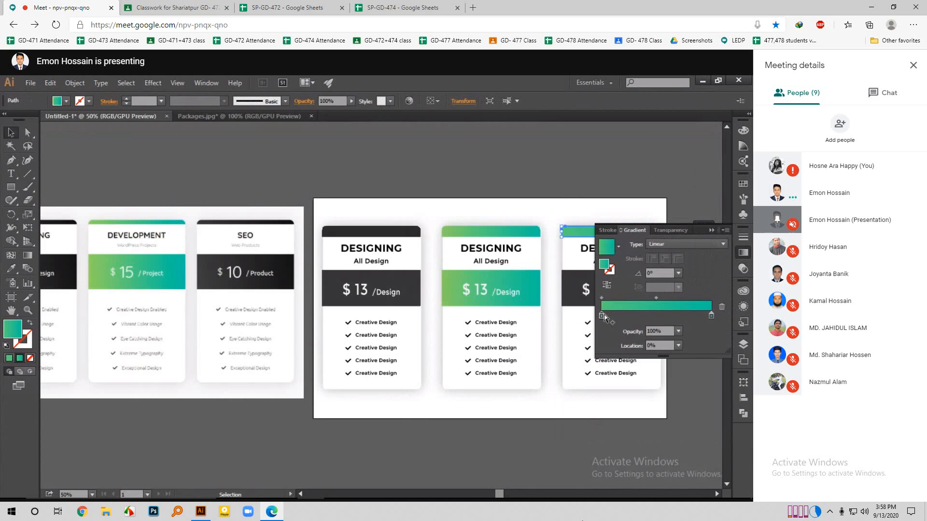
pyautogui.moveTo(601, 315); pyautogui.dragTo(630, 317)
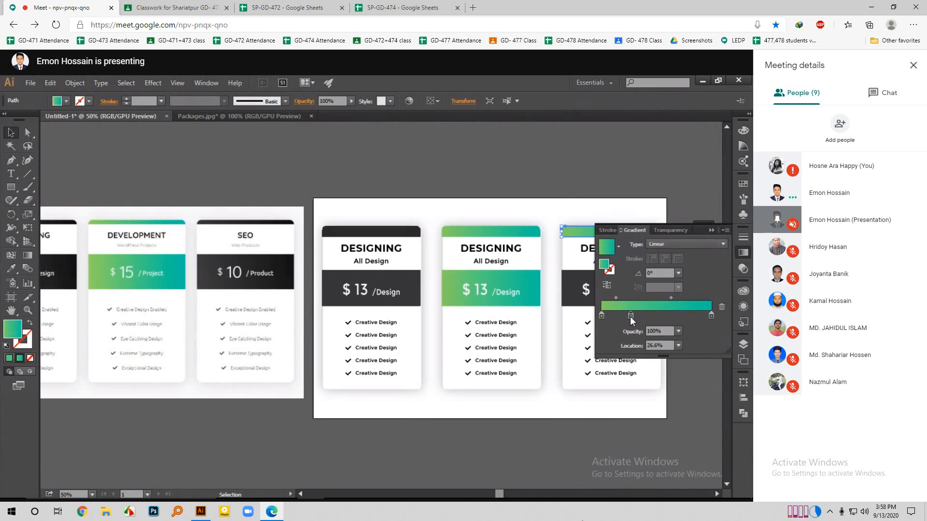
# Move the middle gradient stop of the third card's header bar to the 100% location.
pyautogui.hotkey('ctrl', 'shift', 'a')
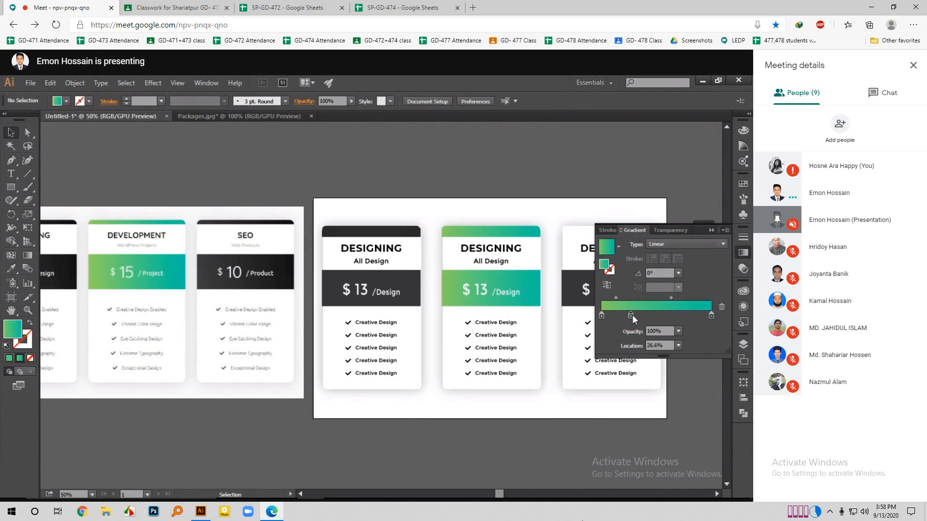
pyautogui.hotkey('ctrl', 'z')
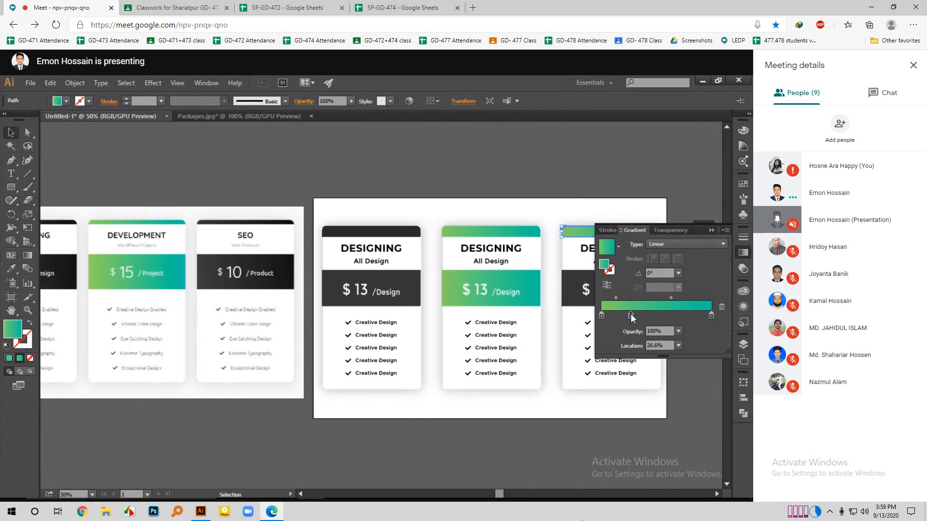
pyautogui.moveTo(630, 314); pyautogui.dragTo(745, 318)
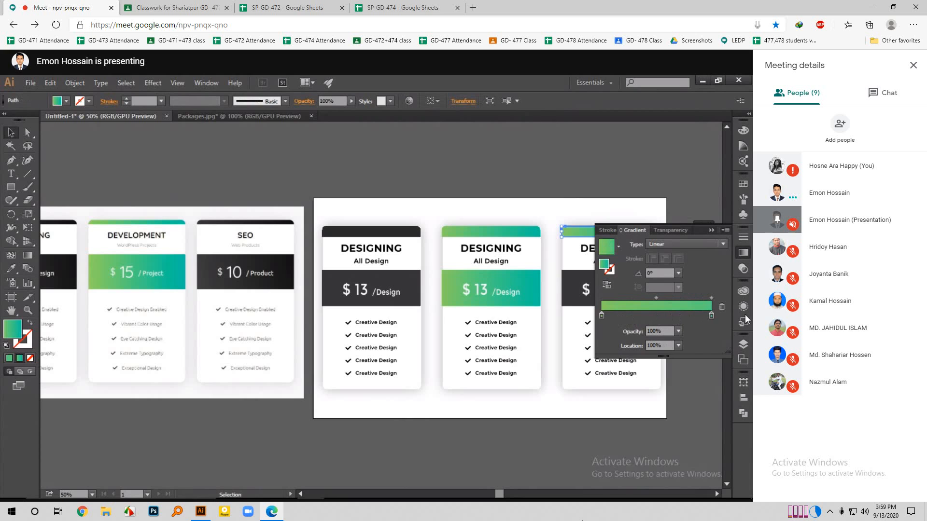
# Open the colour settings of the header gradient's first stop and switch the sliders from RGB to HSB.
pyautogui.doubleClick(602, 316)
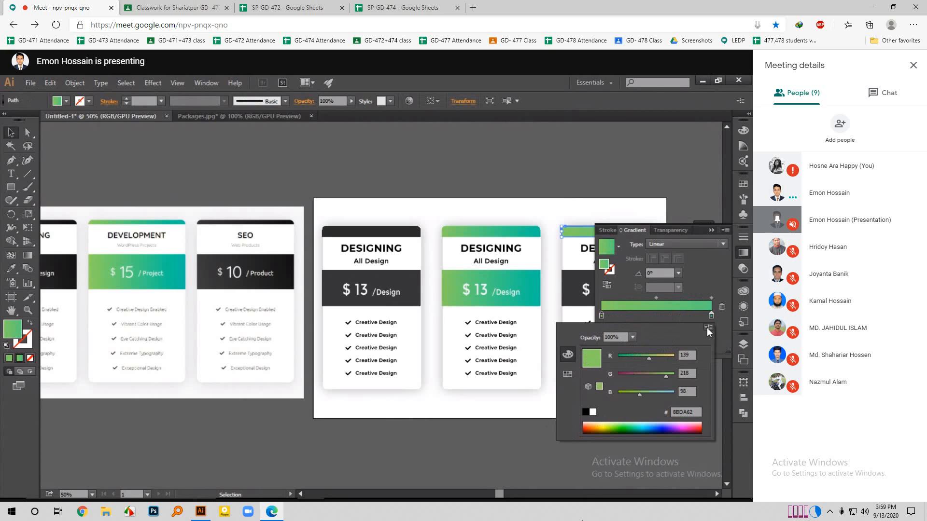
pyautogui.click(706, 328)
pyautogui.click(645, 354)
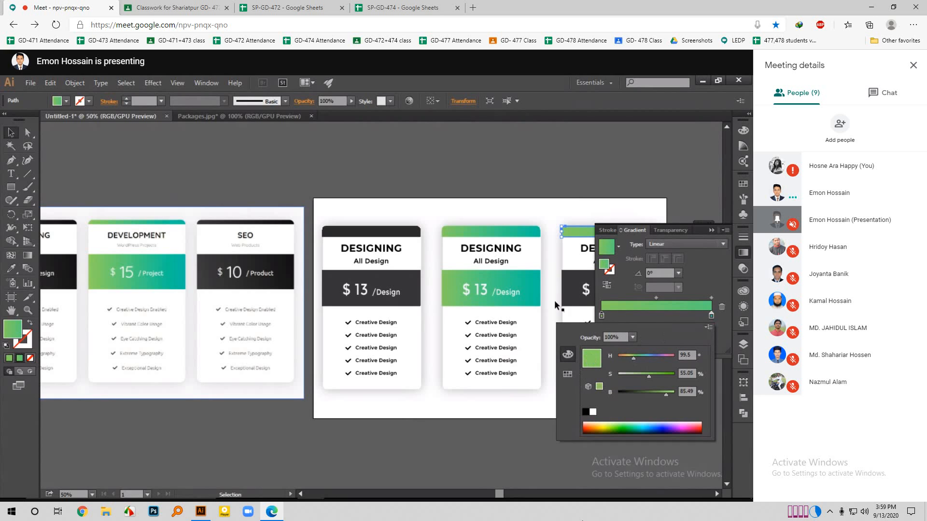
pyautogui.click(610, 249)
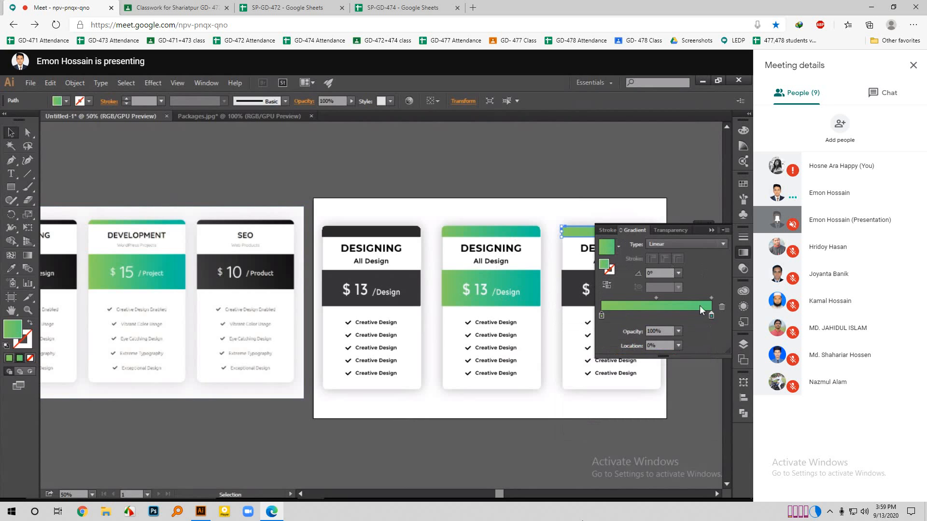
pyautogui.doubleClick(601, 315)
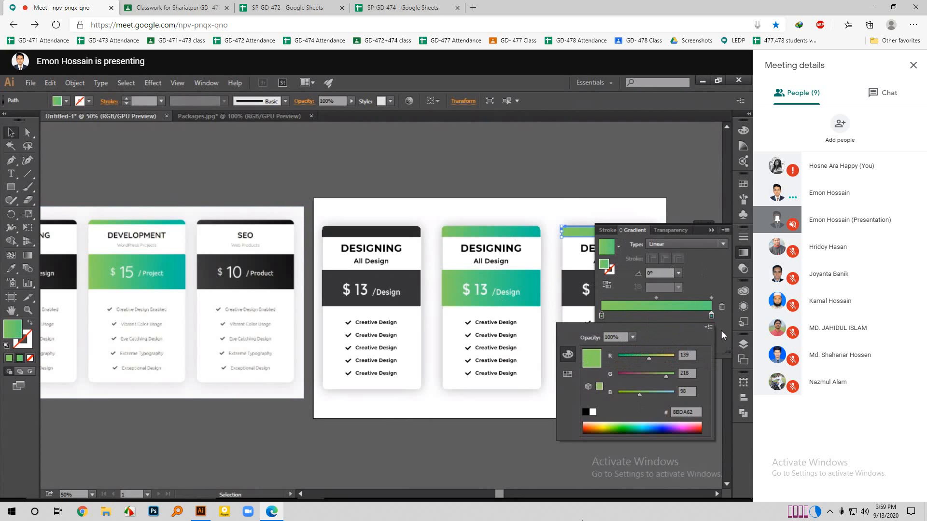
pyautogui.click(708, 327)
pyautogui.click(637, 356)
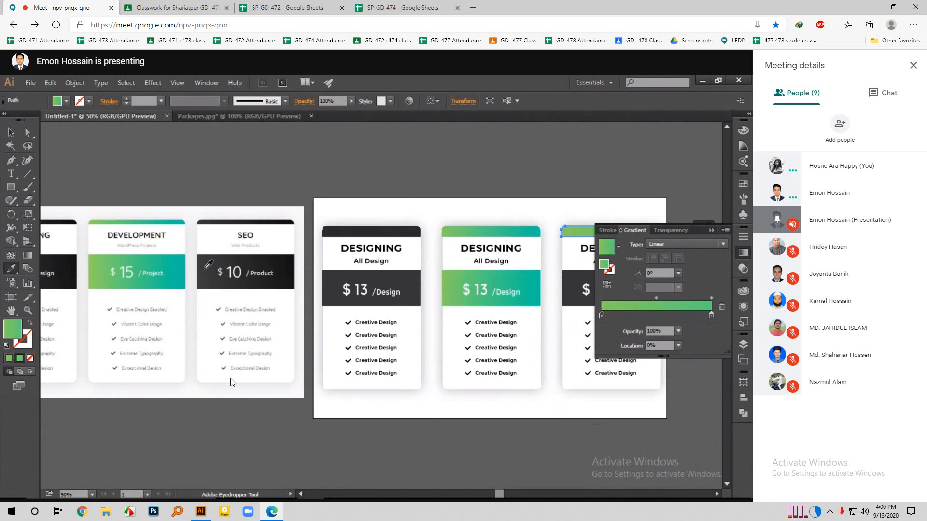
pyautogui.moveTo(232, 383)
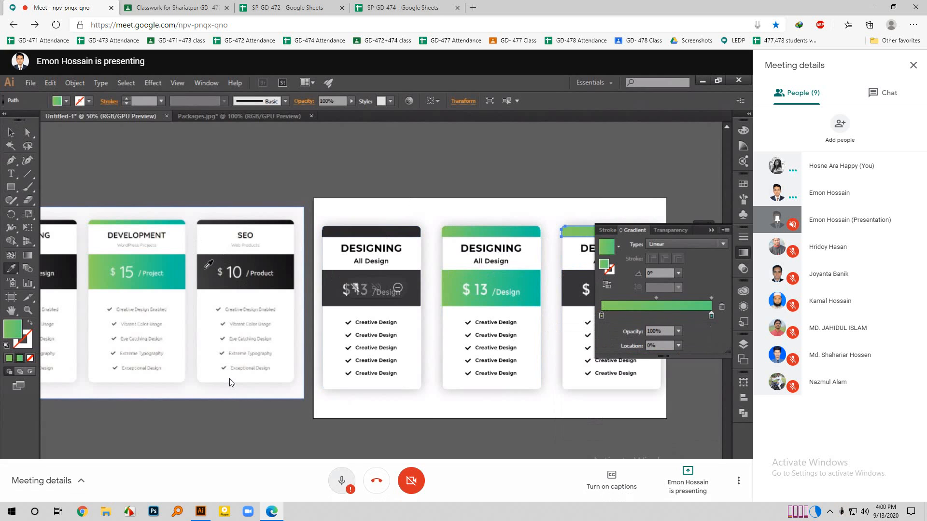
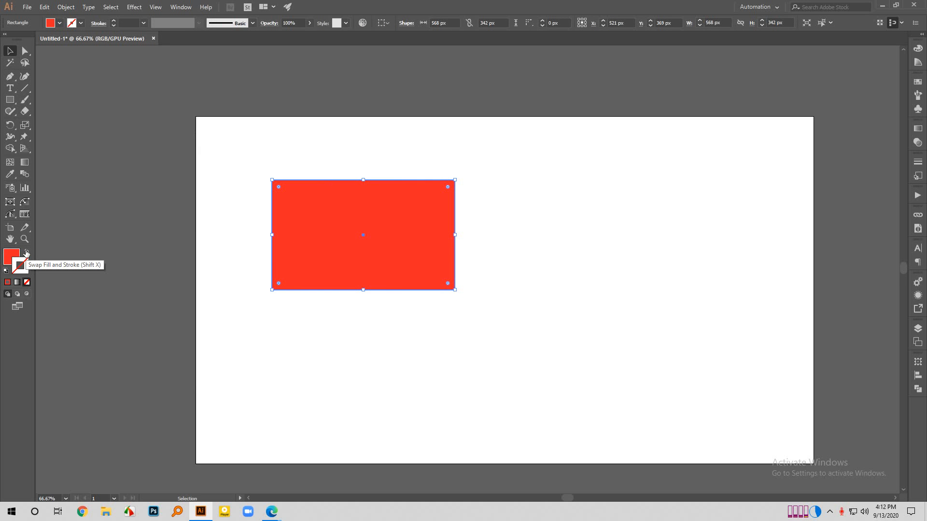
# Swap the red rectangle's fill and stroke, set the stroke weight to 4 pt and open the stroke settings.
pyautogui.click(26, 253)
pyautogui.click(326, 334)
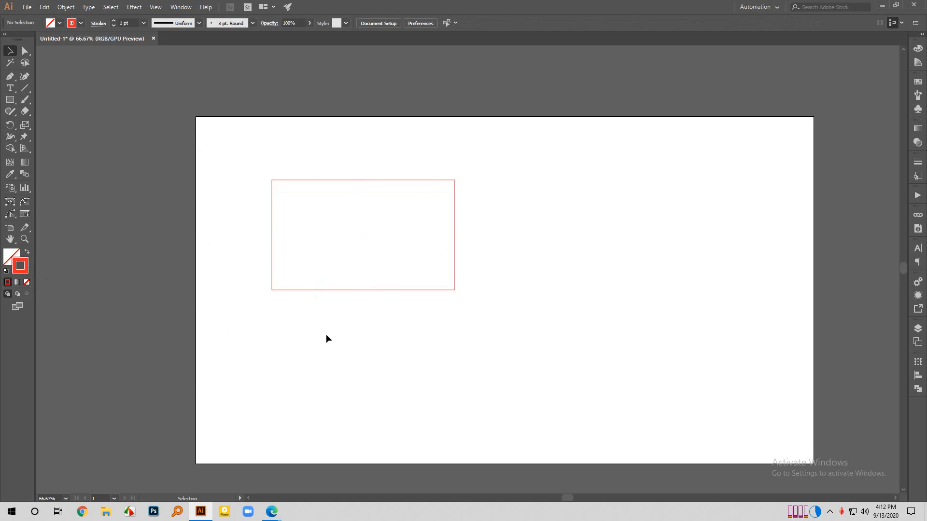
pyautogui.moveTo(213, 146); pyautogui.dragTo(588, 394)
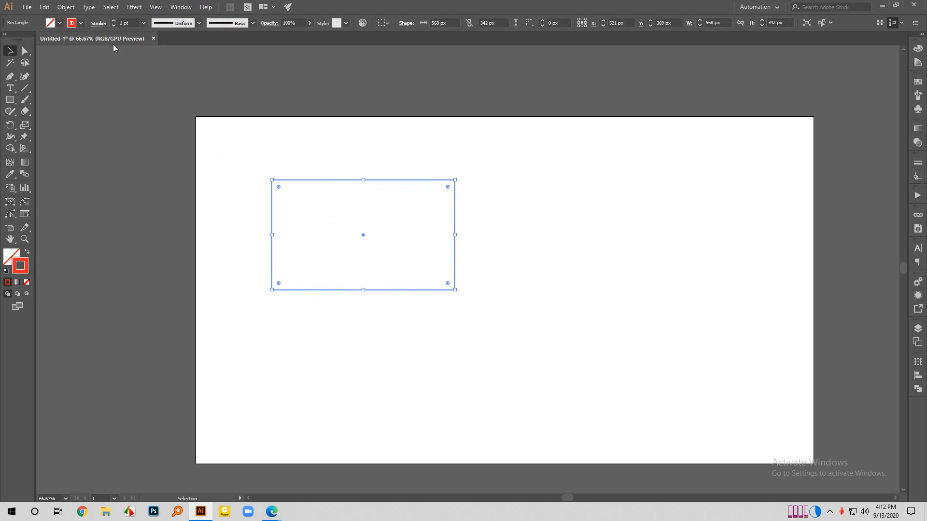
pyautogui.scroll(1, 132, 23)
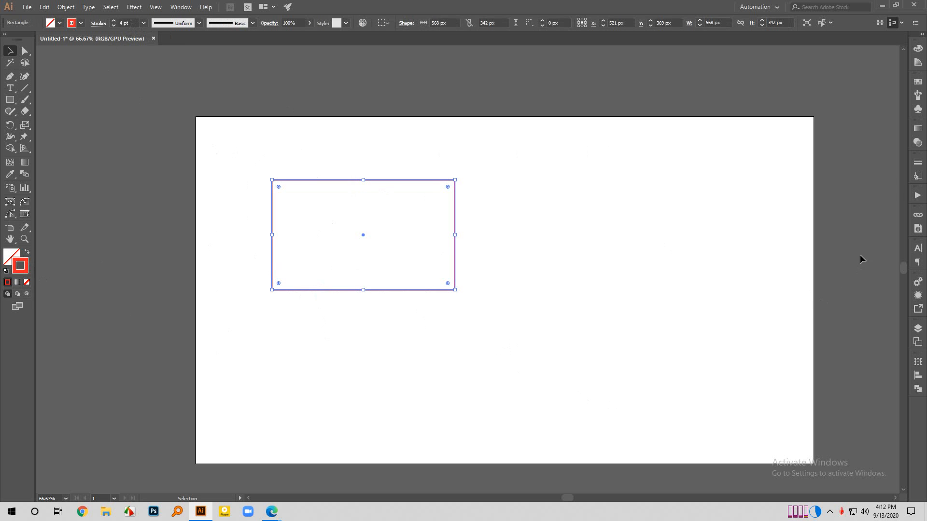
pyautogui.click(918, 162)
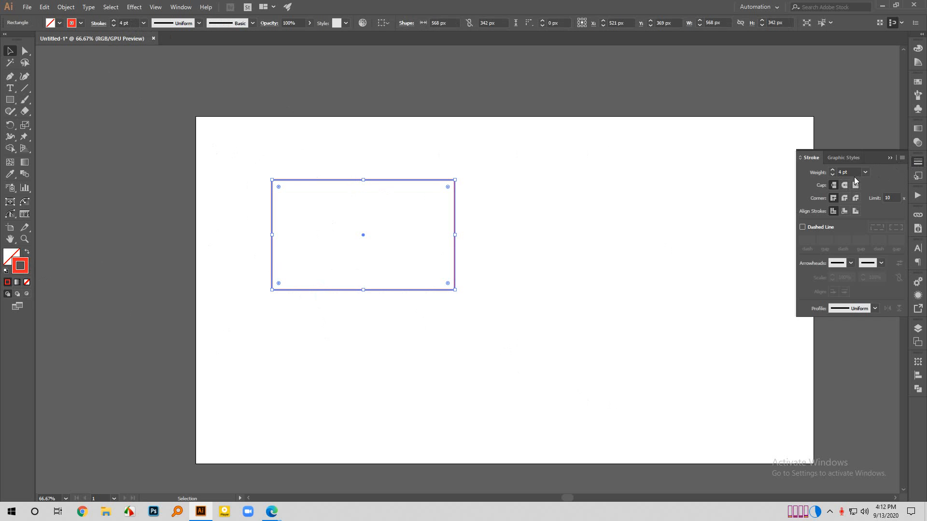
pyautogui.click(499, 289)
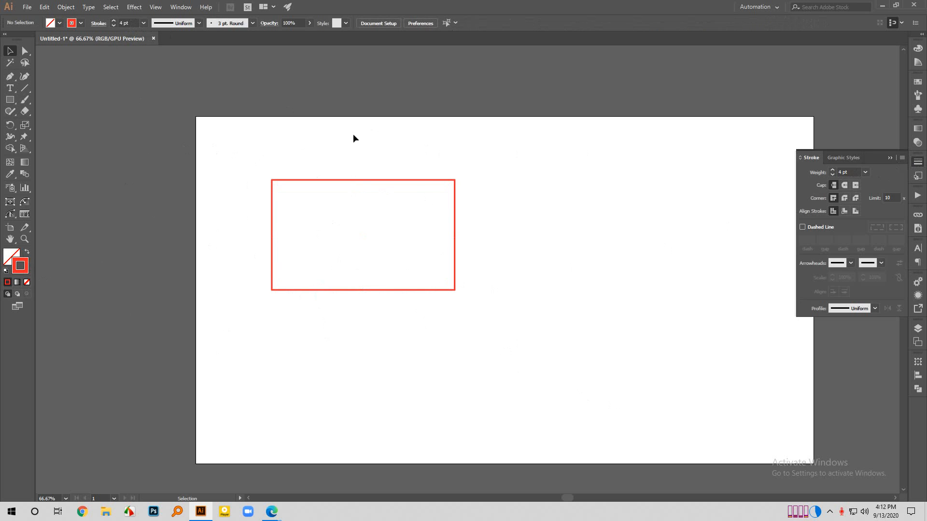
# Swap the rectangle's fill and stroke back and forth, ending with a red fill and no stroke.
pyautogui.moveTo(322, 169); pyautogui.dragTo(575, 354)
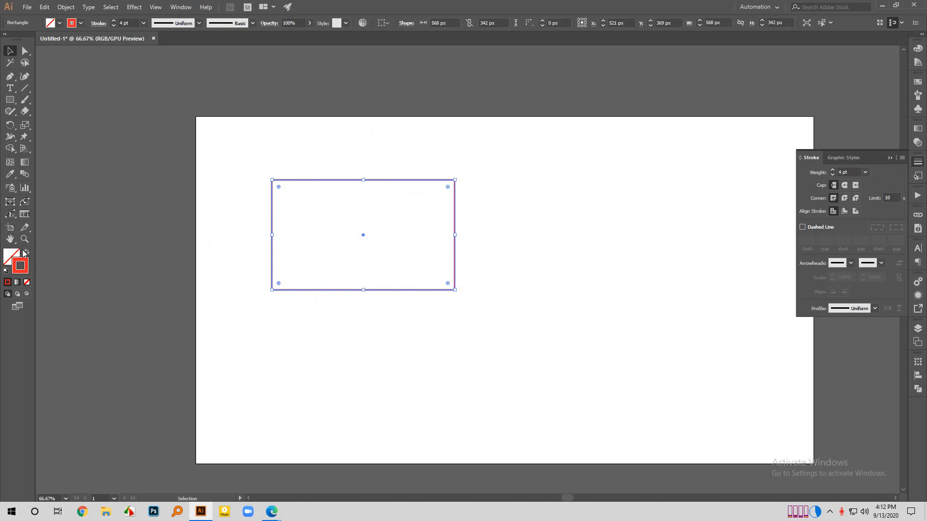
pyautogui.click(27, 252)
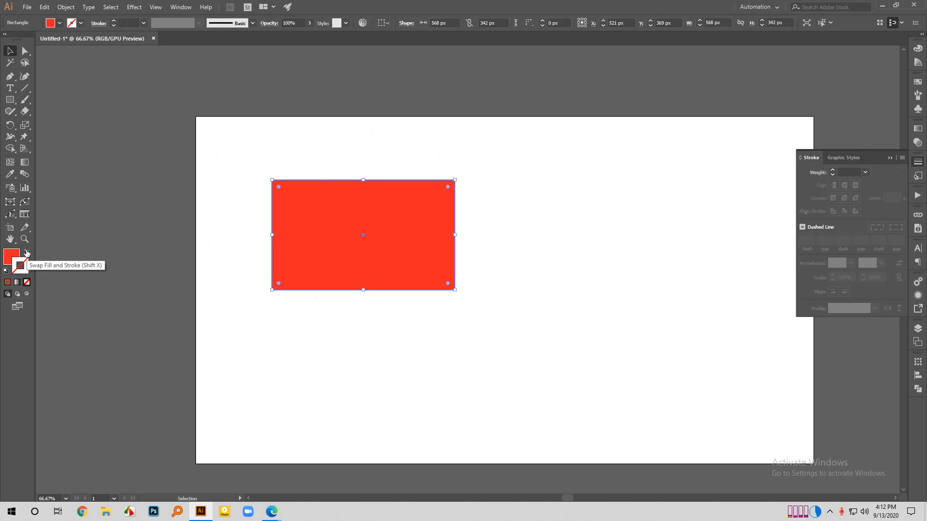
pyautogui.click(26, 252)
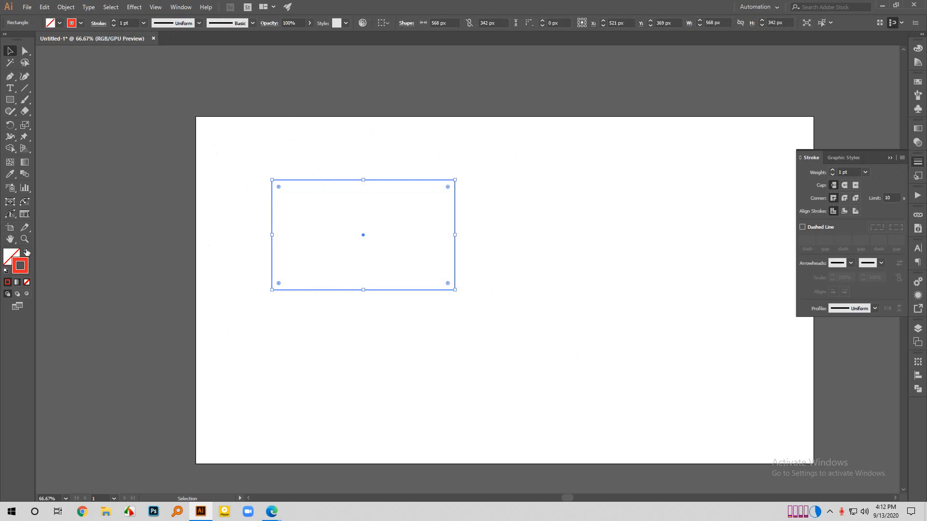
pyautogui.click(27, 252)
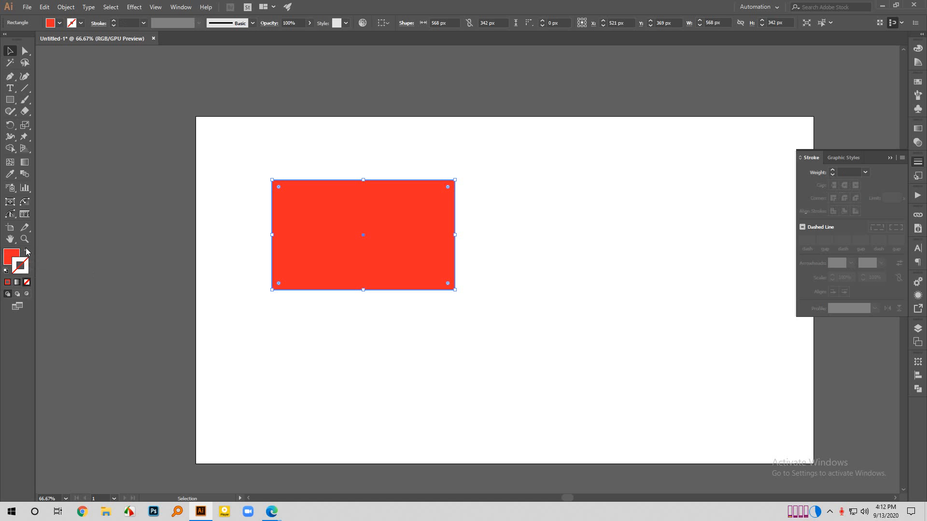
pyautogui.click(27, 253)
pyautogui.click(27, 252)
pyautogui.click(232, 292)
# Give the red rectangle a light blue stroke (#8a98ff) with a weight of 11 pt.
pyautogui.click(331, 244)
pyautogui.doubleClick(27, 273)
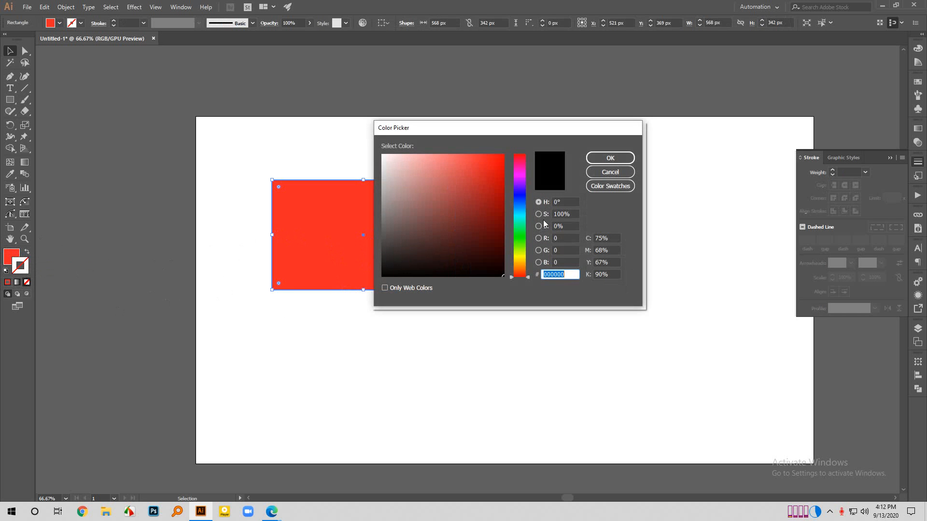
pyautogui.click(520, 198)
pyautogui.moveTo(488, 190)
pyautogui.mouseDown()
pyautogui.moveTo(498, 154)
pyautogui.moveTo(433, 148)
pyautogui.mouseUp()
pyautogui.click(610, 157)
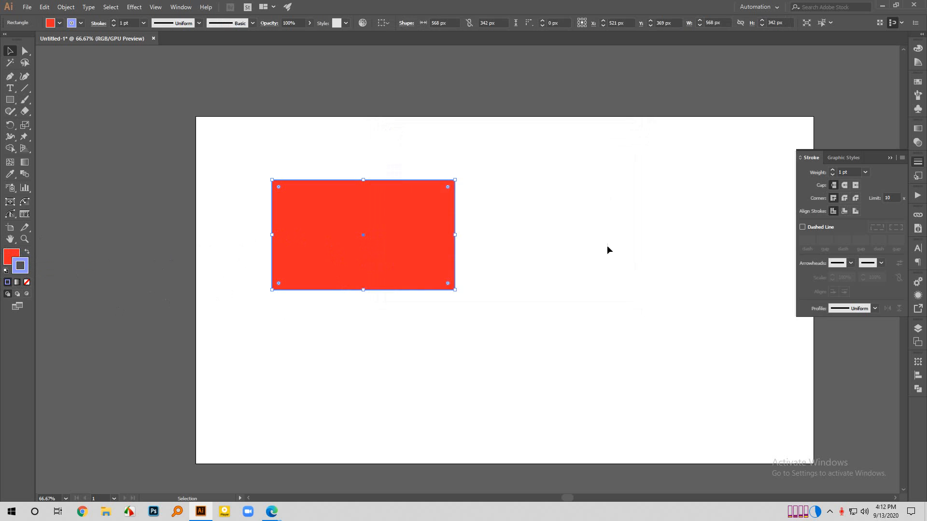
pyautogui.click(406, 208)
pyautogui.scroll(9, 137, 19)
pyautogui.click(625, 429)
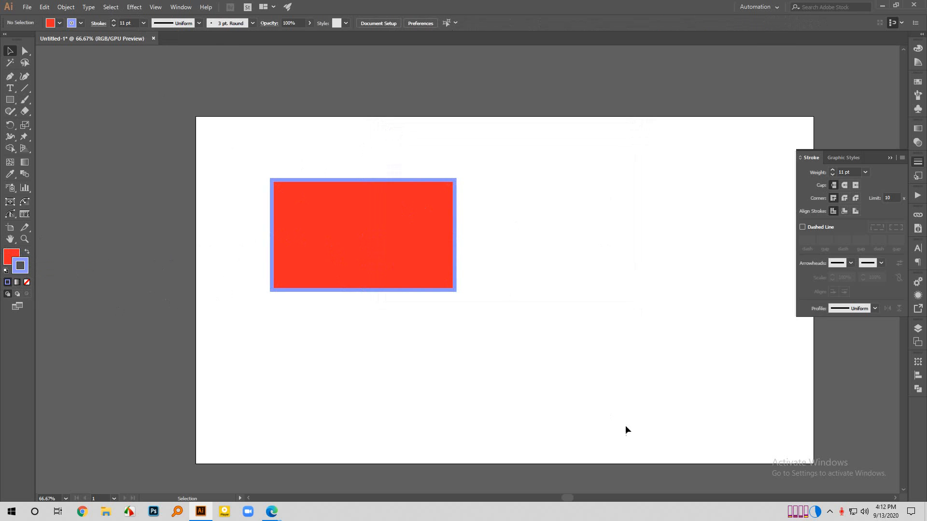
# Set the rectangle's fill to None, then undo that change.
pyautogui.click(433, 248)
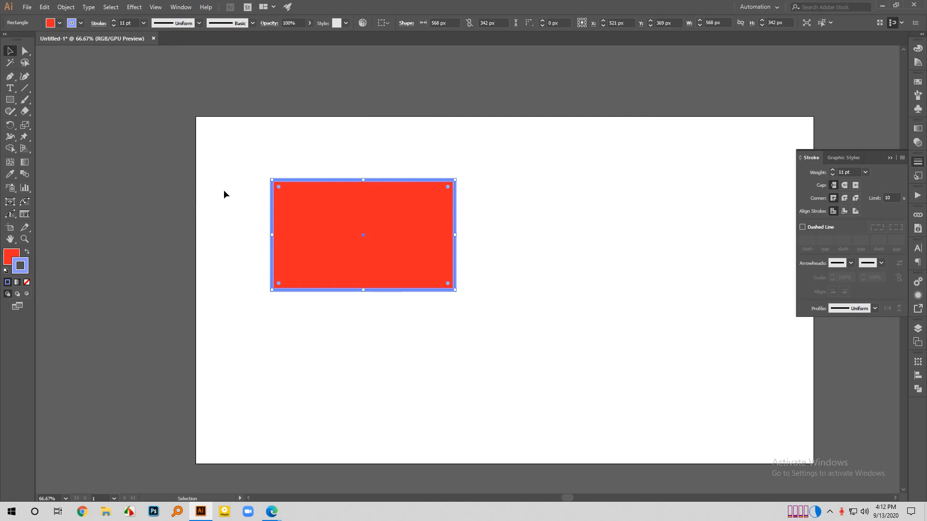
pyautogui.click(7, 259)
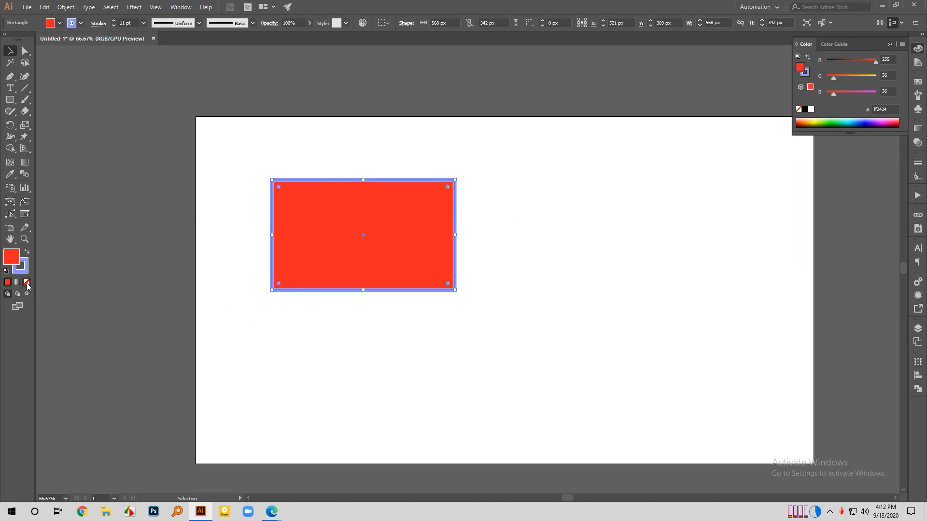
pyautogui.click(27, 282)
pyautogui.click(74, 276)
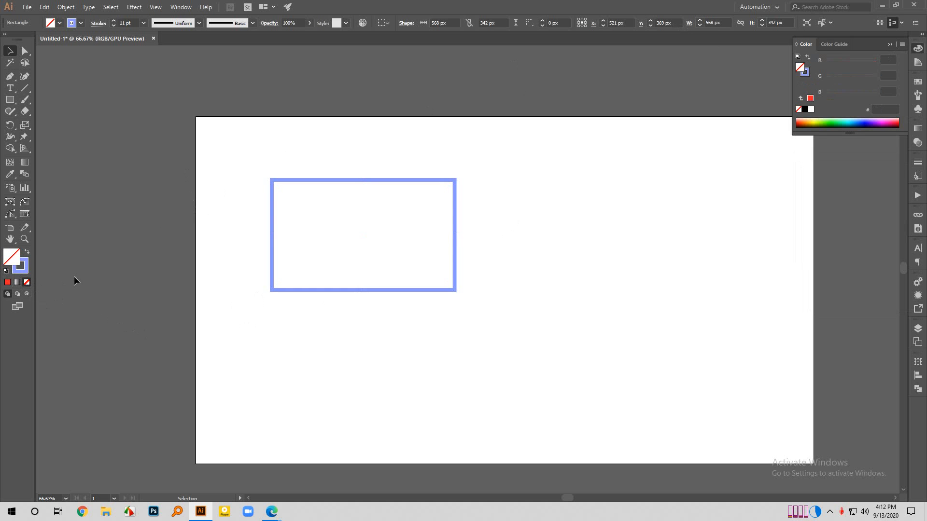
pyautogui.hotkey('ctrl', 'z')
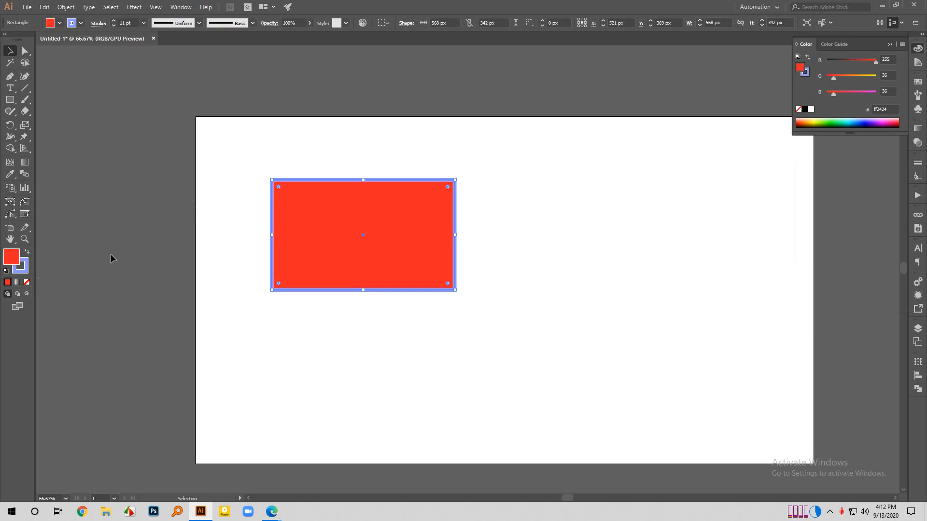
# Set the rectangle's stroke to None and deselect the shape.
pyautogui.click(21, 267)
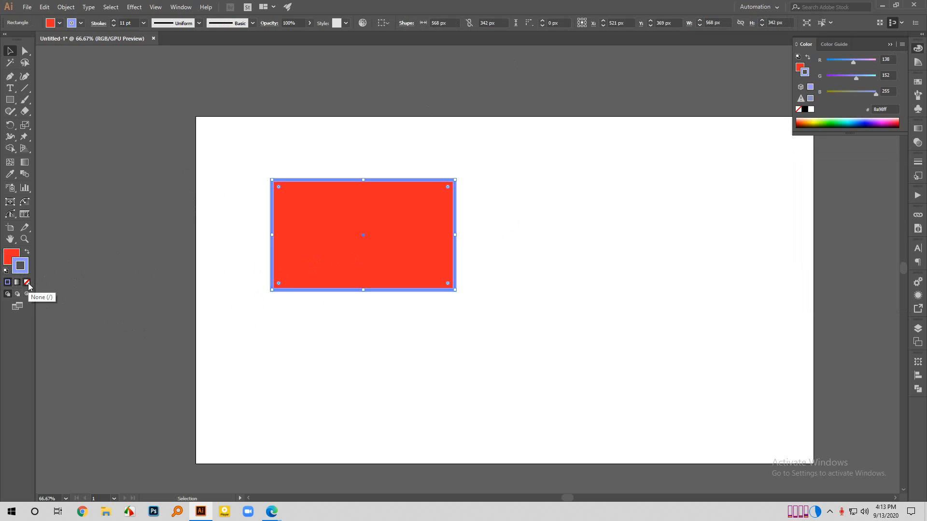
pyautogui.click(27, 282)
pyautogui.click(600, 274)
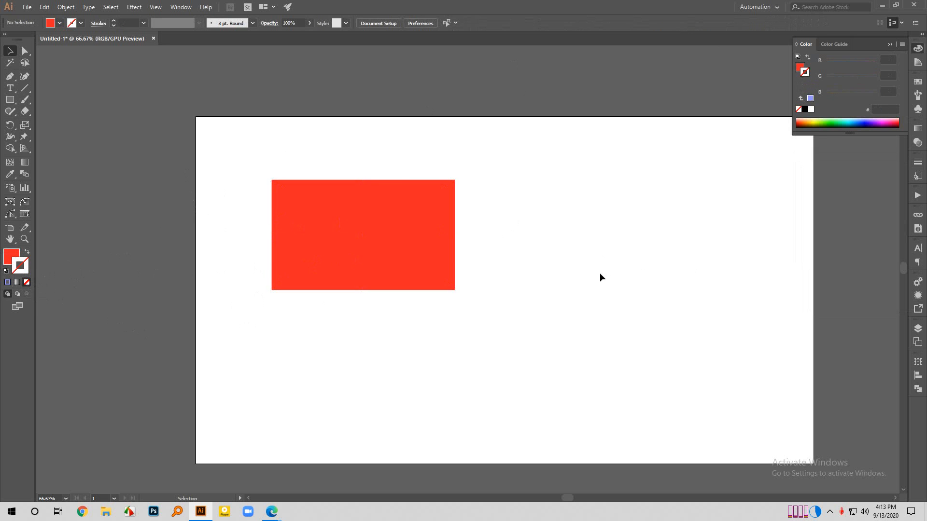
# Draw an open check mark below the rectangle with the Pen tool, swapping its colours to a red stroke and no fill.
pyautogui.click(9, 77)
pyautogui.scroll(-3, 290, 270)
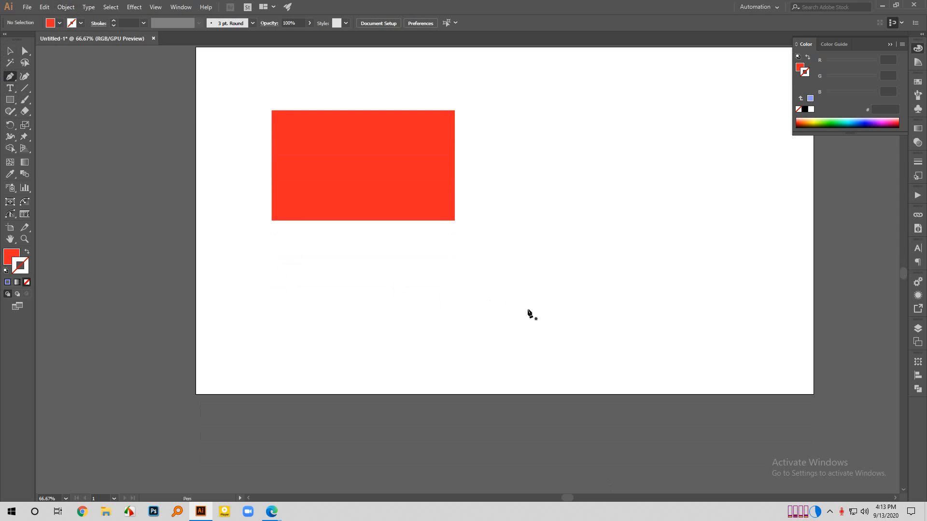
pyautogui.click(444, 296)
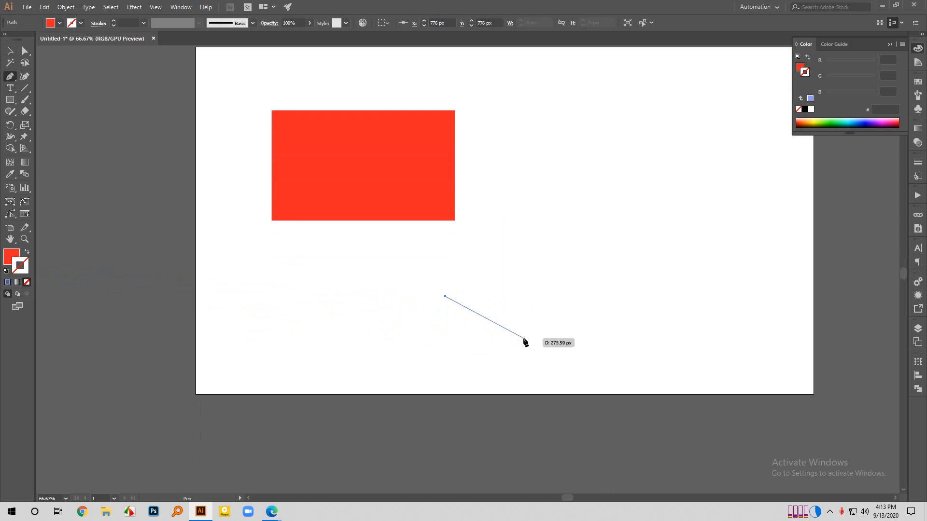
pyautogui.click(27, 251)
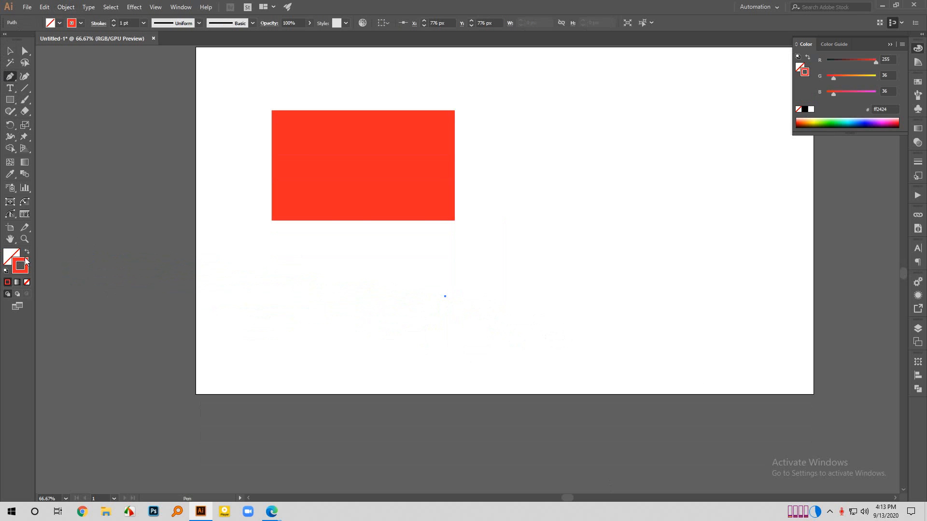
pyautogui.click(460, 308)
pyautogui.click(504, 273)
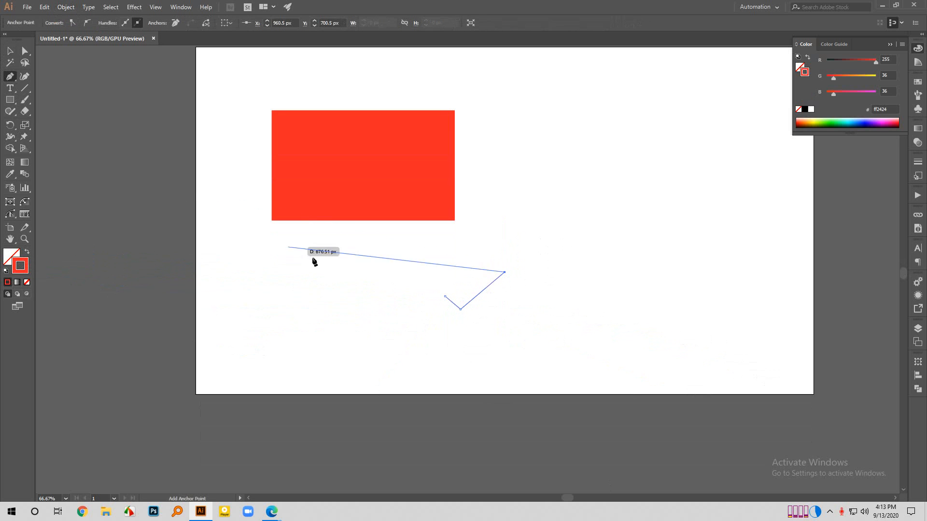
pyautogui.press('v')
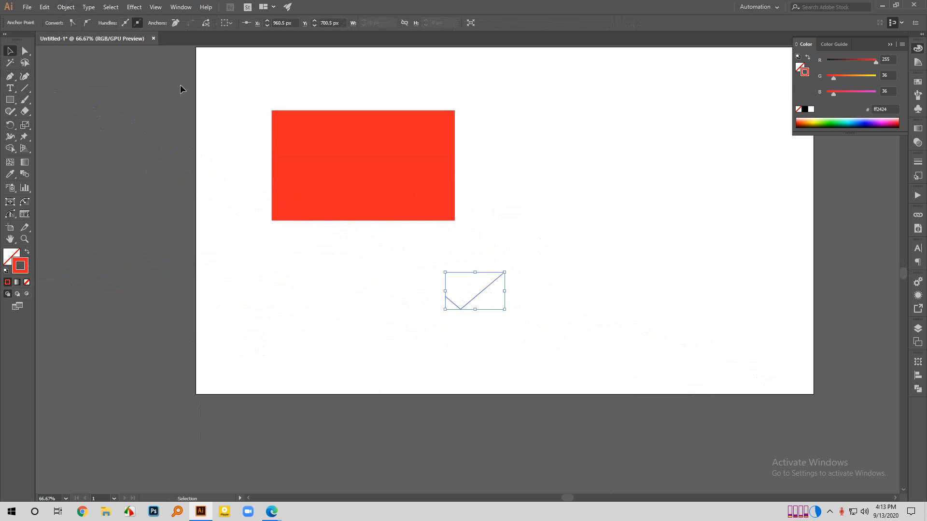
pyautogui.click(805, 346)
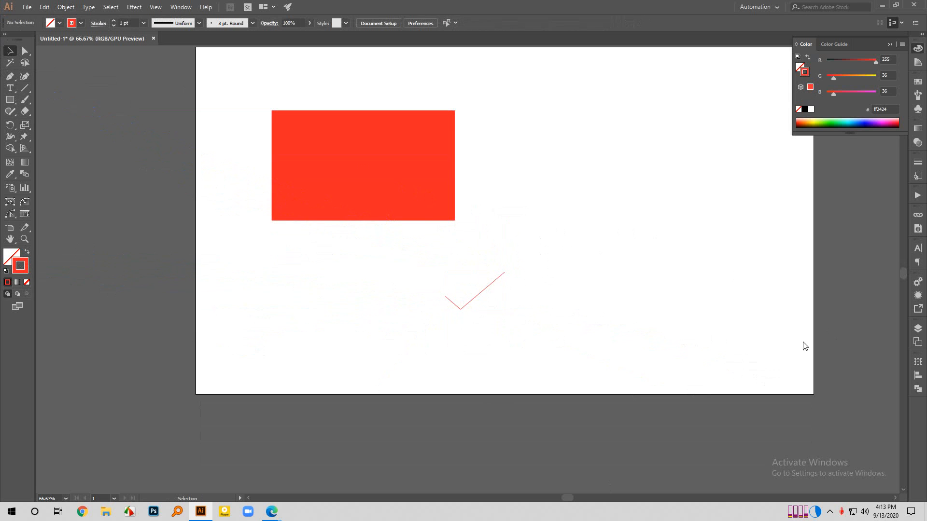
# Set the check mark's stroke weight to 9 pt and deselect it.
pyautogui.scroll(3, 505, 328)
pyautogui.scroll(-1, 511, 352)
pyautogui.moveTo(388, 229); pyautogui.dragTo(722, 437)
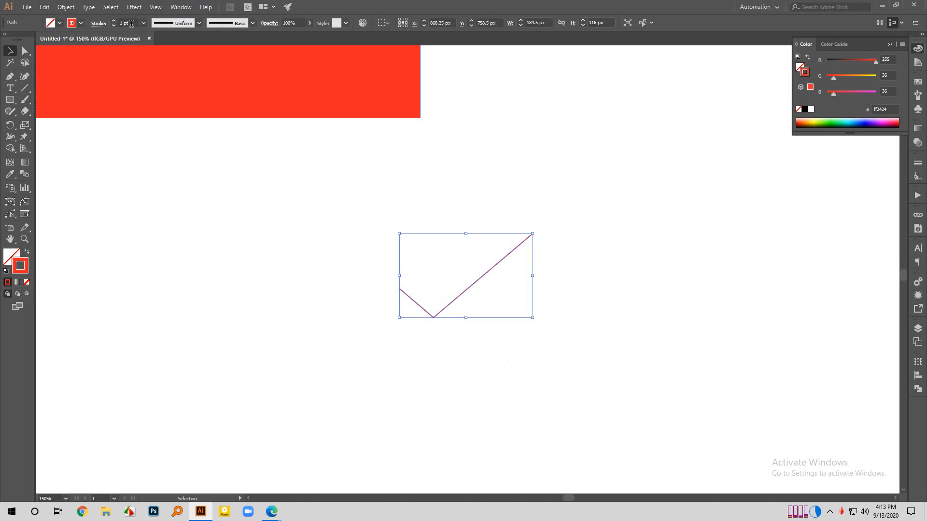
pyautogui.scroll(8, 131, 23)
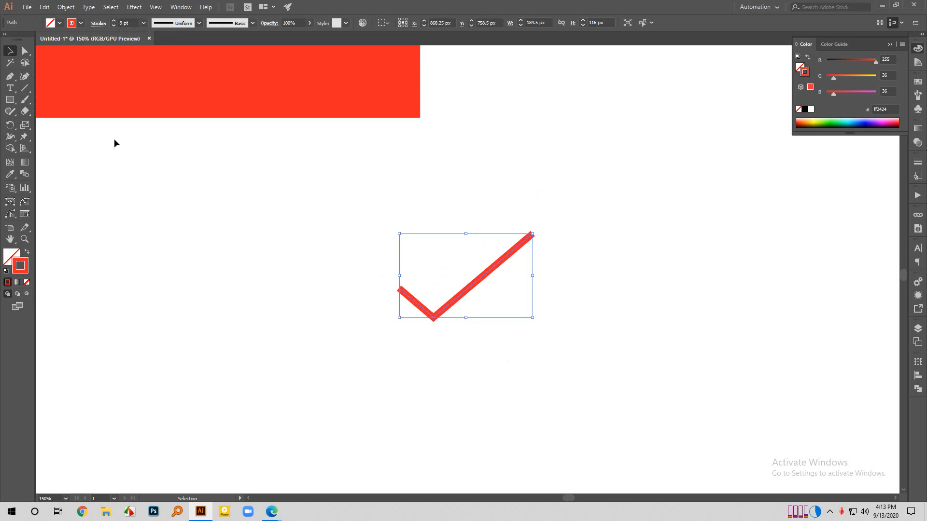
pyautogui.click(310, 265)
pyautogui.scroll(-2, 367, 261)
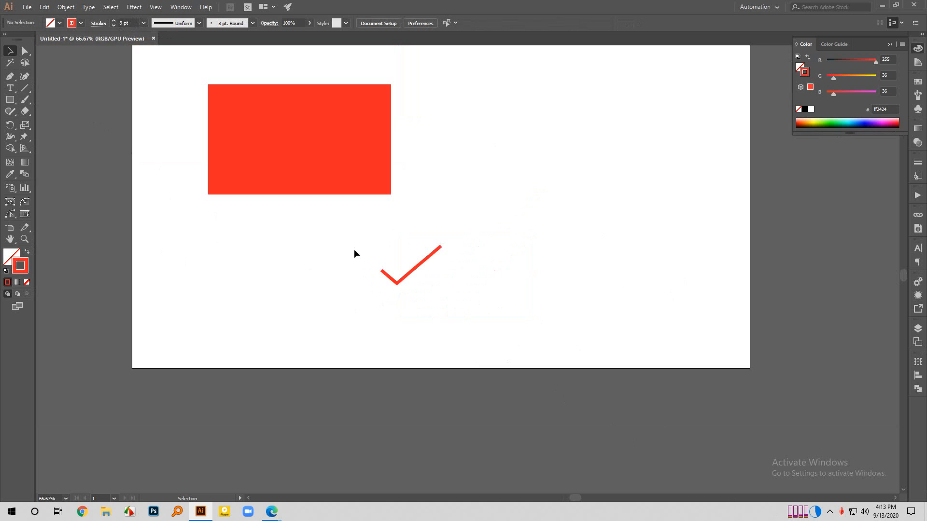
# Delete the check mark below the red rectangle.
pyautogui.moveTo(355, 249); pyautogui.dragTo(454, 307)
pyautogui.press('Delete')
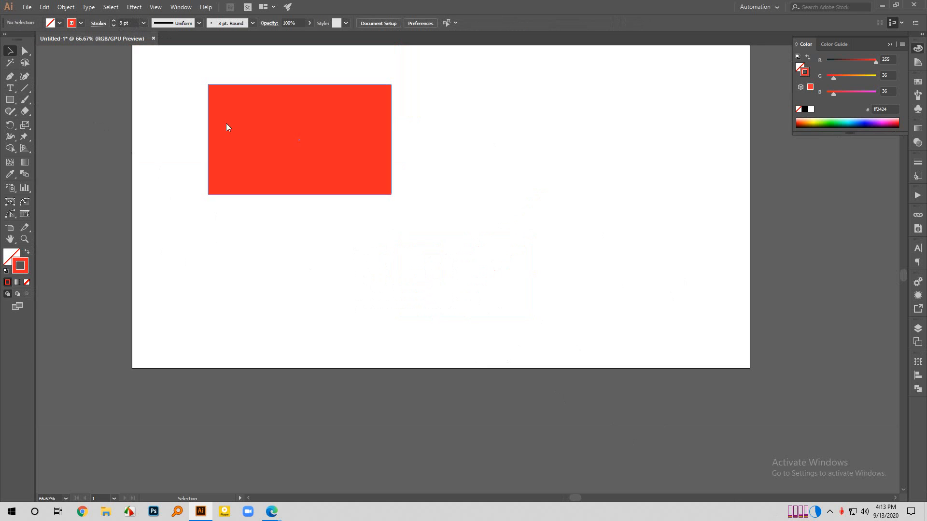
pyautogui.click(10, 76)
pyautogui.click(320, 275)
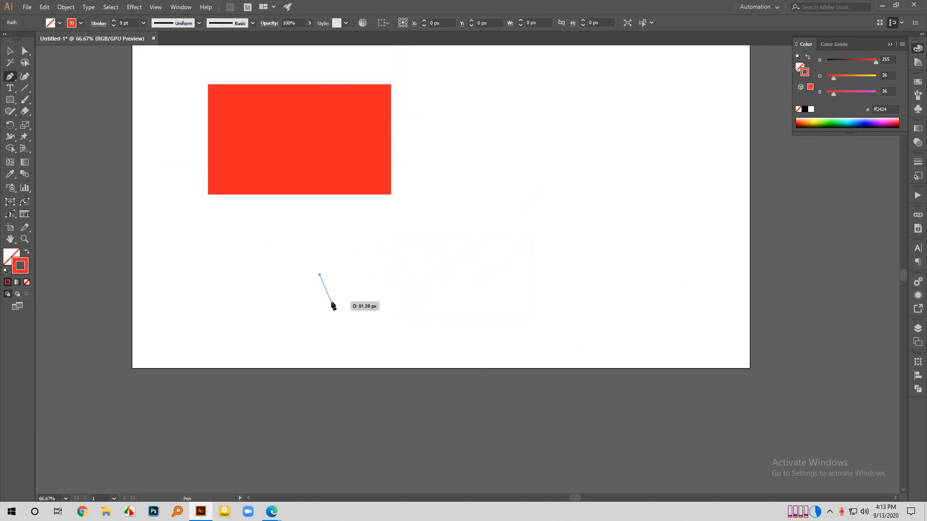
pyautogui.click(331, 303)
pyautogui.click(354, 257)
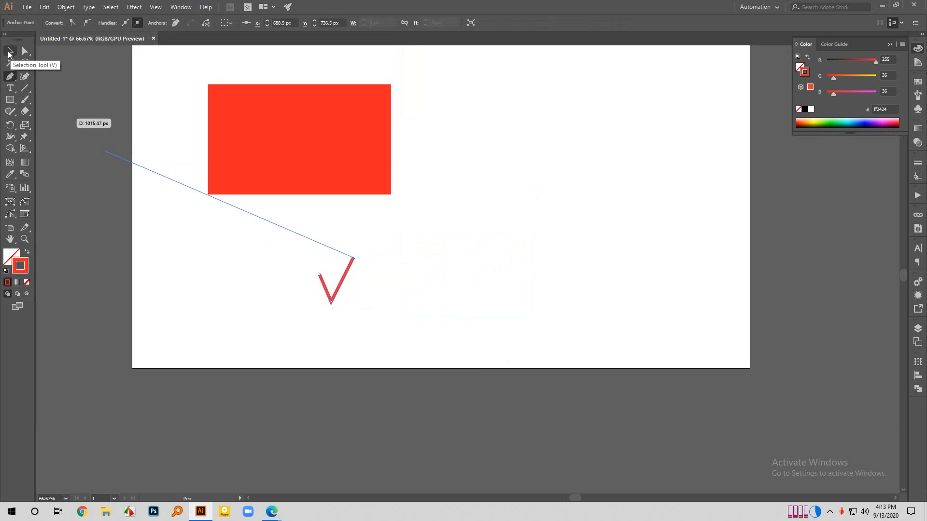
pyautogui.click(8, 53)
pyautogui.hotkey('ctrl', 'z')
pyautogui.hotkey('ctrl', 'z')
pyautogui.hotkey('ctrl', 'z')
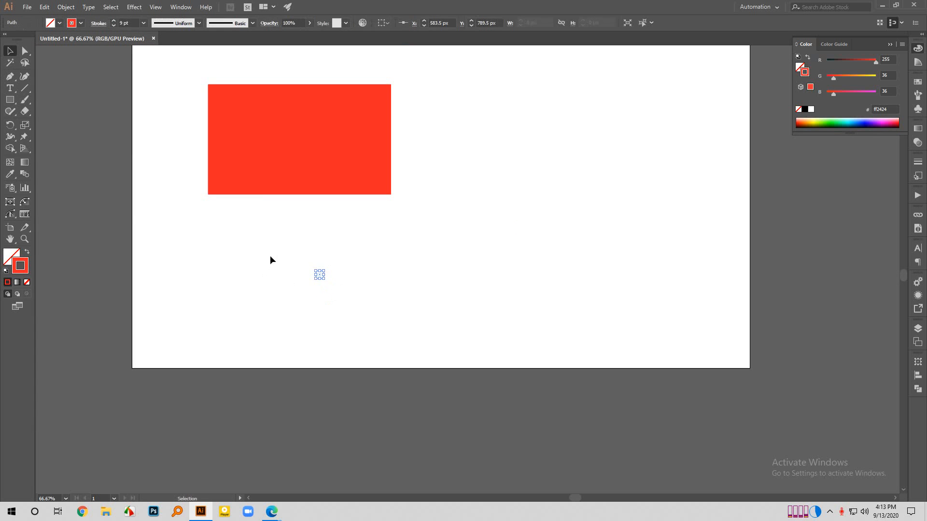
pyautogui.hotkey('ctrl', 'z')
# Draw a three-point check mark below the rectangle with the Pen tool, using a red 9 pt stroke and no fill, and deselect it.
pyautogui.click(9, 76)
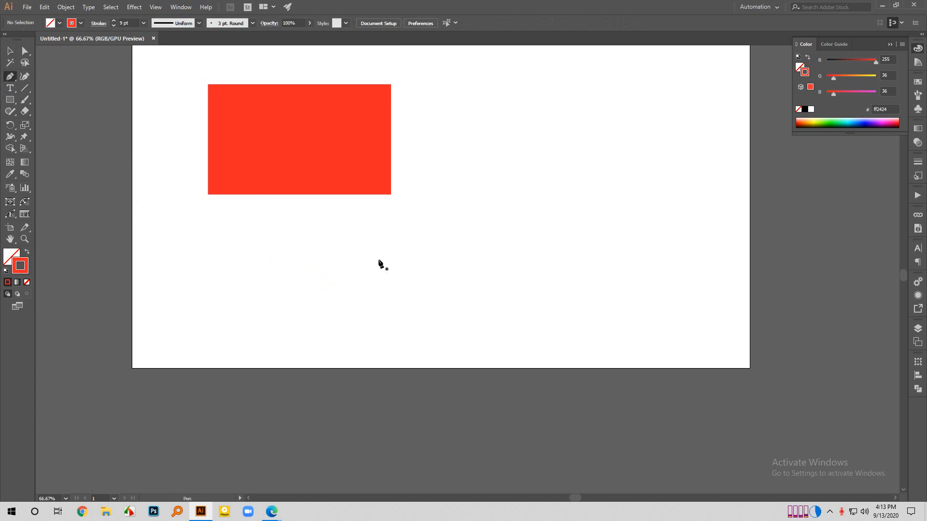
pyautogui.click(369, 259)
pyautogui.click(390, 276)
pyautogui.click(434, 228)
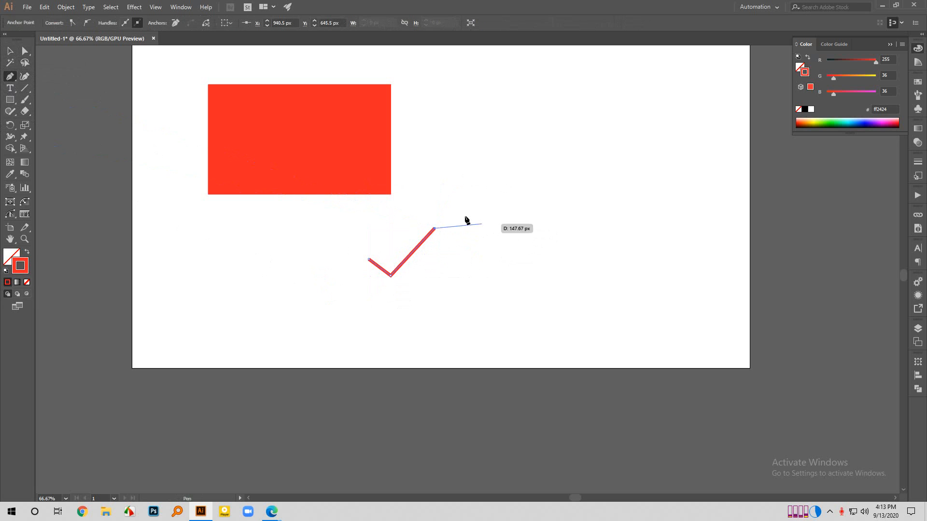
pyautogui.press('v')
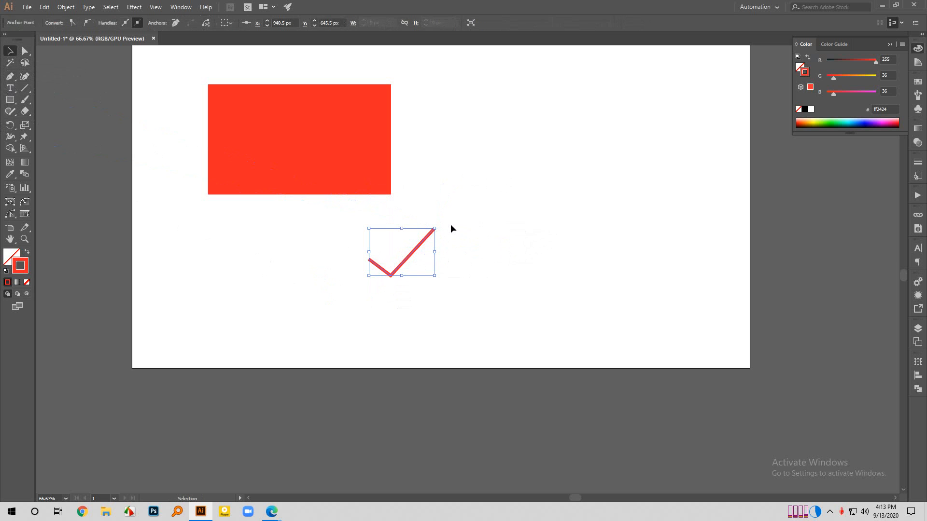
pyautogui.click(451, 223)
pyautogui.scroll(3, 343, 439)
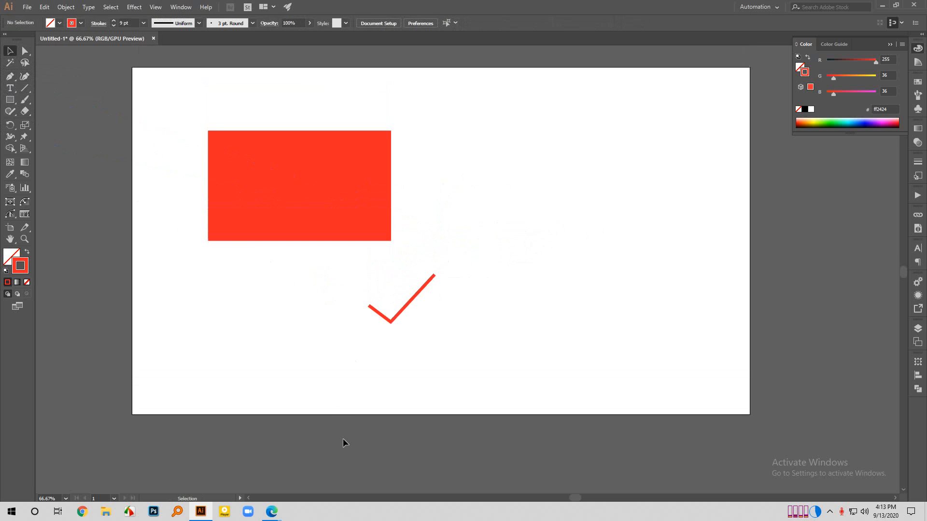
pyautogui.scroll(2, 153, 423)
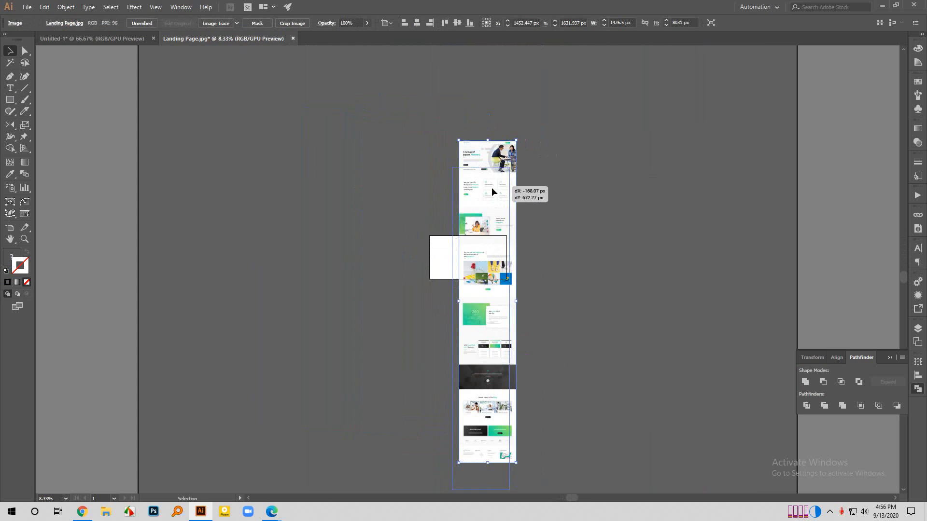
# Move the image in the Landing Page.jpg document so its upper-left corner meets the artboard's upper-left corner.
pyautogui.moveTo(491, 187); pyautogui.dragTo(493, 225)
pyautogui.hotkey('ctrl', '=')
pyautogui.hotkey('ctrl', '=')
pyautogui.hotkey('ctrl', '=')
pyautogui.hotkey('ctrl', '=')
pyautogui.scroll(1, 477, 241)
# Copy the landing page image across into the Untitled-1 document, overlapping its artboard.
pyautogui.moveTo(509, 268); pyautogui.dragTo(169, 4)
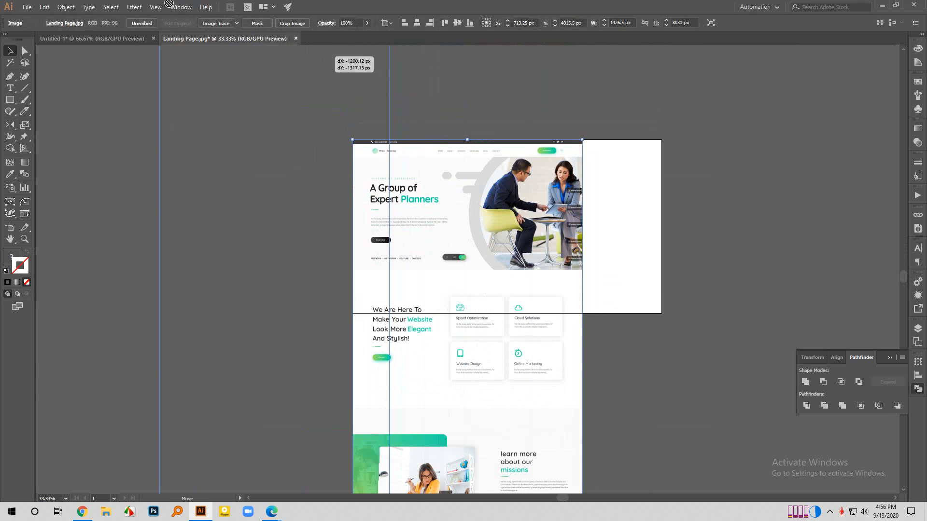
pyautogui.moveTo(131, 33)
pyautogui.mouseDown()
pyautogui.moveTo(593, 253)
pyautogui.moveTo(705, 256)
pyautogui.mouseUp()
pyautogui.scroll(-2, 599, 256)
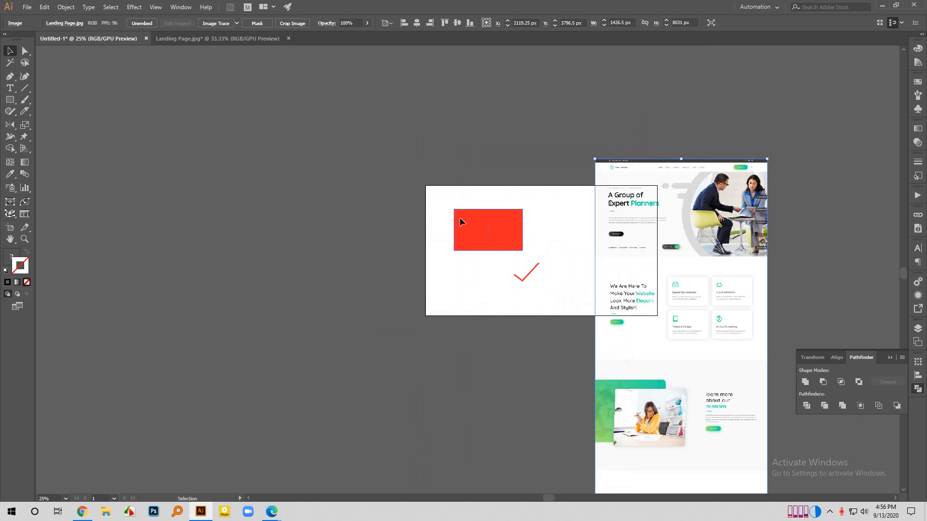
# Delete the red rectangle, the check mark and the landing page image from the Untitled-1 document.
pyautogui.moveTo(416, 176); pyautogui.dragTo(542, 315)
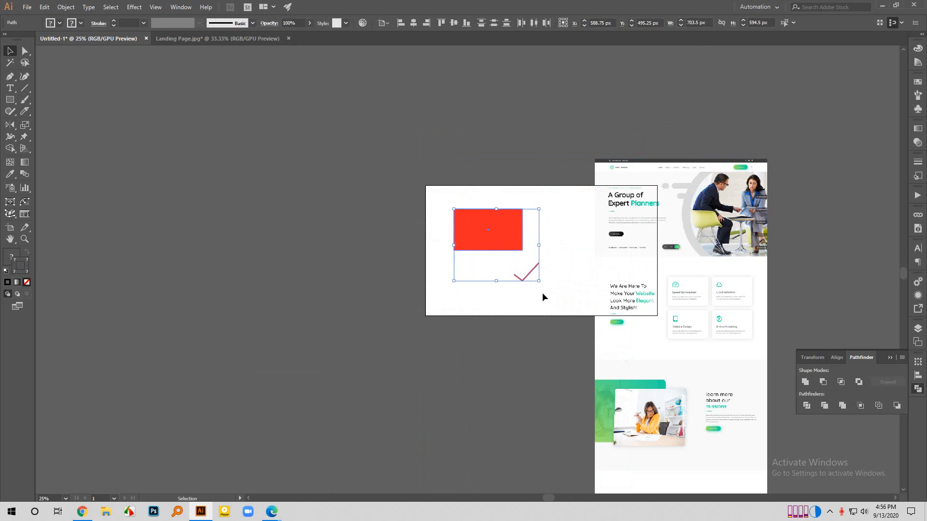
pyautogui.press('Delete')
pyautogui.click(668, 223)
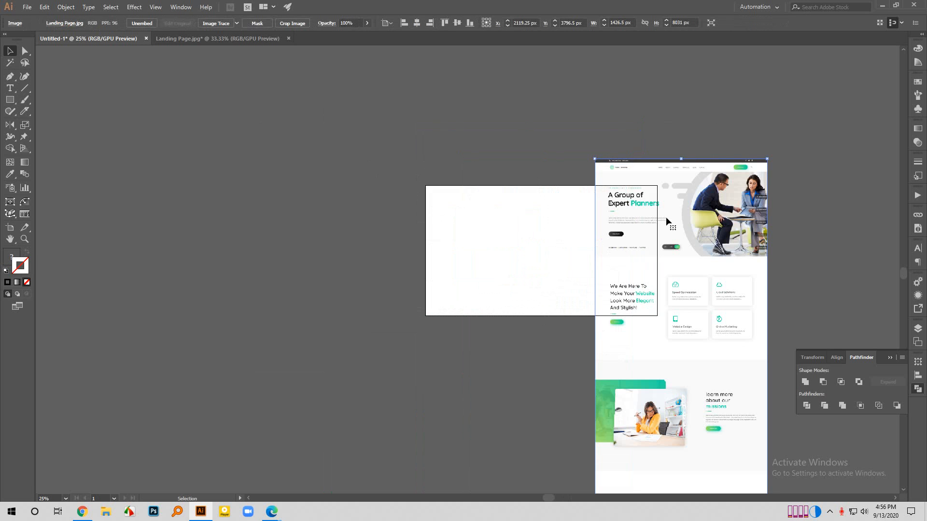
pyautogui.press('Delete')
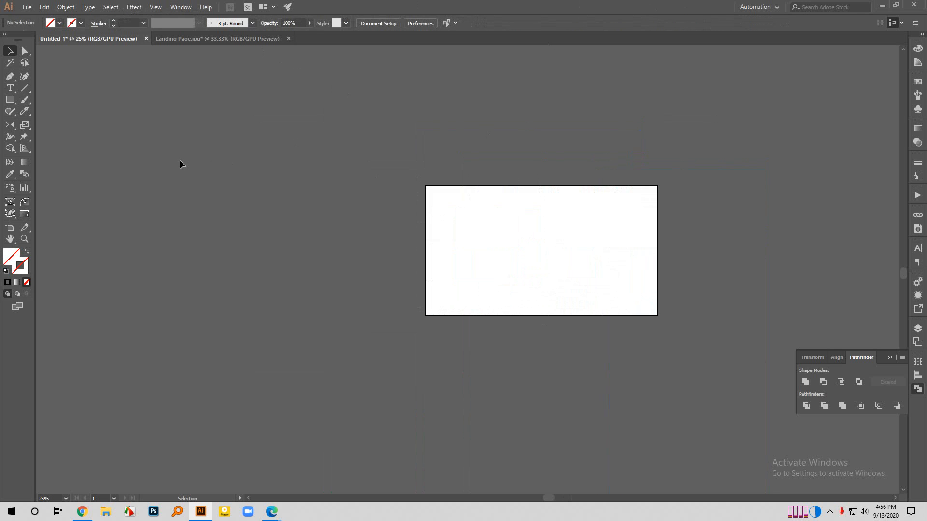
# Place Landing Page.jpg from the LEDP > Class Materials folder on the empty artboard.
pyautogui.hotkey('shift', 'p')
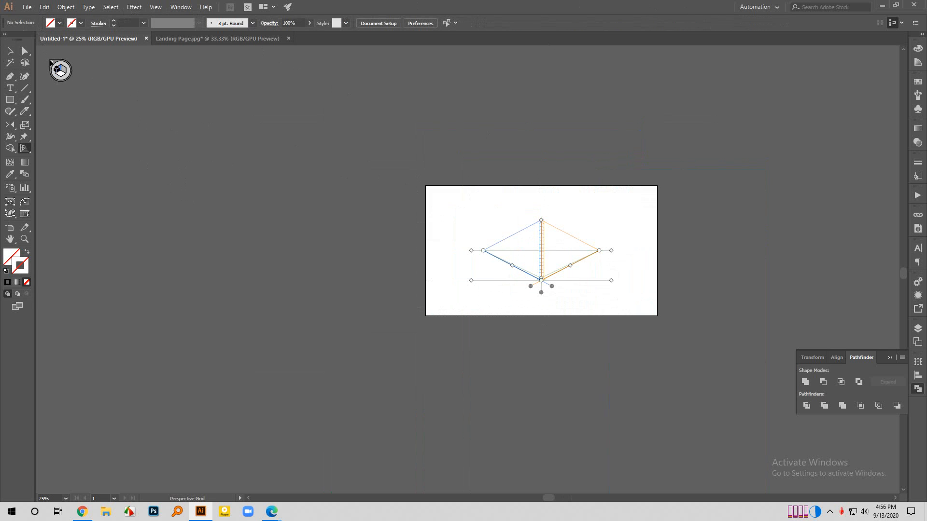
pyautogui.click(52, 64)
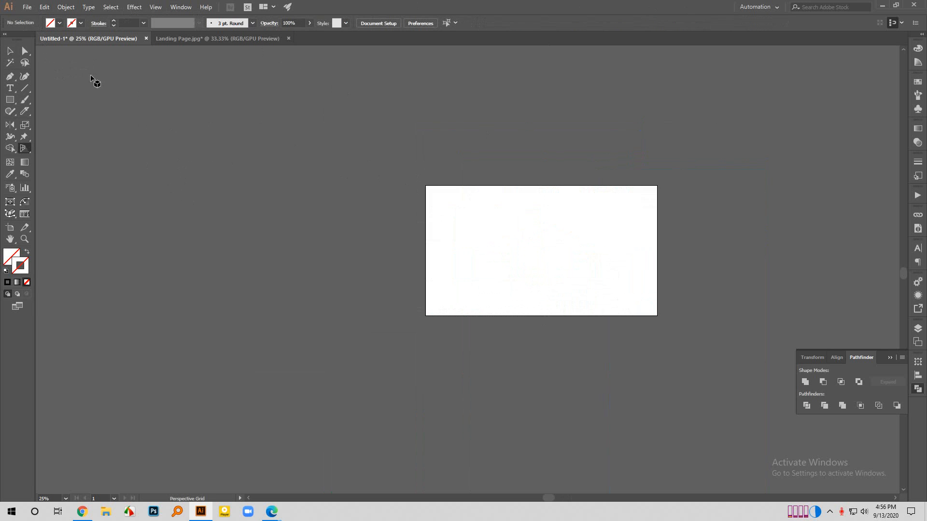
pyautogui.hotkey('ctrl', 'shift', 'p')
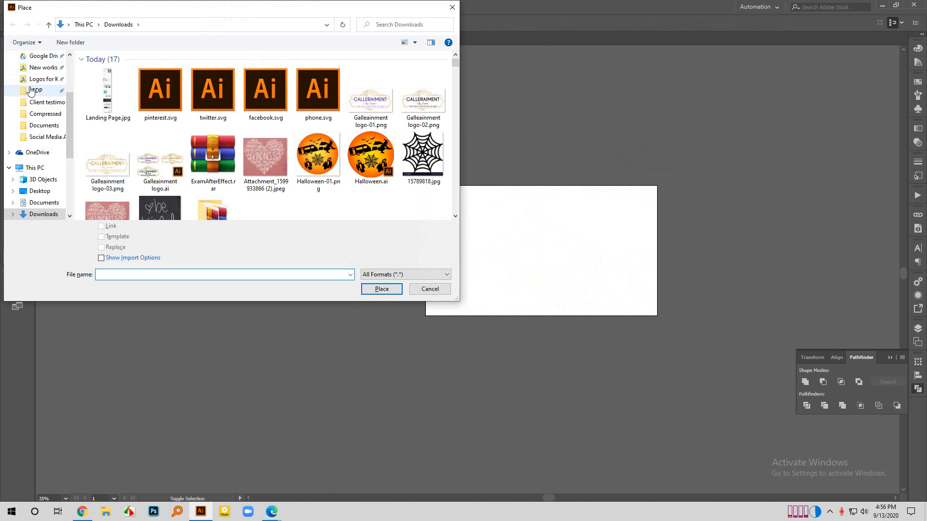
pyautogui.click(36, 90)
pyautogui.scroll(-3, 173, 108)
pyautogui.scroll(3, 172, 107)
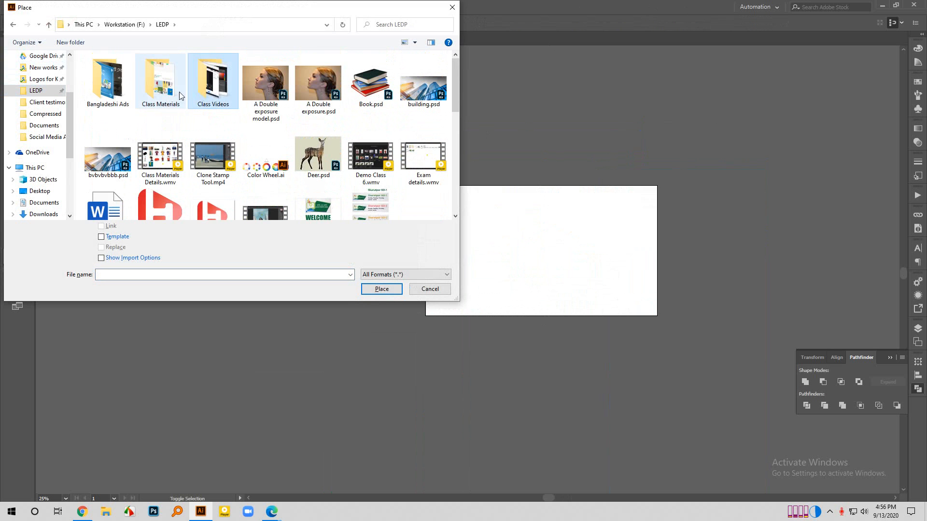
pyautogui.click(177, 95)
pyautogui.doubleClick(177, 95)
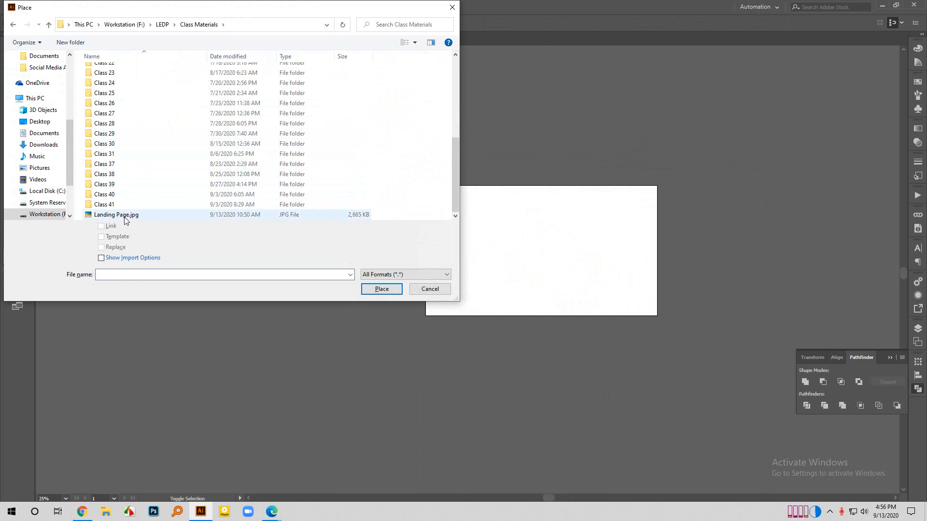
pyautogui.doubleClick(133, 216)
pyautogui.click(480, 251)
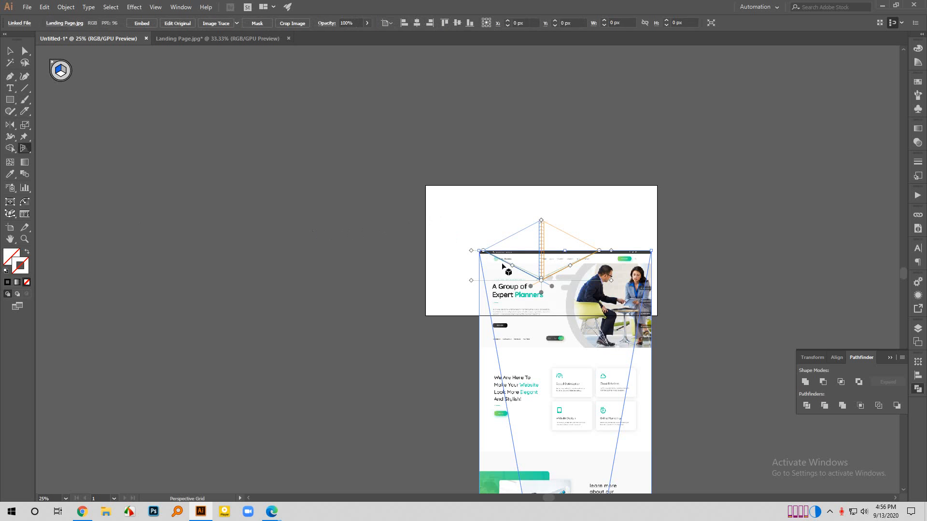
# Hide the perspective grid, embed the landing page image and move it to the artboard's upper-left corner.
pyautogui.click(53, 63)
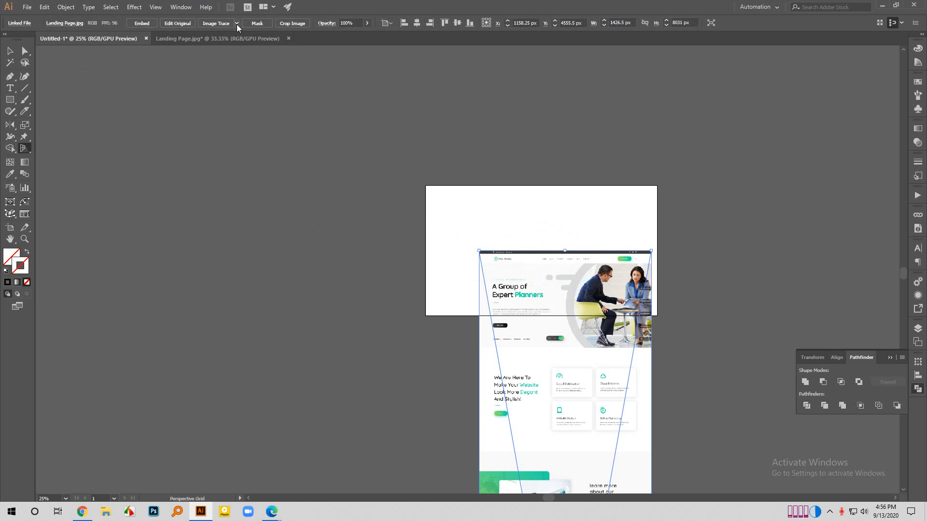
pyautogui.click(141, 24)
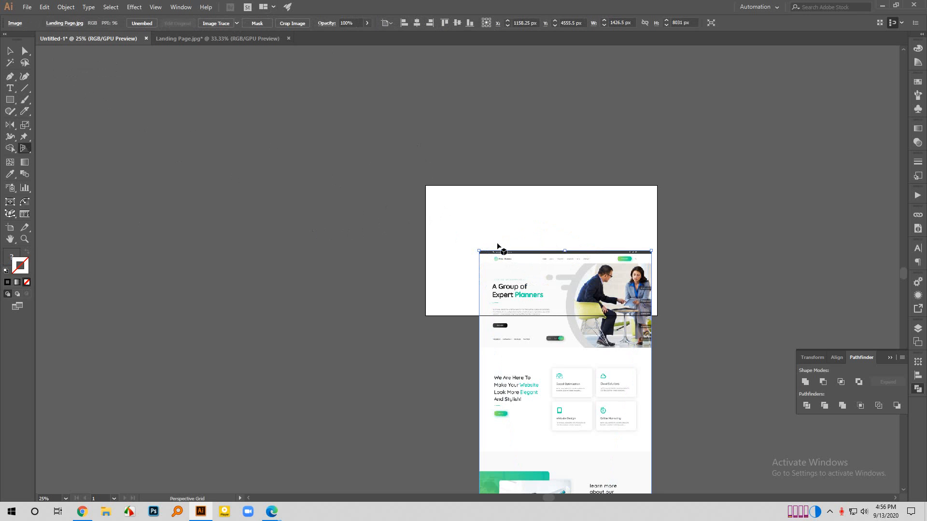
pyautogui.press('v')
pyautogui.moveTo(515, 289); pyautogui.dragTo(463, 221)
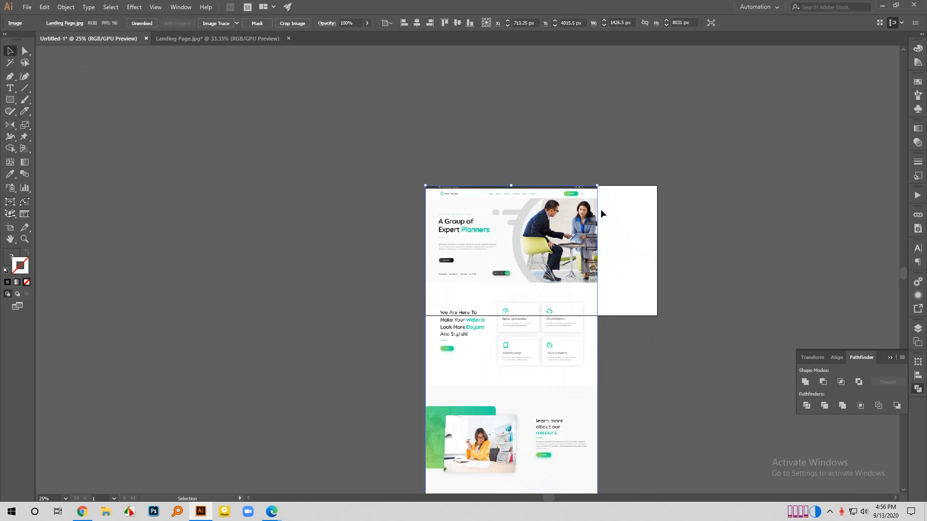
# Scale the landing page image proportionally to the artboard's width, about 1921.5 px, align it to the artboard's upper edge and deselect it.
pyautogui.moveTo(597, 186); pyautogui.dragTo(608, 237)
pyautogui.scroll(-2, 586, 298)
pyautogui.click(444, 23)
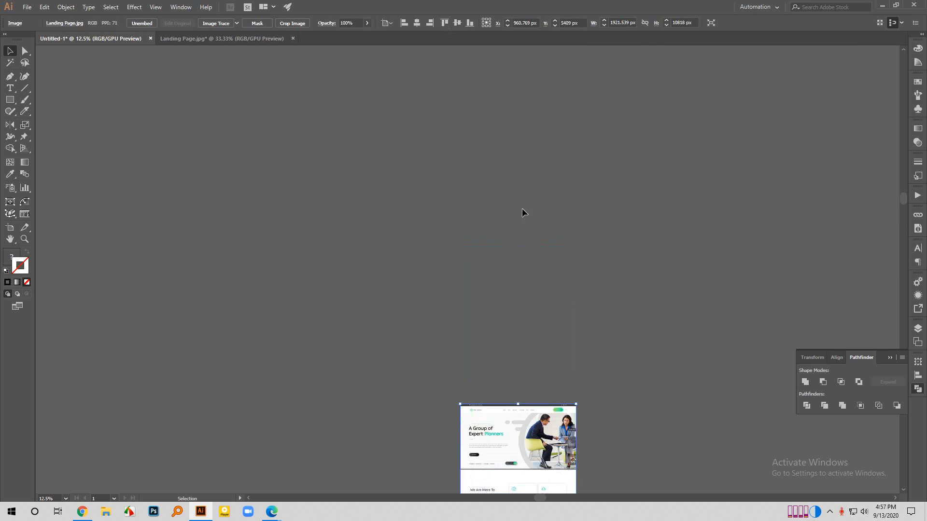
pyautogui.scroll(2, 562, 381)
pyautogui.scroll(-2, 561, 397)
pyautogui.scroll(1, 606, 378)
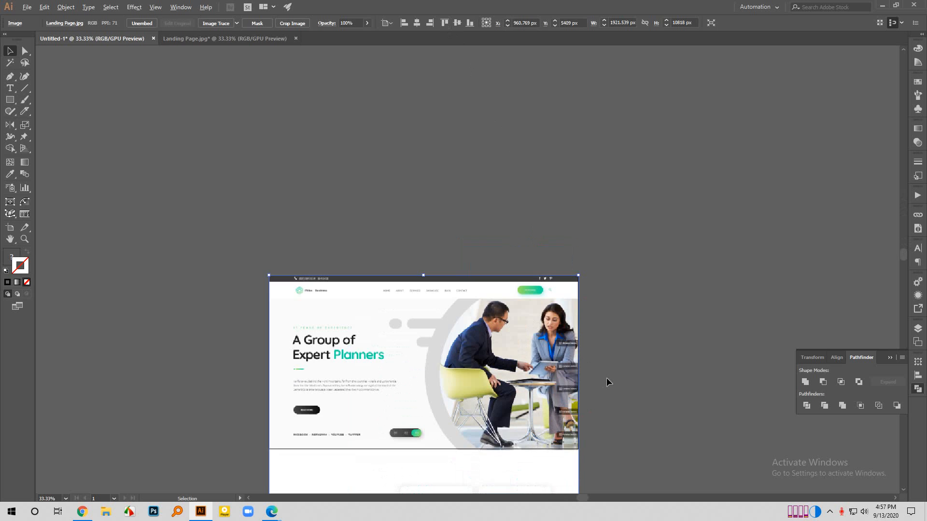
pyautogui.click(615, 377)
pyautogui.scroll(-1, 615, 378)
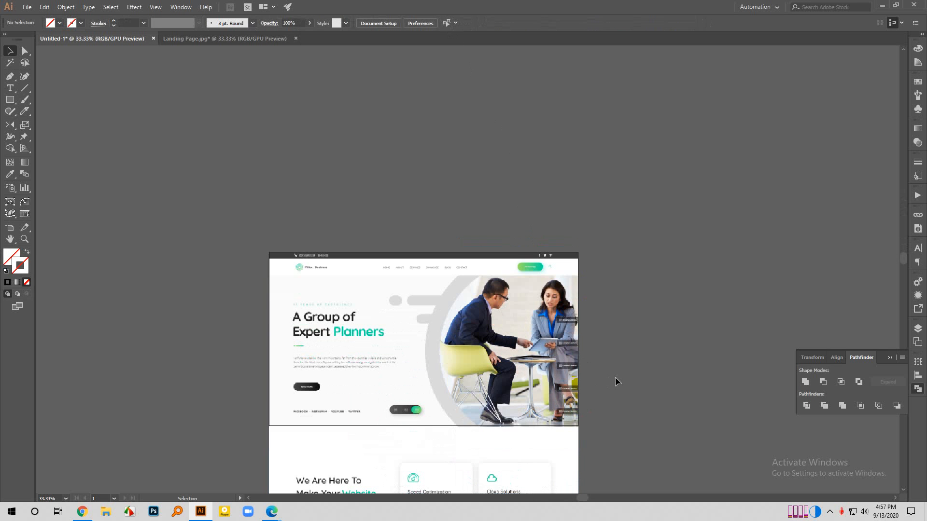
# Move the embedded landing page image horizontally about 2442 px to the left of the artboard, keeping its upper edge aligned.
pyautogui.scroll(-2, 600, 338)
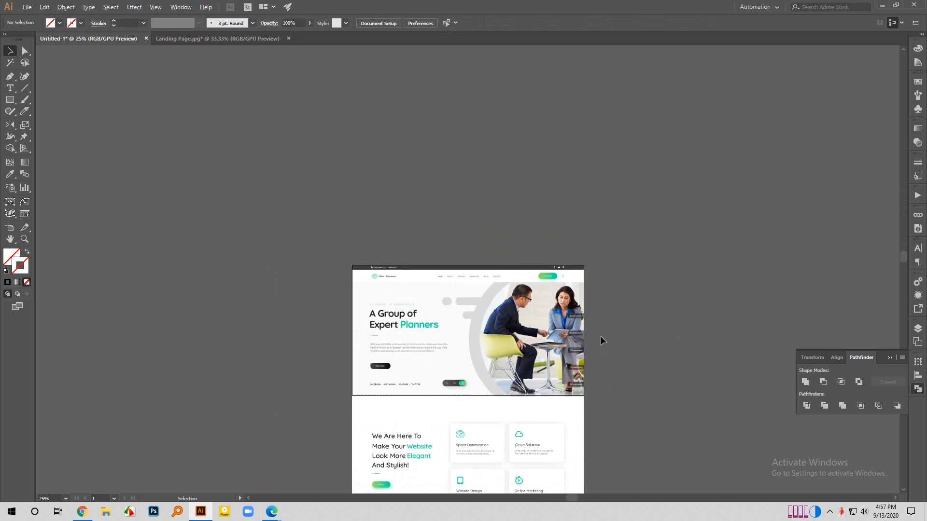
pyautogui.moveTo(485, 371); pyautogui.dragTo(288, 387)
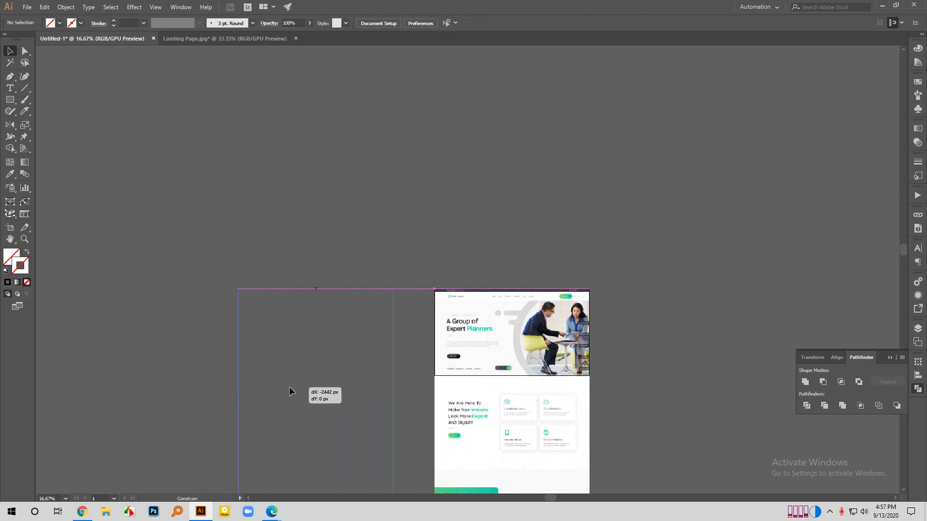
pyautogui.scroll(-2, 418, 283)
pyautogui.scroll(-3, 531, 228)
pyautogui.scroll(-3, 531, 230)
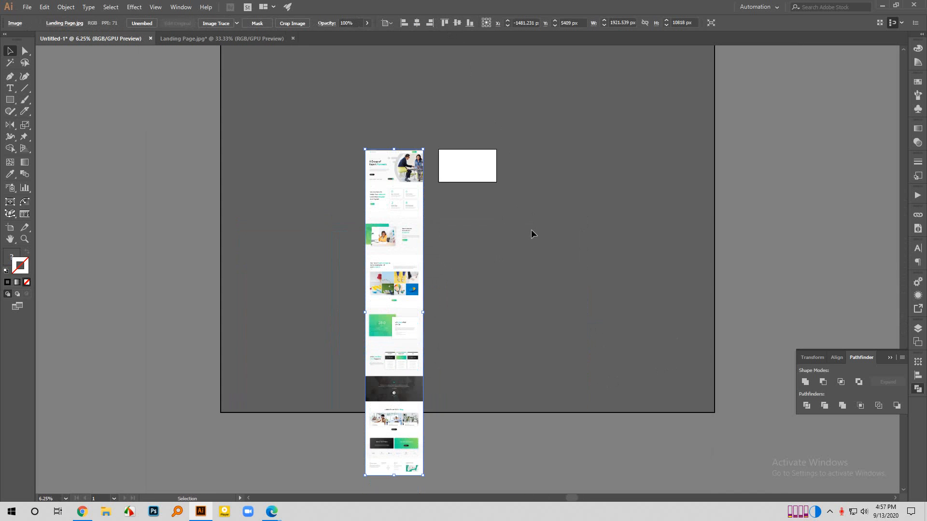
# Examine the landing page image section by section, from the hero banner down to the recent web designs grid.
pyautogui.scroll(3, 370, 338)
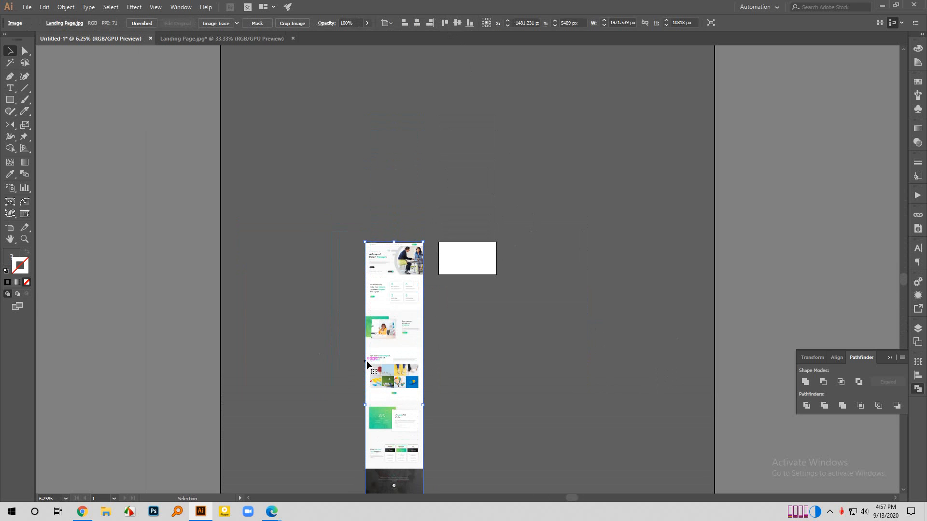
pyautogui.scroll(5, 432, 256)
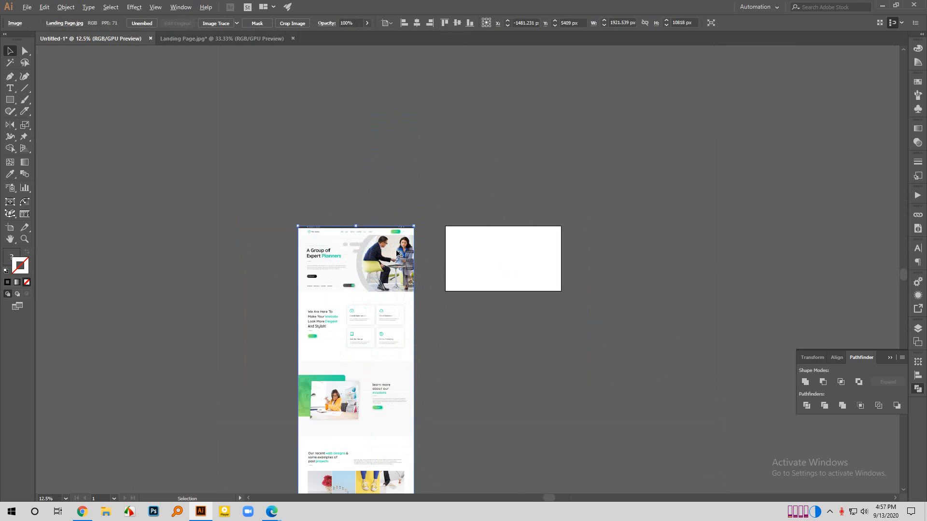
pyautogui.scroll(-4, 415, 206)
pyautogui.scroll(-2, 418, 294)
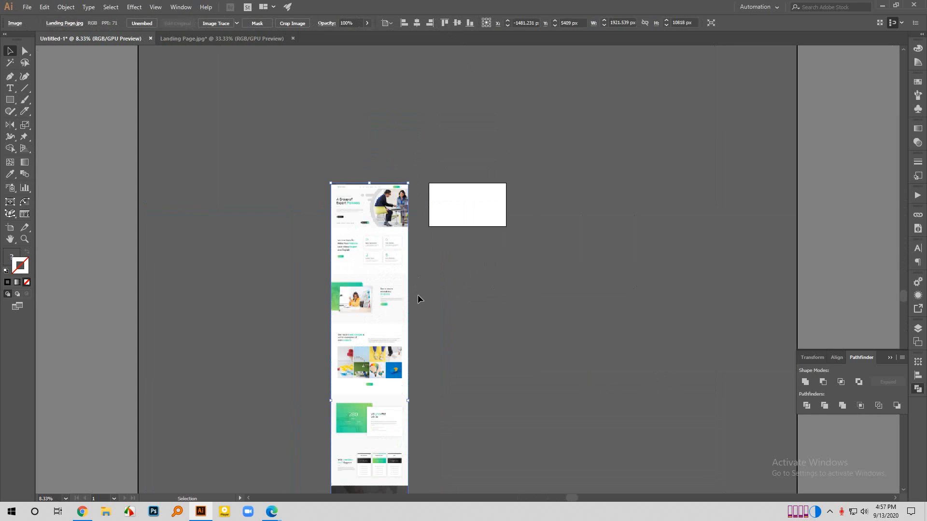
pyautogui.scroll(1, 367, 248)
pyautogui.scroll(6, 366, 247)
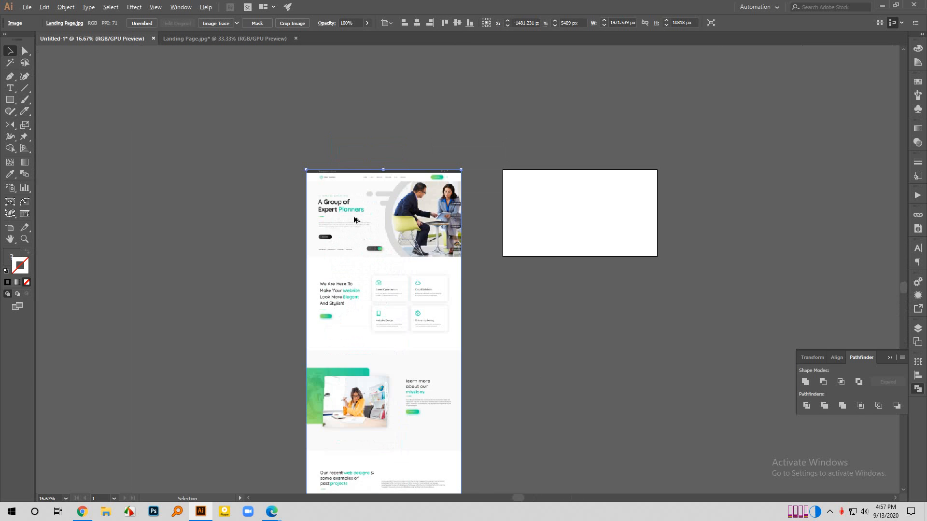
pyautogui.scroll(-1, 542, 195)
pyautogui.scroll(2, 542, 195)
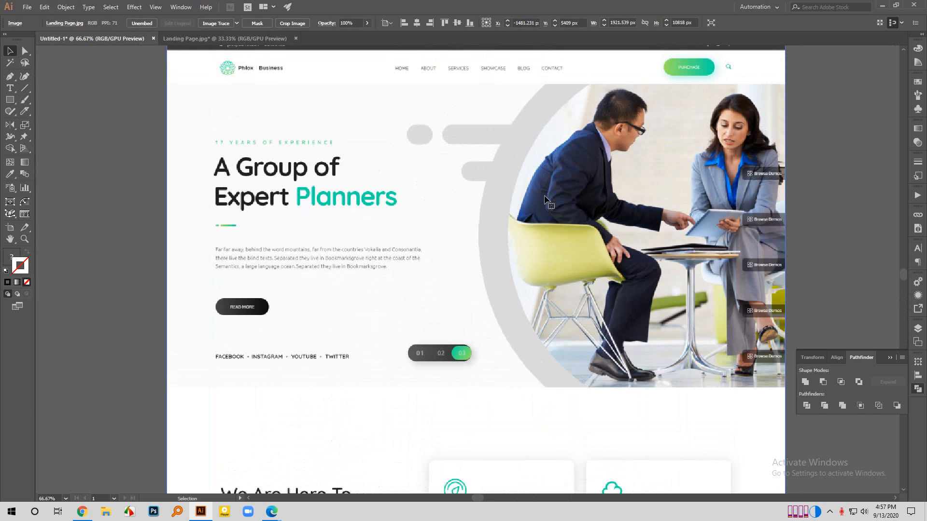
pyautogui.scroll(-3, 431, 262)
pyautogui.scroll(-5, 432, 262)
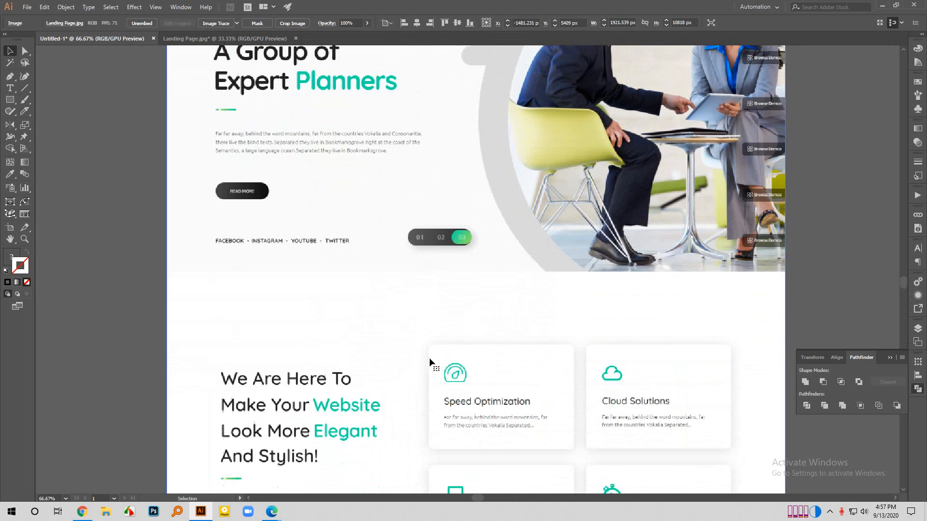
pyautogui.scroll(-8, 398, 300)
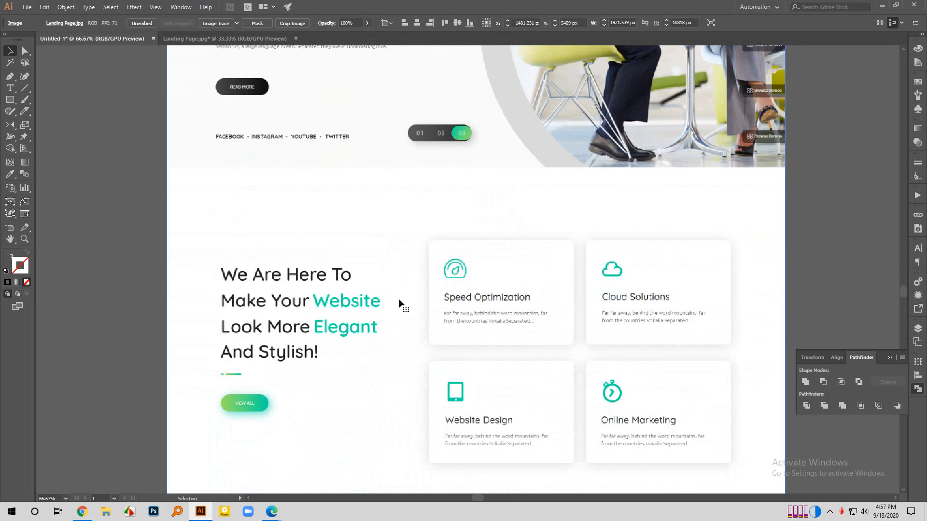
pyautogui.scroll(-10, 398, 300)
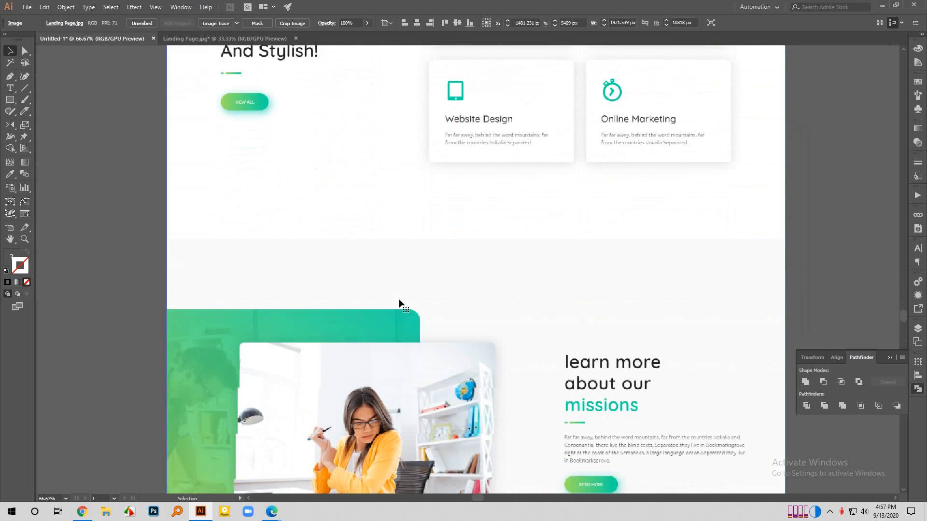
pyautogui.scroll(-9, 399, 300)
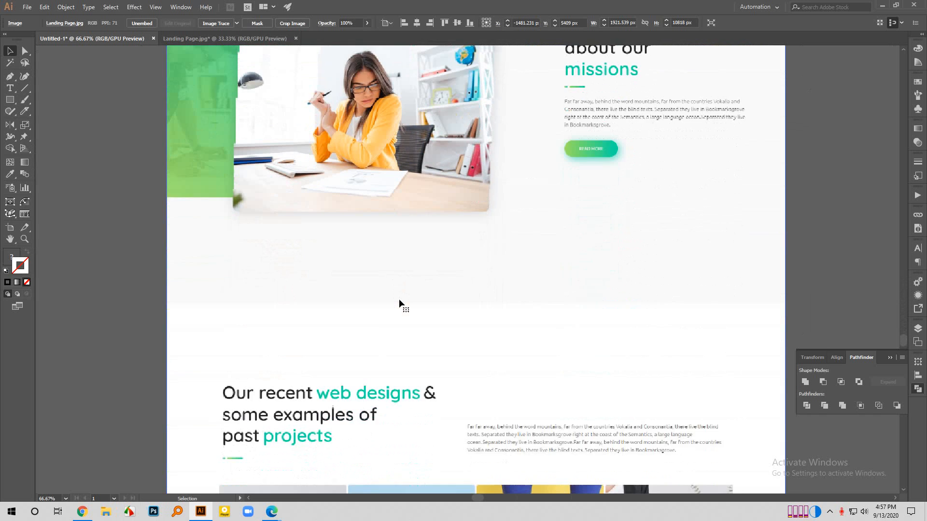
pyautogui.scroll(-4, 399, 299)
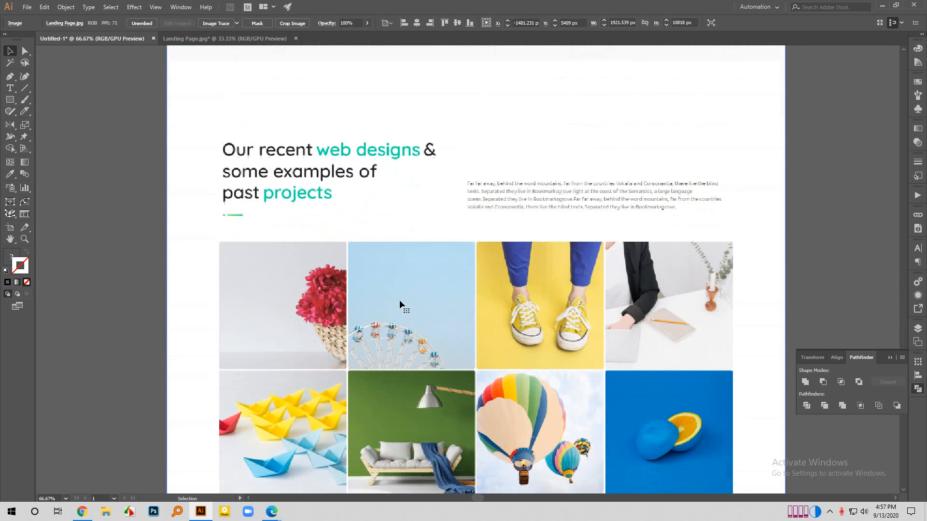
pyautogui.scroll(-5, 380, 294)
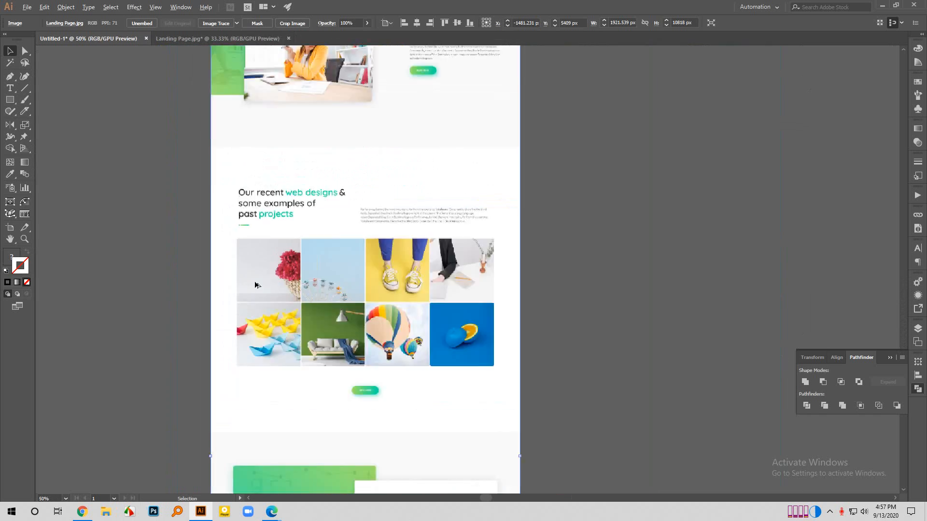
pyautogui.scroll(3, 378, 274)
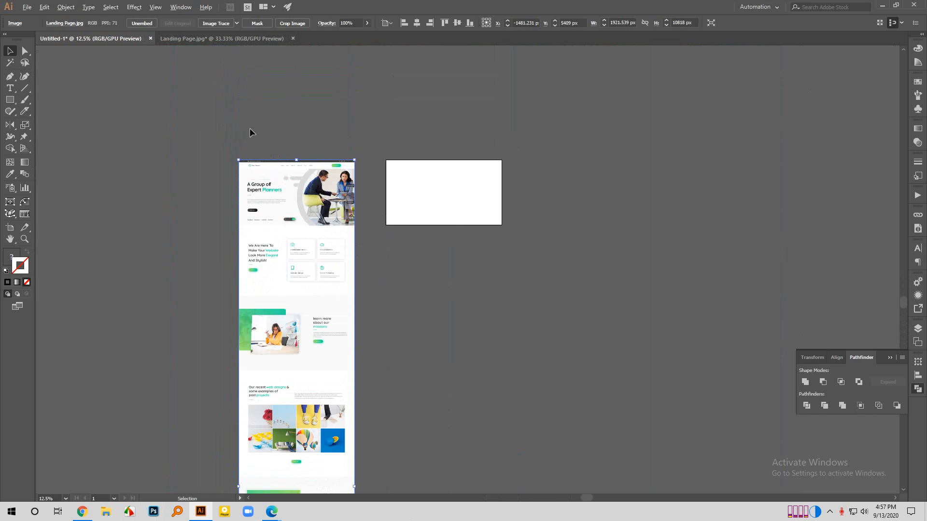
pyautogui.scroll(2, 249, 125)
# Try moving the landing page image away from its place beside the artboard, undo the move and deselect the image.
pyautogui.click(474, 147)
pyautogui.moveTo(361, 243); pyautogui.dragTo(468, 217)
pyautogui.hotkey('ctrl', 'z')
pyautogui.click(531, 127)
# Try to extend Artboard 1 downward with the Artboard tool to match the full length of the landing page image.
pyautogui.scroll(-4, 532, 126)
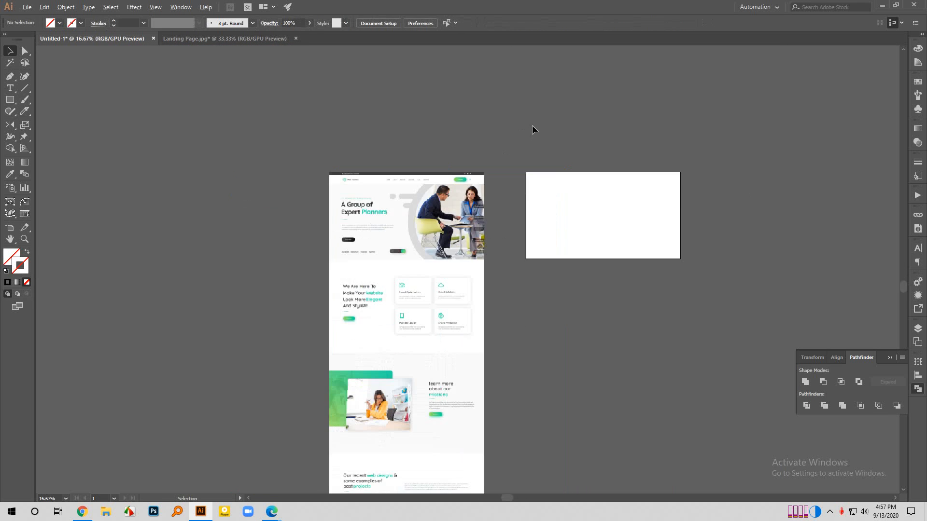
pyautogui.scroll(-5, 539, 145)
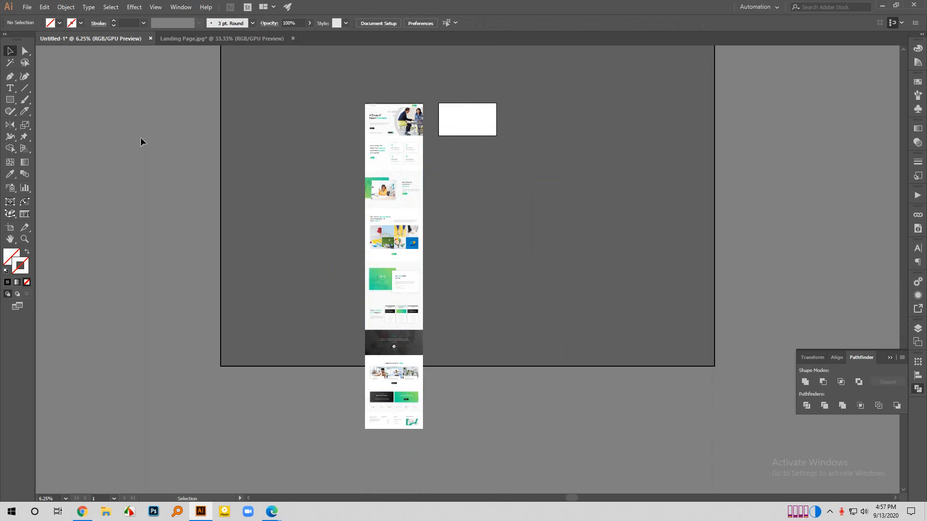
pyautogui.click(10, 228)
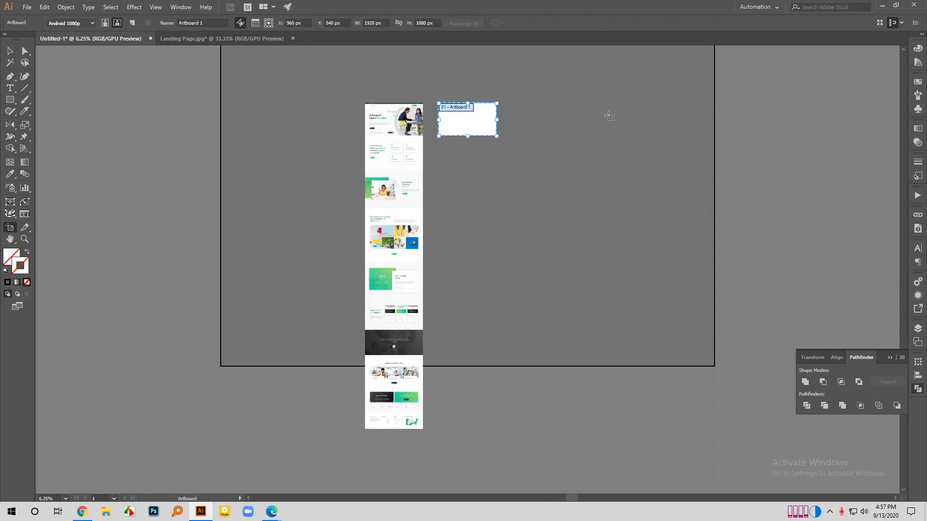
pyautogui.moveTo(467, 138); pyautogui.dragTo(467, 434)
pyautogui.click(532, 269)
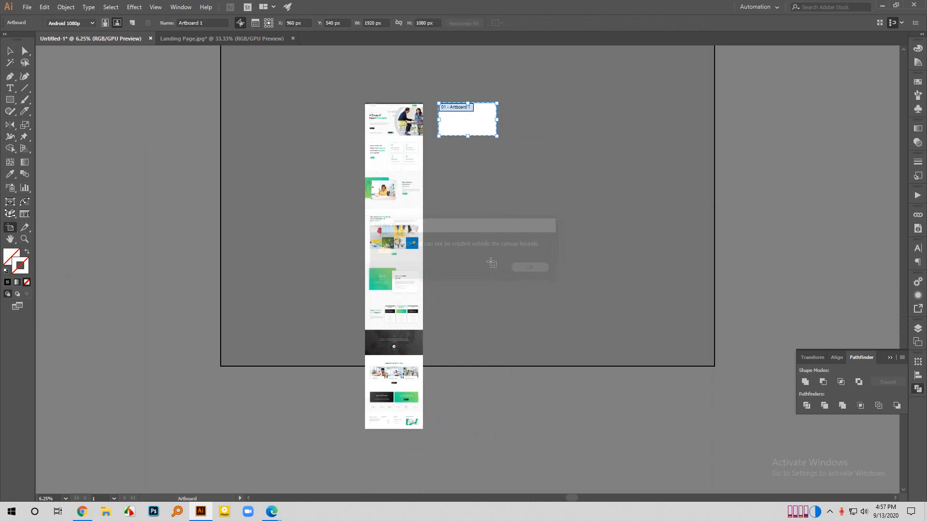
# Stretch Artboard 1 downward to a height of about 8488 px, leave artboard editing and undo the resize.
pyautogui.moveTo(468, 137); pyautogui.dragTo(467, 360)
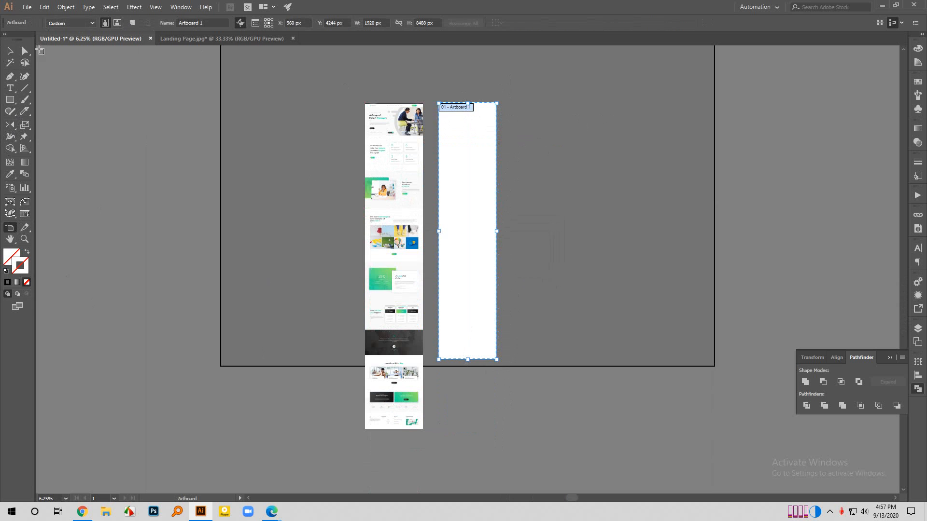
pyautogui.click(15, 51)
pyautogui.scroll(3, 507, 88)
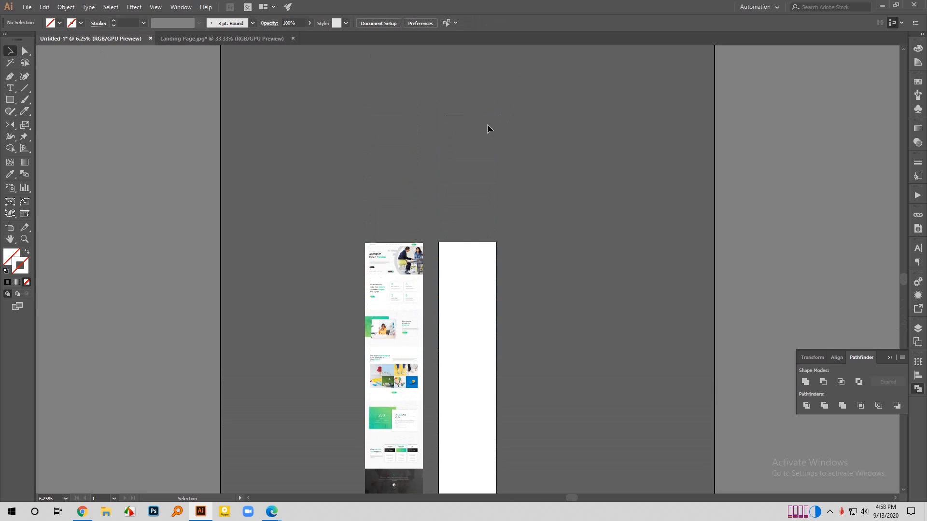
pyautogui.scroll(-2, 486, 124)
pyautogui.hotkey('ctrl', 'z')
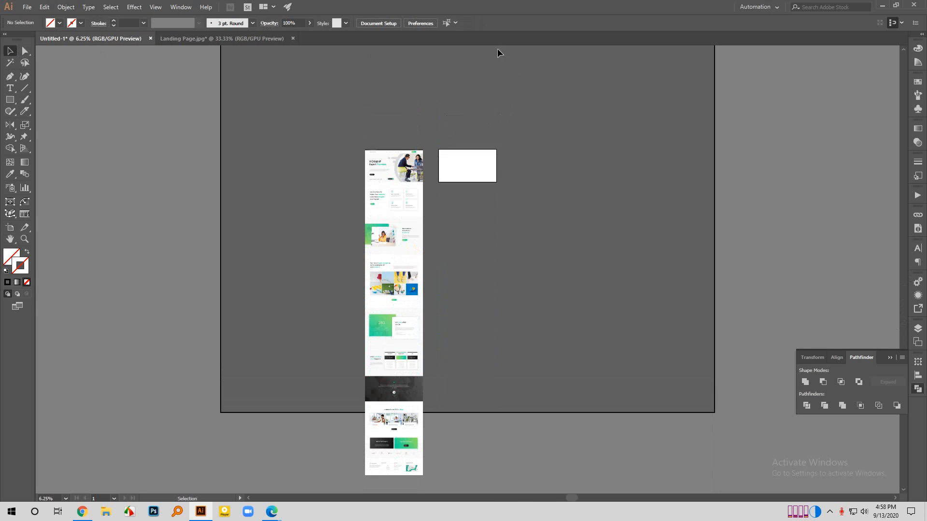
# Examine the landing page's hero, services and missions sections beside the blank artboard.
pyautogui.scroll(3, 429, 173)
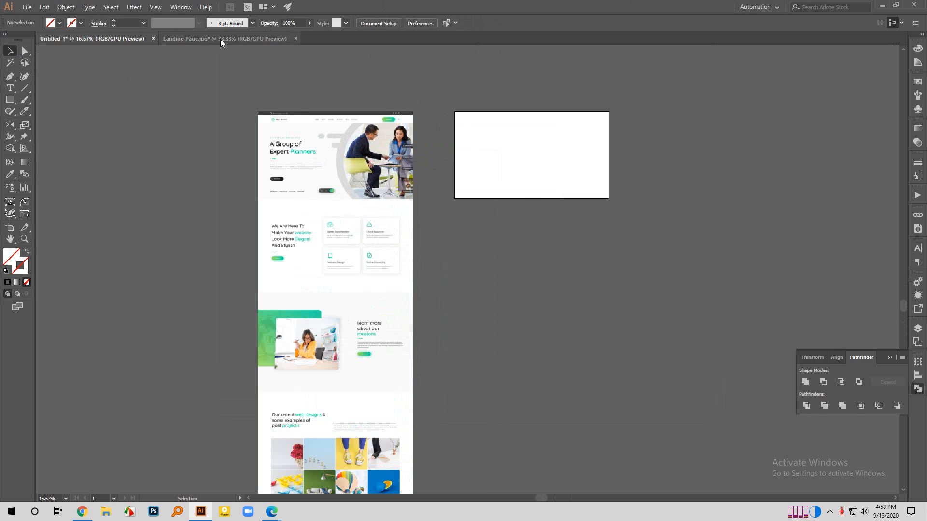
pyautogui.scroll(2, 261, 113)
pyautogui.hscroll(5, 385, 296)
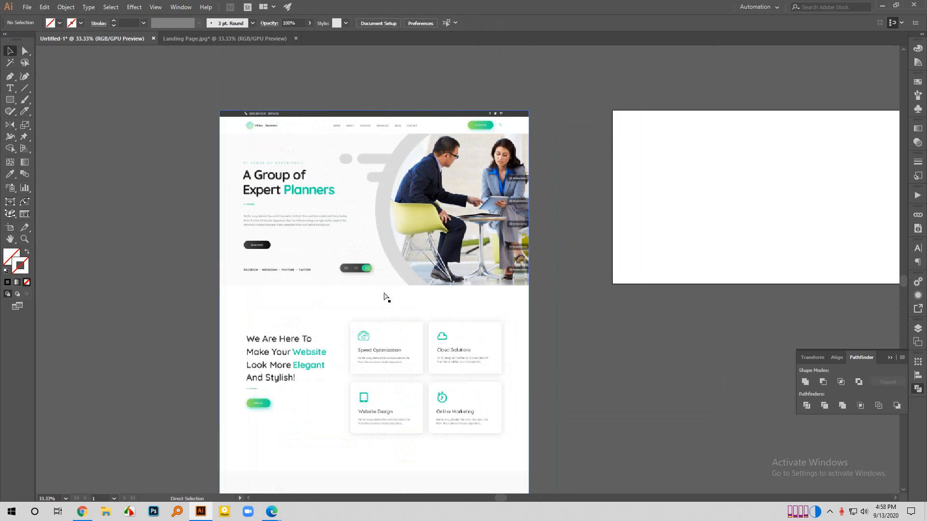
pyautogui.scroll(-1, 398, 294)
pyautogui.scroll(1, 398, 294)
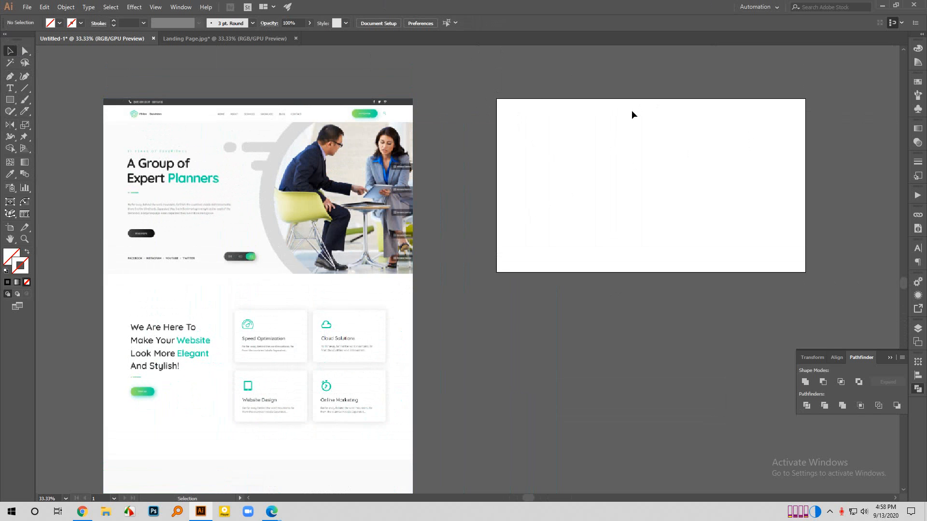
pyautogui.scroll(-1, 316, 249)
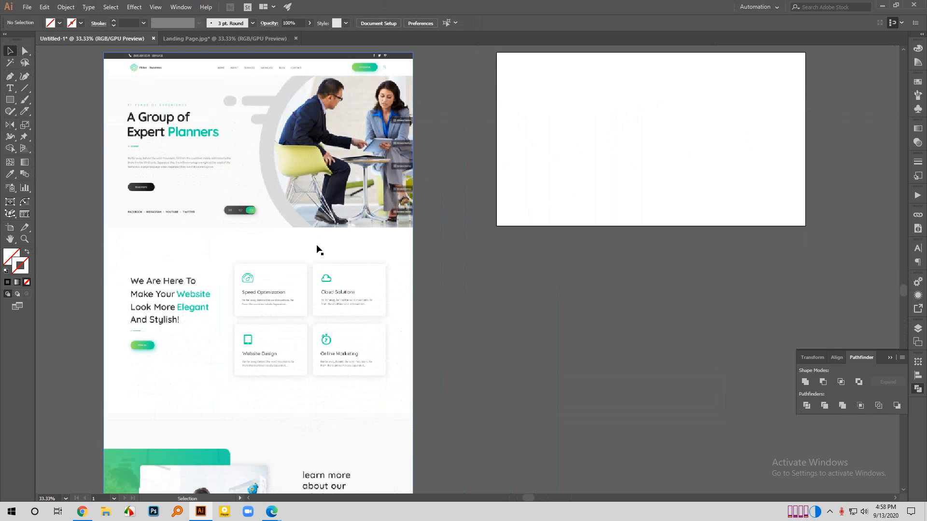
pyautogui.scroll(1, 316, 249)
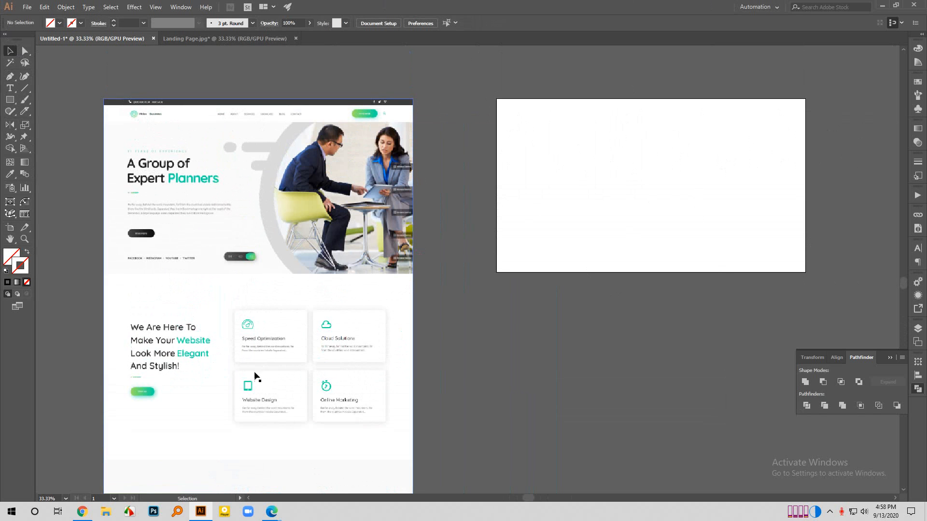
pyautogui.scroll(-1, 225, 351)
pyautogui.scroll(-1, 290, 333)
pyautogui.scroll(-1, 289, 333)
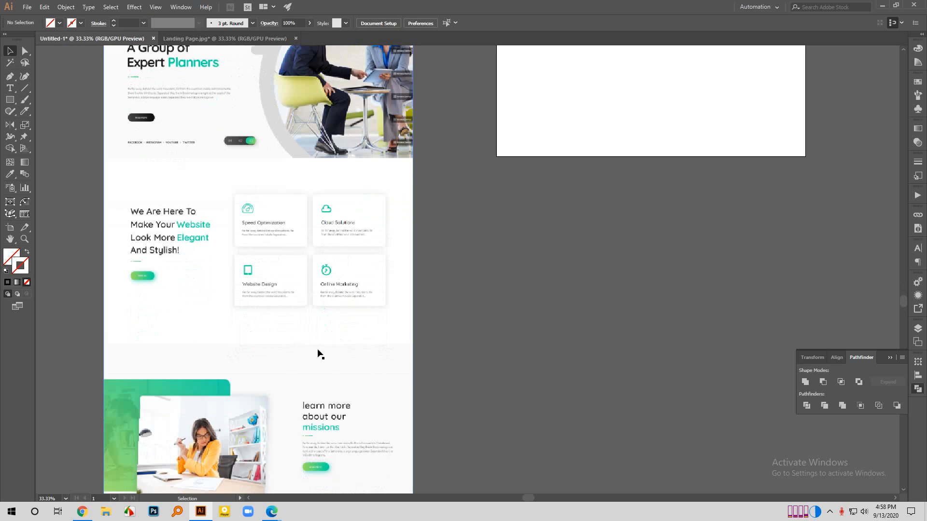
pyautogui.scroll(-2, 318, 354)
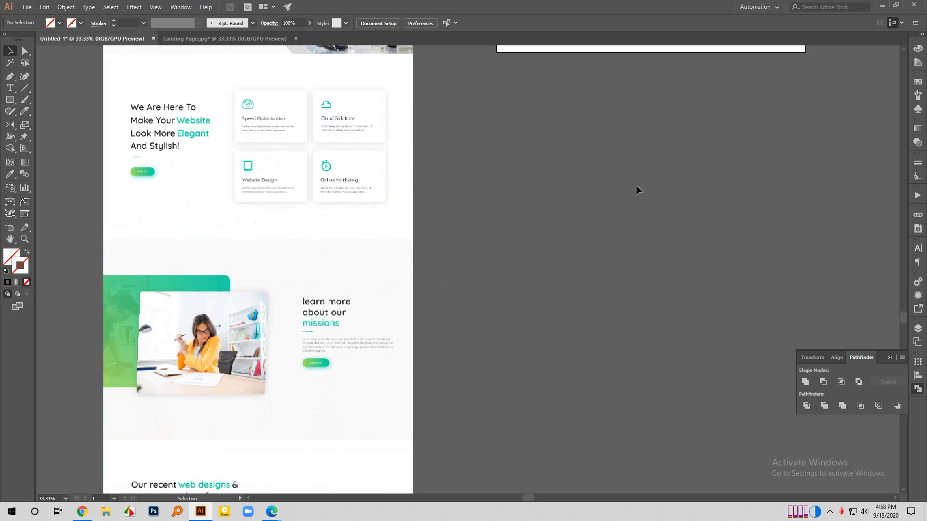
pyautogui.scroll(1, 375, 307)
pyautogui.scroll(5, 375, 307)
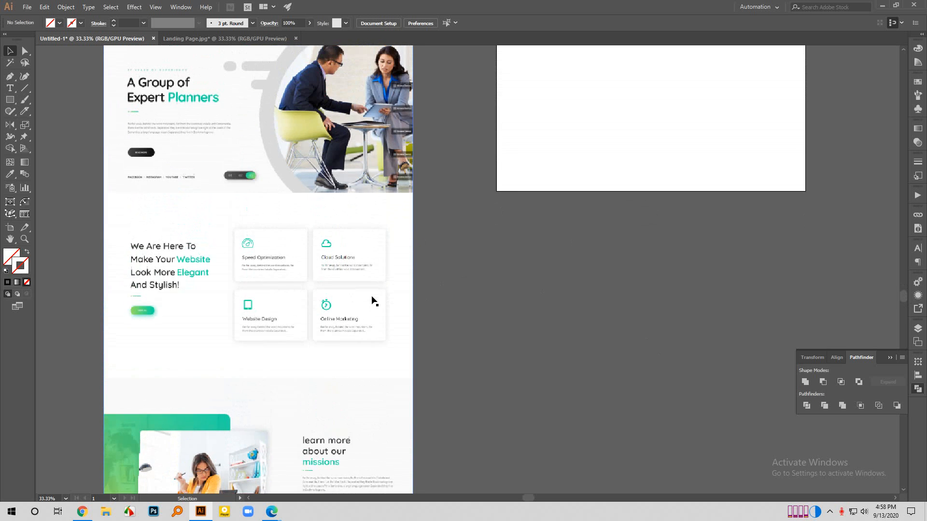
pyautogui.scroll(1, 375, 300)
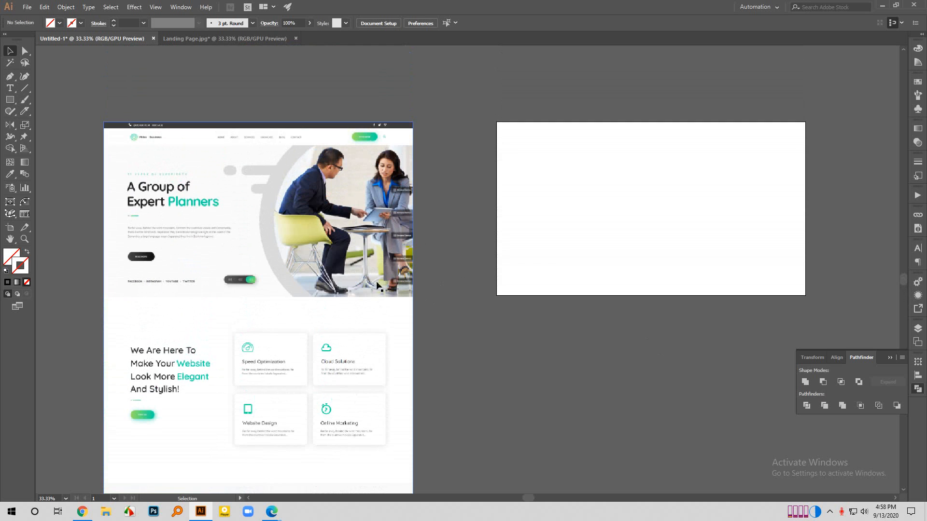
# Inspect the landing page's contact bar, navigation header and hero section up close with nothing selected.
pyautogui.click(343, 192)
pyautogui.click(433, 185)
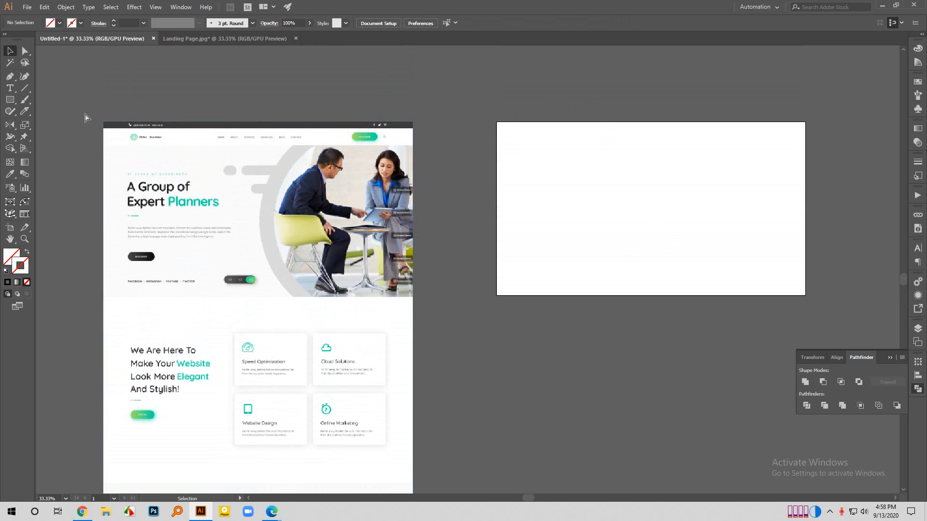
pyautogui.hscroll(-5, 85, 117)
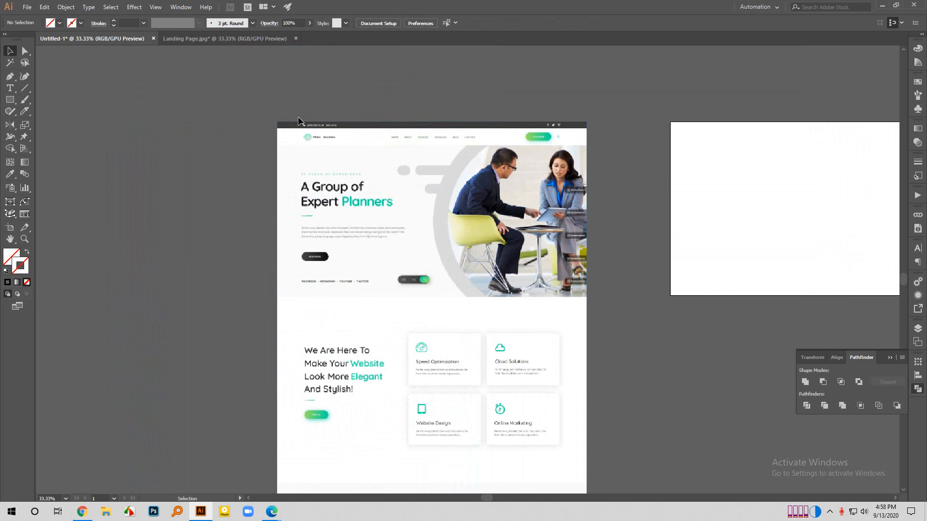
pyautogui.scroll(2, 270, 103)
pyautogui.hscroll(3, 488, 212)
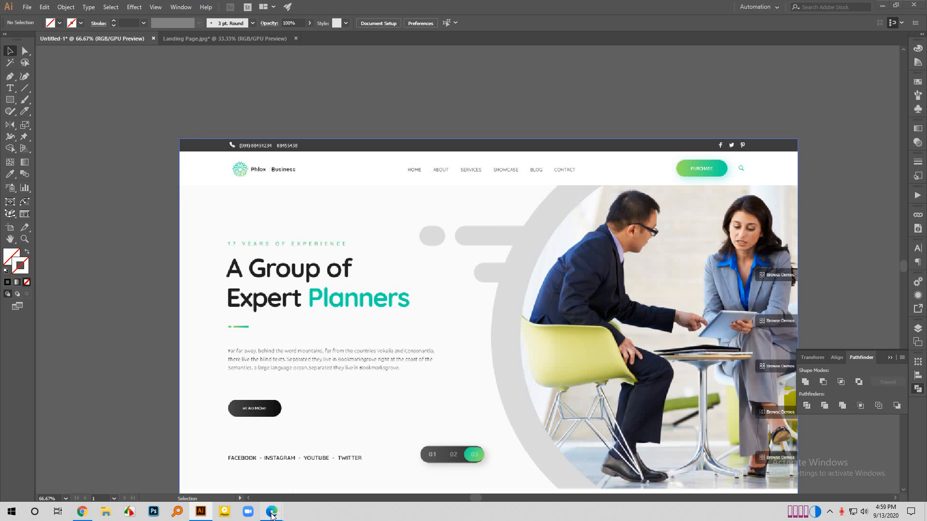
pyautogui.moveTo(278, 512)
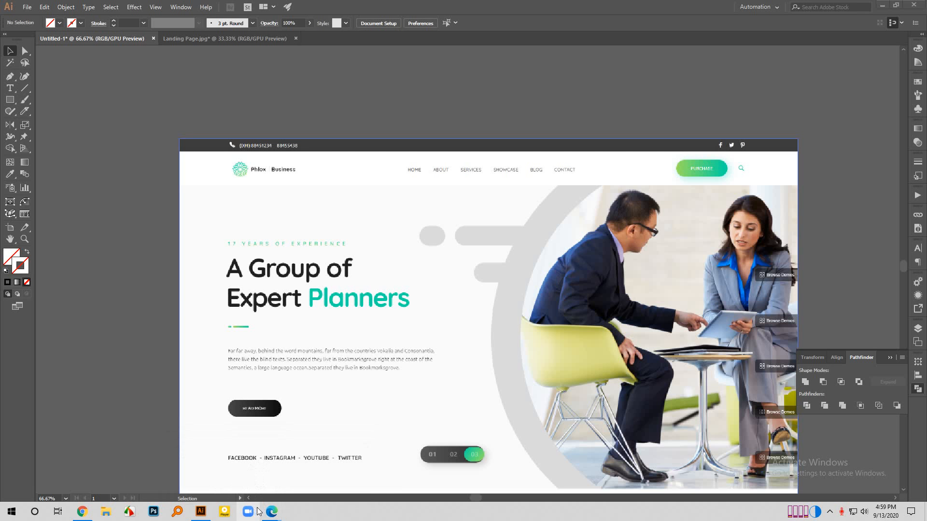
# Switch to the Edge browser, open Facebook in a new tab and view the banner-size chart photo from the latest Messenger conversation.
pyautogui.click(212, 476)
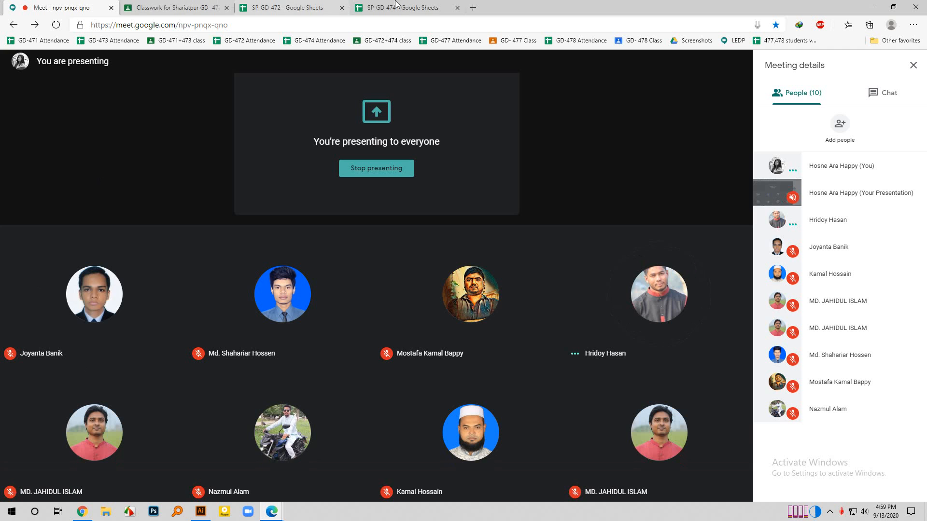
pyautogui.click(473, 7)
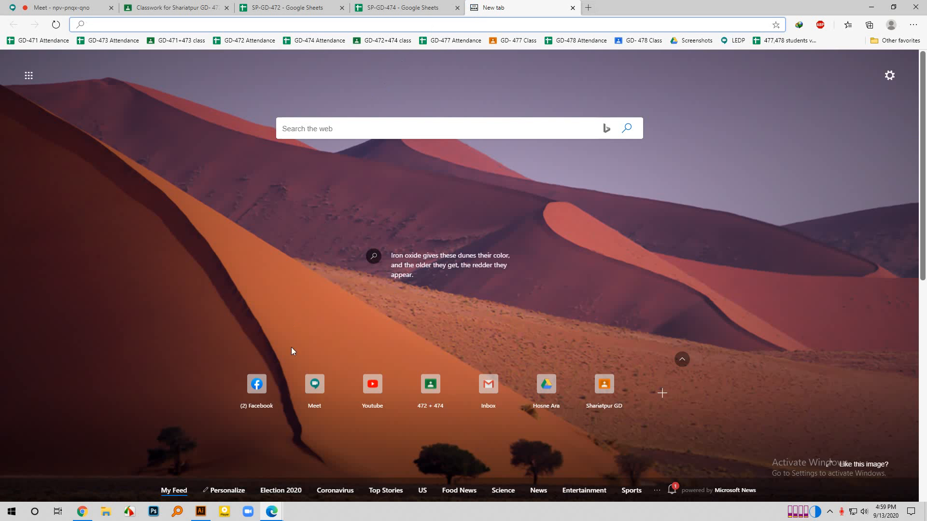
pyautogui.click(257, 395)
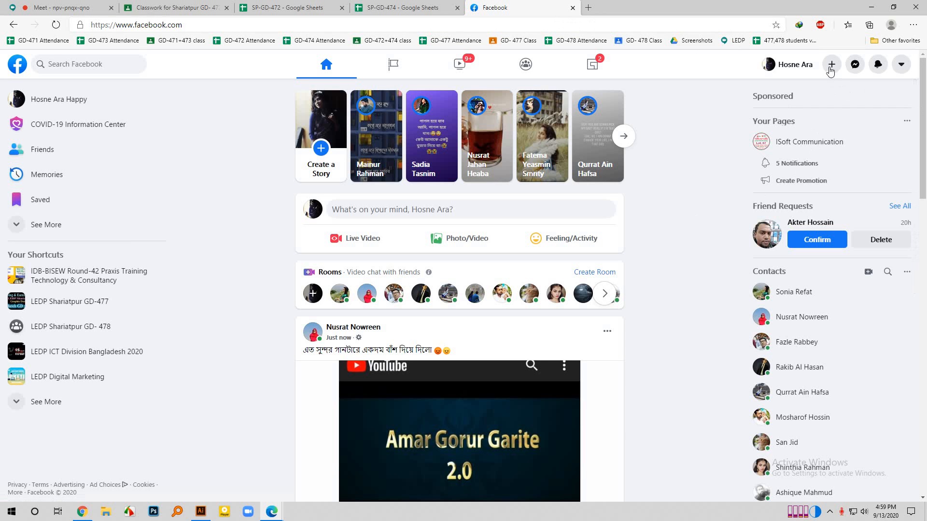
pyautogui.click(857, 65)
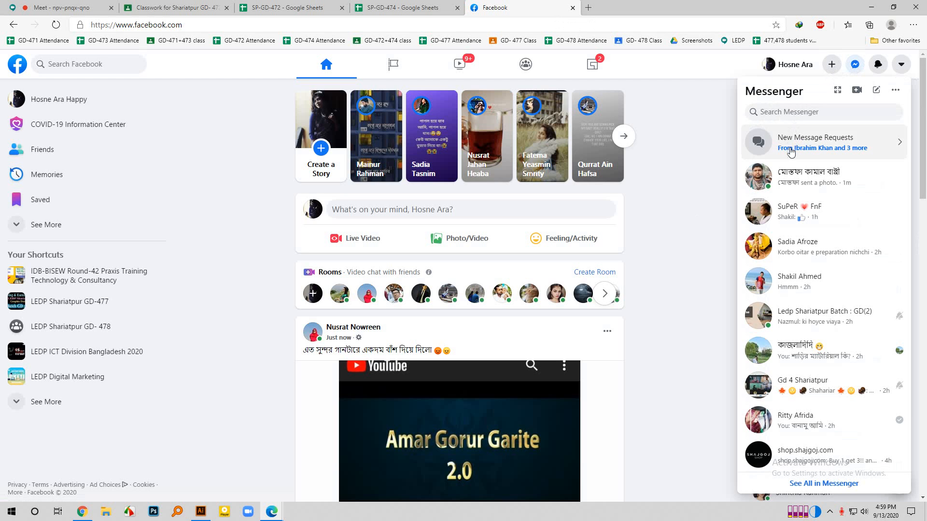
pyautogui.click(779, 190)
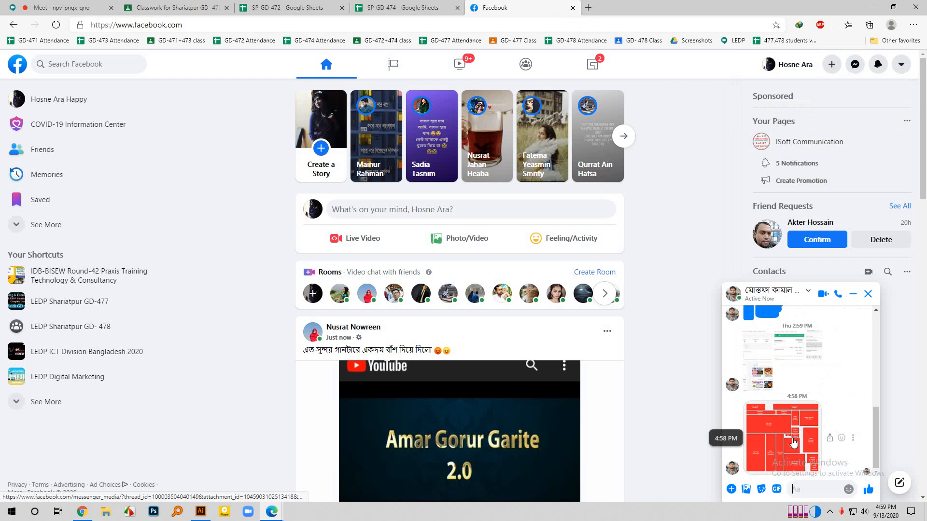
pyautogui.click(793, 444)
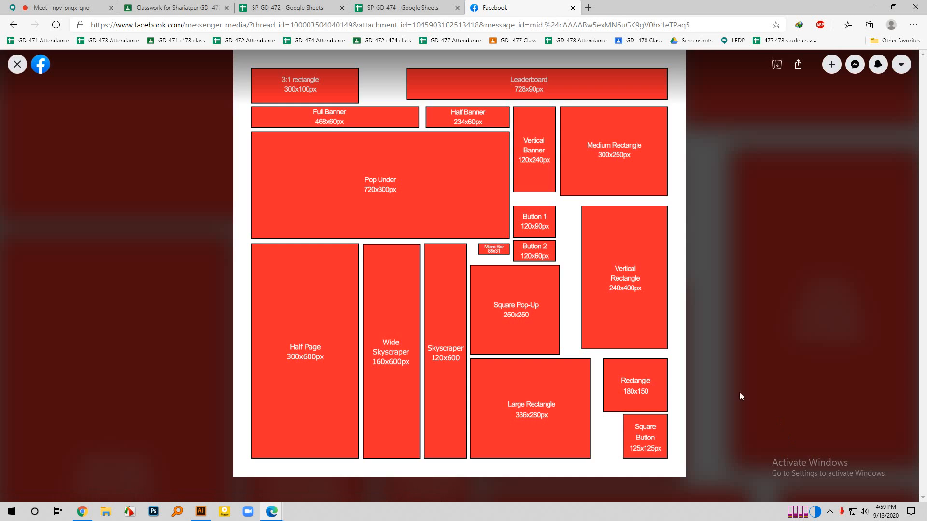
# Save the banner-size chart image to the computer and close the Facebook tab.
pyautogui.rightClick(467, 224)
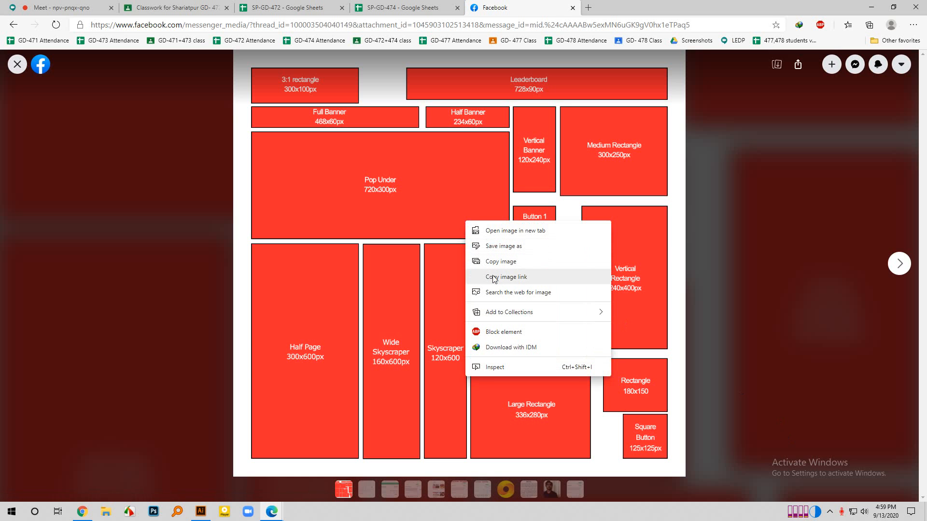
pyautogui.click(497, 246)
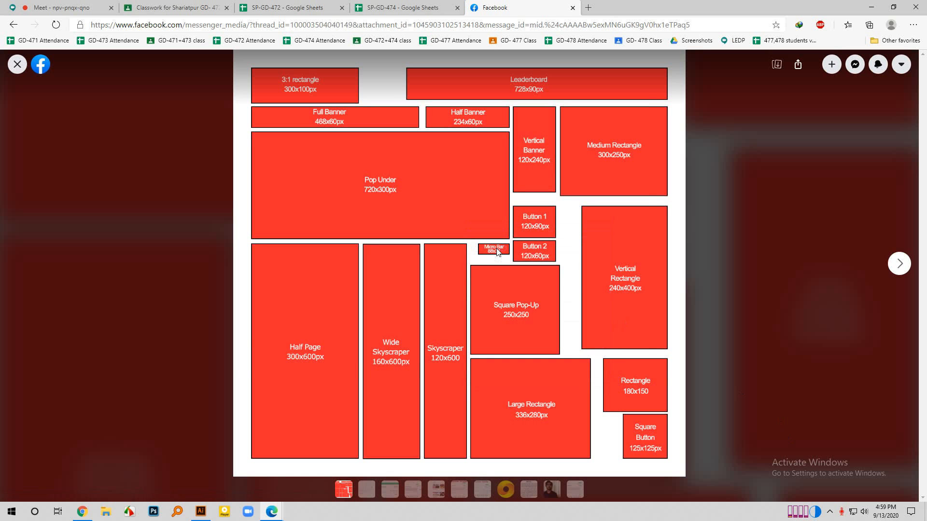
pyautogui.click(583, 361)
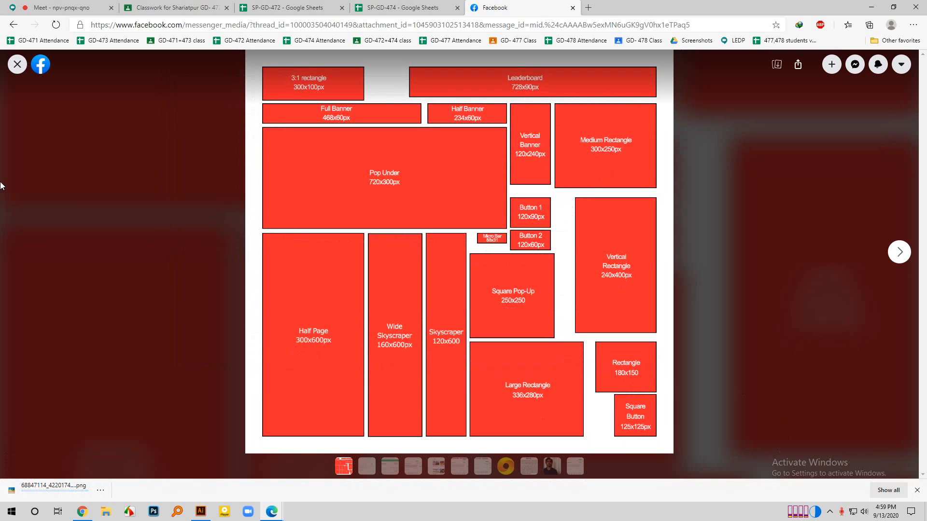
pyautogui.click(571, 9)
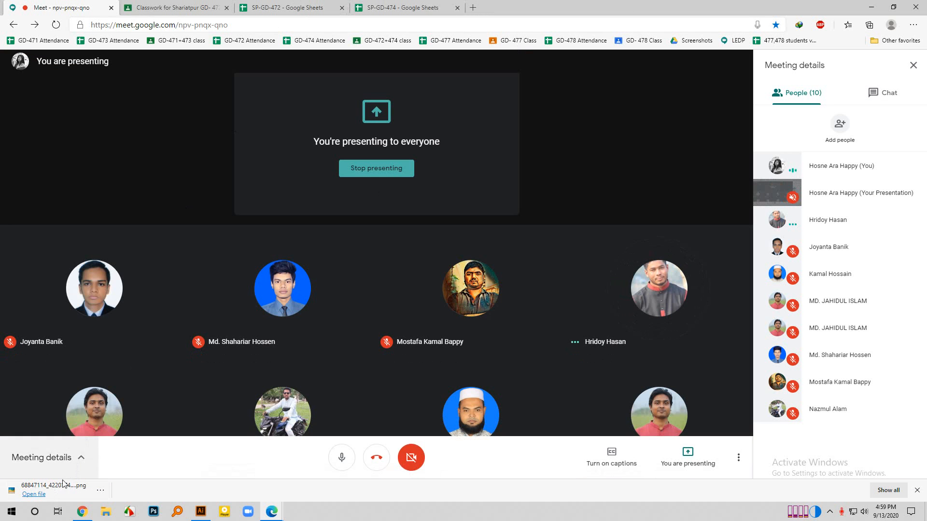
# Open the downloaded banner-size PNG as a new Illustrator document and shift the image lower on its artboard.
pyautogui.moveTo(68, 485); pyautogui.dragTo(427, 35)
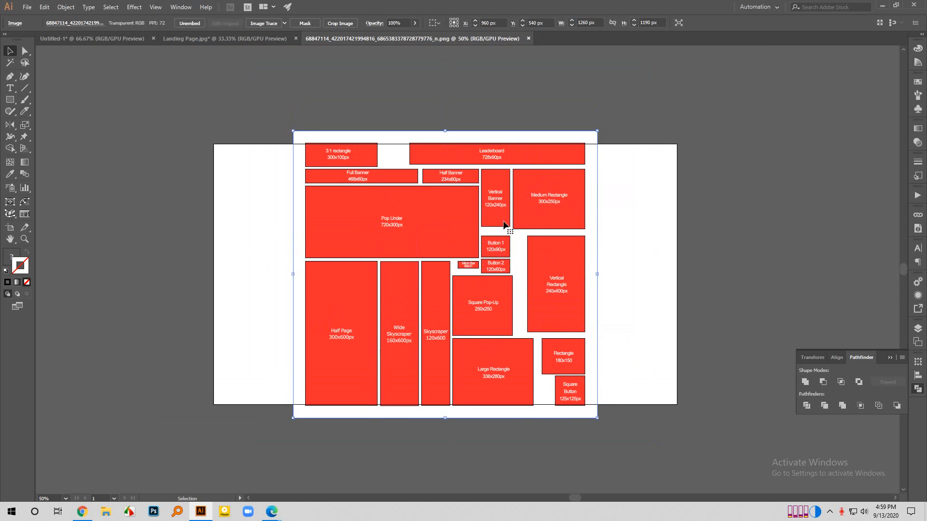
pyautogui.moveTo(503, 225); pyautogui.dragTo(486, 282)
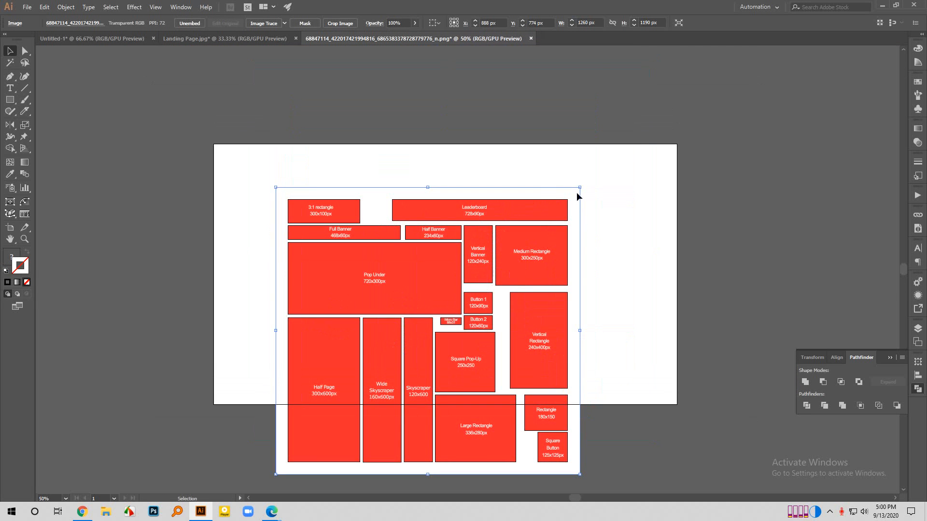
pyautogui.click(671, 109)
# Examine the ad formats and pixel sizes on the chart, from the leaderboard and banners down to the skyscrapers and rectangles.
pyautogui.hotkey('ctrl', '=')
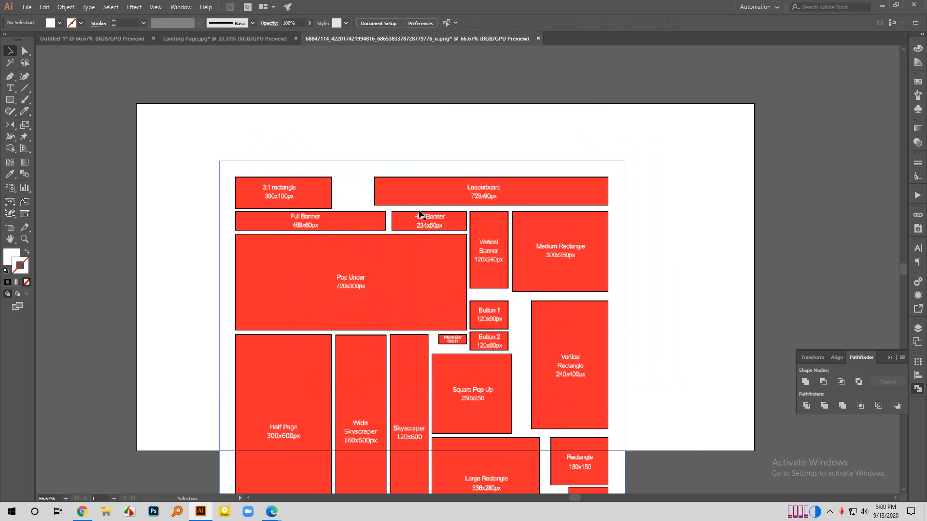
pyautogui.hotkey('ctrl', '=')
pyautogui.hotkey('ctrl', '=')
pyautogui.scroll(-1, 514, 206)
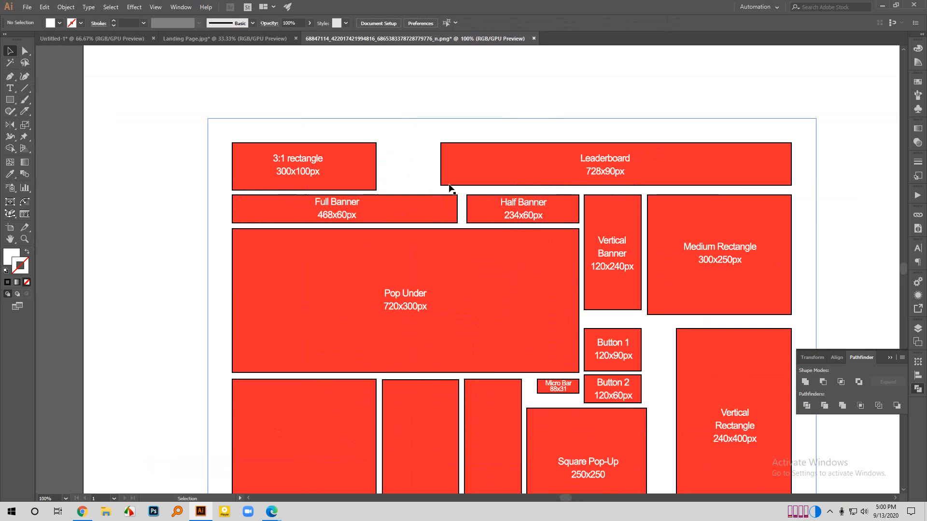
pyautogui.scroll(2, 516, 179)
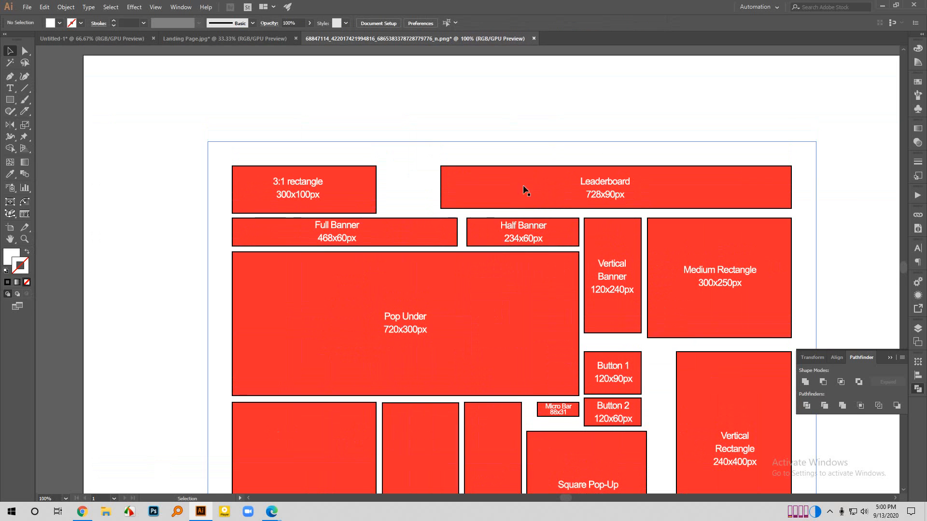
pyautogui.scroll(1, 655, 137)
pyautogui.scroll(-3, 694, 214)
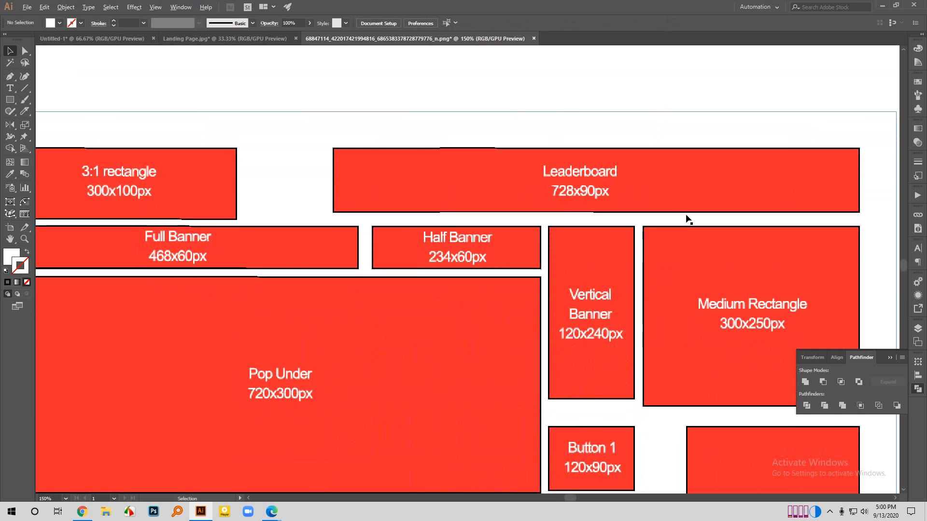
pyautogui.scroll(-1, 685, 214)
pyautogui.scroll(-8, 695, 212)
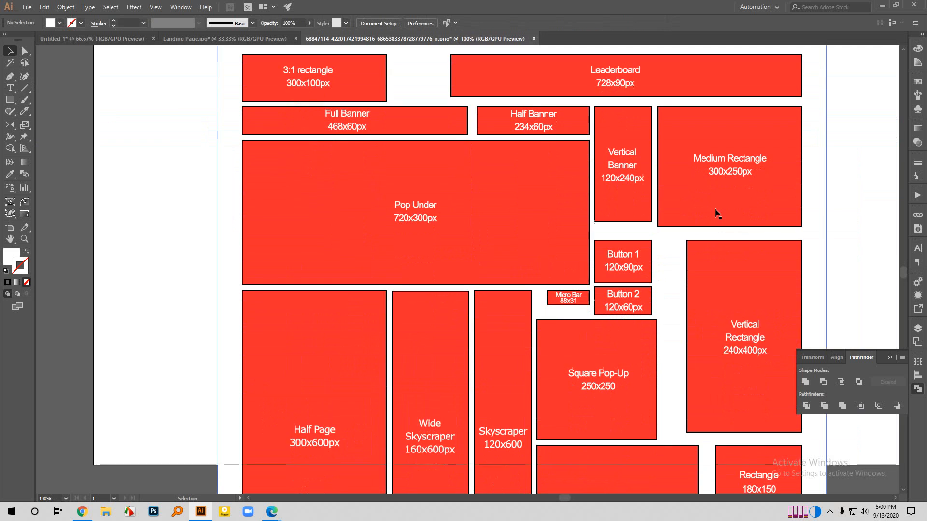
pyautogui.scroll(-5, 714, 207)
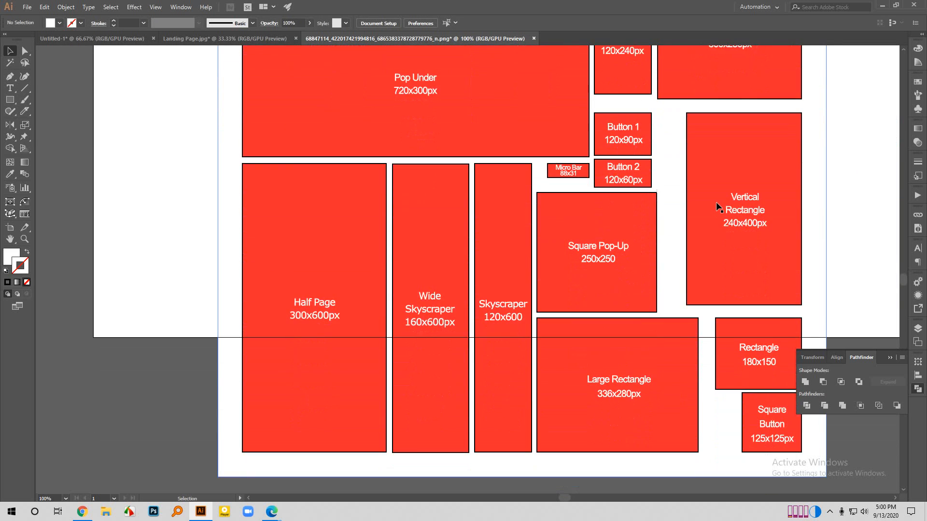
pyautogui.scroll(-1, 716, 203)
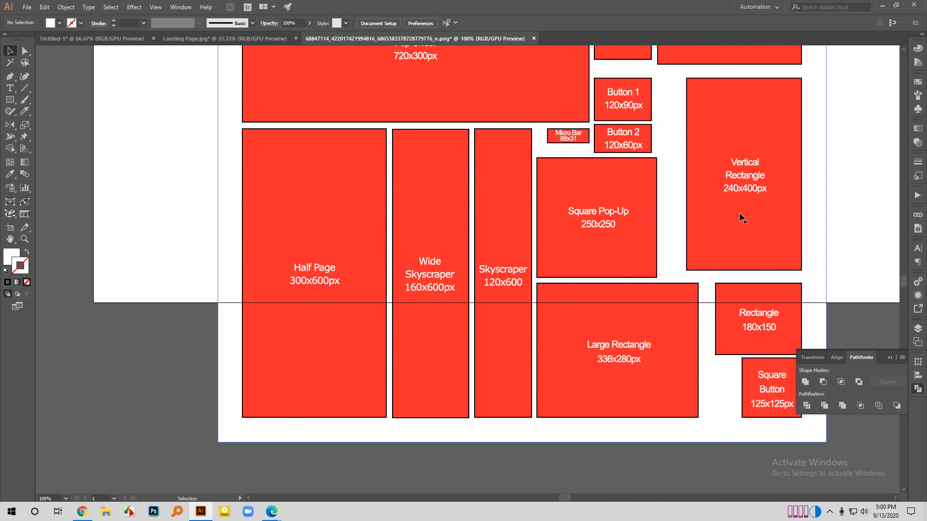
pyautogui.scroll(4, 619, 224)
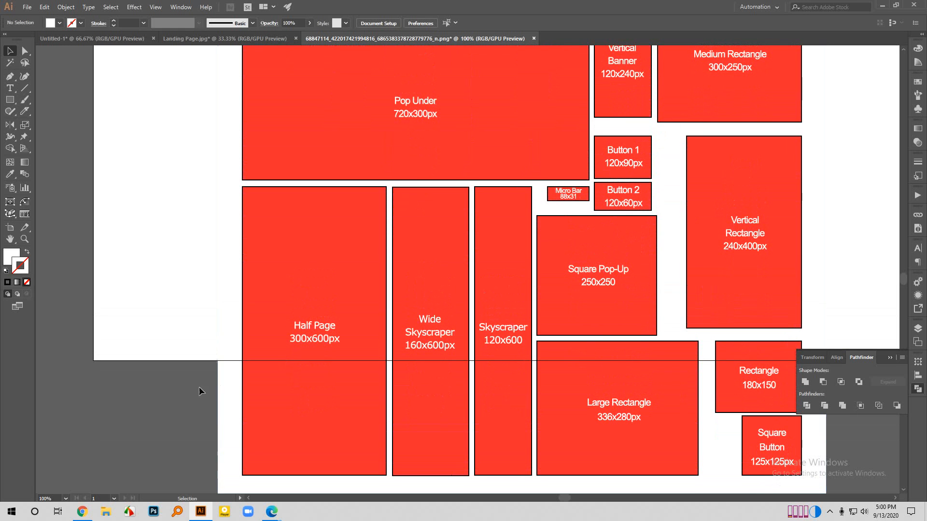
pyautogui.scroll(3, 273, 449)
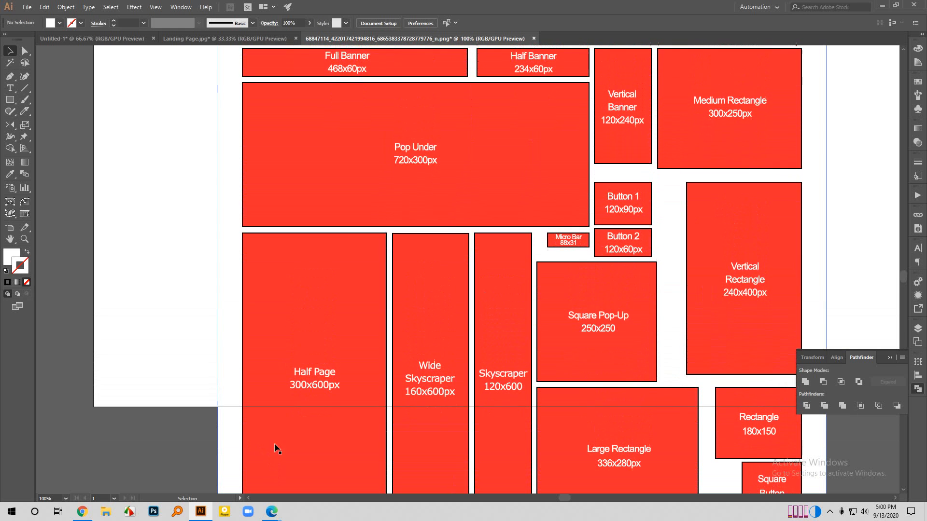
# Check the Google Meet call window and return to the banner-size chart in Illustrator.
pyautogui.moveTo(271, 512)
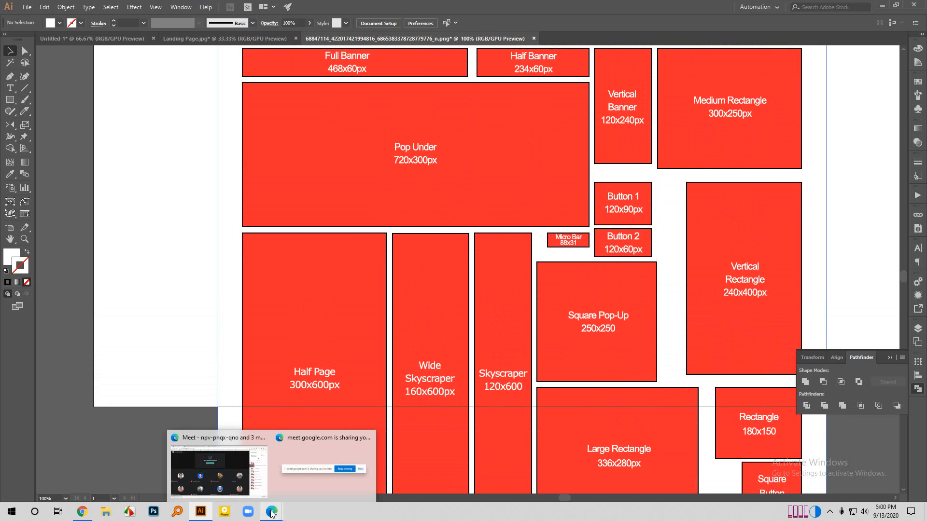
pyautogui.click(244, 485)
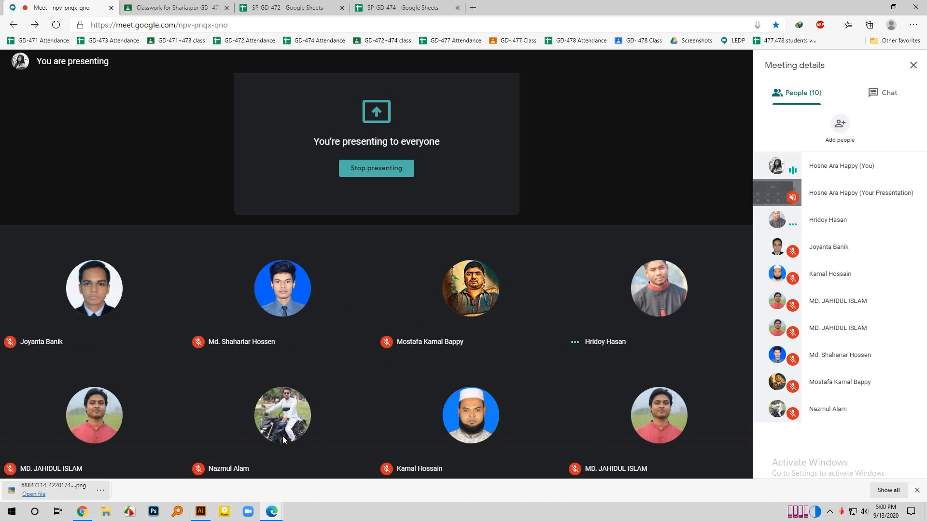
pyautogui.click(272, 511)
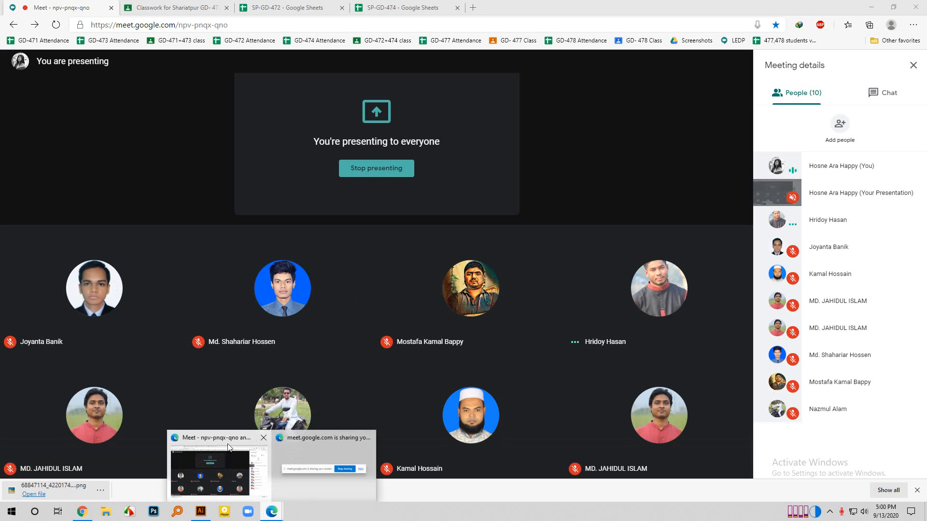
pyautogui.click(201, 513)
# Align the banner-size chart with the artboard's upper-left corner and inspect its Leaderboard and Medium Rectangle formats up close.
pyautogui.scroll(-2, 531, 337)
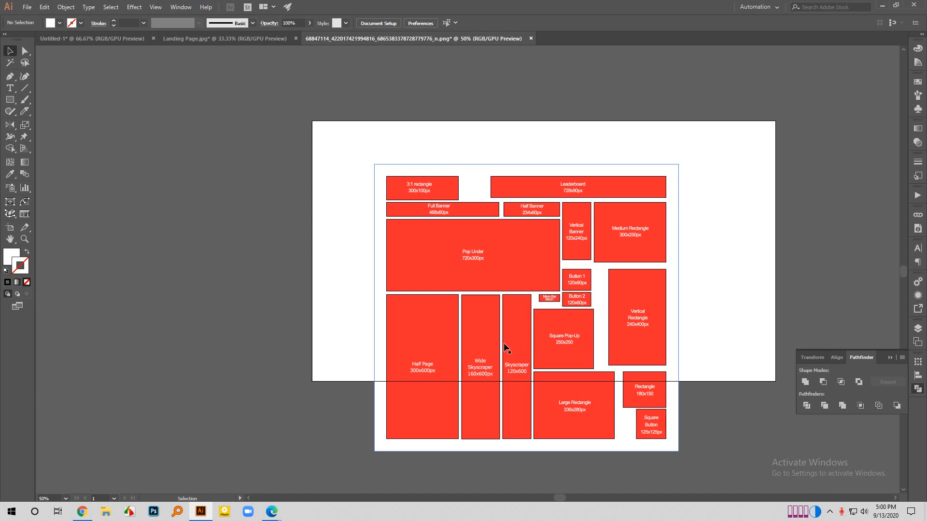
pyautogui.moveTo(547, 329); pyautogui.dragTo(484, 285)
pyautogui.scroll(1, 568, 191)
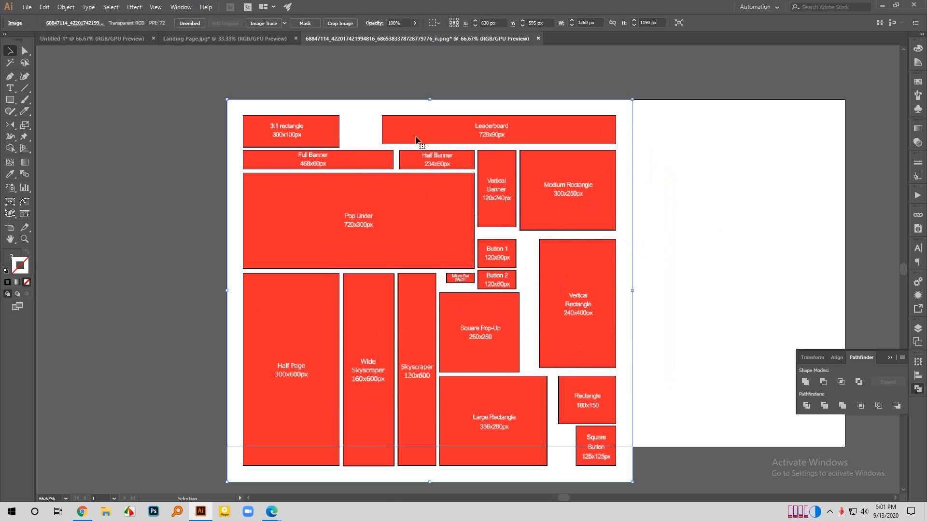
pyautogui.scroll(3, 539, 97)
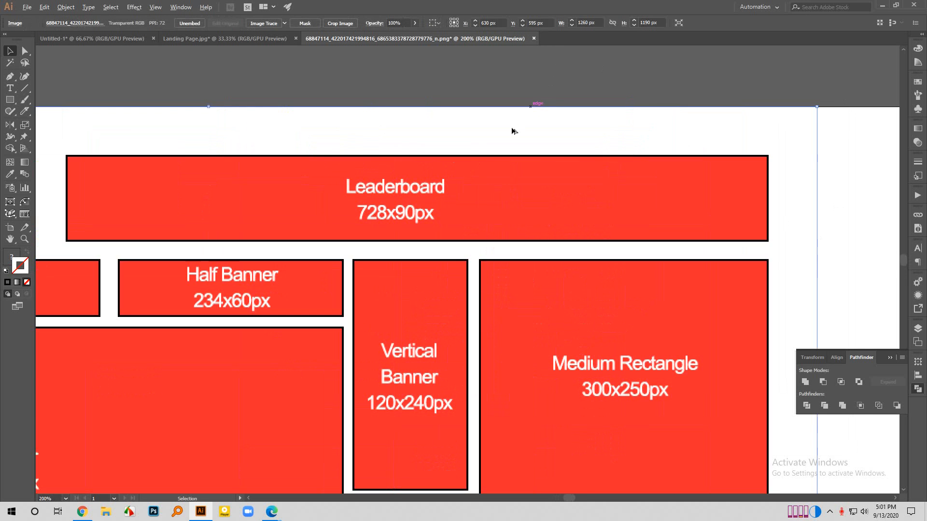
pyautogui.scroll(-1, 723, 207)
pyautogui.scroll(-1, 600, 213)
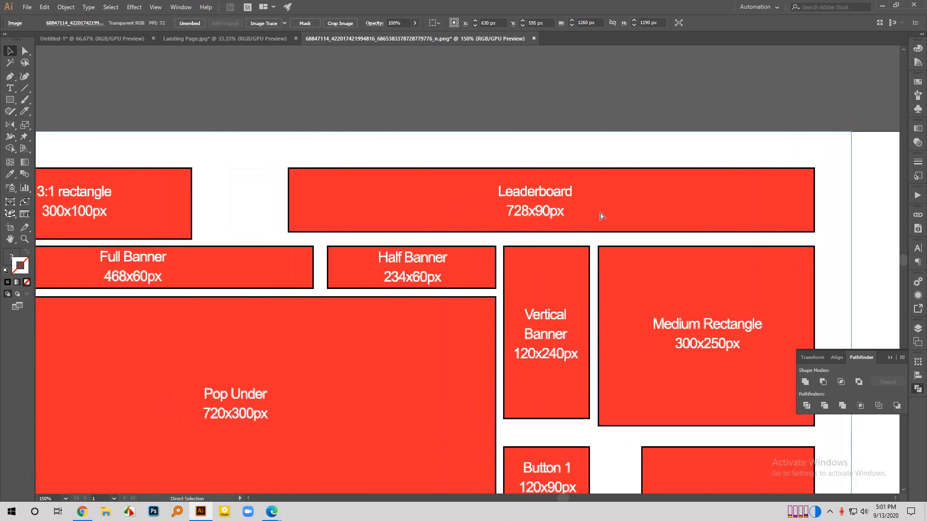
# Move the banner-size chart off the artboard to its left, at about X -822 px and Y 569 px.
pyautogui.scroll(-2, 685, 153)
pyautogui.moveTo(671, 224); pyautogui.dragTo(372, 219)
pyautogui.moveTo(274, 226); pyautogui.dragTo(215, 227)
pyautogui.hscroll(-2, 260, 254)
pyautogui.scroll(1, 145, 194)
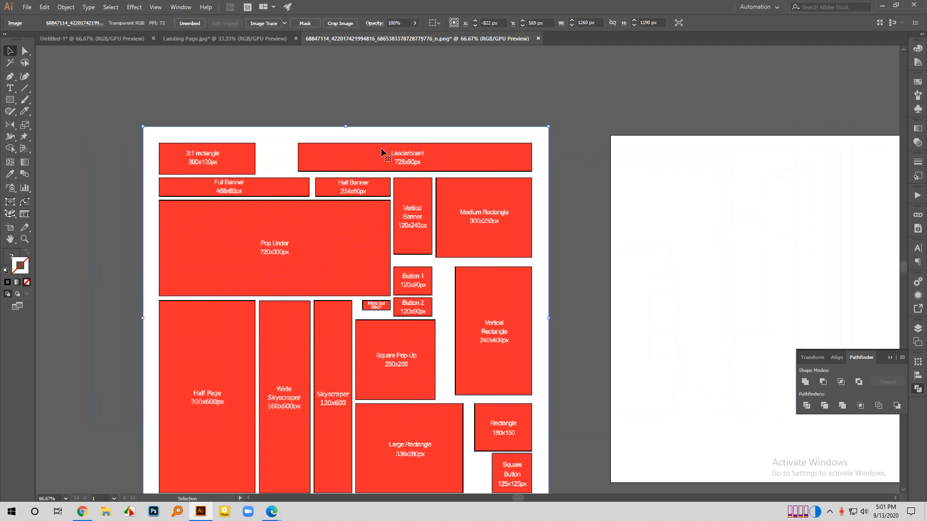
pyautogui.scroll(-2, 386, 155)
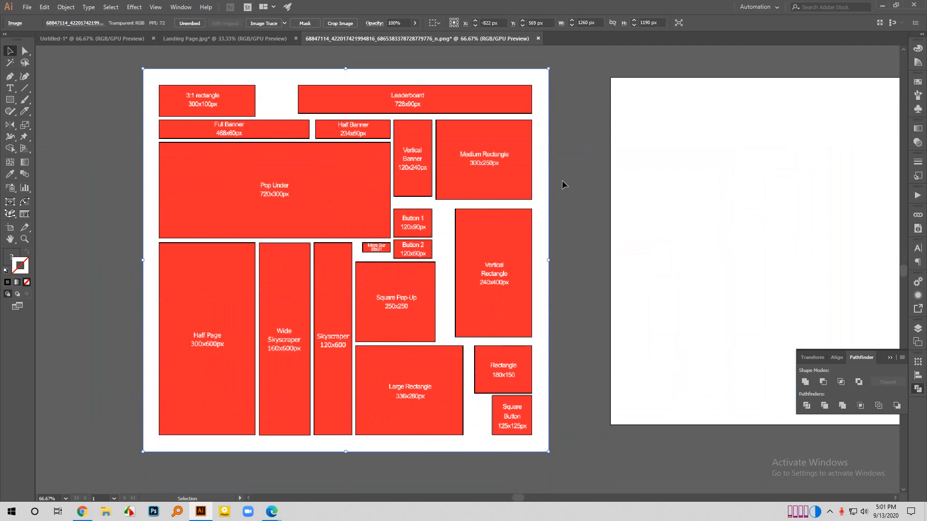
# In the Landing Page.jpg document, move the landing page image left of the artboard to about X -877 px and view its hero section.
pyautogui.click(181, 42)
pyautogui.click(721, 198)
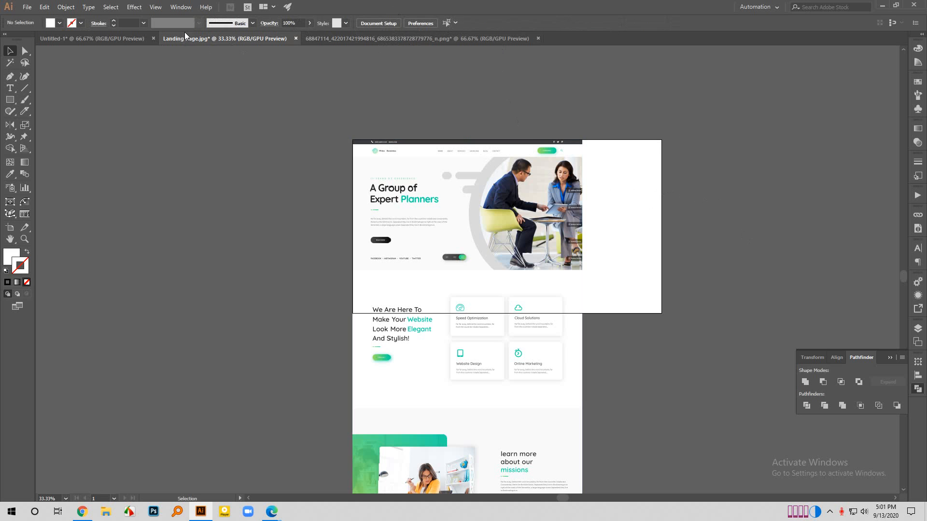
pyautogui.moveTo(496, 230); pyautogui.dragTo(247, 238)
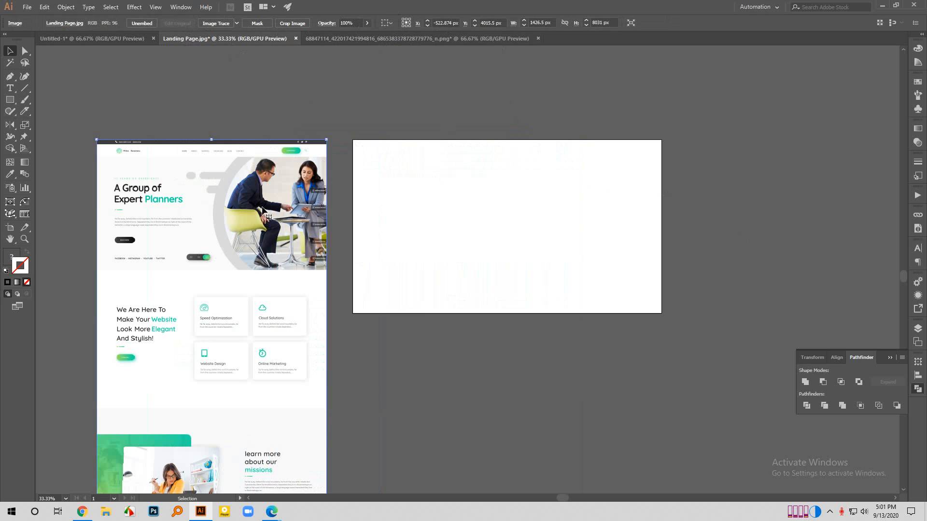
pyautogui.scroll(1, 270, 151)
pyautogui.scroll(-1, 375, 170)
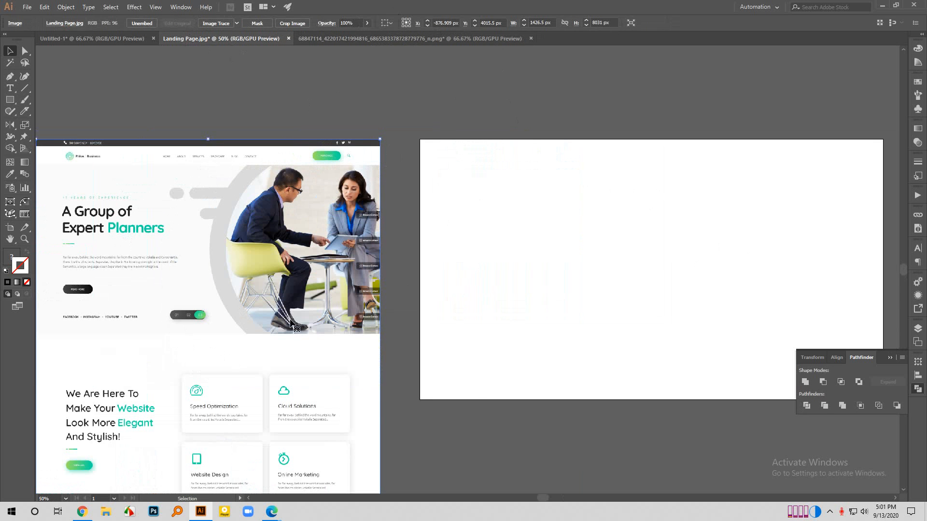
pyautogui.hscroll(-2, 406, 309)
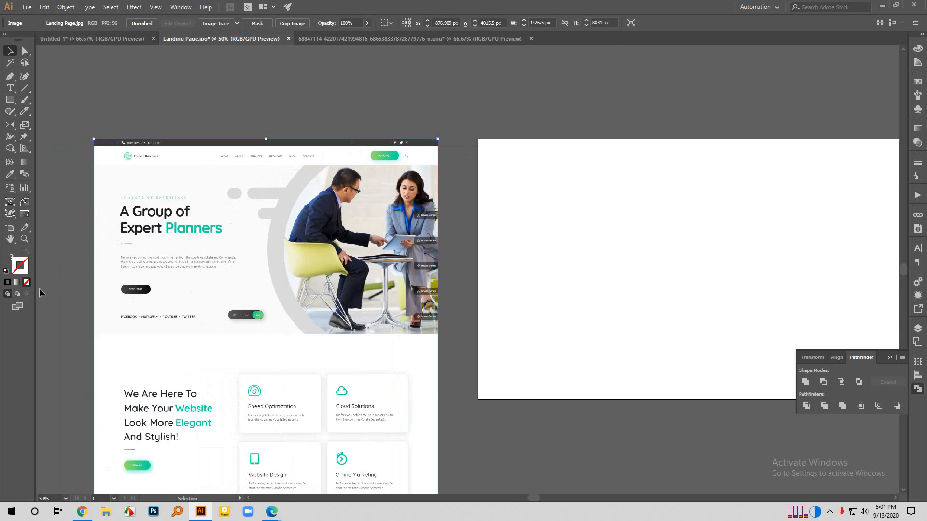
pyautogui.scroll(2, 80, 287)
pyautogui.scroll(2, 393, 344)
pyautogui.scroll(-1, 206, 335)
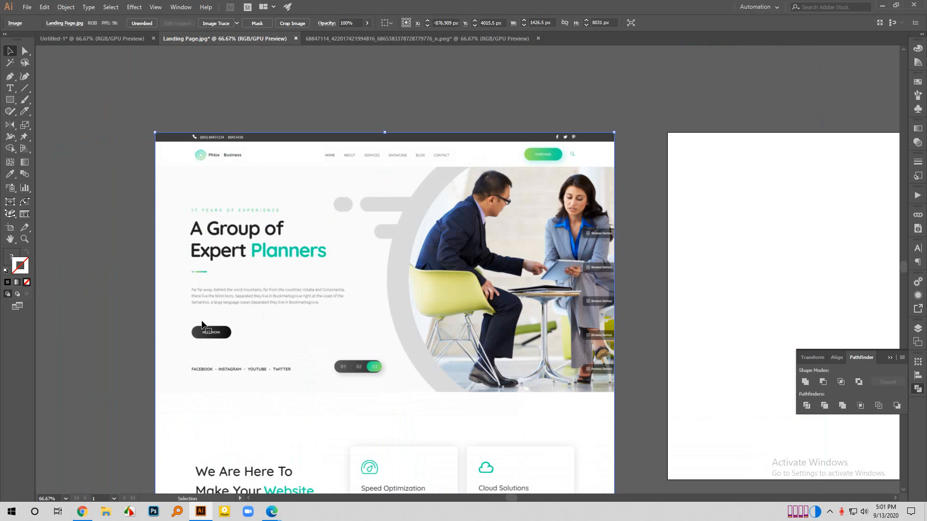
# Examine the landing page image's hero, services and missions sections, including the Browse Demos labels over the hero photo.
pyautogui.scroll(-1, 232, 284)
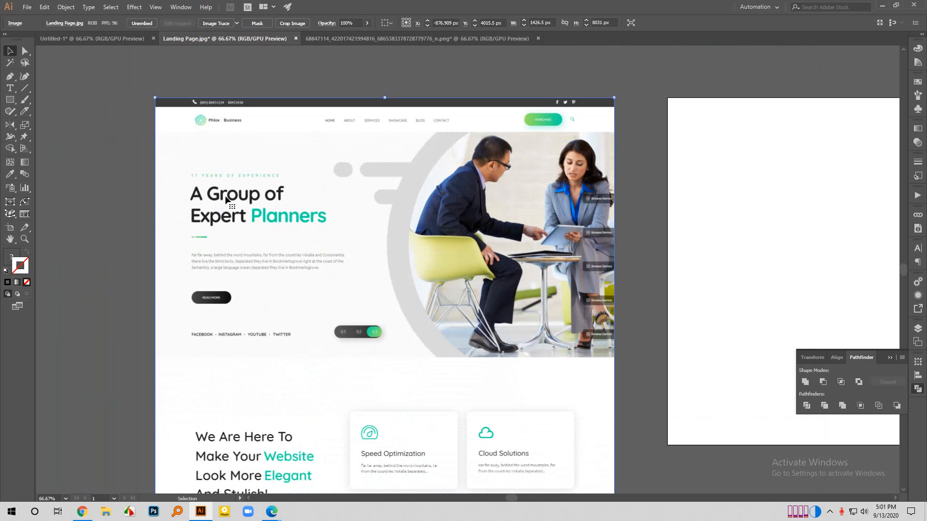
pyautogui.scroll(-1, 239, 191)
pyautogui.scroll(-1, 239, 191)
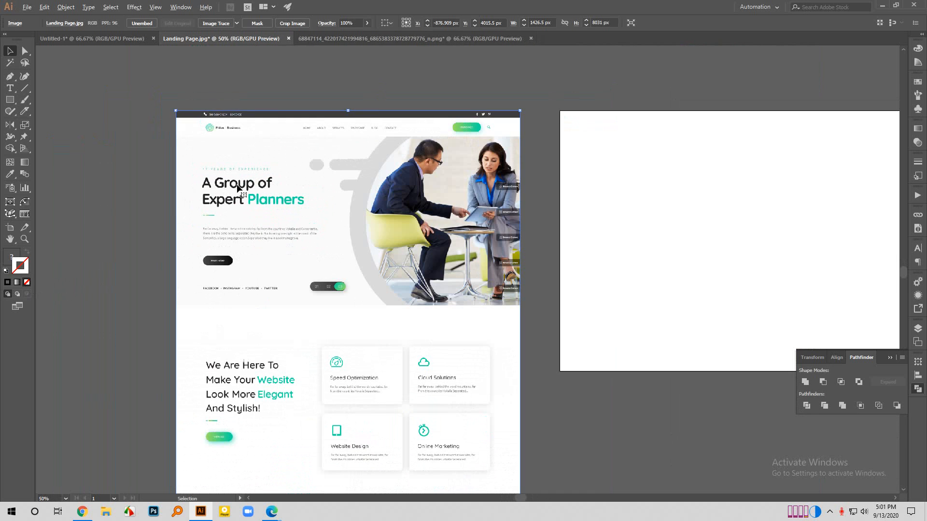
pyautogui.scroll(-2, 238, 189)
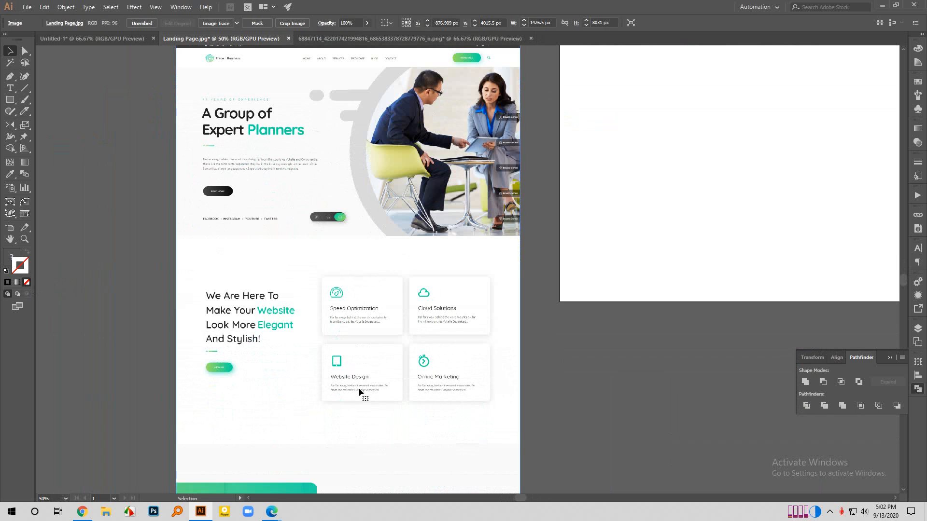
pyautogui.scroll(-3, 358, 387)
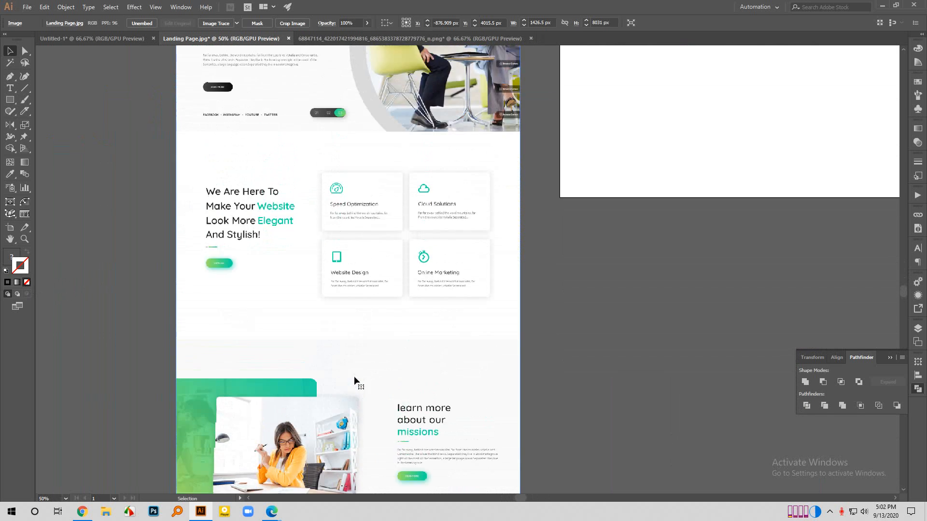
pyautogui.scroll(6, 354, 376)
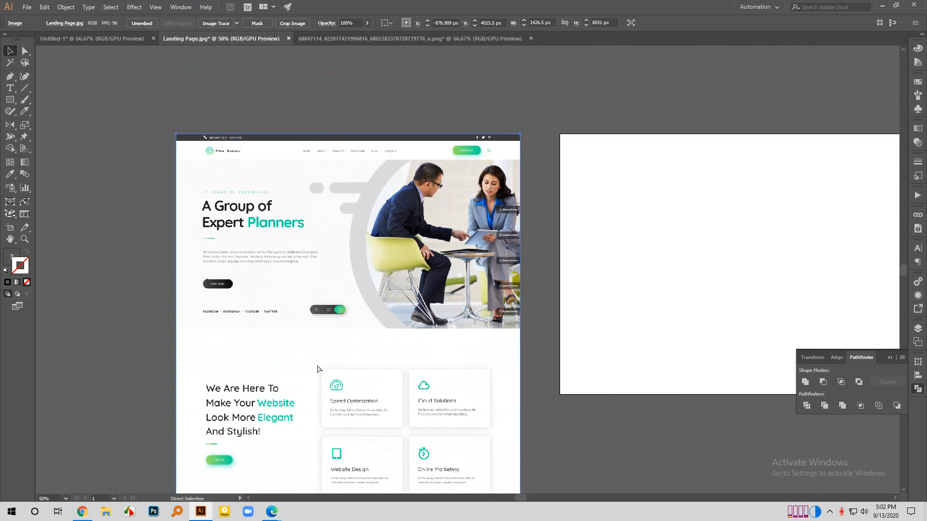
pyautogui.scroll(-1, 300, 356)
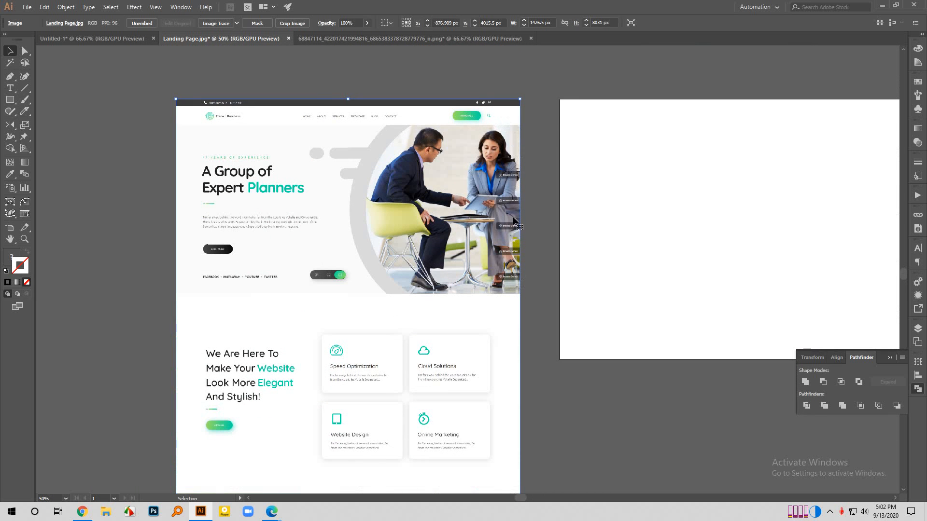
pyautogui.scroll(4, 513, 240)
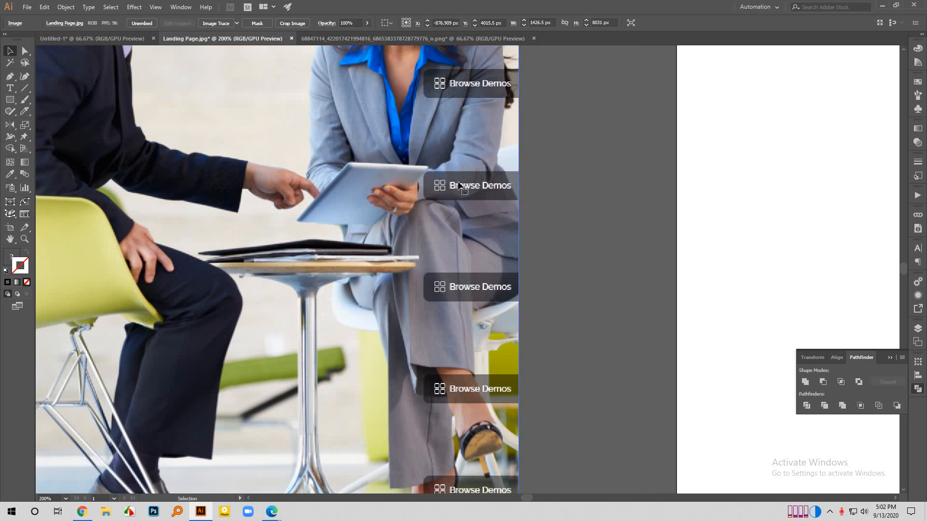
pyautogui.scroll(-4, 514, 219)
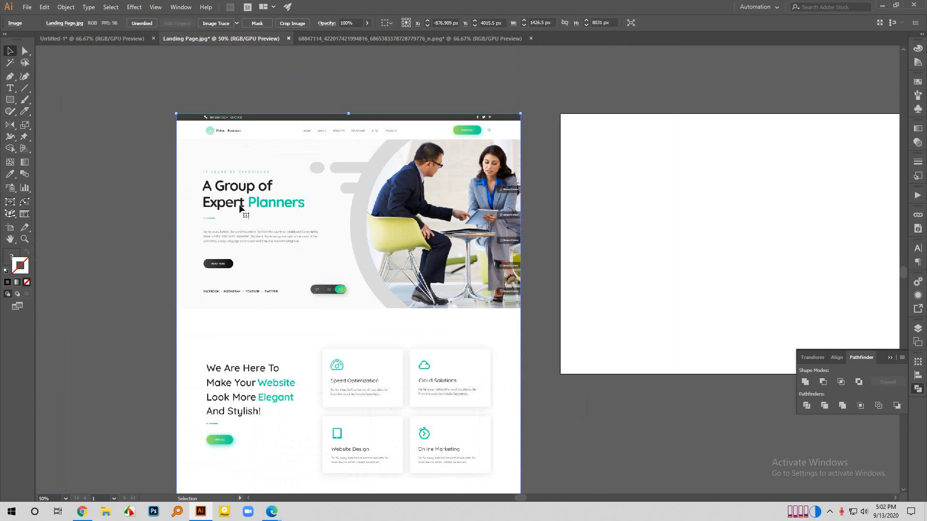
pyautogui.scroll(1, 170, 227)
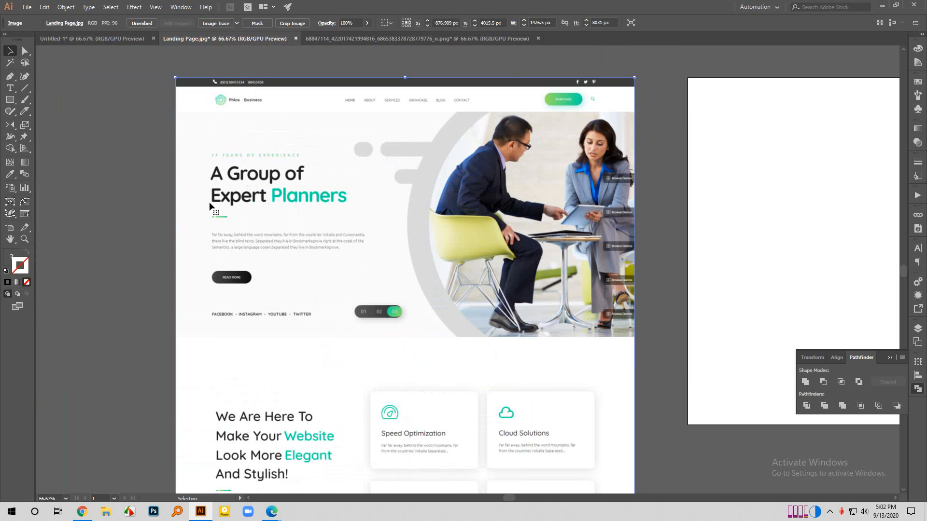
pyautogui.scroll(-2, 560, 332)
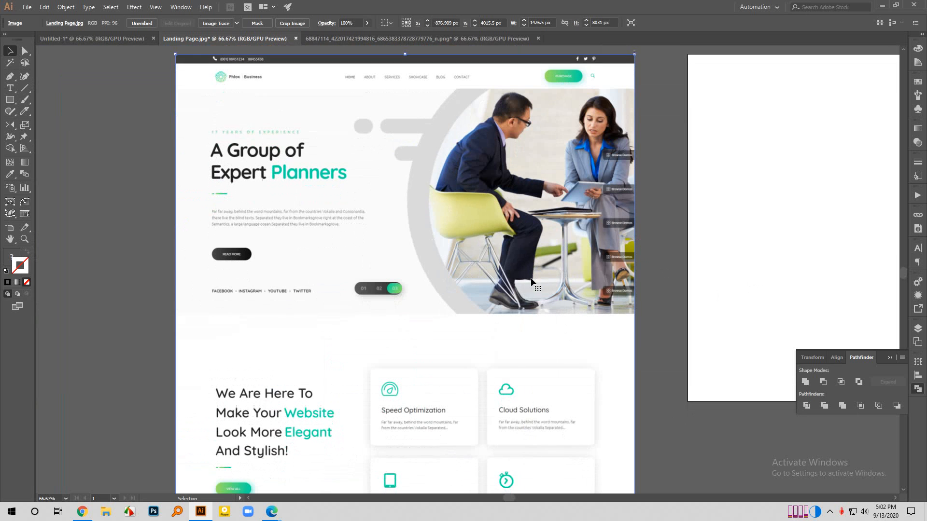
pyautogui.hotkey('ctrl', '-')
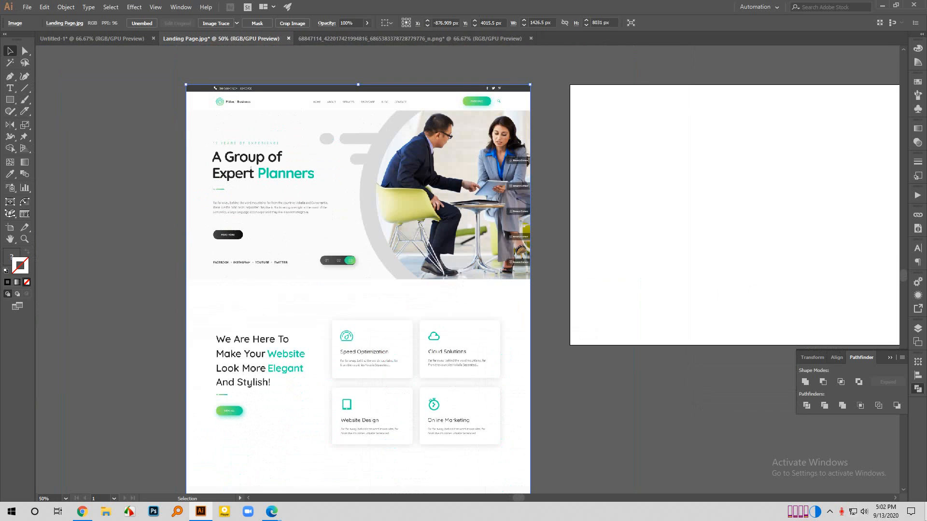
# Show the rulers and place vertical guides at the "We Are Here To" heading's left edge and the missions paragraph's right edge.
pyautogui.scroll(-9, 103, 314)
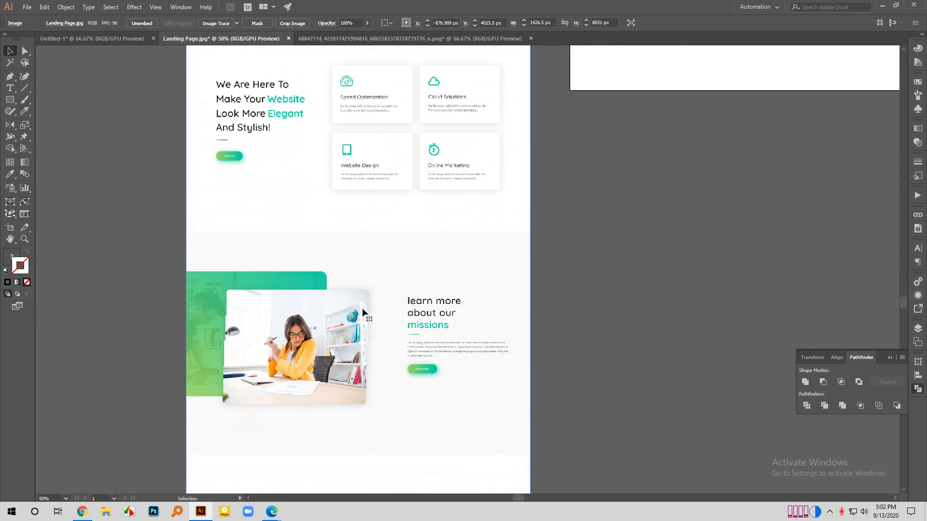
pyautogui.press('a')
pyautogui.hotkey('ctrl', 'r')
pyautogui.press('v')
pyautogui.moveTo(137, 247); pyautogui.dragTo(216, 248)
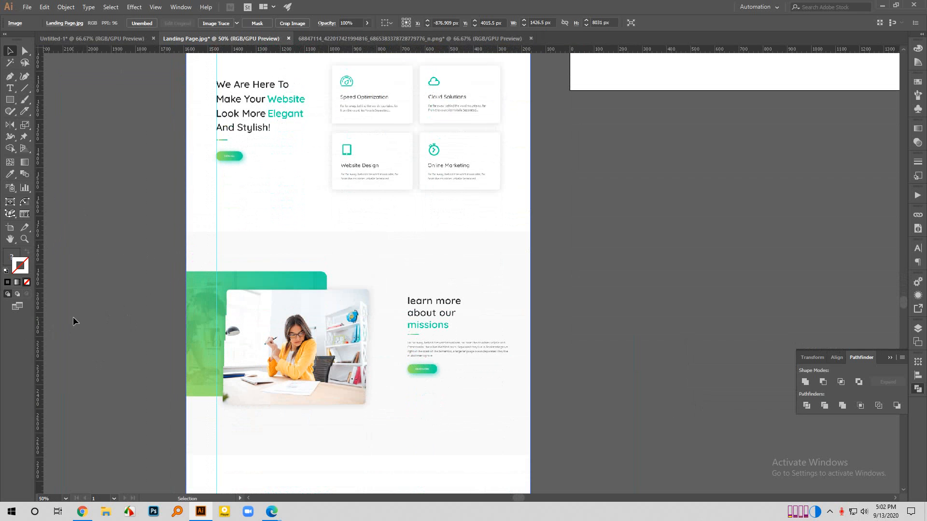
pyautogui.moveTo(41, 322); pyautogui.dragTo(508, 355)
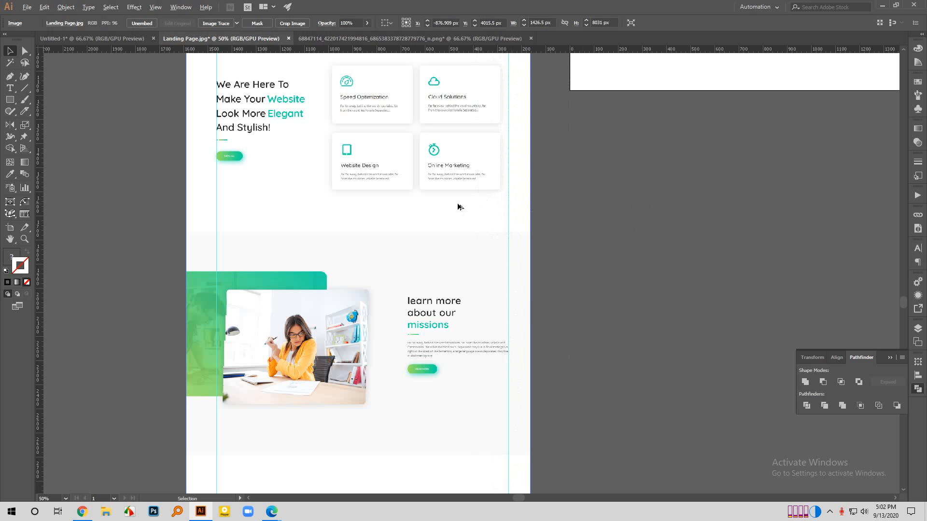
# Check the two guides against the lower sections, comparing the right guide with the project image grid's edge.
pyautogui.hotkey('ctrl', '-')
pyautogui.hotkey('ctrl', '-')
pyautogui.scroll(-8, 465, 240)
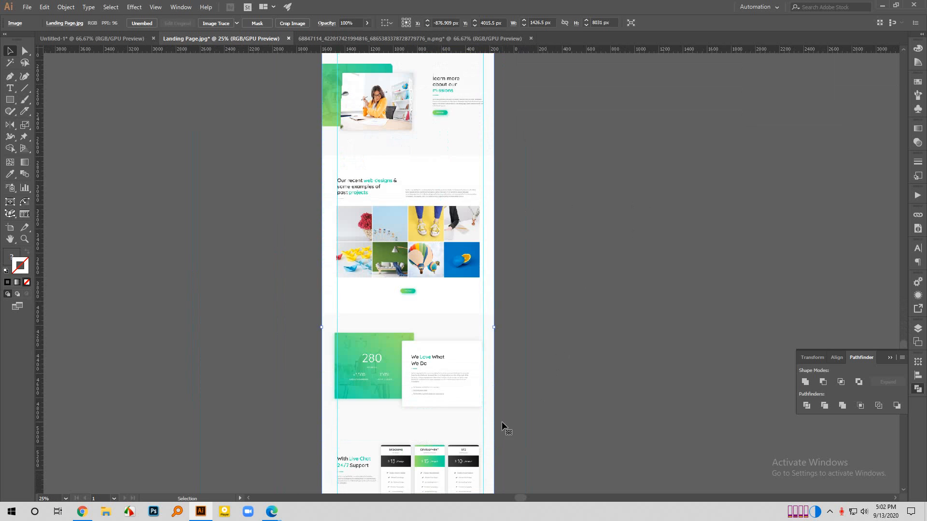
pyautogui.scroll(5, 493, 319)
pyautogui.scroll(-4, 531, 281)
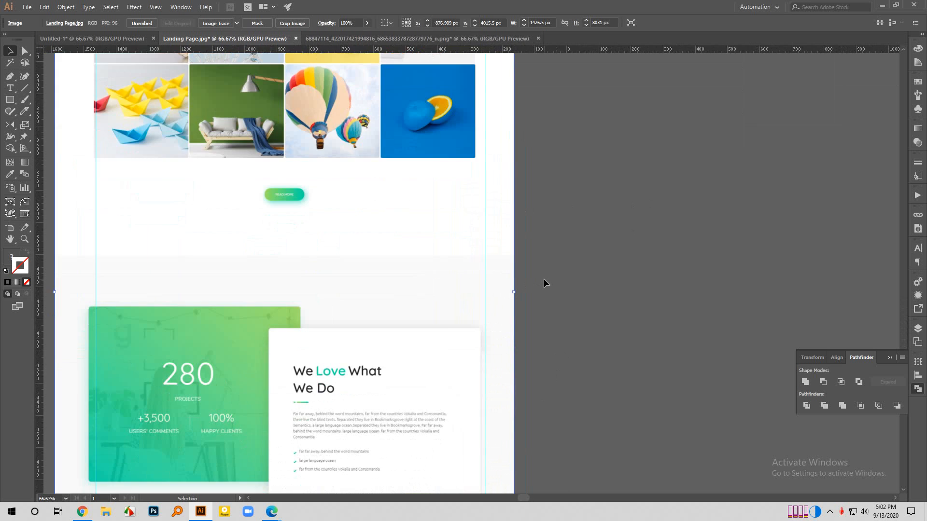
pyautogui.scroll(-2, 543, 282)
pyautogui.scroll(2, 521, 190)
pyautogui.scroll(3, 502, 160)
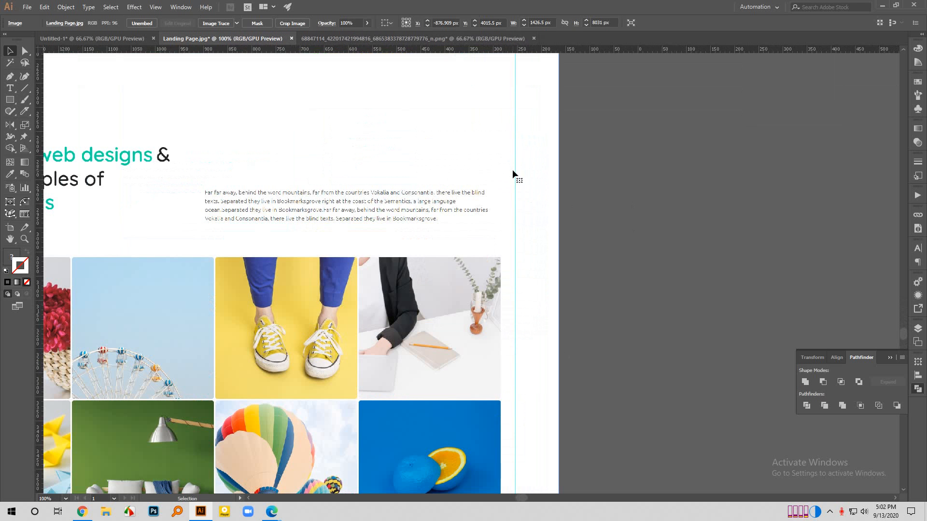
pyautogui.moveTo(515, 170); pyautogui.dragTo(505, 170)
pyautogui.hotkey('ctrl', 'z')
pyautogui.rightClick(514, 230)
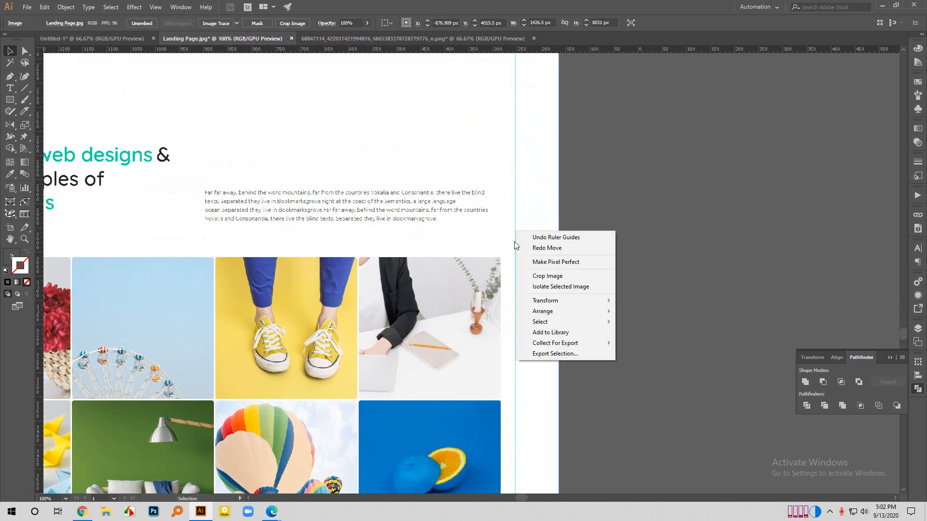
pyautogui.click(614, 224)
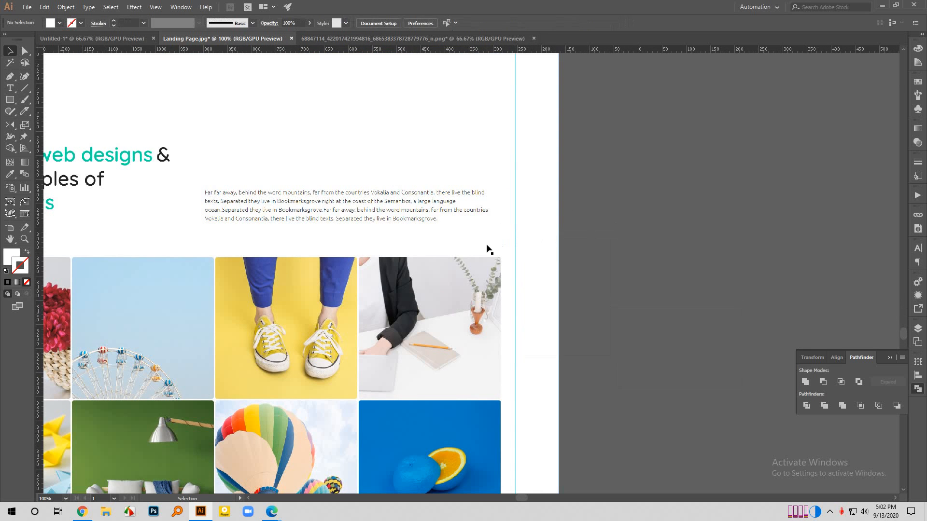
# Unlock the guides and align the right vertical guide with the right edge of the project image grid.
pyautogui.rightClick(813, 258)
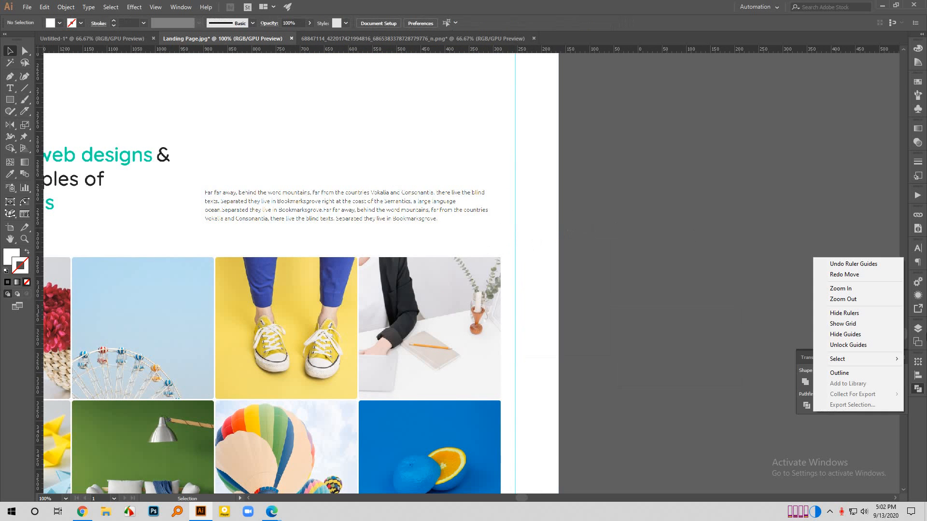
pyautogui.click(849, 347)
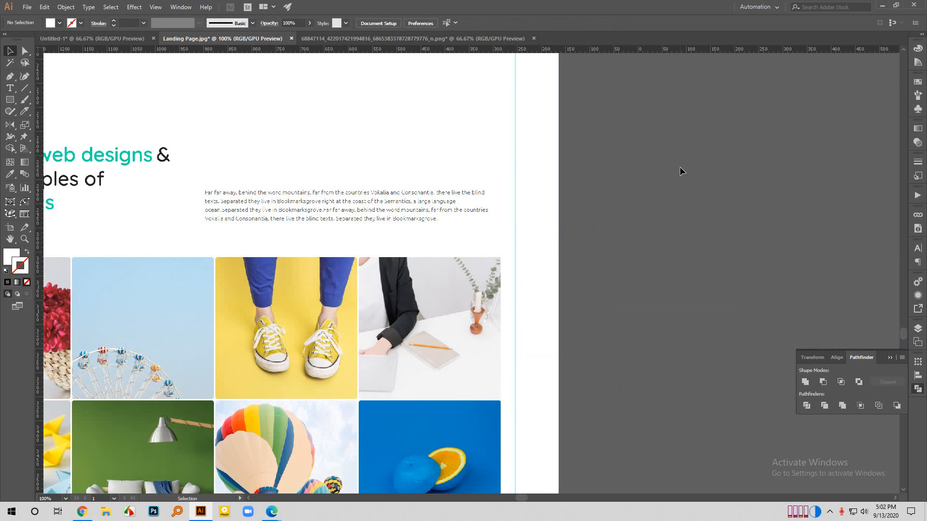
pyautogui.moveTo(515, 162); pyautogui.dragTo(501, 160)
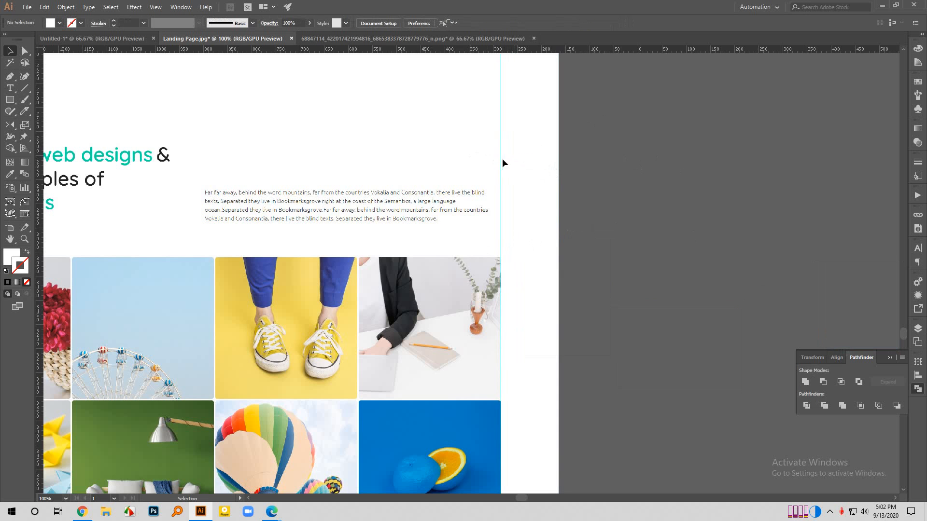
# Align the left vertical guide with the left edge of the hero heading "A Group of Expert Planners" and deselect it.
pyautogui.scroll(-3, 549, 225)
pyautogui.scroll(-1, 549, 237)
pyautogui.scroll(-2, 248, 293)
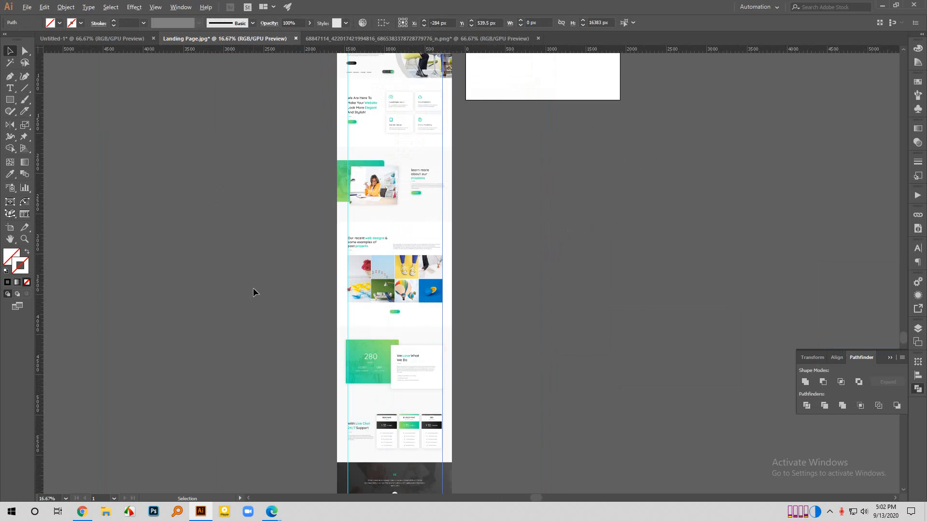
pyautogui.scroll(3, 302, 270)
pyautogui.scroll(3, 281, 193)
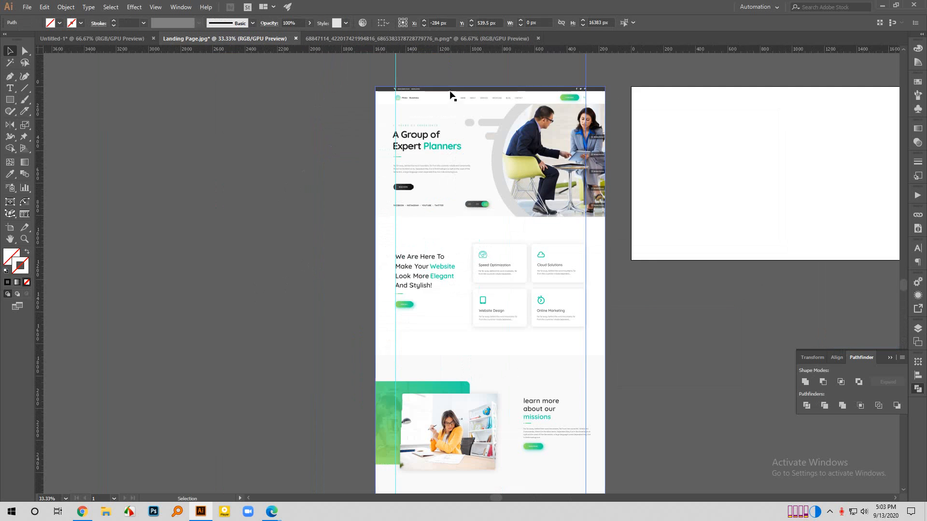
pyautogui.scroll(2, 386, 88)
pyautogui.scroll(2, 407, 77)
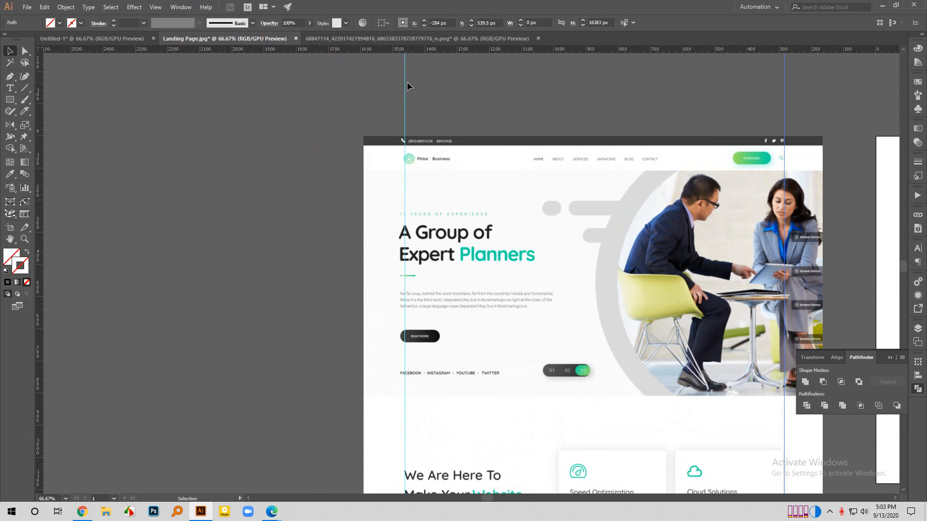
pyautogui.moveTo(407, 82); pyautogui.dragTo(399, 82)
pyautogui.click(136, 109)
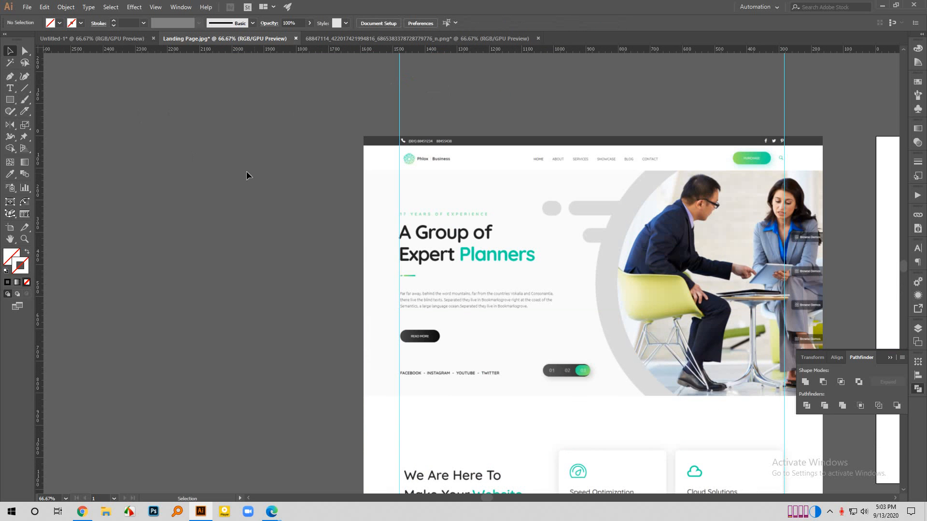
# Examine how the content of each section lines up with both margin guides, from the pricing area up to the header and hero.
pyautogui.scroll(-2, 315, 163)
pyautogui.scroll(-10, 357, 295)
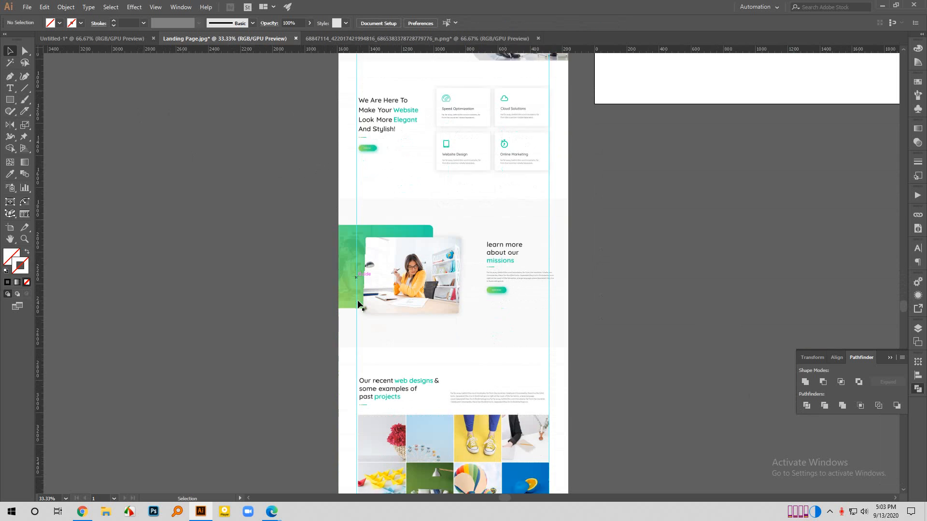
pyautogui.scroll(-10, 360, 294)
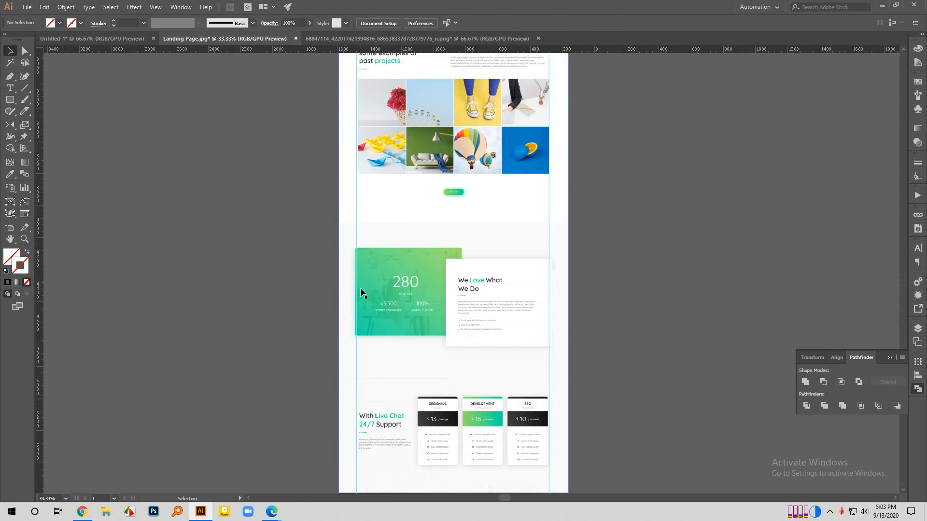
pyautogui.scroll(-3, 361, 292)
pyautogui.scroll(8, 423, 304)
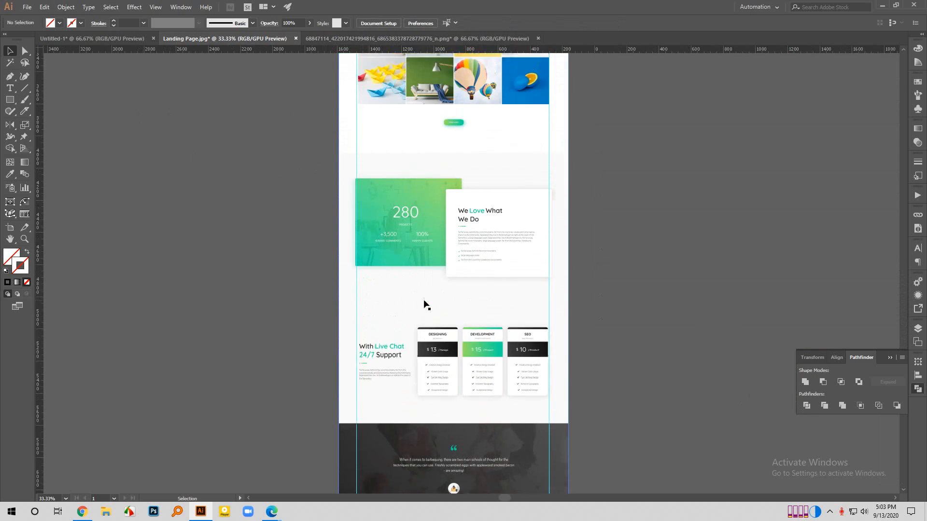
pyautogui.scroll(10, 423, 304)
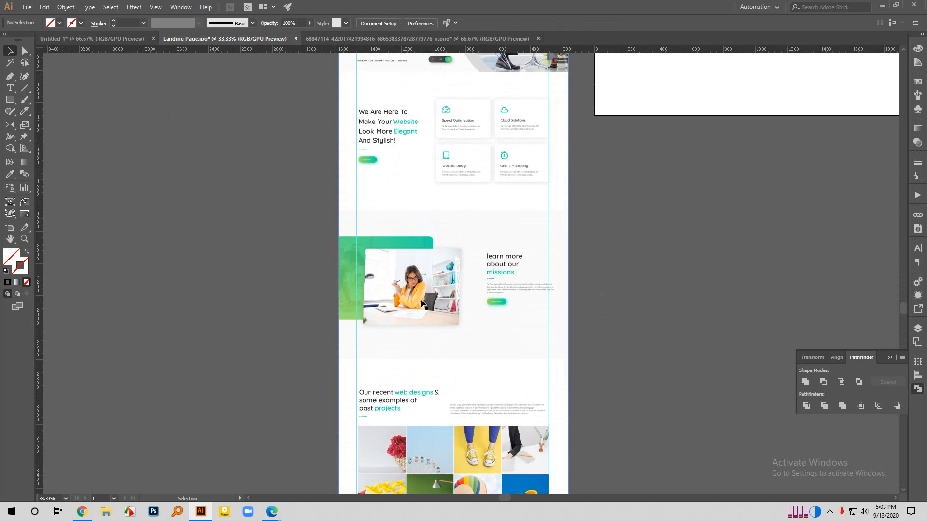
pyautogui.scroll(2, 422, 304)
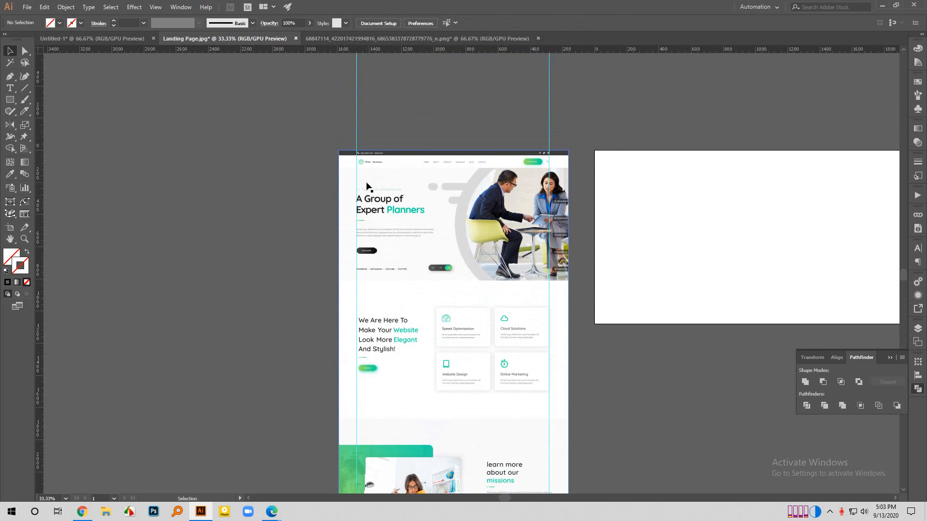
pyautogui.keyDown('alt'); pyautogui.scroll(2, 384, 153); pyautogui.keyUp('alt')
pyautogui.keyDown('alt'); pyautogui.scroll(1, 316, 175); pyautogui.keyUp('alt')
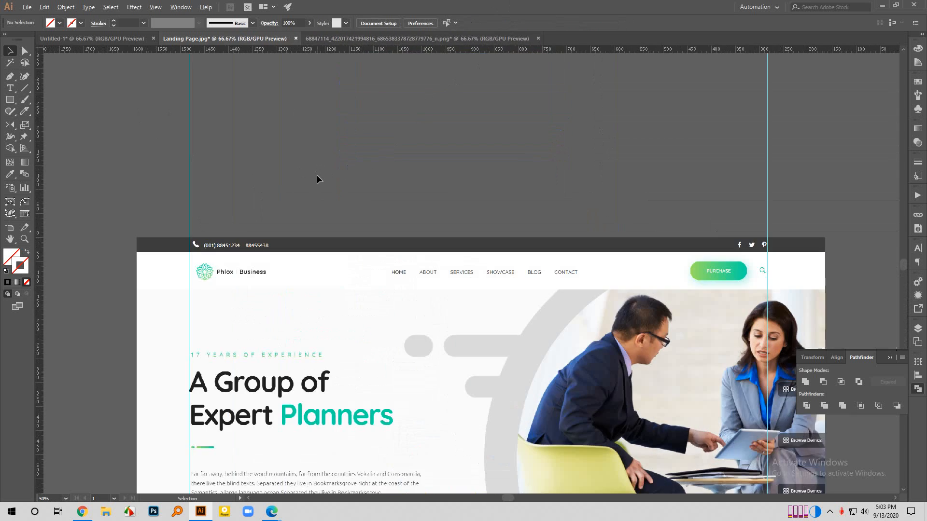
pyautogui.scroll(-3, 323, 172)
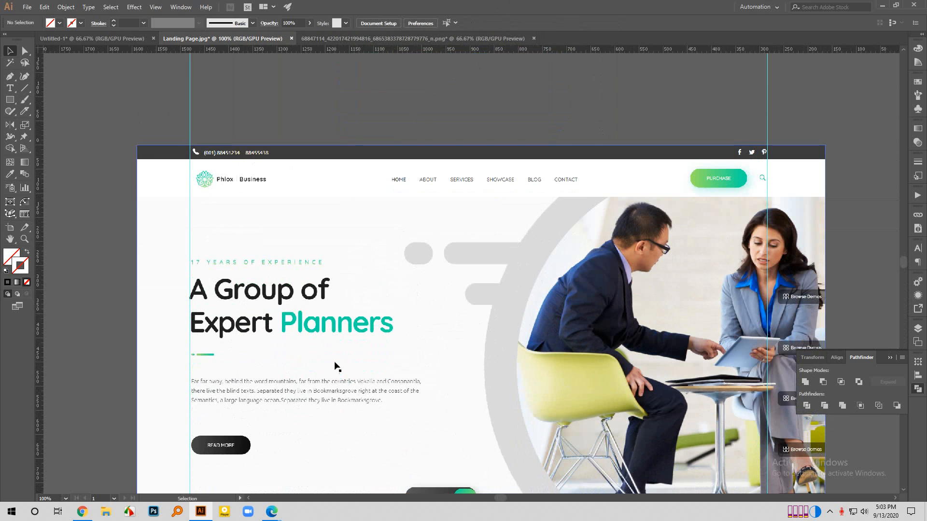
pyautogui.scroll(-2, 350, 362)
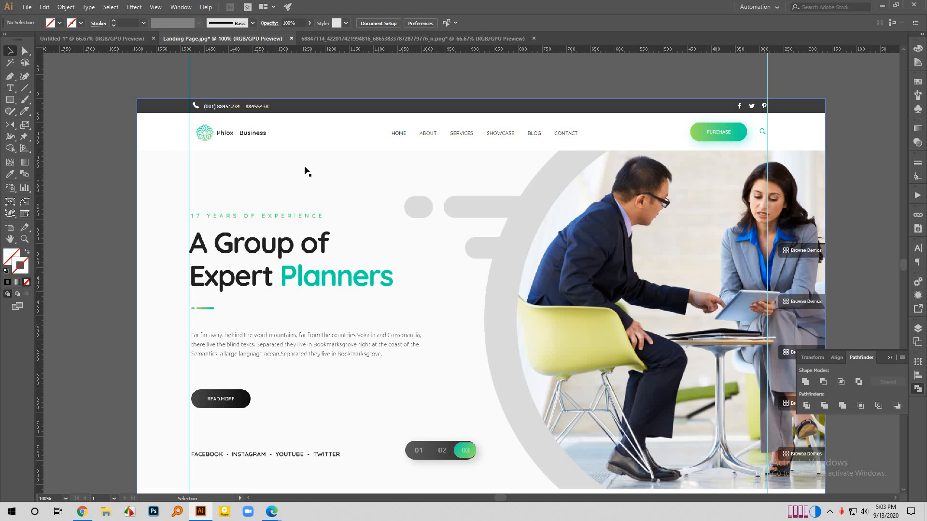
pyautogui.scroll(-3, 174, 219)
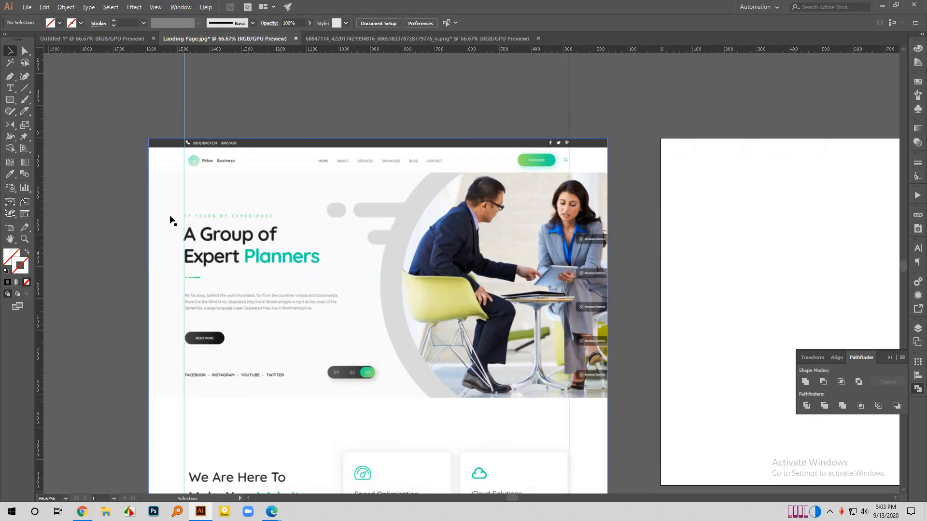
# Move the landing page reference together with both guides onto the artboard, matching the artboard's top-left corner.
pyautogui.moveTo(316, 311); pyautogui.dragTo(584, 315)
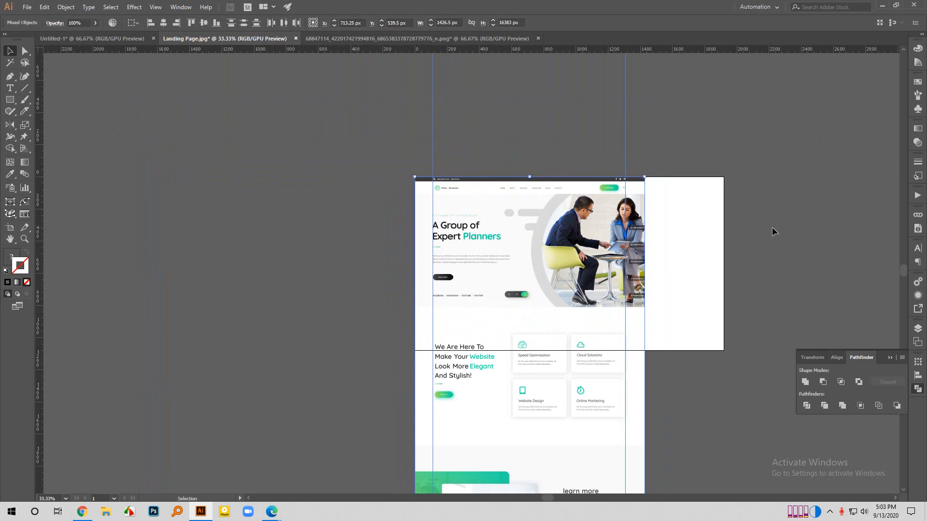
pyautogui.scroll(-1, 560, 295)
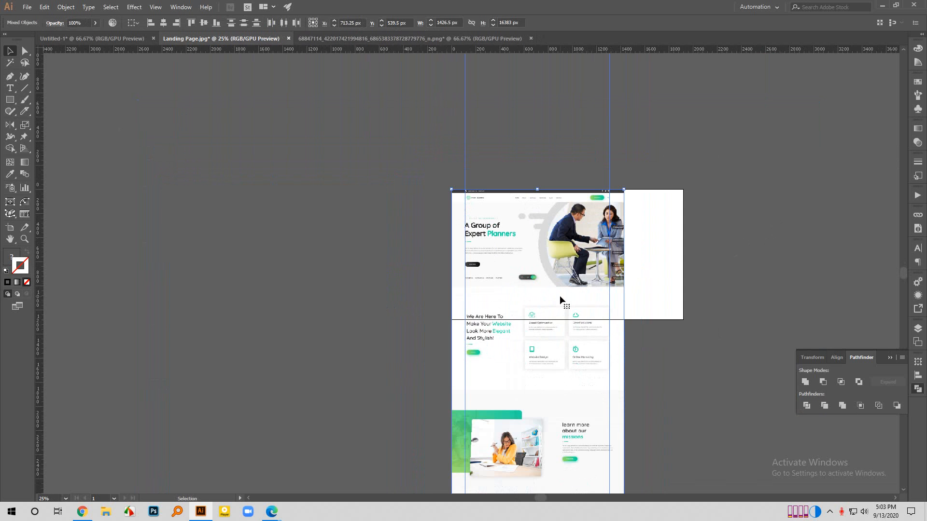
# In the Untitled-1 document, move the landing page image onto the artboard so their top corners coincide, and deselect it.
pyautogui.click(92, 39)
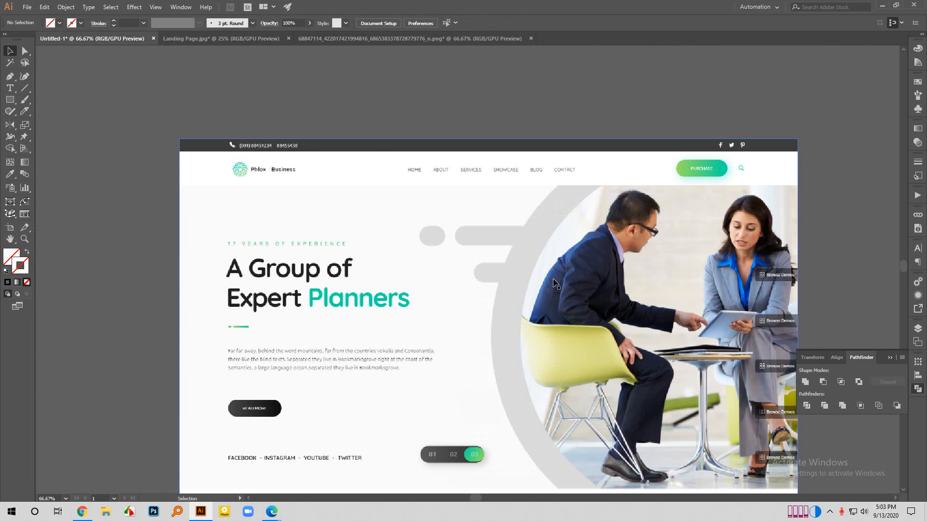
pyautogui.scroll(-13, 553, 280)
pyautogui.hscroll(8, 513, 256)
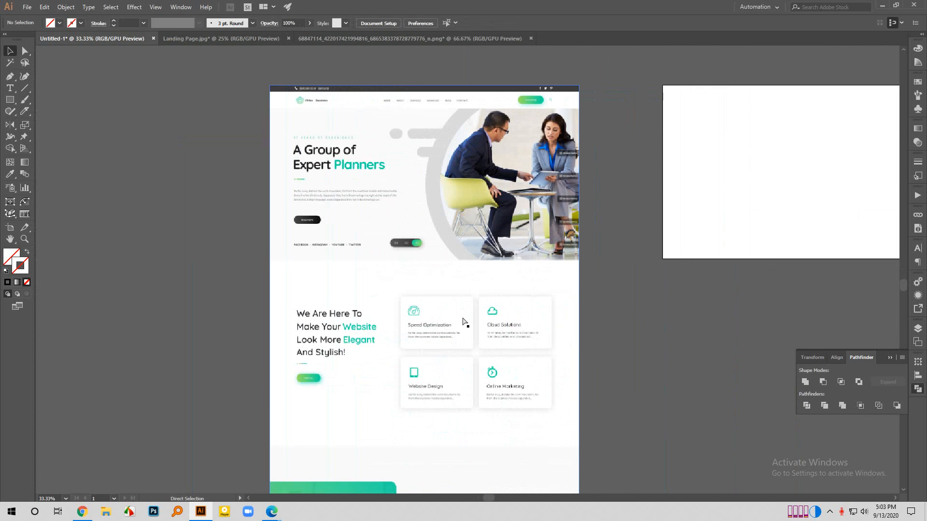
pyautogui.hscroll(1, 462, 322)
pyautogui.scroll(-1, 306, 295)
pyautogui.moveTo(394, 262); pyautogui.dragTo(682, 274)
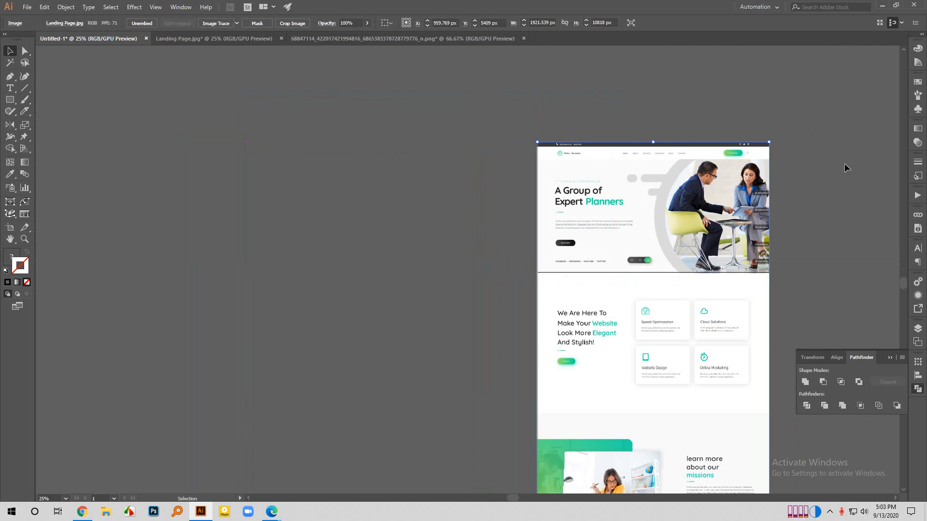
pyautogui.scroll(1, 845, 163)
pyautogui.scroll(3, 825, 174)
pyautogui.scroll(1, 761, 200)
pyautogui.scroll(-2, 761, 197)
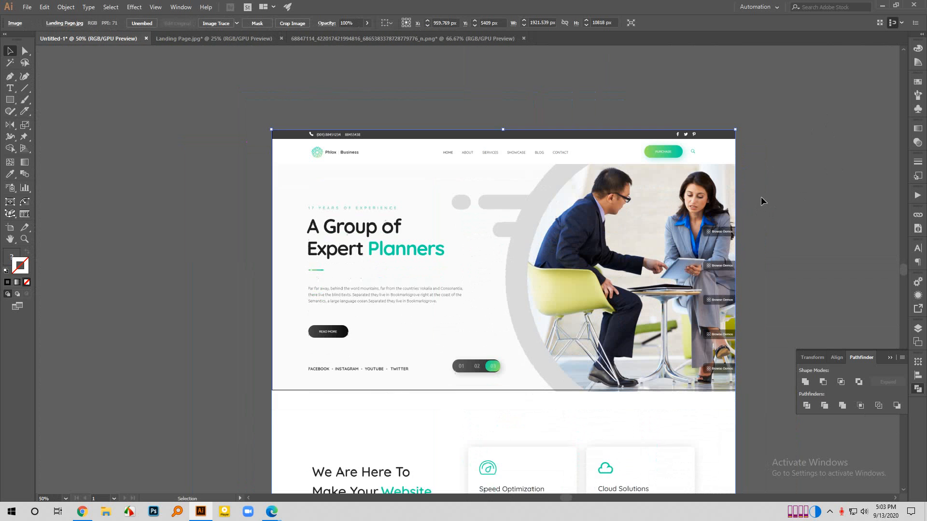
pyautogui.scroll(-1, 761, 200)
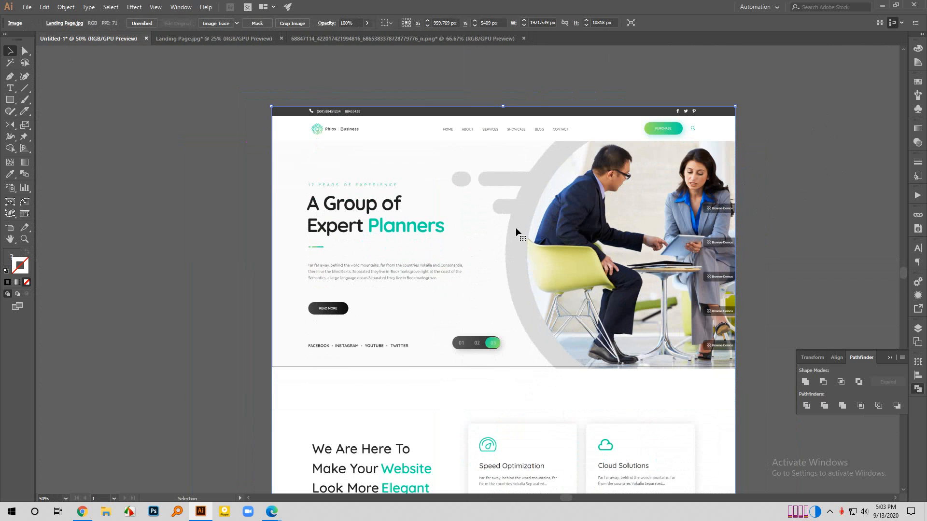
pyautogui.hotkey('ctrl', 'shift', 'a')
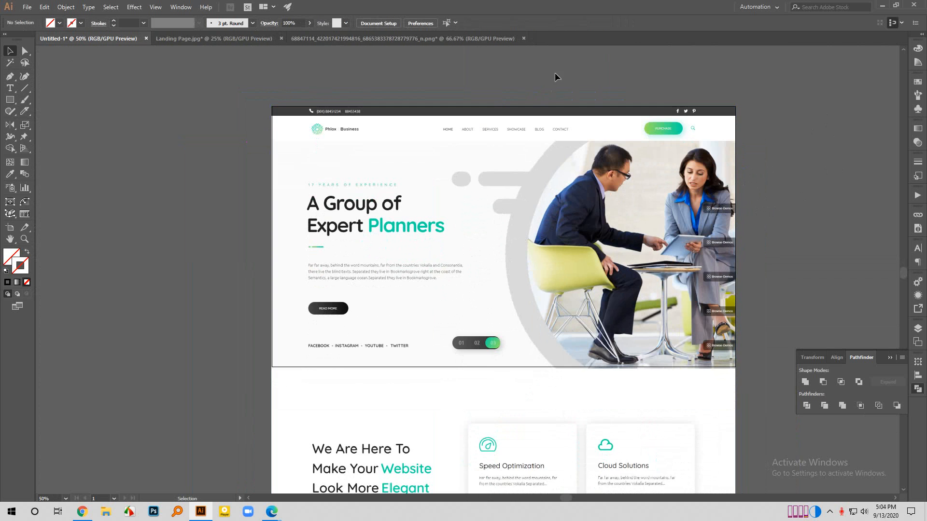
# Examine the header's contact bar, logo, navigation and purchase button together with the hero section below.
pyautogui.scroll(2, 670, 158)
pyautogui.scroll(1, 682, 217)
pyautogui.scroll(-1, 849, 289)
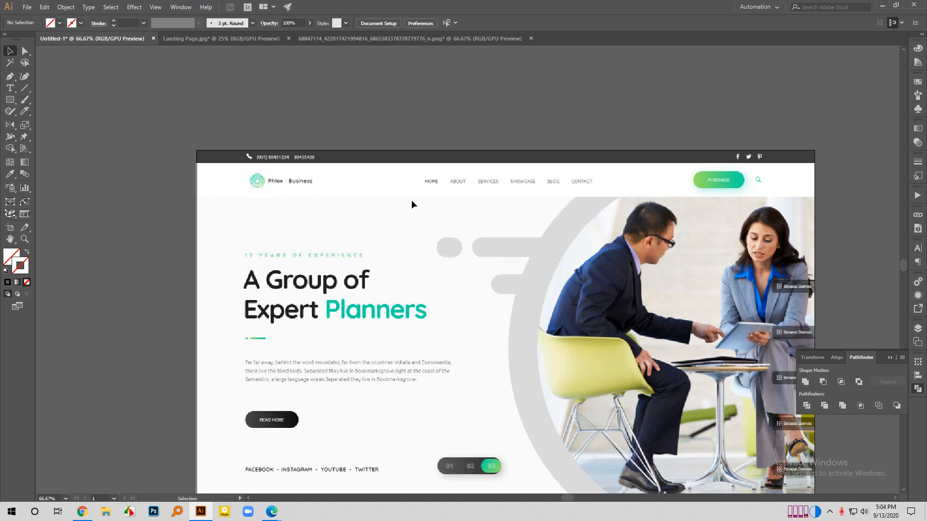
pyautogui.scroll(1, 495, 184)
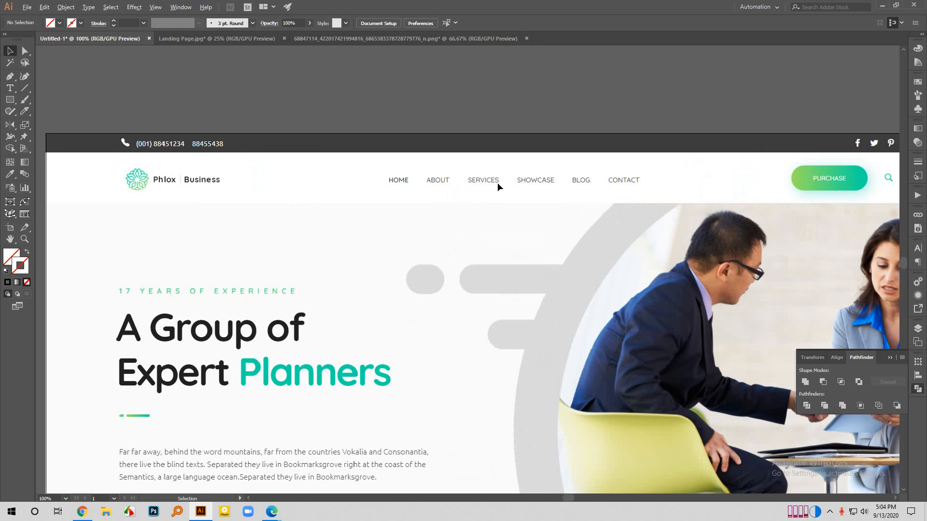
pyautogui.scroll(-2, 533, 193)
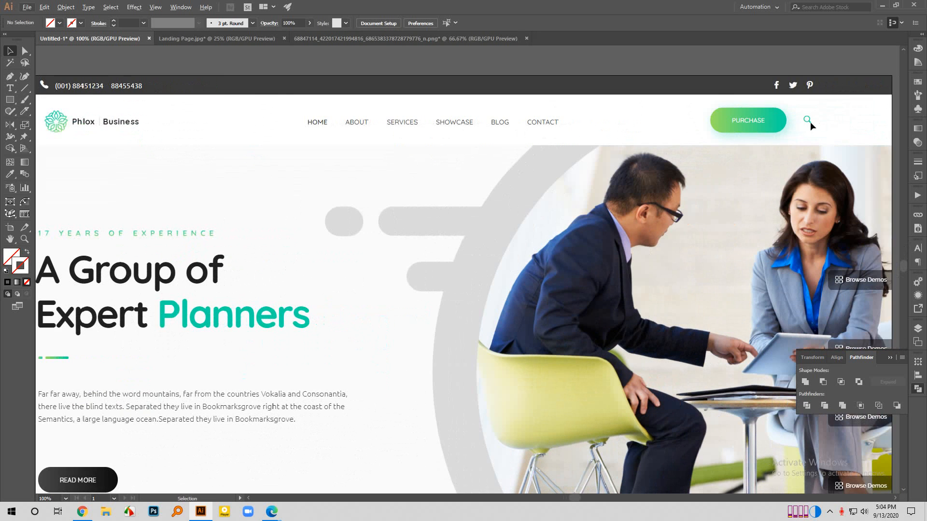
pyautogui.scroll(-1, 708, 212)
pyautogui.scroll(-5, 445, 277)
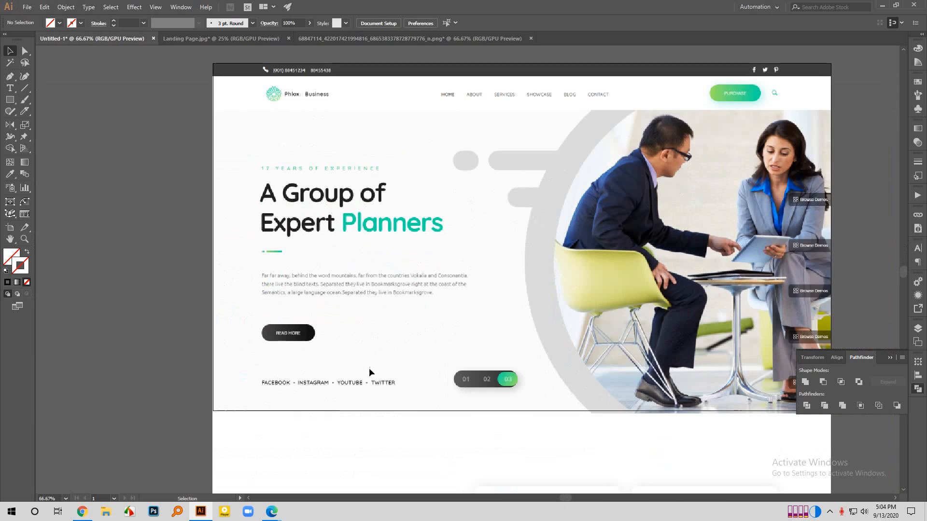
# Switch to the Edge browser and search Google Images for "web template design" in a new tab.
pyautogui.moveTo(266, 511)
pyautogui.click(213, 464)
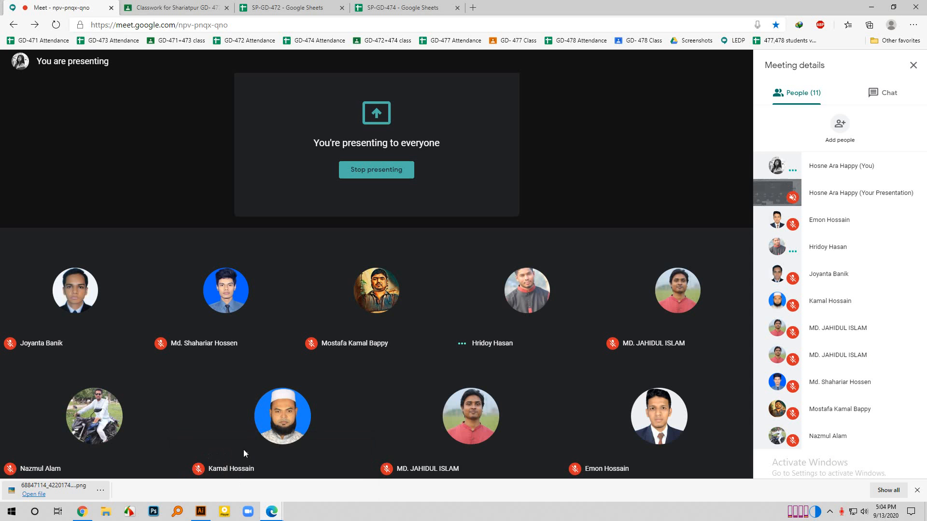
pyautogui.click(473, 7)
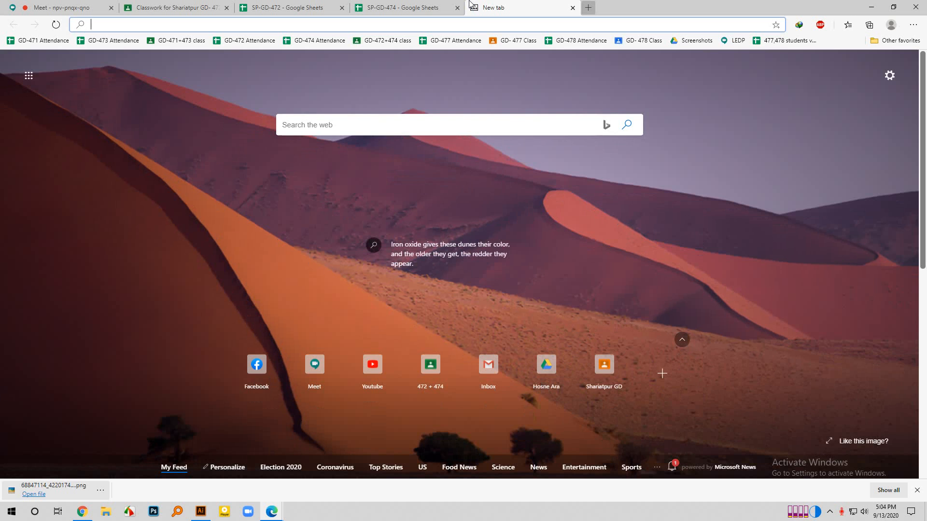
pyautogui.write('Web')
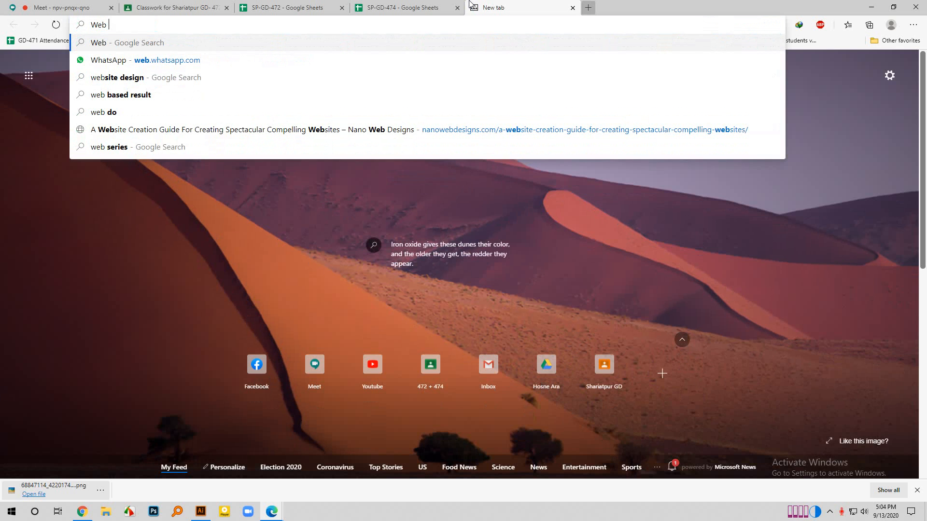
pyautogui.write(' templ')
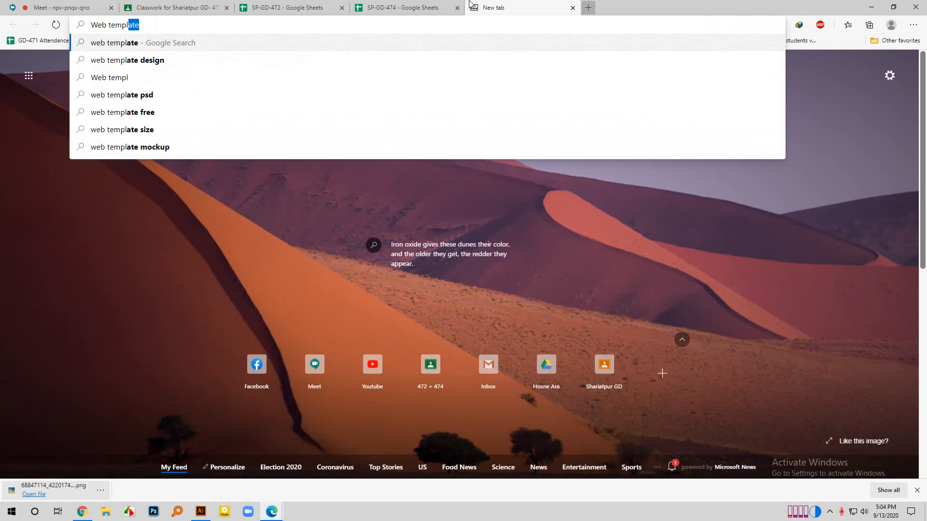
pyautogui.write('ate')
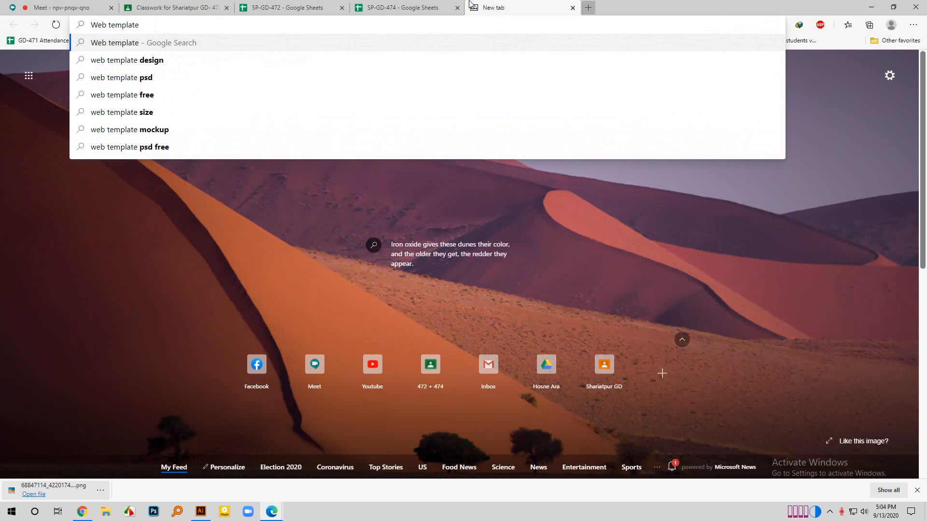
pyautogui.press('Down')
pyautogui.press('Return')
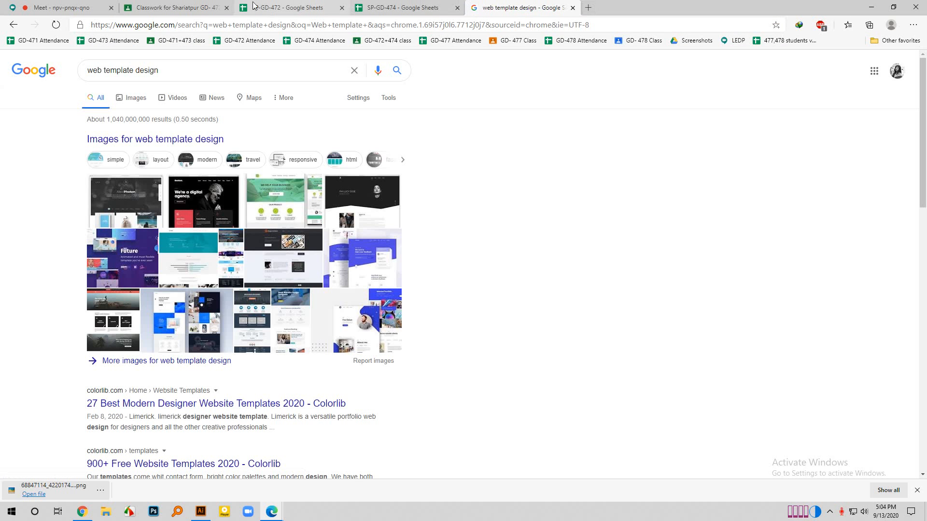
pyautogui.click(126, 98)
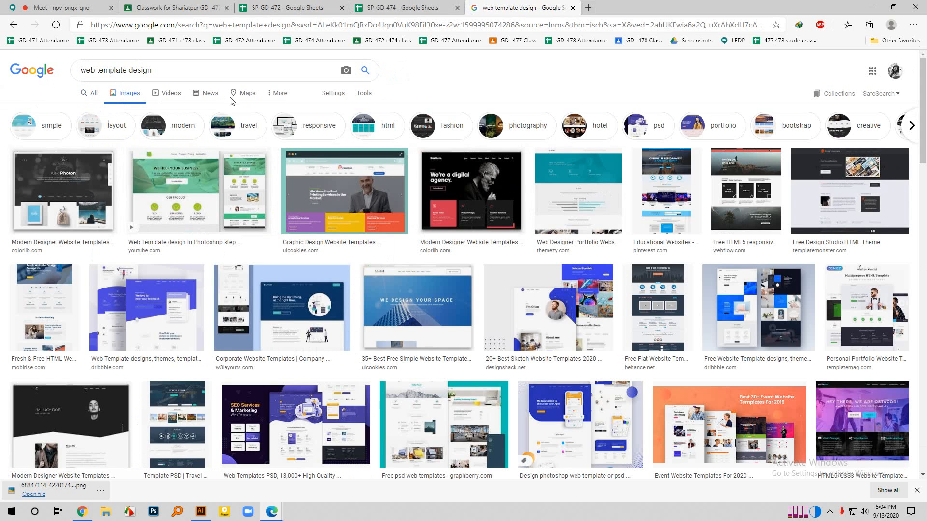
# Preview the green business, "We're a digital agency." and "We Design Your Space" templates and study their header layouts.
pyautogui.click(183, 193)
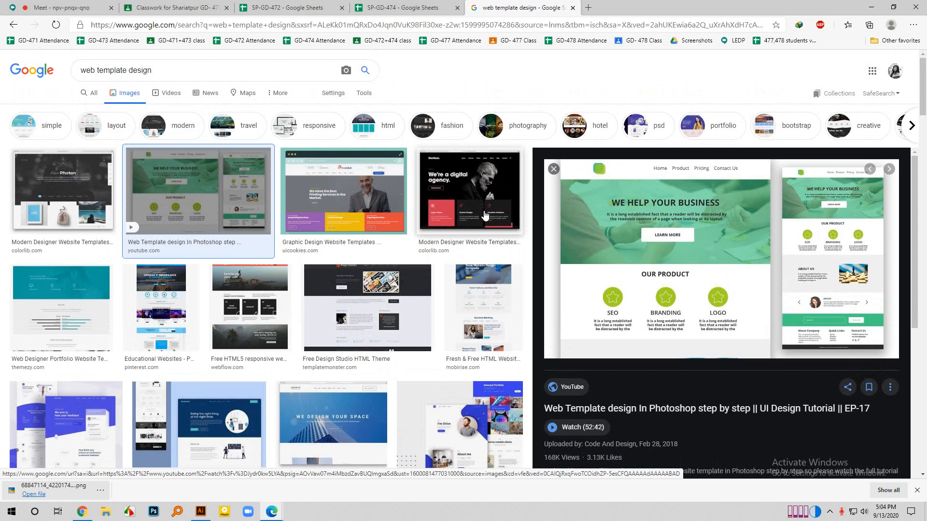
pyautogui.click(513, 198)
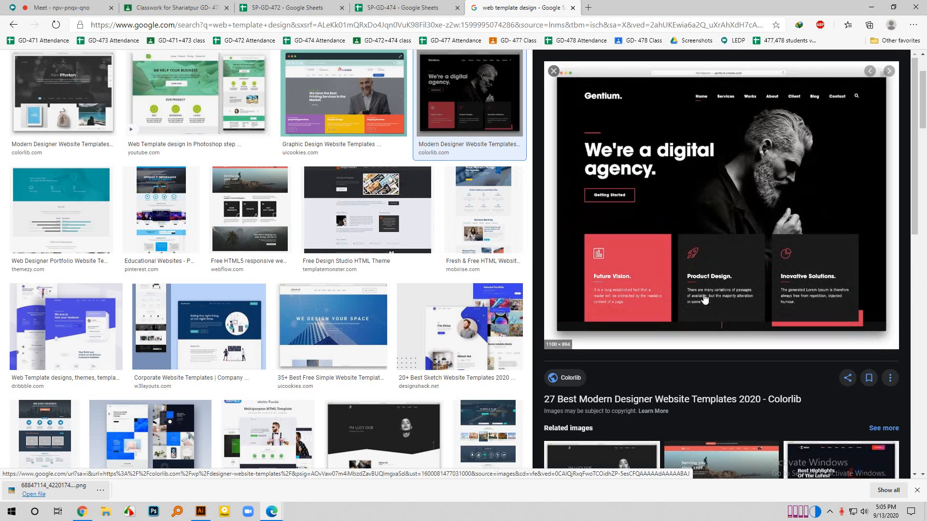
pyautogui.scroll(-5, 707, 300)
pyautogui.scroll(-3, 266, 340)
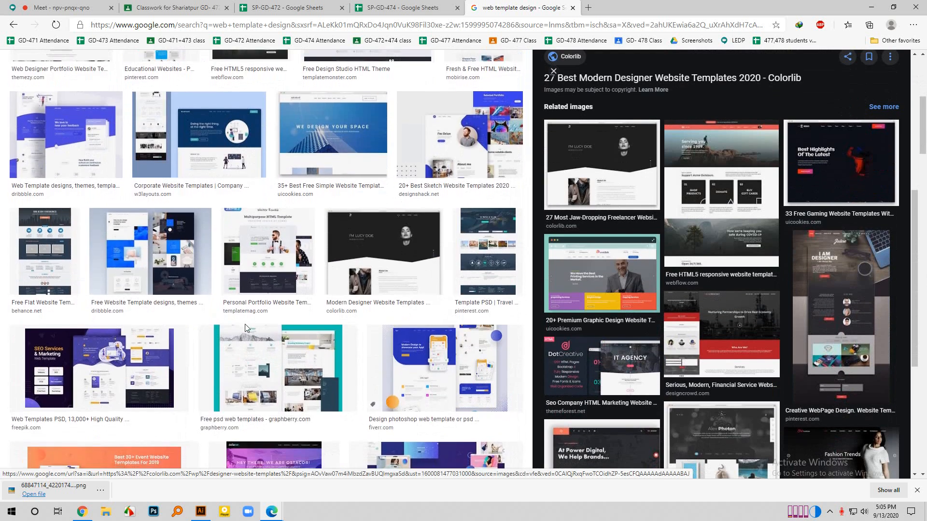
pyautogui.scroll(2, 247, 323)
pyautogui.click(357, 268)
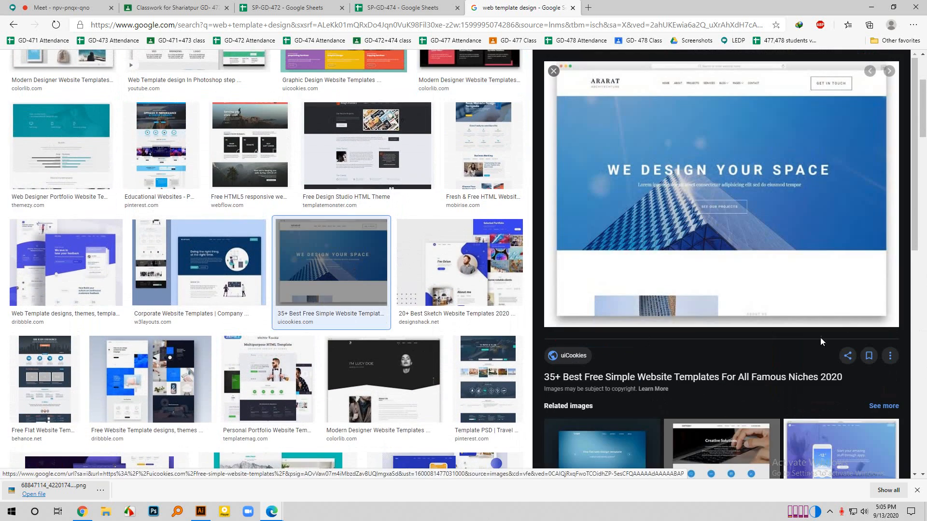
pyautogui.scroll(3, 765, 440)
pyautogui.scroll(1, 769, 182)
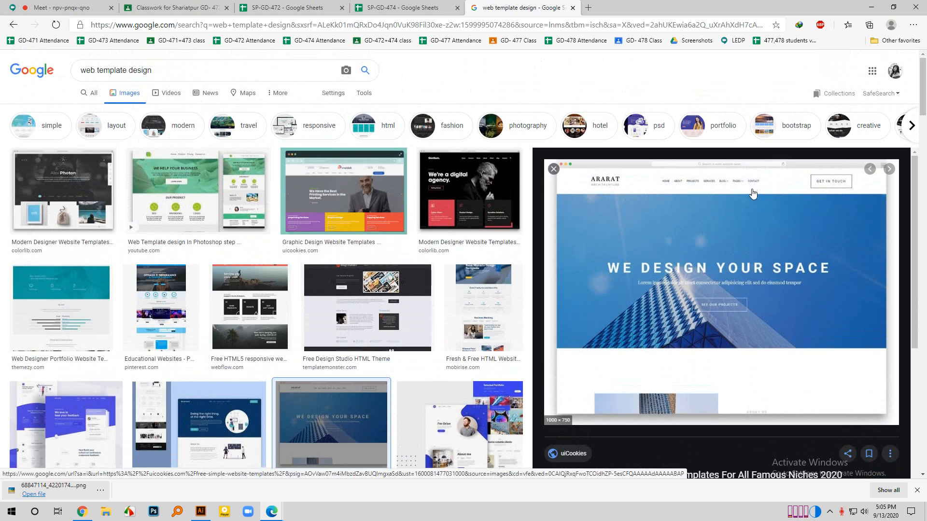
# Browse more of the template results and related images, and preview the Medicom medical website template.
pyautogui.scroll(-2, 753, 193)
pyautogui.scroll(-4, 354, 369)
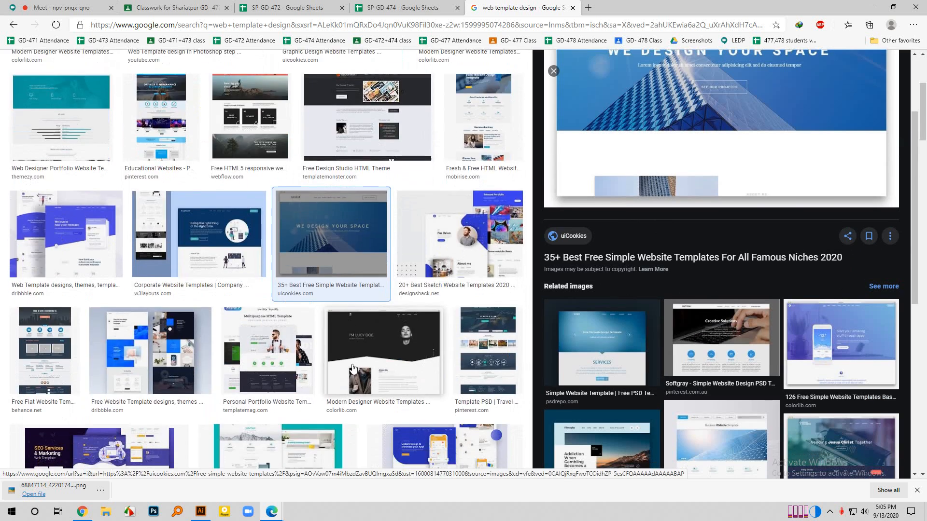
pyautogui.scroll(-8, 353, 369)
pyautogui.scroll(4, 325, 319)
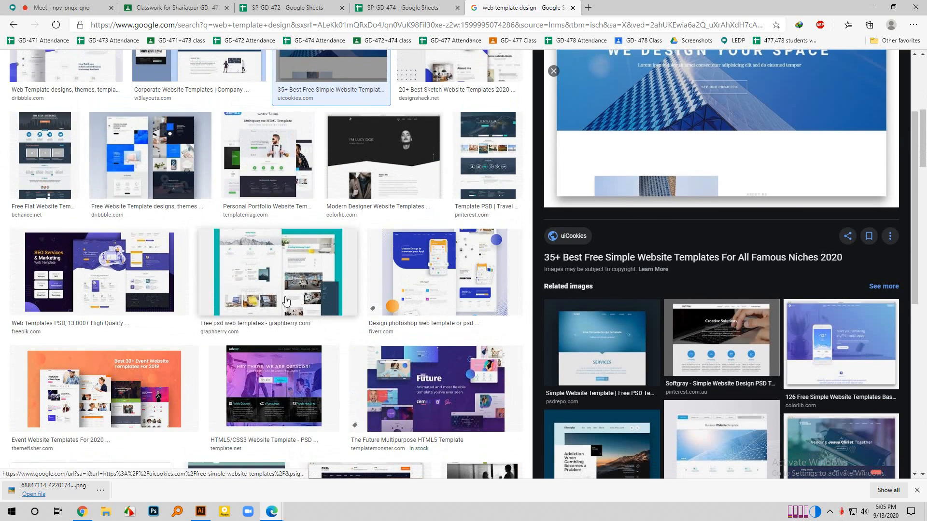
pyautogui.scroll(7, 287, 301)
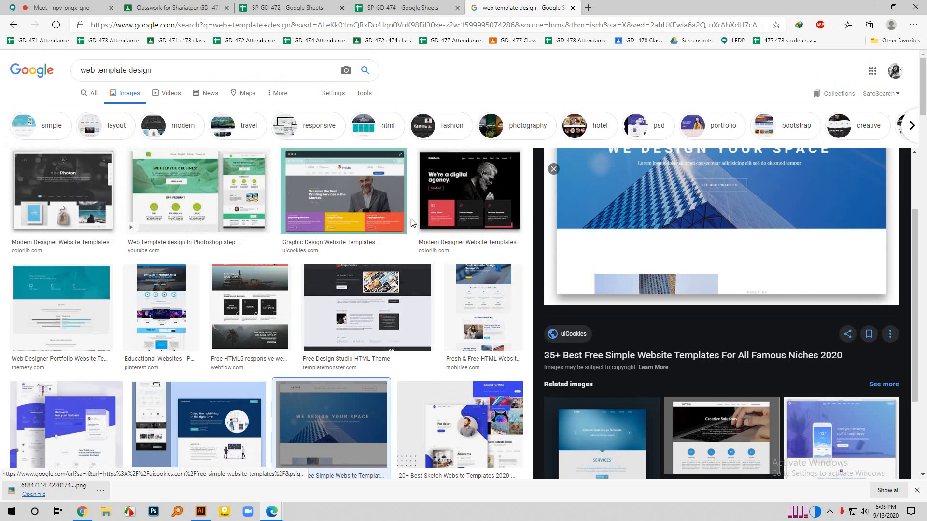
pyautogui.scroll(-10, 413, 232)
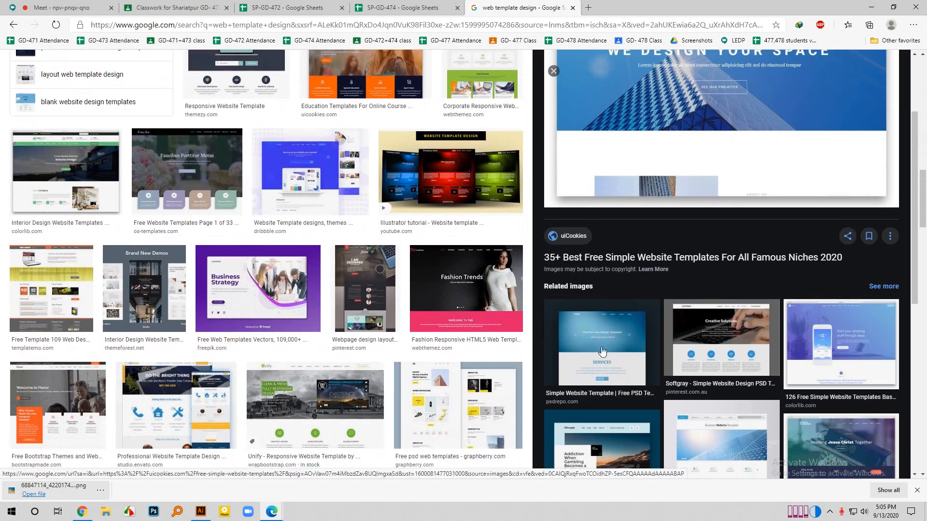
pyautogui.scroll(-3, 602, 351)
pyautogui.scroll(-4, 289, 327)
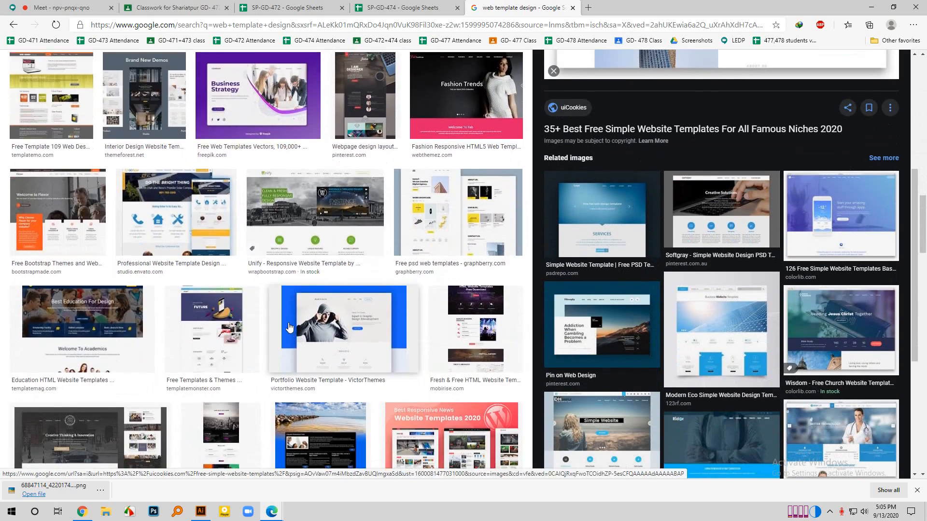
pyautogui.scroll(-4, 288, 327)
pyautogui.scroll(-4, 884, 305)
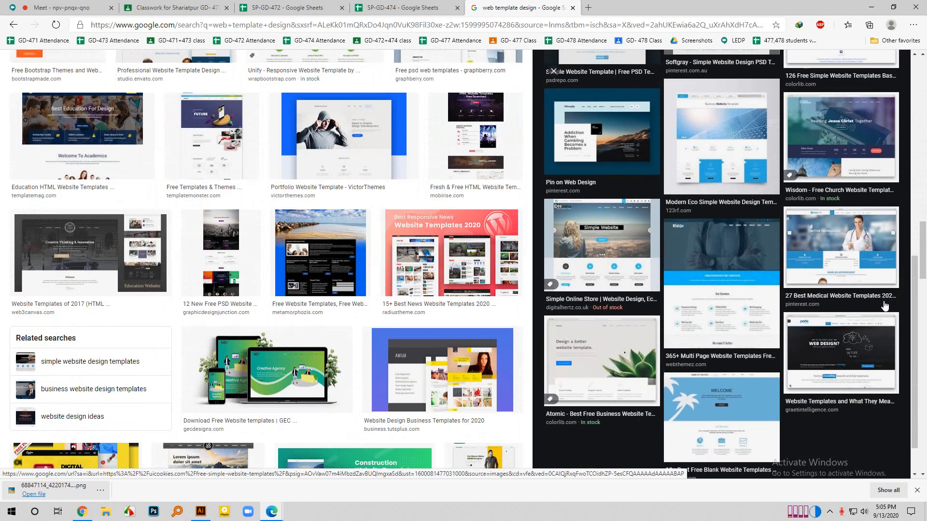
pyautogui.click(882, 286)
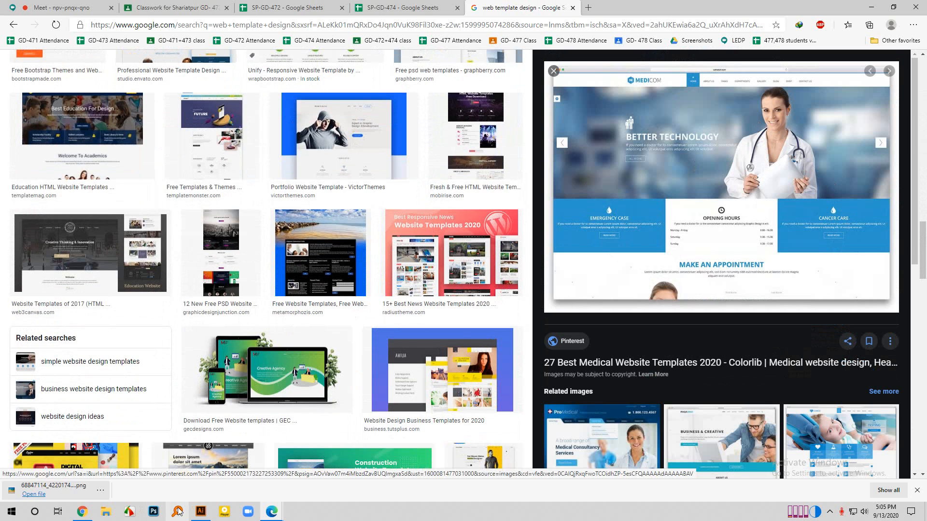
# Switch back to Illustrator and draw a rectangle about 1921 × 39 px over the reference's dark top contact bar.
pyautogui.click(201, 511)
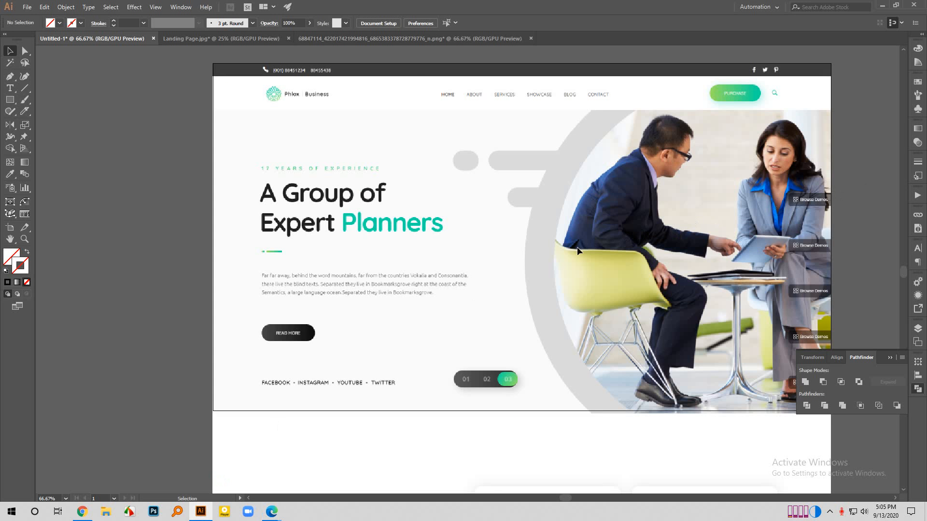
pyautogui.scroll(-1, 554, 255)
pyautogui.scroll(1, 716, 97)
pyautogui.scroll(1, 664, 110)
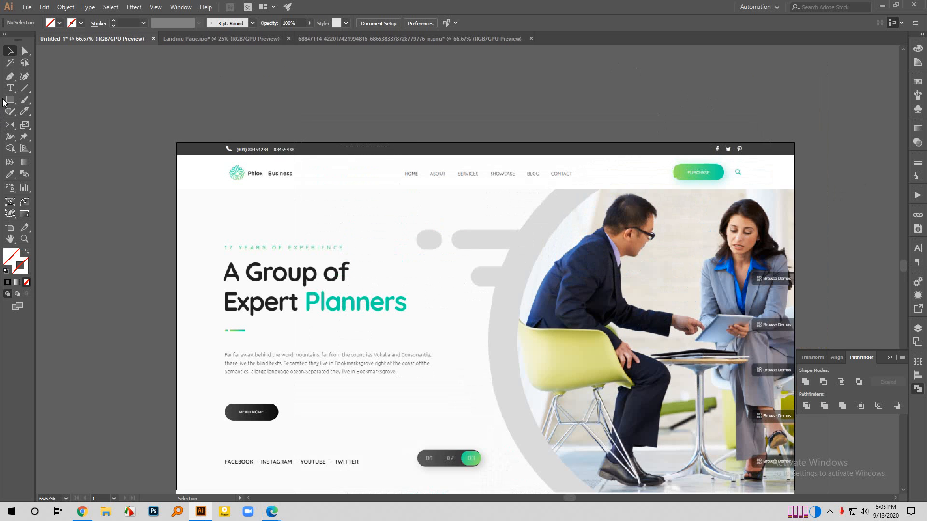
pyautogui.moveTo(5, 99); pyautogui.dragTo(54, 100)
pyautogui.moveTo(175, 142); pyautogui.dragTo(794, 156)
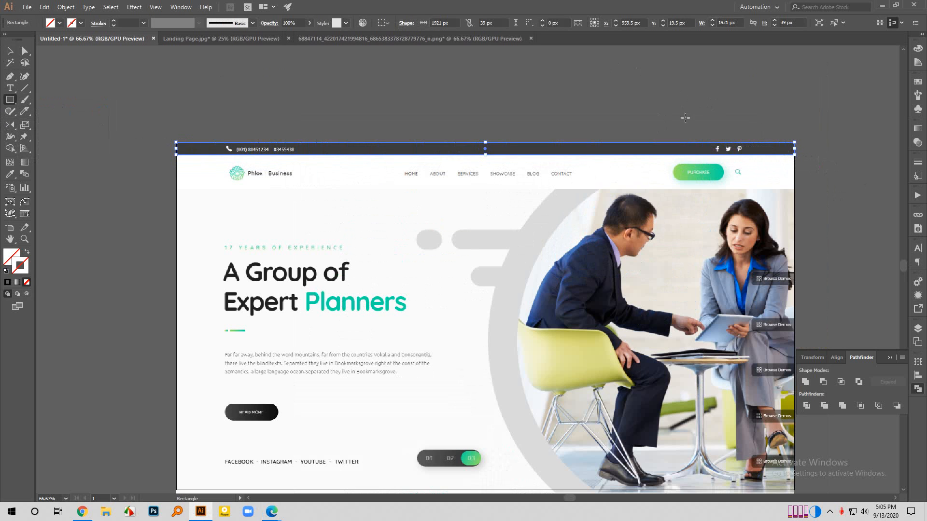
pyautogui.click(13, 51)
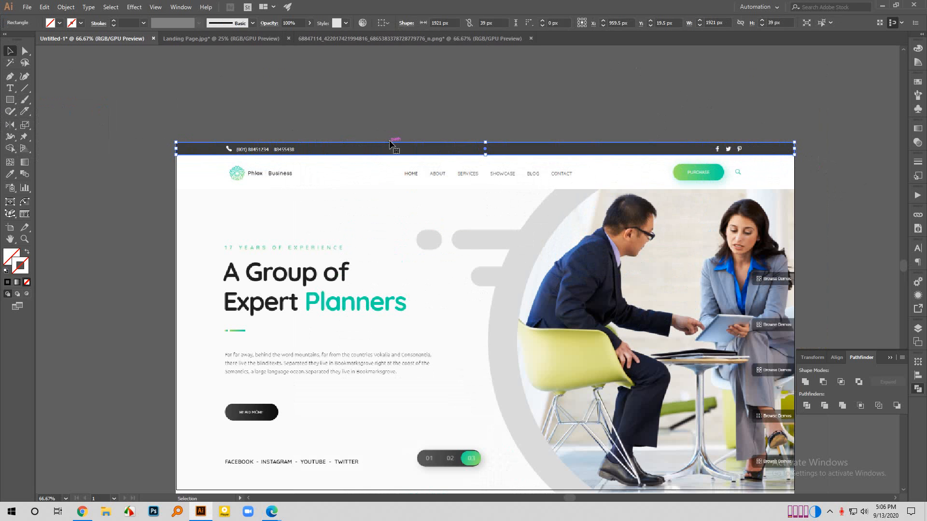
# Move the header bar rectangle just above the artboard and fill it with the dark grey sampled from the reference's contact bar.
pyautogui.moveTo(392, 144); pyautogui.dragTo(395, 116)
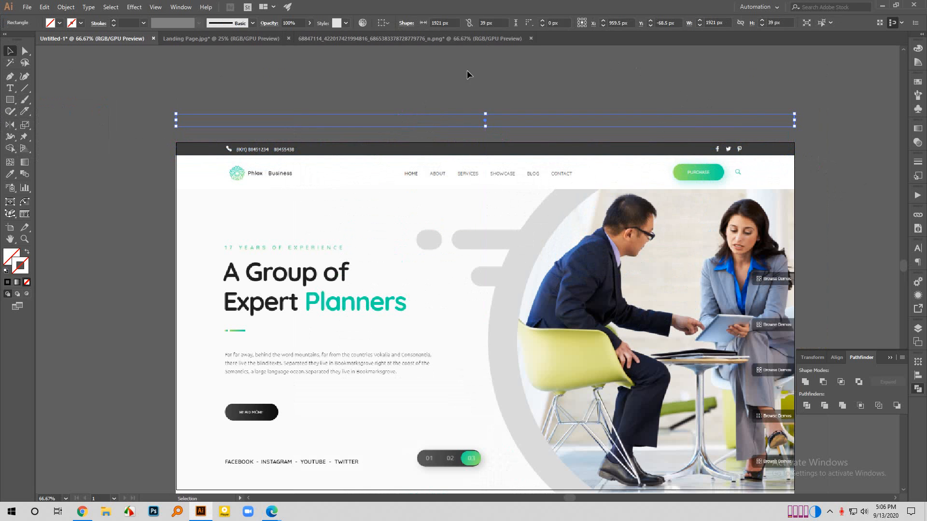
pyautogui.click(490, 98)
pyautogui.click(528, 126)
pyautogui.press('i')
pyautogui.click(499, 143)
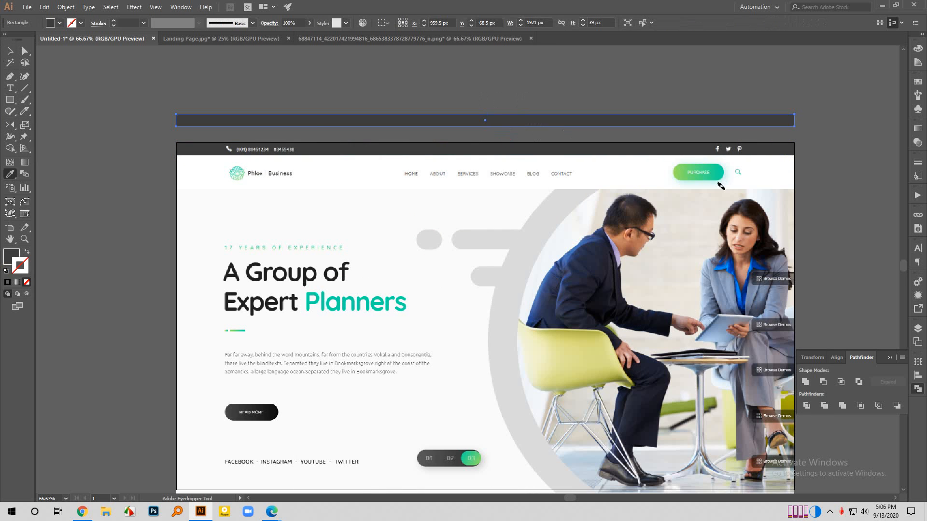
pyautogui.hotkey('ctrl', '-')
pyautogui.scroll(1, 395, 157)
pyautogui.click(10, 51)
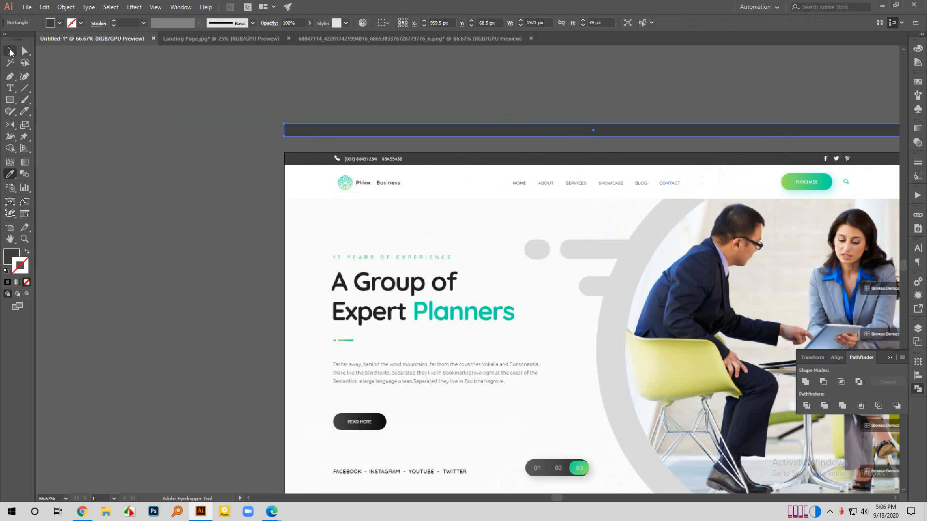
pyautogui.click(224, 152)
# Draw a swatch rectangle about 224 × 170 px beside the artboard and fill it with the READ MORE button's sampled dark colour.
pyautogui.scroll(-1, 535, 138)
pyautogui.scroll(-3, 593, 237)
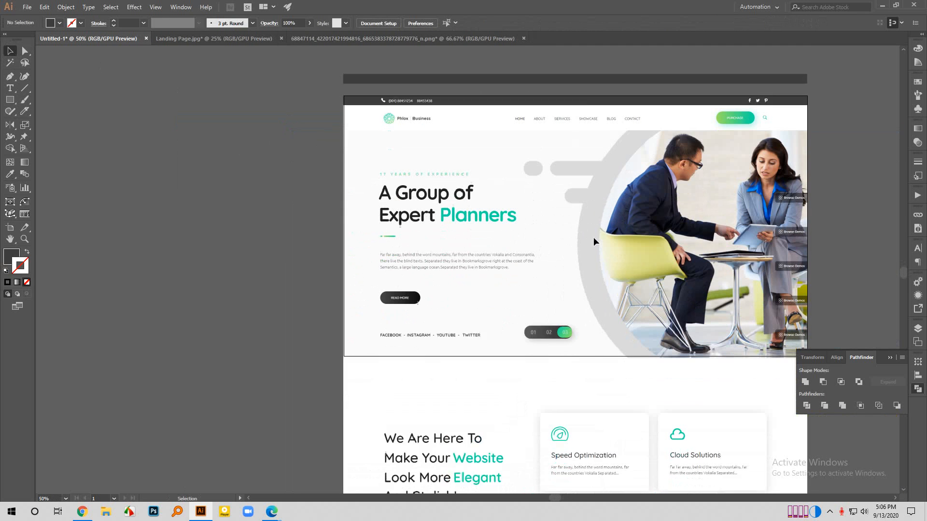
pyautogui.moveTo(14, 100); pyautogui.dragTo(168, 134)
pyautogui.press('v')
pyautogui.press('i')
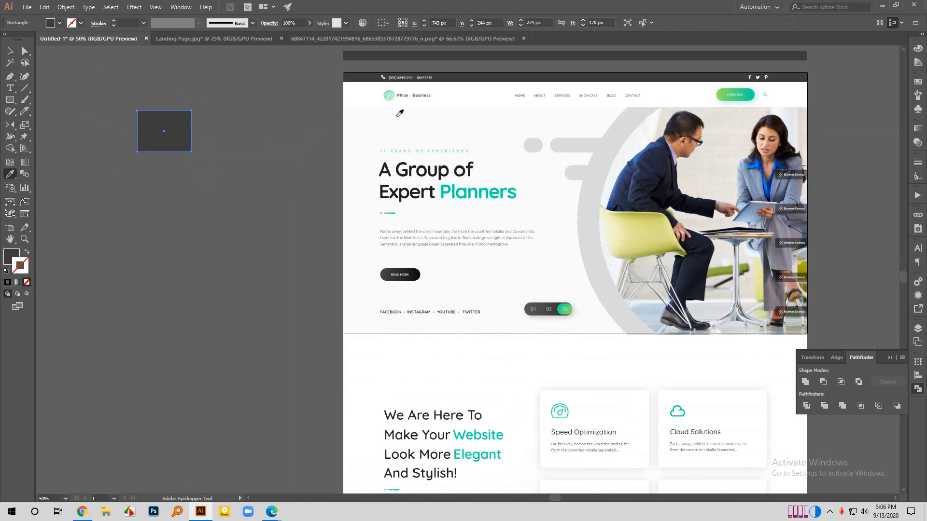
pyautogui.click(416, 270)
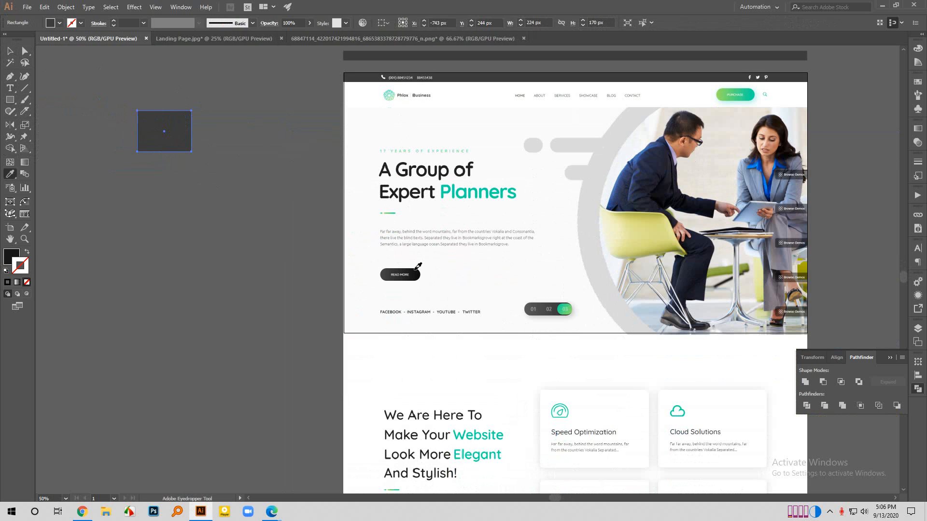
# Try pure black 000000 and then dark grey 1e1e1e as the swatch's fill colour.
pyautogui.click(8, 259)
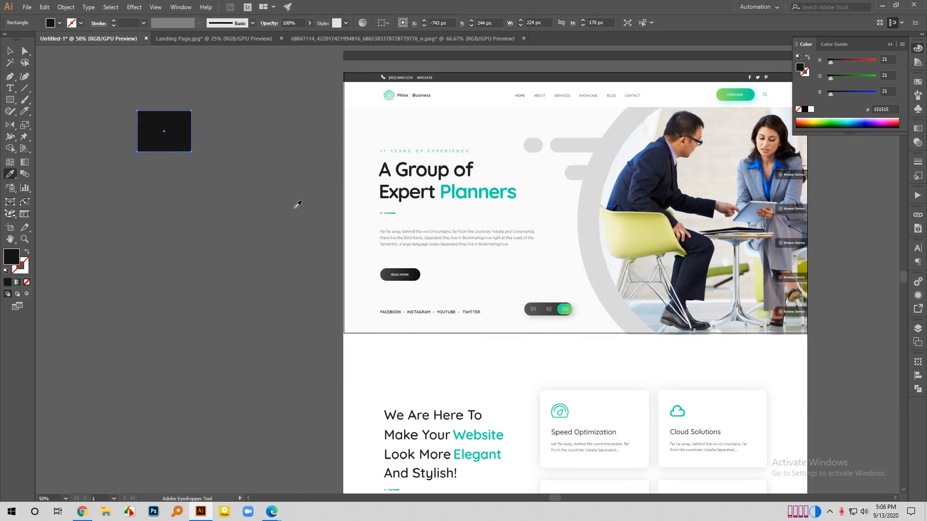
pyautogui.doubleClick(17, 257)
pyautogui.click(440, 225)
pyautogui.moveTo(439, 224); pyautogui.dragTo(380, 278)
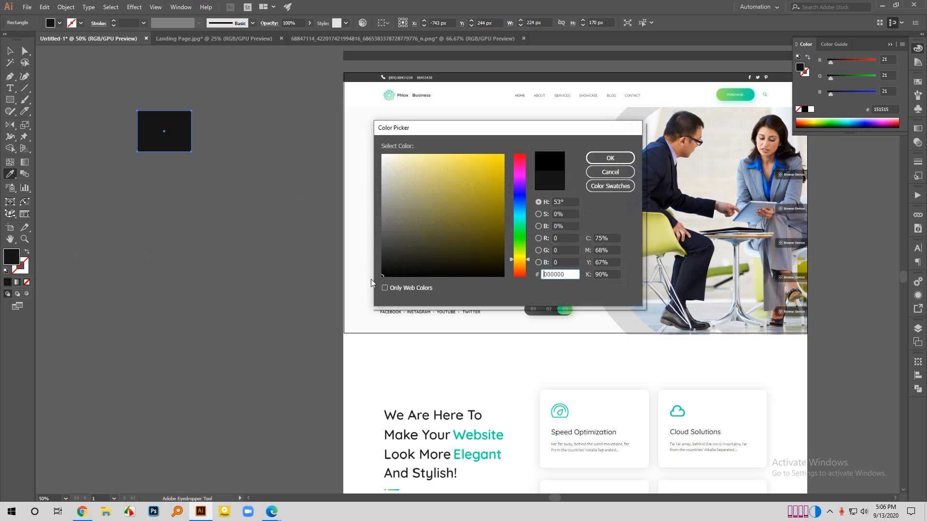
pyautogui.click(609, 157)
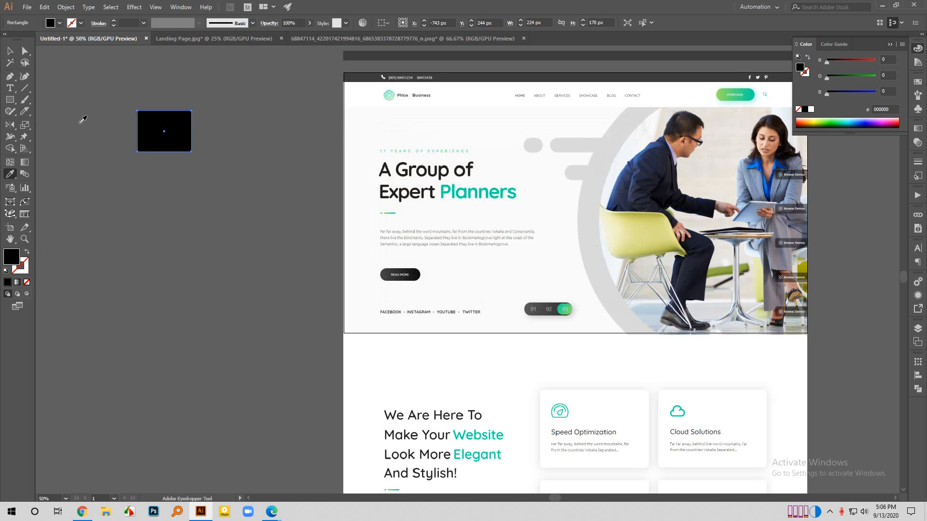
pyautogui.doubleClick(17, 257)
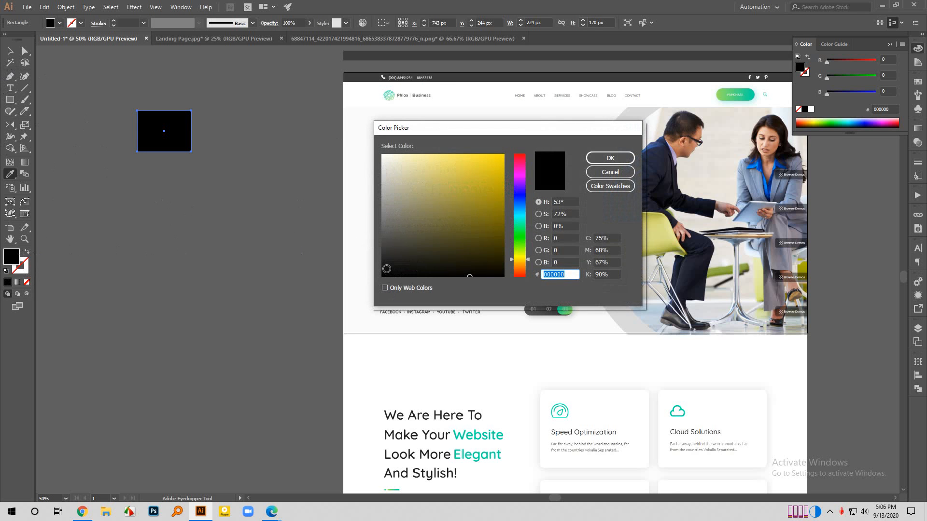
pyautogui.click(380, 263)
pyautogui.moveTo(380, 263); pyautogui.dragTo(376, 261)
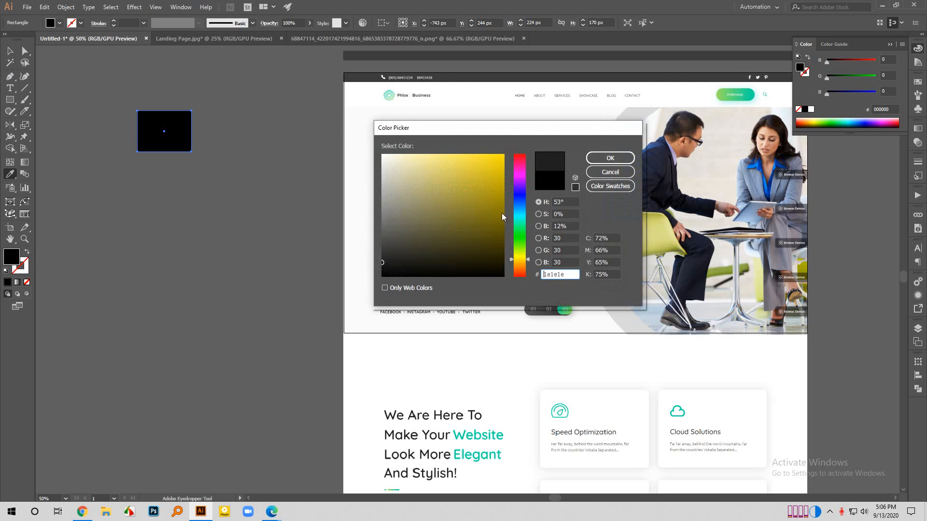
pyautogui.click(594, 159)
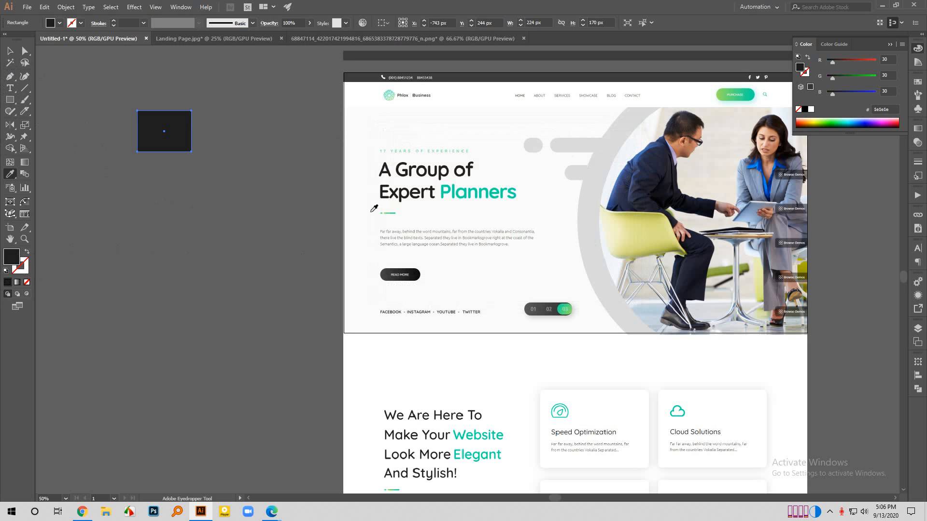
# Sample the READ MORE button's near-black colour for the swatch again and place a copy of the swatch directly below it.
pyautogui.click(414, 274)
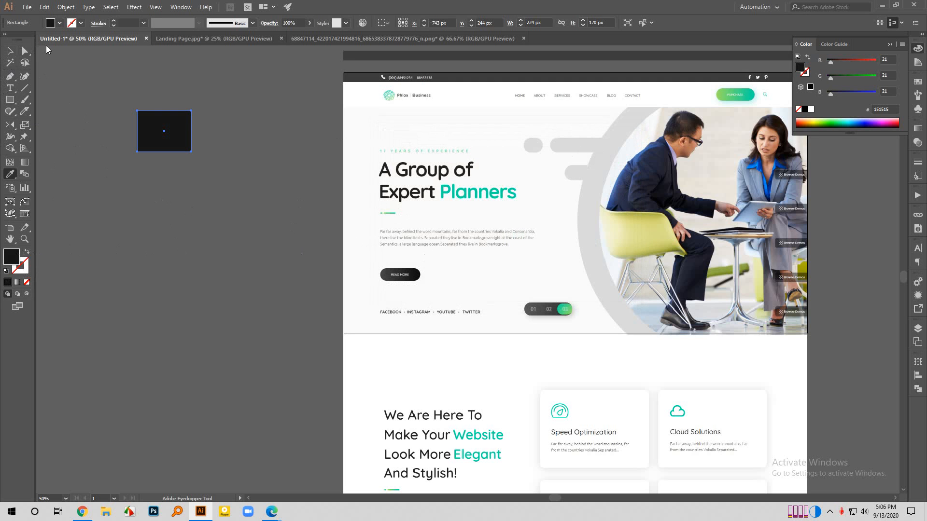
pyautogui.click(10, 51)
pyautogui.click(150, 207)
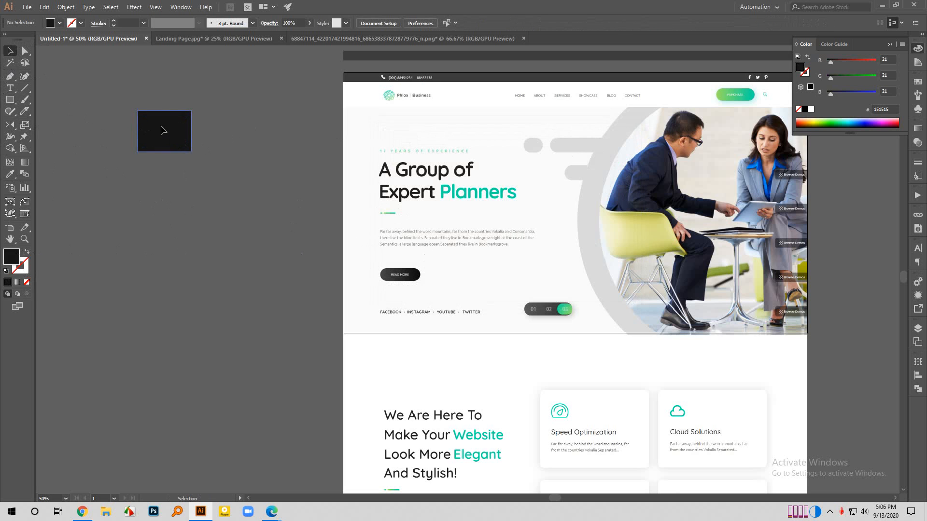
pyautogui.moveTo(164, 131); pyautogui.dragTo(169, 179)
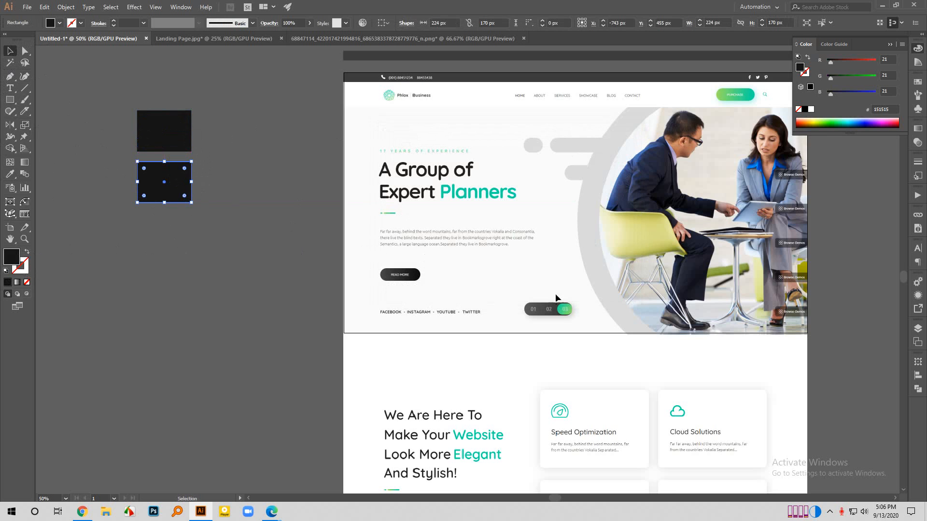
# Move both dark swatches together closer to the artboard's left edge.
pyautogui.hotkey('ctrl', '-')
pyautogui.hotkey('ctrl', '-')
pyautogui.scroll(2, 530, 129)
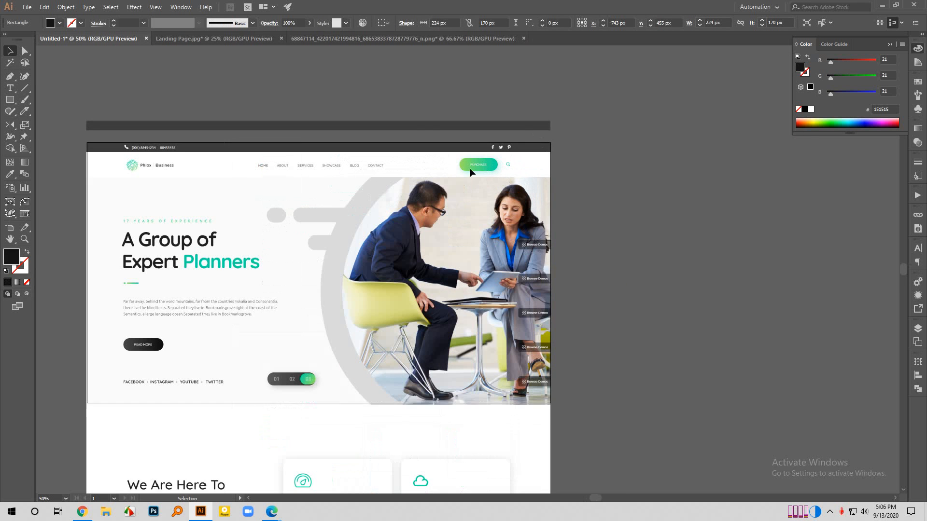
pyautogui.scroll(-2, 372, 330)
pyautogui.scroll(5, 297, 323)
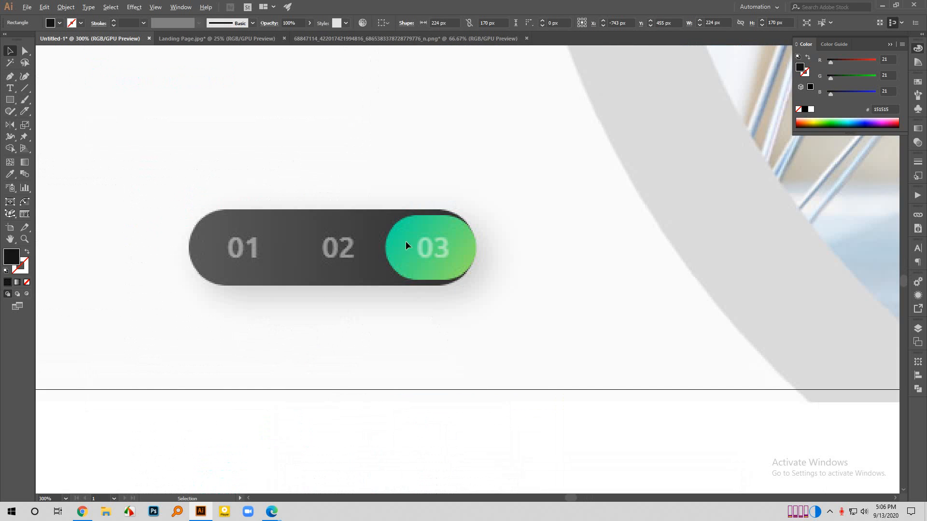
pyautogui.scroll(-5, 652, 344)
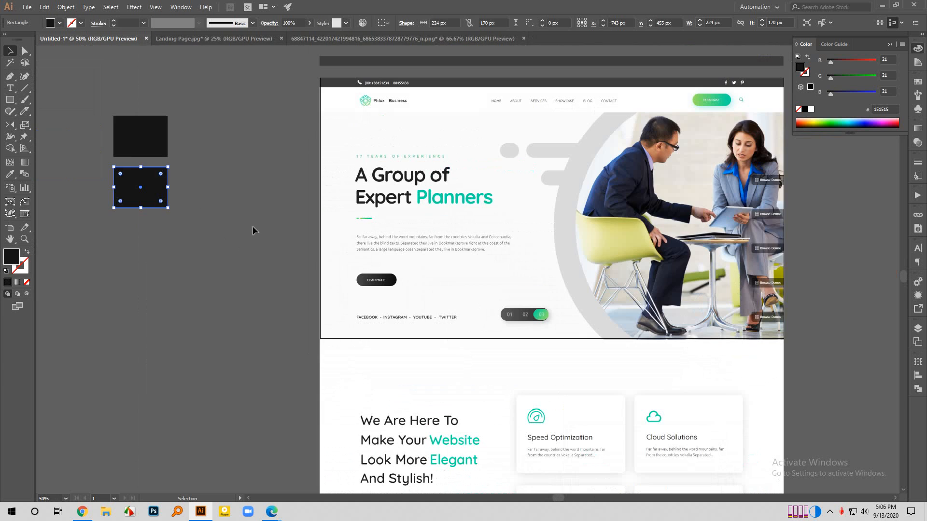
pyautogui.hotkey('ctrl', 'a')
pyautogui.moveTo(155, 184); pyautogui.dragTo(267, 203)
pyautogui.click(245, 233)
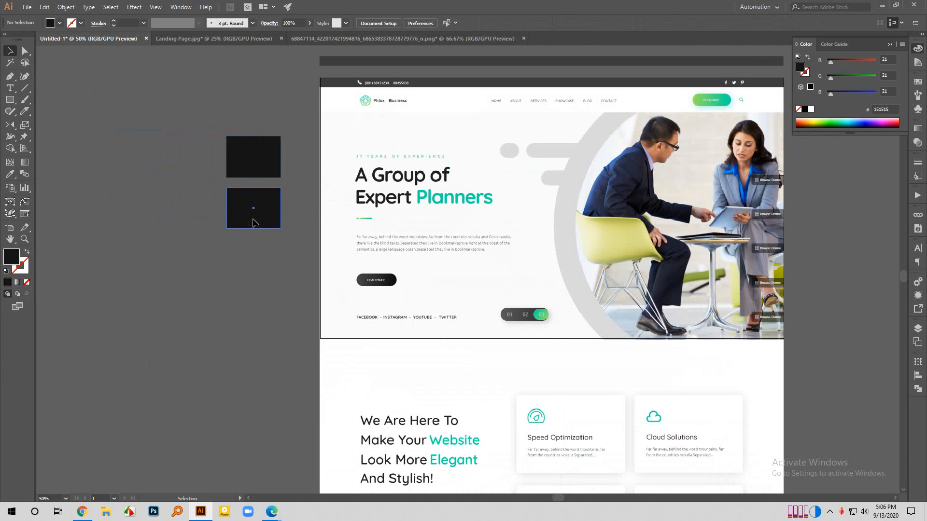
# Apply a linear gradient fill to the lower swatch.
pyautogui.click(248, 223)
pyautogui.press('i')
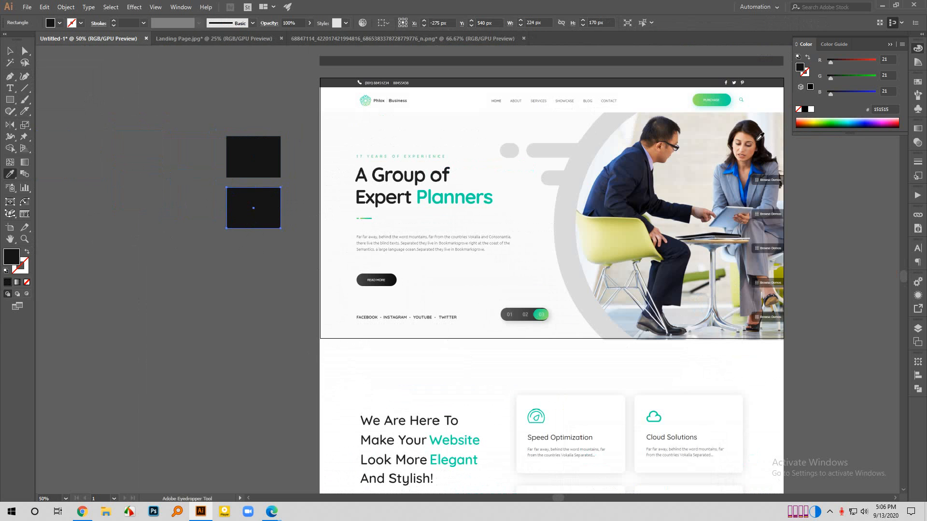
pyautogui.click(918, 130)
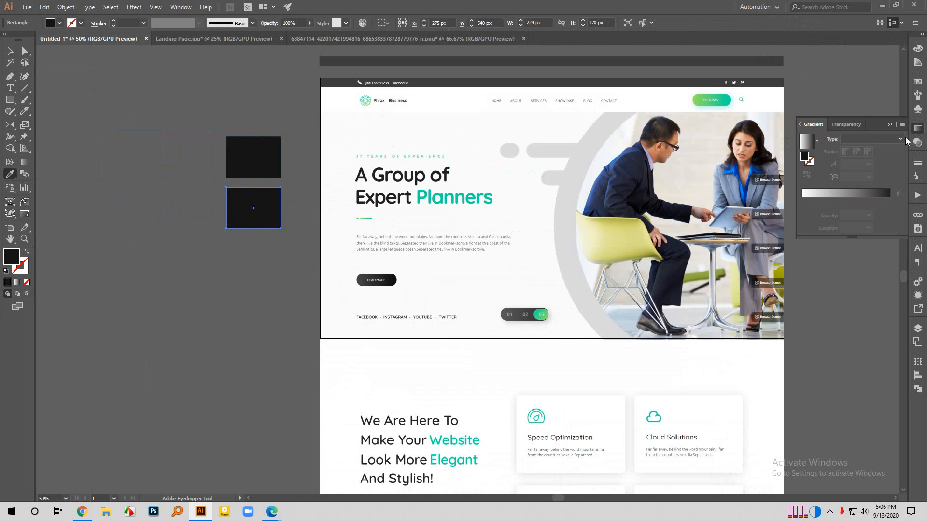
pyautogui.click(833, 193)
pyautogui.scroll(2, 222, 200)
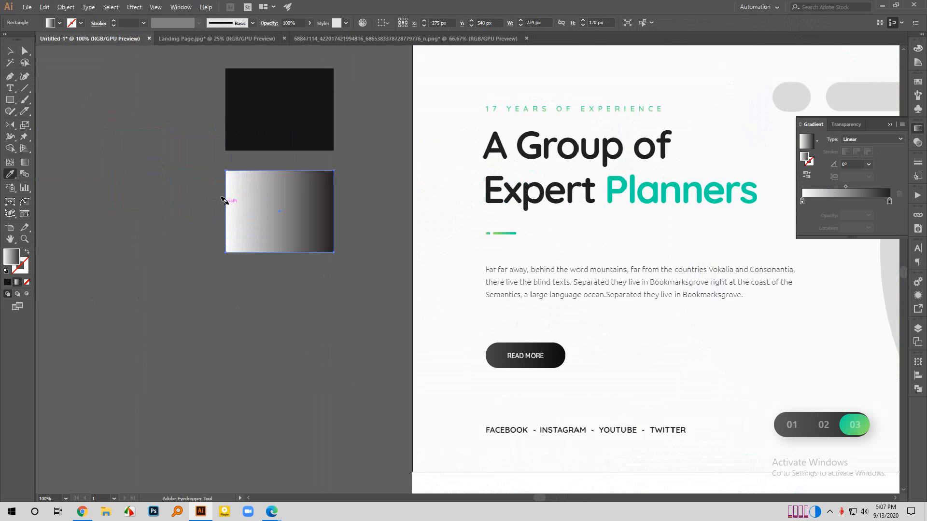
# Recolour the gradient's end stop with the PURCHASE button's teal and its start stop with the button's light green.
pyautogui.hscroll(9, 502, 322)
pyautogui.scroll(5, 583, 228)
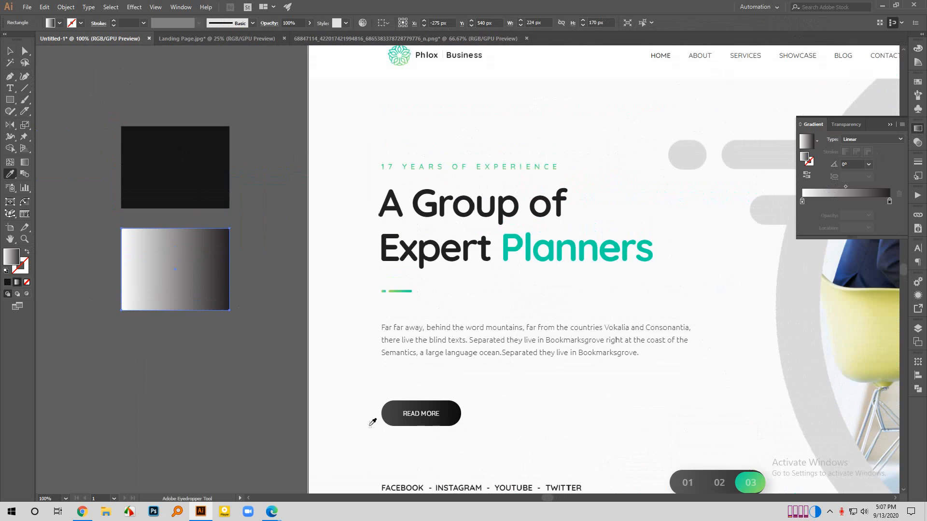
pyautogui.scroll(-2, 369, 426)
pyautogui.scroll(2, 731, 256)
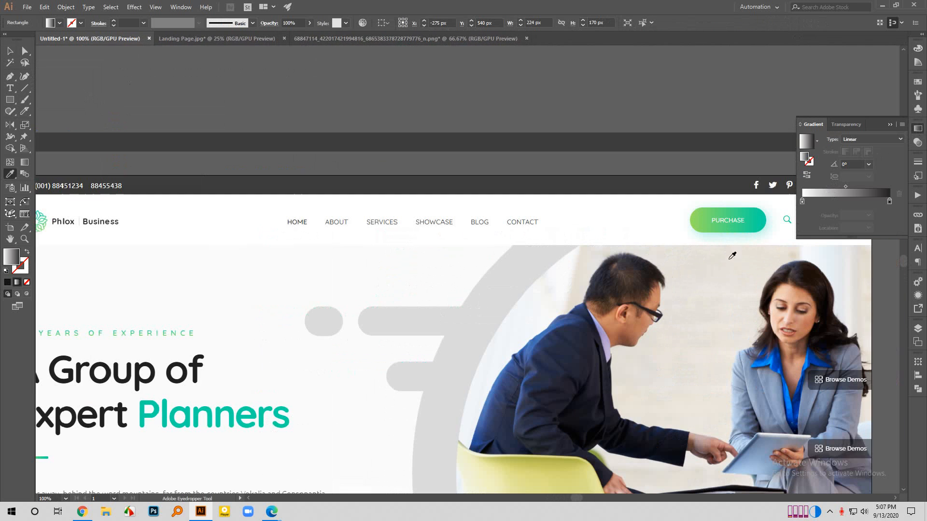
pyautogui.click(889, 200)
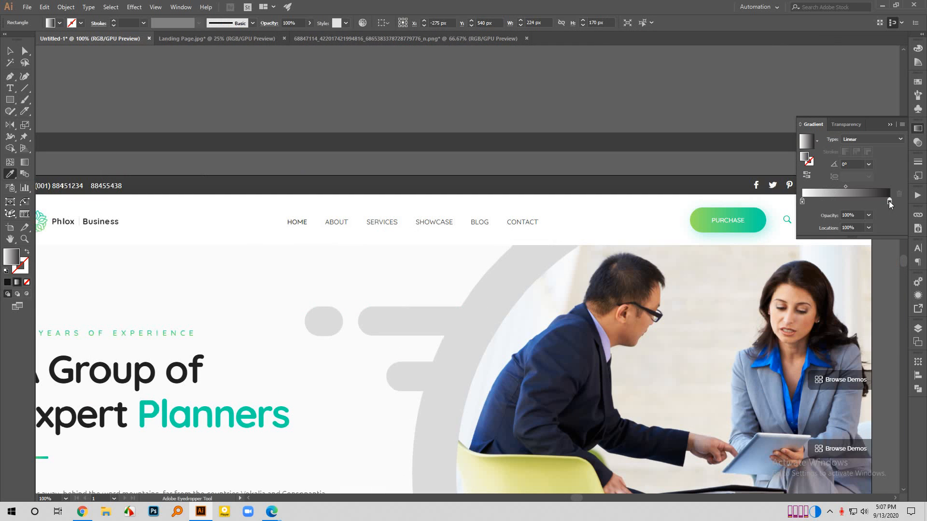
pyautogui.keyDown('shift'); pyautogui.click(759, 219); pyautogui.keyUp('shift')
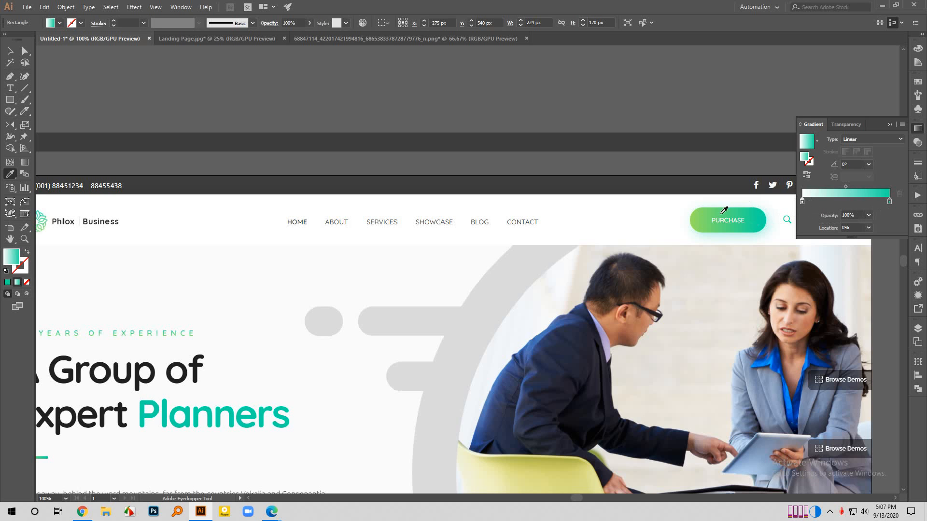
pyautogui.keyDown('shift'); pyautogui.click(699, 211); pyautogui.keyUp('shift')
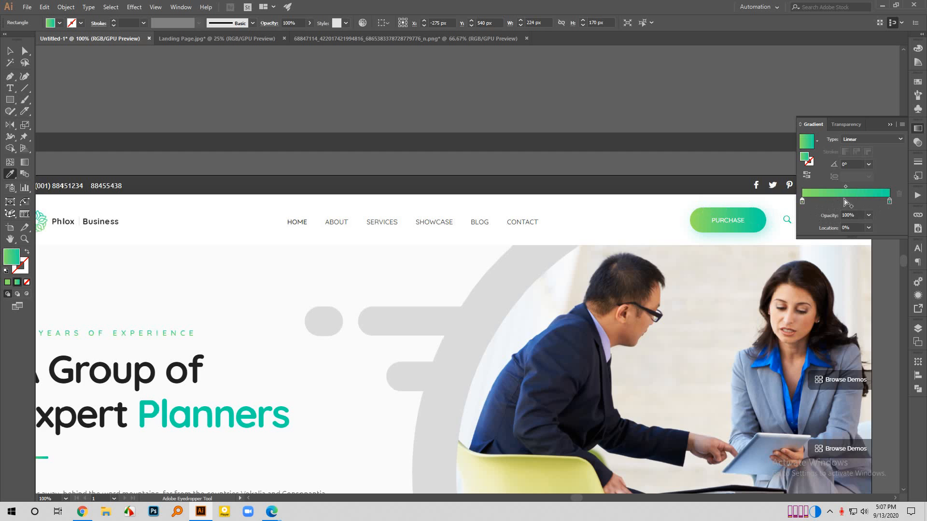
# Place a copy of the dark swatch directly below the green gradient swatch.
pyautogui.scroll(-4, 719, 221)
pyautogui.scroll(2, 502, 288)
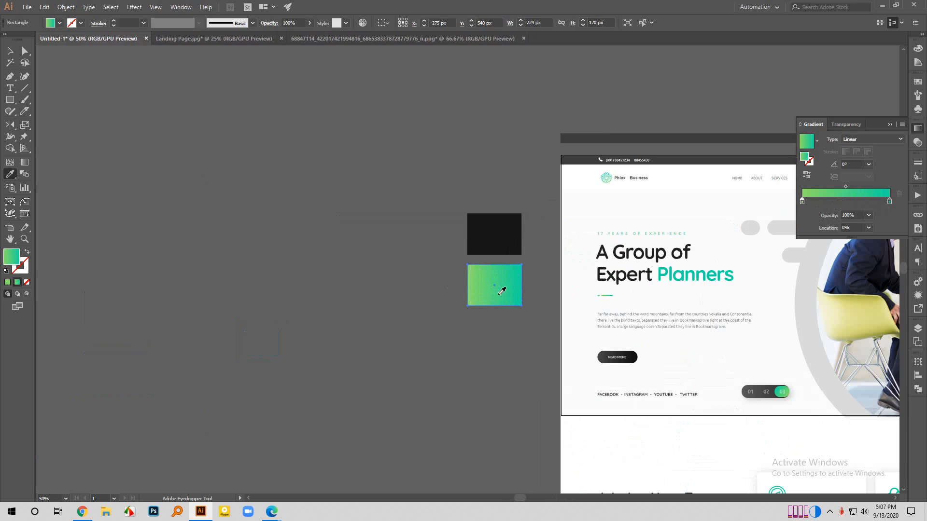
pyautogui.scroll(-3, 434, 293)
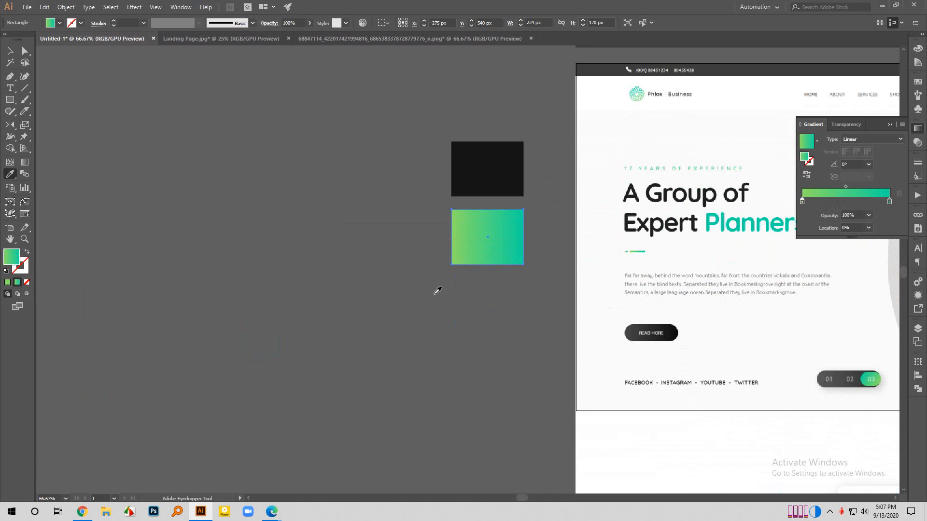
pyautogui.press('v')
pyautogui.hscroll(2, 433, 294)
pyautogui.hscroll(1, 433, 294)
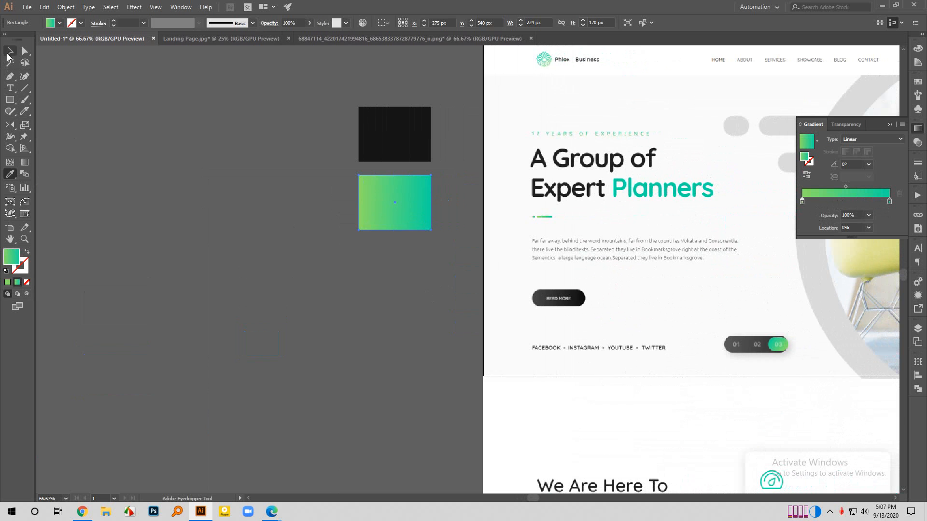
pyautogui.click(91, 144)
pyautogui.scroll(-1, 101, 221)
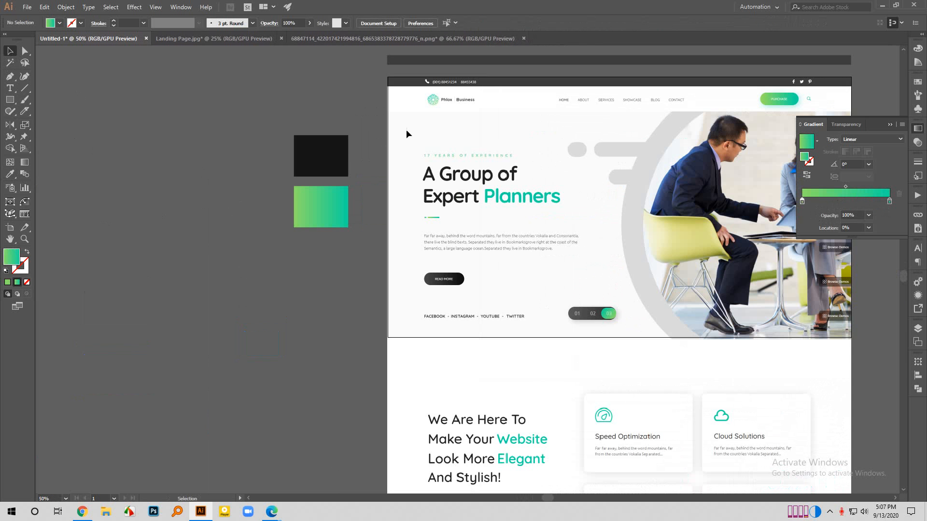
pyautogui.moveTo(327, 149); pyautogui.dragTo(327, 251)
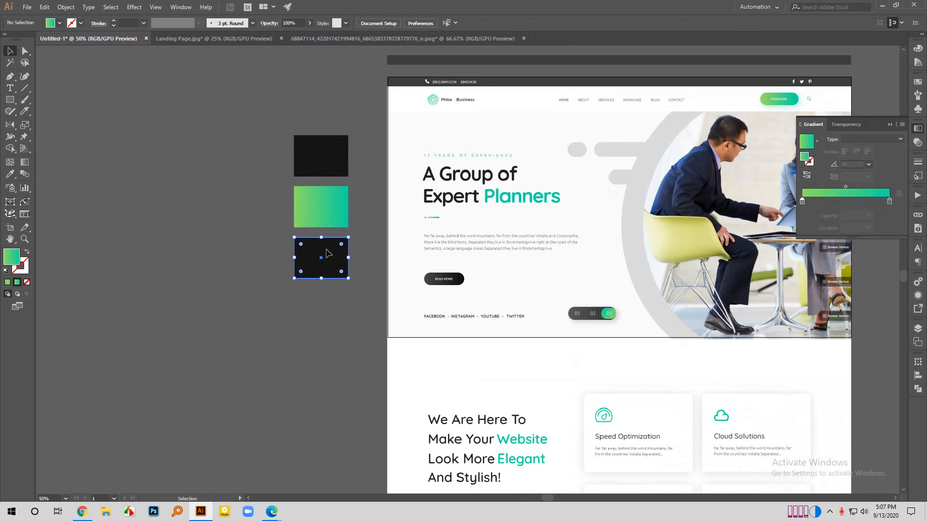
# Recolour the lowest swatch with the teal sampled from the "web designs" heading text in the reference.
pyautogui.scroll(-1, 273, 246)
pyautogui.hscroll(3, 272, 246)
pyautogui.scroll(-1, 407, 199)
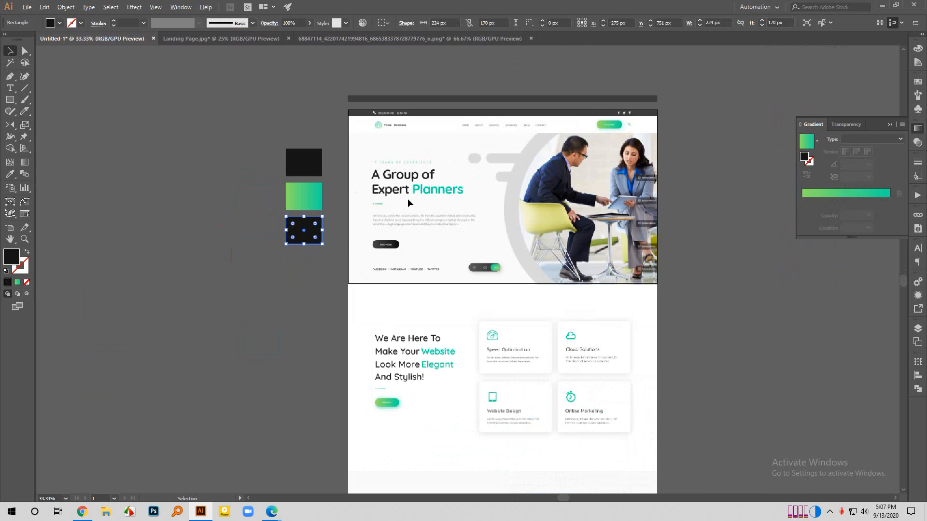
pyautogui.scroll(-5, 408, 199)
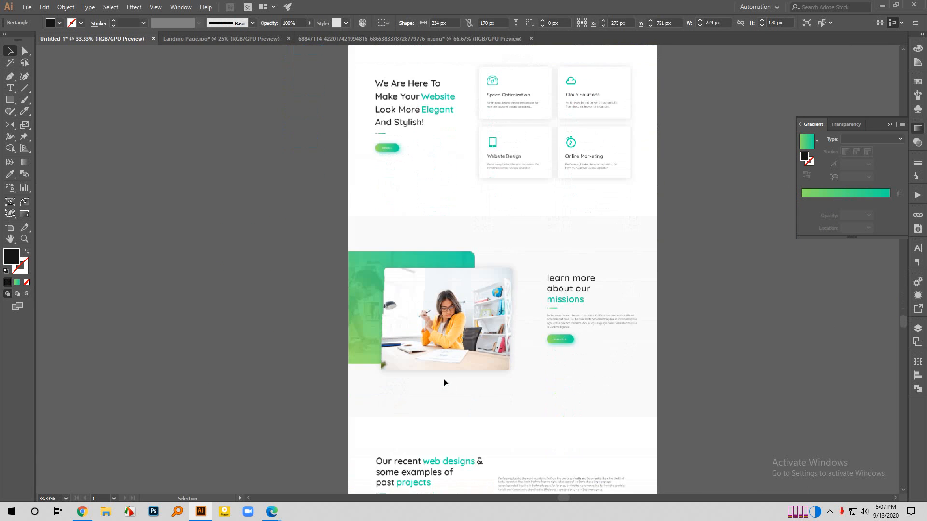
pyautogui.scroll(-2, 444, 377)
pyautogui.scroll(5, 441, 380)
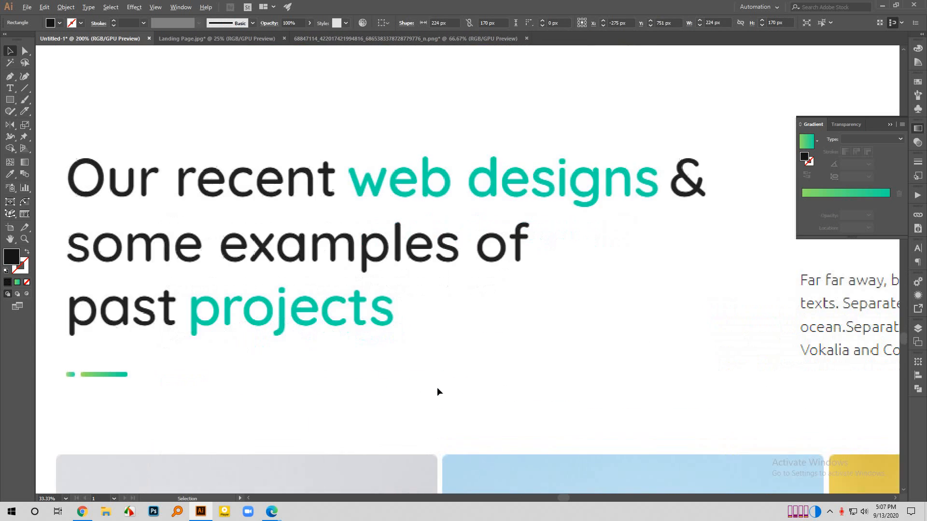
pyautogui.press('alt')
pyautogui.press('i')
pyautogui.click(424, 174)
pyautogui.scroll(-6, 612, 357)
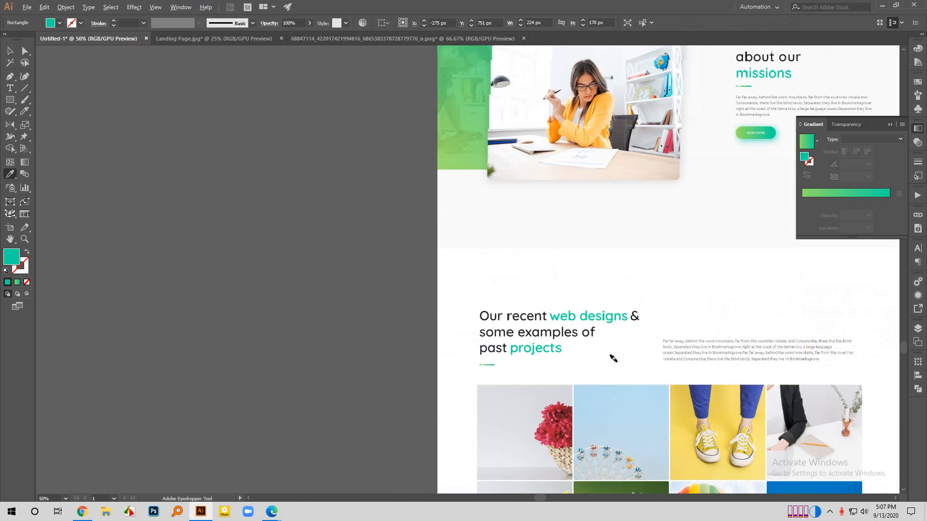
pyautogui.scroll(2, 506, 127)
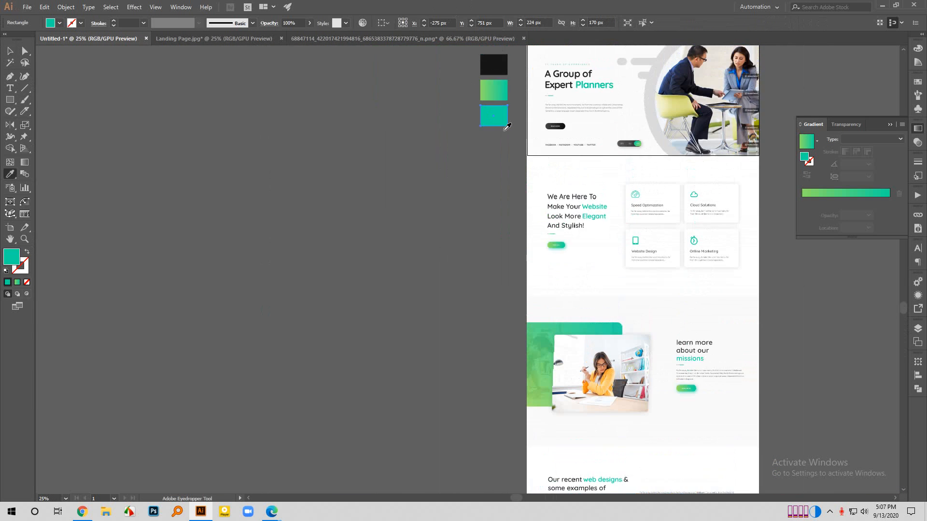
pyautogui.scroll(2, 486, 129)
# Place a copy of the teal swatch below it and recolour the copy with the hero section's light grey.
pyautogui.press('v')
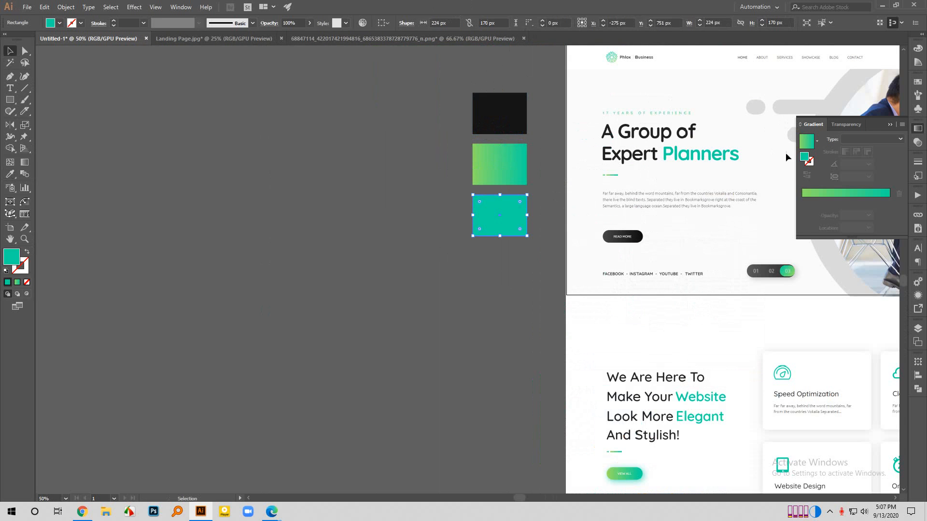
pyautogui.click(526, 258)
pyautogui.moveTo(500, 212); pyautogui.dragTo(499, 271)
pyautogui.press('i')
pyautogui.hscroll(2, 602, 175)
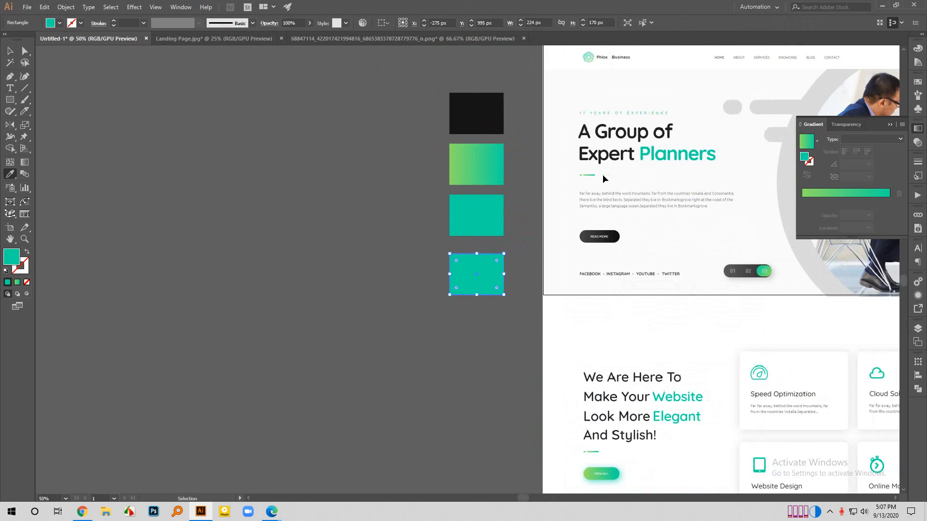
pyautogui.click(625, 143)
# Place a copy of the grey swatch below it and recolour the copy with the missions section's off-white background.
pyautogui.press('v')
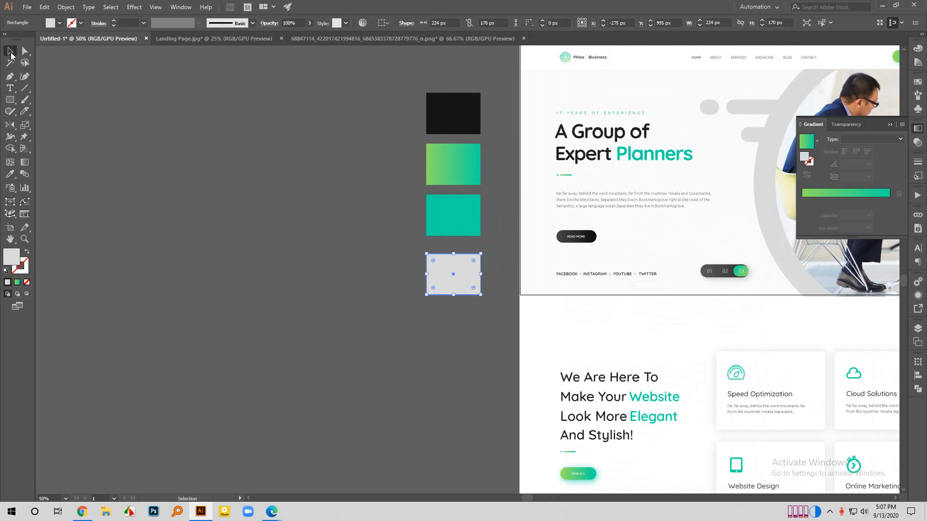
pyautogui.click(398, 305)
pyautogui.moveTo(432, 290); pyautogui.dragTo(433, 343)
pyautogui.press('i')
pyautogui.hscroll(2, 424, 325)
pyautogui.scroll(-2, 404, 311)
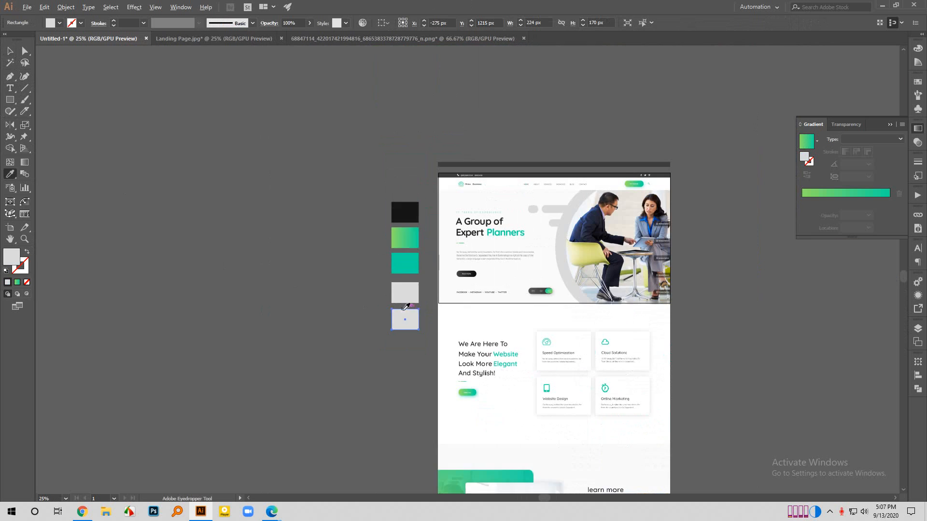
pyautogui.scroll(-4, 582, 366)
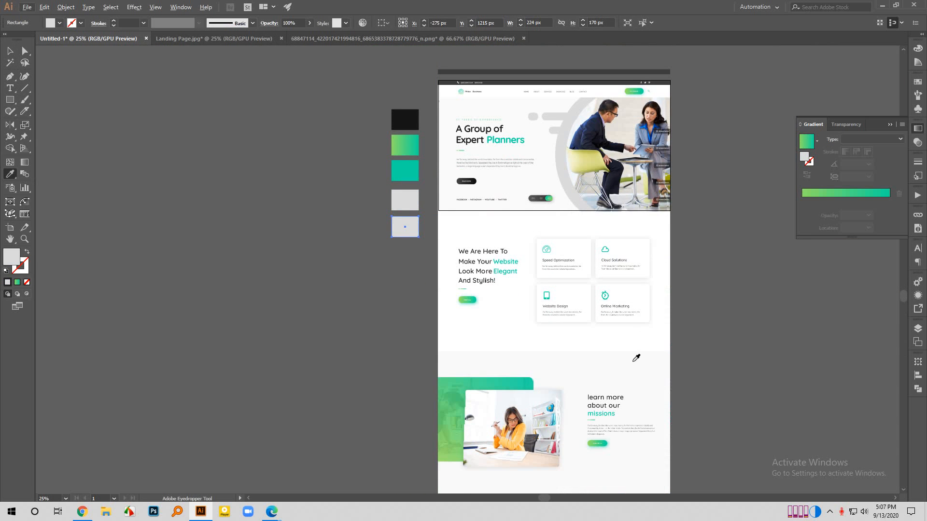
pyautogui.click(633, 361)
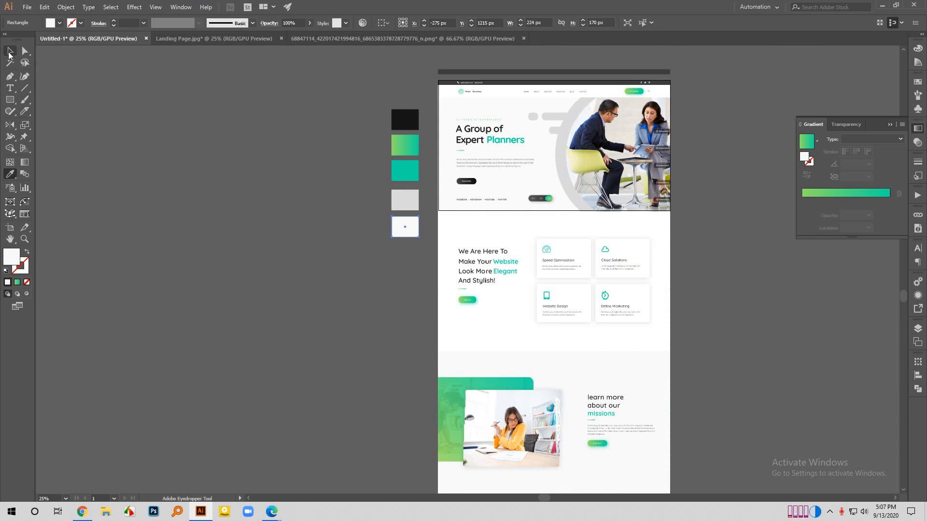
pyautogui.click(9, 52)
pyautogui.click(269, 211)
# Look through the reference page's sections for further colours that the swatch set might need.
pyautogui.scroll(1, 514, 106)
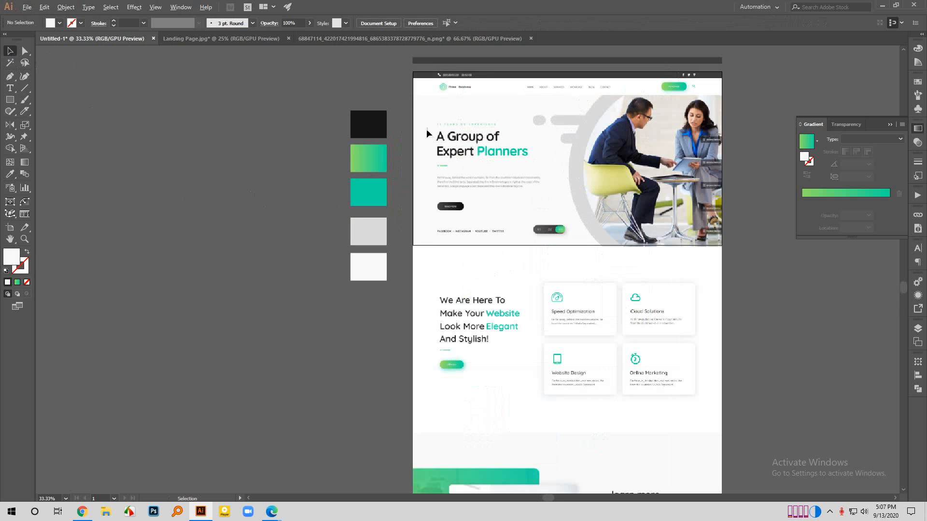
pyautogui.scroll(2, 495, 134)
pyautogui.scroll(-1, 408, 180)
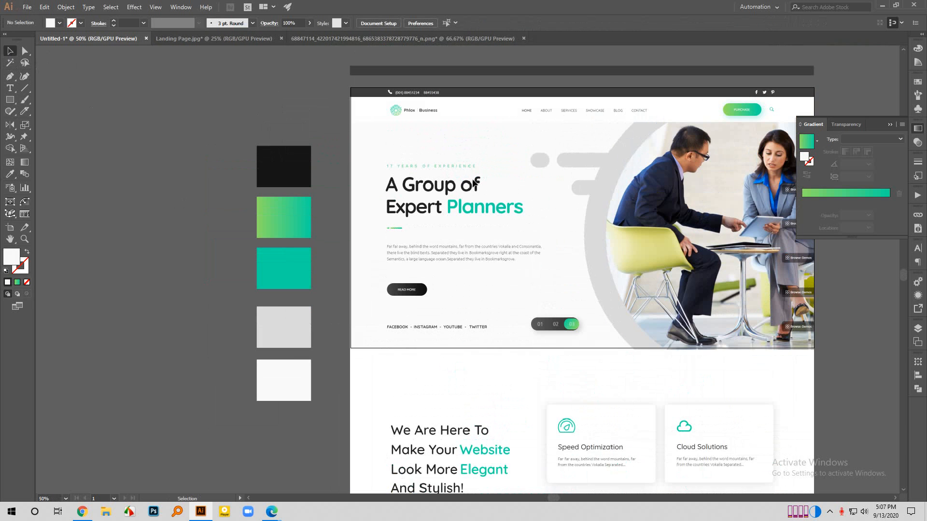
pyautogui.scroll(-1, 470, 137)
pyautogui.scroll(-2, 507, 242)
pyautogui.scroll(3, 463, 329)
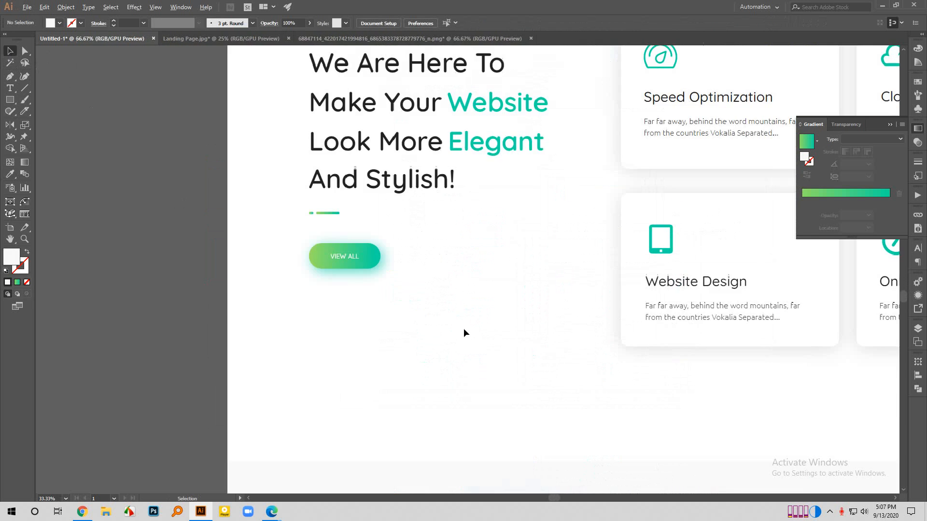
pyautogui.scroll(-3, 428, 318)
pyautogui.scroll(-4, 428, 318)
pyautogui.scroll(-5, 511, 320)
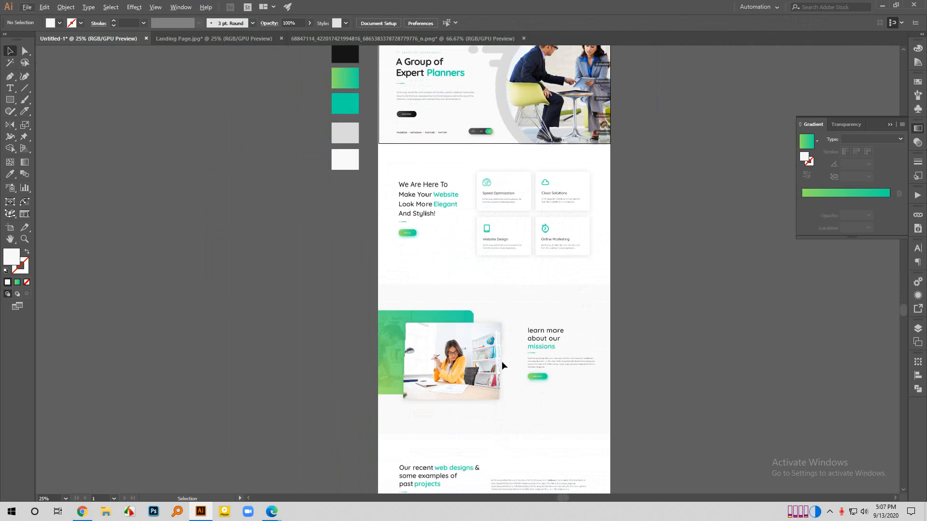
pyautogui.scroll(6, 522, 419)
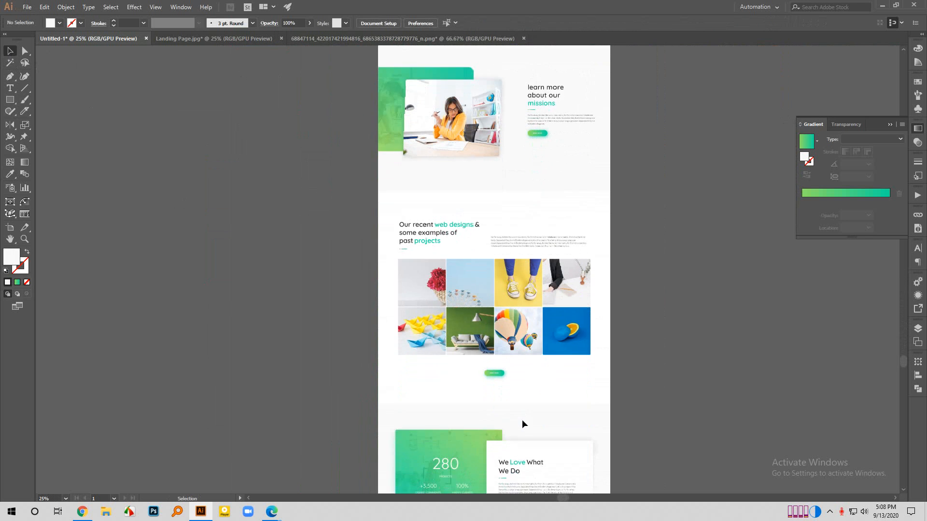
# Reorder the swatch column by placing the dark swatch between the teal and light grey ones.
pyautogui.scroll(2, 349, 158)
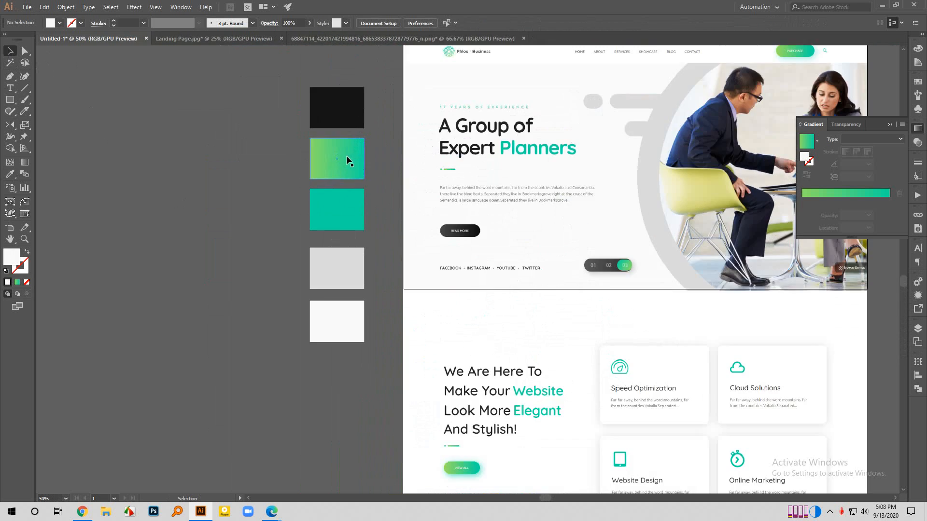
pyautogui.scroll(1, 342, 160)
pyautogui.click(336, 144)
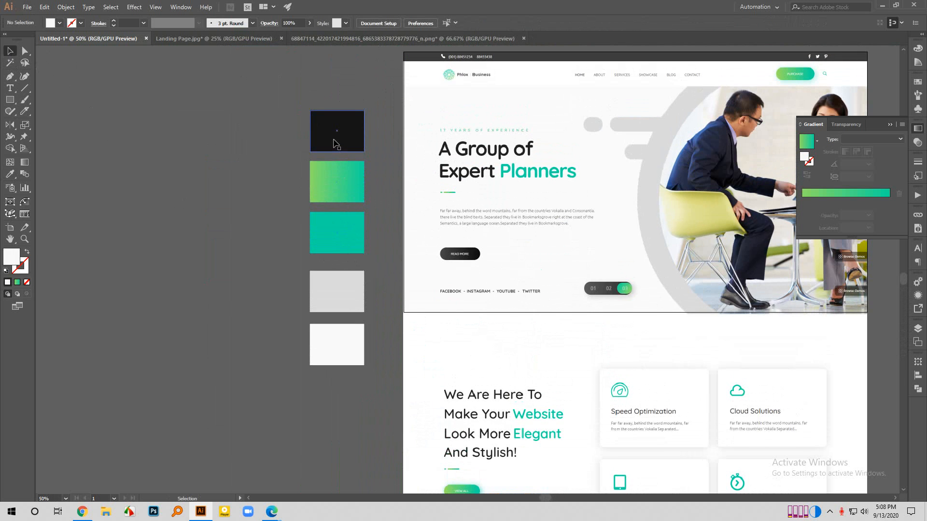
pyautogui.moveTo(341, 226); pyautogui.dragTo(341, 226)
pyautogui.moveTo(337, 226); pyautogui.dragTo(337, 96)
pyautogui.moveTo(332, 139); pyautogui.dragTo(336, 244)
pyautogui.scroll(2, 299, 120)
pyautogui.moveTo(290, 88); pyautogui.dragTo(331, 218)
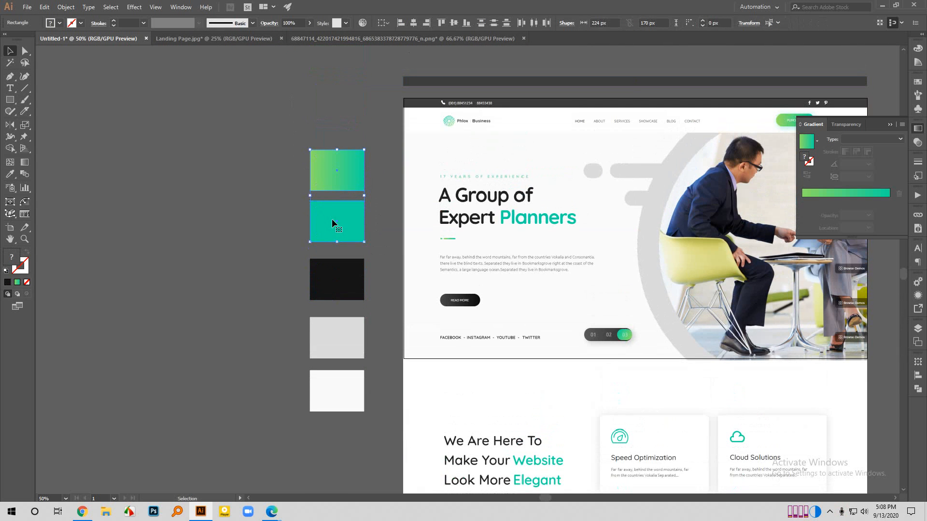
pyautogui.moveTo(267, 147); pyautogui.dragTo(302, 249)
pyautogui.moveTo(332, 363); pyautogui.dragTo(332, 378)
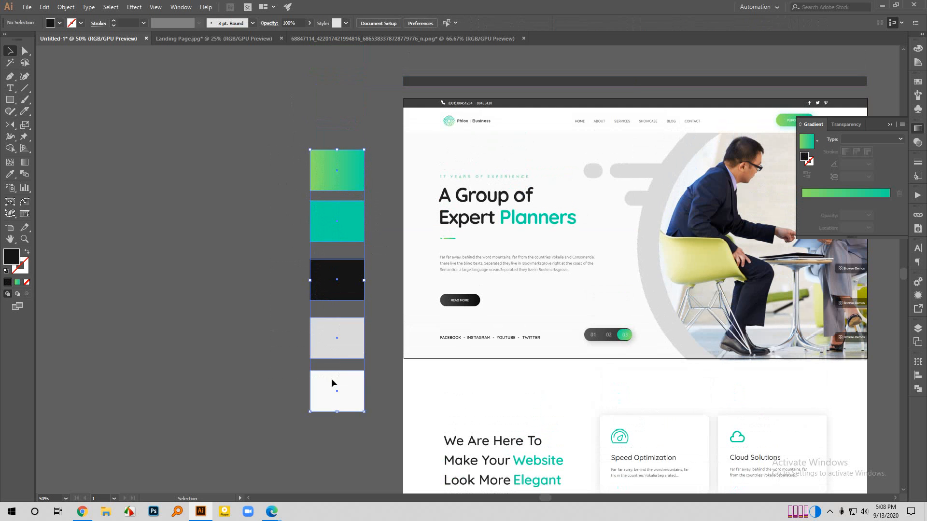
# Switch to the browser's Google Meet tab to check the call and return to Illustrator.
pyautogui.moveTo(268, 510)
pyautogui.click(247, 483)
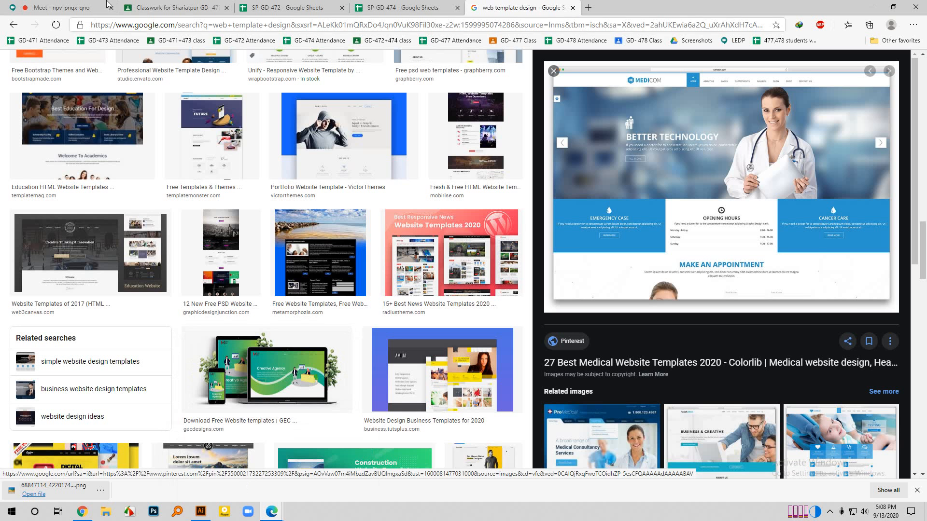
pyautogui.click(63, 7)
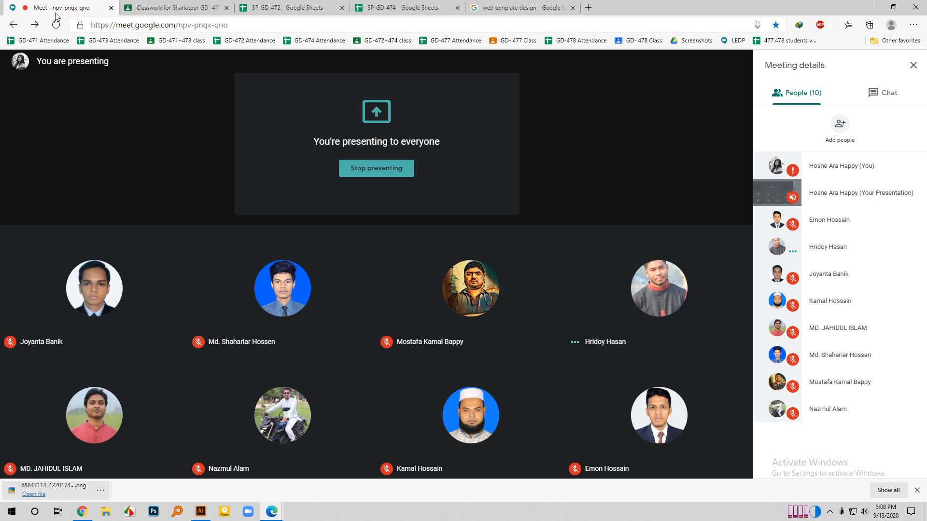
pyautogui.click(201, 511)
# Distribute all five colour swatches evenly in the vertical direction.
pyautogui.click(267, 245)
pyautogui.moveTo(328, 291); pyautogui.dragTo(351, 384)
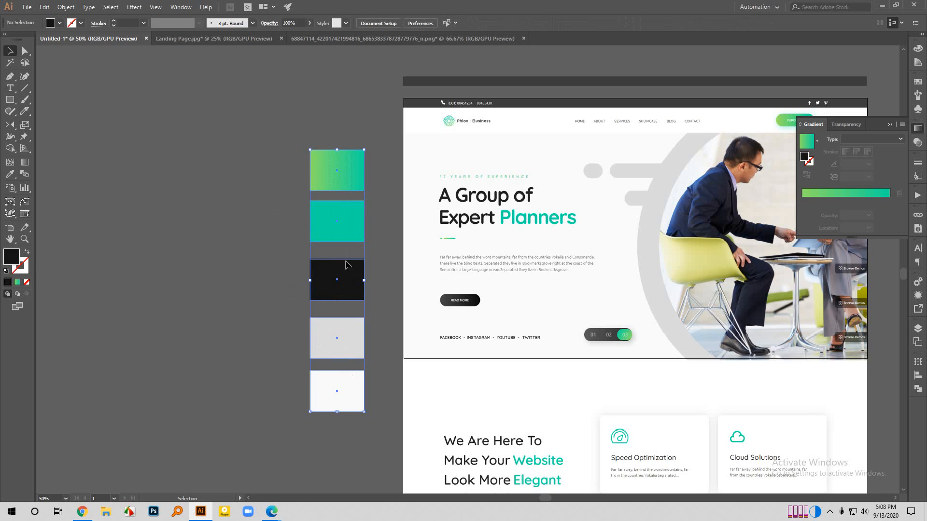
pyautogui.click(493, 27)
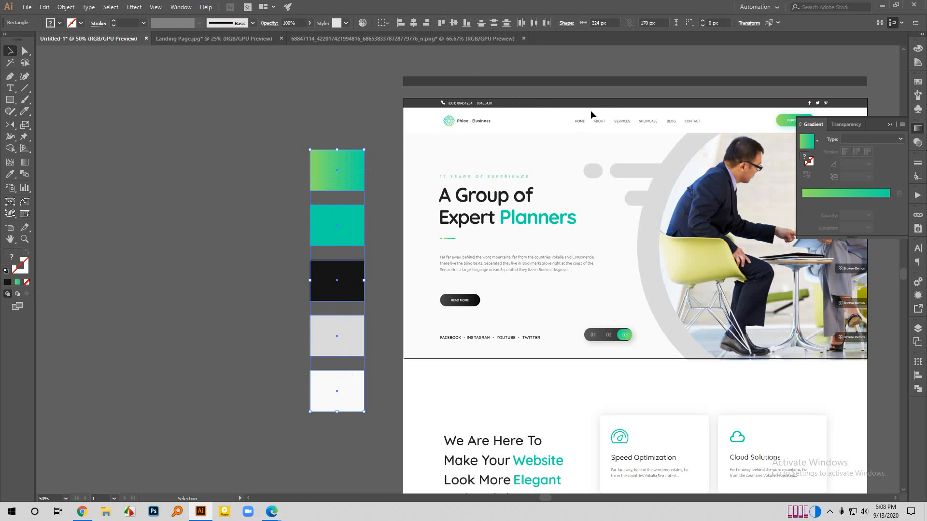
pyautogui.click(288, 149)
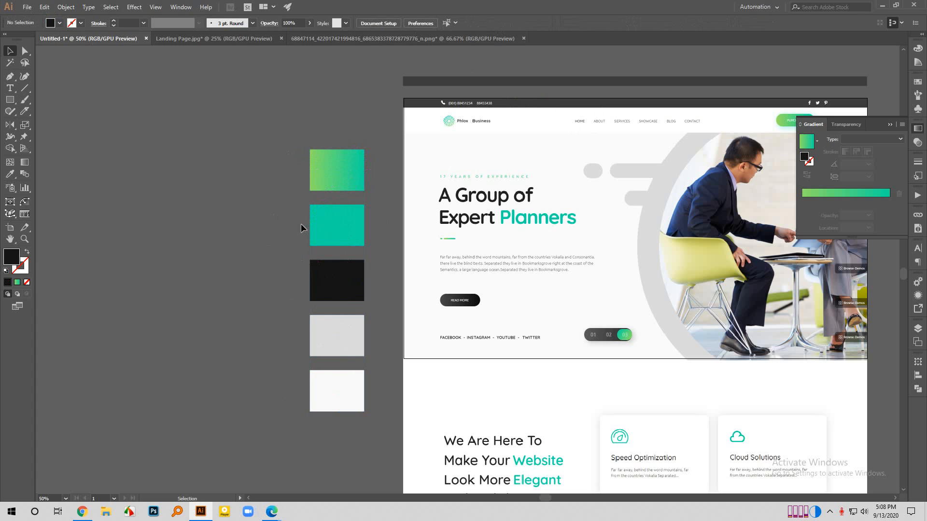
# Move the dark grey bar over the reference's top contact strip and recolour it with the dark swatch's near-black.
pyautogui.keyDown('alt'); pyautogui.scroll(-1, 120, 352); pyautogui.keyUp('alt')
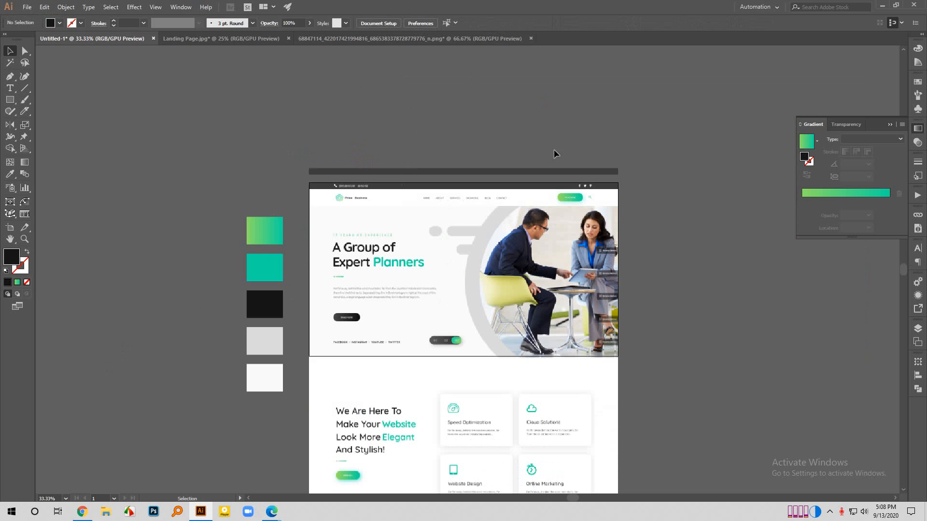
pyautogui.keyDown('alt'); pyautogui.scroll(1, 261, 161); pyautogui.keyUp('alt')
pyautogui.scroll(-2, 276, 160)
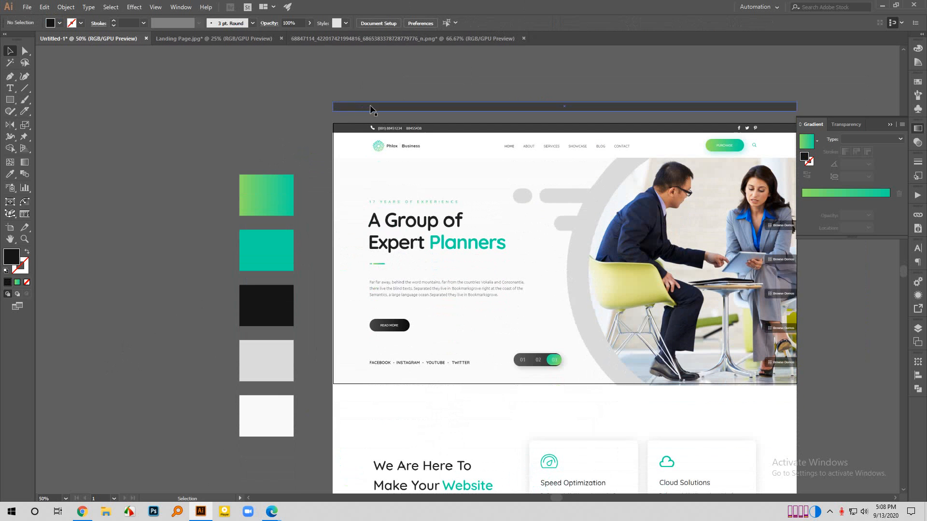
pyautogui.moveTo(373, 119); pyautogui.dragTo(373, 128)
pyautogui.scroll(-1, 524, 118)
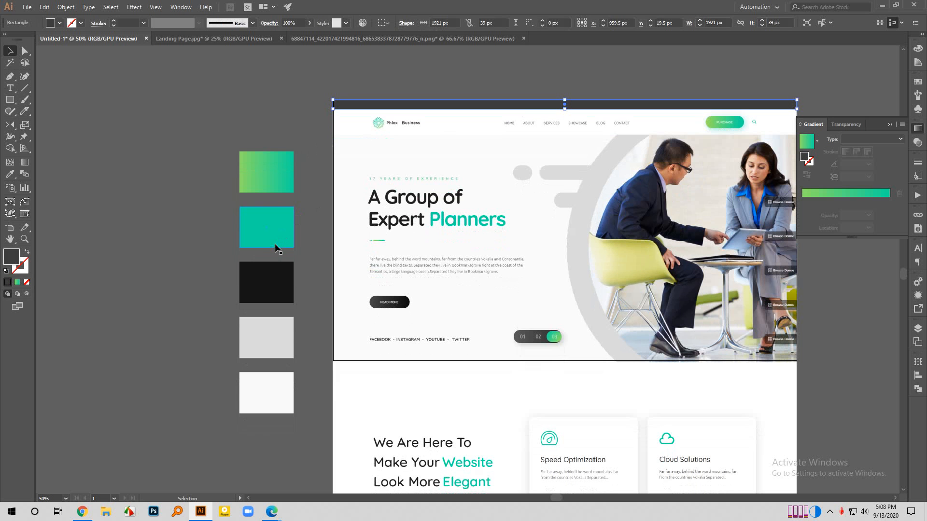
pyautogui.press('i')
pyautogui.click(271, 270)
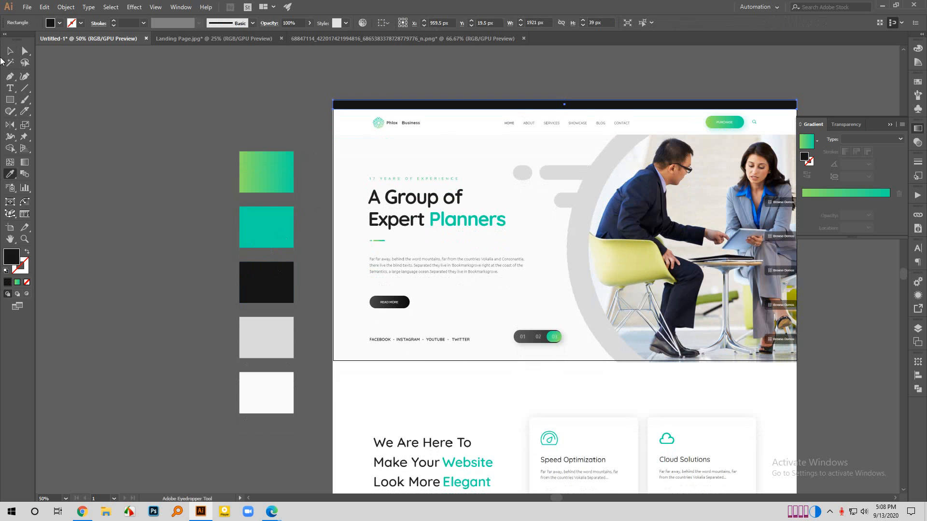
pyautogui.click(10, 51)
pyautogui.click(58, 99)
# Move the near-black bar up off the reference, leaving it just above the artboard.
pyautogui.scroll(1, 662, 151)
pyautogui.keyDown('alt'); pyautogui.scroll(1, 680, 127); pyautogui.keyUp('alt')
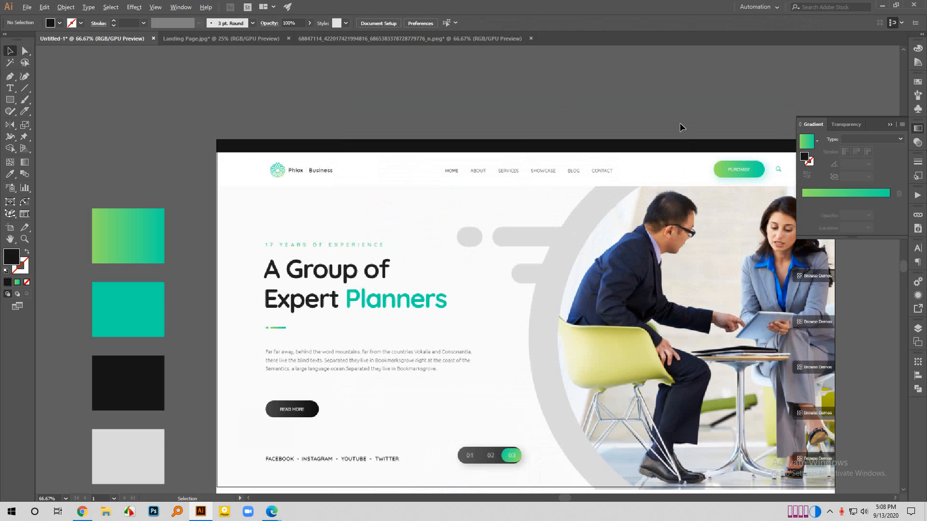
pyautogui.moveTo(666, 147); pyautogui.dragTo(664, 111)
pyautogui.hscroll(1, 605, 180)
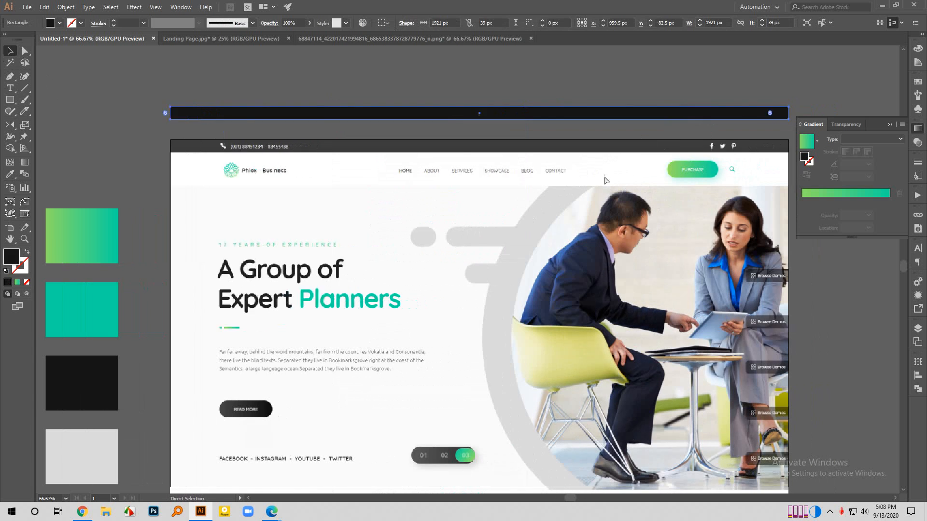
# Switch to the browser and open flaticon.com in a new tab.
pyautogui.hscroll(1, 606, 180)
pyautogui.keyDown('alt'); pyautogui.scroll(3, 176, 143); pyautogui.keyUp('alt')
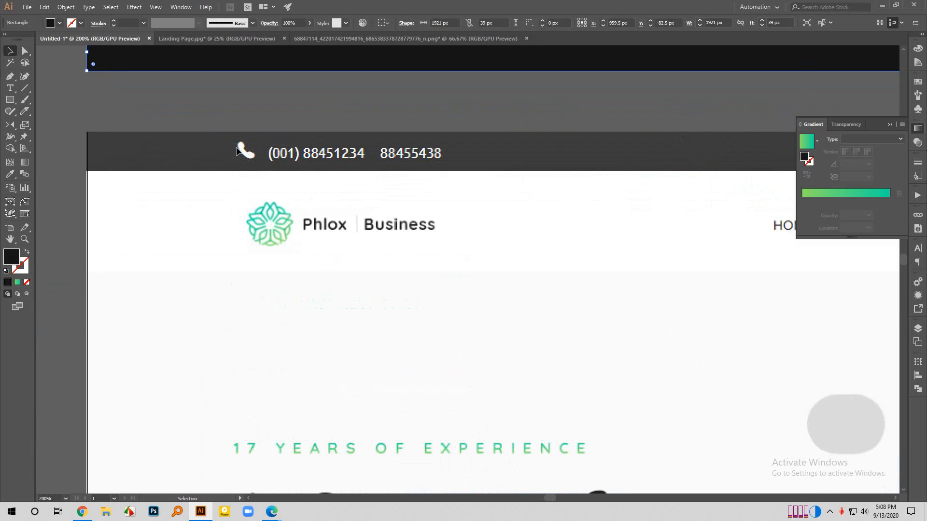
pyautogui.moveTo(272, 512)
pyautogui.click(209, 483)
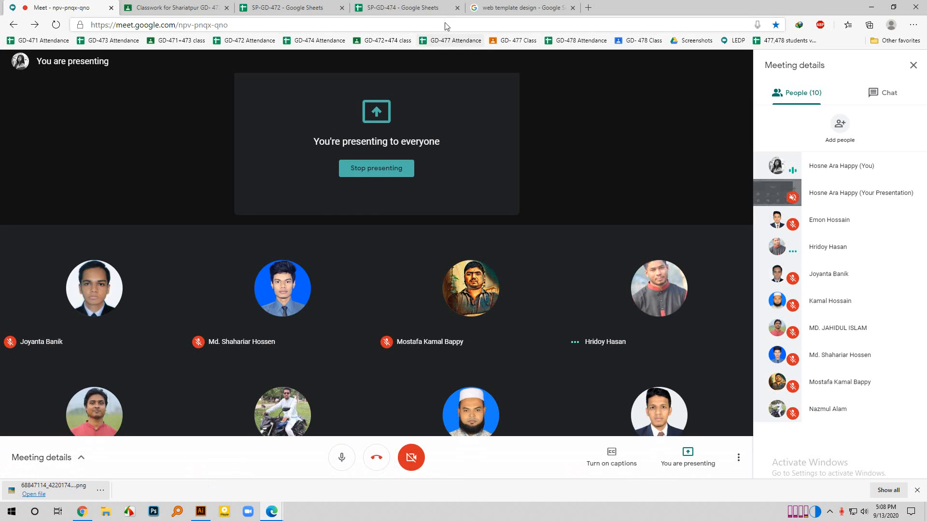
pyautogui.click(554, 8)
pyautogui.click(591, 8)
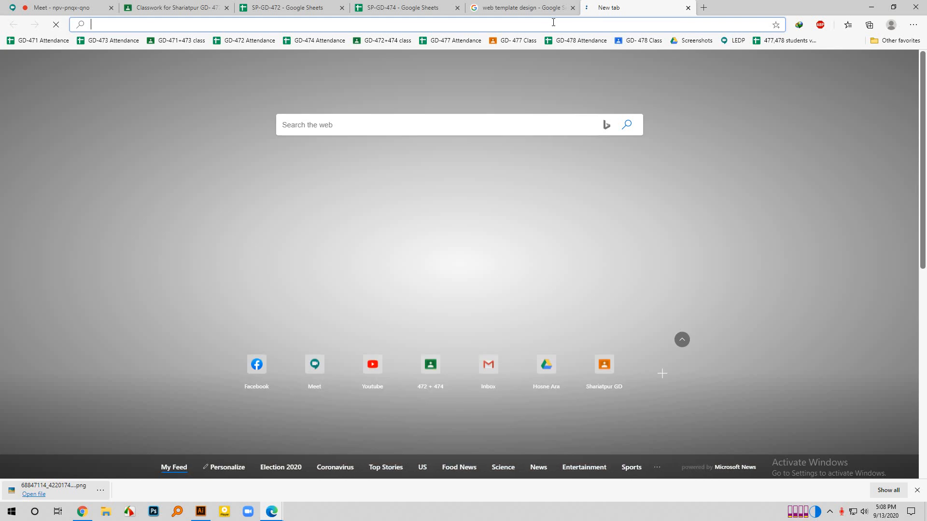
pyautogui.write('fl')
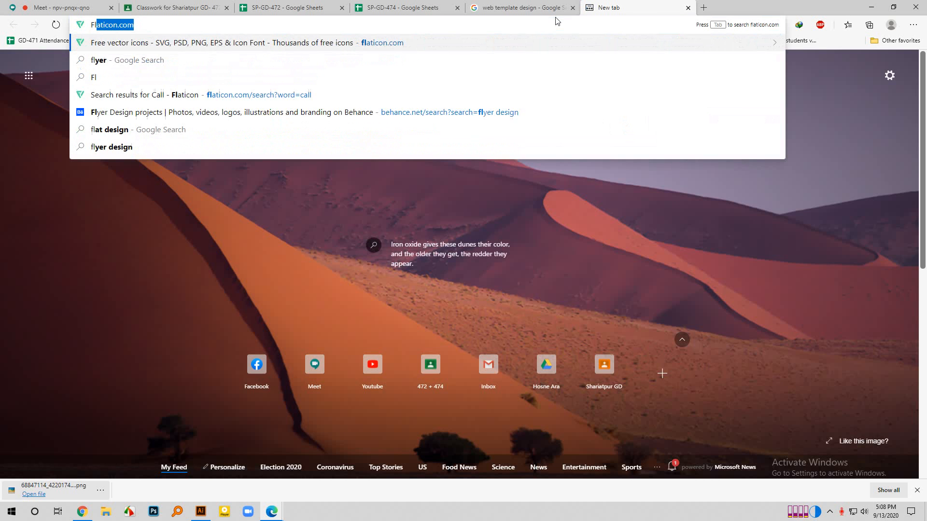
pyautogui.press('Return')
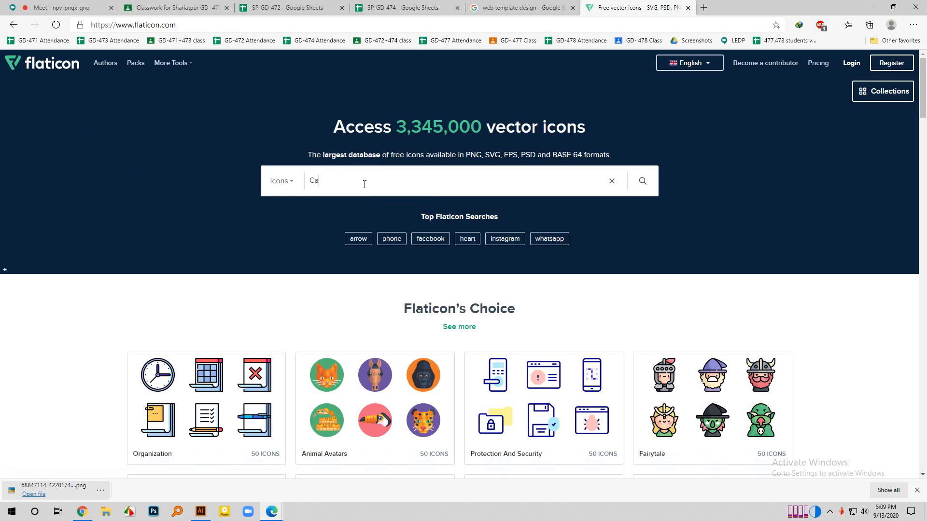
# Search Flaticon's icons for "Call".
pyautogui.click(365, 184)
pyautogui.write('Call')
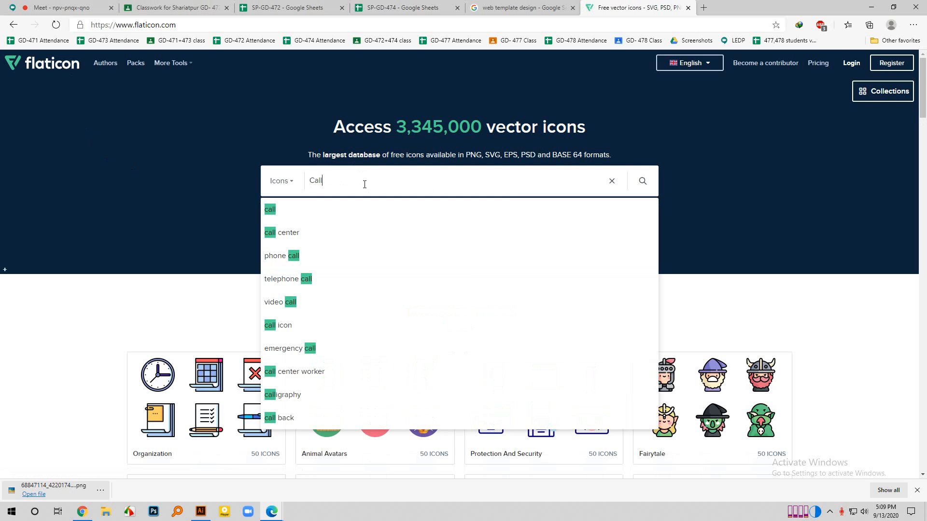
pyautogui.click(308, 206)
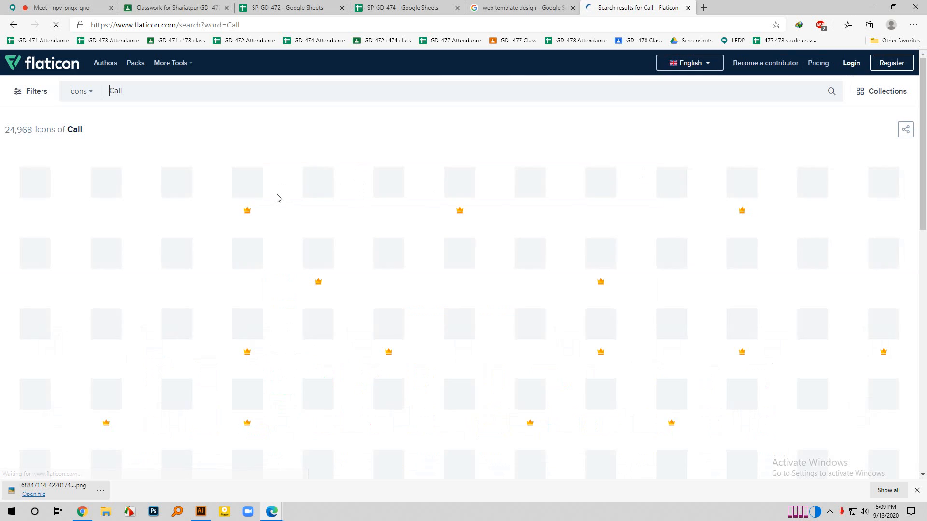
# Open the first result, the solid Phone Call icon, and download it as a free SVG.
pyautogui.click(27, 195)
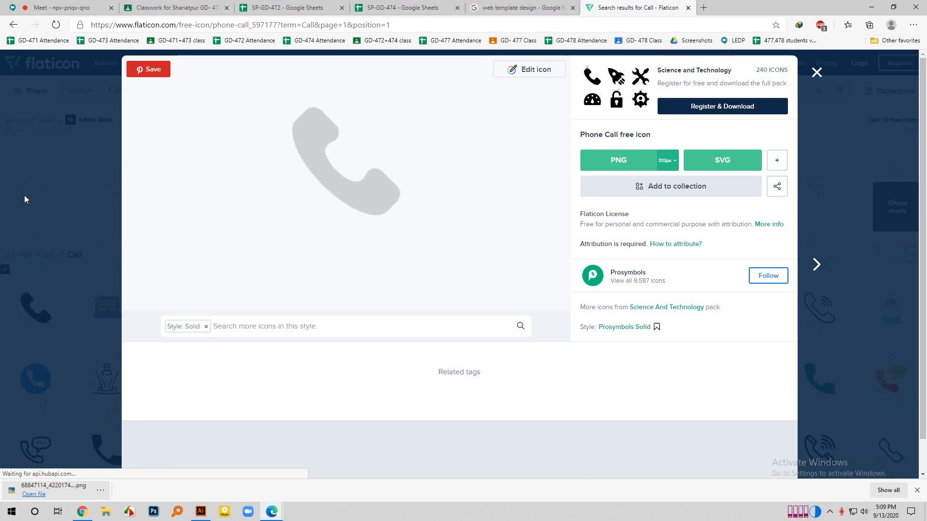
pyautogui.click(719, 164)
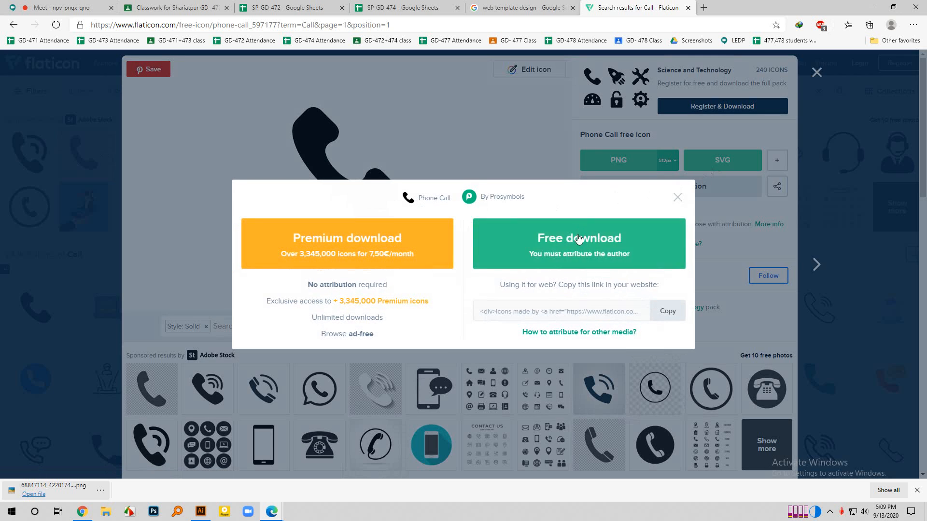
pyautogui.click(577, 243)
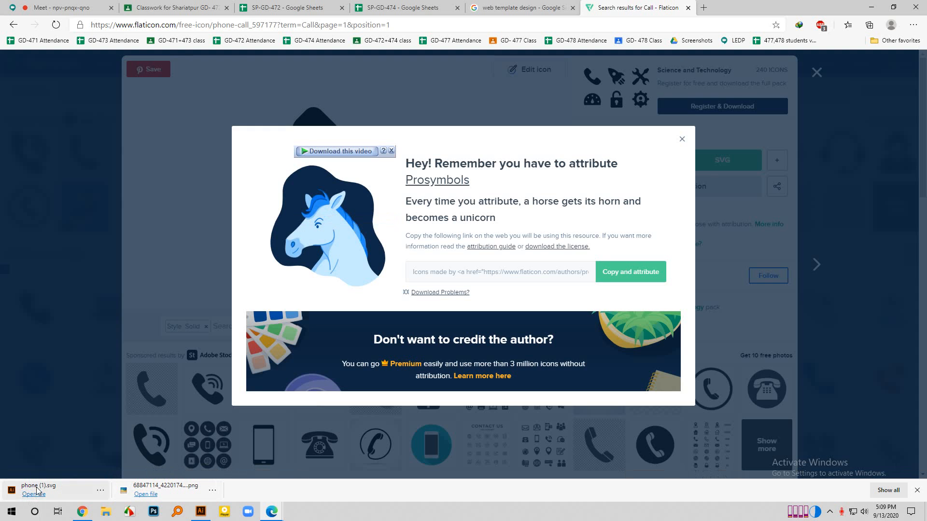
# Open the downloaded phone (1).svg in Illustrator and close the numbered PNG document without saving its changes.
pyautogui.moveTo(38, 492); pyautogui.dragTo(506, 111)
pyautogui.moveTo(527, 34); pyautogui.dragTo(566, 36)
pyautogui.click(526, 37)
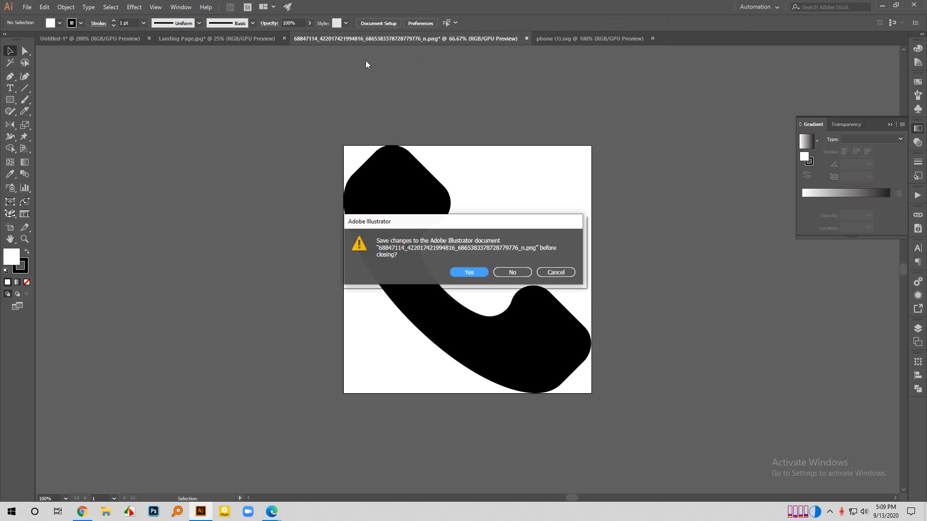
pyautogui.click(513, 273)
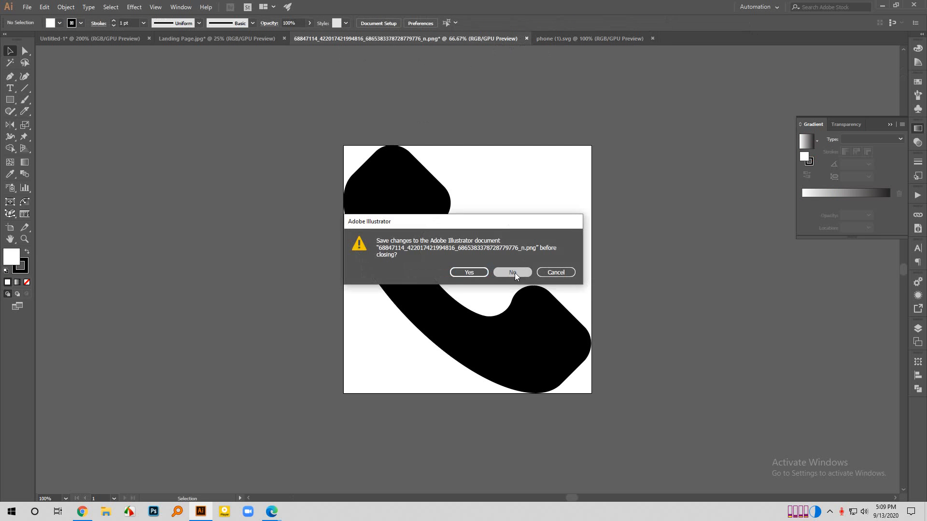
# Close the Landing Page.jpg document without saving its changes.
pyautogui.click(205, 39)
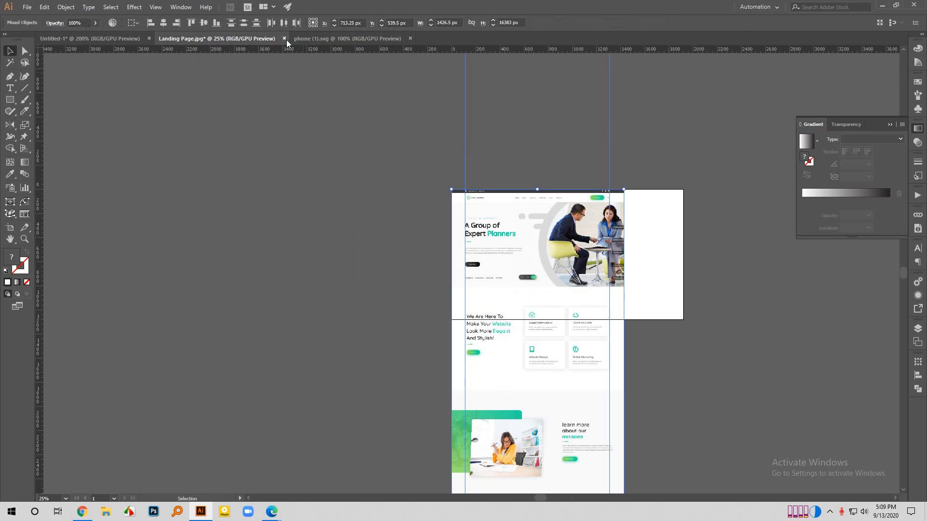
pyautogui.click(284, 38)
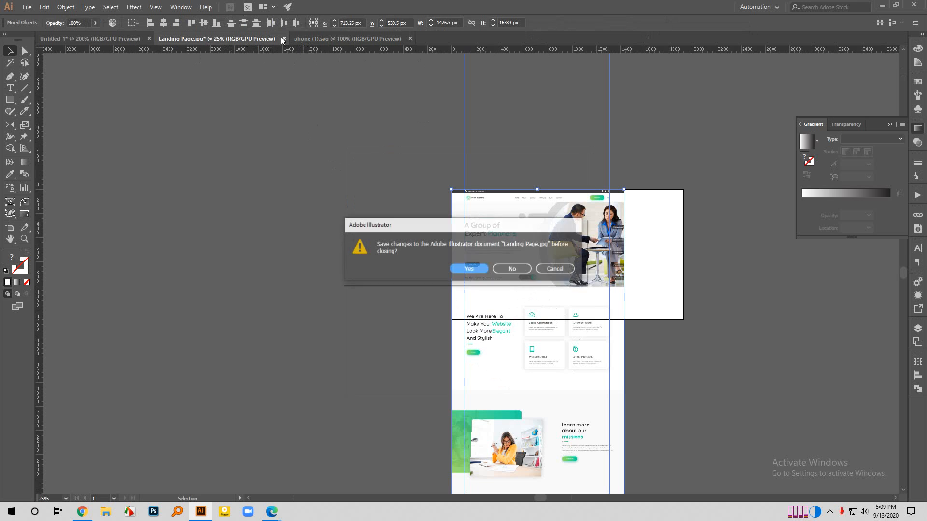
pyautogui.click(511, 268)
# Bring the phone icon from its SVG document into Untitled-1 and move it up so it is centred over the near-black bar.
pyautogui.moveTo(441, 248); pyautogui.dragTo(490, 316)
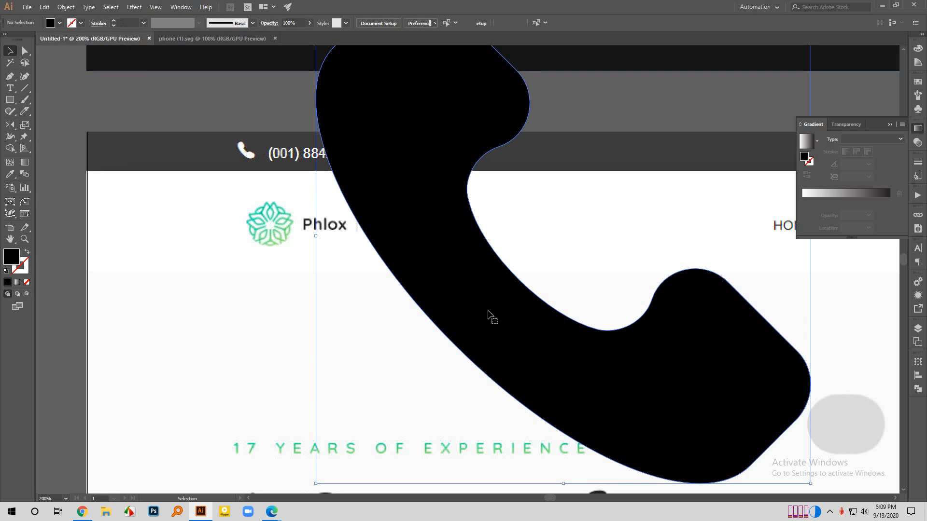
pyautogui.hotkey('ctrl', '-')
pyautogui.hotkey('ctrl', '-')
pyautogui.hotkey('ctrl', '-')
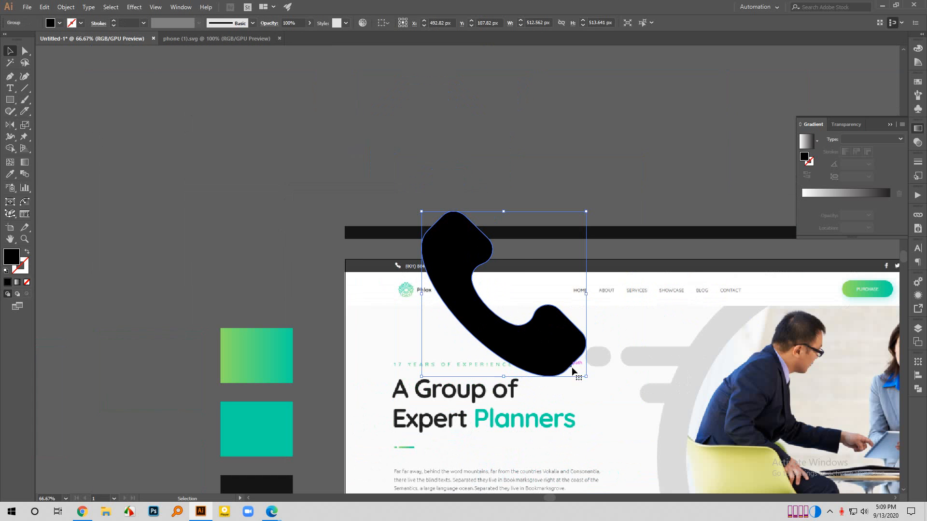
pyautogui.moveTo(557, 349); pyautogui.dragTo(556, 281)
# Scale the phone icon down proportionally around its centre to about 38 px wide.
pyautogui.scroll(2, 430, 294)
pyautogui.scroll(-1, 480, 378)
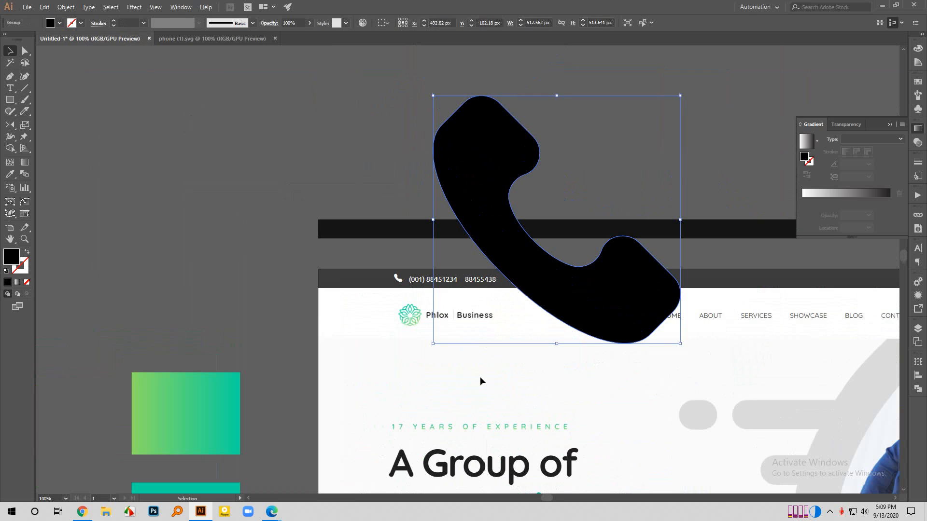
pyautogui.moveTo(683, 344); pyautogui.dragTo(587, 231)
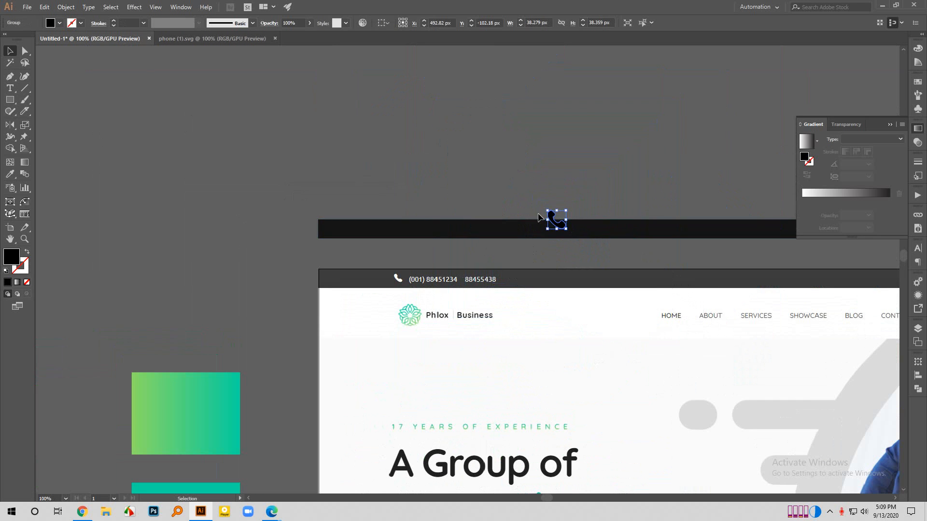
# Move the black phone icon off the dark bar onto the empty canvas and set its fill color to ffffff.
pyautogui.scroll(-2, 482, 217)
pyautogui.scroll(1, 314, 191)
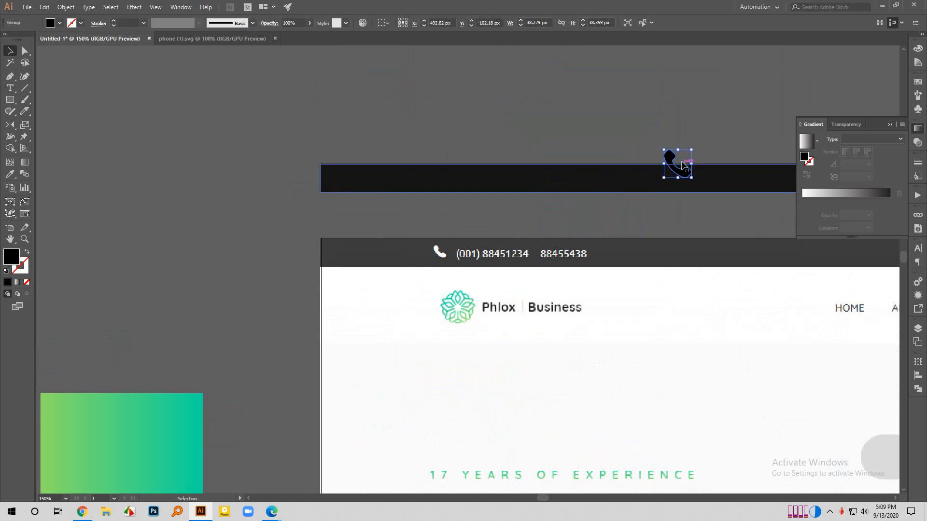
pyautogui.moveTo(682, 176); pyautogui.dragTo(290, 212)
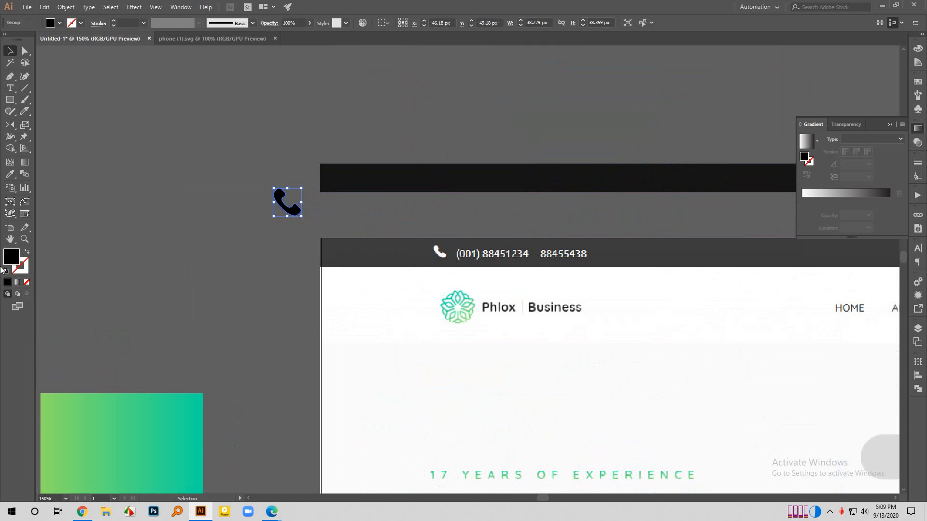
pyautogui.doubleClick(12, 257)
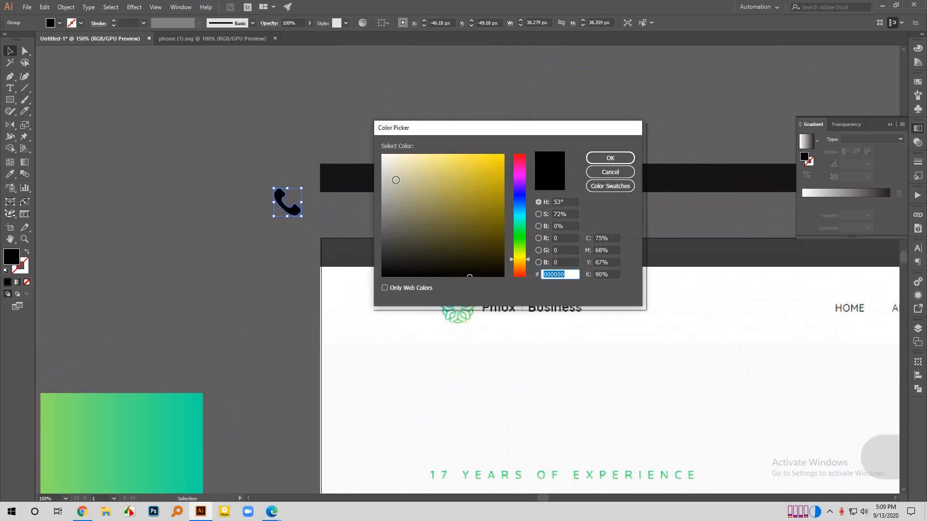
pyautogui.write('ffffff')
pyautogui.click(610, 157)
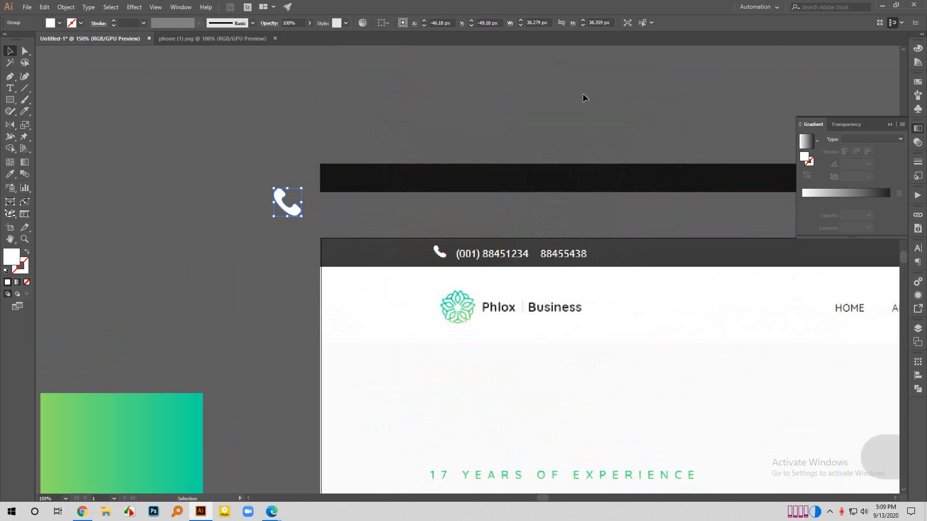
pyautogui.click(583, 93)
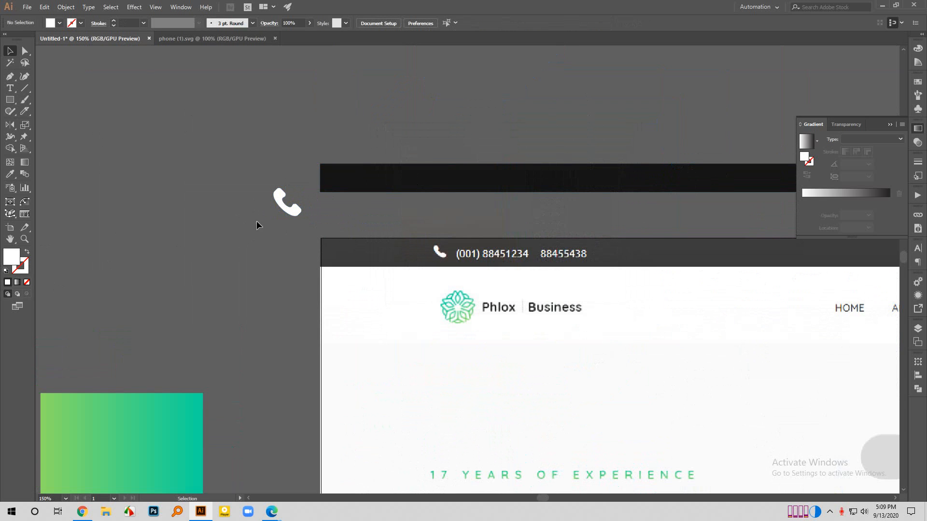
# Scale the white phone icon down to about 22 px and place it on the black bar, above the reference header's phone icon.
pyautogui.click(285, 208)
pyautogui.scroll(1, 277, 200)
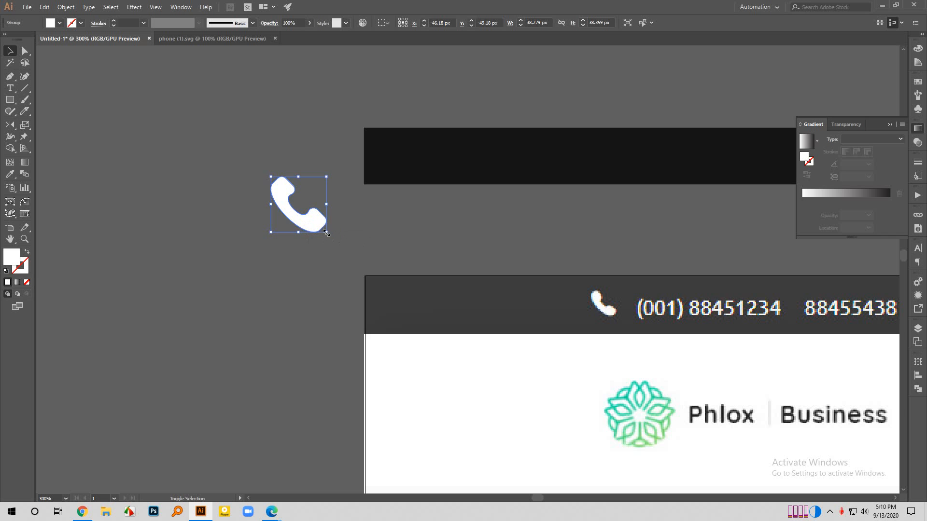
pyautogui.moveTo(317, 233); pyautogui.dragTo(498, 141)
pyautogui.scroll(-1, 287, 239)
pyautogui.scroll(5, 483, 206)
pyautogui.scroll(-4, 499, 256)
pyautogui.scroll(-2, 499, 275)
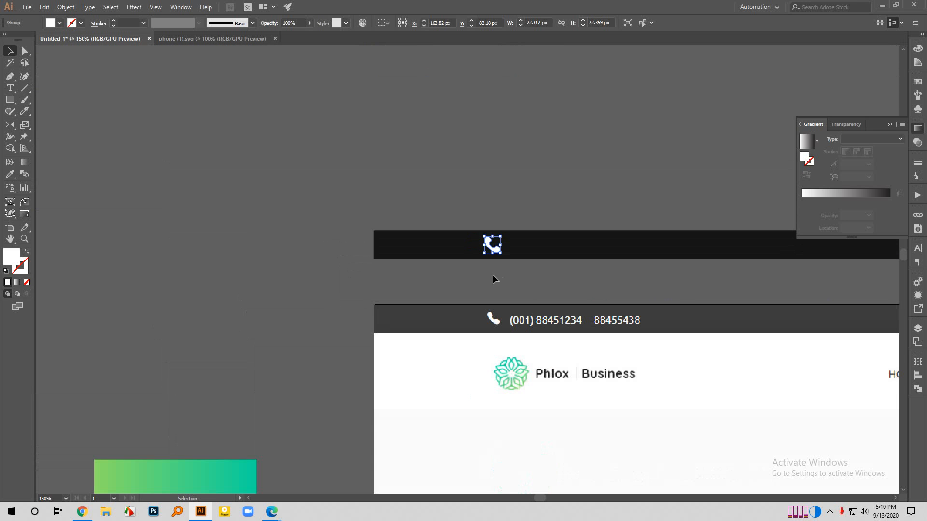
pyautogui.click(493, 275)
# Examine the social media icons at the far end of the reference header's top bar.
pyautogui.scroll(-2, 406, 254)
pyautogui.hscroll(10, 405, 254)
pyautogui.hscroll(6, 407, 255)
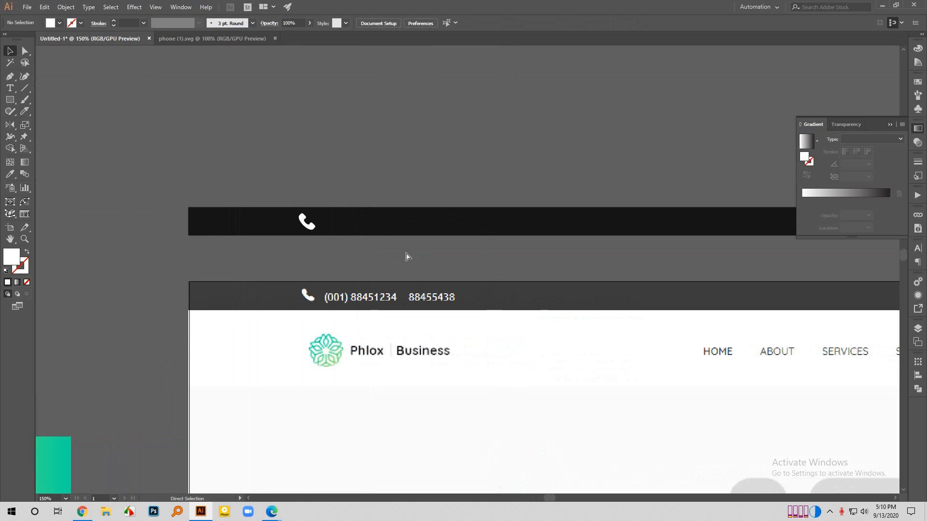
pyautogui.scroll(-2, 406, 252)
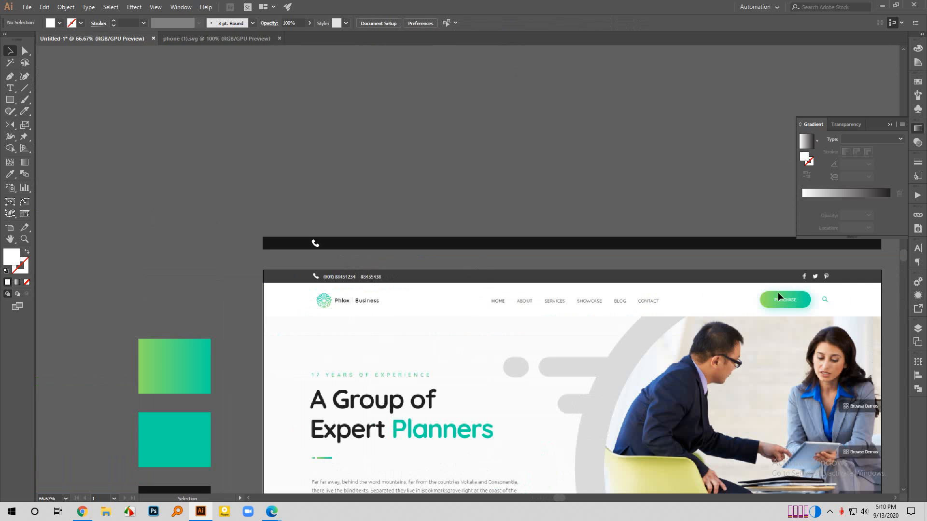
pyautogui.scroll(-2, 778, 295)
pyautogui.hscroll(7, 779, 295)
pyautogui.scroll(1, 787, 261)
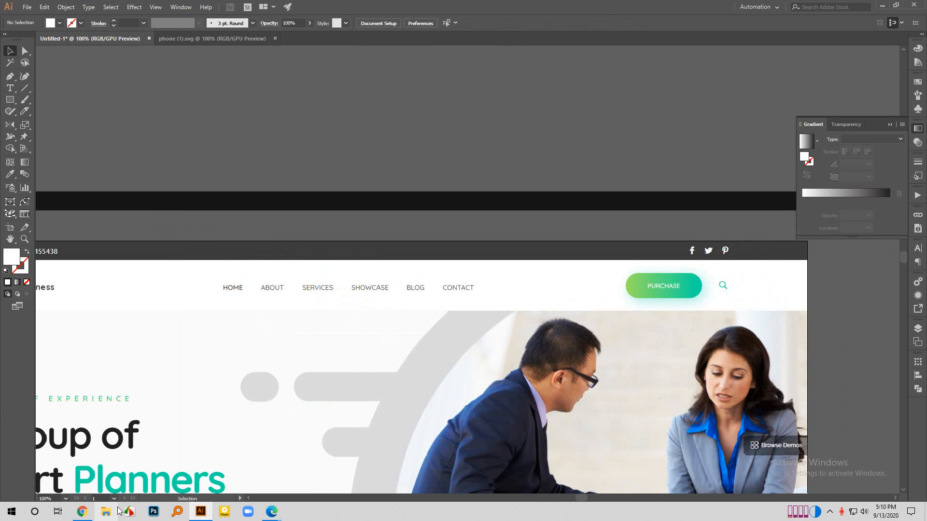
# Switch to the Flaticon page in Edge, close the phone icon's preview and search the icons for Facebook.
pyautogui.click(275, 515)
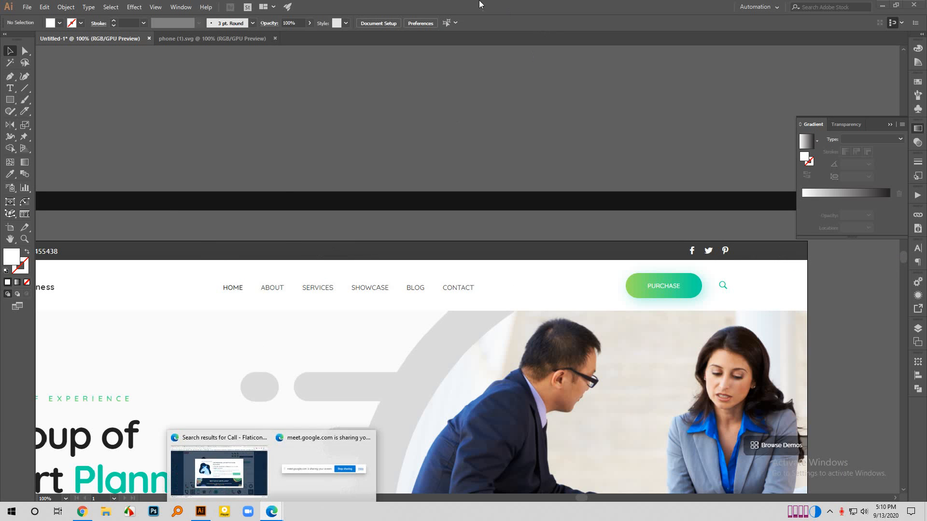
pyautogui.click(264, 486)
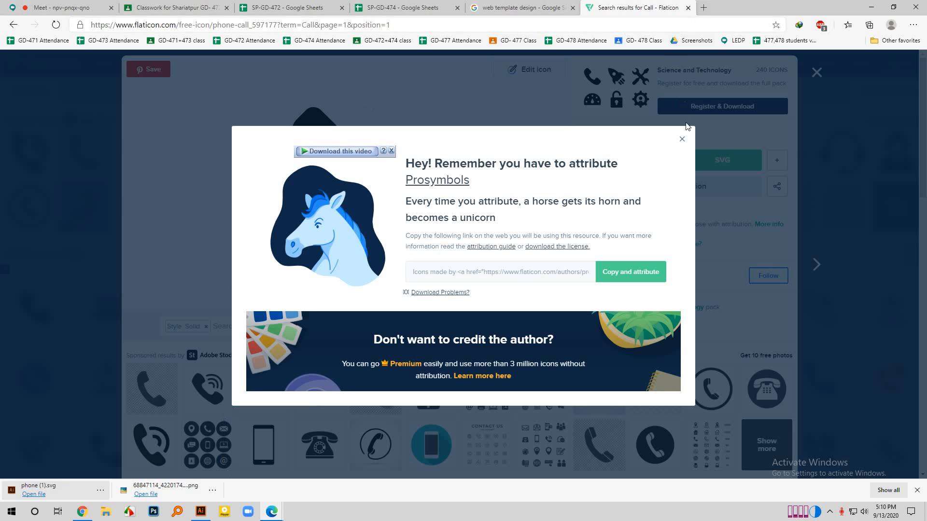
pyautogui.click(681, 140)
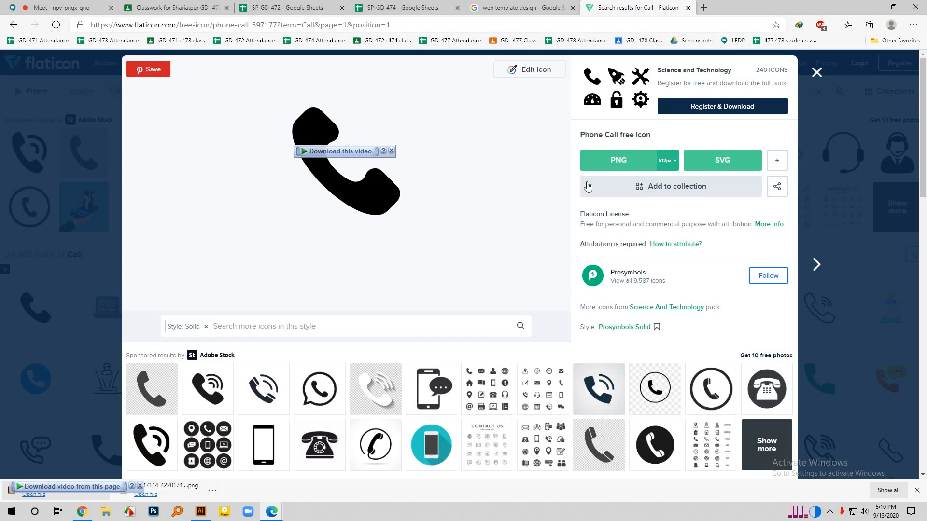
pyautogui.click(816, 72)
pyautogui.click(161, 98)
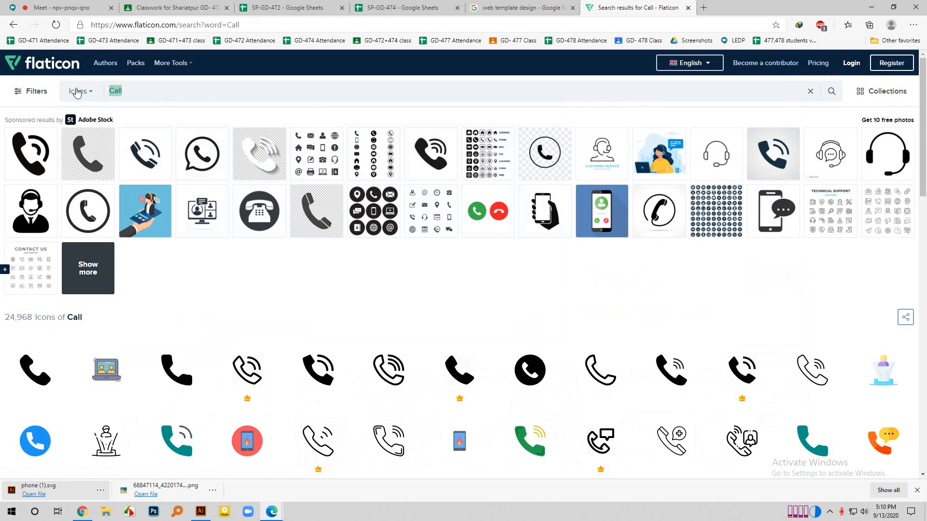
pyautogui.write('Facebook')
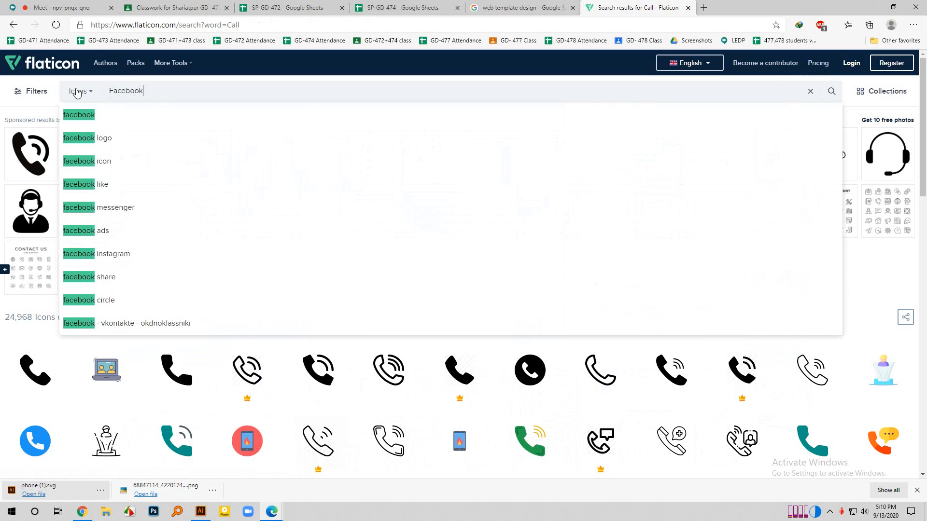
pyautogui.press('Return')
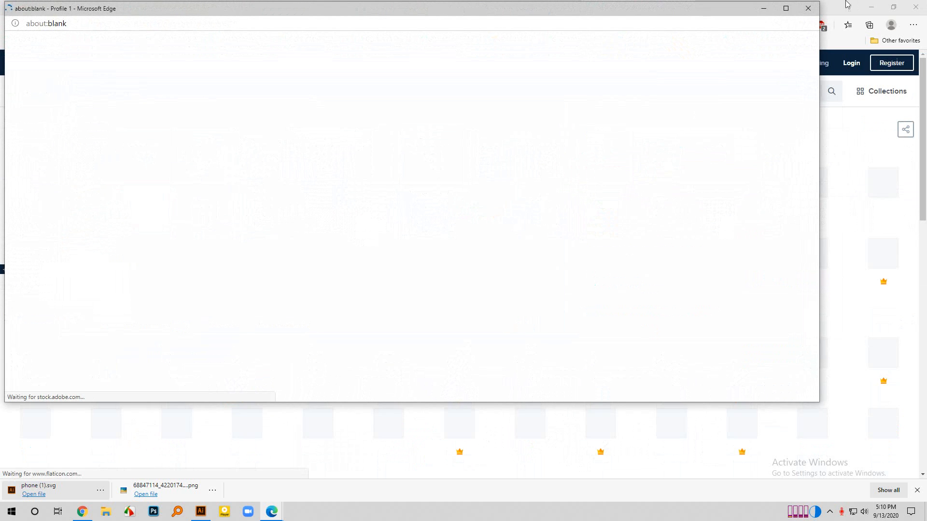
pyautogui.click(811, 7)
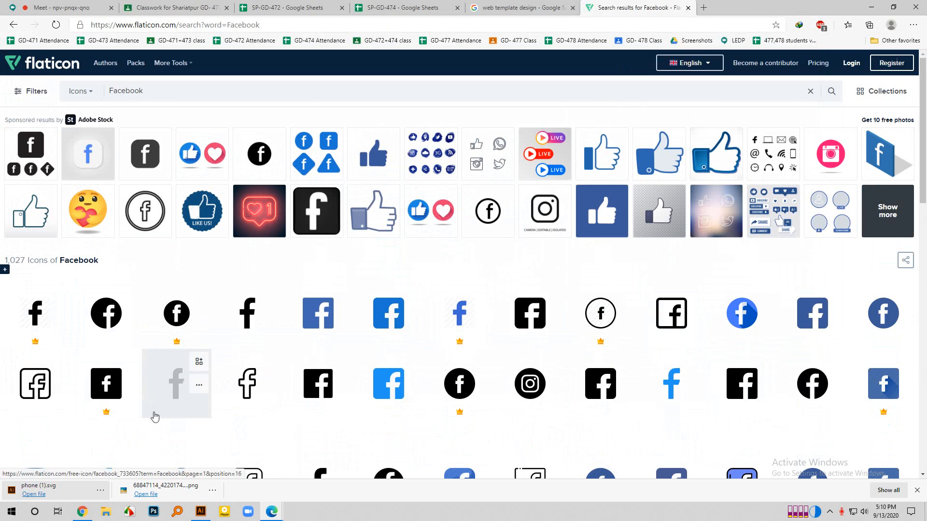
# Download the plain black Facebook "f" icon from the first results row as an SVG and close its preview.
pyautogui.click(201, 512)
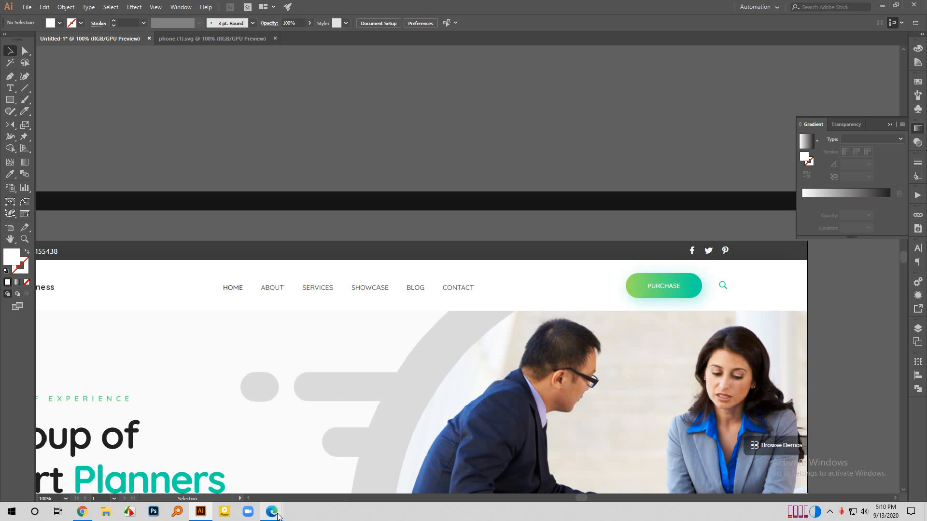
pyautogui.moveTo(277, 515)
pyautogui.click(159, 463)
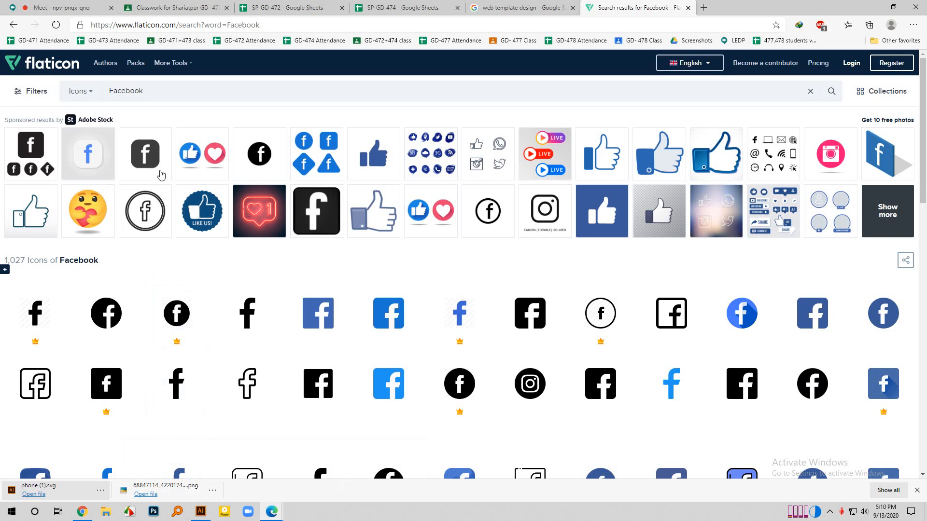
pyautogui.click(244, 314)
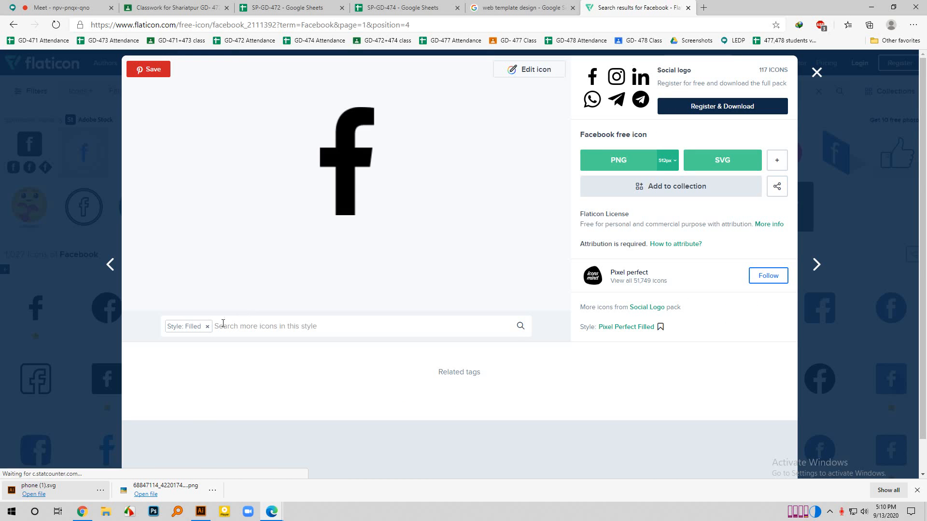
pyautogui.click(701, 162)
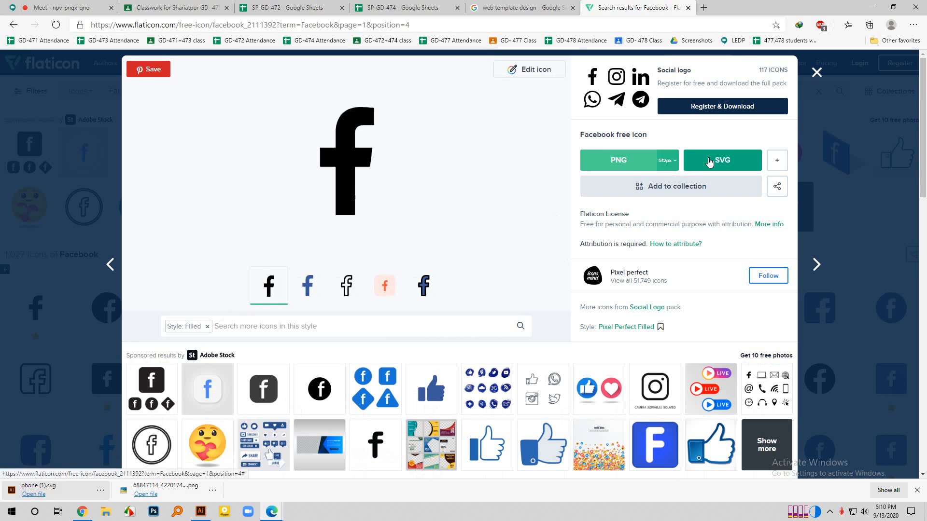
pyautogui.click(523, 254)
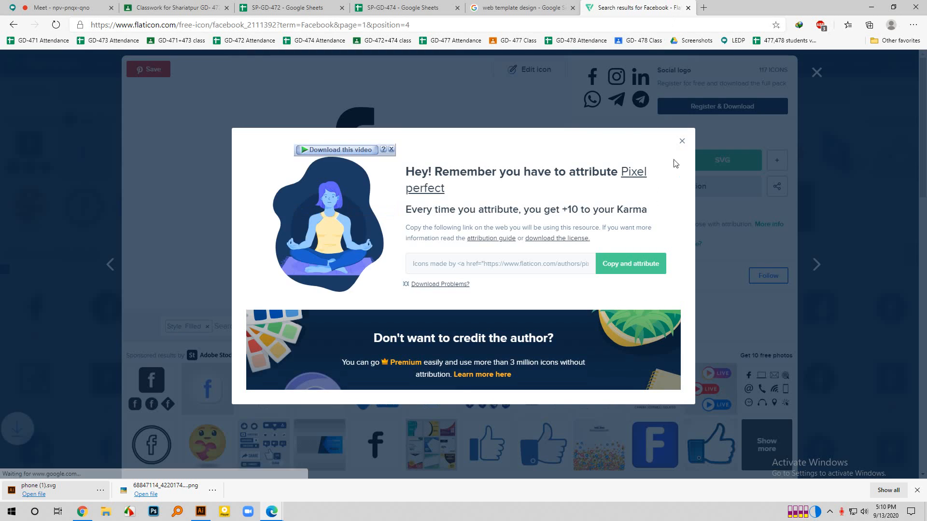
pyautogui.click(682, 147)
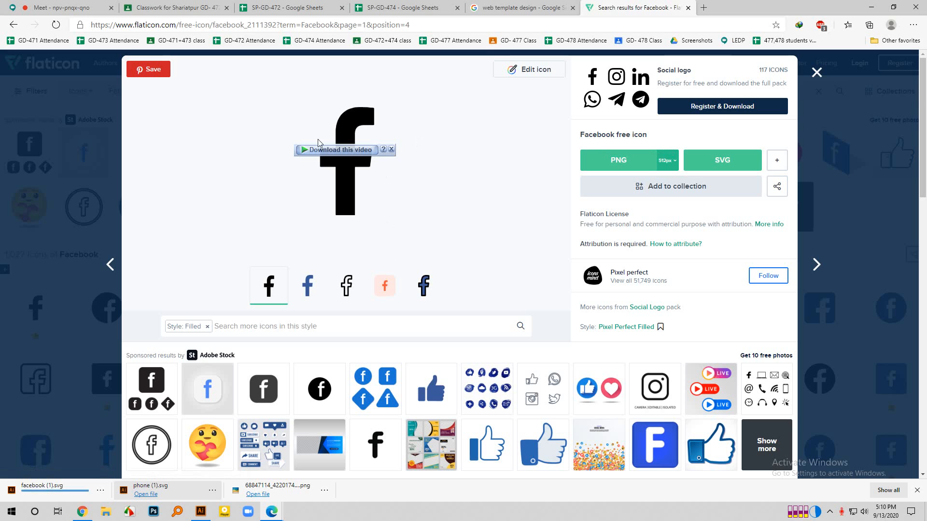
pyautogui.click(817, 72)
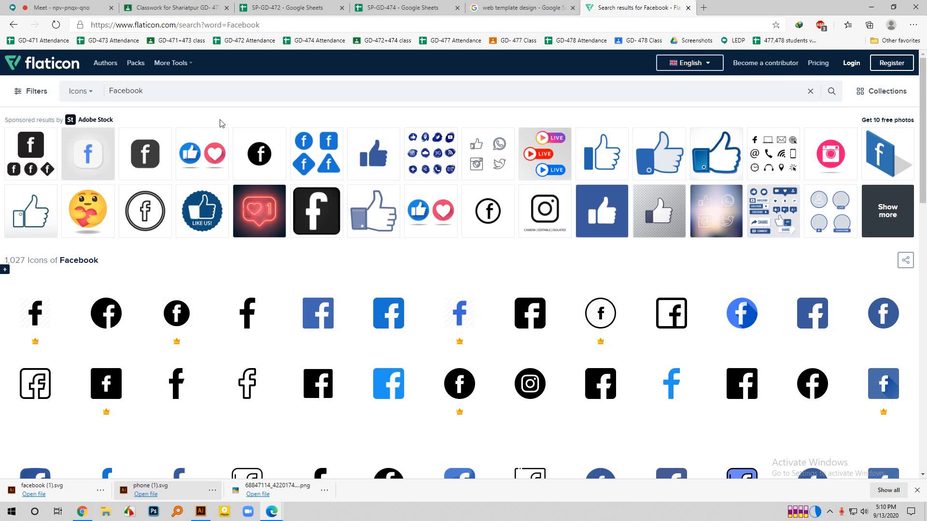
# Replace the Facebook search with a search for pinterest icons.
pyautogui.moveTo(164, 88); pyautogui.dragTo(1, 86)
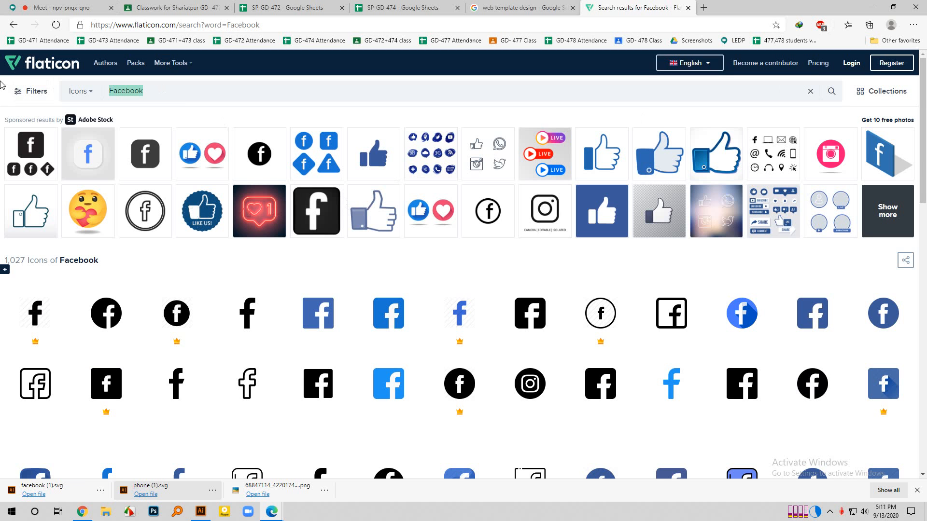
pyautogui.write('pi')
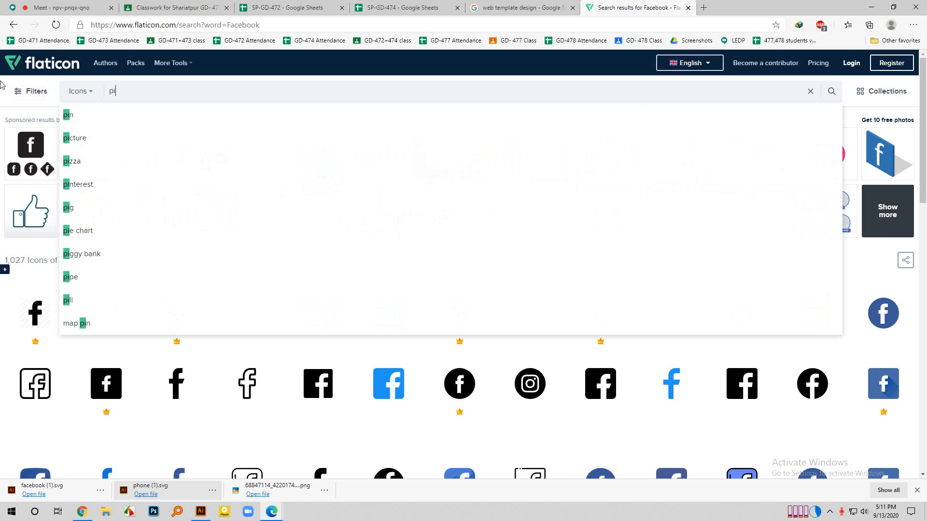
pyautogui.write('nt')
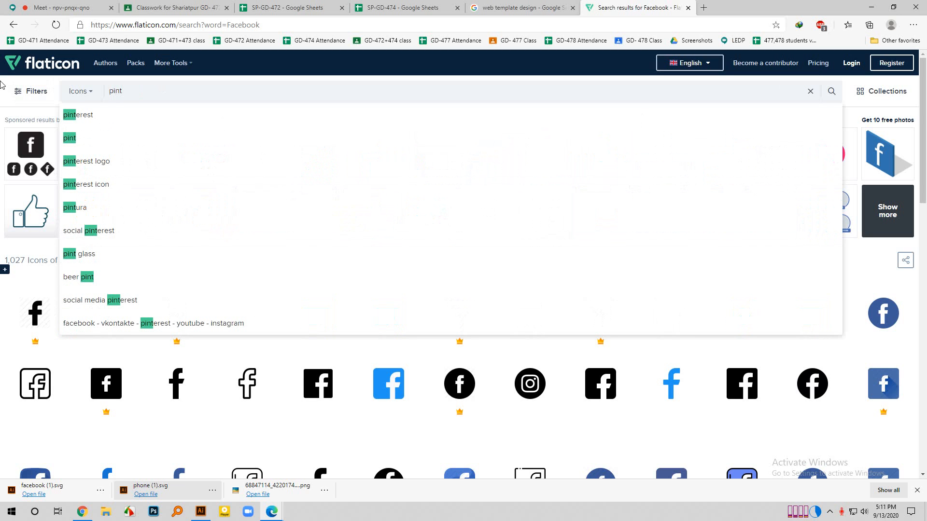
pyautogui.click(87, 115)
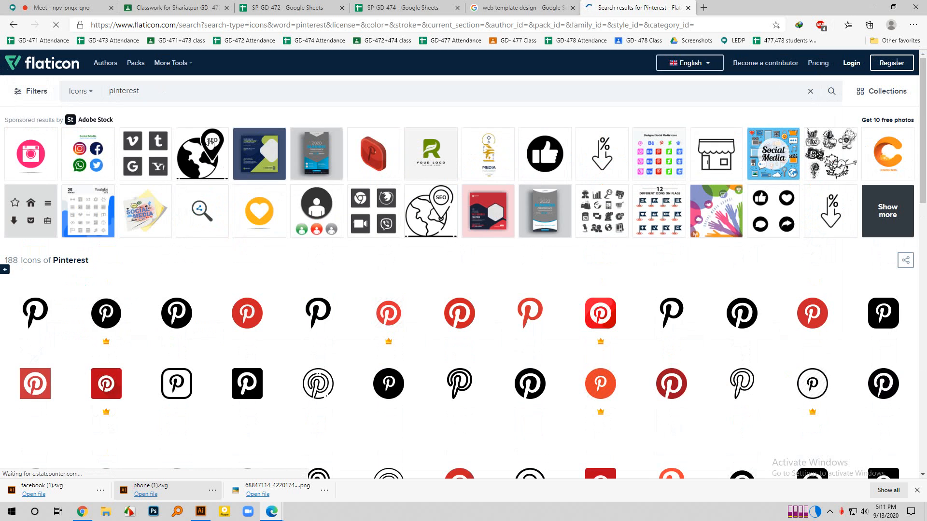
# Download the first black Pinterest "P" icon as an SVG and close its preview.
pyautogui.click(39, 312)
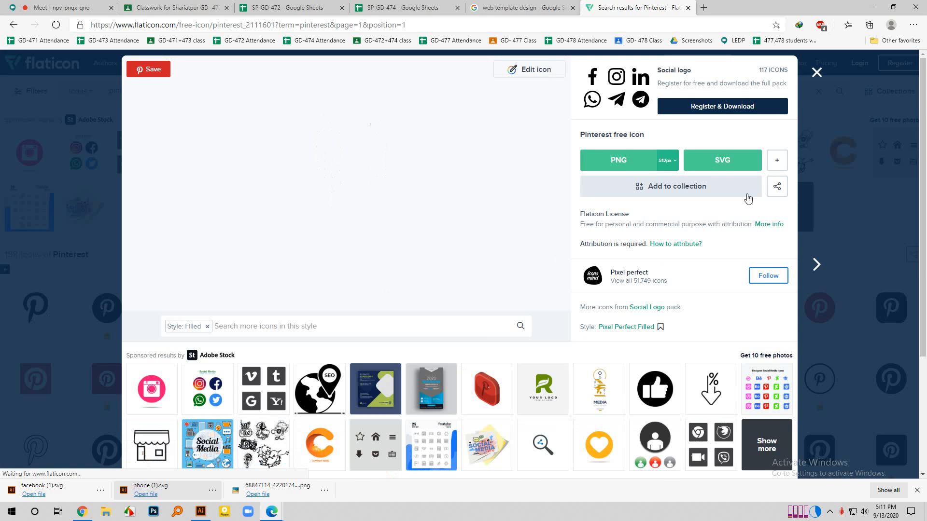
pyautogui.click(721, 164)
pyautogui.click(581, 266)
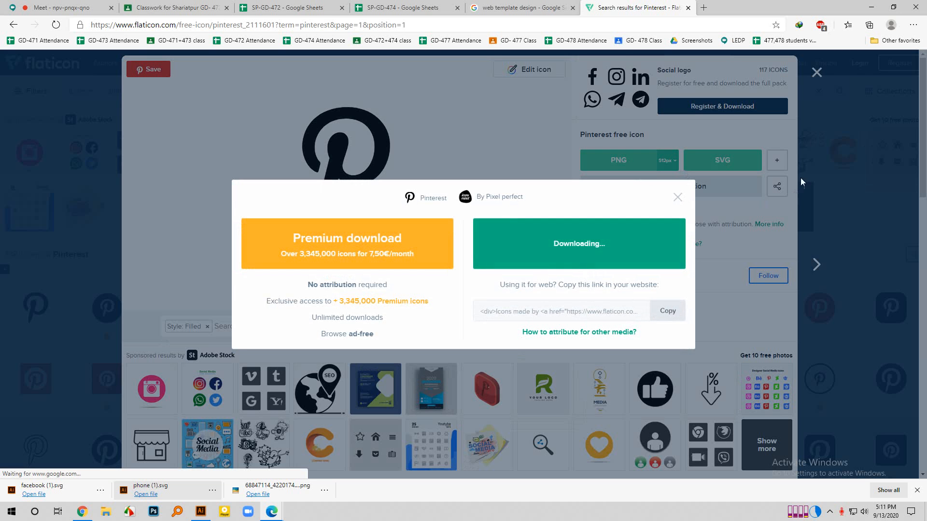
pyautogui.click(815, 71)
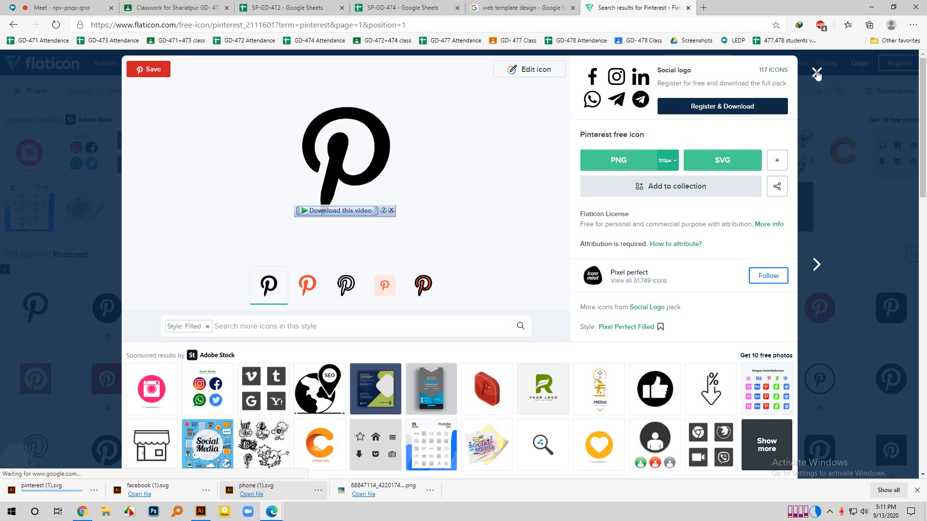
pyautogui.click(816, 72)
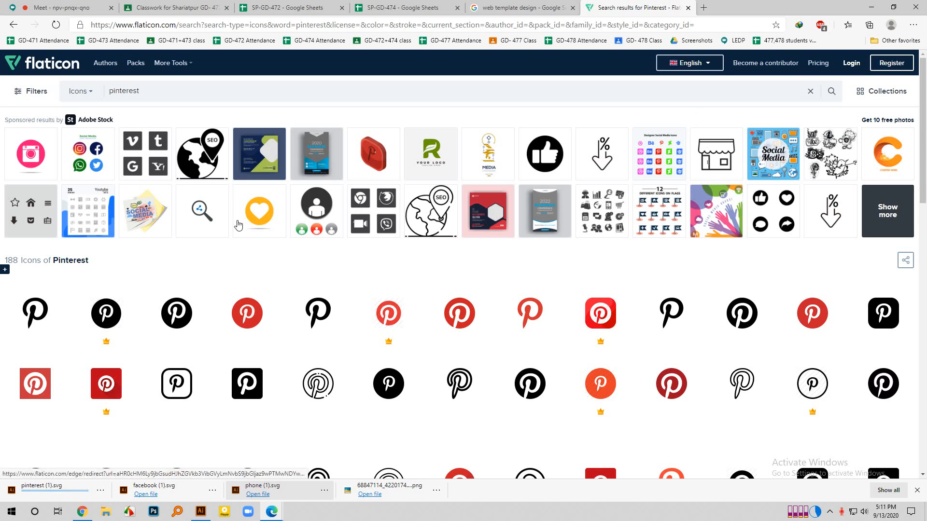
# Replace the Pinterest search with a search for twitter icons.
pyautogui.moveTo(165, 97); pyautogui.dragTo(2, 87)
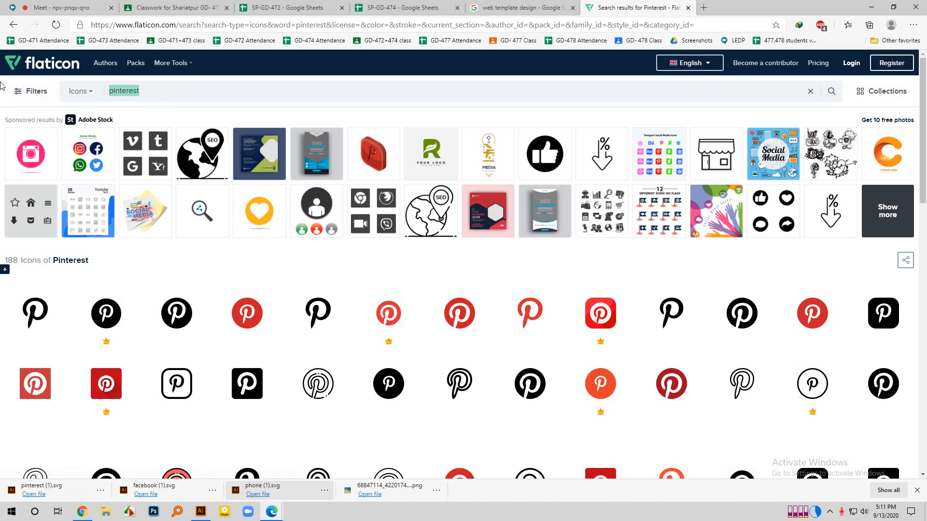
pyautogui.write('tw')
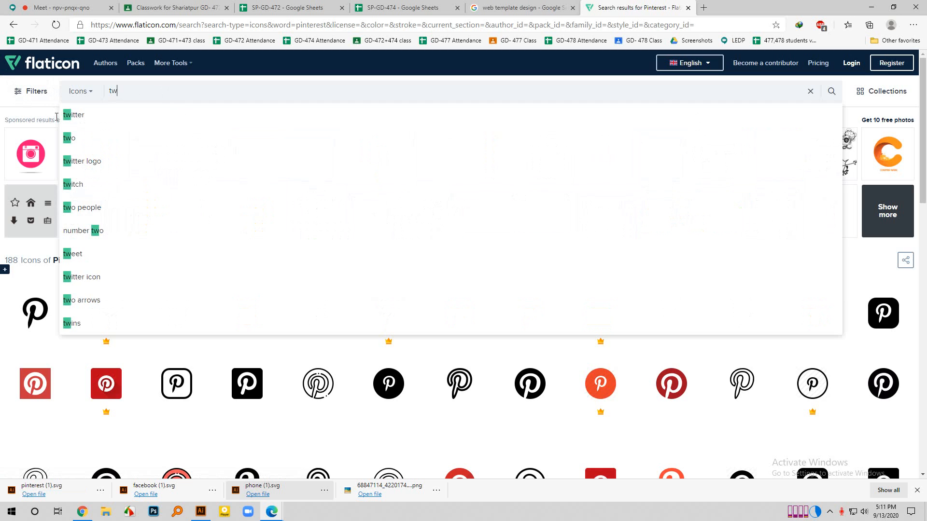
pyautogui.click(99, 120)
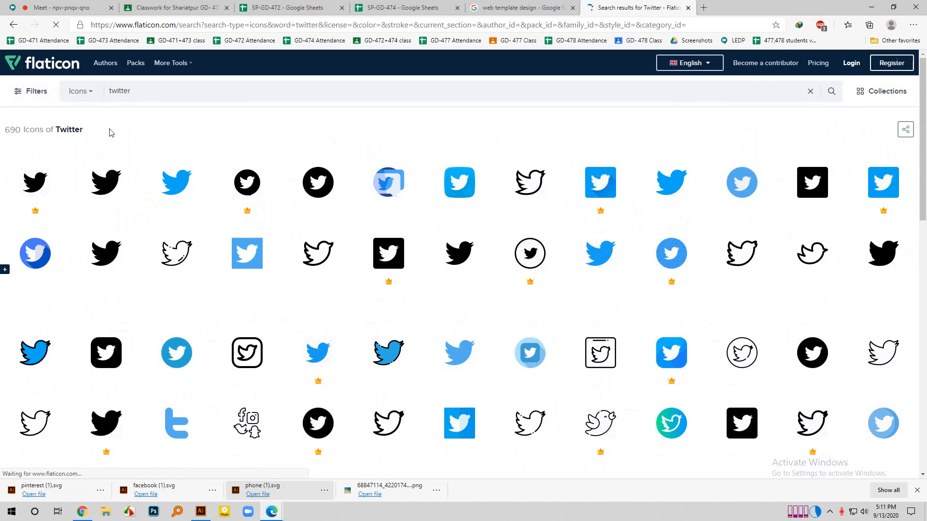
# Download the second plain black Twitter bird from the regular icon results as an SVG and dismiss the attribution notice.
pyautogui.click(112, 181)
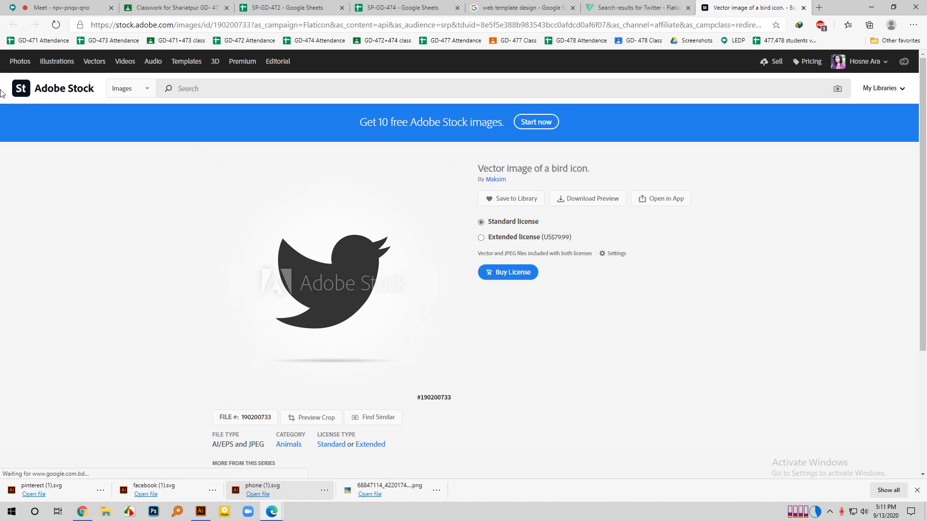
pyautogui.click(656, 8)
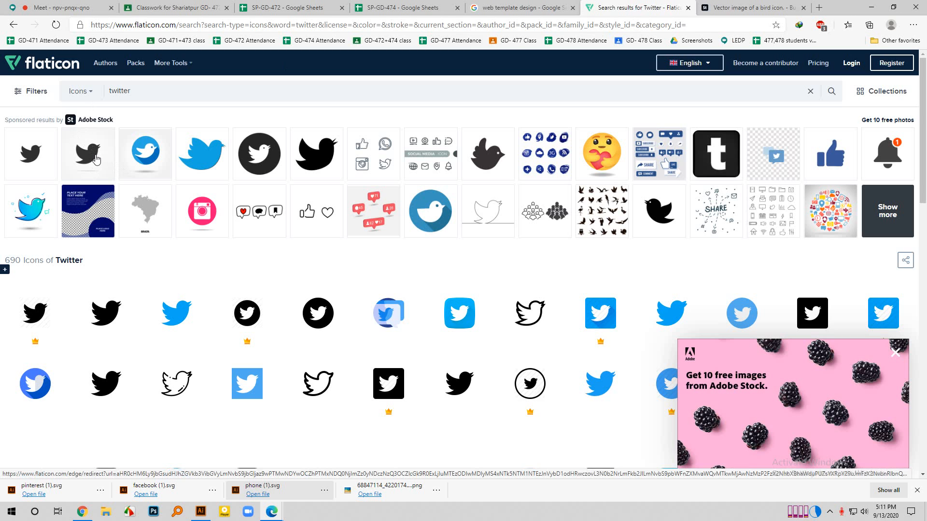
pyautogui.scroll(-1, 111, 248)
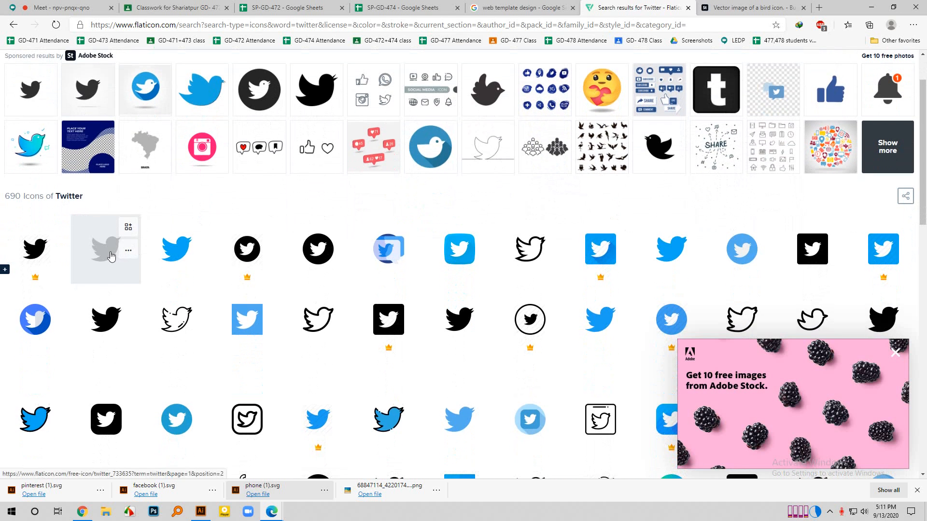
pyautogui.click(110, 256)
pyautogui.click(722, 160)
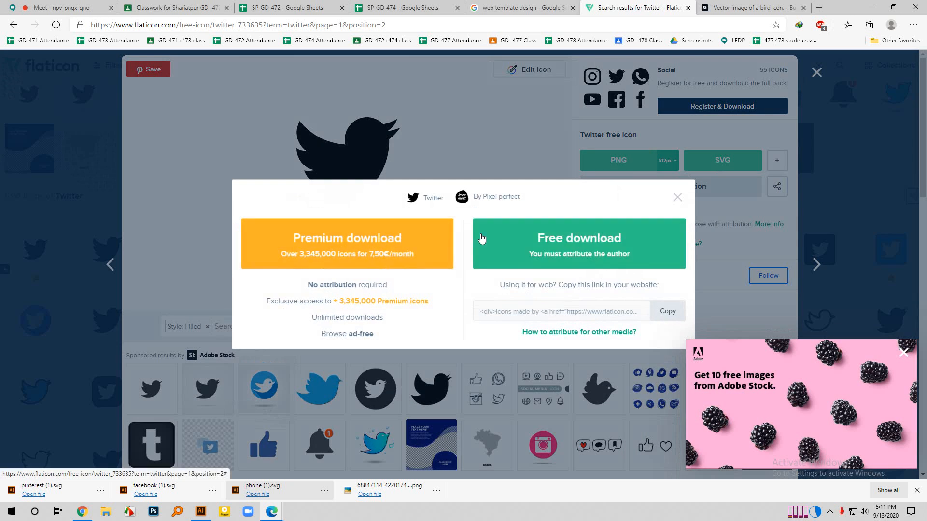
pyautogui.click(534, 268)
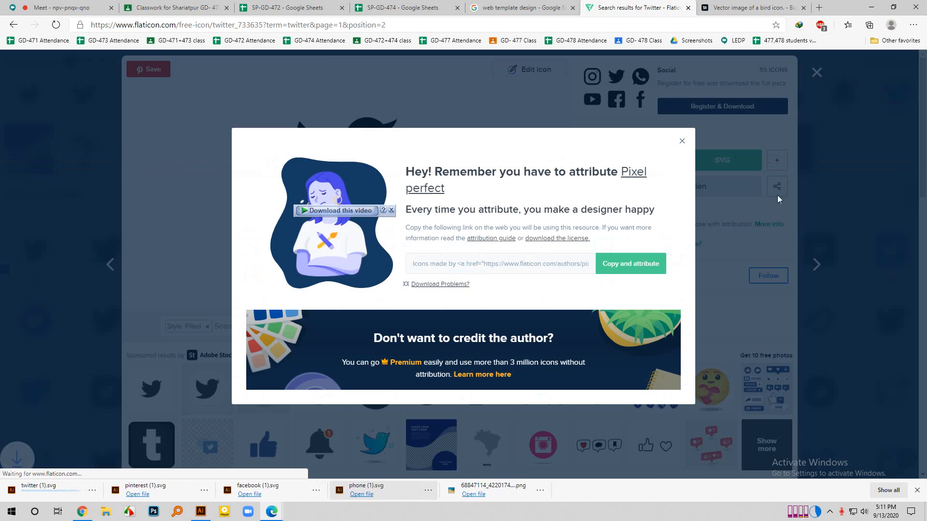
pyautogui.click(681, 141)
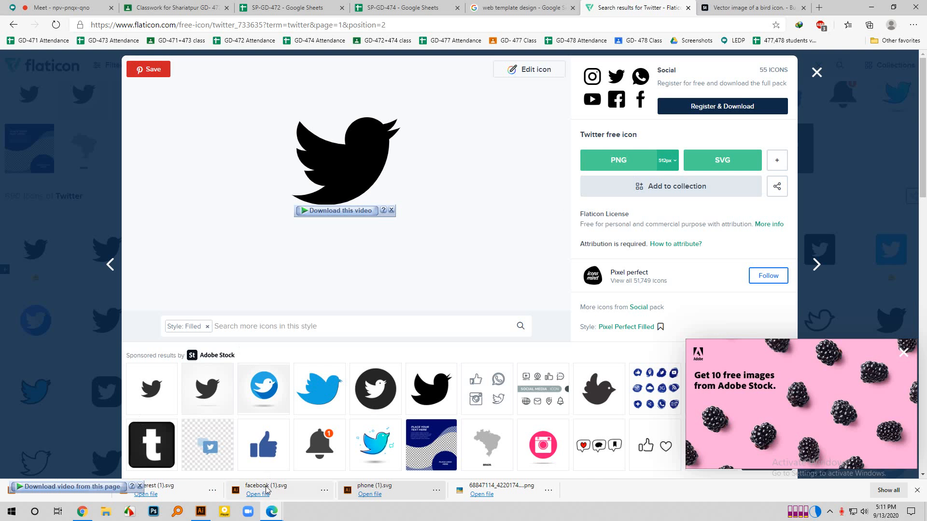
# Open the downloaded facebook (1).svg in Illustrator and bring its "f" icon into the Untitled-1 document.
pyautogui.moveTo(251, 490); pyautogui.dragTo(489, 143)
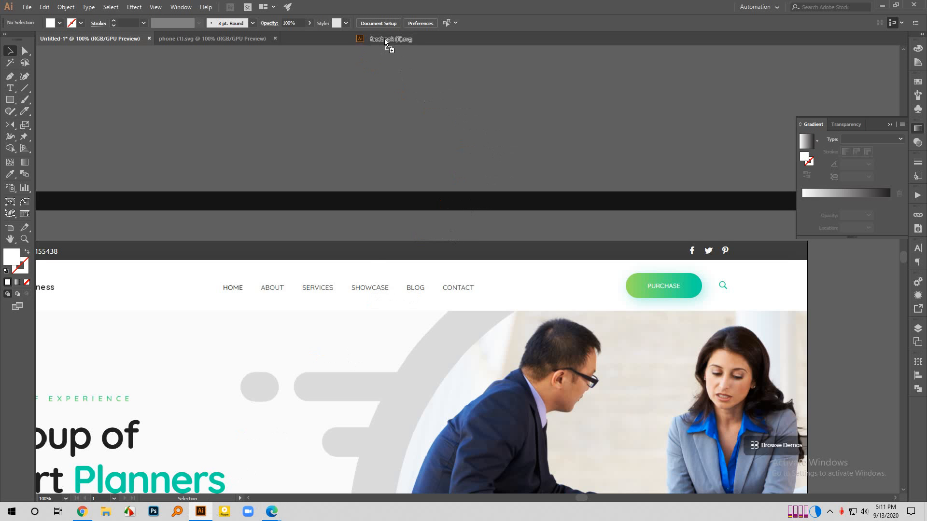
pyautogui.moveTo(384, 38); pyautogui.dragTo(386, 36)
pyautogui.moveTo(448, 275); pyautogui.dragTo(412, 317)
pyautogui.hotkey('ctrl', '-')
pyautogui.hotkey('ctrl', '-')
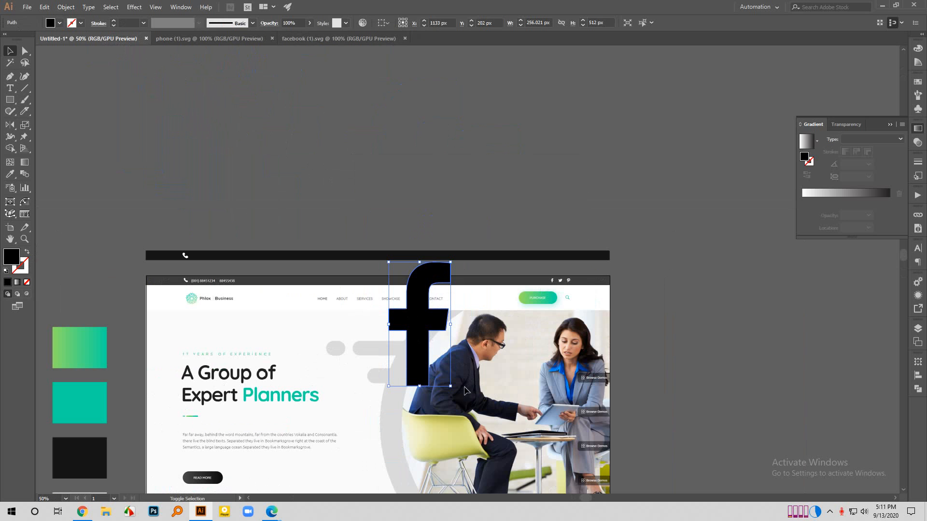
# Scale the Facebook icon down proportionally to about 12 × 24 px and place it above the template's Facebook icon.
pyautogui.moveTo(451, 385); pyautogui.dragTo(429, 360)
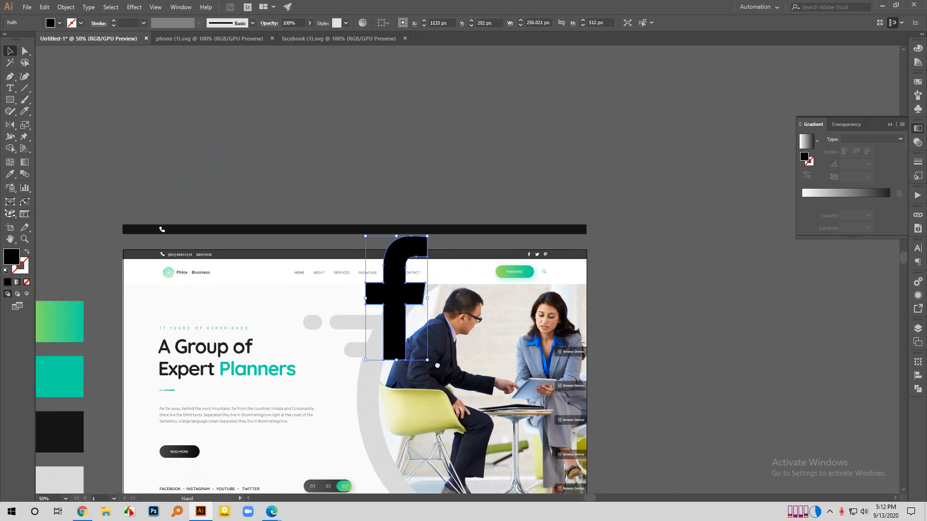
pyautogui.moveTo(711, 308); pyautogui.dragTo(711, 286)
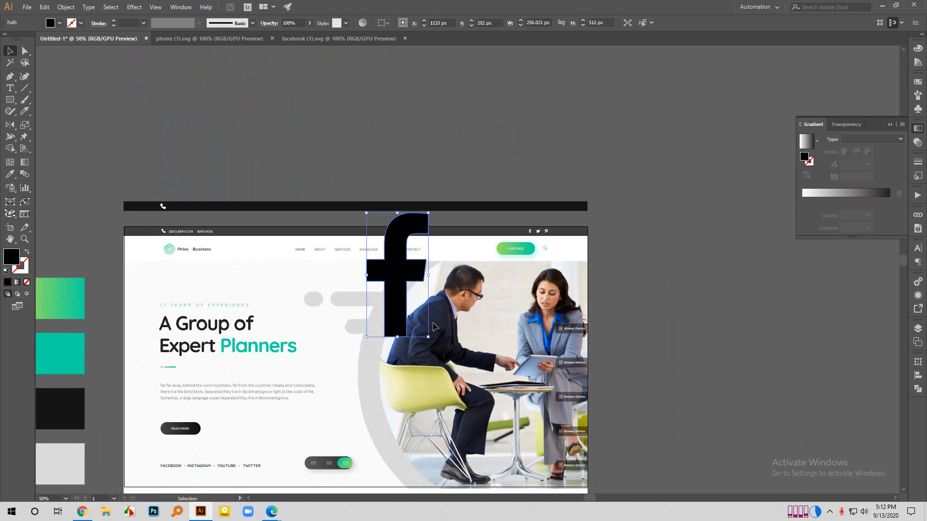
pyautogui.moveTo(429, 337); pyautogui.dragTo(402, 300)
pyautogui.hotkey('ctrl', 'z')
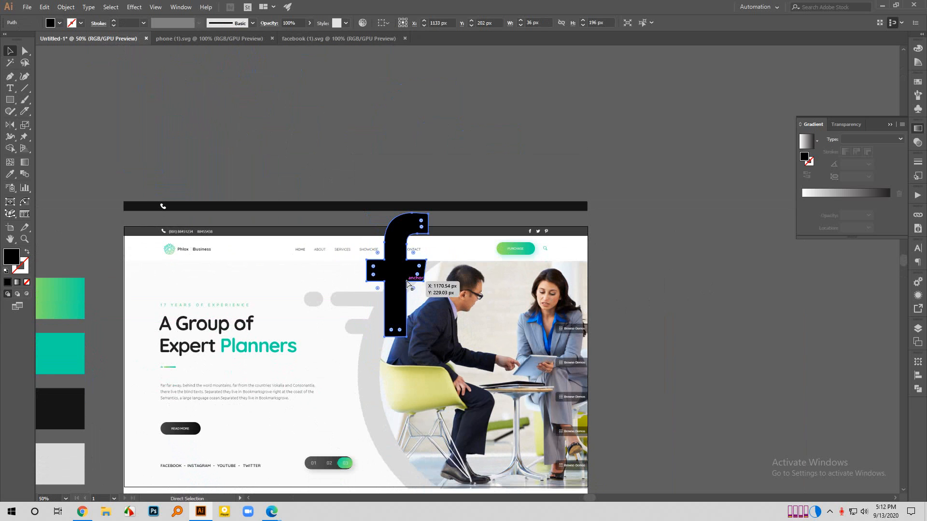
pyautogui.moveTo(429, 336); pyautogui.dragTo(646, 191)
pyautogui.scroll(2, 387, 265)
pyautogui.scroll(3, 682, 181)
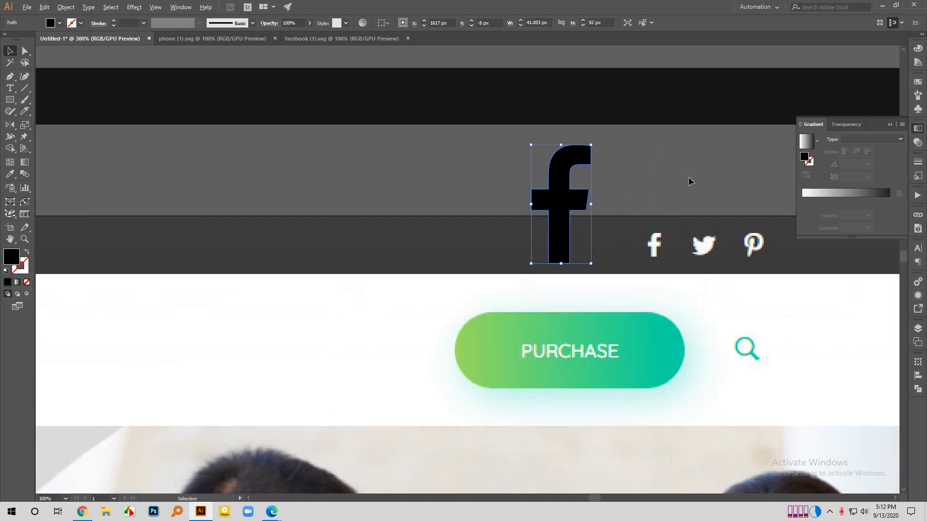
pyautogui.moveTo(590, 264); pyautogui.dragTo(648, 195)
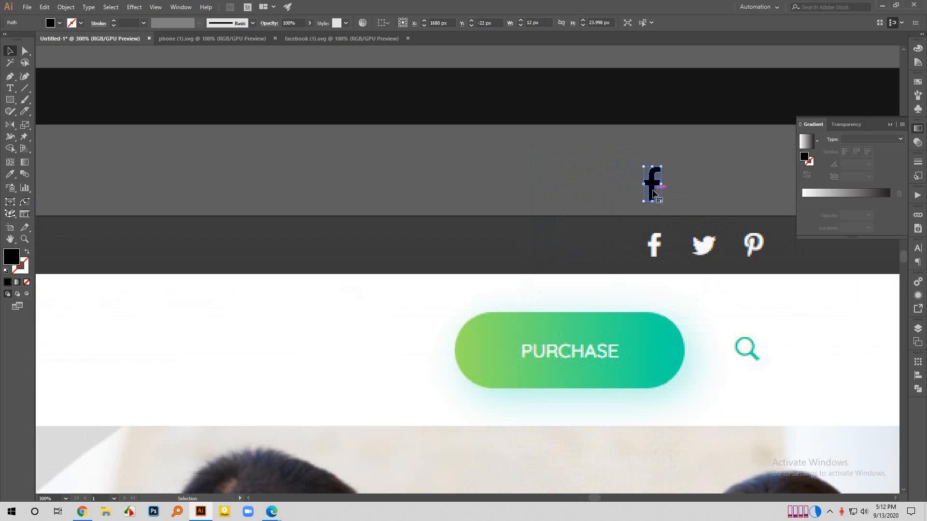
# Fill the Facebook icon with white, ffffff.
pyautogui.press('alt')
pyautogui.doubleClick(11, 256)
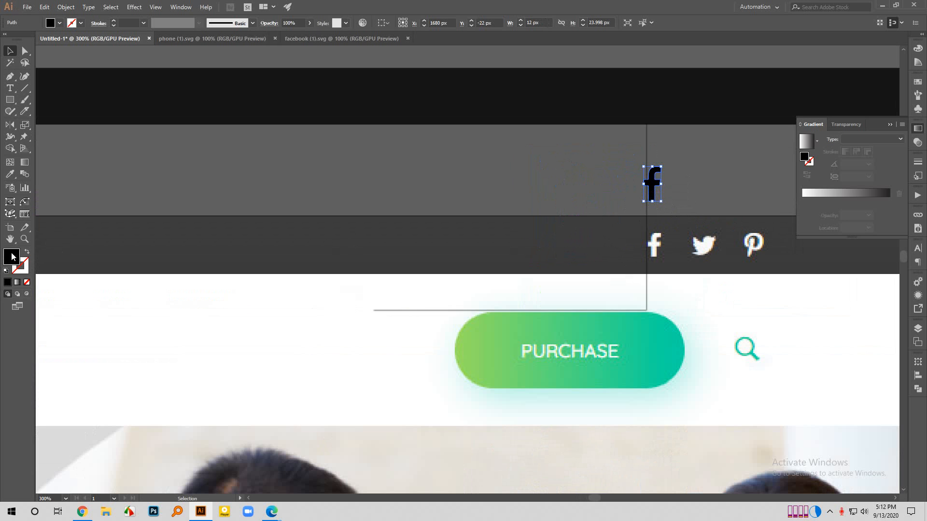
pyautogui.click(389, 153)
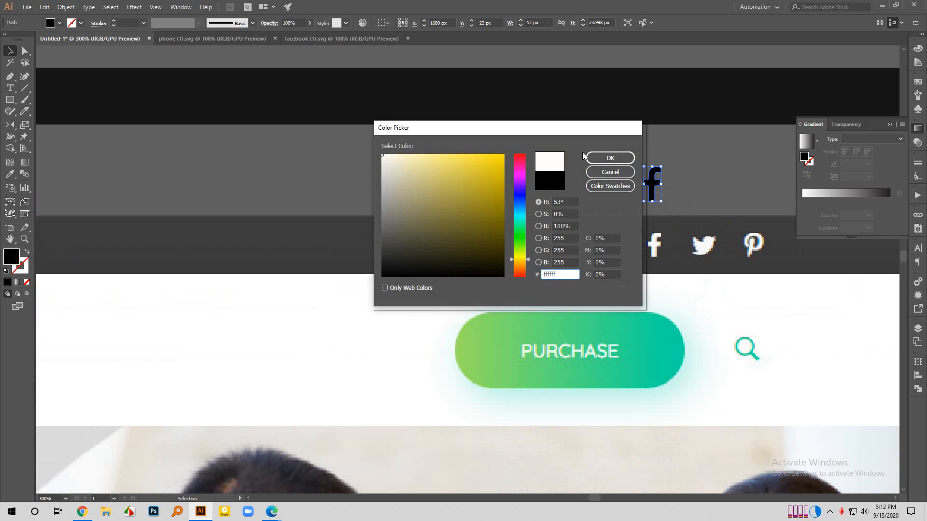
pyautogui.click(598, 160)
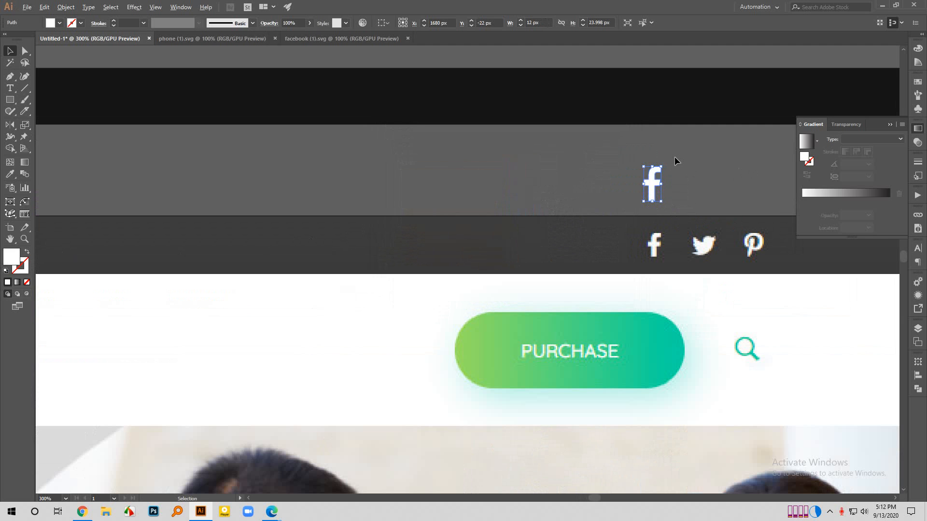
# Shrink the white Facebook icon slightly further to match the size of the template's Facebook icon, and deselect it.
pyautogui.scroll(1, 674, 157)
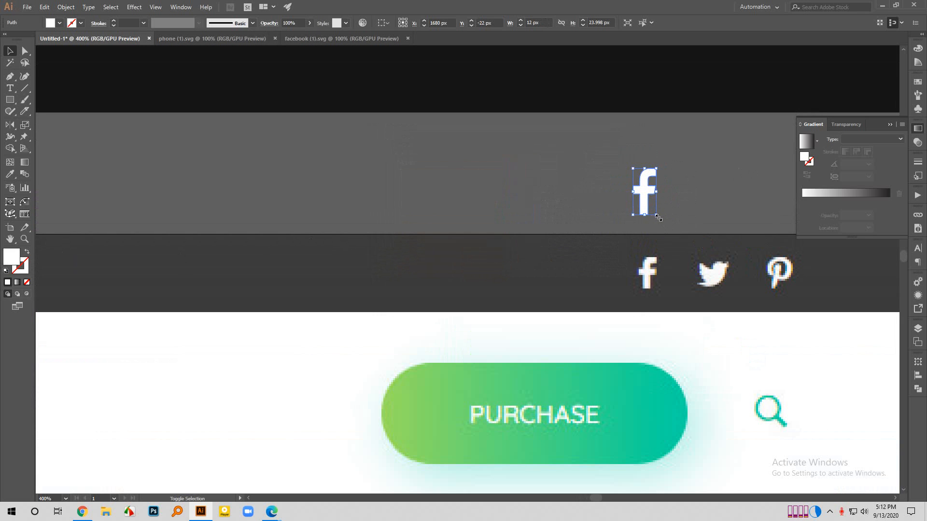
pyautogui.moveTo(658, 217); pyautogui.dragTo(655, 211)
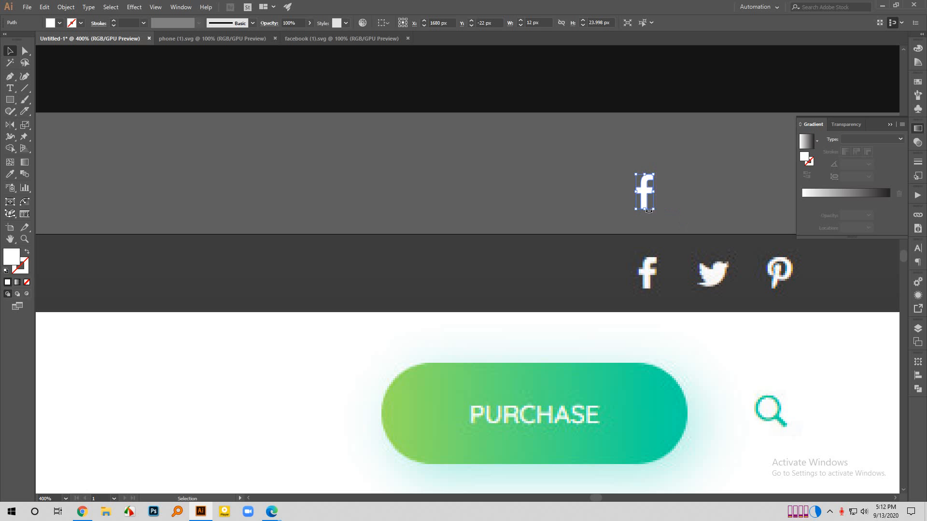
pyautogui.scroll(-3, 655, 211)
pyautogui.click(650, 188)
pyautogui.hscroll(4, 632, 195)
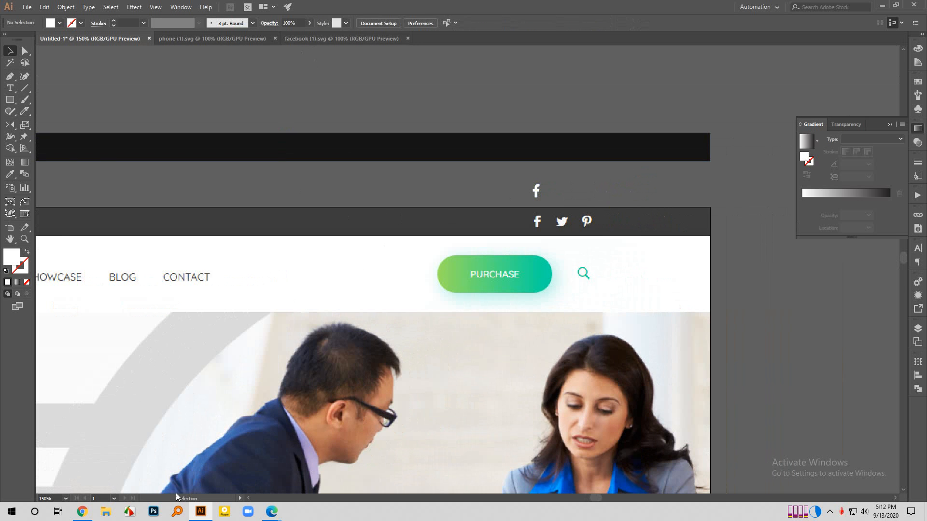
# Switch to the browser, open the downloaded pinterest (1).svg in Illustrator and bring its icon into the Untitled-1 document.
pyautogui.moveTo(201, 516)
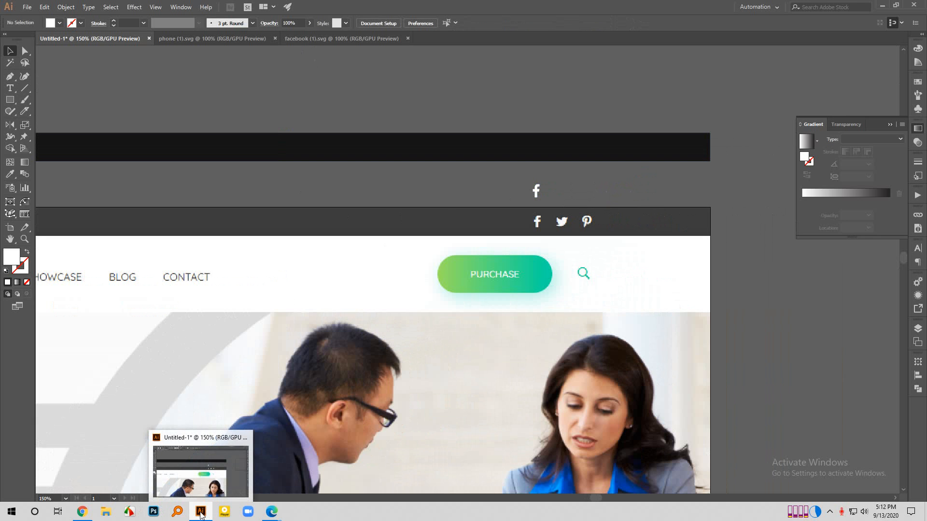
pyautogui.moveTo(271, 512)
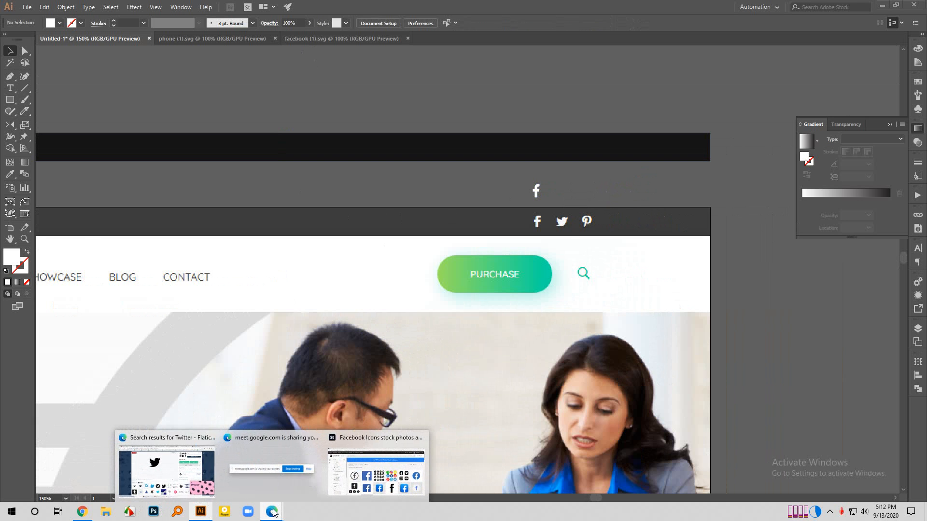
pyautogui.click(154, 477)
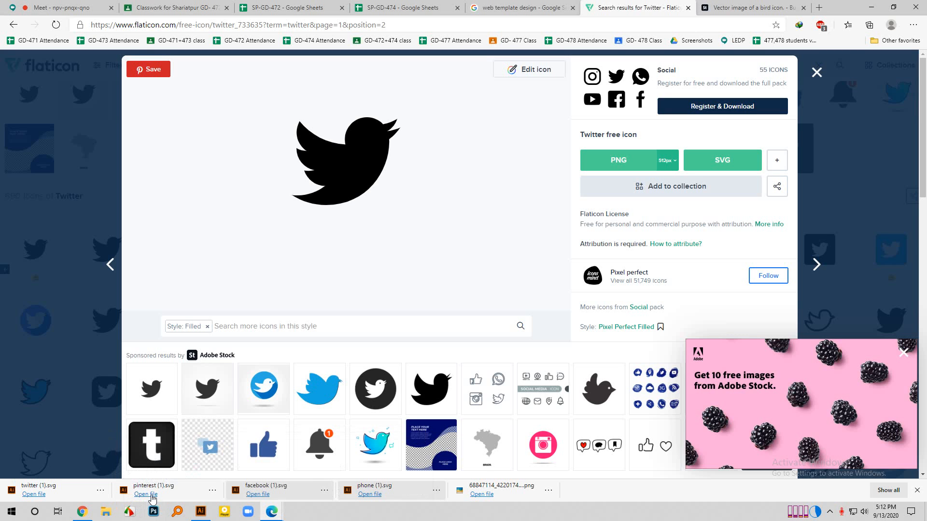
pyautogui.click(150, 486)
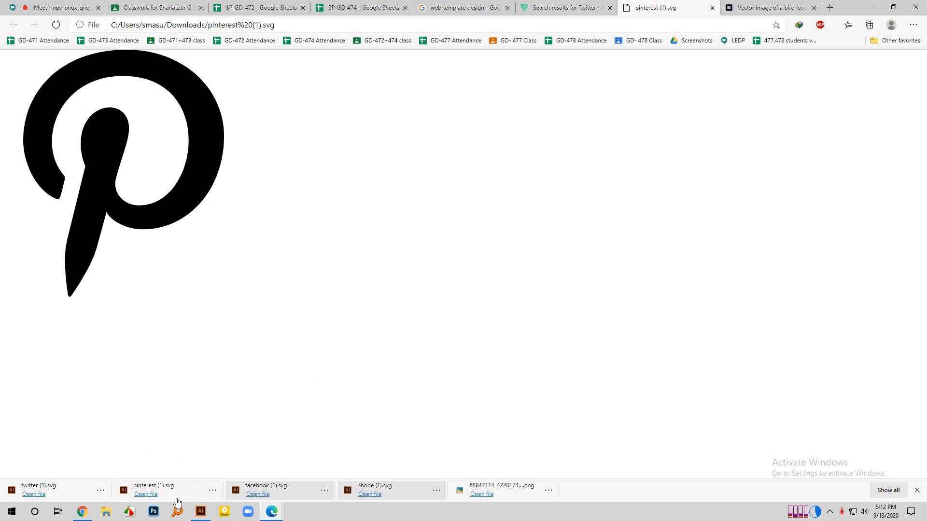
pyautogui.moveTo(150, 485); pyautogui.dragTo(424, 92)
pyautogui.moveTo(463, 37); pyautogui.dragTo(463, 39)
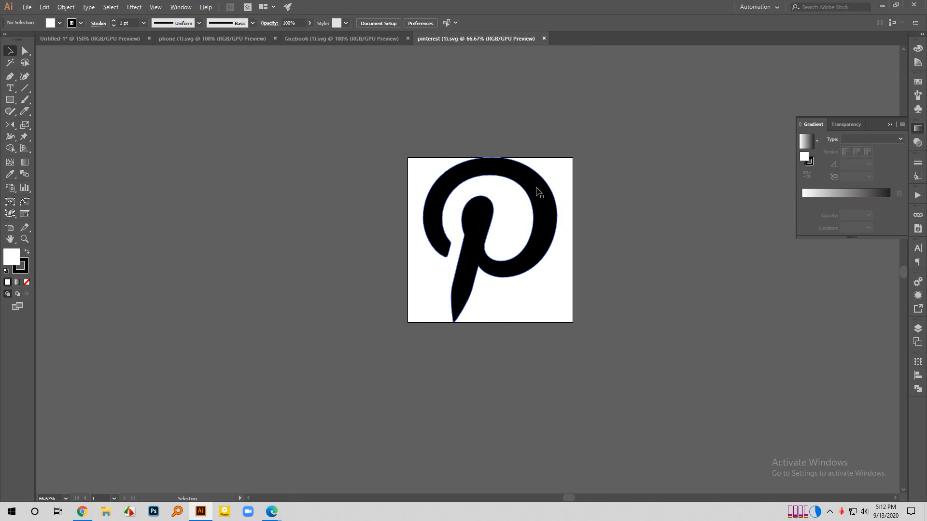
pyautogui.moveTo(550, 240); pyautogui.dragTo(113, 33)
pyautogui.moveTo(374, 173); pyautogui.dragTo(374, 174)
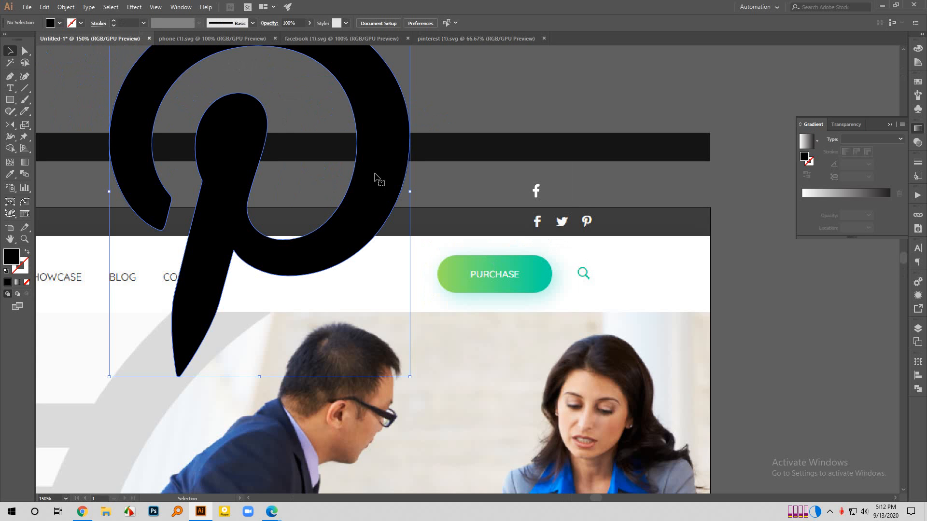
# Close the facebook, pinterest and phone SVG documents, keeping only Untitled-1 open.
pyautogui.click(407, 38)
pyautogui.click(411, 38)
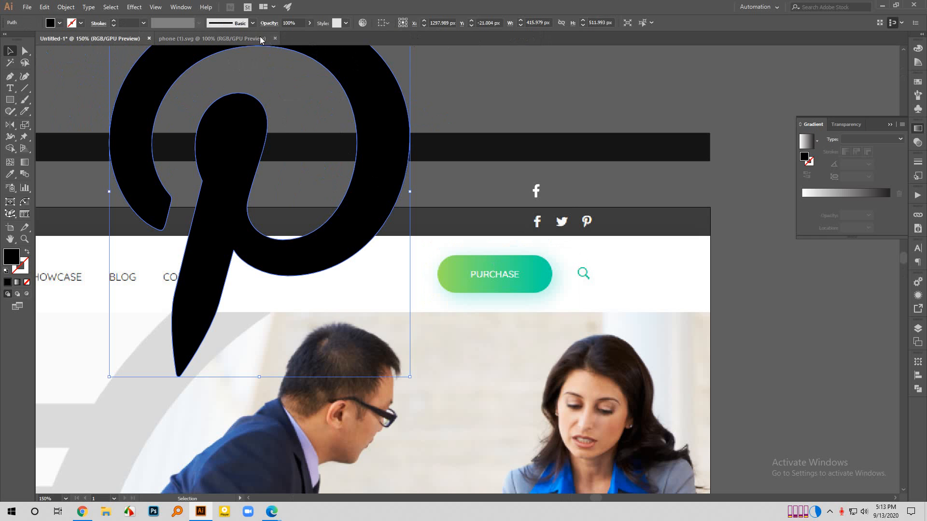
pyautogui.click(276, 39)
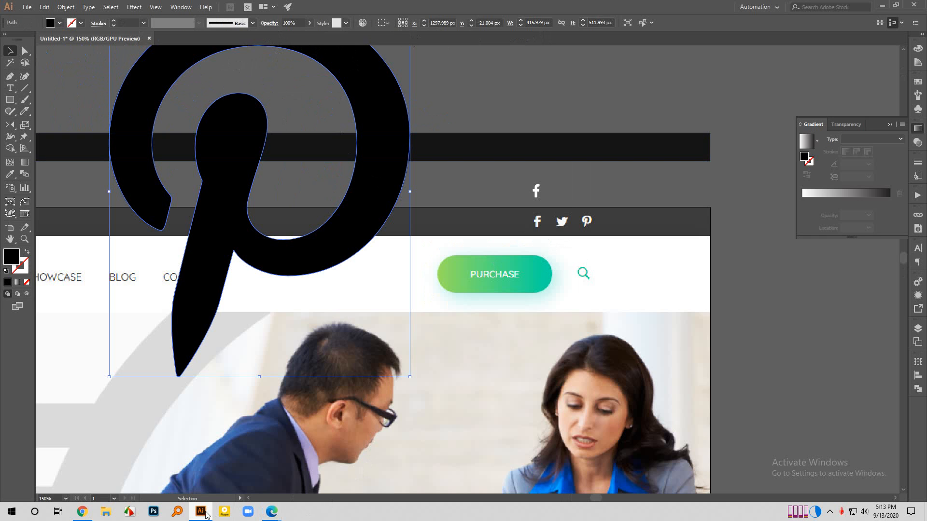
# Switch to the browser, open the downloaded twitter (1).svg in Illustrator and bring its bird into Untitled-1 beside the Pinterest icon.
pyautogui.moveTo(272, 513)
pyautogui.click(155, 471)
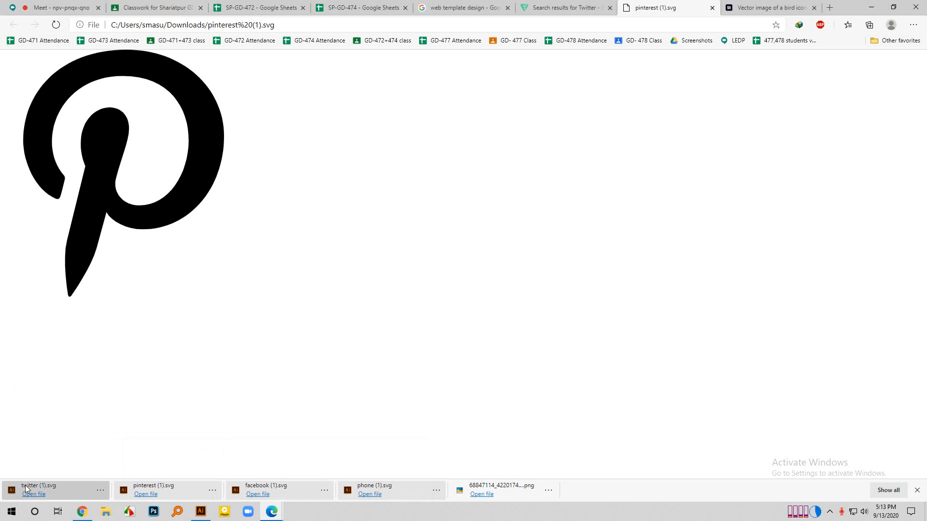
pyautogui.moveTo(25, 485); pyautogui.dragTo(415, 39)
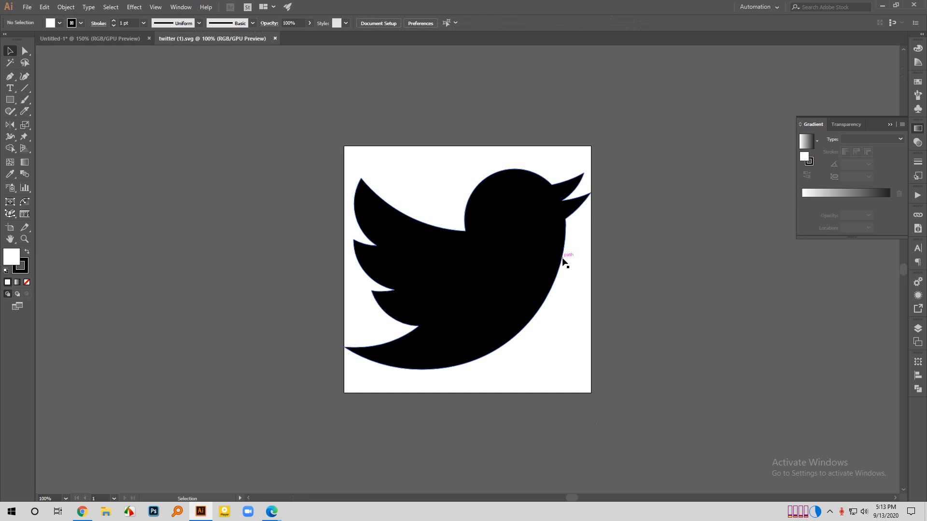
pyautogui.scroll(-1, 544, 259)
pyautogui.moveTo(544, 256); pyautogui.dragTo(142, 36)
pyautogui.moveTo(368, 75); pyautogui.dragTo(719, 193)
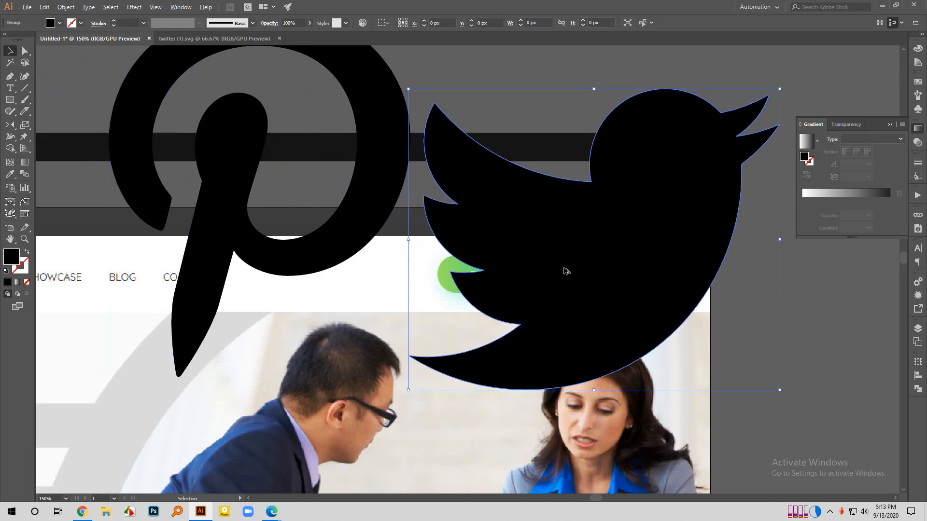
# Scale the Twitter bird down to about 22 × 18 px and place it just right of the white Facebook icon.
pyautogui.hotkey('ctrl', '-')
pyautogui.moveTo(709, 350); pyautogui.dragTo(554, 167)
pyautogui.scroll(3, 564, 244)
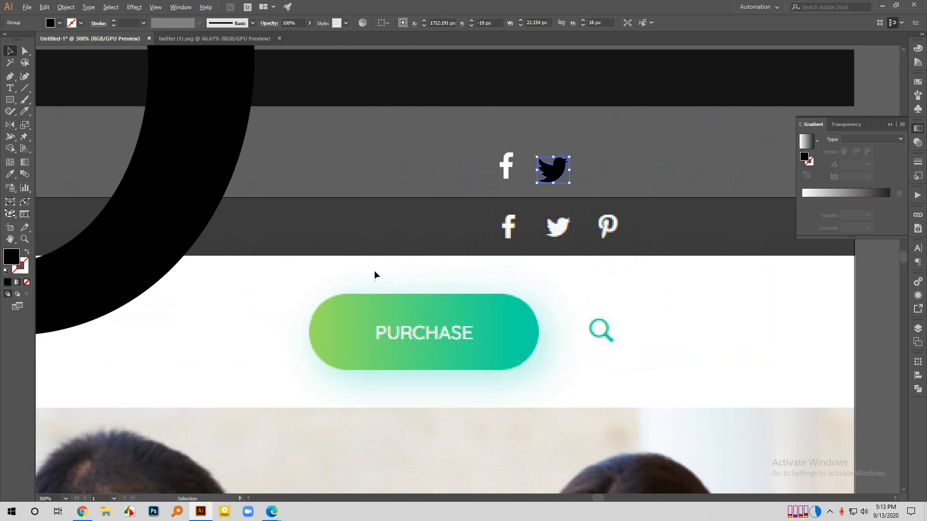
# Scale the Pinterest icon down to about 16 × 20 px and place it to the right of the Twitter bird.
pyautogui.hotkey('ctrl', '-')
pyautogui.moveTo(284, 207); pyautogui.dragTo(569, 214)
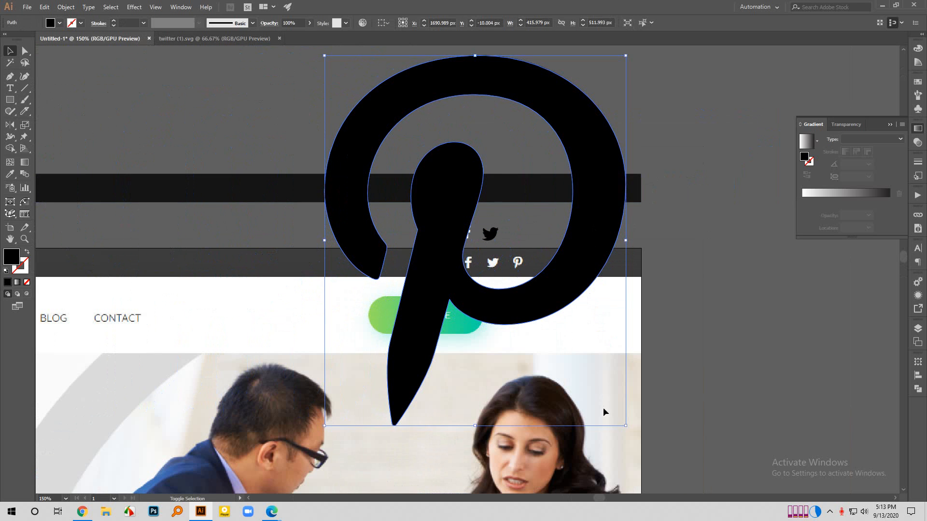
pyautogui.moveTo(626, 428); pyautogui.dragTo(513, 248)
pyautogui.scroll(6, 485, 232)
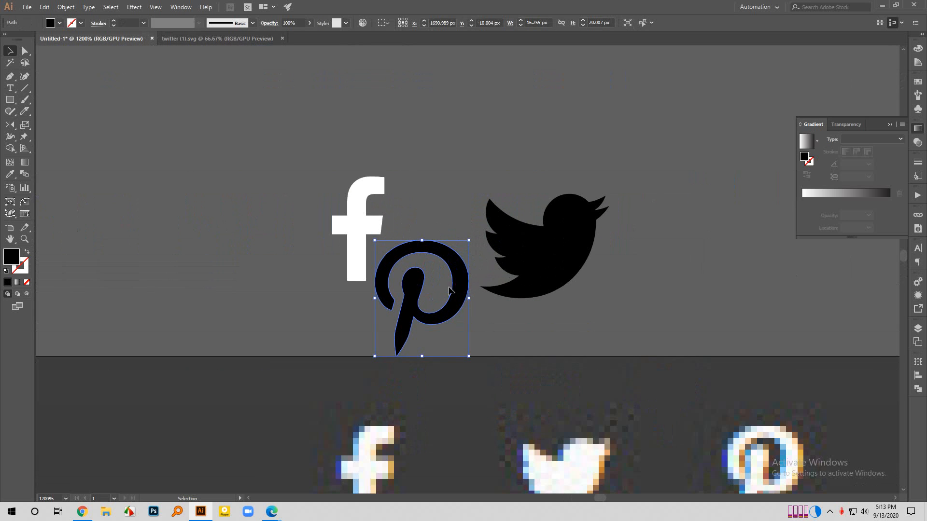
pyautogui.moveTo(461, 293); pyautogui.dragTo(746, 220)
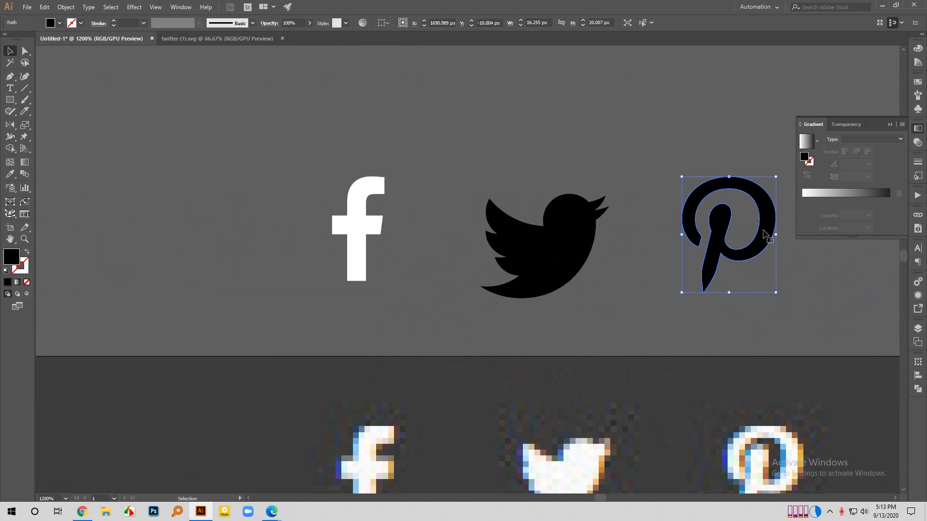
# Recolour the Twitter and Pinterest icons white by sampling the fill of the Facebook icon.
pyautogui.scroll(-1, 647, 279)
pyautogui.click(612, 235)
pyautogui.scroll(-1, 579, 202)
pyautogui.moveTo(562, 178); pyautogui.dragTo(715, 264)
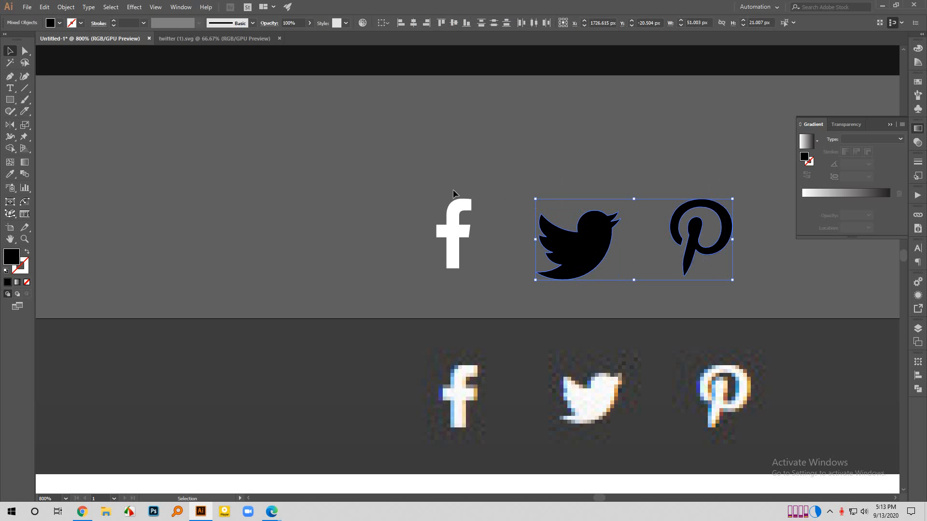
pyautogui.press('i')
pyautogui.click(451, 241)
pyautogui.click(10, 52)
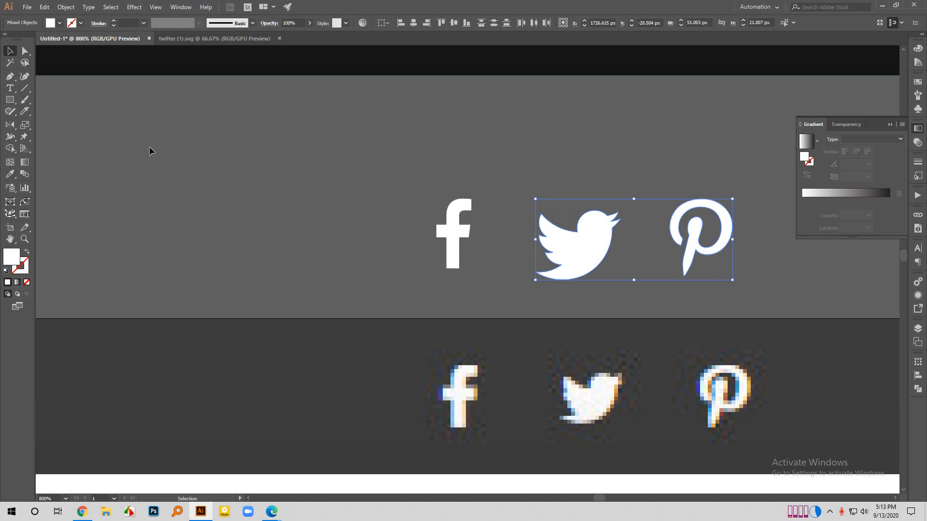
pyautogui.click(641, 189)
# Scale the Twitter bird down proportionally from its centre to about 20 × 16 px.
pyautogui.scroll(-1, 641, 190)
pyautogui.scroll(-2, 641, 193)
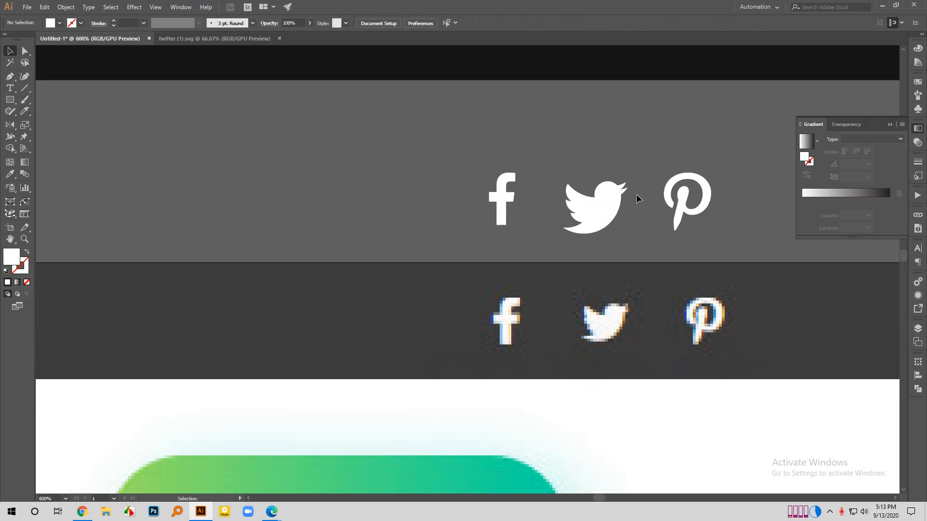
pyautogui.scroll(1, 616, 212)
pyautogui.scroll(1, 606, 223)
pyautogui.click(604, 219)
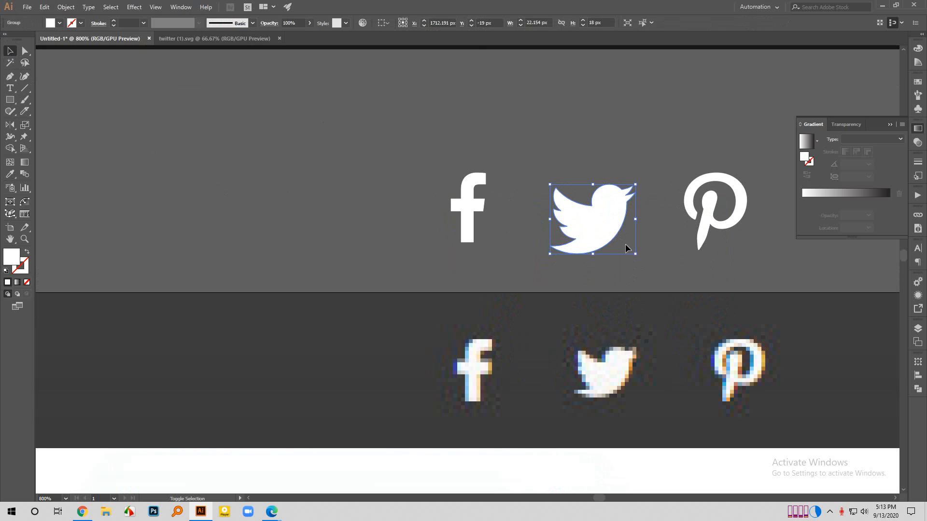
pyautogui.moveTo(634, 252); pyautogui.dragTo(629, 249)
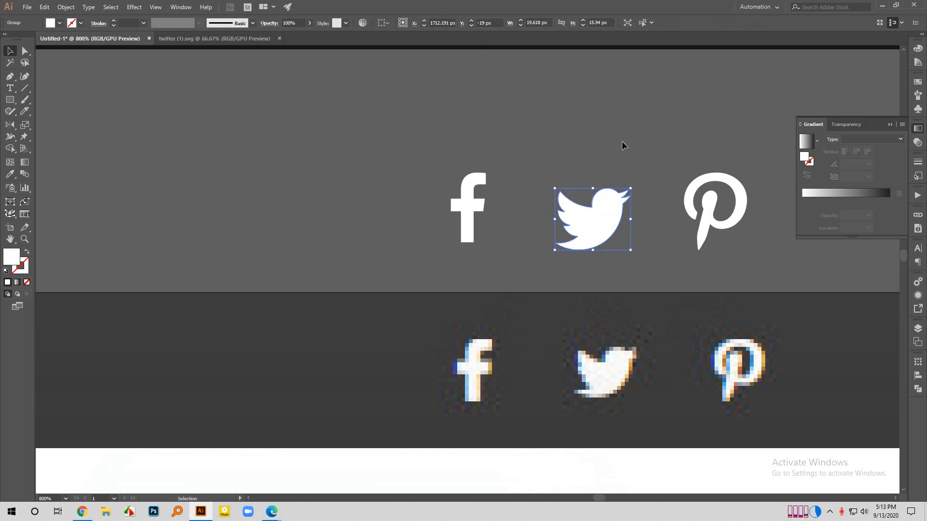
pyautogui.click(621, 140)
# Link width and height proportions and set the Facebook icon's height to 20 px.
pyautogui.scroll(-1, 585, 183)
pyautogui.hscroll(2, 497, 185)
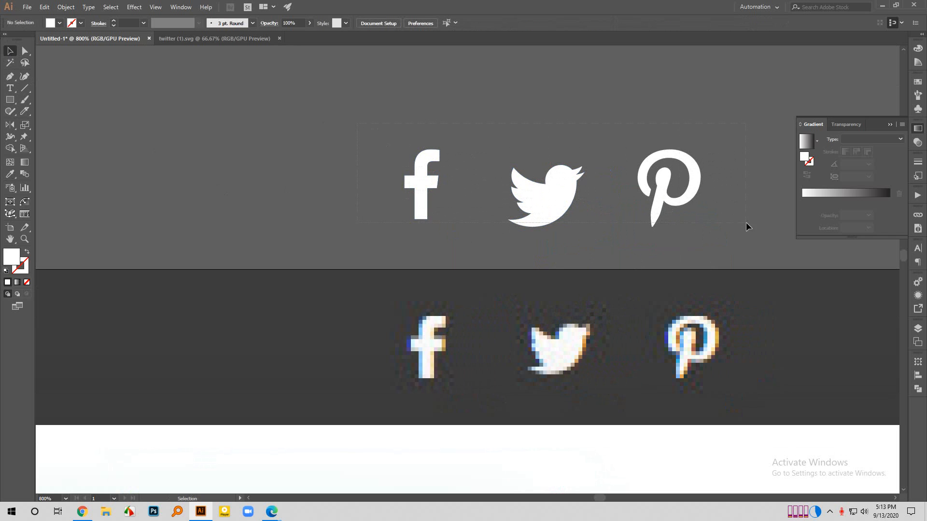
pyautogui.hotkey('ctrl', 'a')
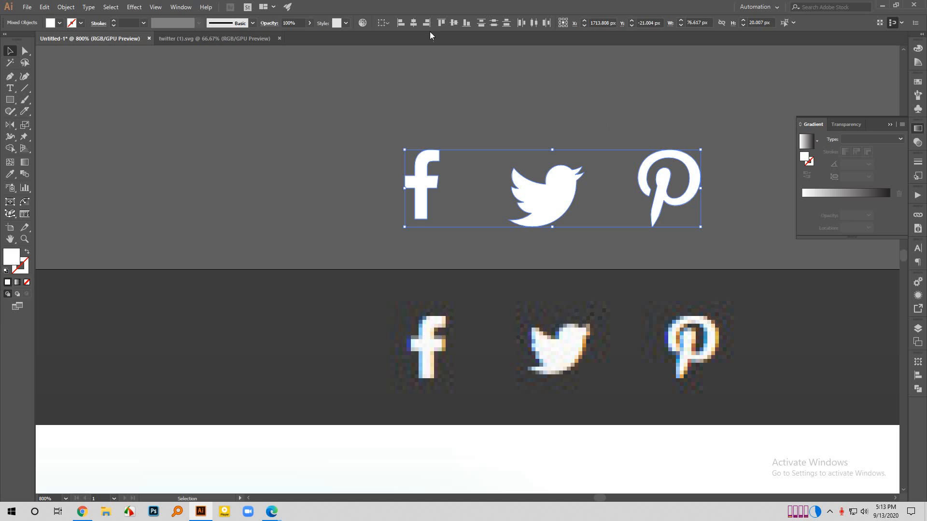
pyautogui.click(727, 68)
pyautogui.click(428, 173)
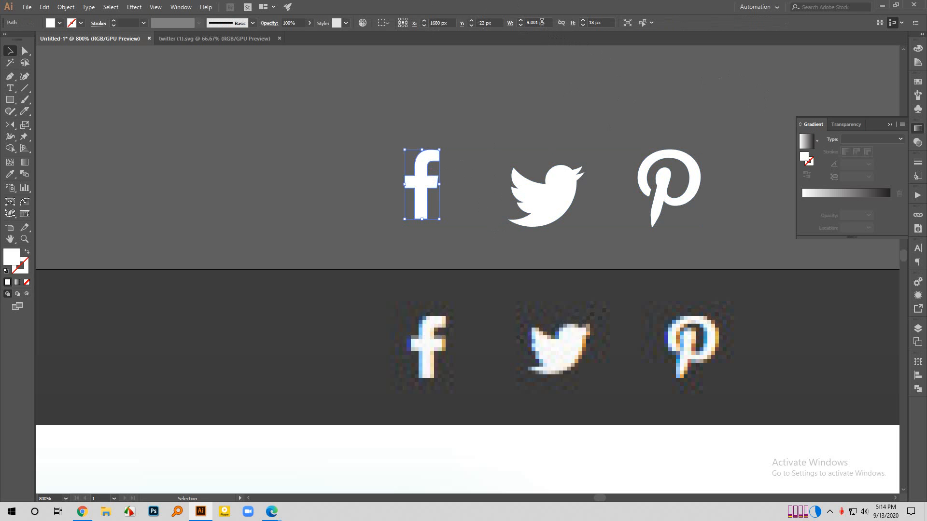
pyautogui.click(562, 22)
pyautogui.click(578, 23)
pyautogui.write('20')
pyautogui.press('Return')
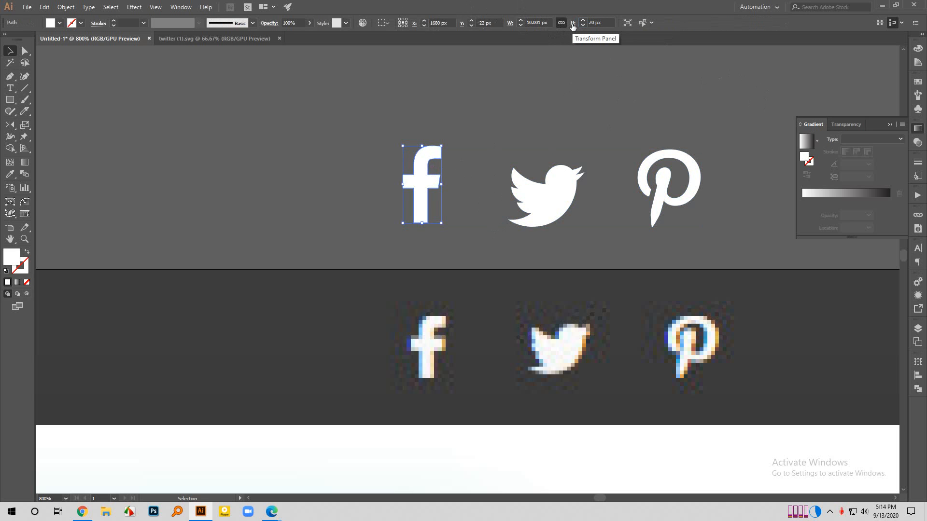
# Set the heights of the Twitter bird and the Pinterest icon to 20 px each, keeping their proportions.
pyautogui.click(544, 195)
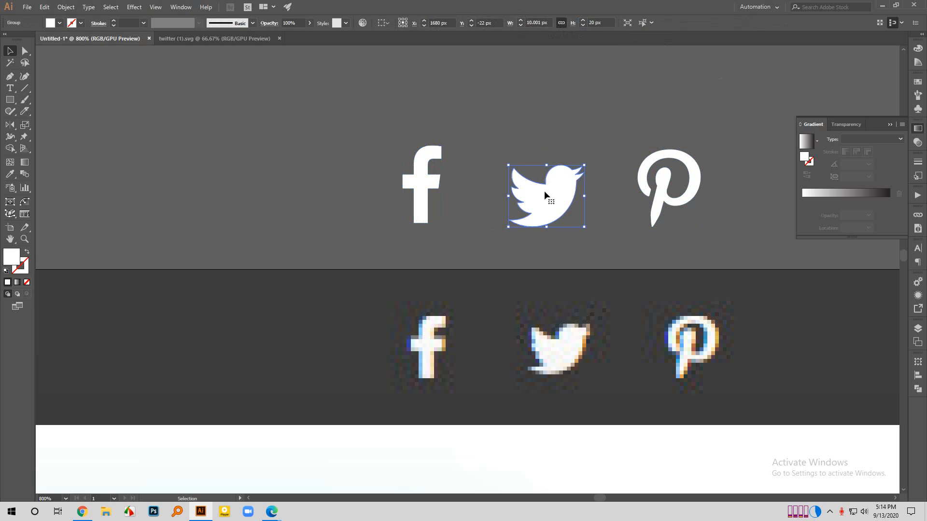
pyautogui.click(612, 22)
pyautogui.write('20')
pyautogui.press('Return')
pyautogui.click(660, 156)
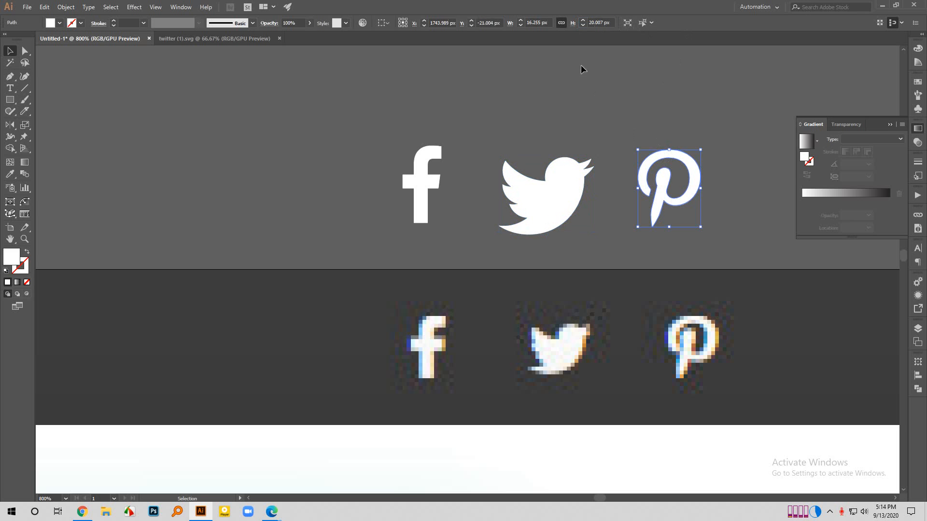
pyautogui.click(610, 22)
pyautogui.write('20')
pyautogui.press('Return')
pyautogui.click(502, 129)
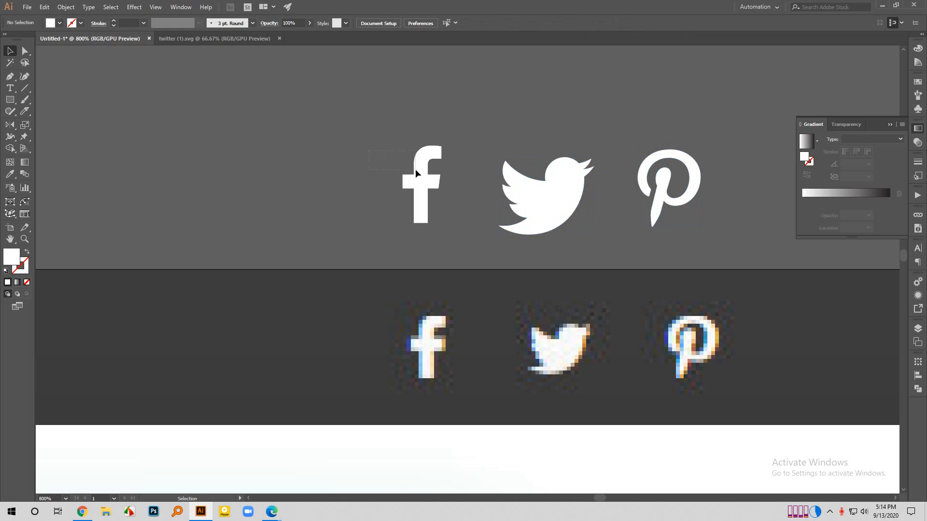
# Align the Facebook, Twitter and Pinterest icons on their vertical centres and group the three together.
pyautogui.moveTo(415, 169); pyautogui.dragTo(742, 232)
pyautogui.scroll(-1, 730, 231)
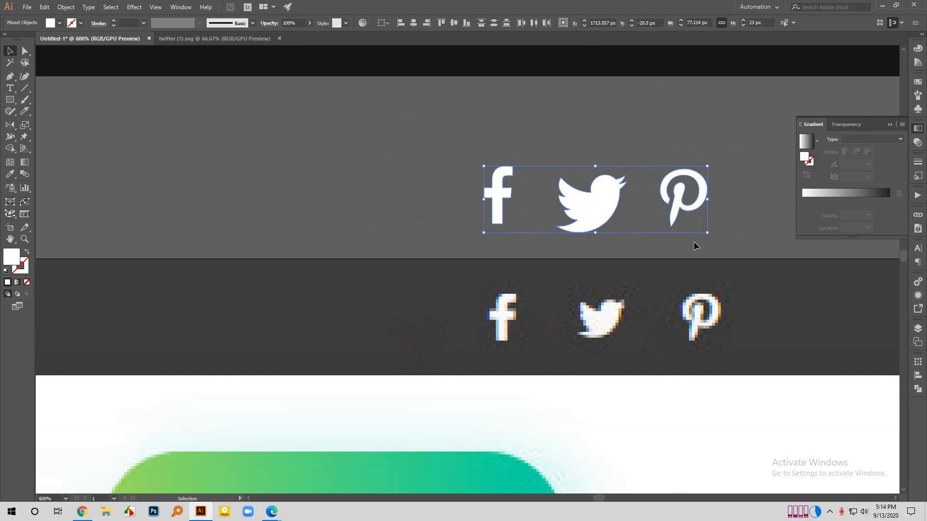
pyautogui.scroll(2, 637, 246)
pyautogui.scroll(3, 579, 246)
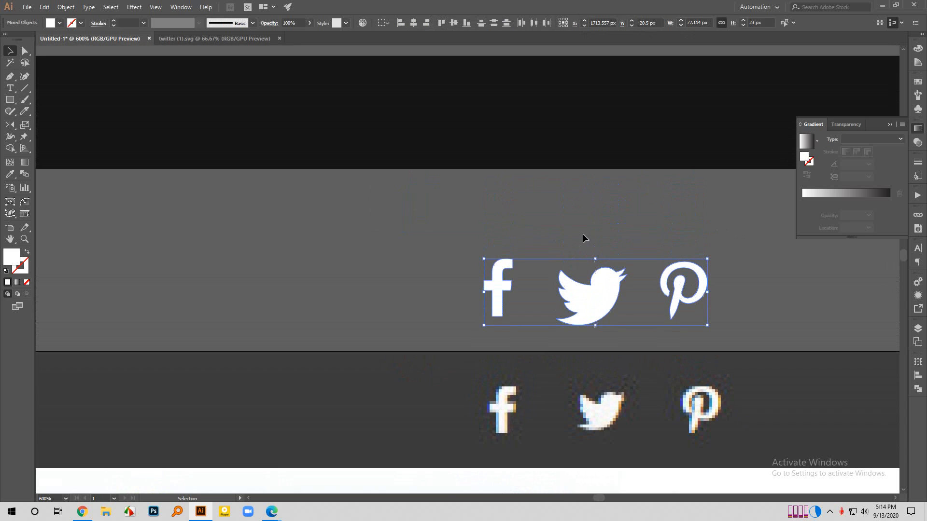
pyautogui.scroll(-2, 582, 233)
pyautogui.scroll(-1, 598, 220)
pyautogui.scroll(-1, 597, 219)
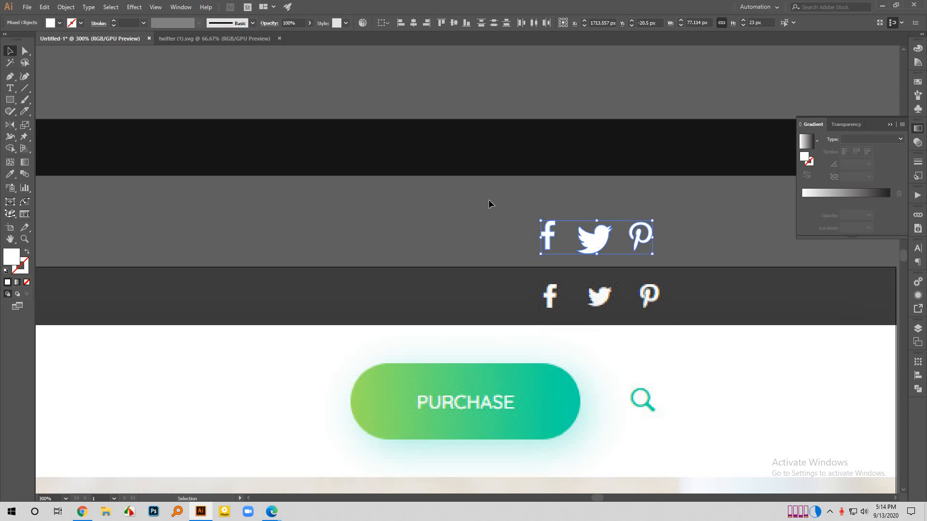
pyautogui.click(454, 23)
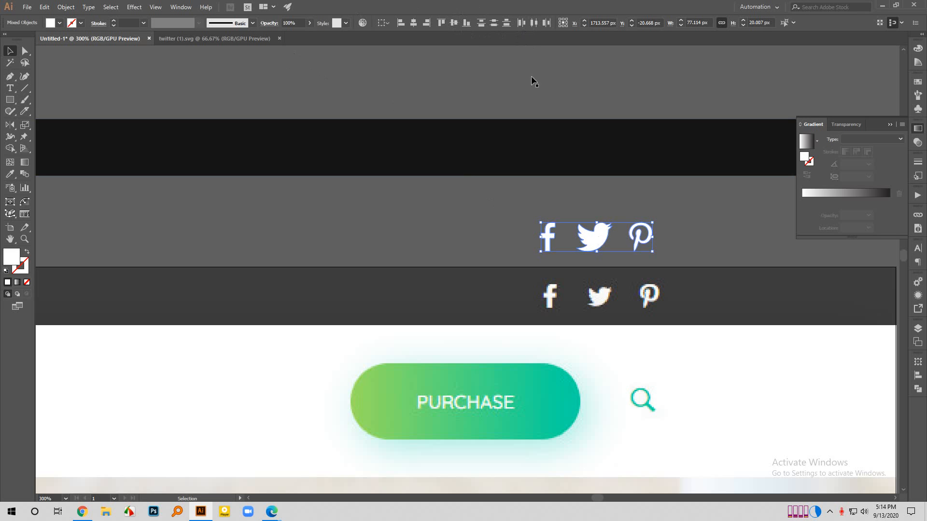
pyautogui.click(615, 185)
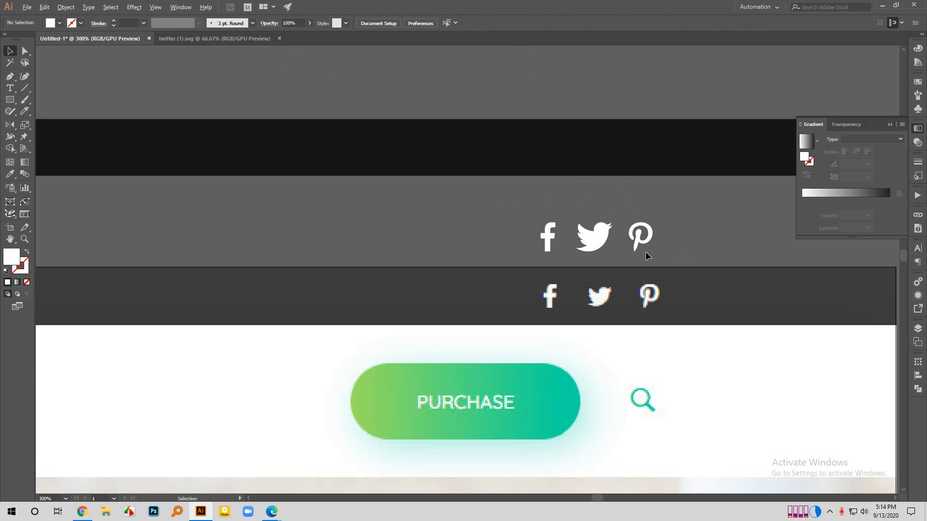
pyautogui.scroll(-1, 644, 251)
pyautogui.moveTo(662, 250); pyautogui.dragTo(662, 251)
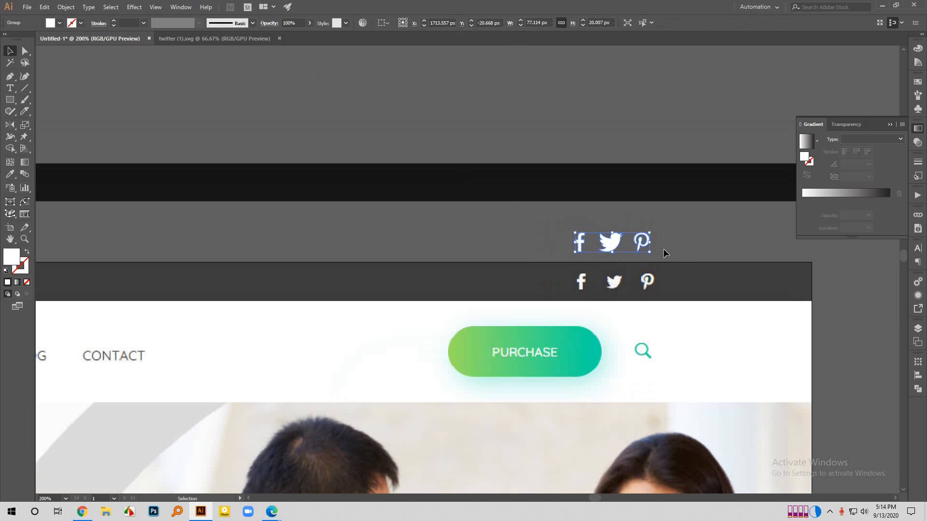
pyautogui.click(687, 247)
# Switch to the browser, close the pinterest (1).svg tab and Flaticon's Twitter icon preview, and return to Illustrator.
pyautogui.scroll(1, 621, 251)
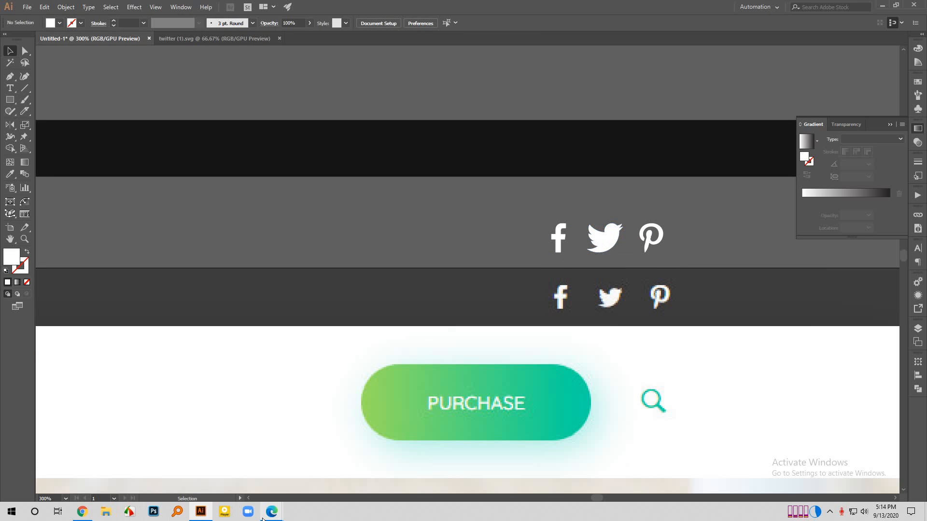
pyautogui.moveTo(272, 514)
pyautogui.click(204, 475)
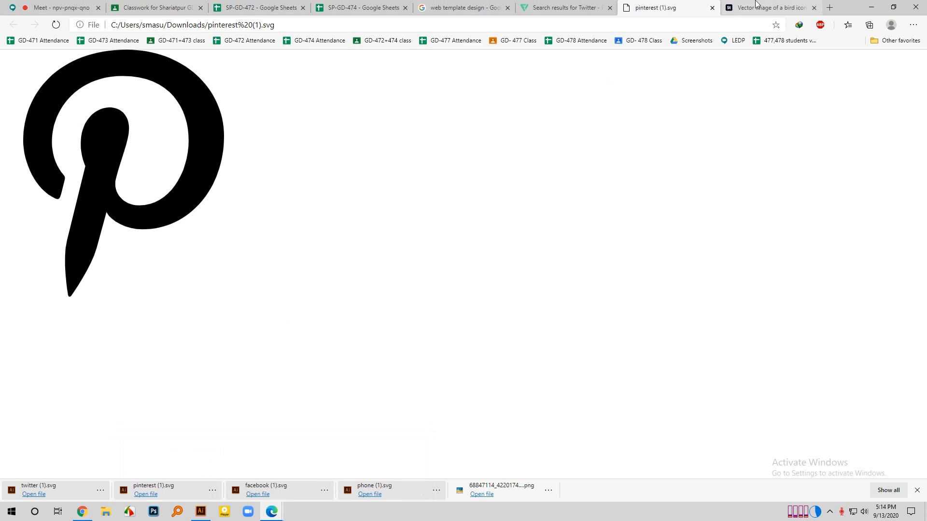
pyautogui.click(712, 8)
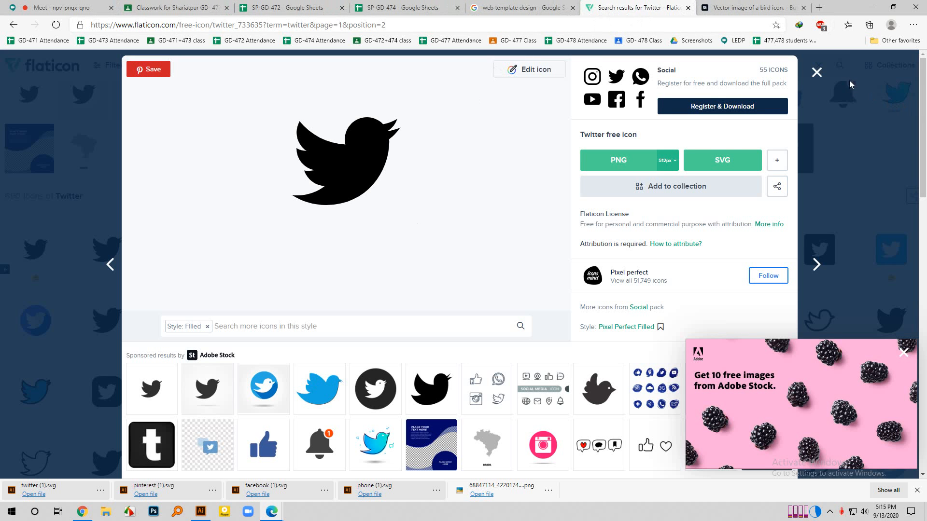
pyautogui.click(816, 72)
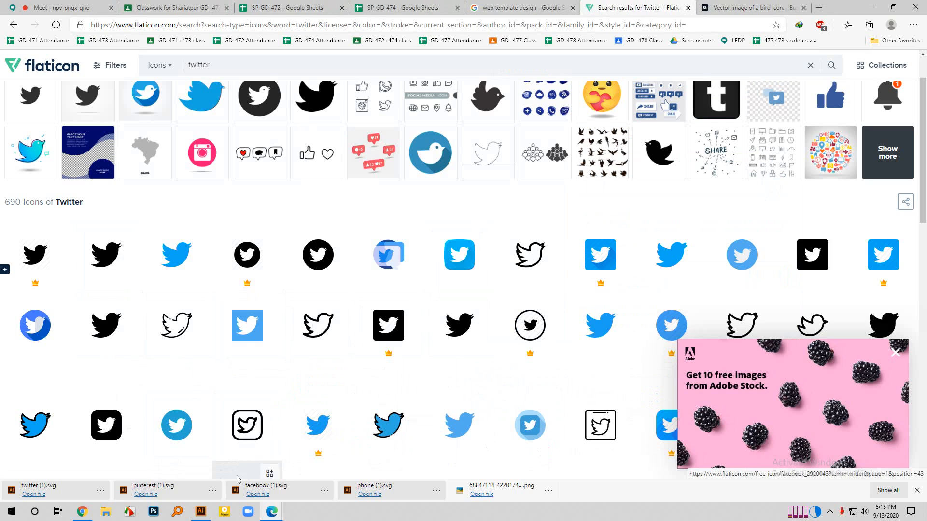
pyautogui.click(210, 512)
# Compare the grouped social icons and the phone icon with those in the template's header bar.
pyautogui.scroll(2, 622, 239)
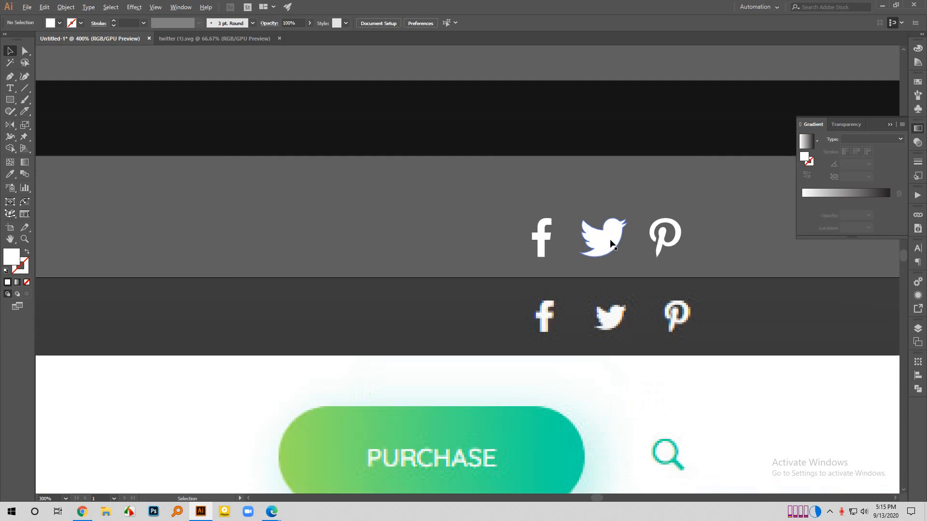
pyautogui.click(609, 239)
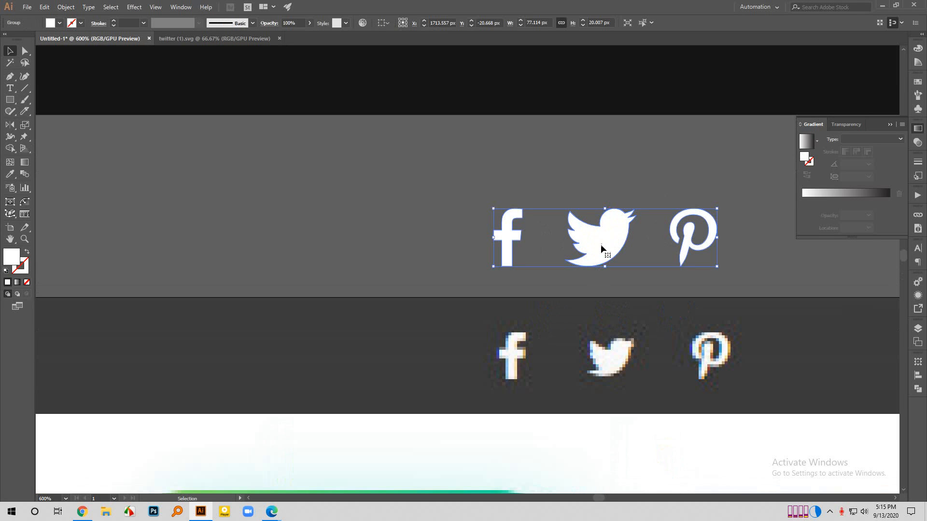
pyautogui.click(668, 247)
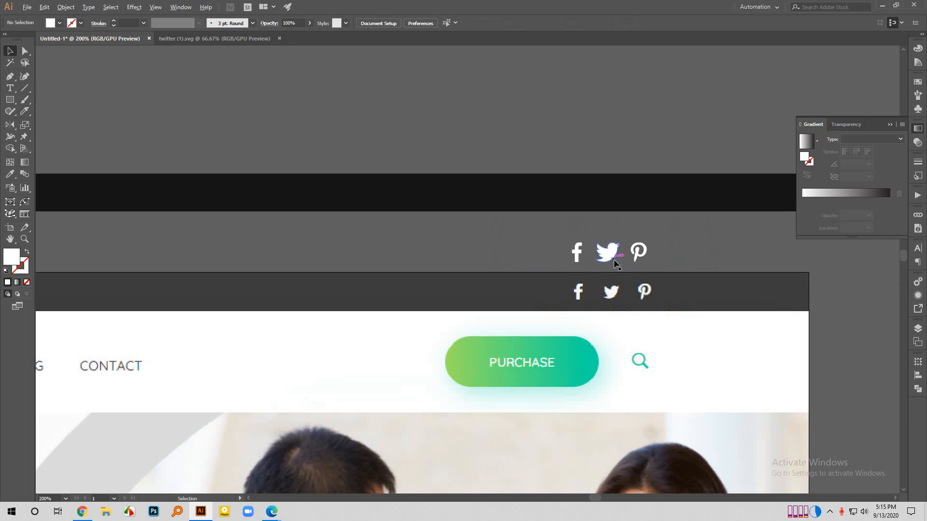
pyautogui.scroll(-3, 612, 254)
pyautogui.click(647, 256)
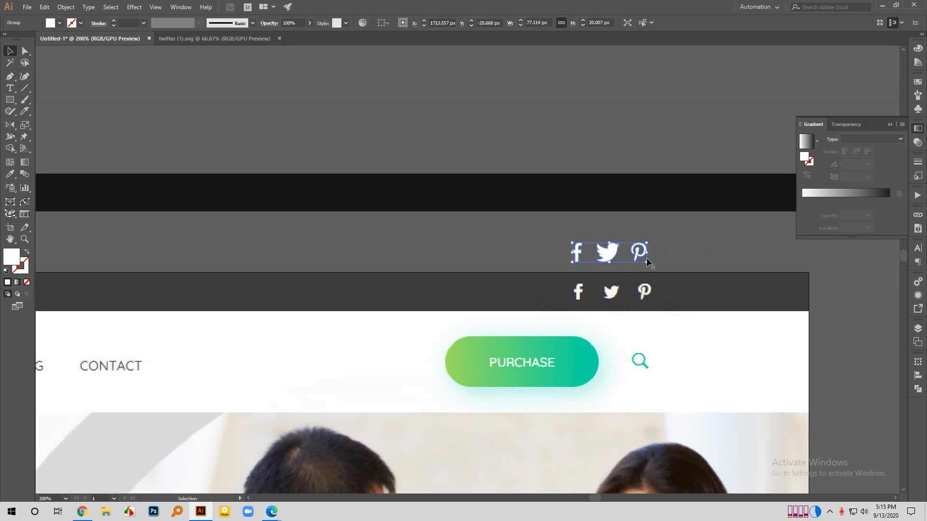
pyautogui.scroll(-2, 665, 256)
pyautogui.scroll(-1, 666, 256)
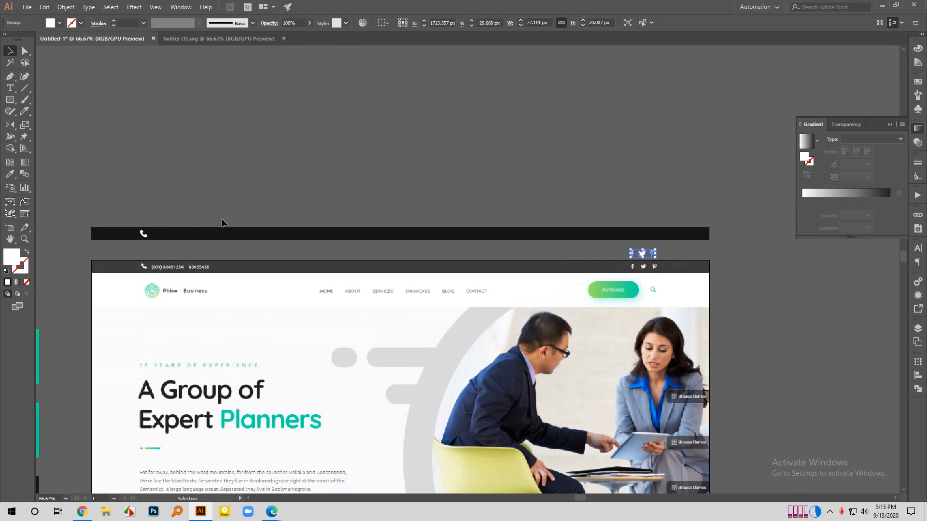
pyautogui.scroll(3, 86, 189)
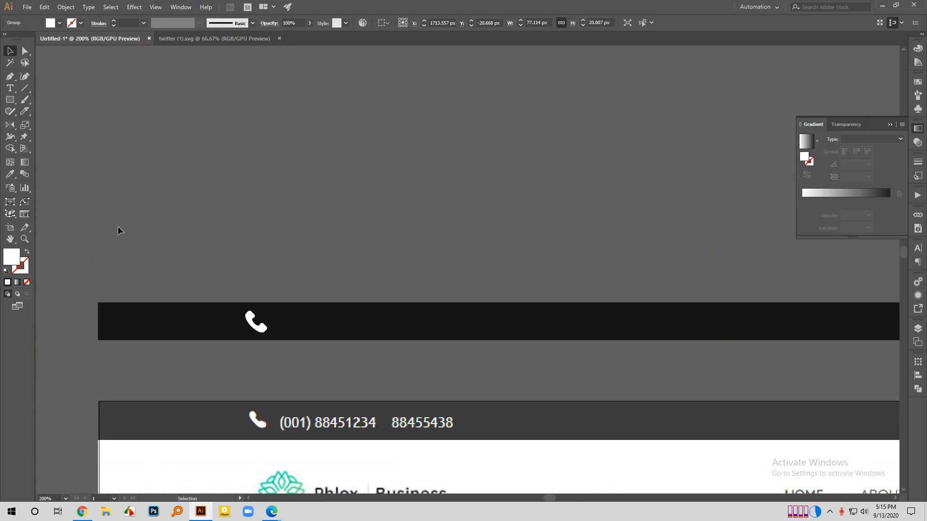
pyautogui.scroll(-2, 118, 227)
pyautogui.scroll(-2, 688, 362)
pyautogui.scroll(7, 789, 340)
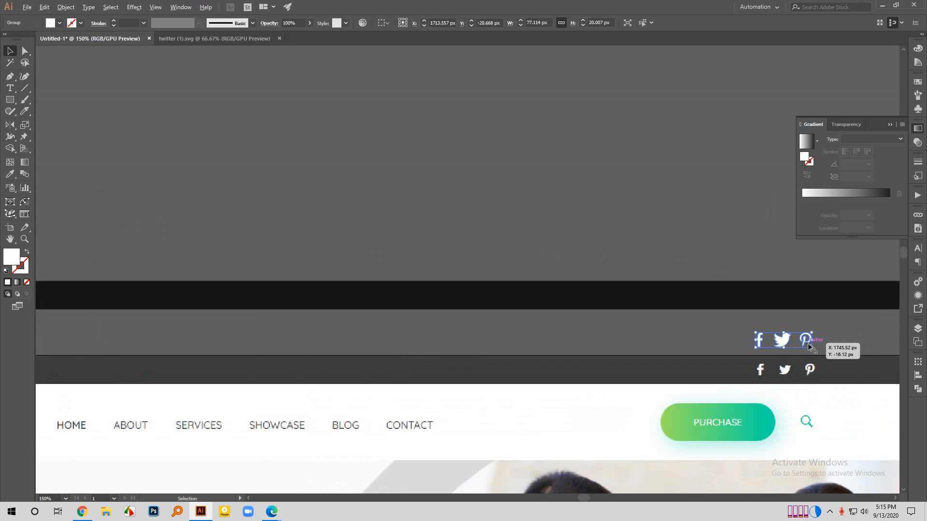
# Select only the Twitter bird inside the icon group and scale it down to about 21 × 17 px.
pyautogui.press('a')
pyautogui.click(723, 330)
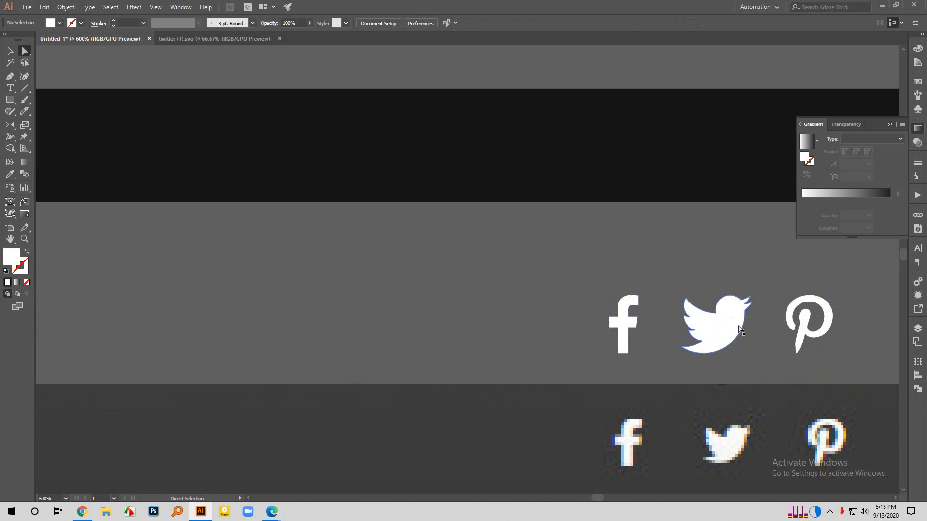
pyautogui.press('v')
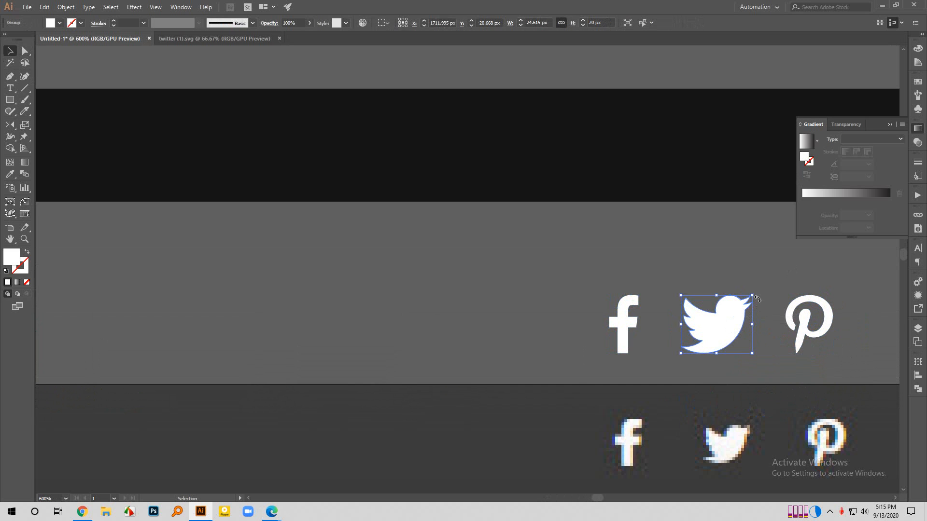
pyautogui.moveTo(754, 299); pyautogui.dragTo(746, 300)
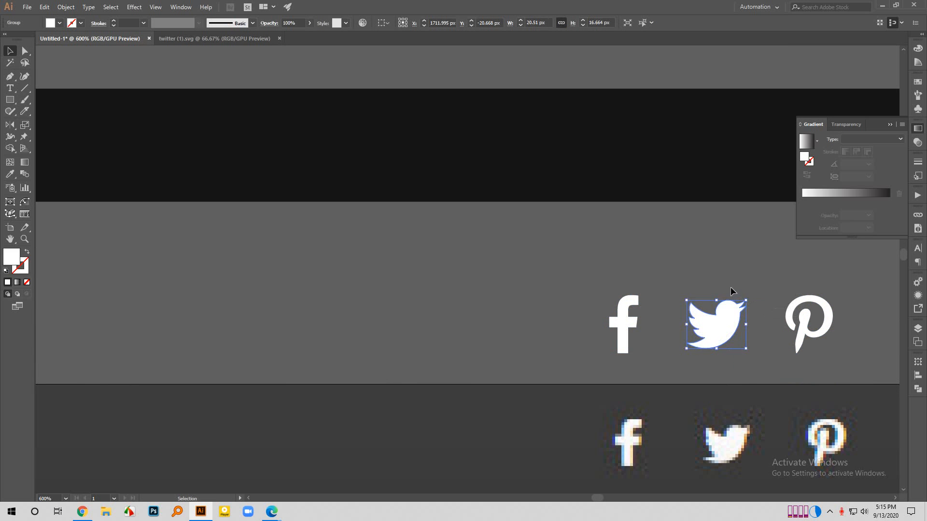
pyautogui.click(728, 283)
pyautogui.scroll(-2, 729, 282)
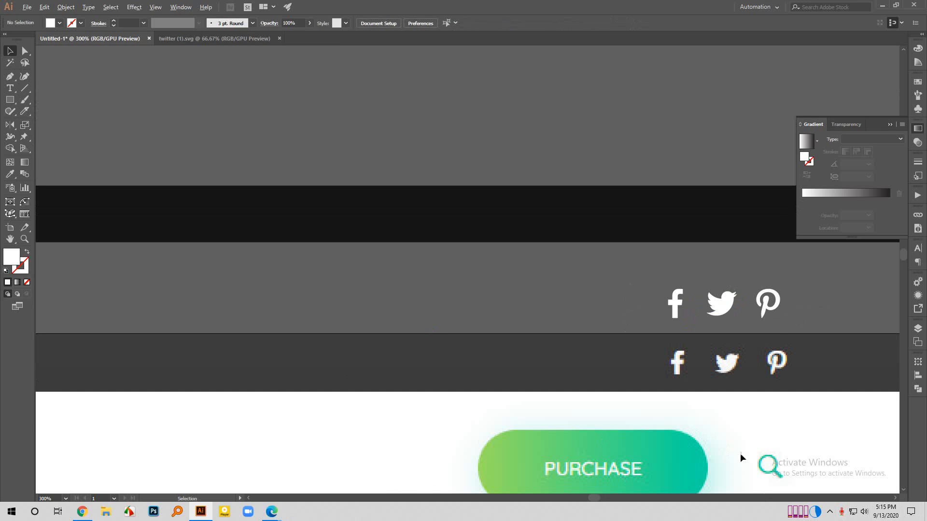
pyautogui.scroll(-2, 666, 208)
pyautogui.scroll(-1, 714, 265)
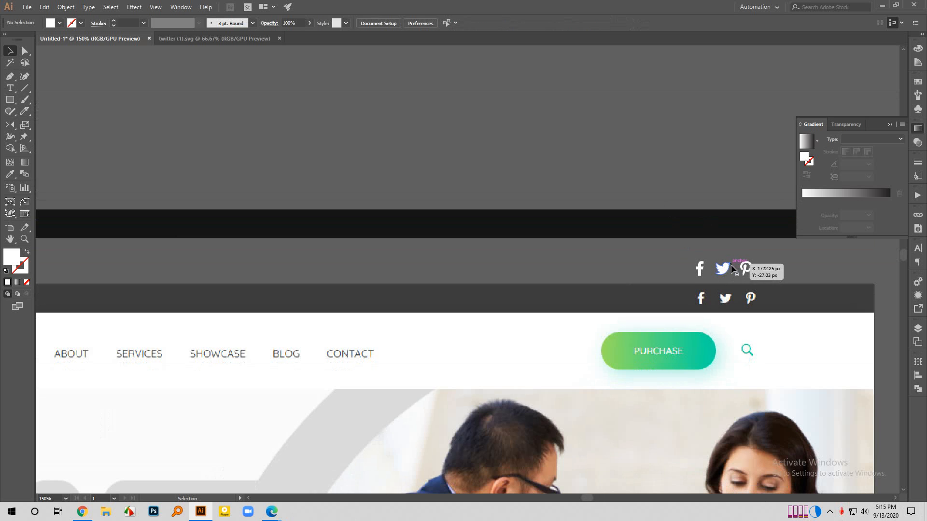
pyautogui.scroll(-2, 755, 254)
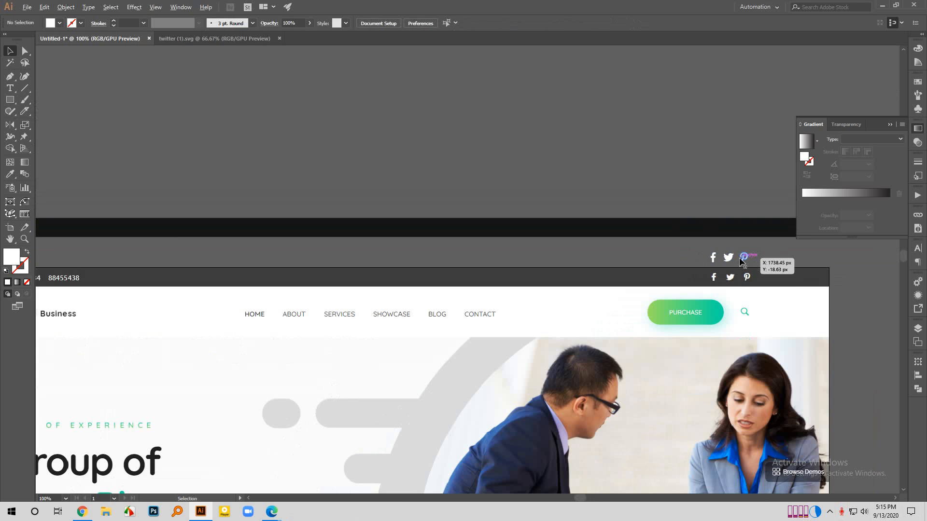
pyautogui.scroll(4, 755, 250)
pyautogui.scroll(1, 726, 272)
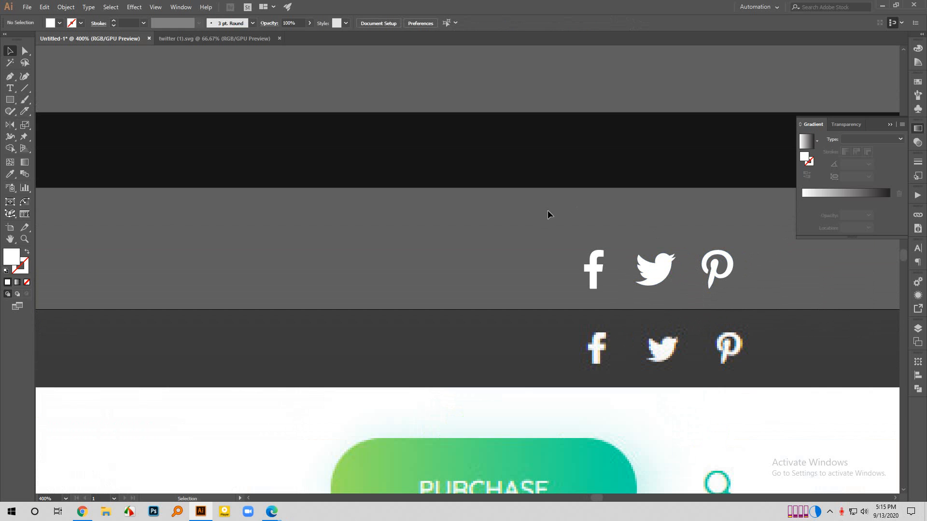
pyautogui.moveTo(641, 235); pyautogui.dragTo(815, 283)
pyautogui.click(791, 285)
# Move the black header bar down over the template's own top bar, aligning it with the artboard's upper-left corner.
pyautogui.scroll(-2, 733, 381)
pyautogui.scroll(-3, 745, 367)
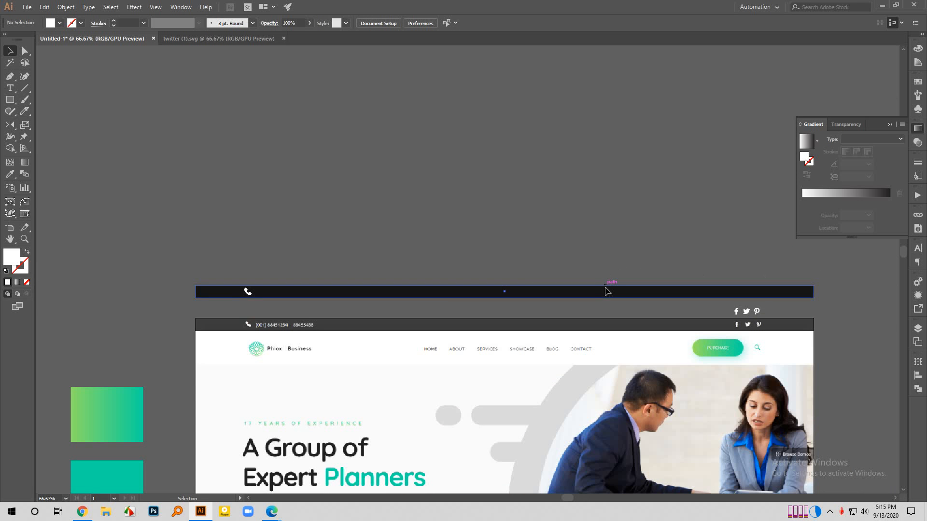
pyautogui.moveTo(607, 291); pyautogui.dragTo(603, 325)
pyautogui.scroll(4, 233, 321)
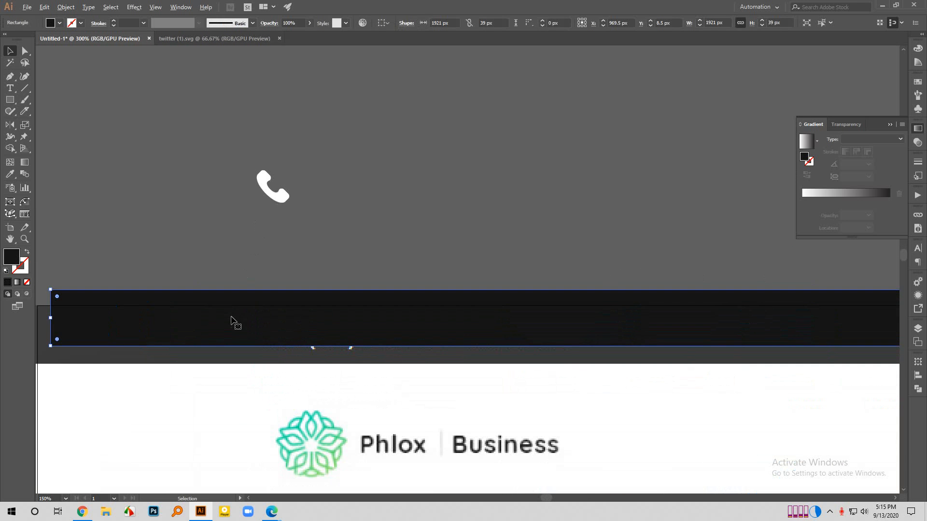
pyautogui.scroll(-2, 637, 299)
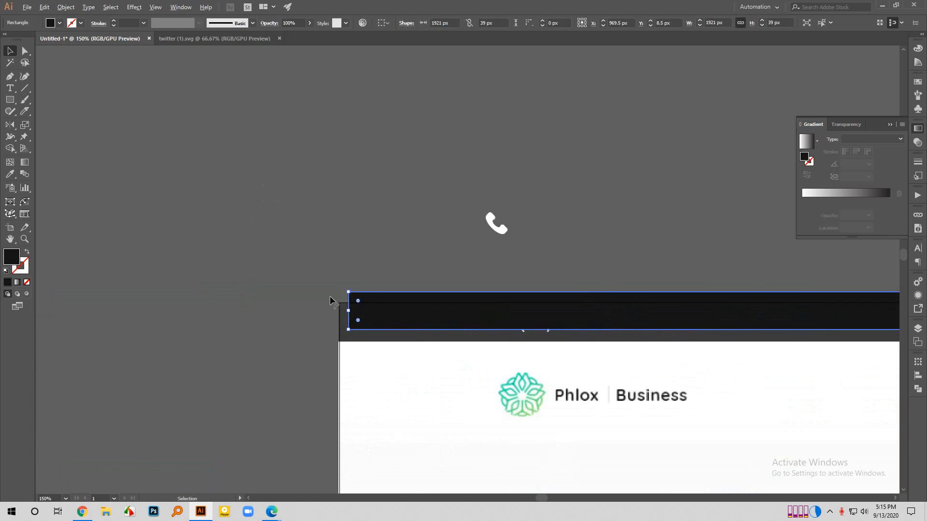
pyautogui.scroll(2, 330, 301)
pyautogui.moveTo(476, 341); pyautogui.dragTo(456, 366)
pyautogui.click(302, 246)
pyautogui.scroll(-1, 150, 233)
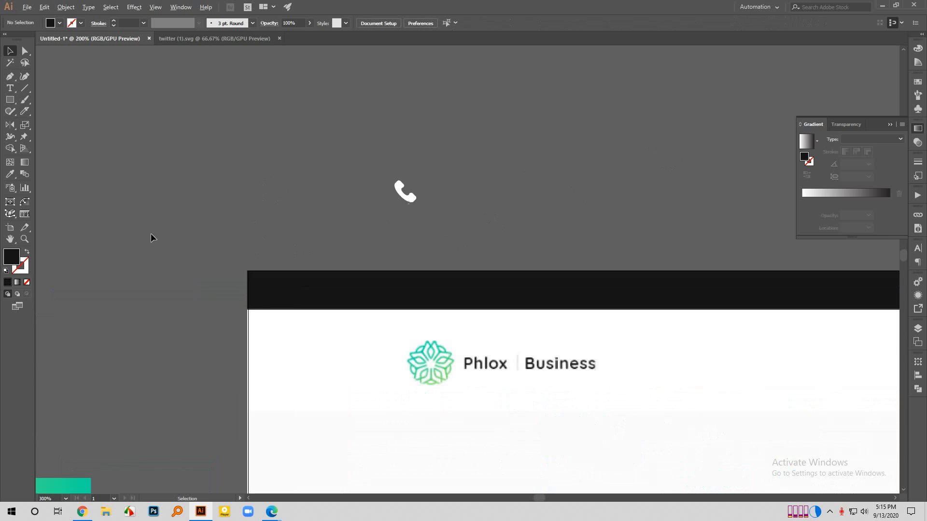
# Centre the social icon group vertically on the black header bar, using the bar as the alignment key object.
pyautogui.scroll(-6, 150, 233)
pyautogui.scroll(1, 351, 227)
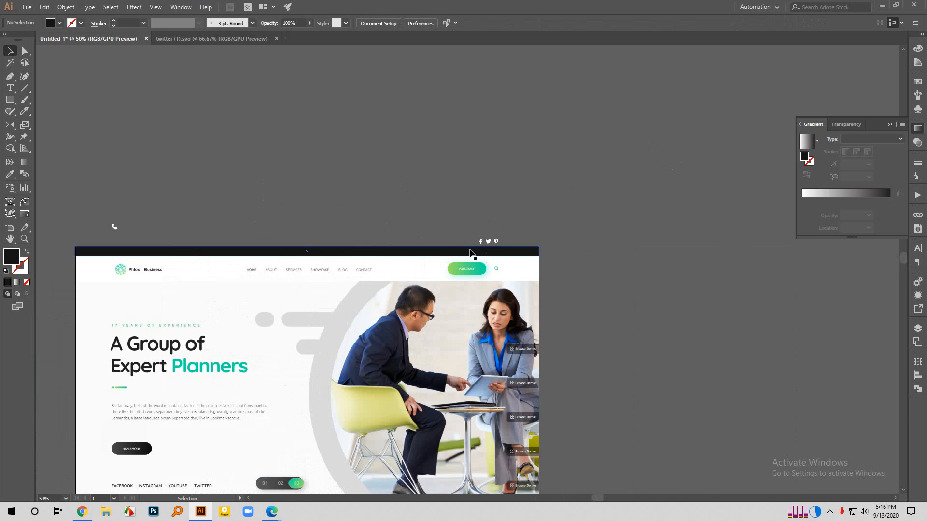
pyautogui.scroll(5, 469, 251)
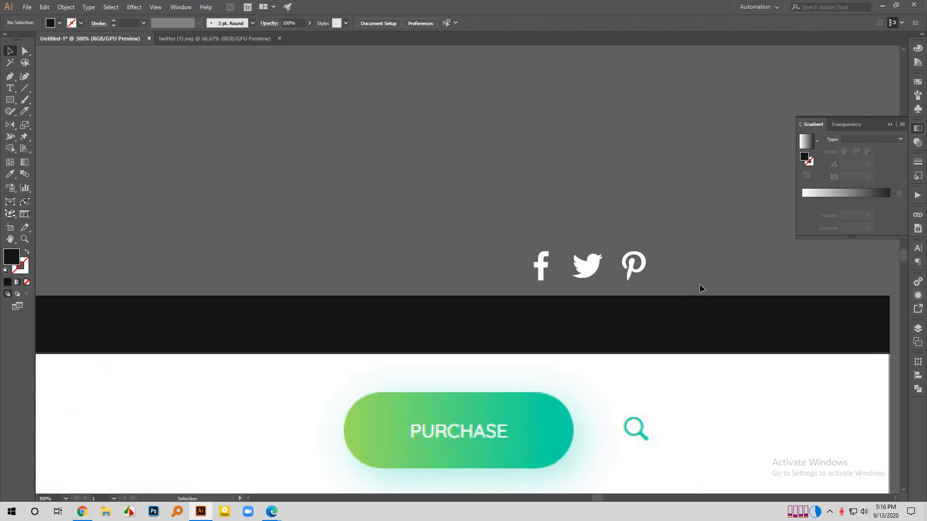
pyautogui.click(676, 325)
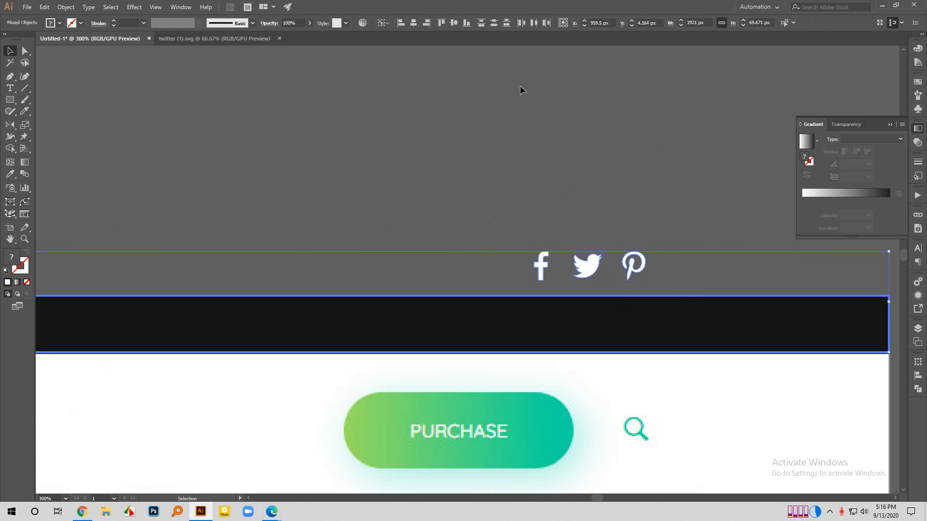
pyautogui.click(455, 24)
pyautogui.click(676, 186)
pyautogui.scroll(-1, 812, 272)
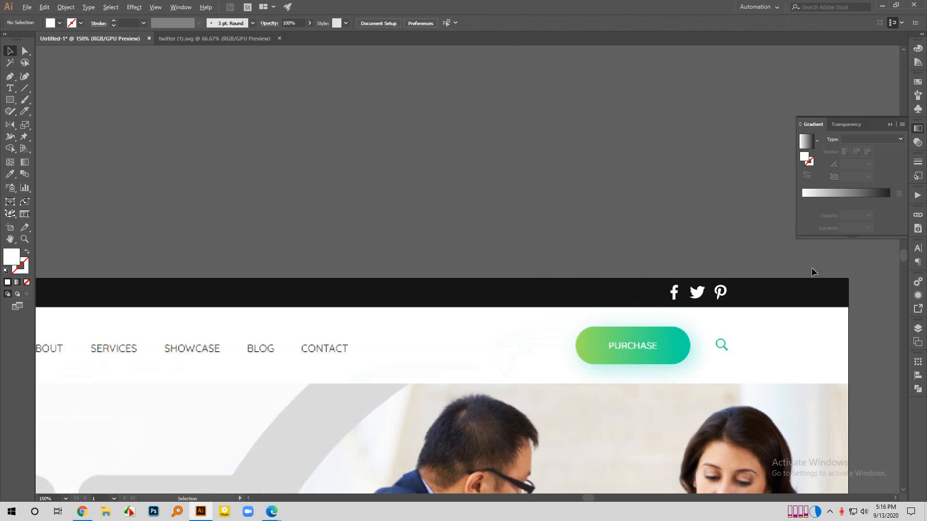
# Centre the phone icon vertically on the black header bar, keeping the bar as the key object.
pyautogui.scroll(-2, 812, 272)
pyautogui.scroll(2, 230, 240)
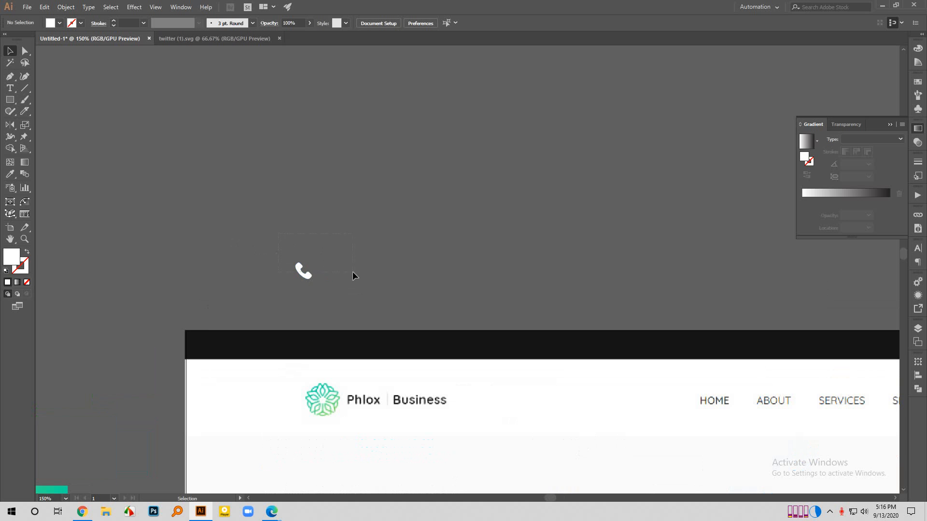
pyautogui.moveTo(371, 292); pyautogui.dragTo(383, 347)
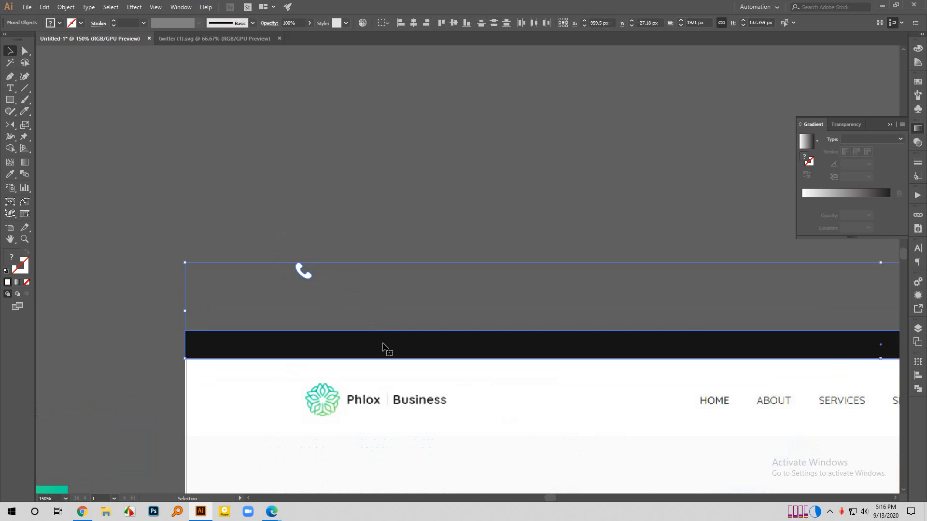
pyautogui.click(383, 345)
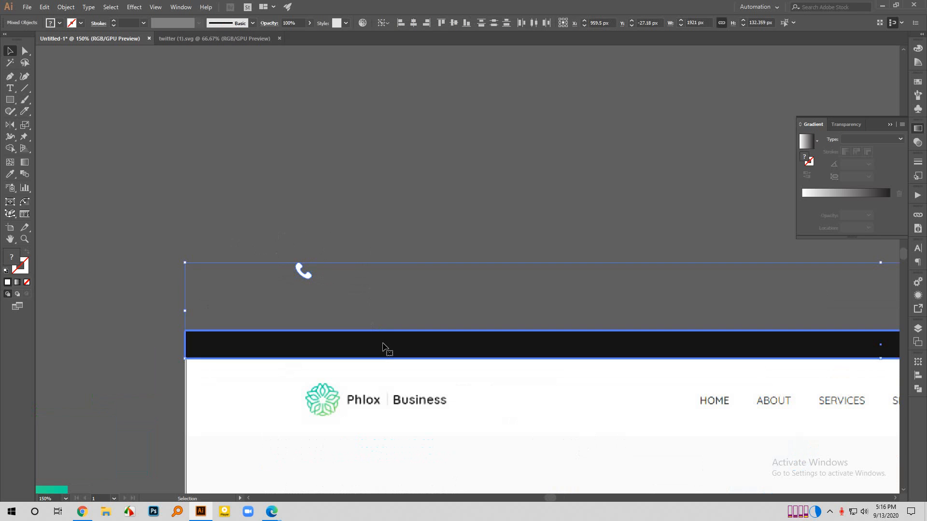
pyautogui.click(456, 23)
pyautogui.click(477, 169)
# Review the recreated header bar and examine the logo and navigation row below it.
pyautogui.scroll(-2, 400, 201)
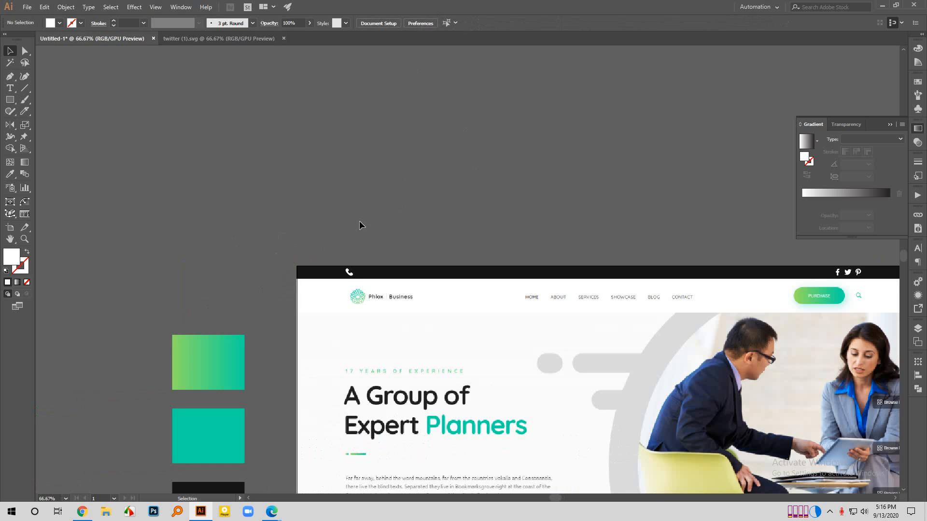
pyautogui.scroll(-1, 359, 221)
pyautogui.hscroll(4, 347, 215)
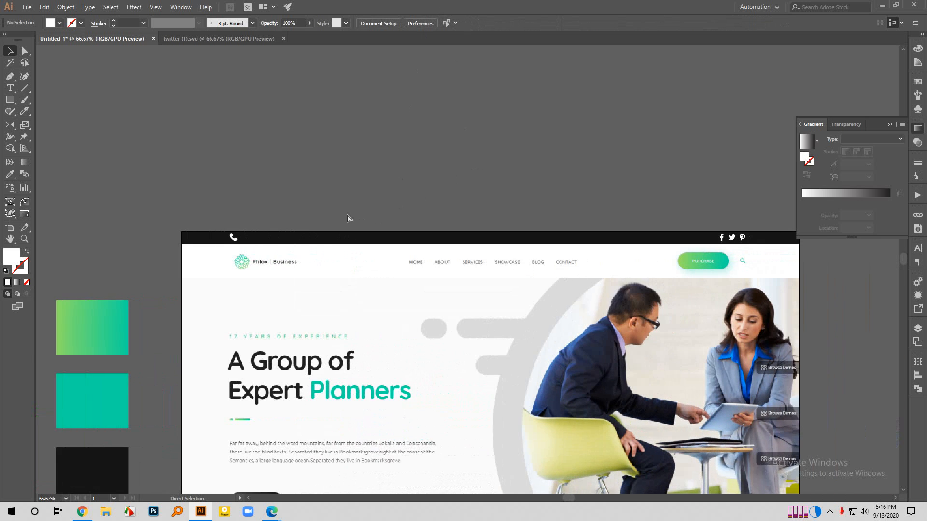
pyautogui.hscroll(2, 343, 209)
pyautogui.scroll(-1, 379, 201)
pyautogui.scroll(-1, 534, 187)
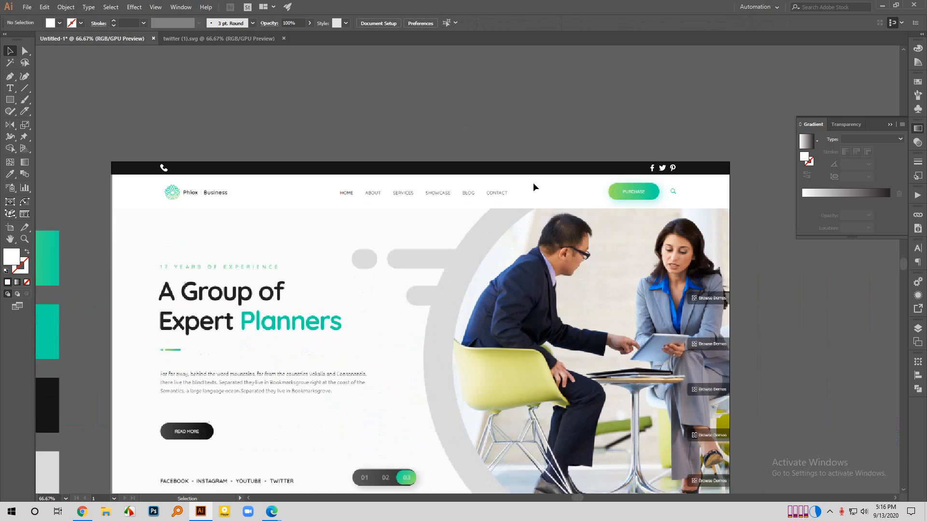
pyautogui.scroll(-1, 535, 187)
pyautogui.scroll(3, 164, 187)
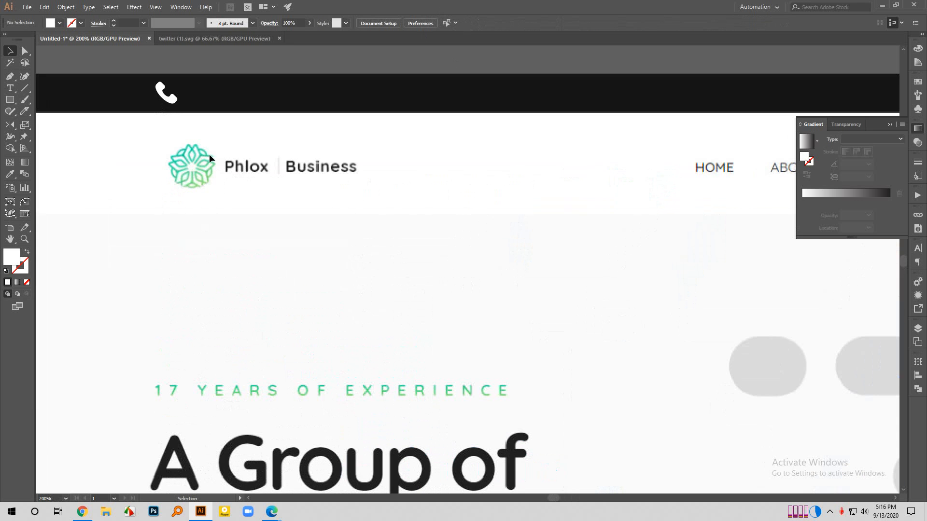
pyautogui.scroll(-3, 212, 165)
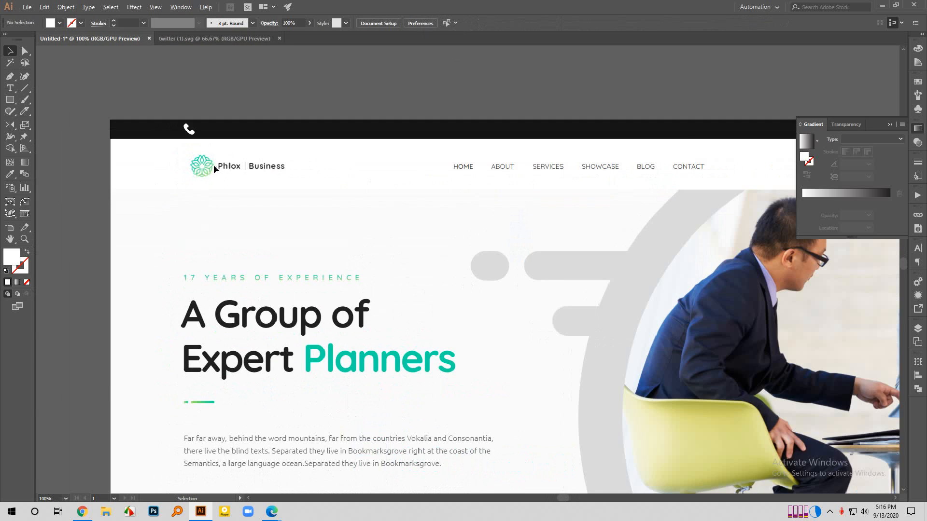
pyautogui.scroll(1, 381, 154)
pyautogui.scroll(-1, 376, 163)
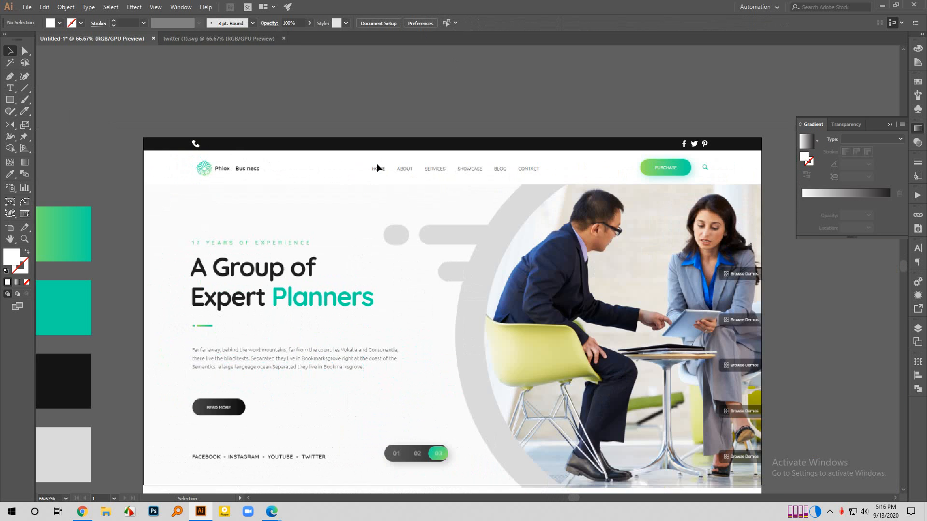
# Draw a 1920 × 939 px rectangle over the hero section and swap its fill and stroke, leaving it without a fill.
pyautogui.click(10, 100)
pyautogui.scroll(-3, 244, 229)
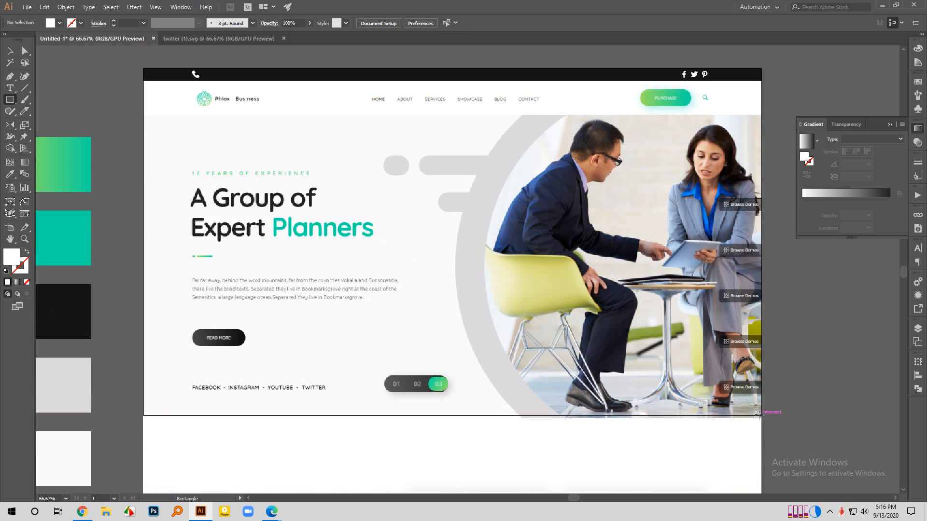
pyautogui.moveTo(760, 414); pyautogui.dragTo(144, 114)
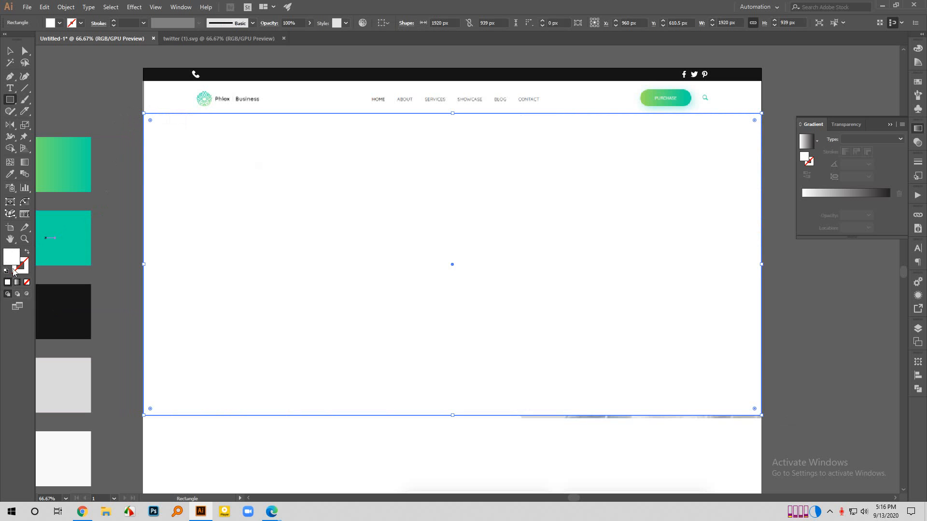
pyautogui.click(27, 252)
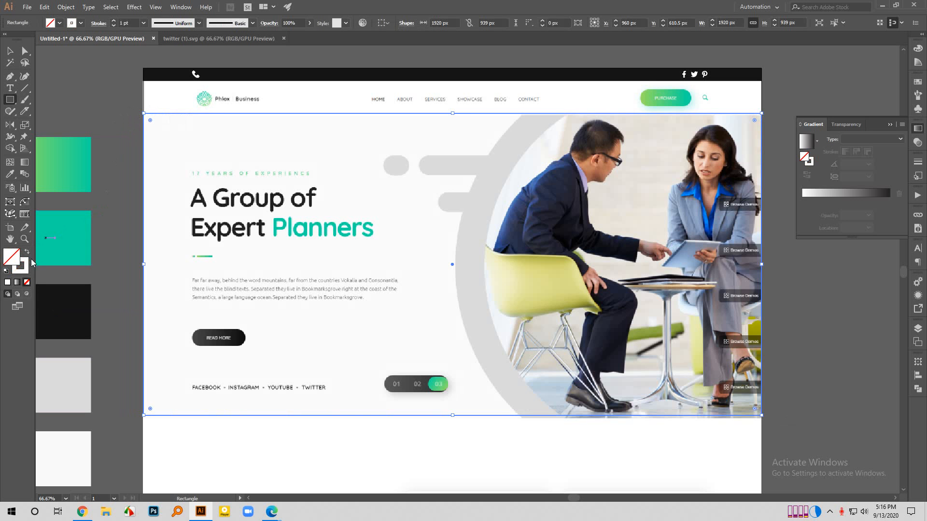
# Give the hero section's outline rectangle a yellow ddc622 stroke with a weight of 8 pt.
pyautogui.doubleClick(24, 267)
pyautogui.click(485, 170)
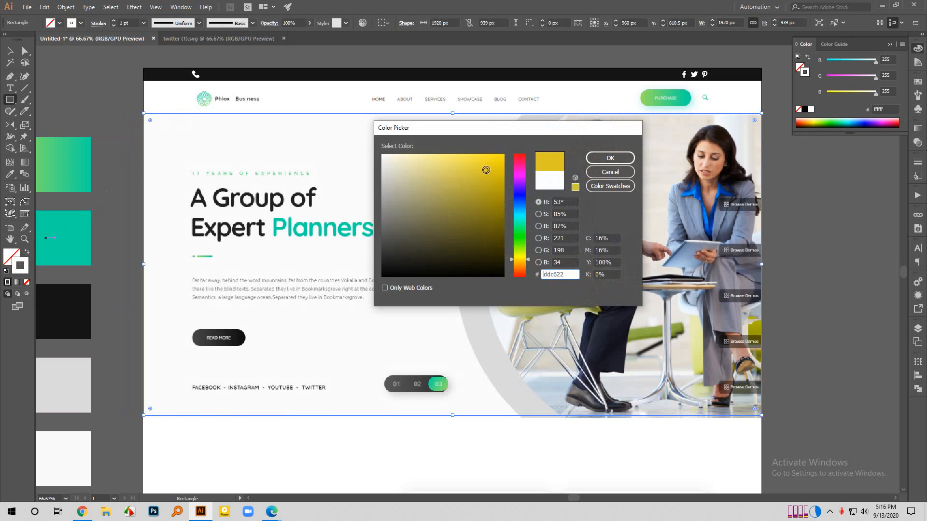
pyautogui.click(610, 158)
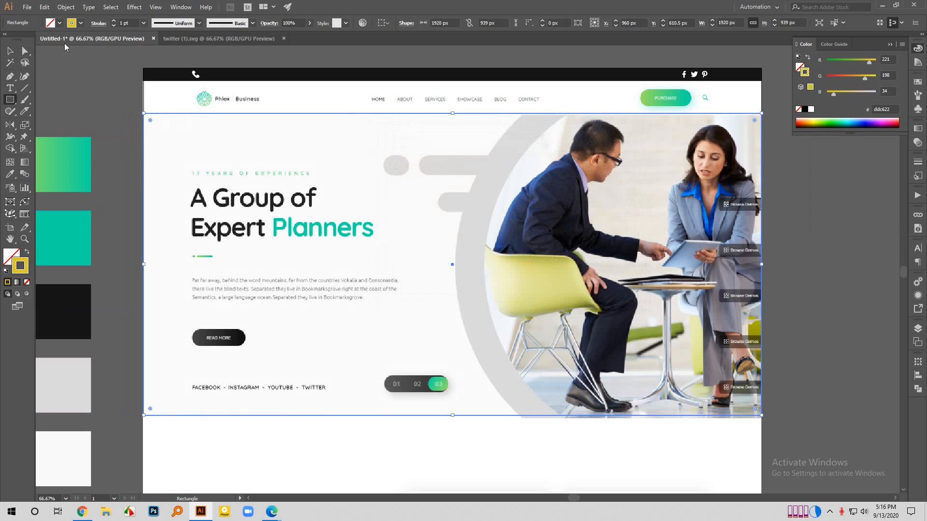
pyautogui.scroll(5, 136, 22)
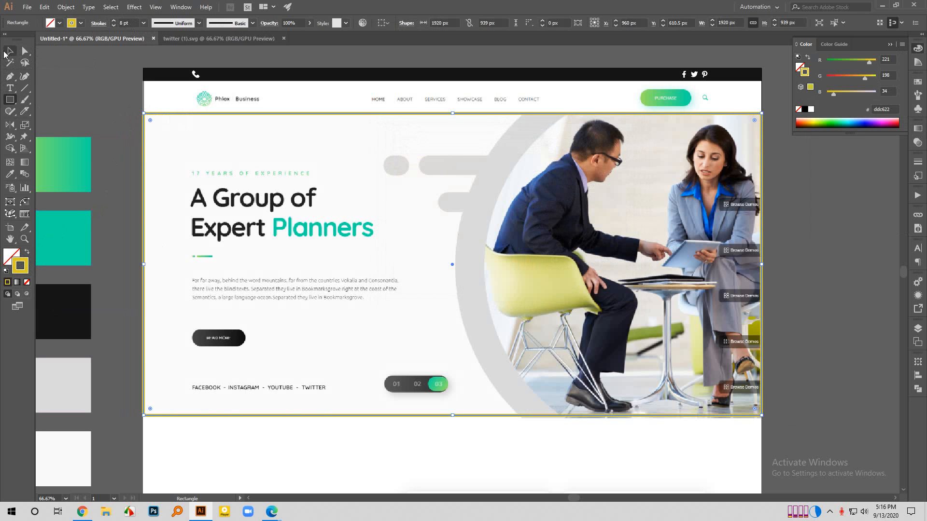
pyautogui.click(14, 54)
pyautogui.click(49, 84)
# Draw a 12 × 12 px circle with the Ellipse tool over the lens of the search icon beside the PURCHASE button.
pyautogui.scroll(1, 537, 173)
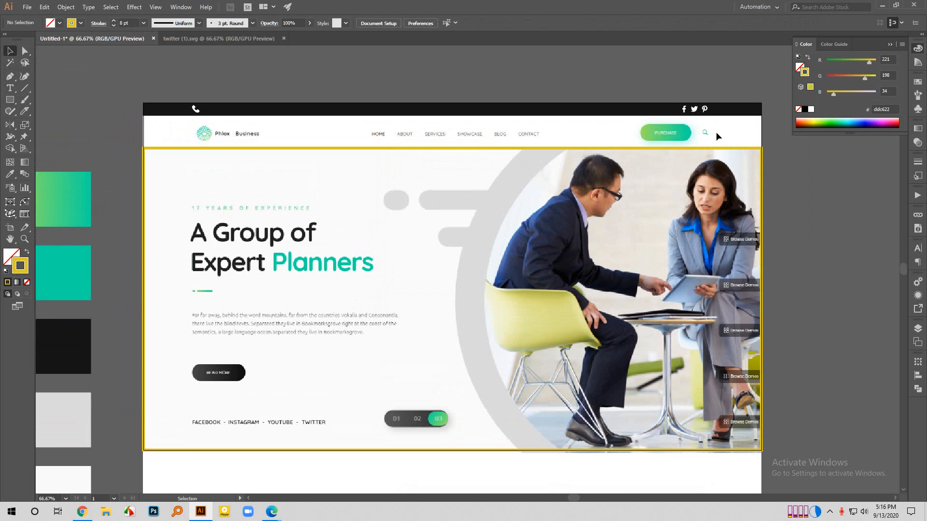
pyautogui.scroll(3, 698, 120)
pyautogui.scroll(2, 728, 131)
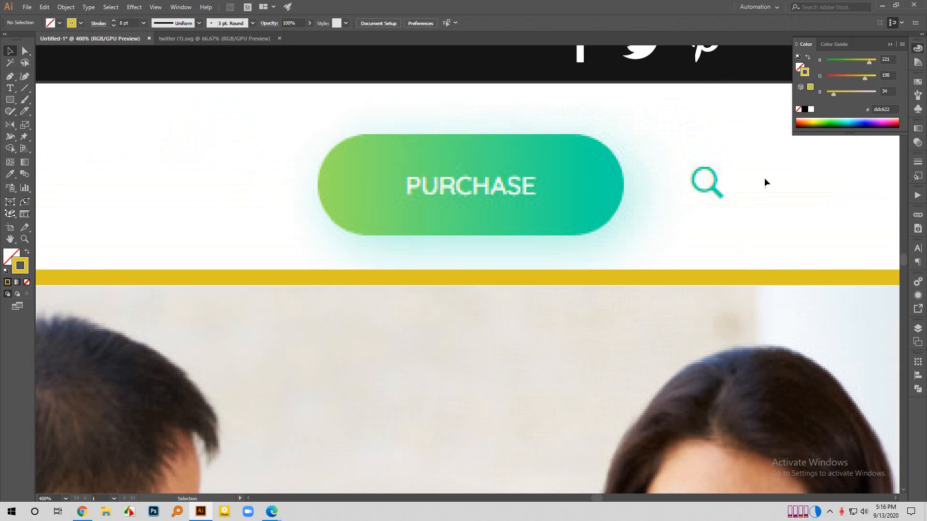
pyautogui.moveTo(272, 511)
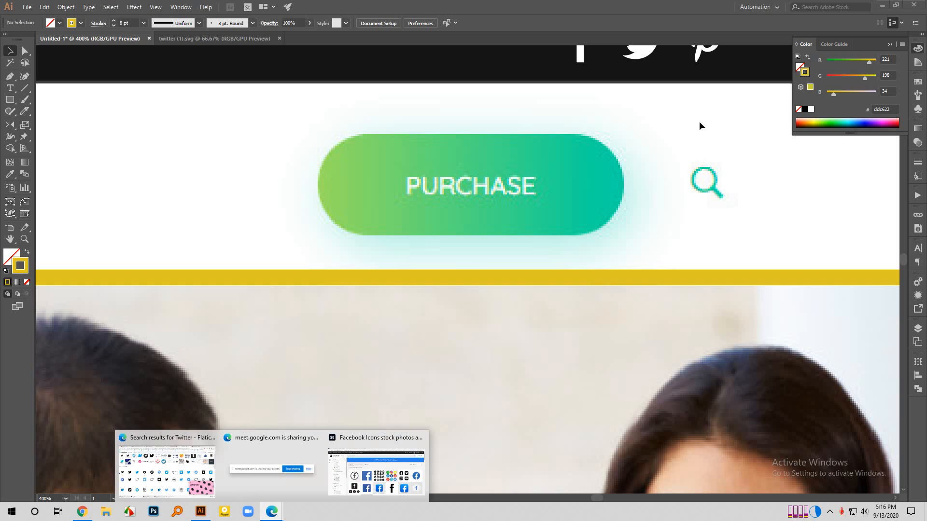
pyautogui.scroll(3, 829, 152)
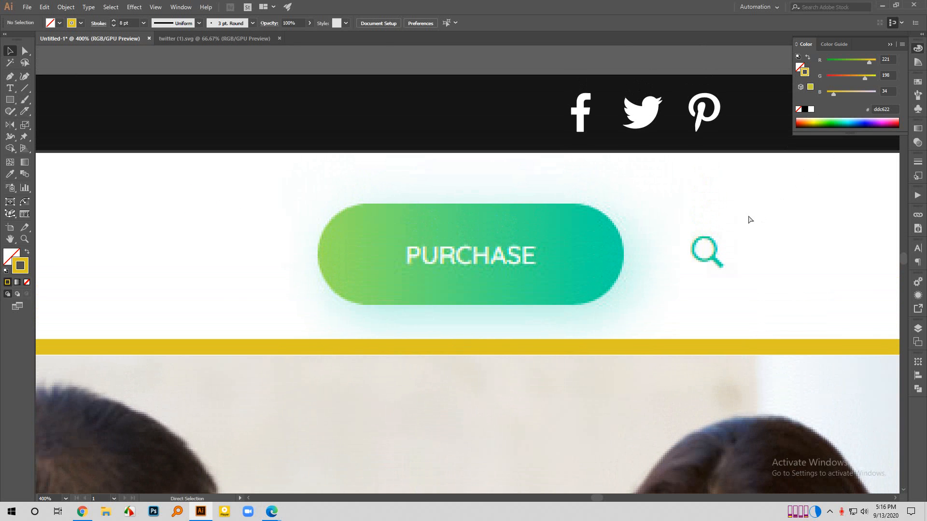
pyautogui.hscroll(3, 728, 244)
pyautogui.scroll(1, 728, 224)
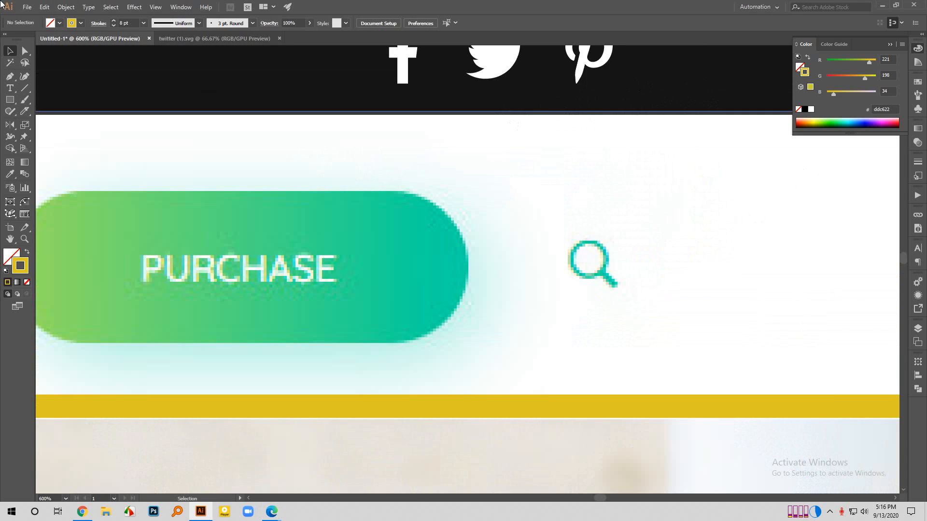
pyautogui.click(10, 100)
pyautogui.click(76, 124)
pyautogui.scroll(2, 565, 259)
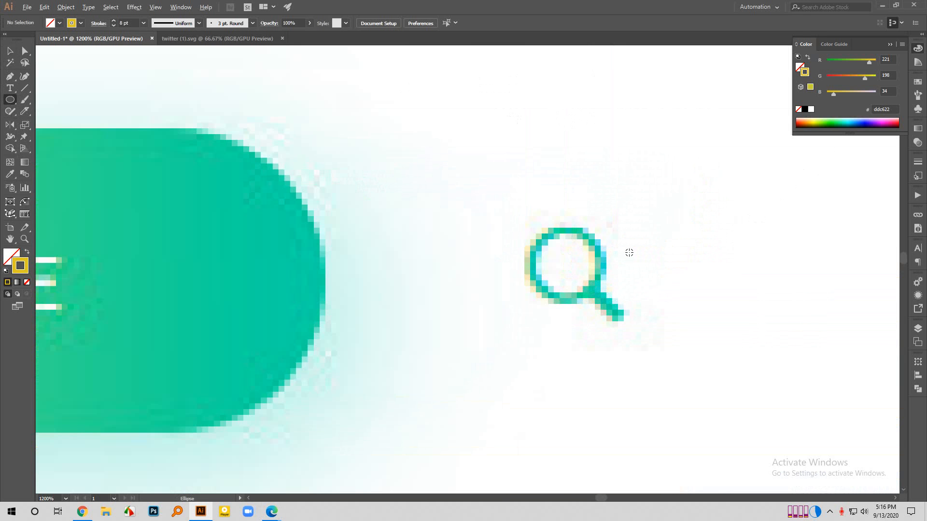
pyautogui.moveTo(566, 264); pyautogui.dragTo(591, 300)
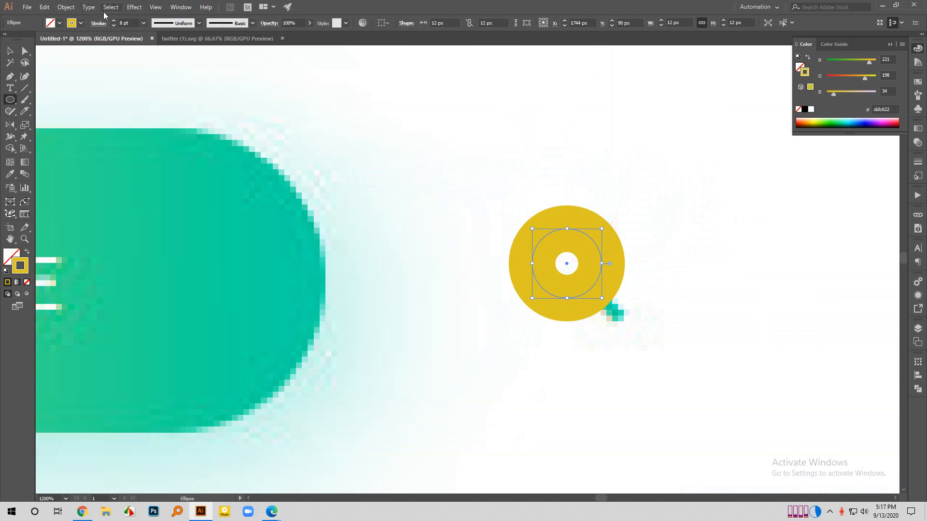
# Set the stroke weight of the search icon's lens circle to 1.5 pt.
pyautogui.scroll(-7, 126, 23)
pyautogui.scroll(1, 125, 24)
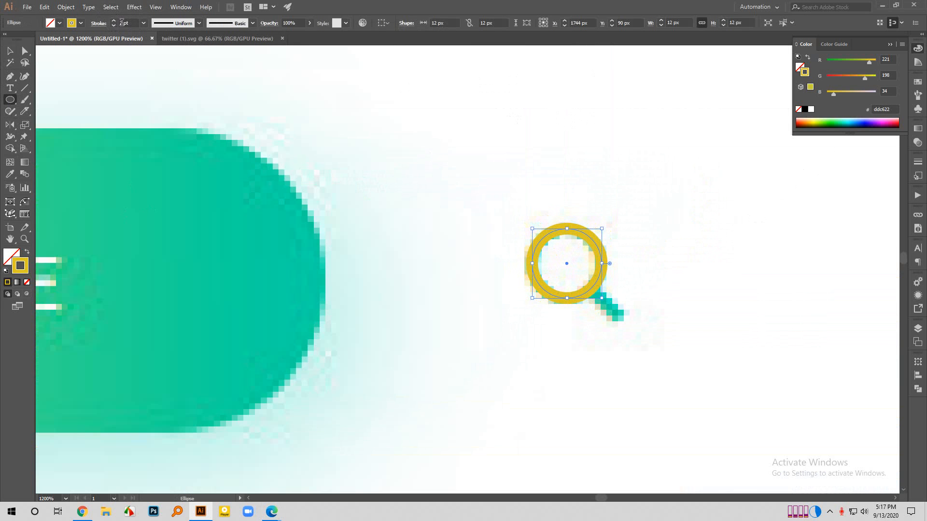
pyautogui.doubleClick(121, 22)
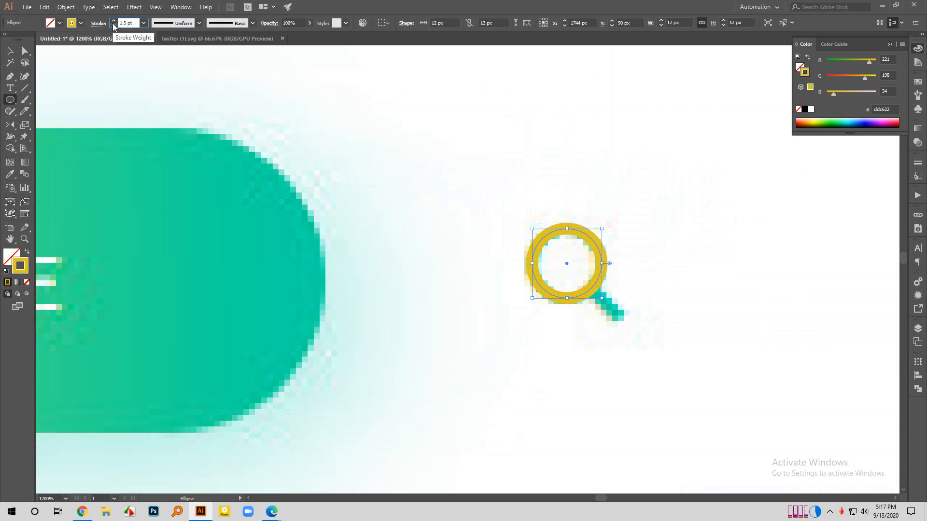
pyautogui.press('Return')
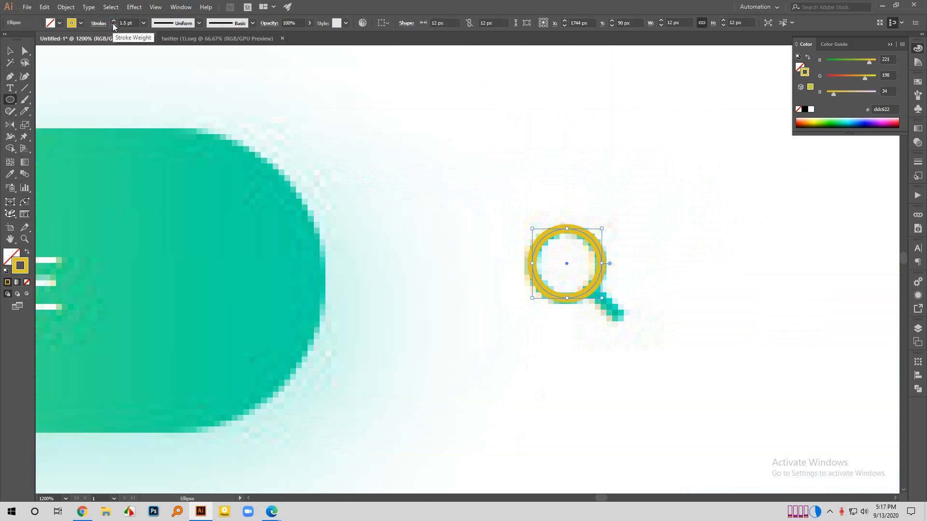
# Draw the search icon's diagonal handle from its outer end up to the lens circle with the Pen tool.
pyautogui.click(10, 78)
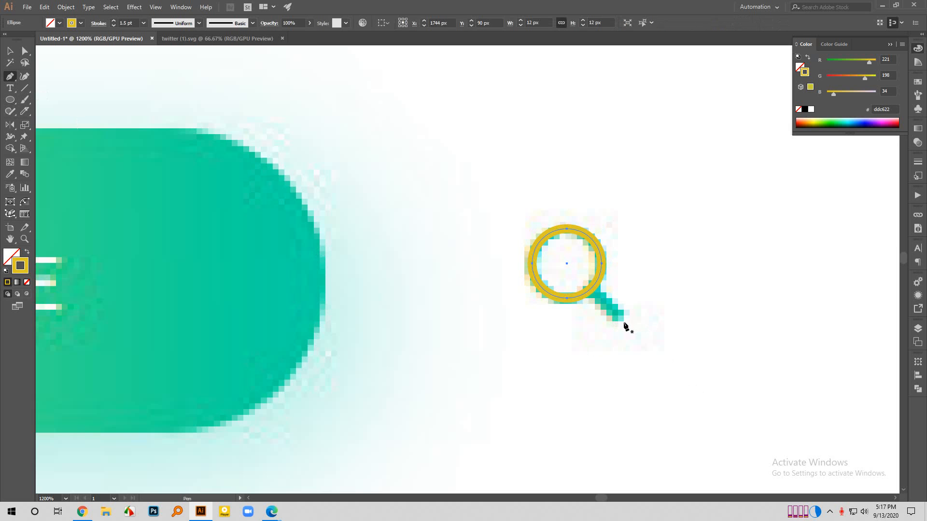
pyautogui.click(625, 322)
pyautogui.click(589, 288)
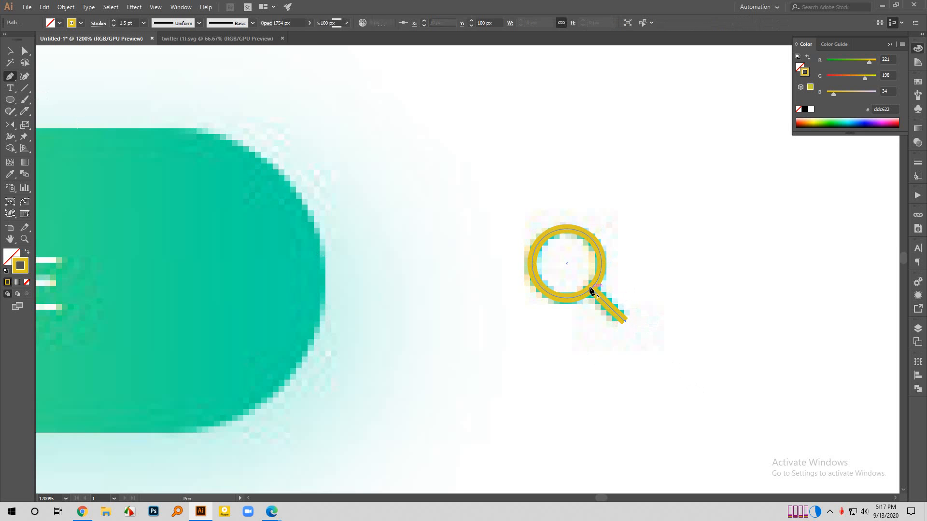
pyautogui.click(10, 50)
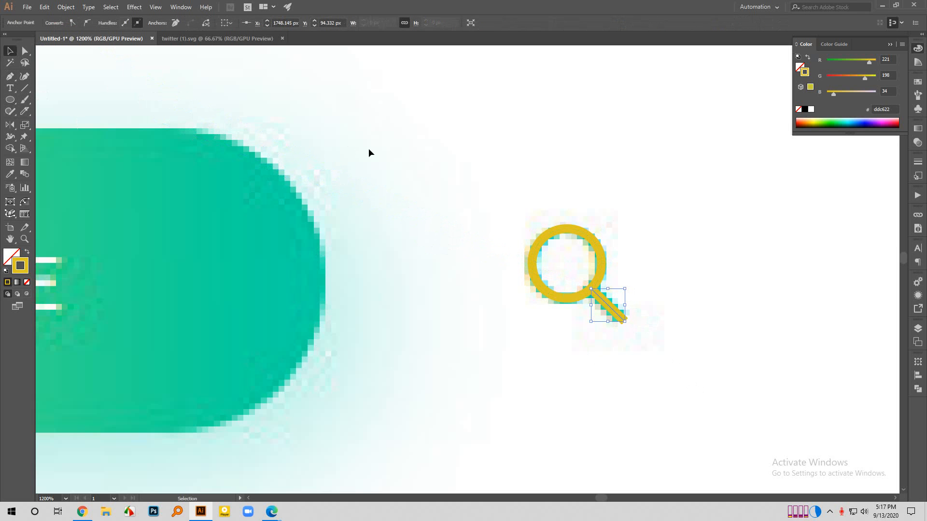
pyautogui.click(369, 148)
# Give the search icon's lens circle and handle a round stroke cap.
pyautogui.click(604, 307)
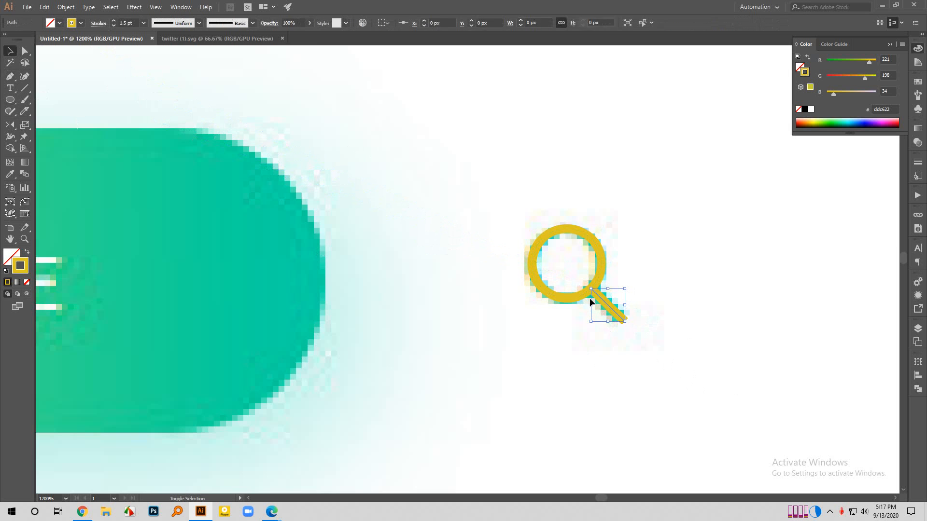
pyautogui.keyDown('shift'); pyautogui.click(583, 295); pyautogui.keyUp('shift')
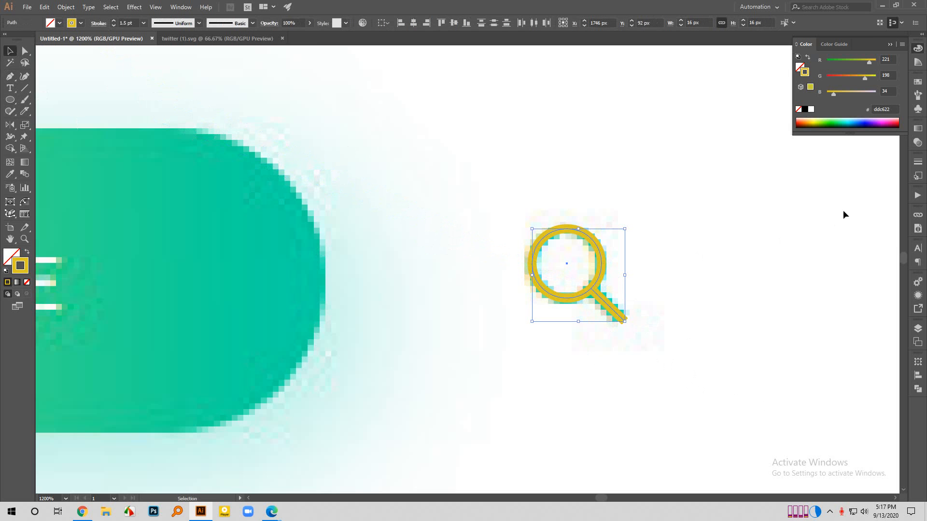
pyautogui.click(916, 163)
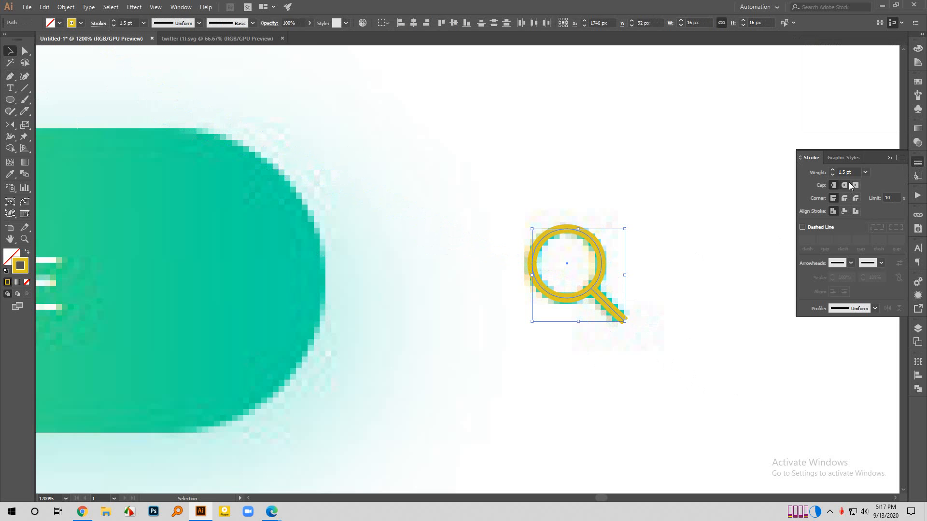
pyautogui.click(716, 321)
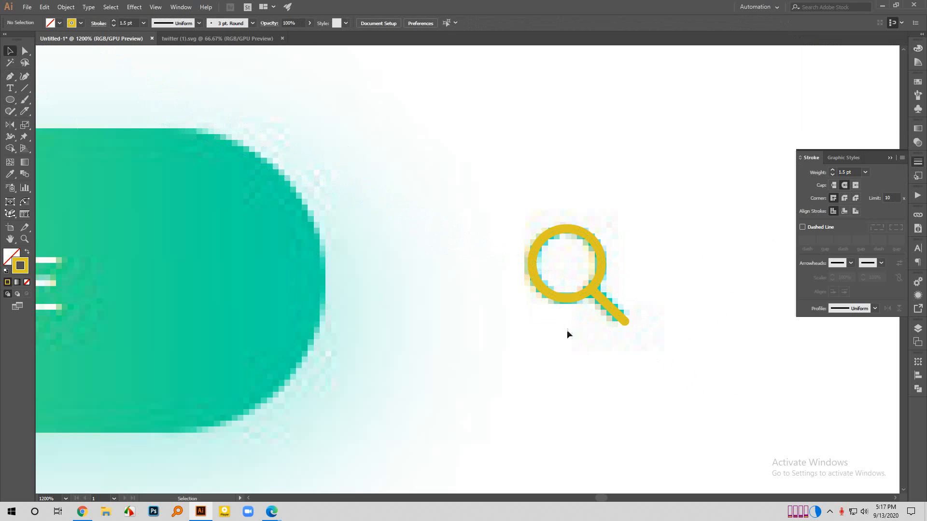
# Group the search icon's lens circle and handle.
pyautogui.click(599, 279)
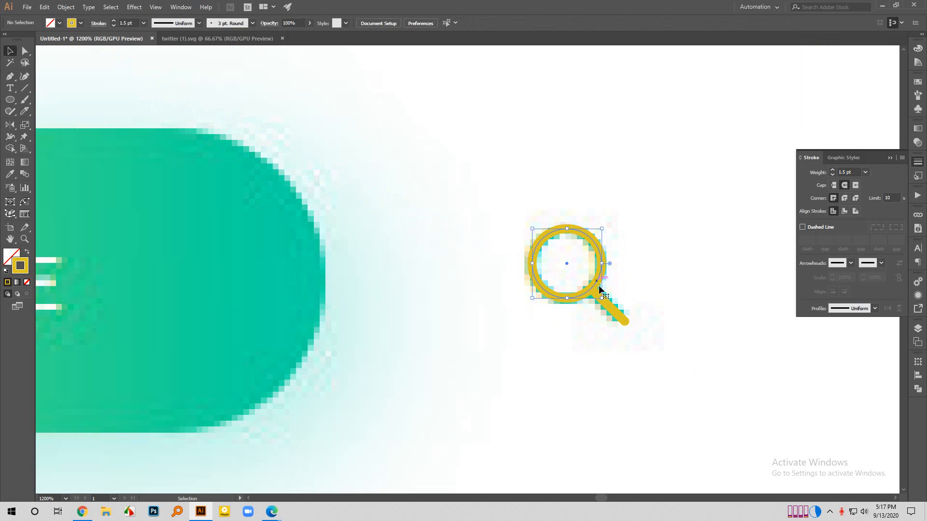
pyautogui.keyDown('shift'); pyautogui.click(612, 307); pyautogui.keyUp('shift')
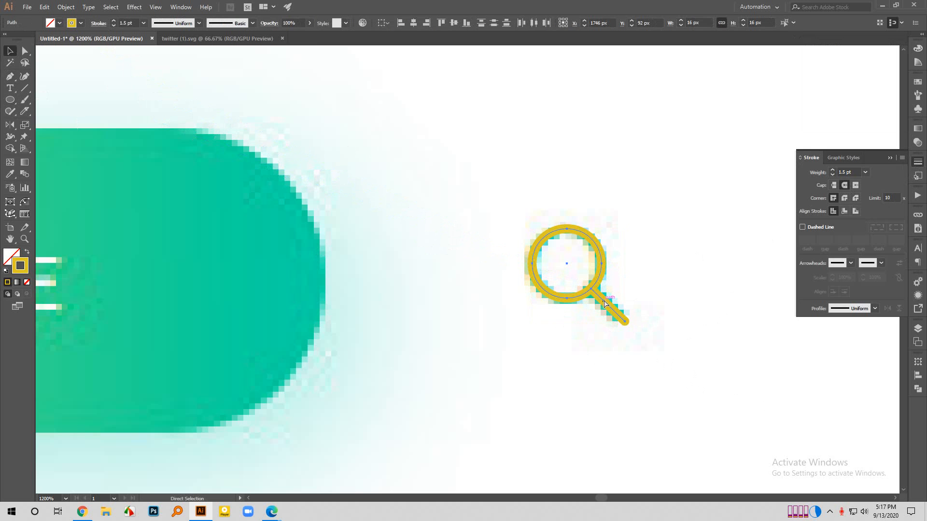
pyautogui.hotkey('ctrl', 'g')
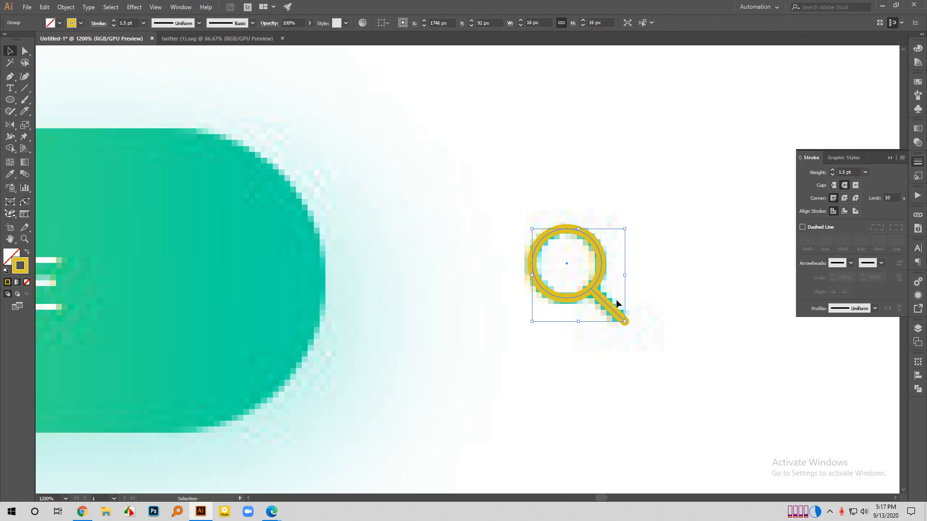
pyautogui.click(633, 259)
# Recolour the search icon group's stroke with the teal sampled from the solid teal swatch beside the artboard.
pyautogui.scroll(-3, 704, 351)
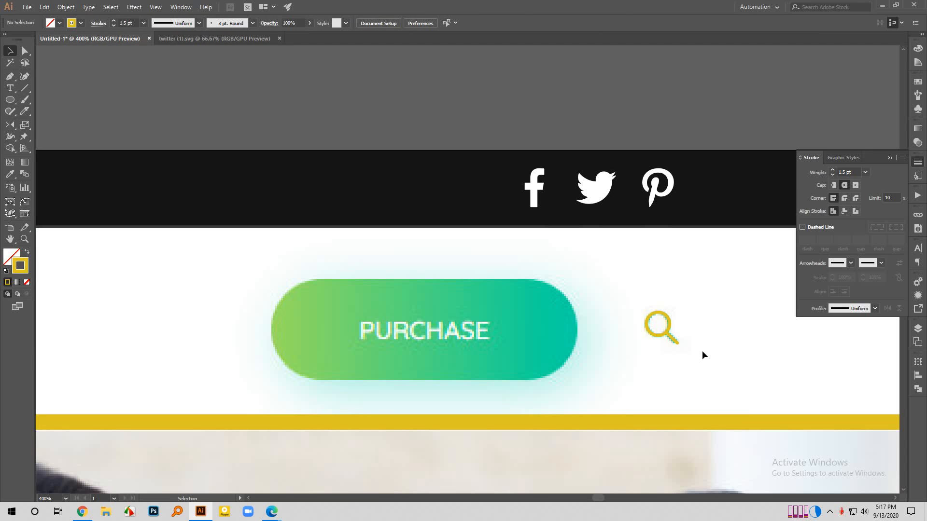
pyautogui.scroll(-1, 702, 350)
pyautogui.scroll(-5, 775, 326)
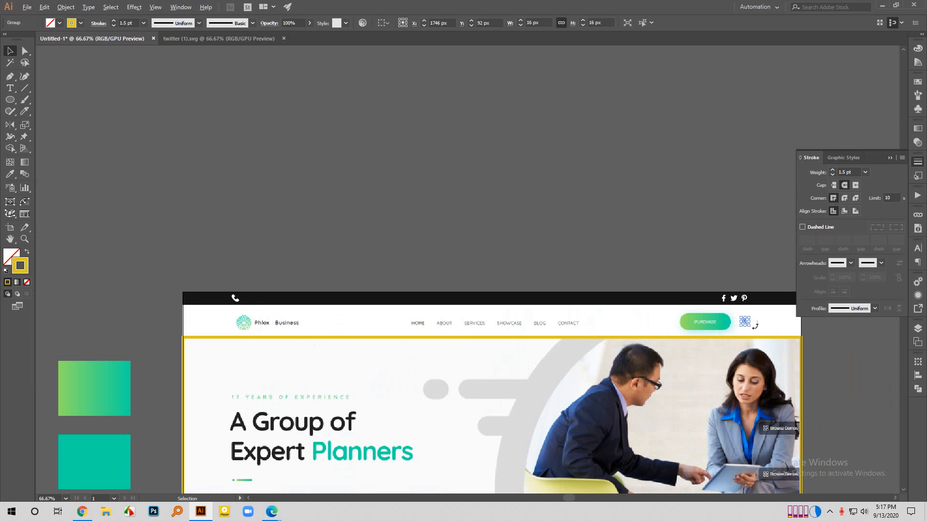
pyautogui.click(749, 322)
pyautogui.scroll(5, 749, 321)
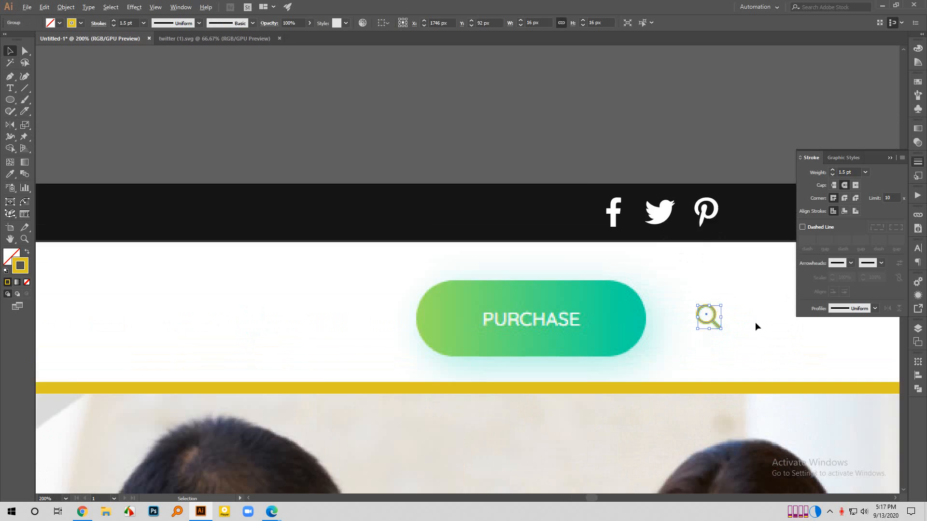
pyautogui.scroll(-3, 688, 306)
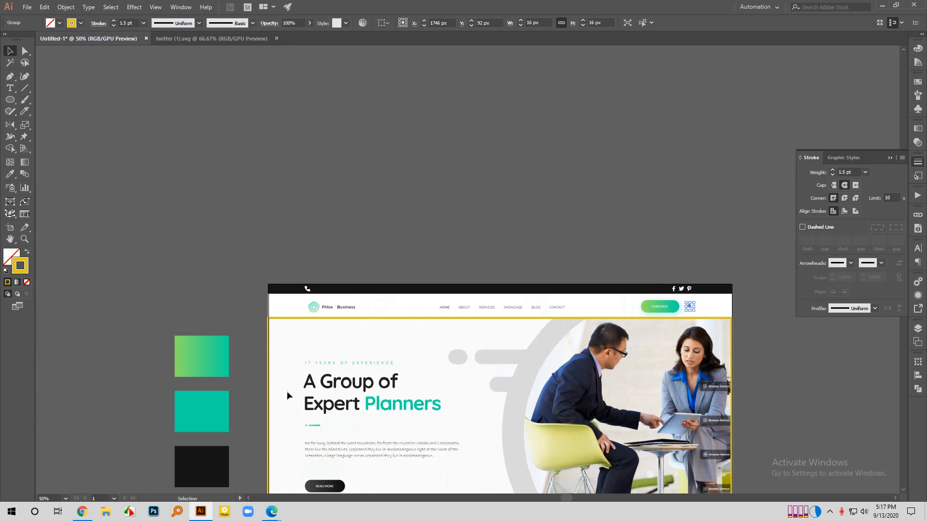
pyautogui.scroll(-3, 174, 367)
pyautogui.scroll(3, 188, 352)
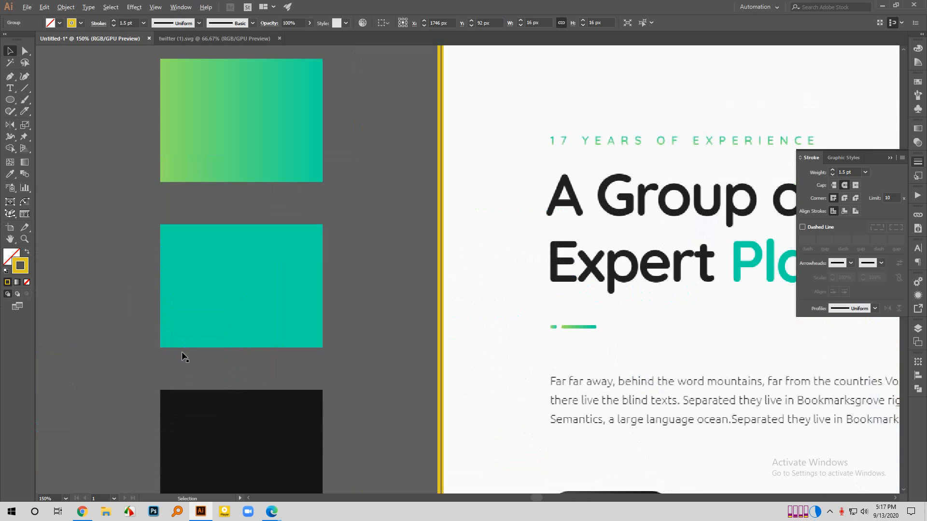
pyautogui.press('i')
pyautogui.click(207, 272)
pyautogui.scroll(-3, 207, 267)
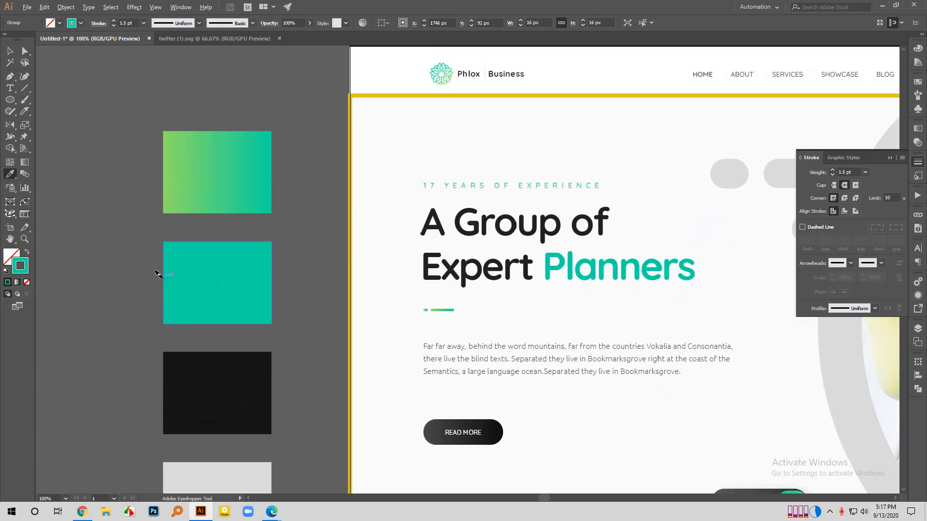
pyautogui.scroll(6, 651, 188)
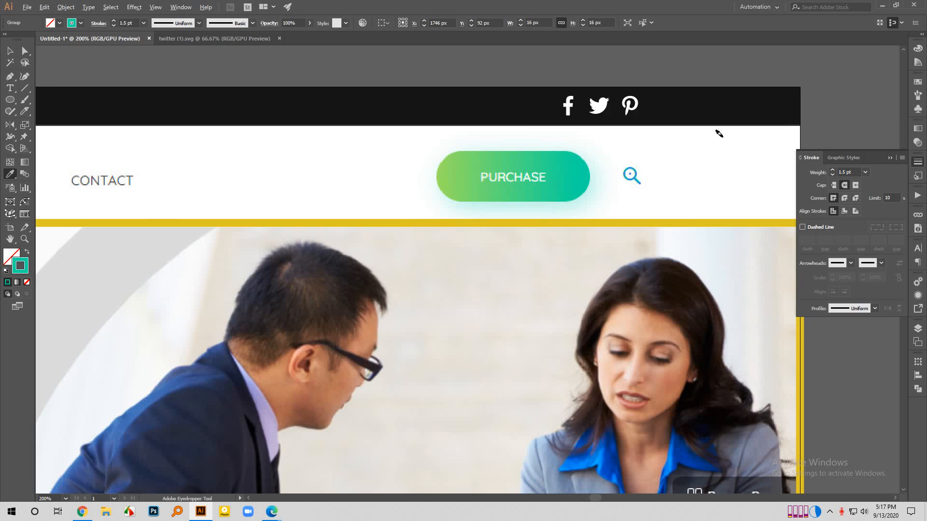
pyautogui.press('v')
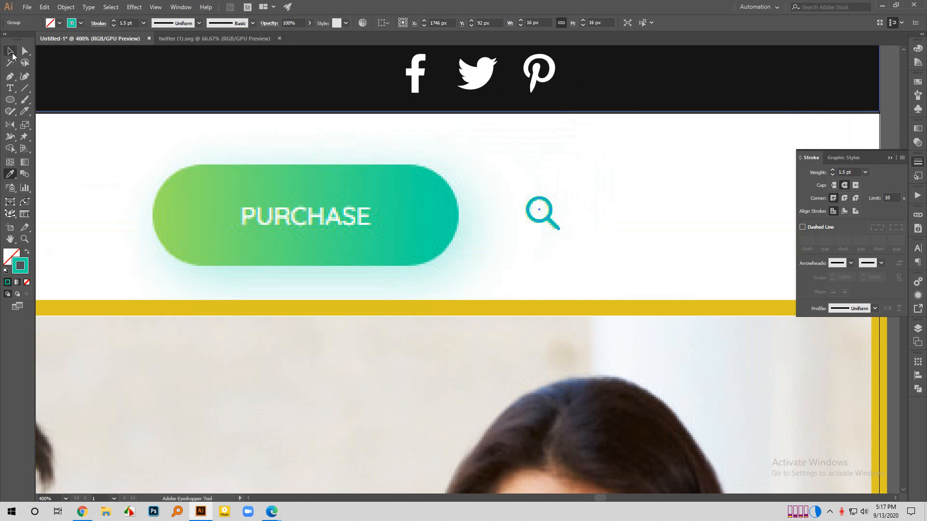
pyautogui.click(566, 284)
# Draw a rectangle about 160 × 50 px over the PURCHASE button.
pyautogui.hscroll(-4, 338, 258)
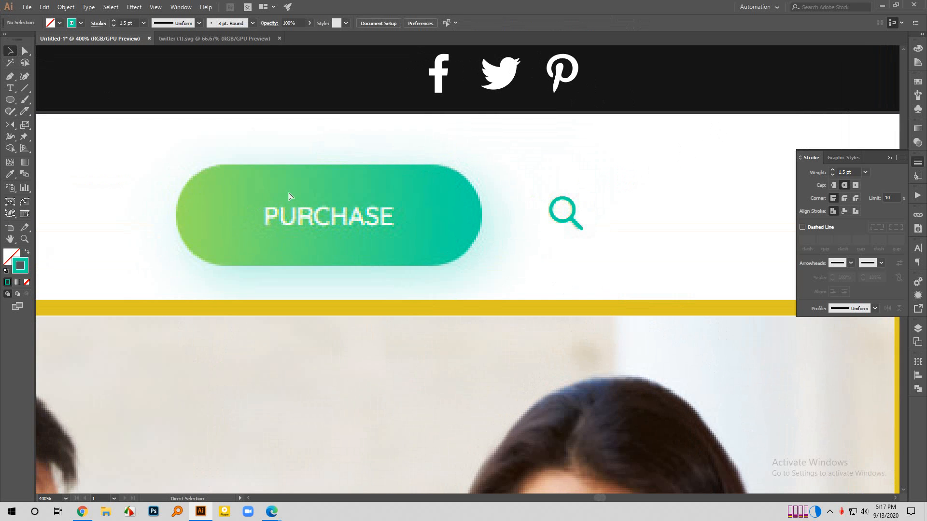
pyautogui.moveTo(9, 100); pyautogui.dragTo(50, 98)
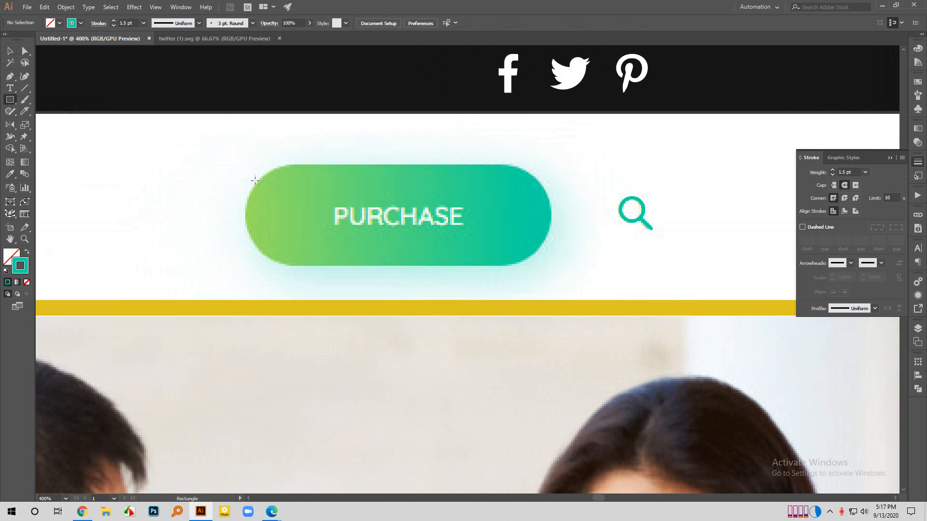
pyautogui.moveTo(248, 170)
pyautogui.mouseDown()
pyautogui.moveTo(295, 196)
pyautogui.moveTo(534, 244)
pyautogui.moveTo(555, 265)
pyautogui.mouseUp()
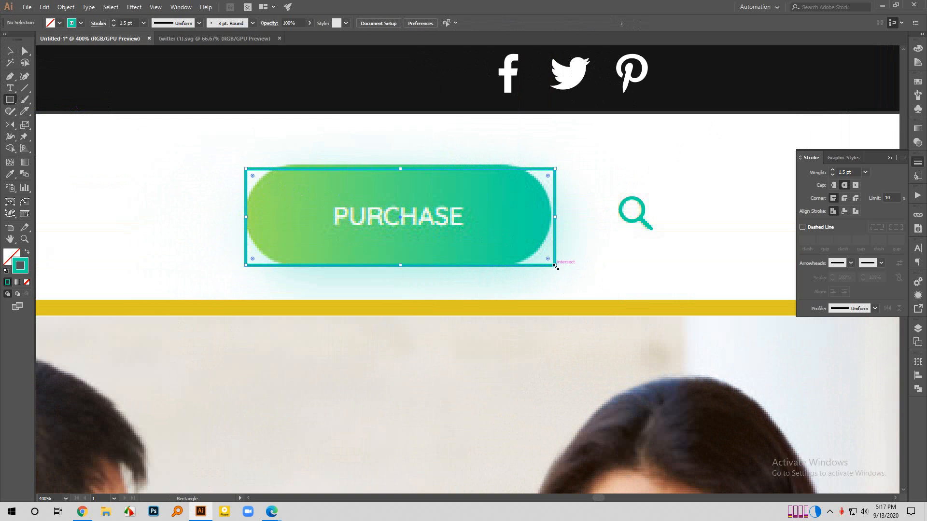
pyautogui.scroll(2, 388, 168)
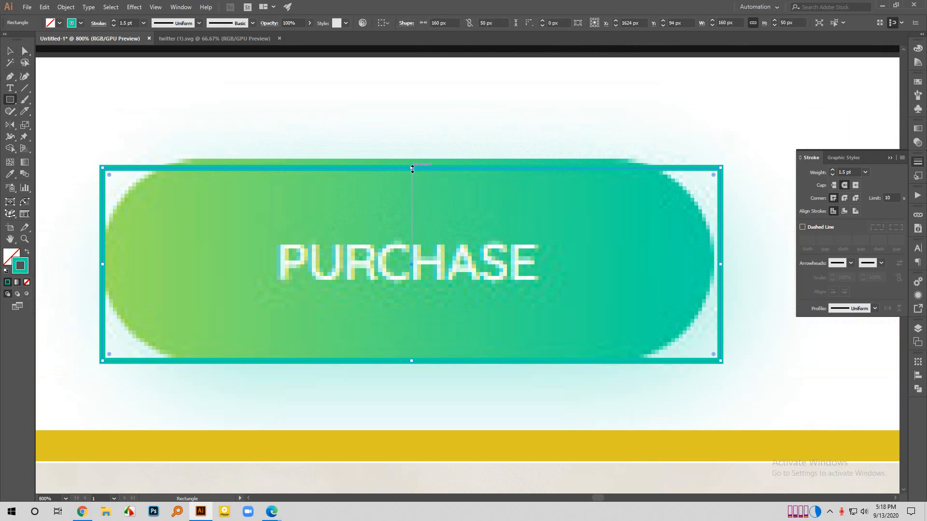
# Resize the rectangle to 158 × 52 px so that its upper and right edges fit the PURCHASE button.
pyautogui.moveTo(412, 169); pyautogui.dragTo(414, 159)
pyautogui.scroll(-1, 594, 273)
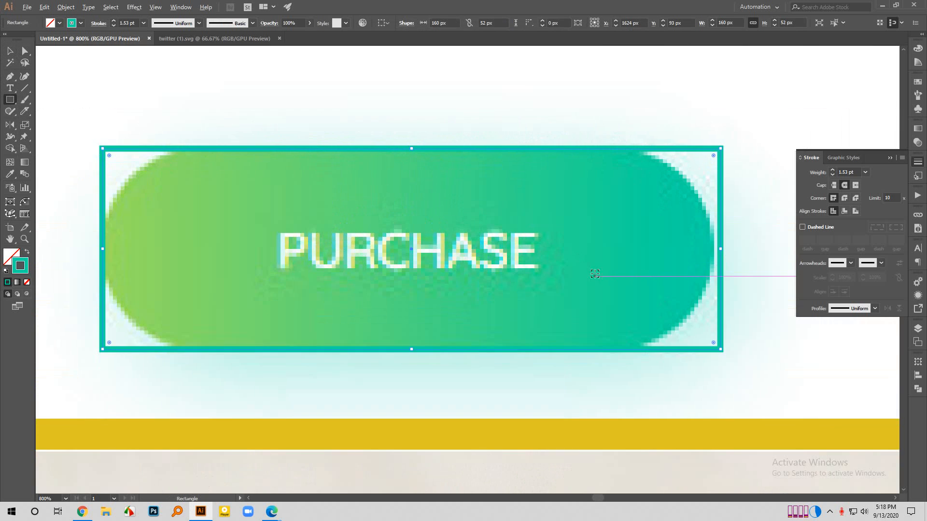
pyautogui.scroll(-1, 595, 274)
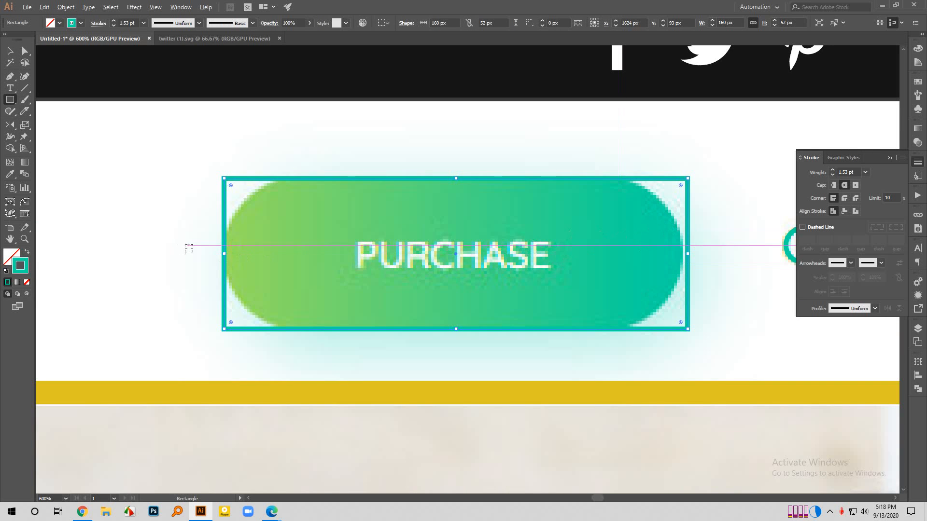
pyautogui.scroll(3, 189, 248)
pyautogui.scroll(-4, 290, 256)
pyautogui.scroll(2, 458, 256)
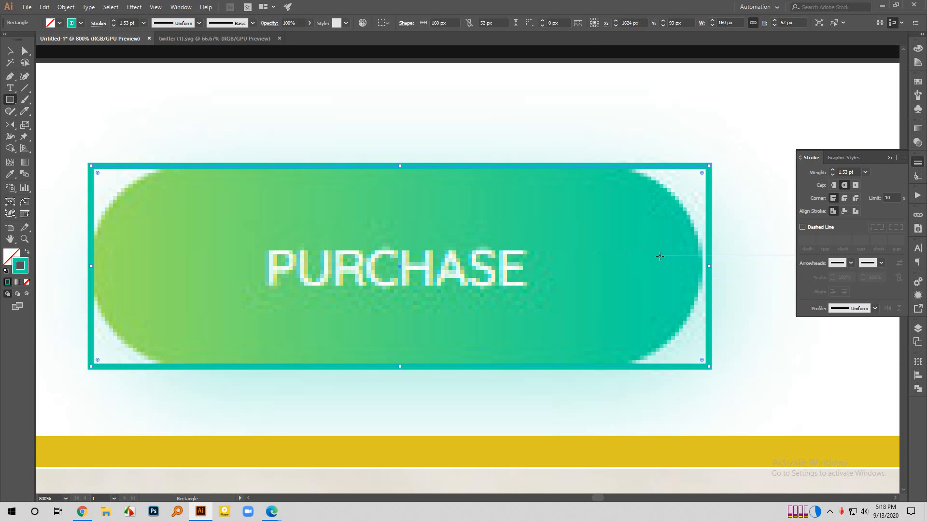
pyautogui.moveTo(710, 271); pyautogui.dragTo(703, 267)
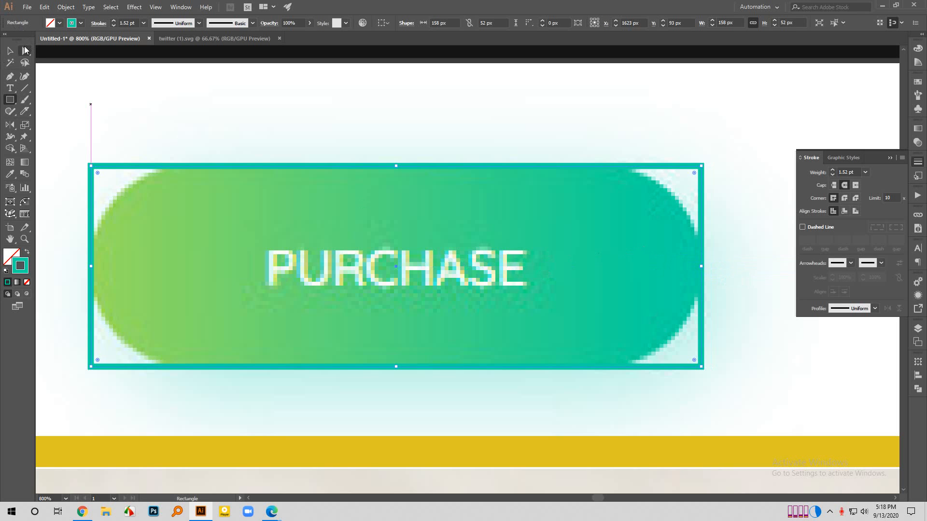
# Round all corners of the button rectangle to 26 px so it forms a pill shape.
pyautogui.click(24, 51)
pyautogui.moveTo(99, 176); pyautogui.dragTo(312, 225)
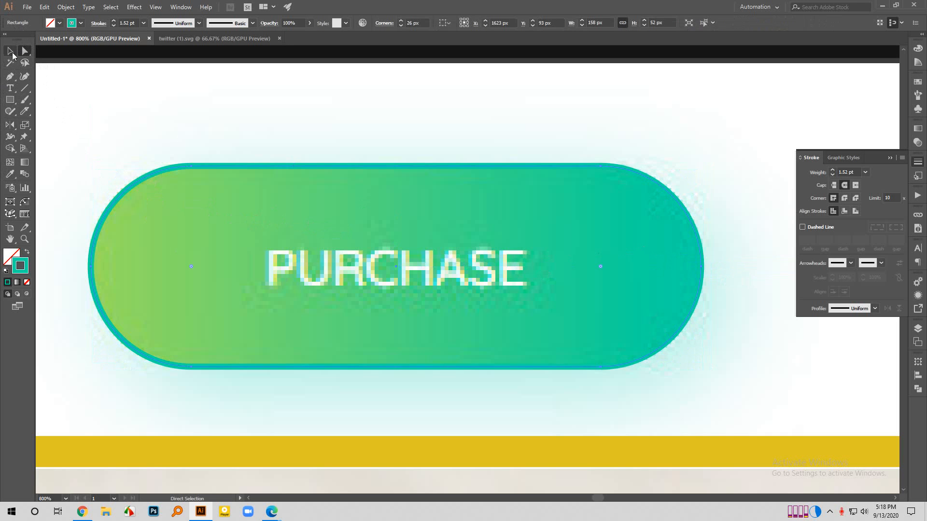
pyautogui.click(11, 51)
# Apply a linear black-and-white gradient to the button shape's stroke and swap it to the fill, leaving no stroke.
pyautogui.scroll(-3, 537, 274)
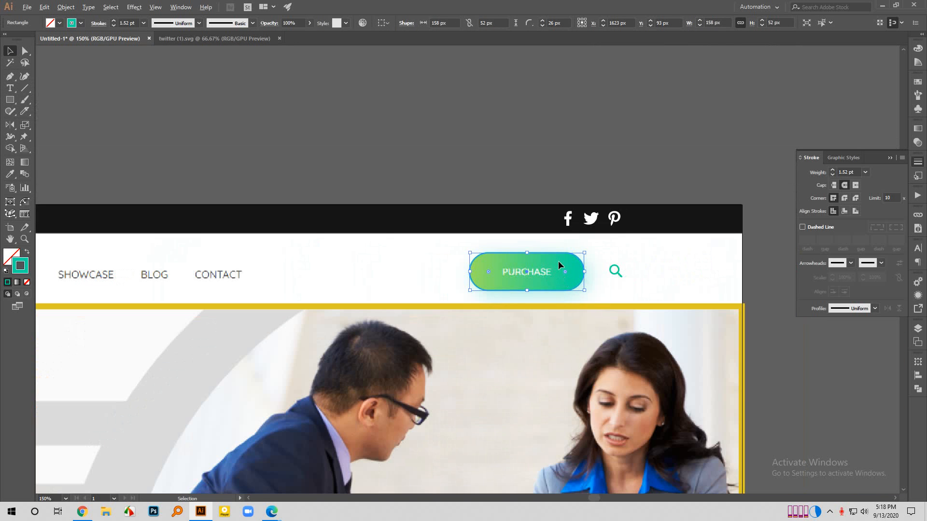
pyautogui.click(915, 129)
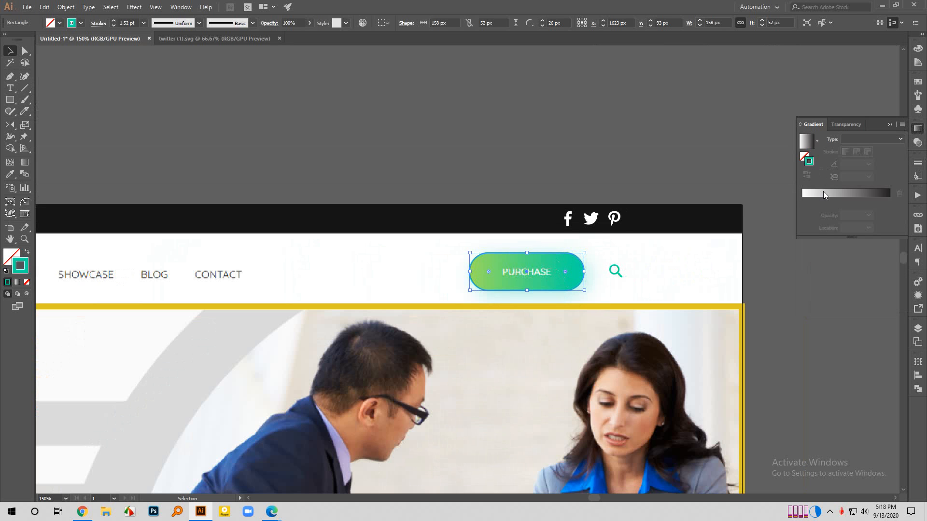
pyautogui.click(823, 192)
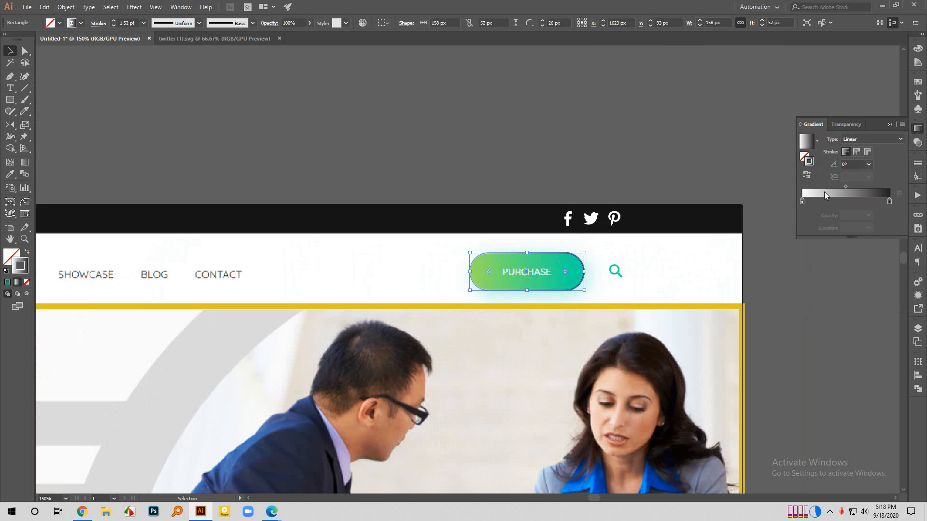
pyautogui.click(28, 254)
pyautogui.click(12, 255)
# Fill the button shape with the green-to-teal gradient sampled from the gradient swatch beside the artboard, and deselect it.
pyautogui.scroll(-1, 664, 130)
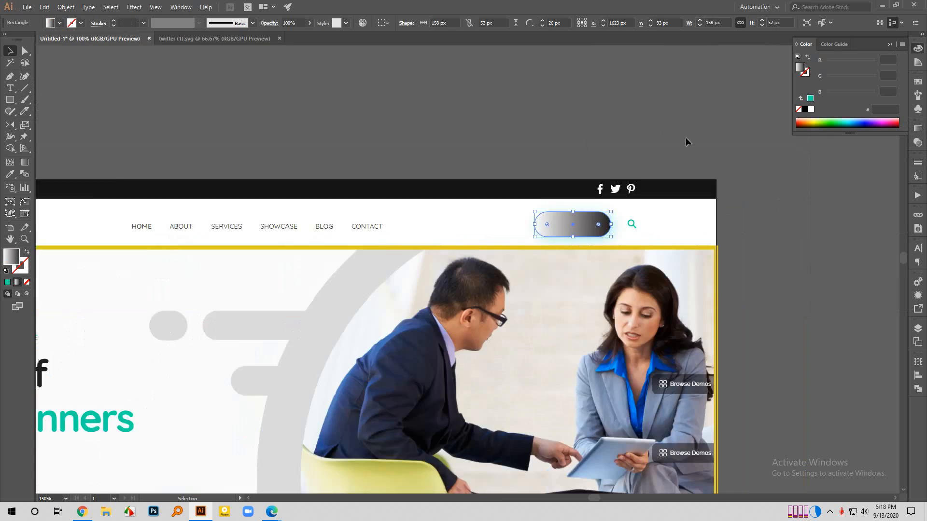
pyautogui.scroll(-4, 687, 141)
pyautogui.scroll(3, 402, 206)
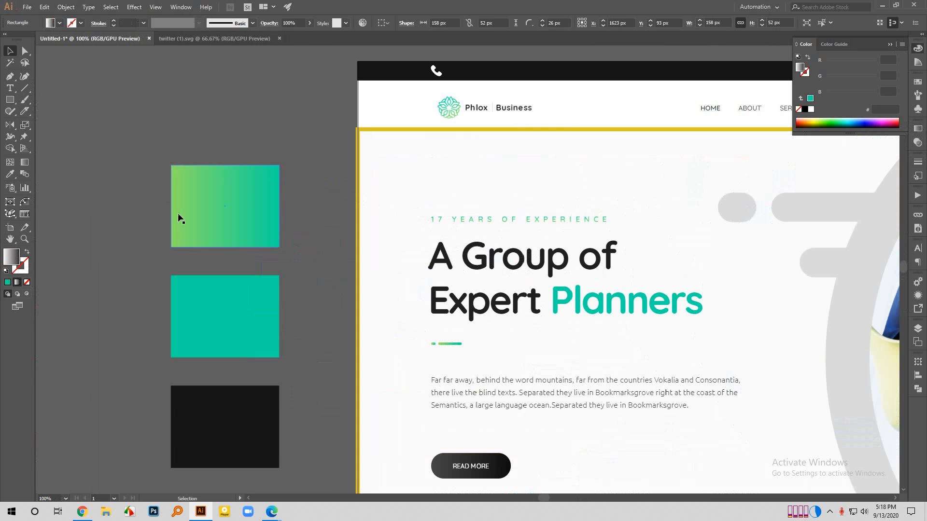
pyautogui.press('i')
pyautogui.click(213, 215)
pyautogui.scroll(-2, 163, 237)
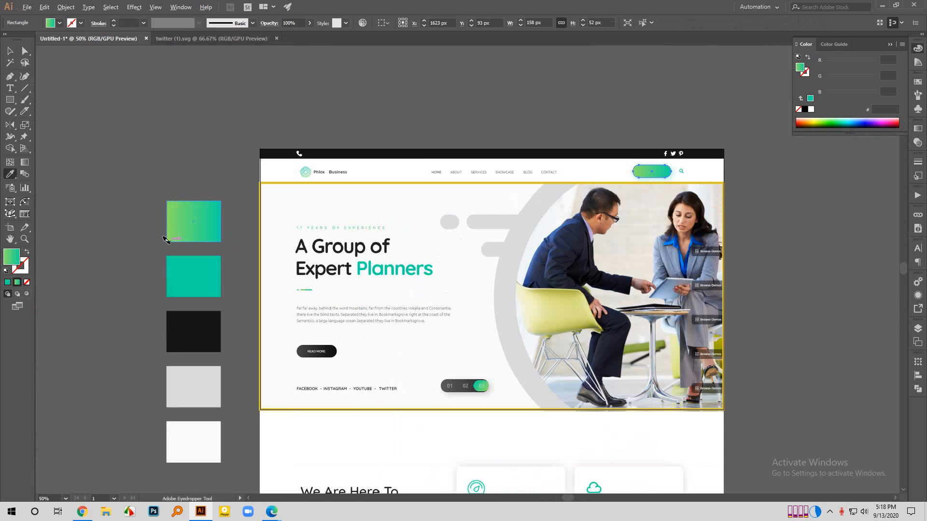
pyautogui.press('v')
pyautogui.click(157, 181)
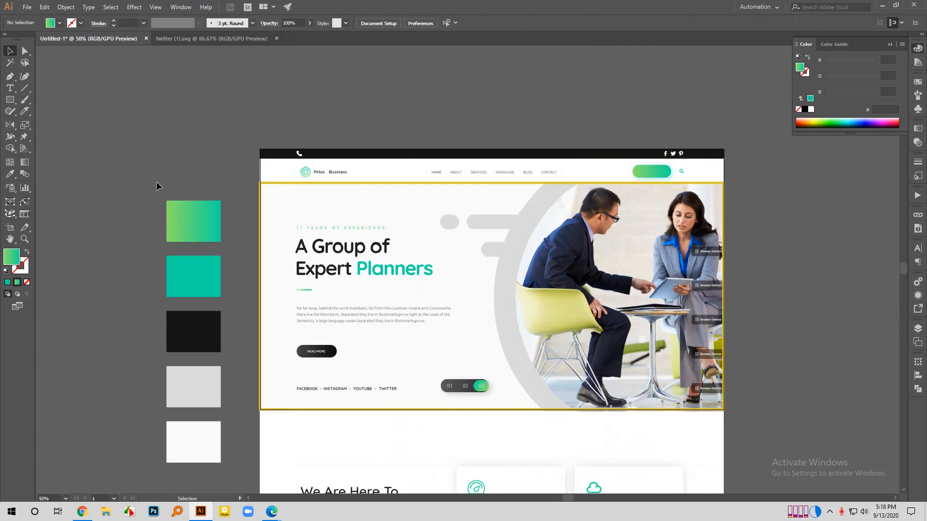
pyautogui.scroll(2, 155, 185)
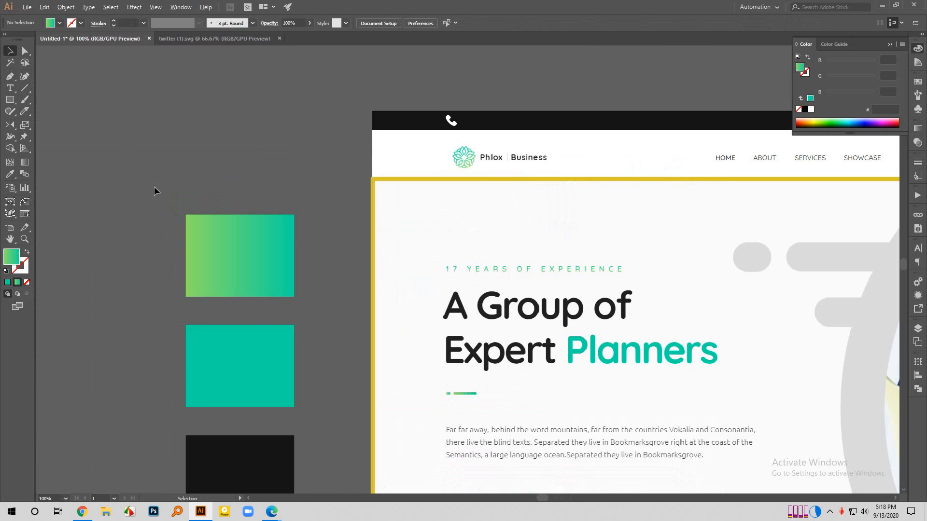
# Draw a rectangle about 235 × 151 px above the green-to-teal gradient swatch beside the artboard.
pyautogui.click(9, 100)
pyautogui.moveTo(186, 90); pyautogui.dragTo(299, 162)
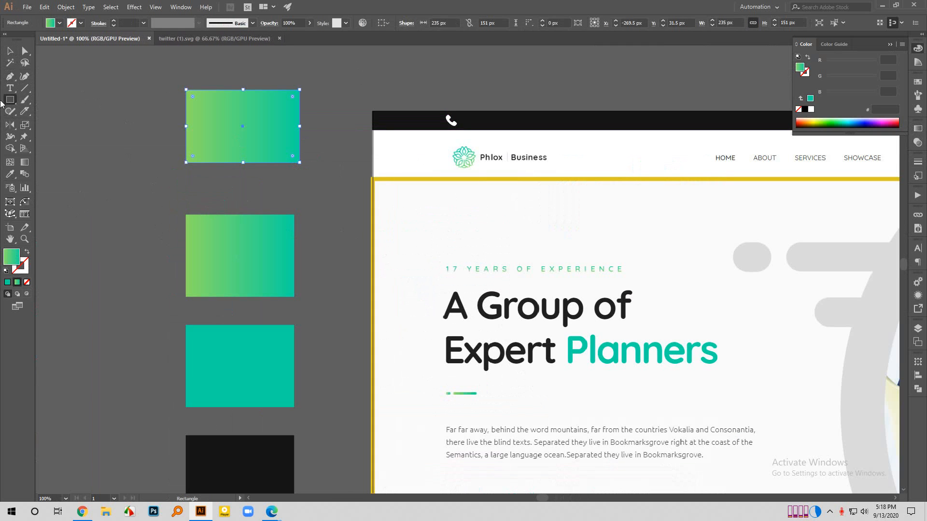
pyautogui.click(9, 51)
pyautogui.click(72, 114)
pyautogui.click(284, 108)
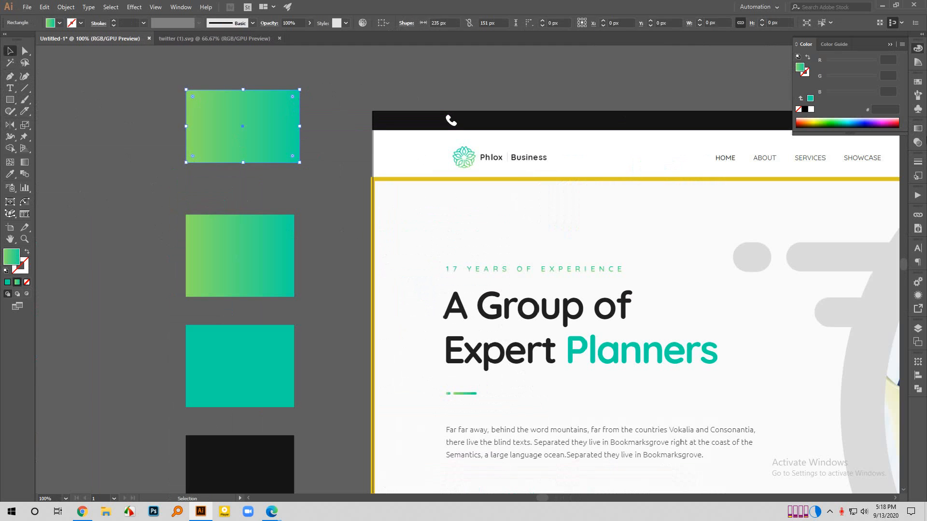
# Recolour the new rectangle's gradient, sampling the dark heading text for the end stop and the near-white page background for the start stop.
pyautogui.click(917, 128)
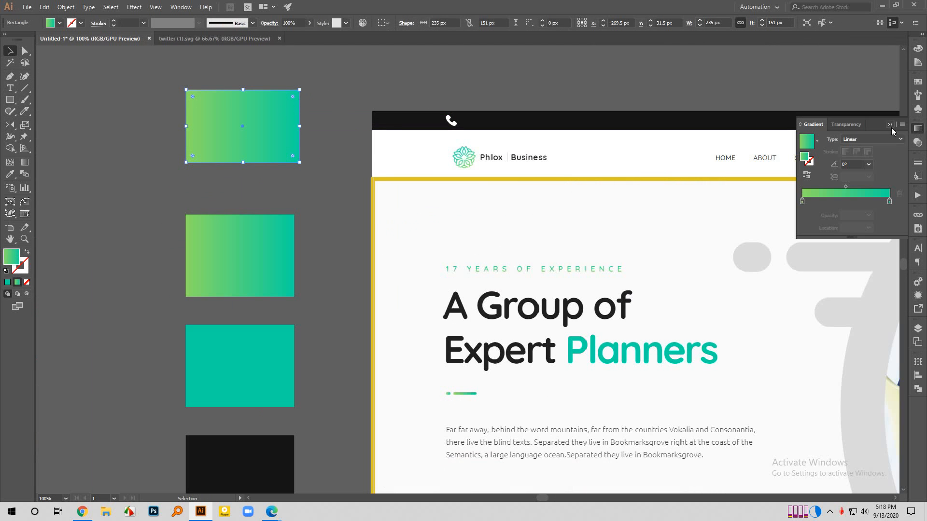
pyautogui.click(889, 202)
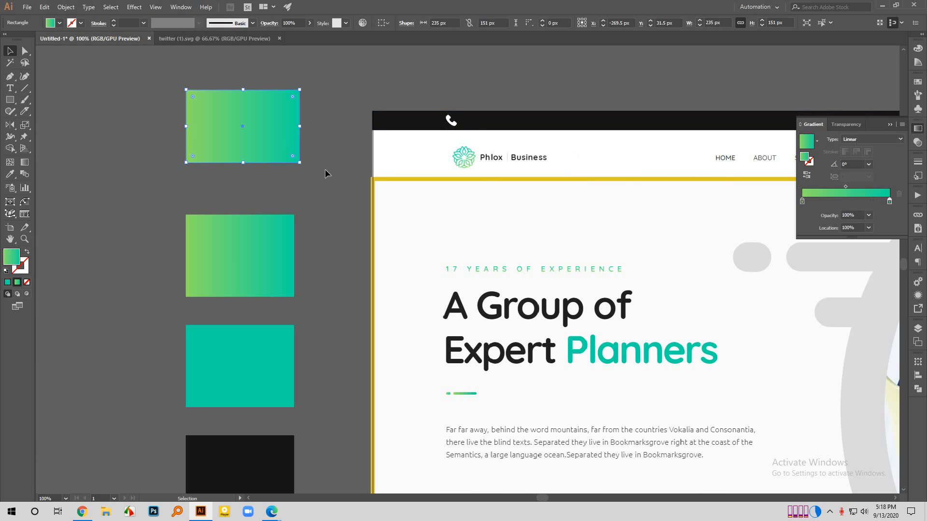
pyautogui.press('i')
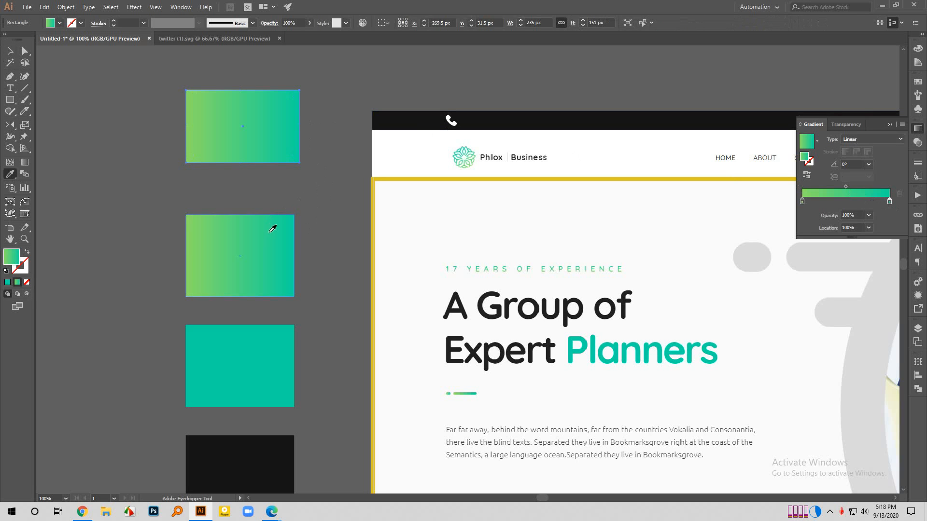
pyautogui.keyDown('shift'); pyautogui.click(508, 301); pyautogui.keyUp('shift')
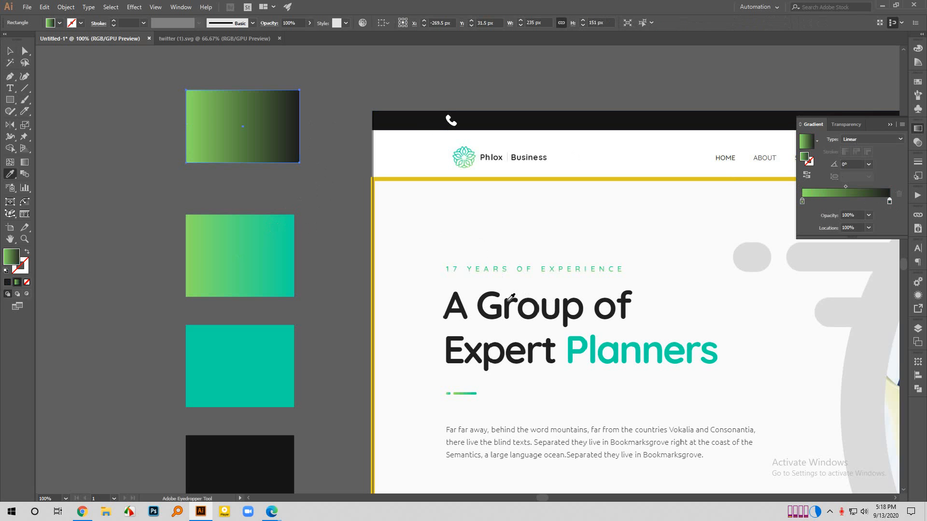
pyautogui.click(802, 200)
pyautogui.keyDown('shift'); pyautogui.click(565, 385); pyautogui.keyUp('shift')
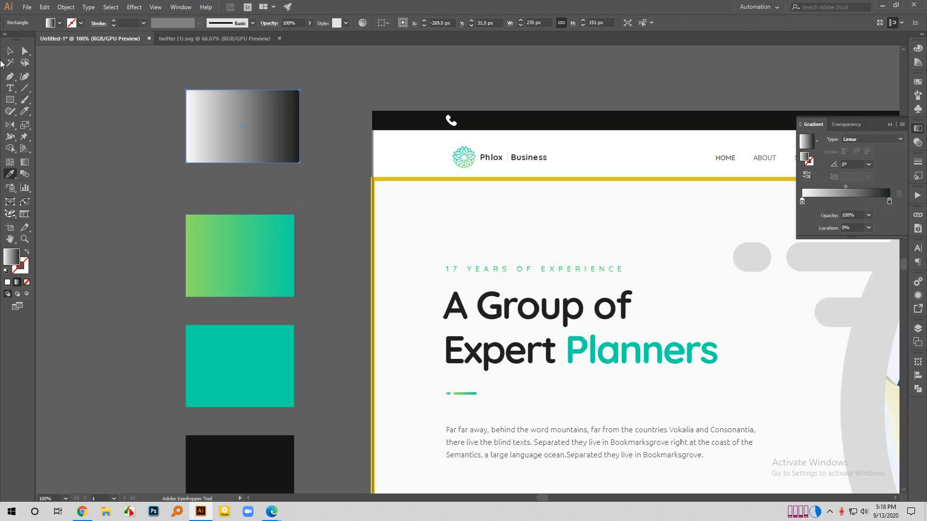
# Delete the trial gradient rectangle above the swatches.
pyautogui.click(9, 51)
pyautogui.moveTo(150, 93); pyautogui.dragTo(401, 124)
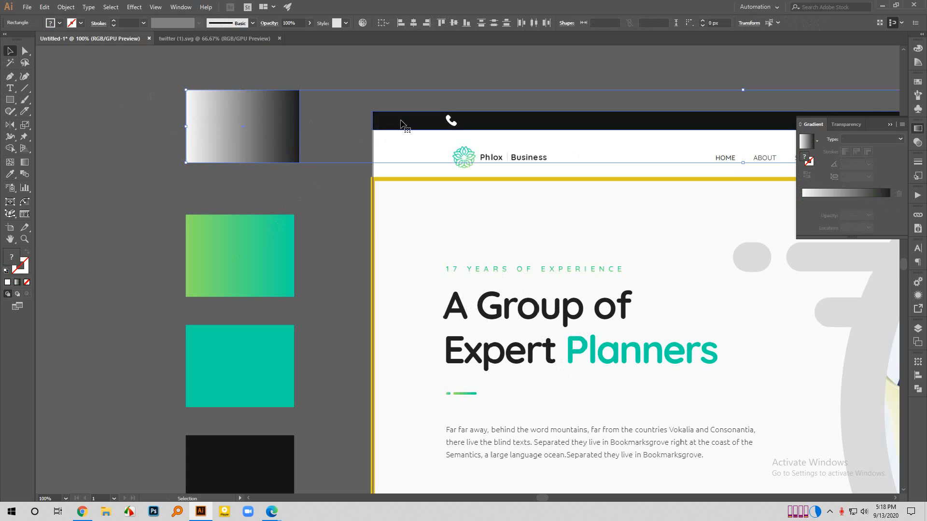
pyautogui.click(159, 124)
pyautogui.click(250, 130)
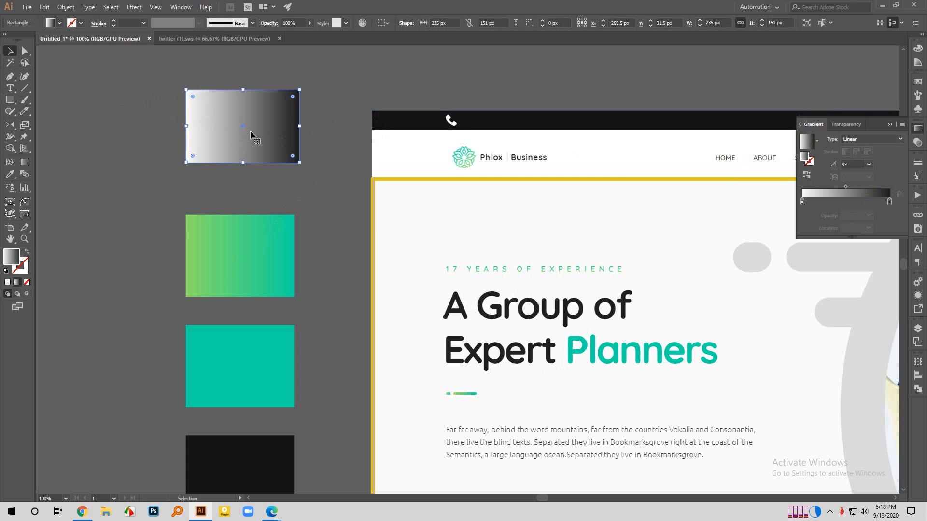
pyautogui.press('Delete')
# Add the point text "HOME" just above the HOME item of the template's navigation menu.
pyautogui.scroll(-2, 246, 131)
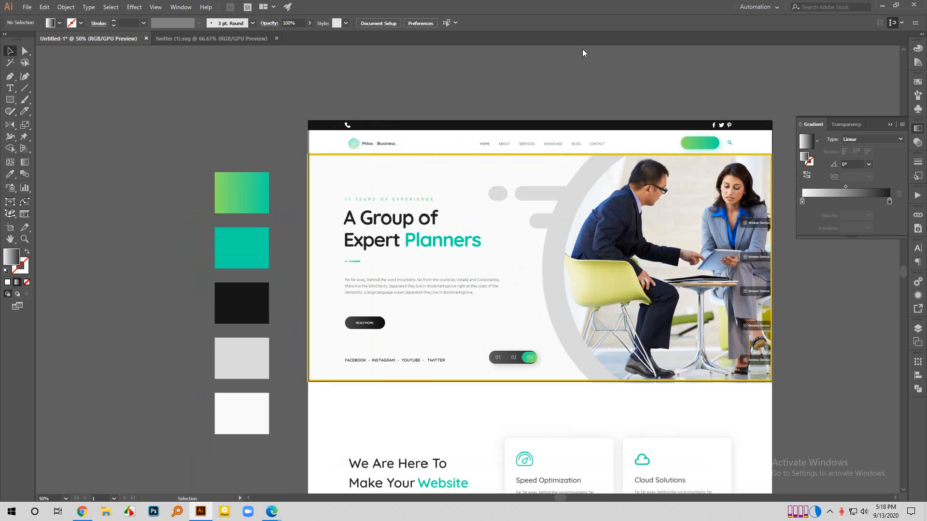
pyautogui.scroll(2, 779, 87)
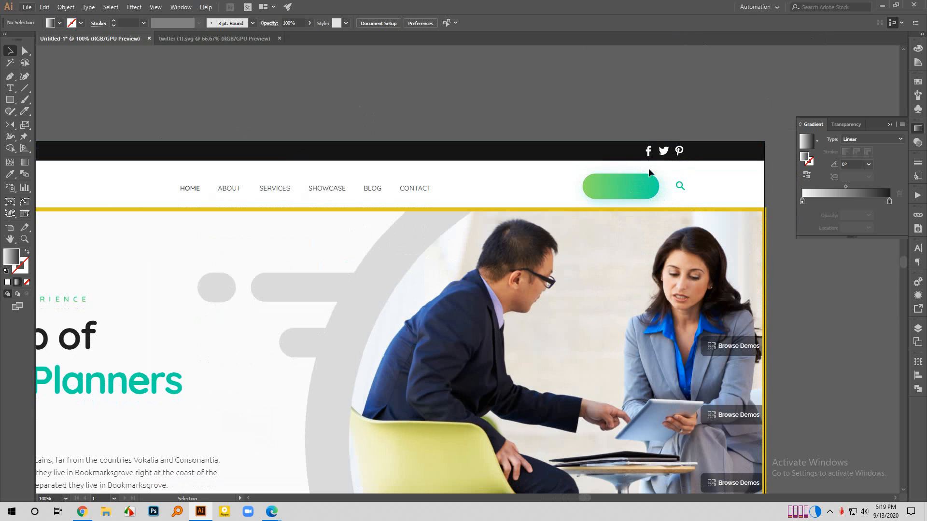
pyautogui.scroll(-1, 564, 183)
pyautogui.scroll(1, 267, 177)
pyautogui.scroll(1, 267, 176)
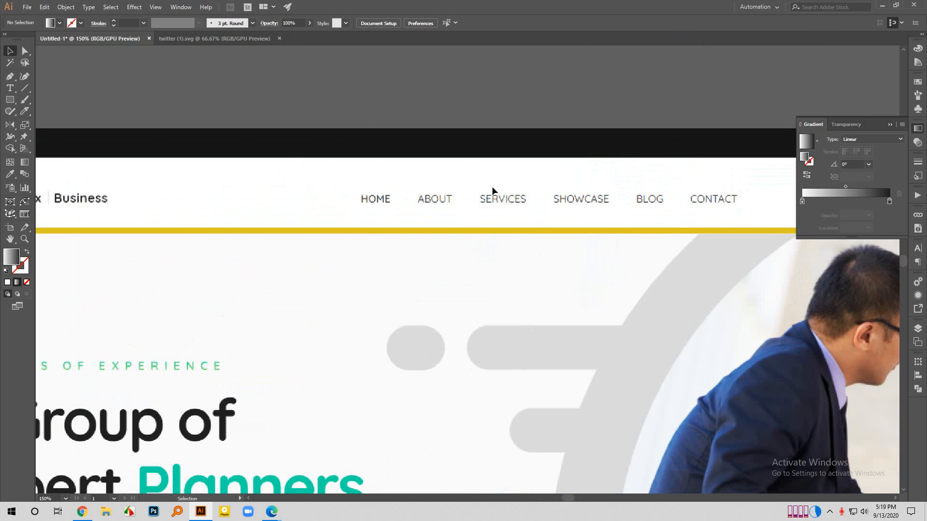
pyautogui.click(10, 88)
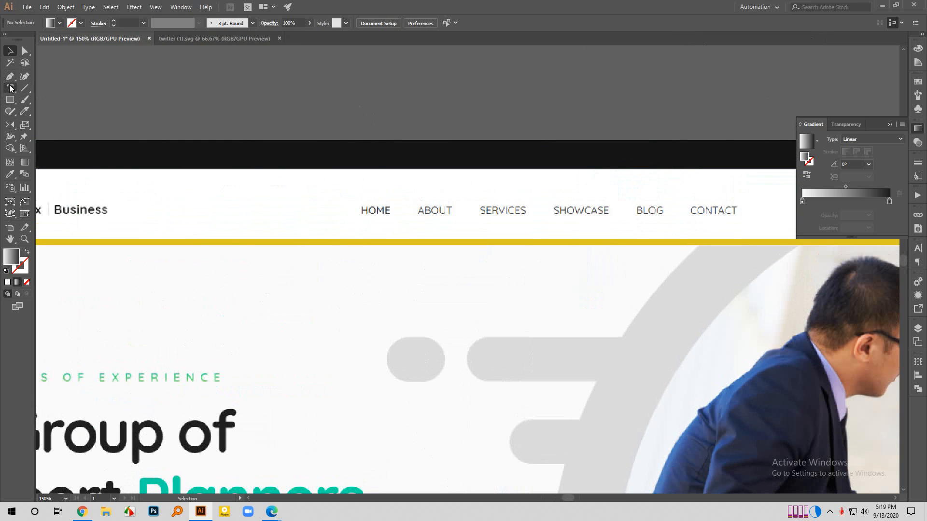
pyautogui.scroll(2, 368, 210)
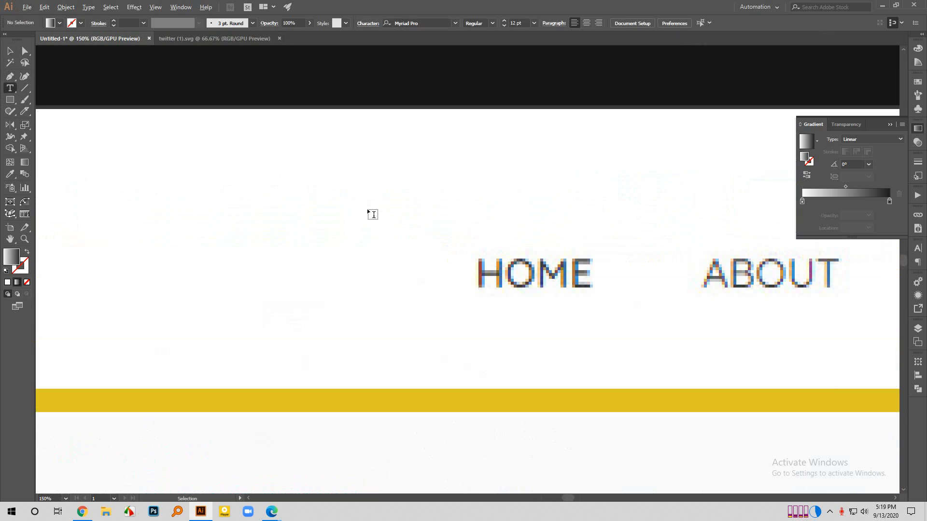
pyautogui.click(472, 220)
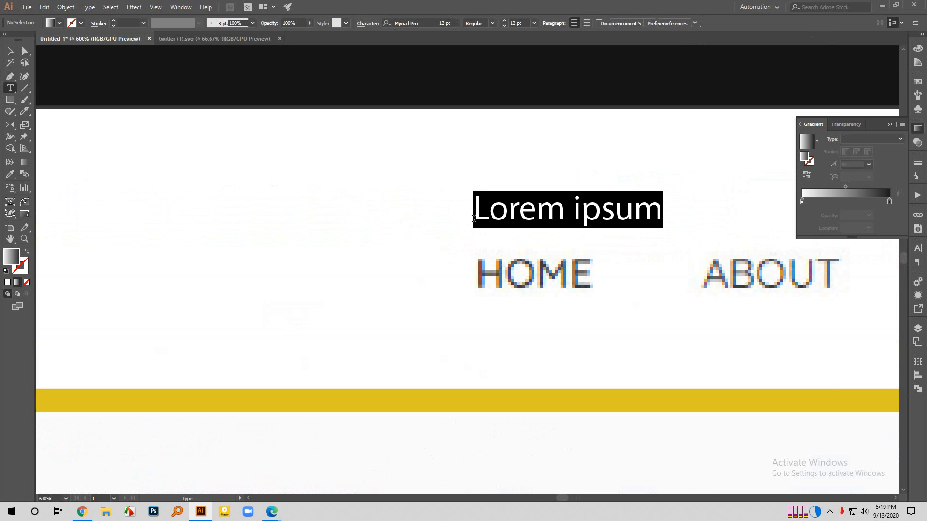
pyautogui.write('H')
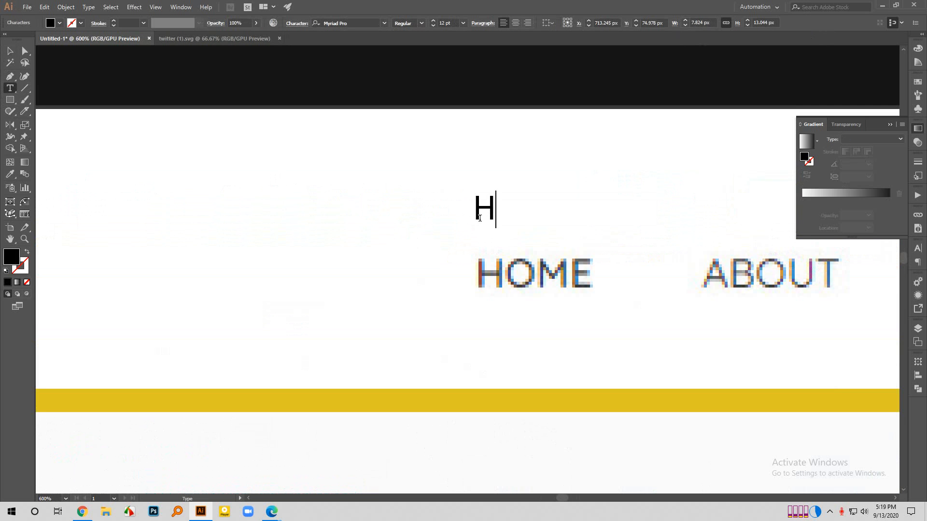
pyautogui.write('OM')
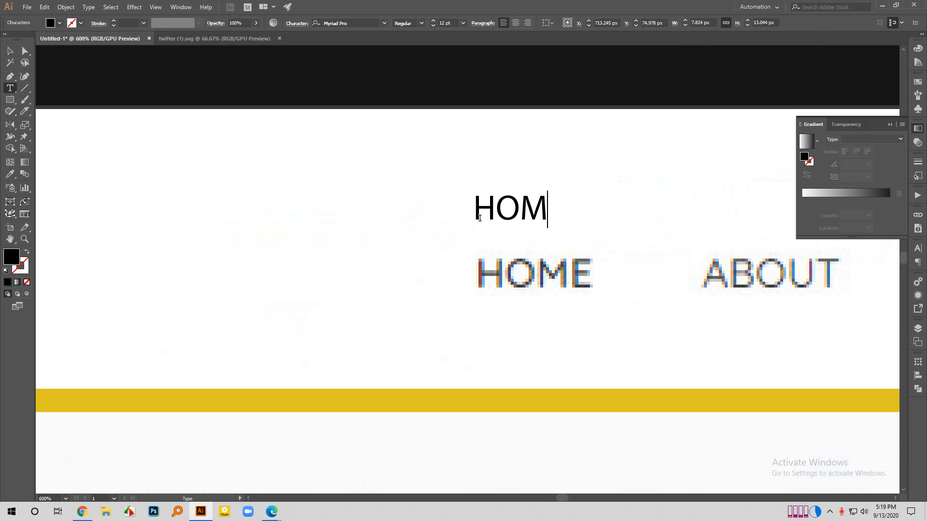
pyautogui.write('E')
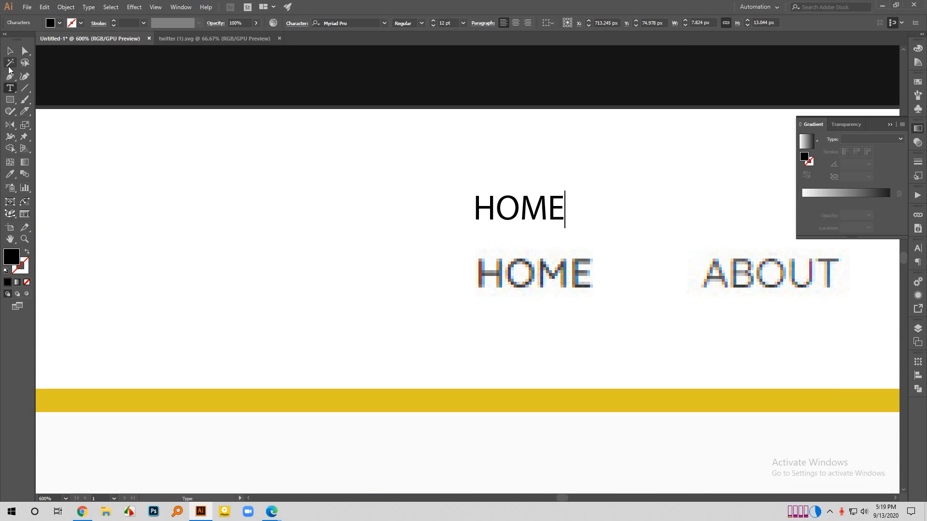
pyautogui.click(9, 51)
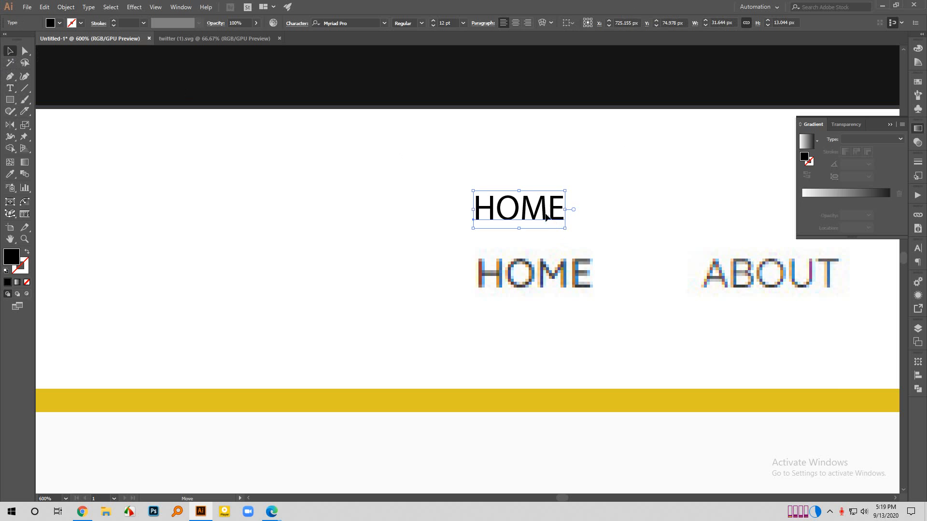
# Move the HOME text over the template's HOME menu item, set its font size to 16 pt and align it with the reference letters.
pyautogui.moveTo(546, 218); pyautogui.dragTo(554, 274)
pyautogui.scroll(2, 554, 274)
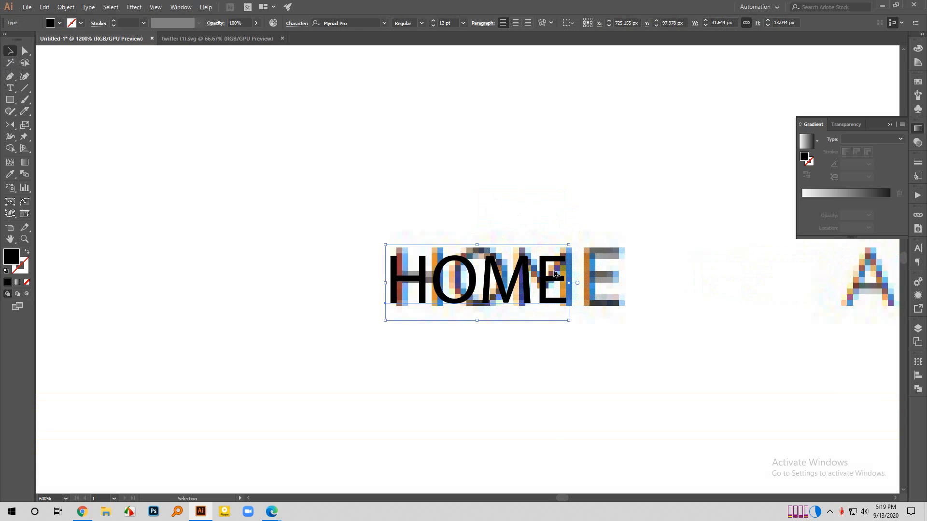
pyautogui.scroll(1, 554, 274)
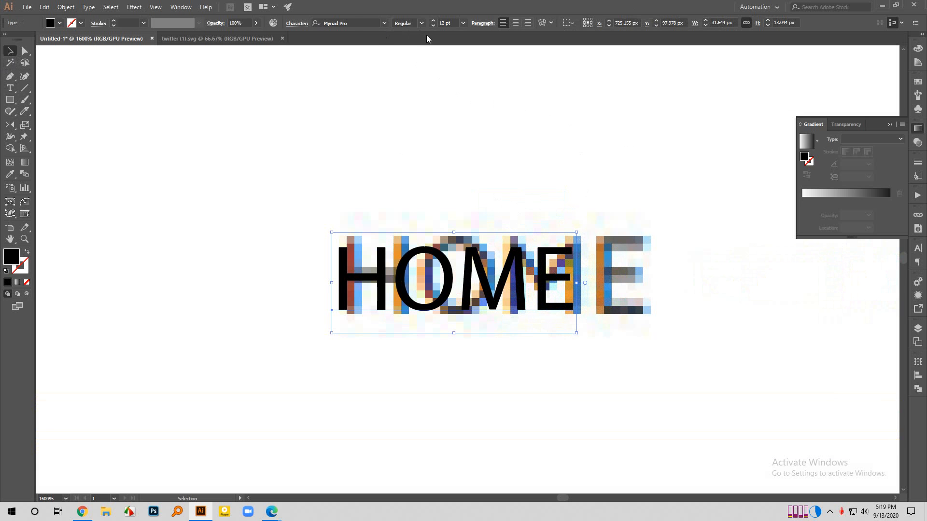
pyautogui.scroll(4, 441, 24)
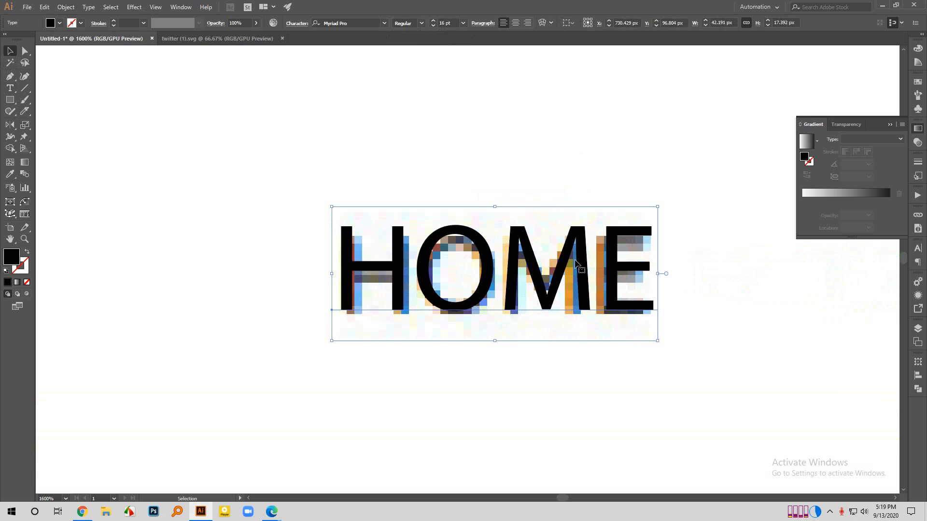
pyautogui.moveTo(574, 260); pyautogui.dragTo(585, 267)
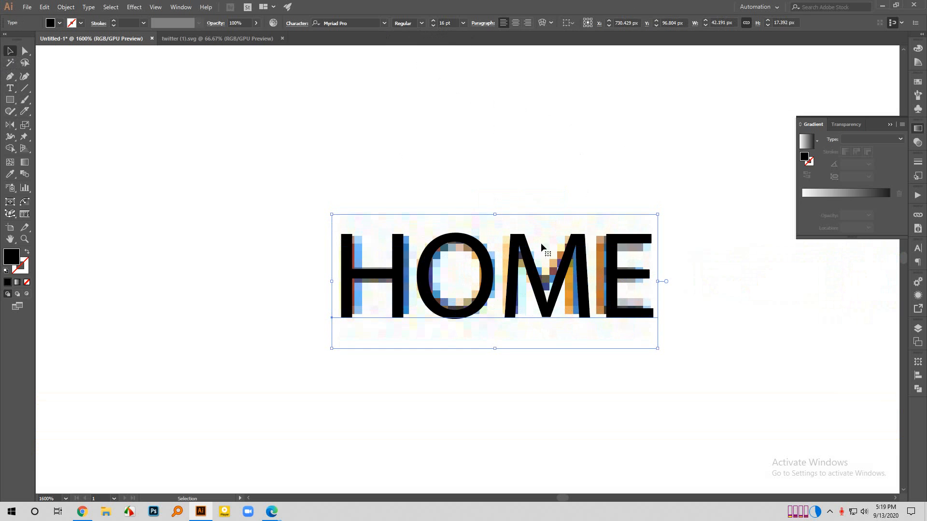
# Extend the HOME text line with spaces and the word "ABOUT" over the template's ABOUT menu item.
pyautogui.scroll(-4, 418, 203)
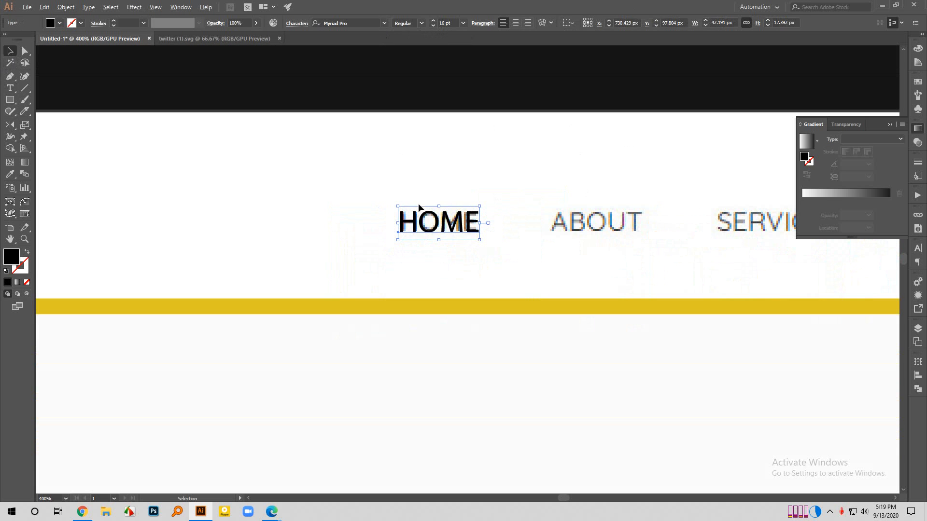
pyautogui.click(502, 99)
pyautogui.press('t')
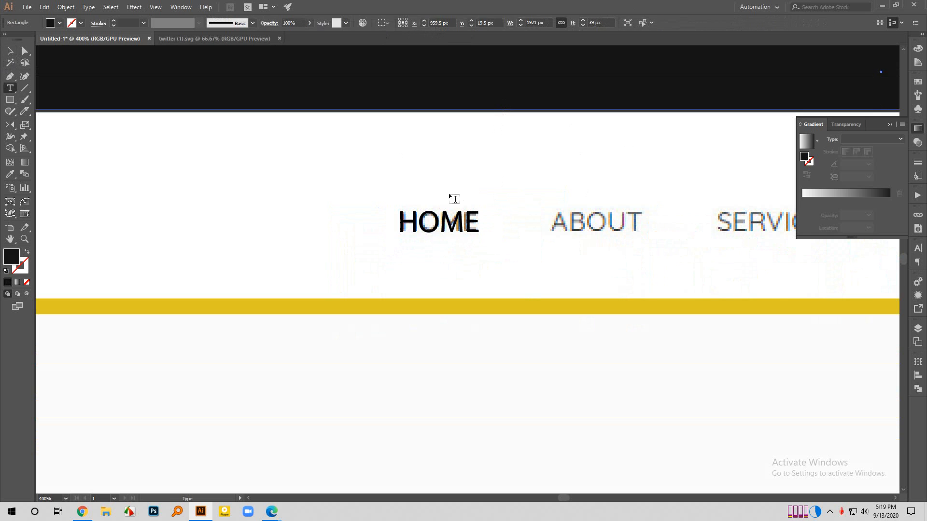
pyautogui.click(471, 223)
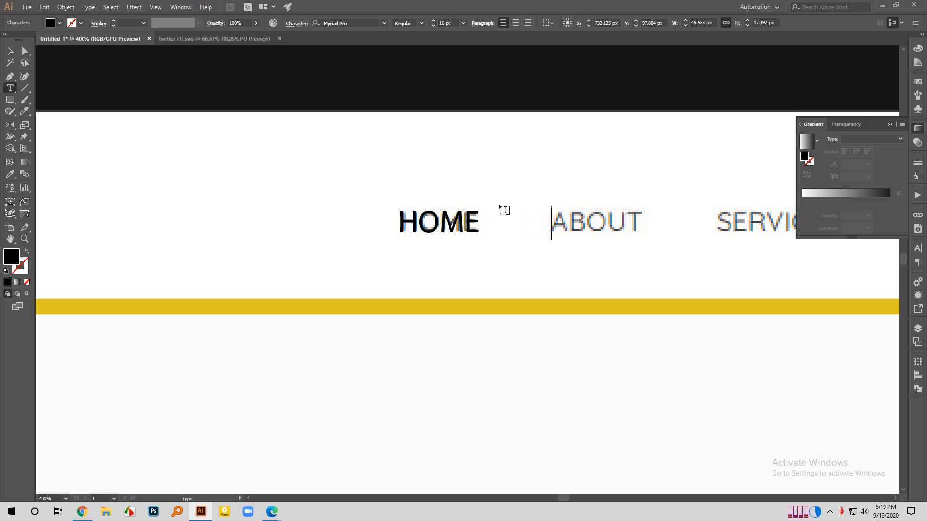
pyautogui.write('ABOUT')
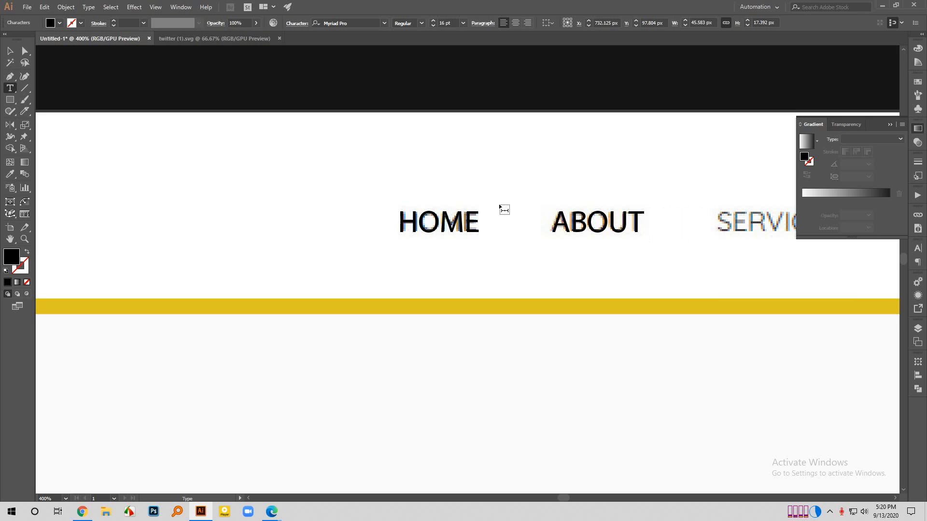
# Continue the menu text line with spaces and the word "SERVICES" over the template's SERVICES item.
pyautogui.press('Right')
pyautogui.hscroll(5, 502, 205)
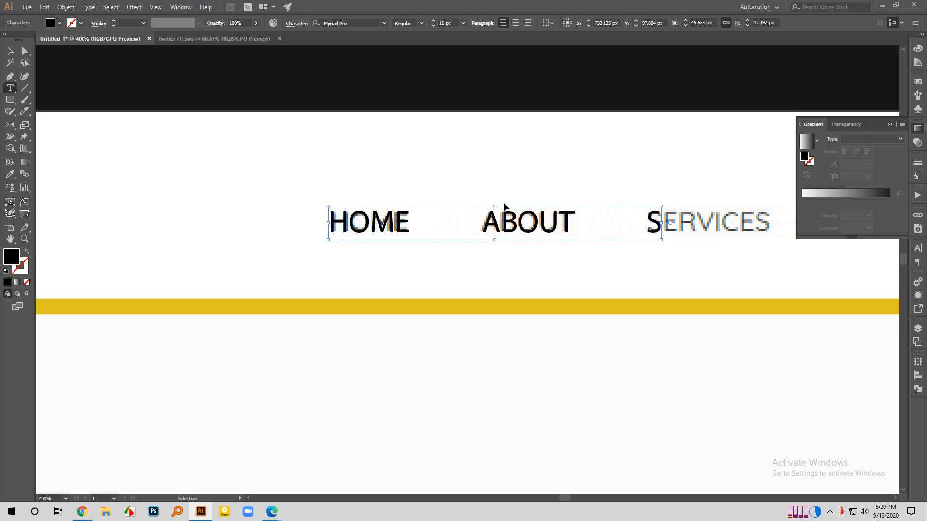
pyautogui.hscroll(1, 516, 200)
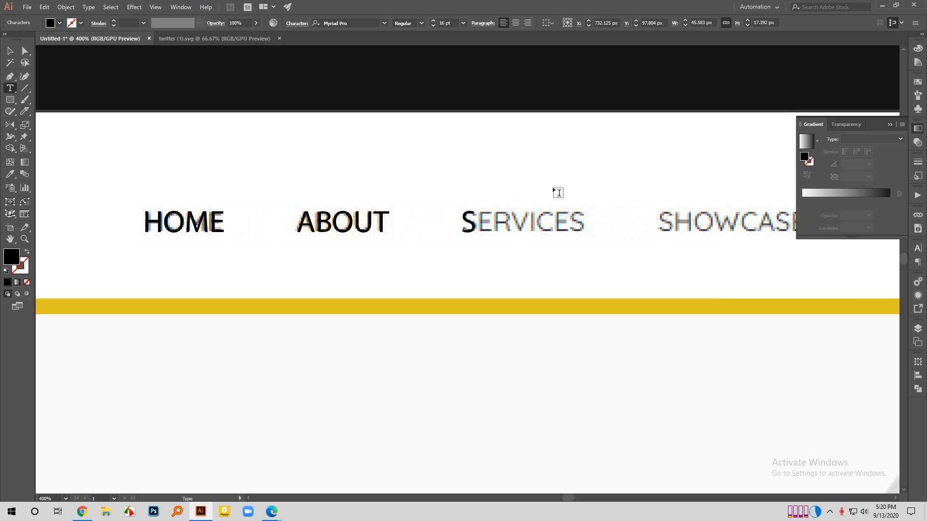
pyautogui.press('Right')
pyautogui.write('RVI')
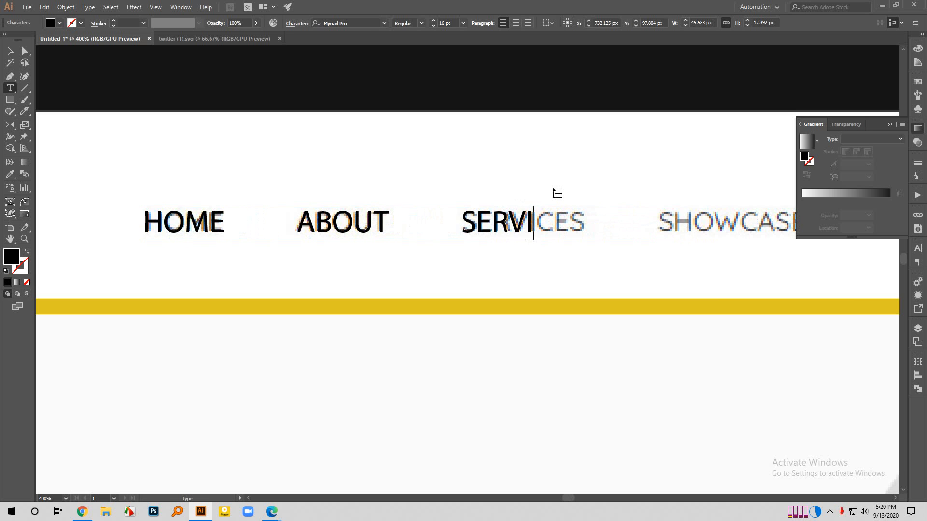
pyautogui.write('CES')
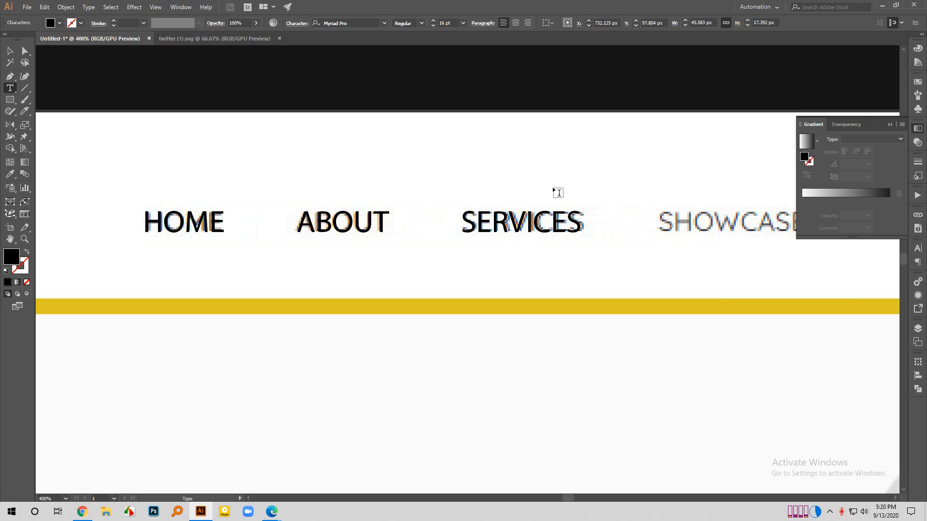
# Continue the menu text line with "SHOWCASE" over its template item, then add spaces up to the start of BLOG.
pyautogui.scroll(-3, 548, 234)
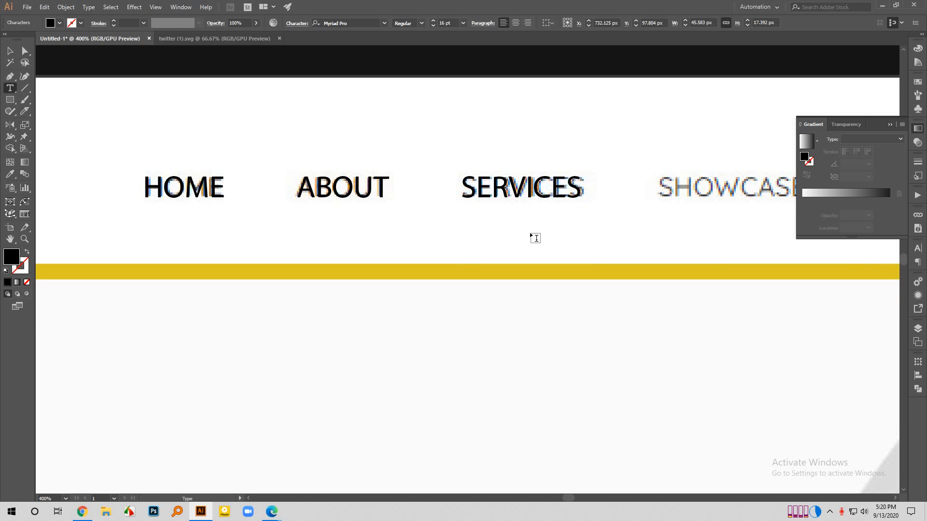
pyautogui.hscroll(1, 527, 241)
pyautogui.scroll(-3, 501, 254)
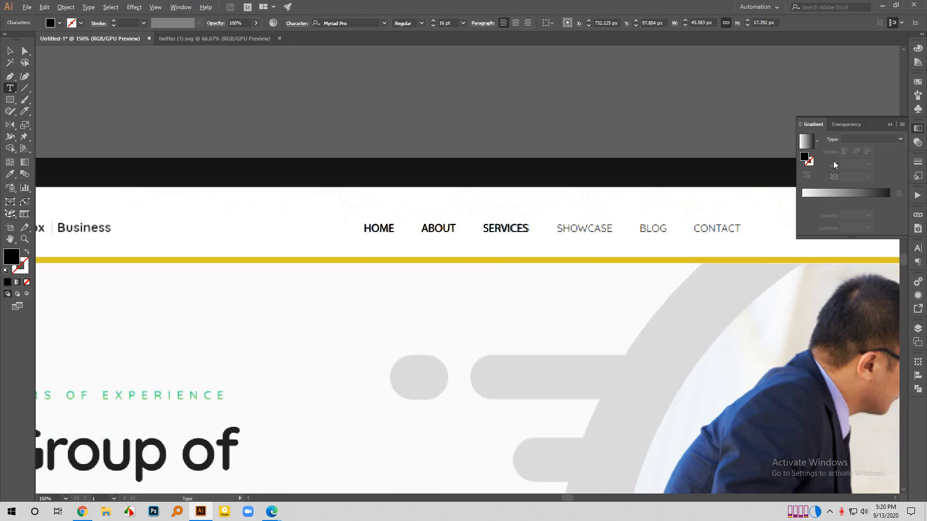
pyautogui.scroll(-1, 697, 198)
pyautogui.hscroll(5, 697, 199)
pyautogui.scroll(1, 655, 199)
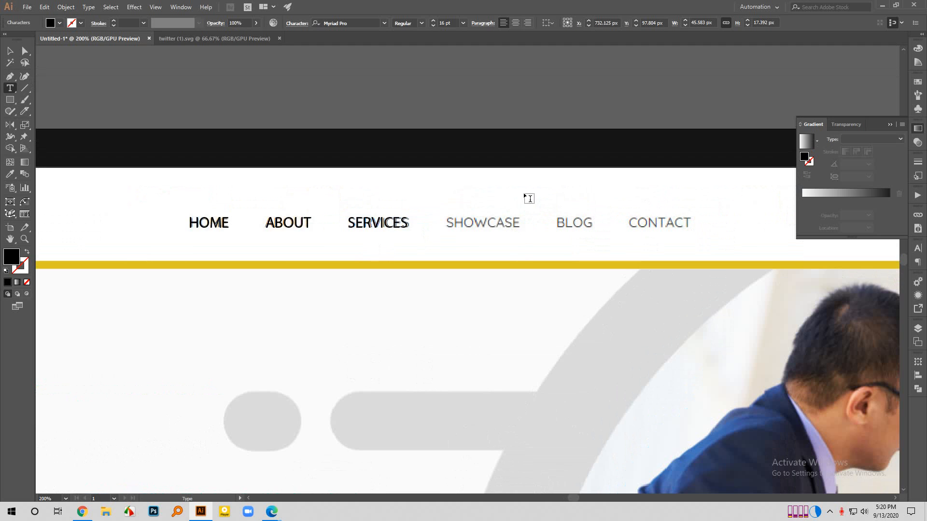
pyautogui.press('Right')
pyautogui.write('HOWCASE     ')
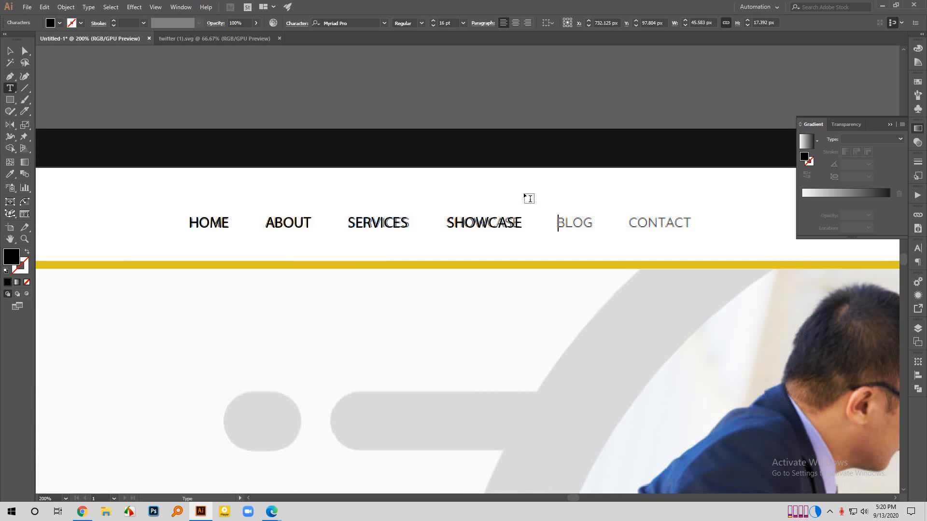
# Finish the menu text line with "BLOG" and "CONTACT" spaced over the template's last two menu items.
pyautogui.write('     BLOG')
pyautogui.write('CO')
pyautogui.write('NT')
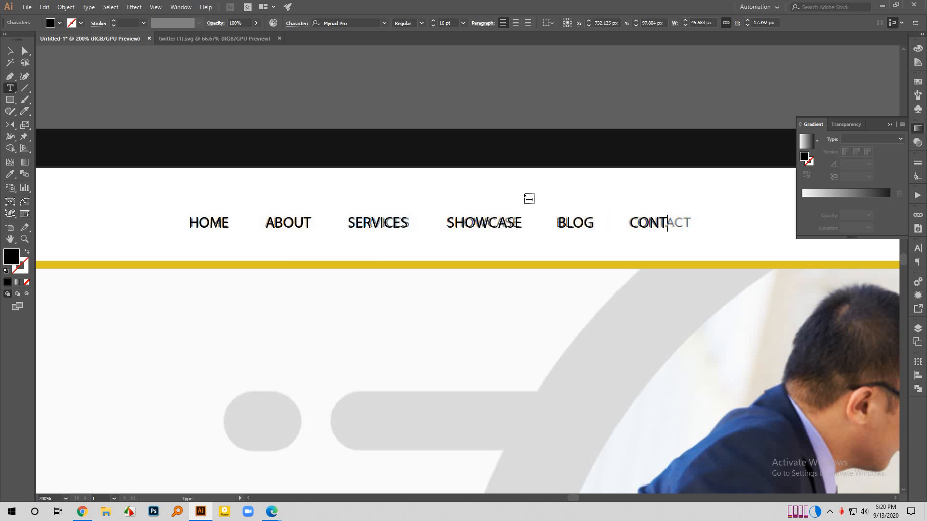
pyautogui.write('ACT')
pyautogui.hotkey('ctrl', '1')
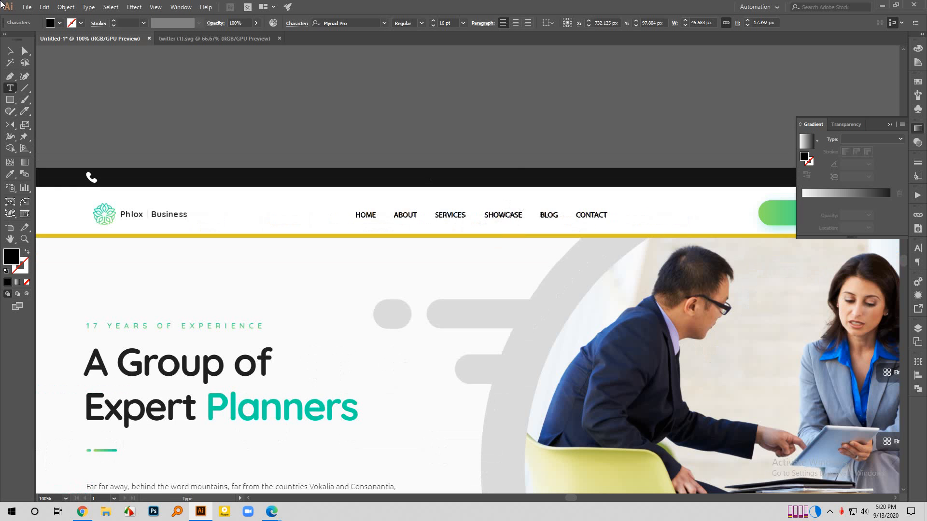
# Move the menu text line up off the header to compare it with the template, and undo the move.
pyautogui.click(10, 49)
pyautogui.moveTo(444, 217); pyautogui.dragTo(439, 134)
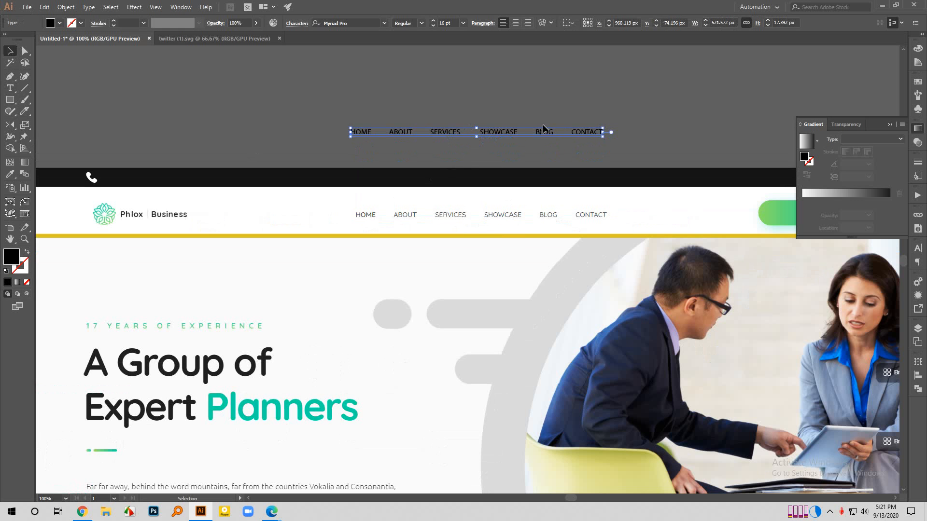
pyautogui.hotkey('ctrl', 'z')
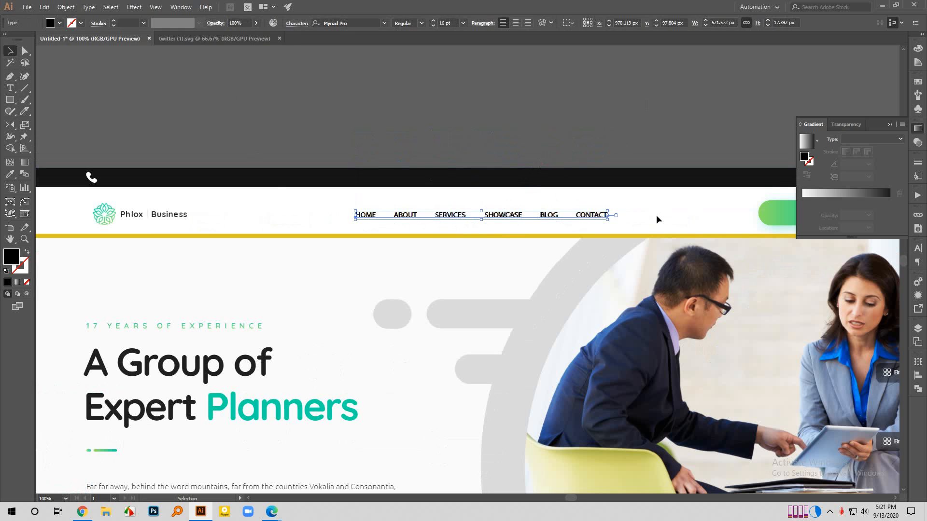
# Recolour the menu text line by sampling the light grey palette swatch, and deselect it.
pyautogui.scroll(-2, 656, 216)
pyautogui.scroll(-1, 644, 213)
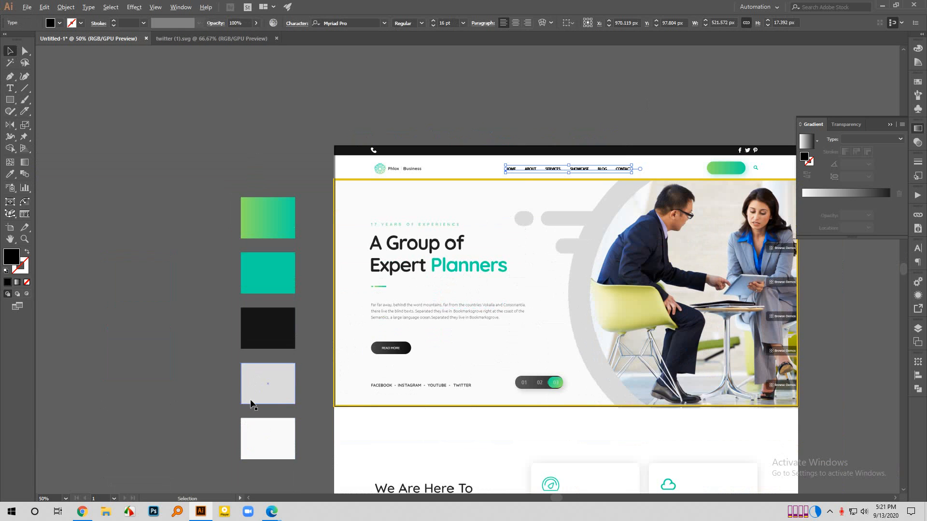
pyautogui.scroll(1, 251, 403)
pyautogui.press('i')
pyautogui.click(269, 384)
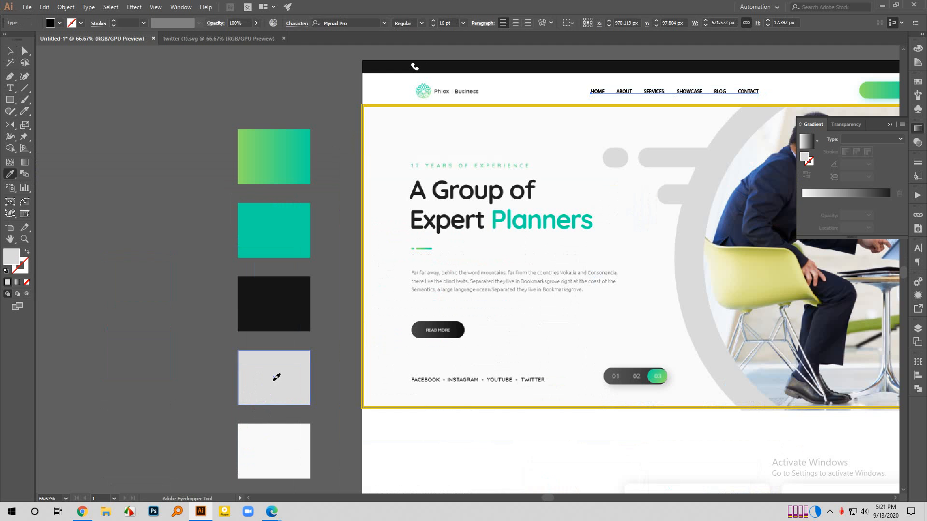
pyautogui.click(8, 51)
pyautogui.click(97, 193)
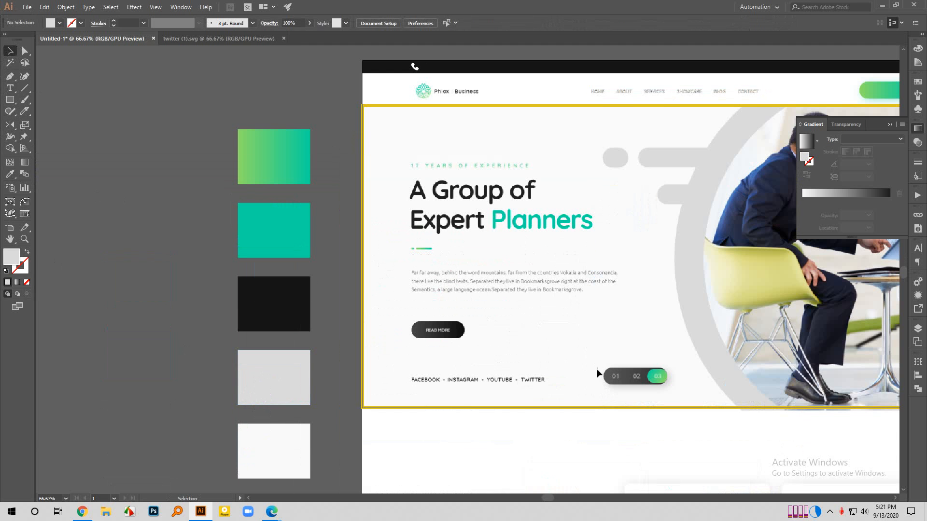
# Move the grey menu text below the template's menu to compare the colours, and undo the move.
pyautogui.scroll(1, 598, 374)
pyautogui.scroll(4, 706, 129)
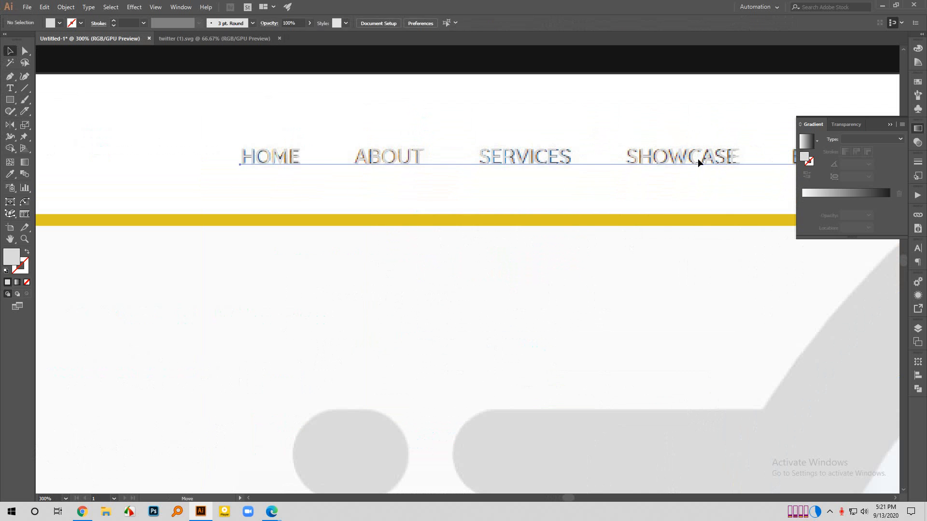
pyautogui.moveTo(698, 159); pyautogui.dragTo(692, 206)
pyautogui.click(577, 235)
pyautogui.hotkey('ctrl', 'z')
pyautogui.scroll(-3, 627, 213)
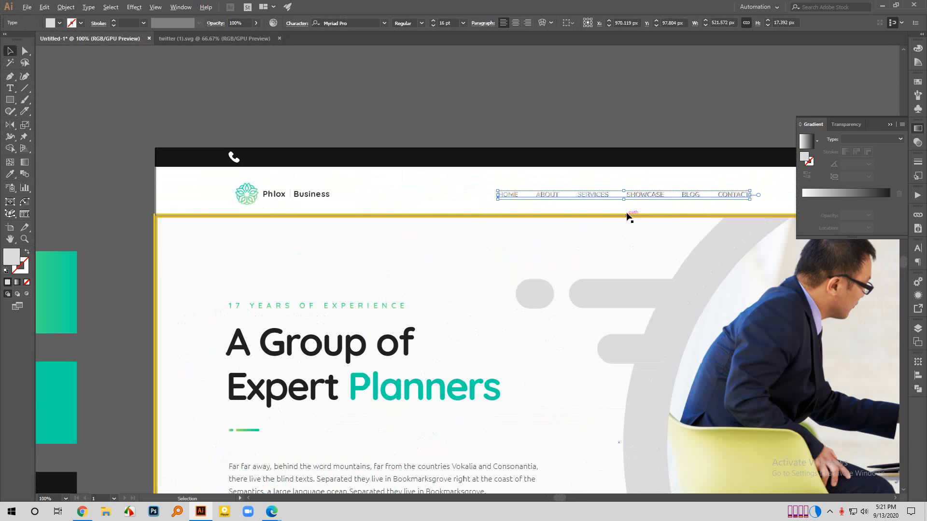
# Recolour the menu text line by sampling the near-black palette swatch, and deselect it.
pyautogui.scroll(-1, 537, 228)
pyautogui.scroll(-3, 540, 222)
pyautogui.press('i')
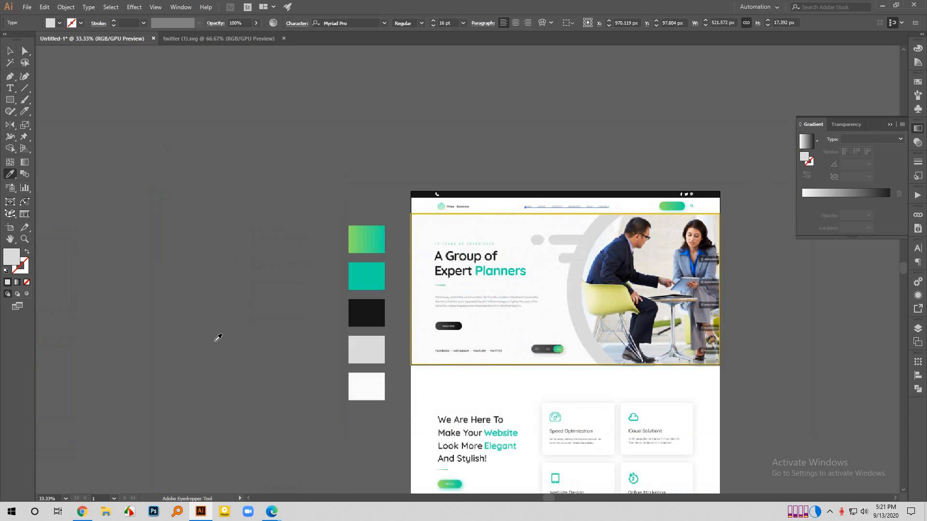
pyautogui.click(369, 310)
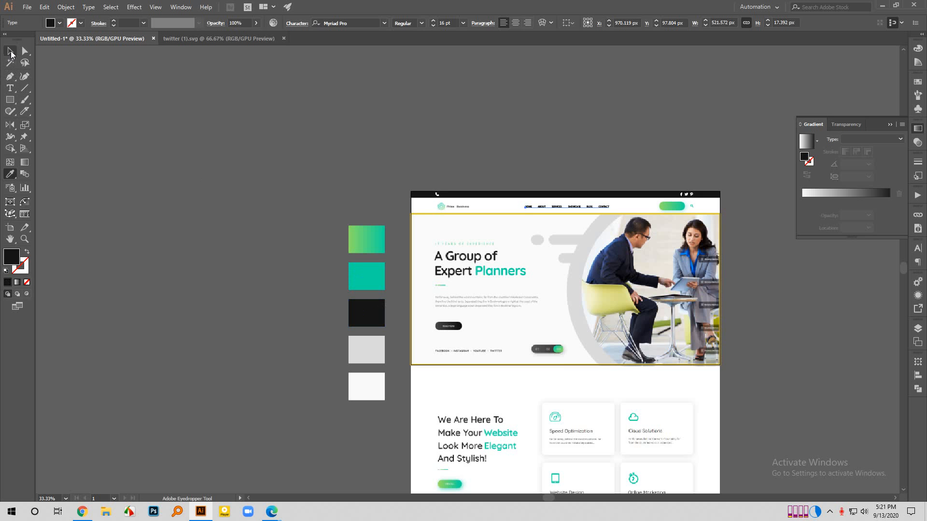
pyautogui.click(11, 51)
pyautogui.click(176, 145)
# Draw a rectangle about 203 × 52 px over the hero section's 01–02–03 pager and swap its fill and stroke to leave only an outline.
pyautogui.scroll(1, 459, 204)
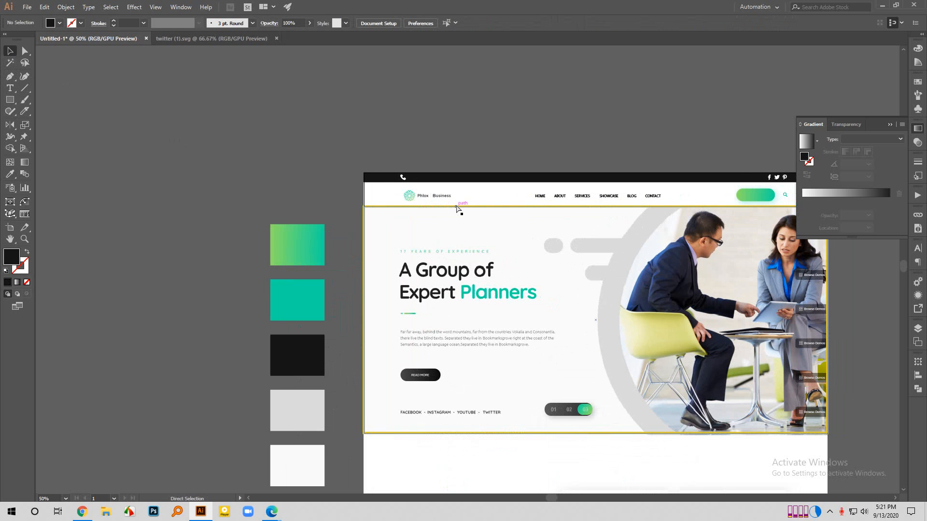
pyautogui.hscroll(2, 457, 207)
pyautogui.scroll(-3, 454, 210)
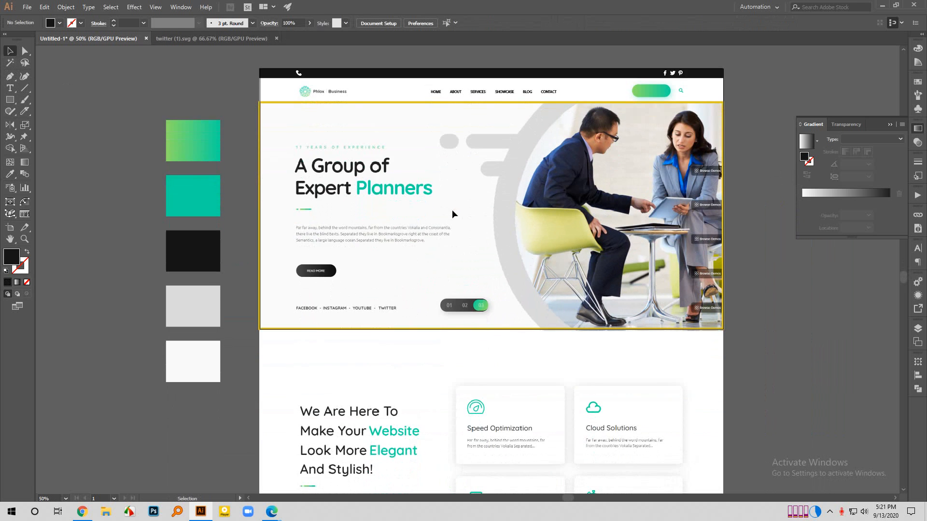
pyautogui.scroll(5, 468, 312)
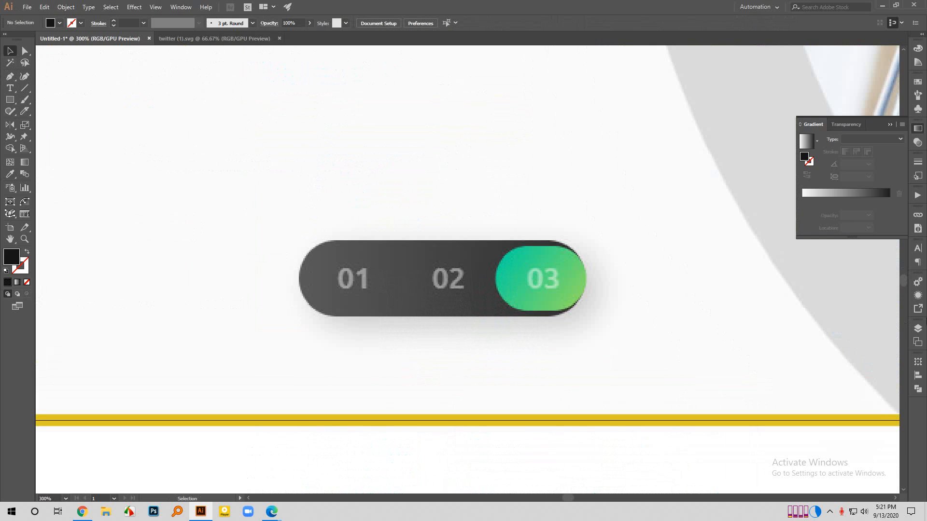
pyautogui.click(13, 101)
pyautogui.moveTo(295, 249); pyautogui.dragTo(589, 318)
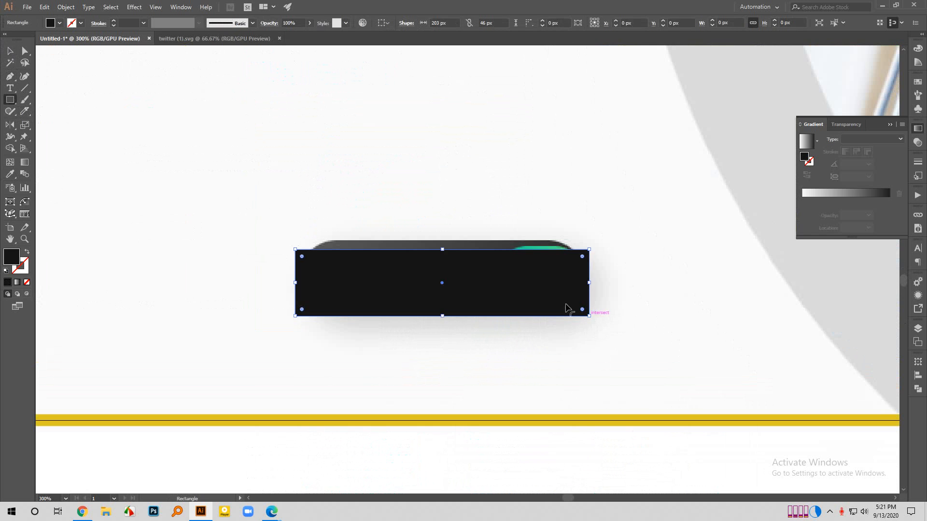
pyautogui.hotkey('ctrl', '=')
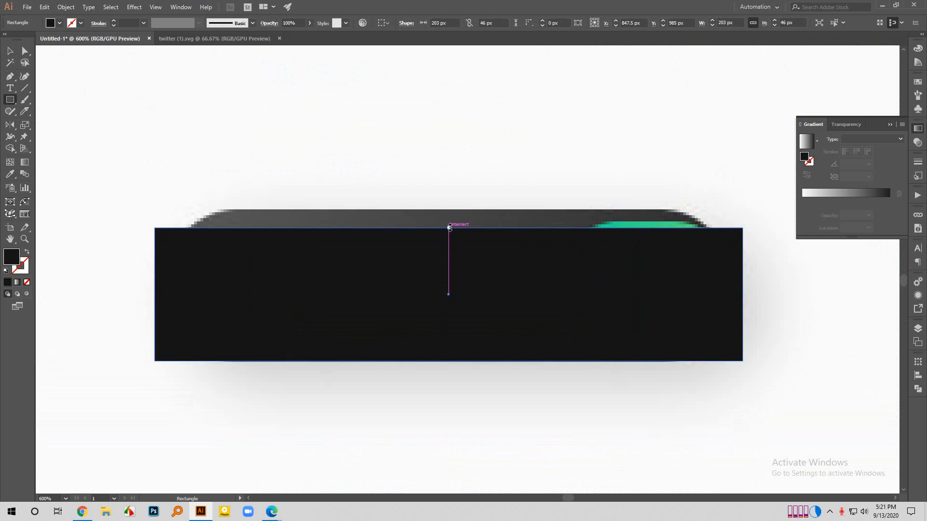
pyautogui.moveTo(449, 227); pyautogui.dragTo(449, 210)
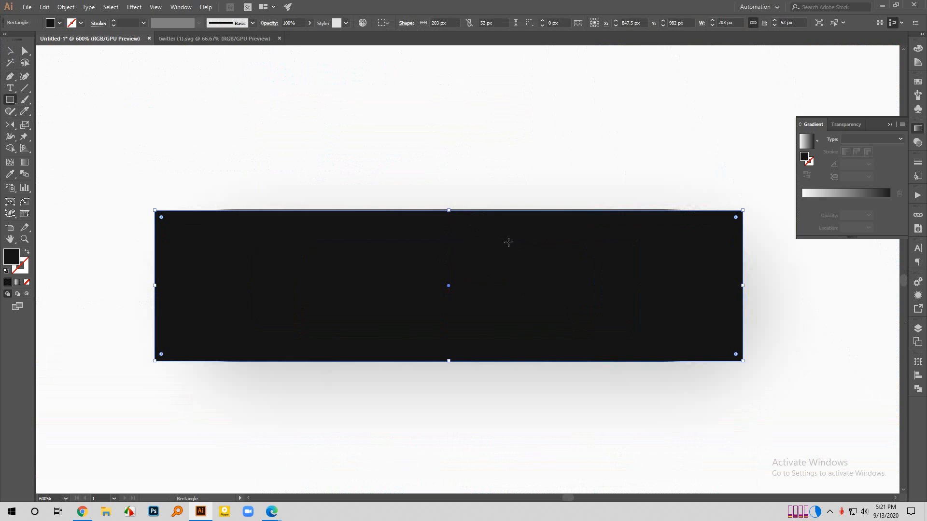
pyautogui.scroll(-1, 508, 243)
pyautogui.click(27, 251)
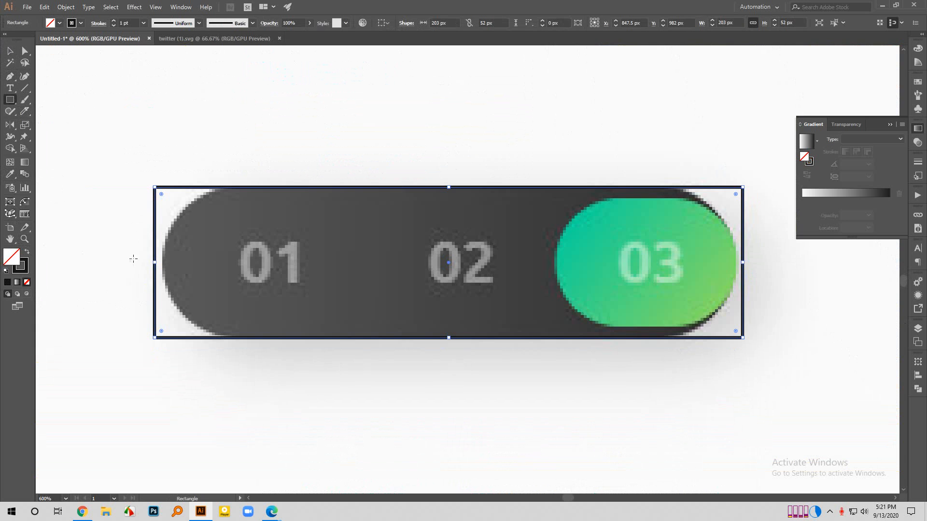
# Narrow the pager outline to 198 px to fit the reference and round all its corners to 26 px.
pyautogui.moveTo(158, 261); pyautogui.dragTo(161, 262)
pyautogui.moveTo(742, 264); pyautogui.dragTo(735, 264)
pyautogui.click(24, 53)
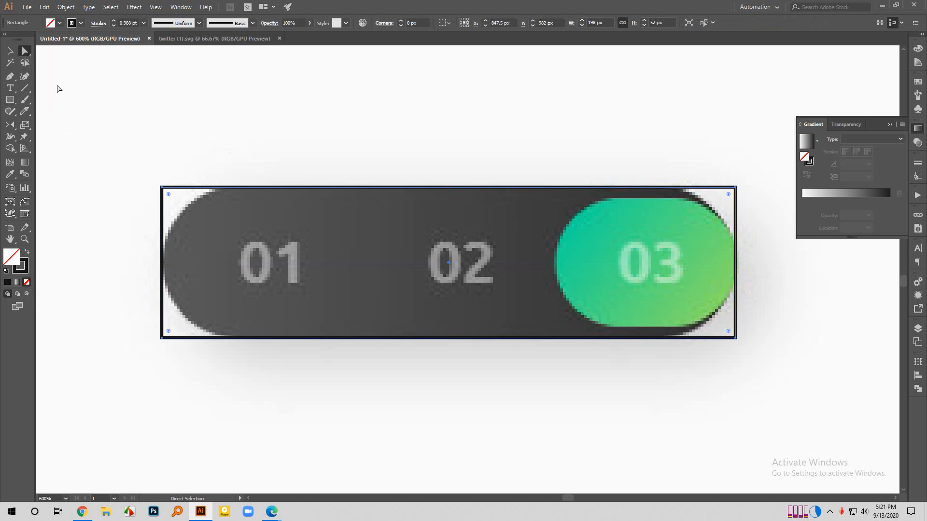
pyautogui.moveTo(169, 195); pyautogui.dragTo(292, 253)
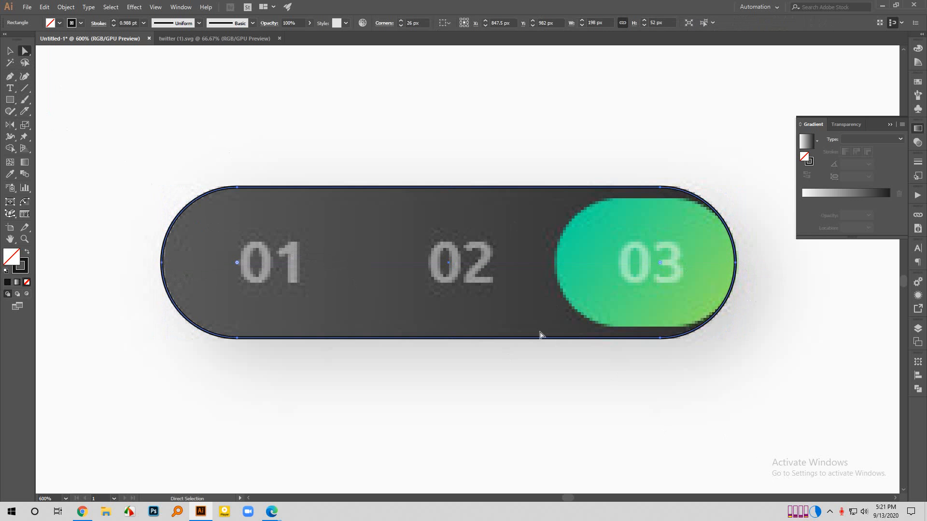
# Draw an outlined rectangle about 79 × 45 px over the green 03 button, extending past the pager's right end.
pyautogui.scroll(-1, 540, 335)
pyautogui.scroll(-1, 541, 335)
pyautogui.hscroll(2, 566, 318)
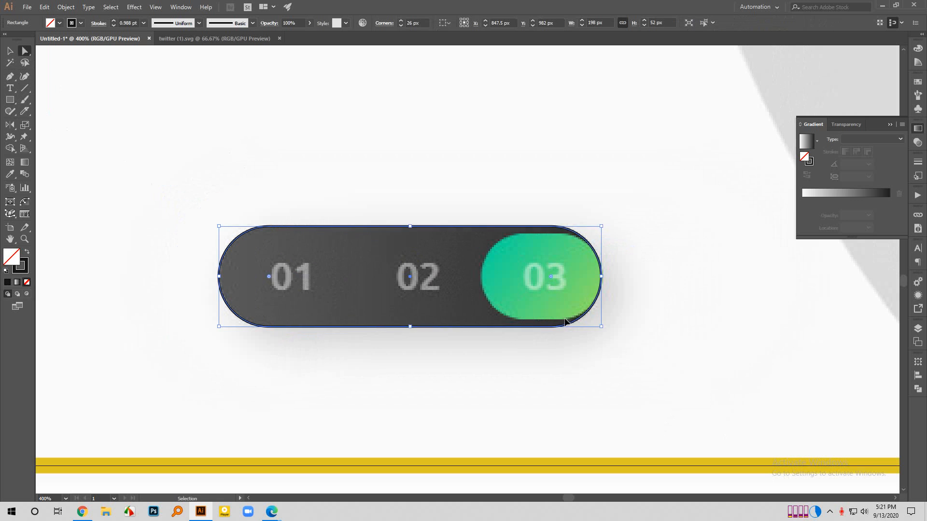
pyautogui.click(10, 99)
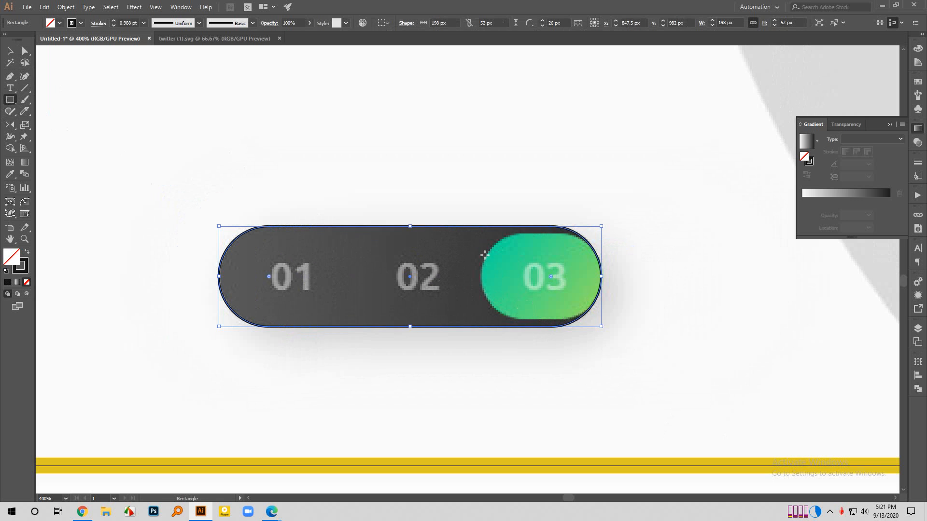
pyautogui.moveTo(482, 240); pyautogui.dragTo(632, 320)
pyautogui.scroll(1, 538, 259)
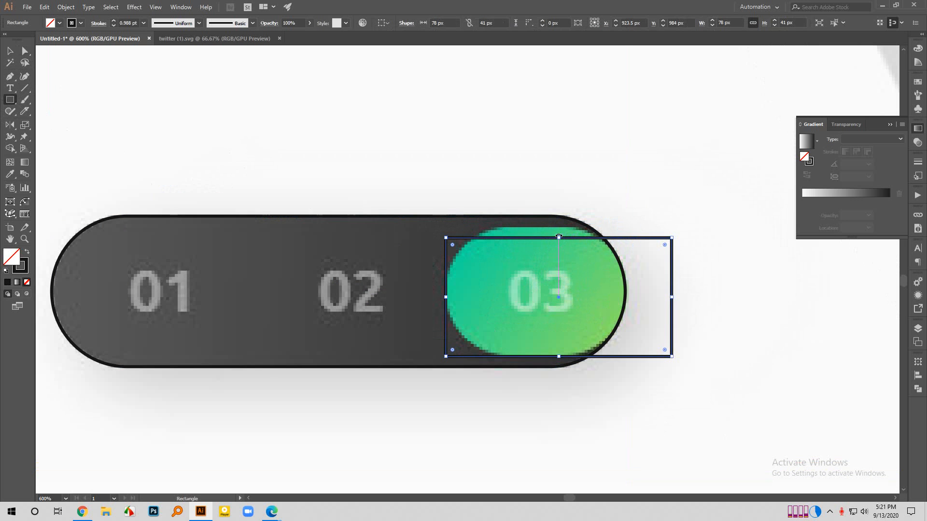
pyautogui.moveTo(559, 237); pyautogui.dragTo(589, 225)
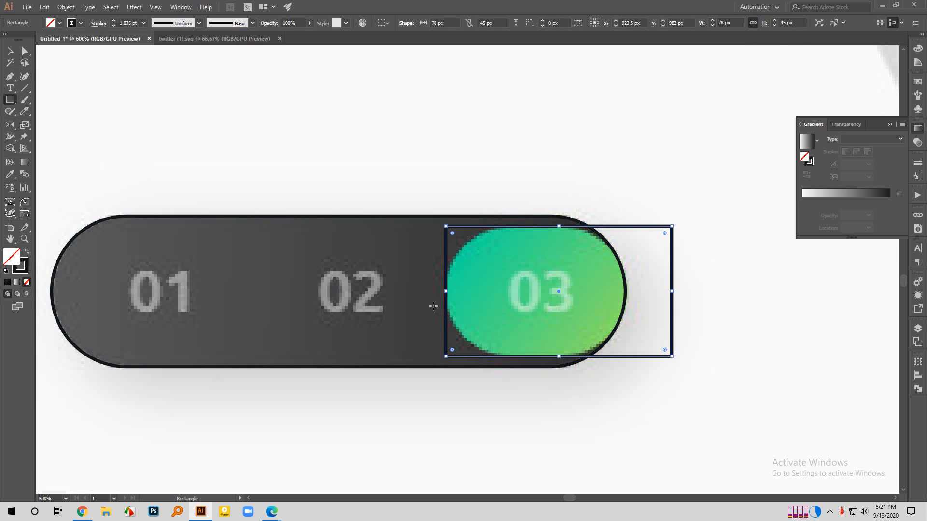
pyautogui.moveTo(447, 292); pyautogui.dragTo(442, 293)
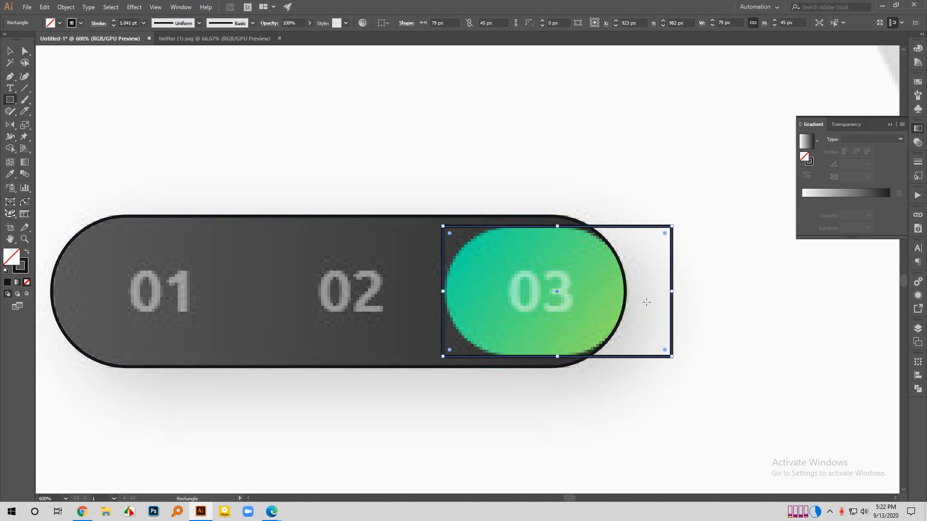
# Round the two left corners of the 03 button rectangle to a 22.5 px radius and deselect it.
pyautogui.press('a')
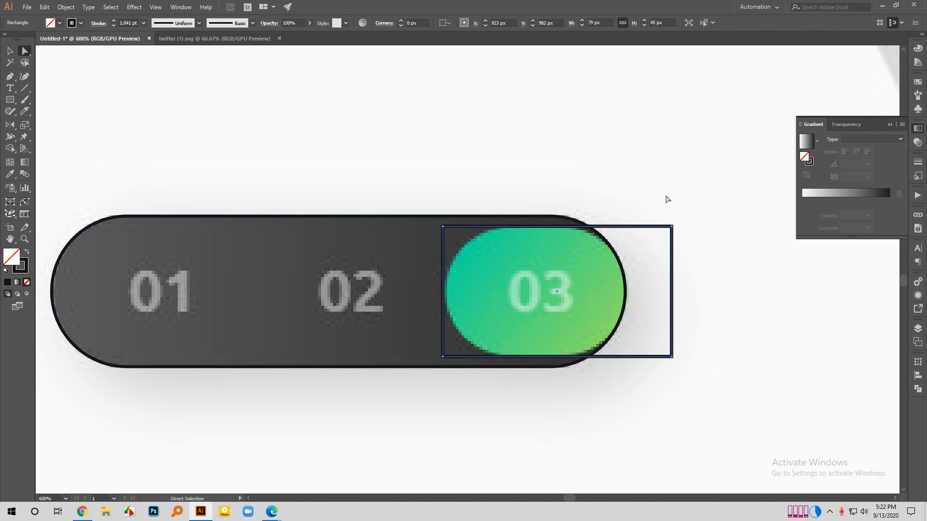
pyautogui.click(443, 227)
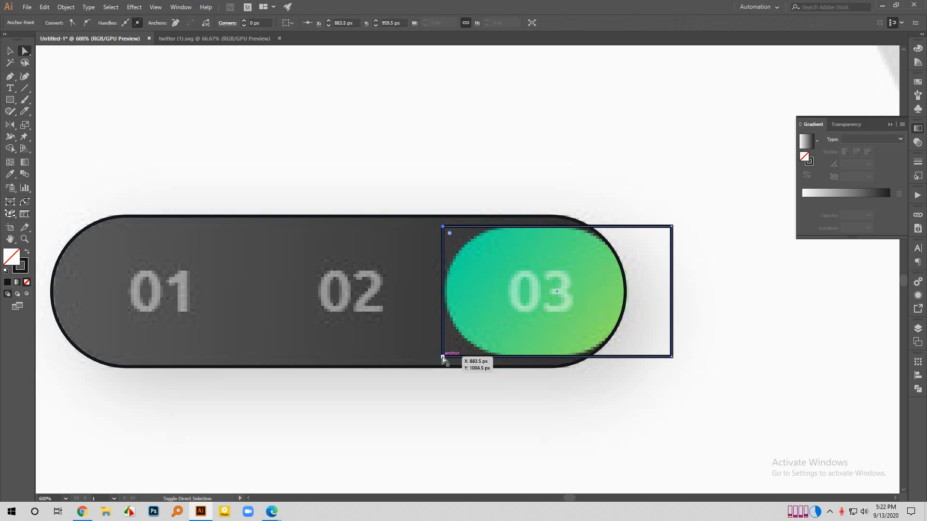
pyautogui.keyDown('shift'); pyautogui.click(442, 357); pyautogui.keyUp('shift')
pyautogui.moveTo(450, 350); pyautogui.dragTo(602, 315)
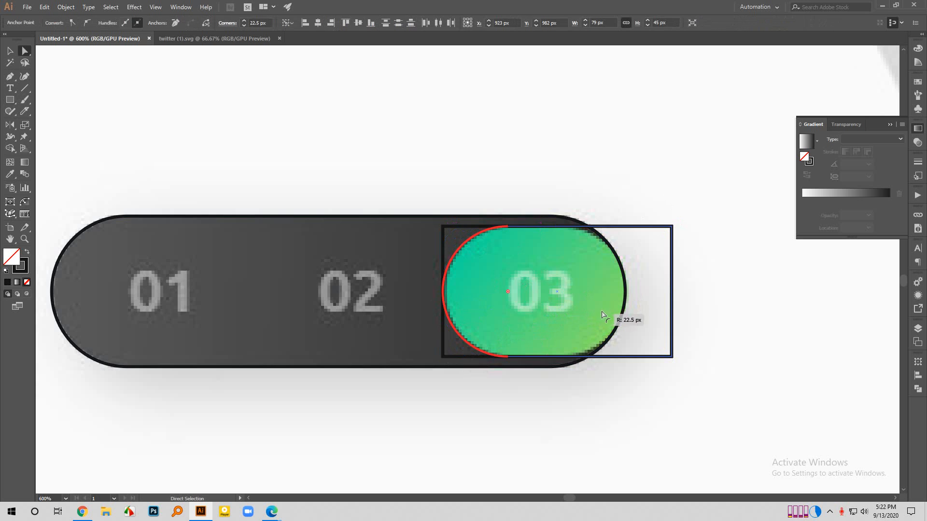
pyautogui.click(725, 353)
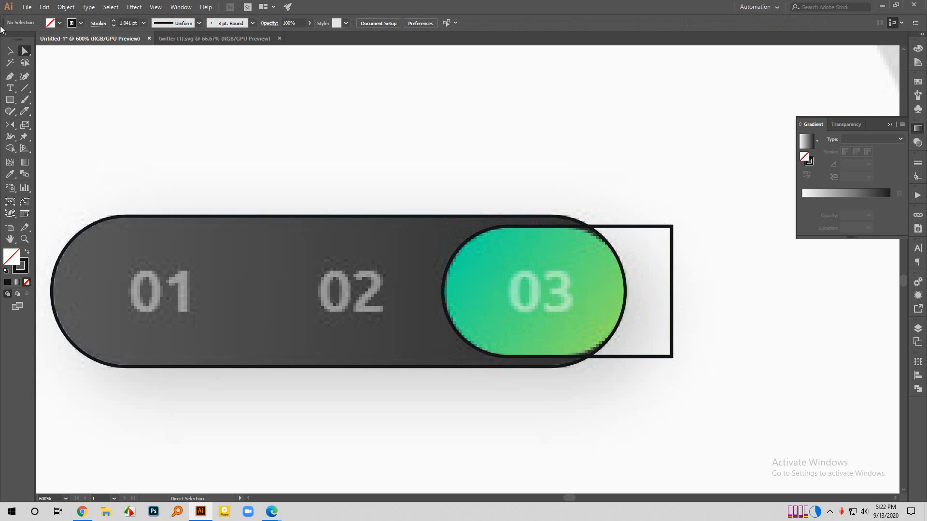
# Fill the large pager pill outline with the default white-to-black linear gradient at 0° and leave the pill selected.
pyautogui.click(9, 51)
pyautogui.click(459, 367)
pyautogui.scroll(-6, 530, 367)
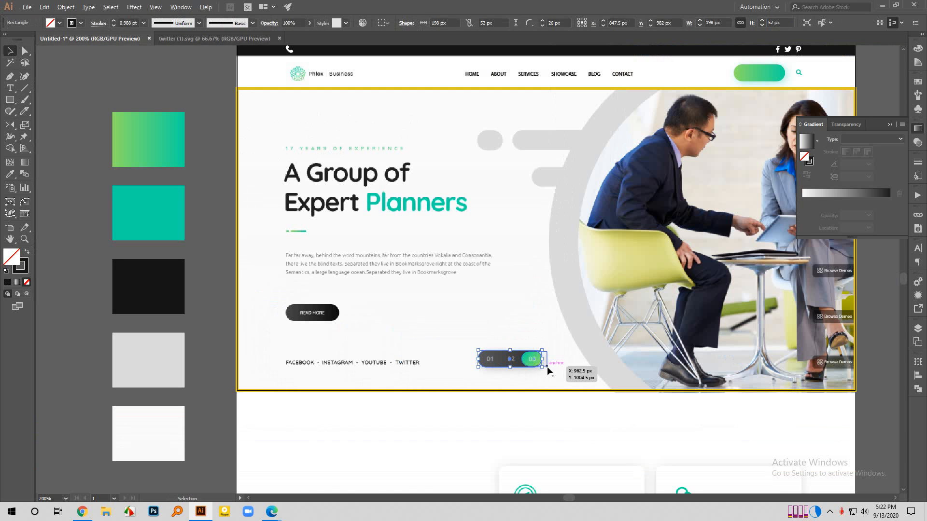
pyautogui.scroll(-1, 468, 361)
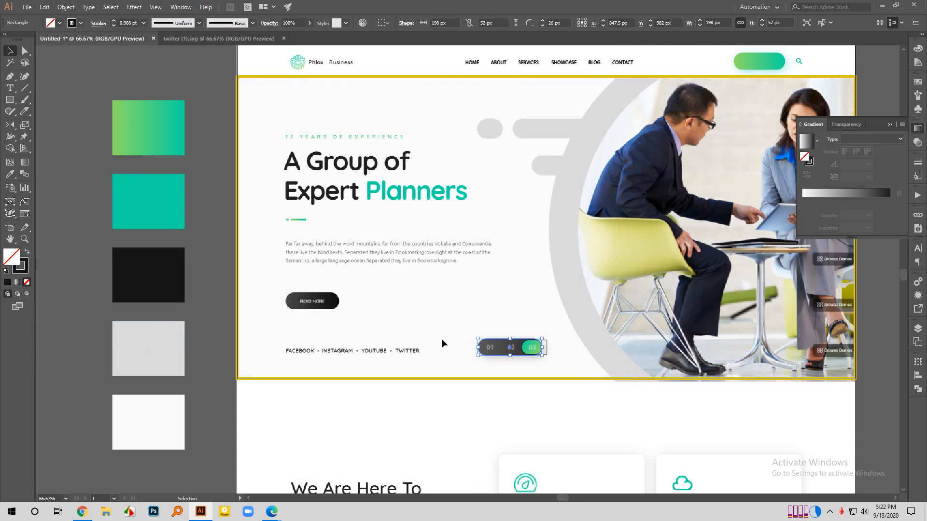
pyautogui.scroll(3, 493, 347)
pyautogui.scroll(-2, 730, 386)
pyautogui.scroll(-2, 92, 232)
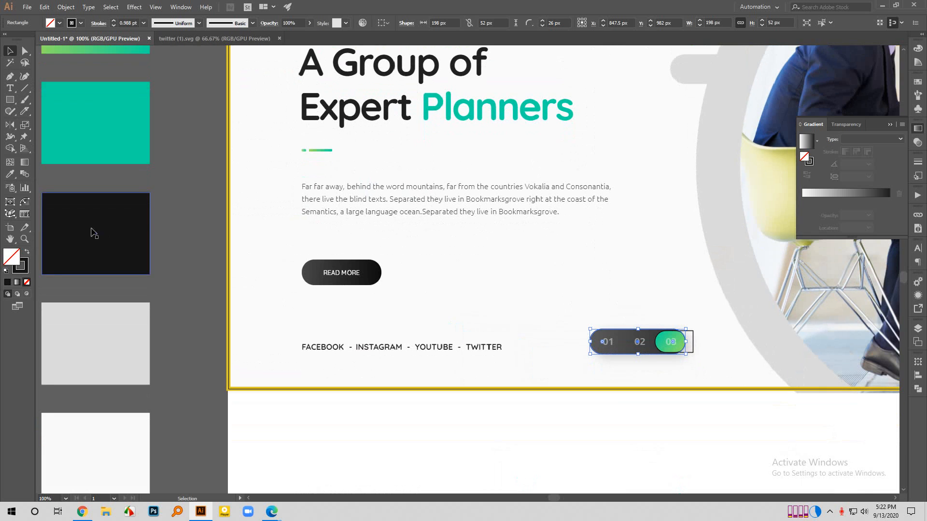
pyautogui.scroll(-3, 193, 261)
pyautogui.scroll(2, 624, 288)
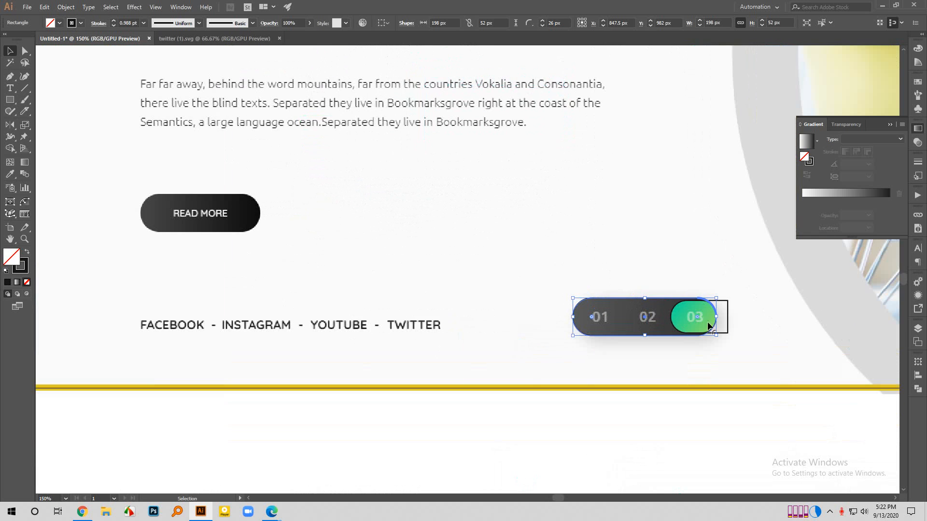
pyautogui.click(834, 194)
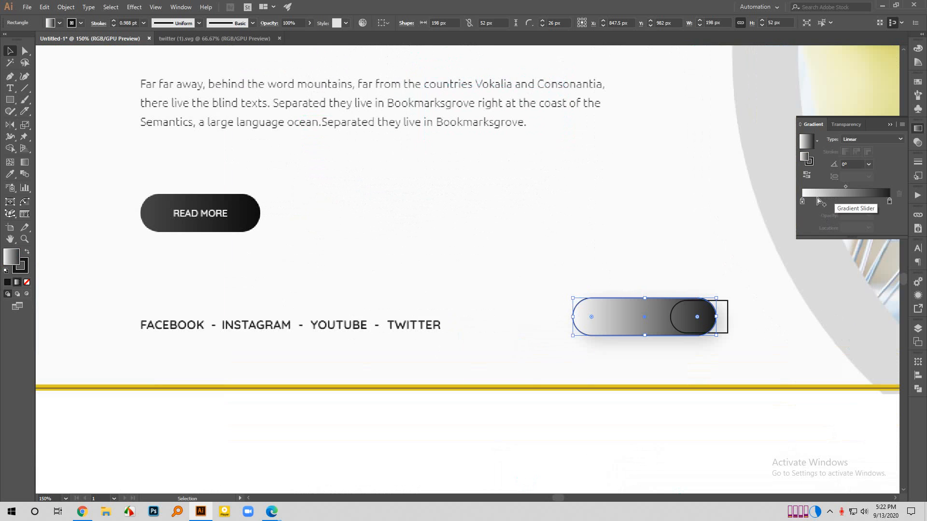
pyautogui.click(747, 257)
pyautogui.scroll(2, 713, 318)
pyautogui.click(649, 321)
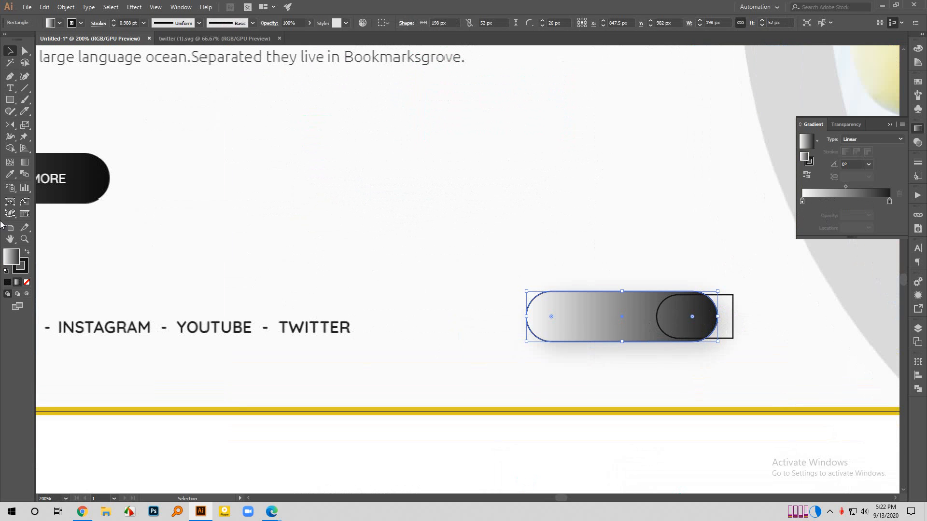
# Swap the pager pill's gradient from its fill to its outline, remove the fill and deselect it.
pyautogui.click(28, 253)
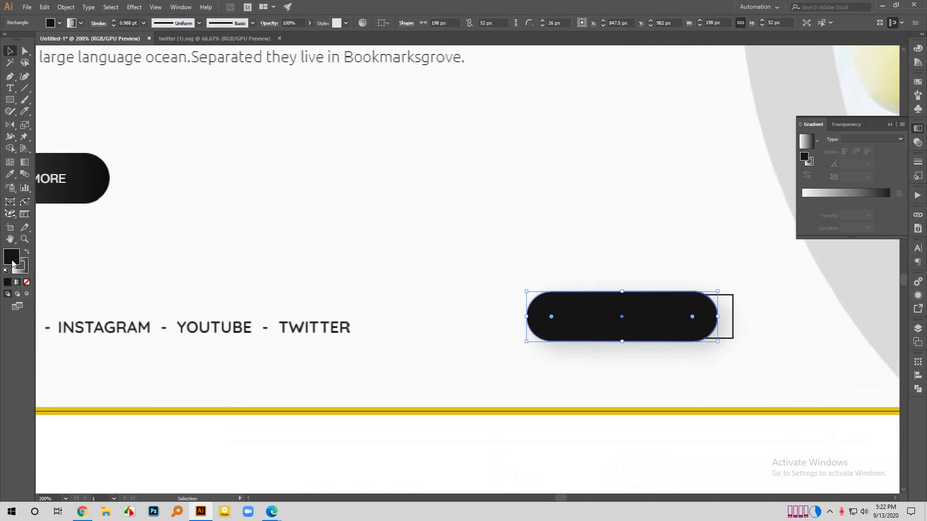
pyautogui.click(27, 282)
pyautogui.click(404, 248)
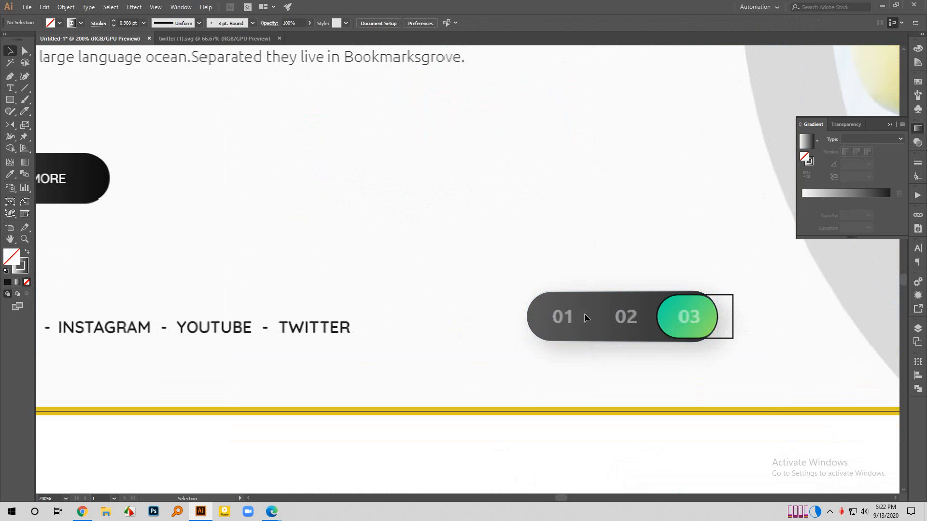
# Select the pager pill again, keep it without a fill, and open its outline's linear gradient for editing.
pyautogui.click(588, 291)
pyautogui.scroll(2, 669, 286)
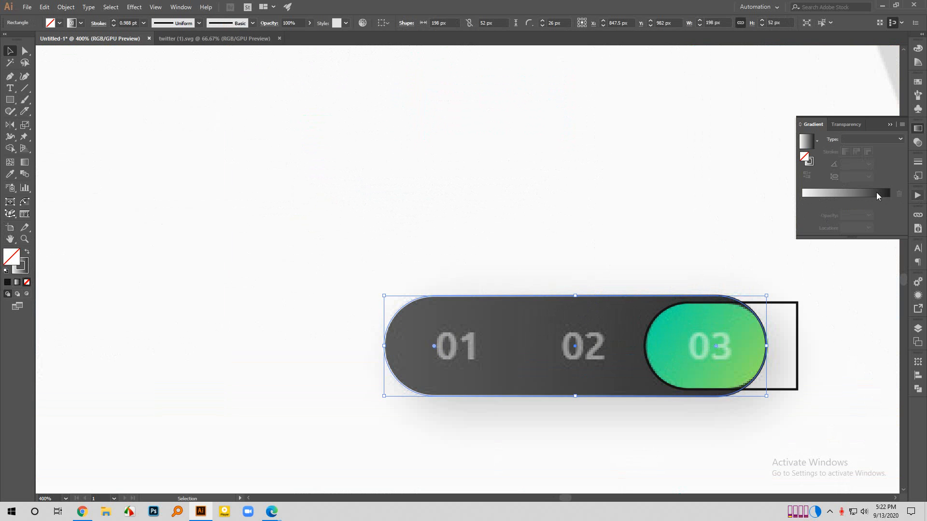
pyautogui.click(876, 193)
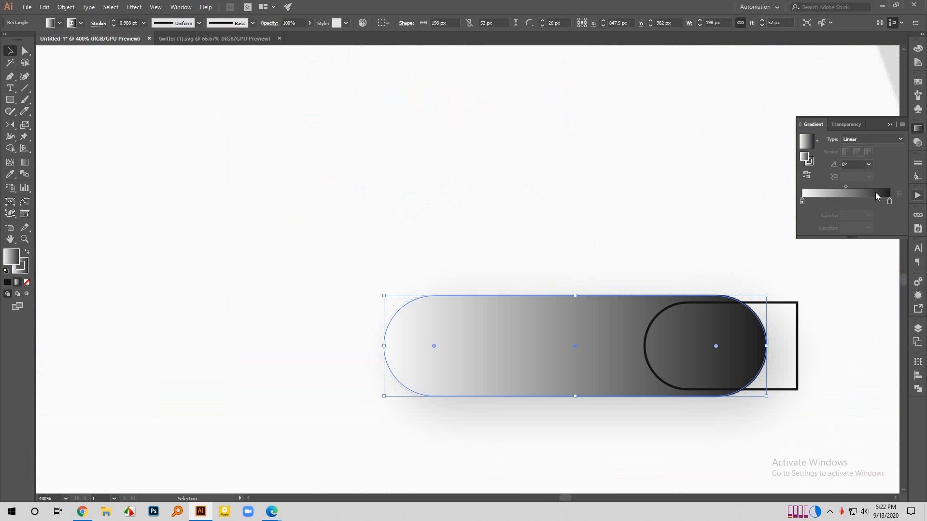
pyautogui.click(27, 283)
pyautogui.click(26, 272)
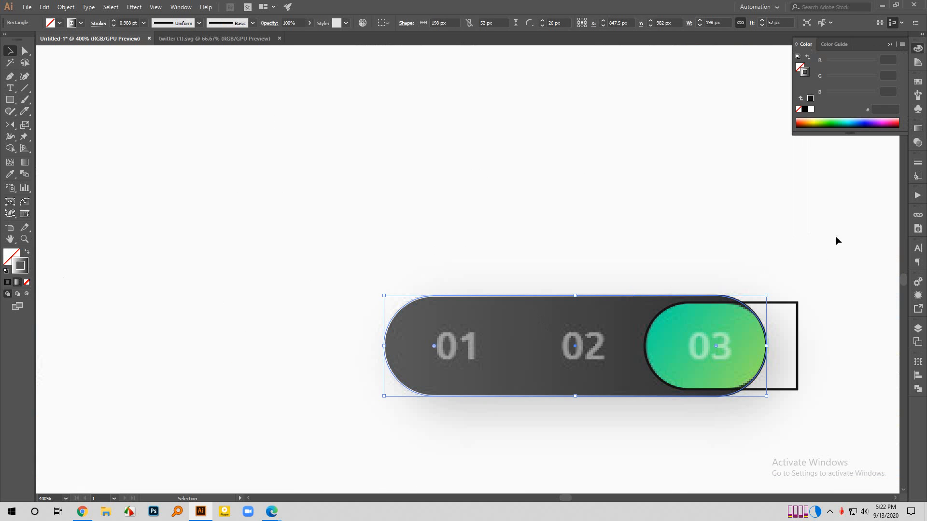
pyautogui.click(917, 128)
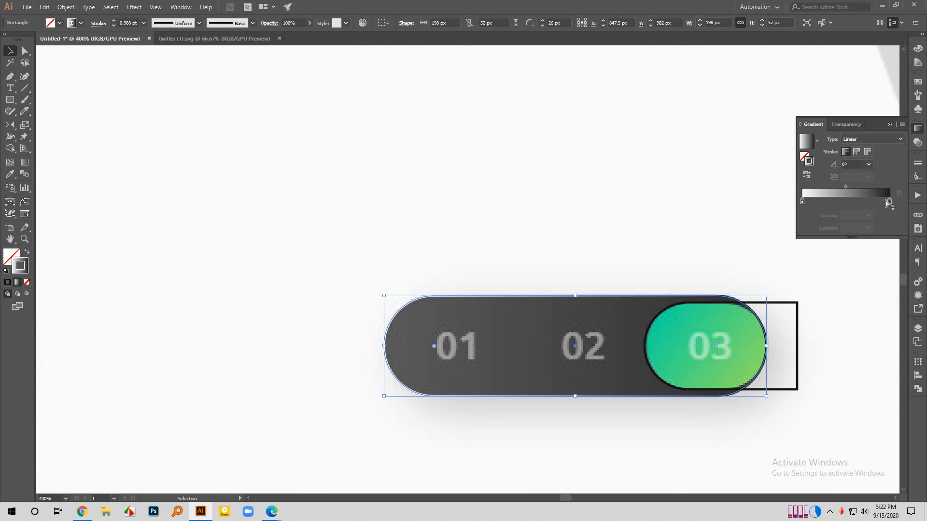
# Try to sample the reference pager's dark grey for the outline gradient's end stop, and undo it.
pyautogui.click(890, 201)
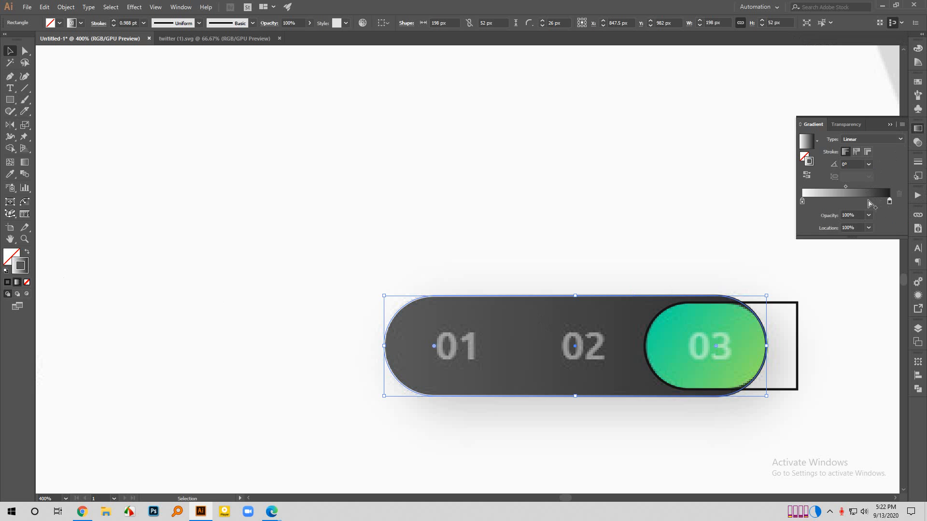
pyautogui.press('i')
pyautogui.click(655, 378)
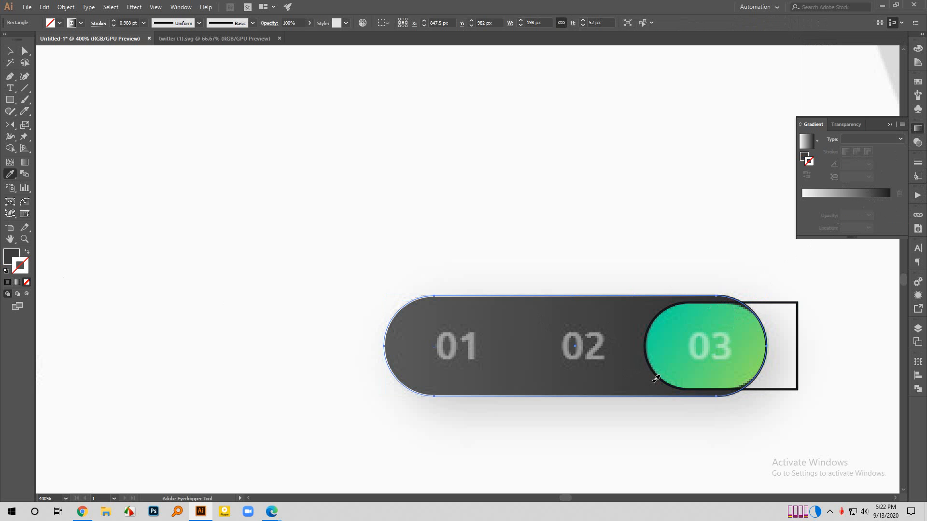
pyautogui.hotkey('ctrl', 'z')
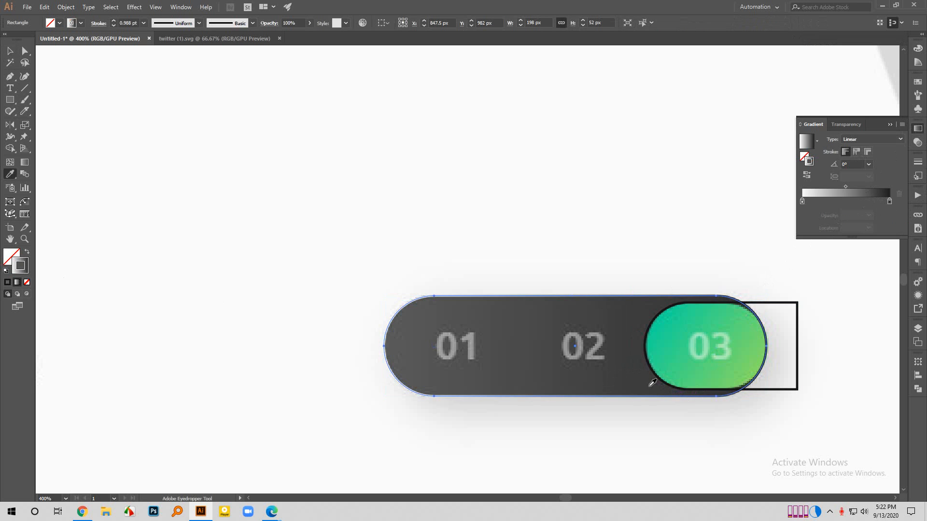
# Recolor the gradient's white start stop with the grey sampled beside 01, swap the gradient to the pill's fill, and deselect.
pyautogui.click(830, 193)
pyautogui.click(801, 201)
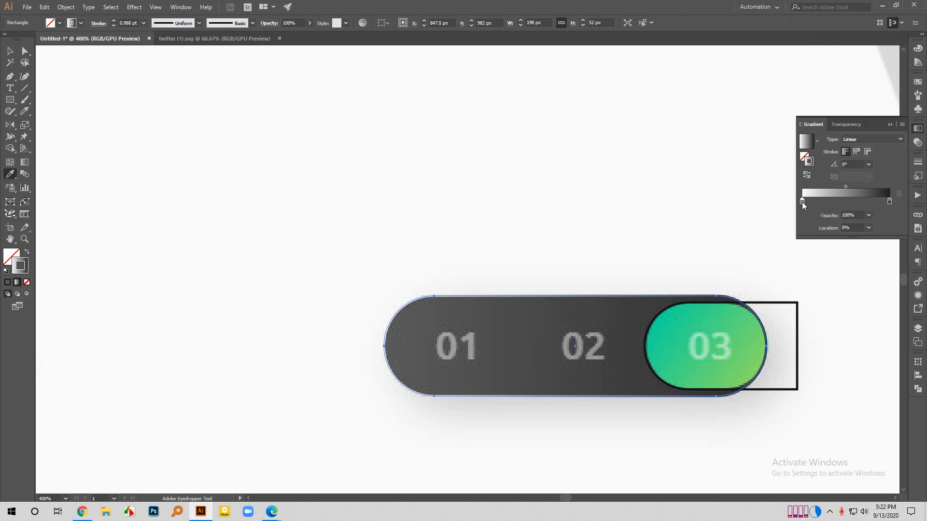
pyautogui.keyDown('shift'); pyautogui.click(413, 348); pyautogui.keyUp('shift')
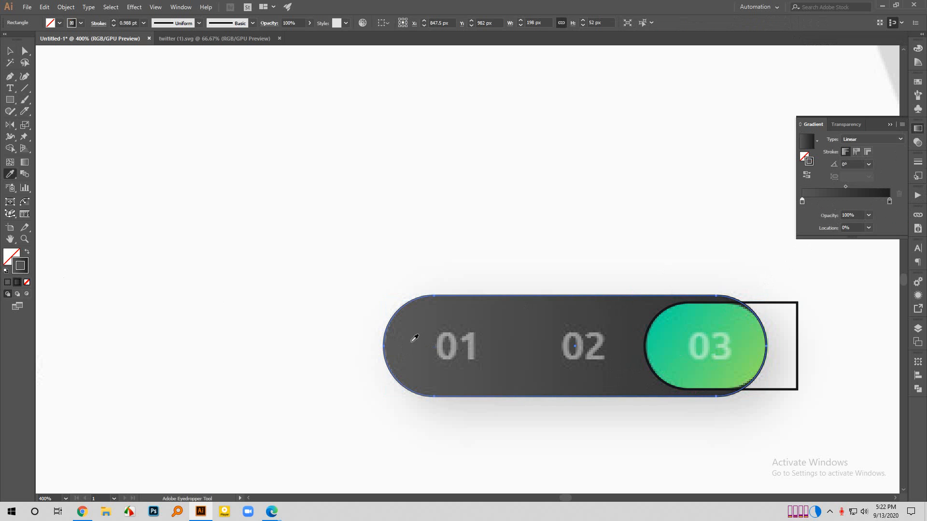
pyautogui.click(27, 252)
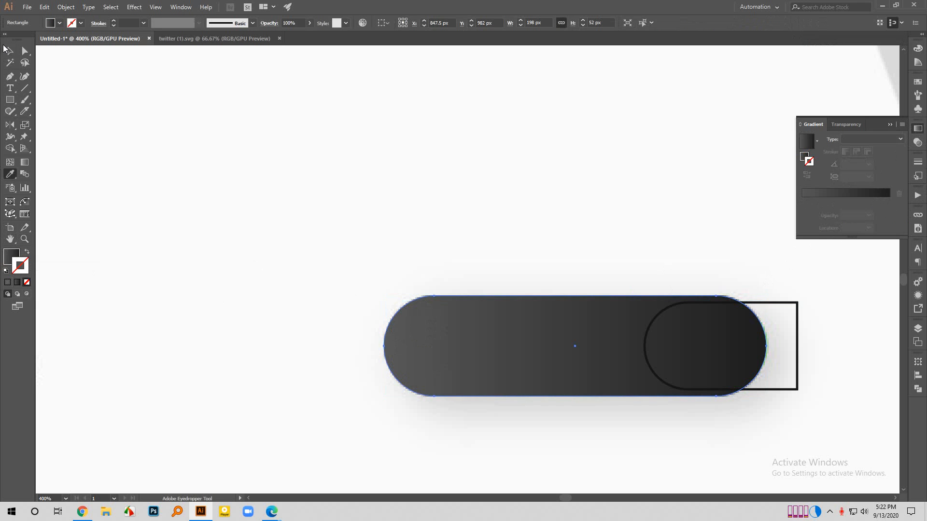
pyautogui.click(8, 50)
pyautogui.click(139, 196)
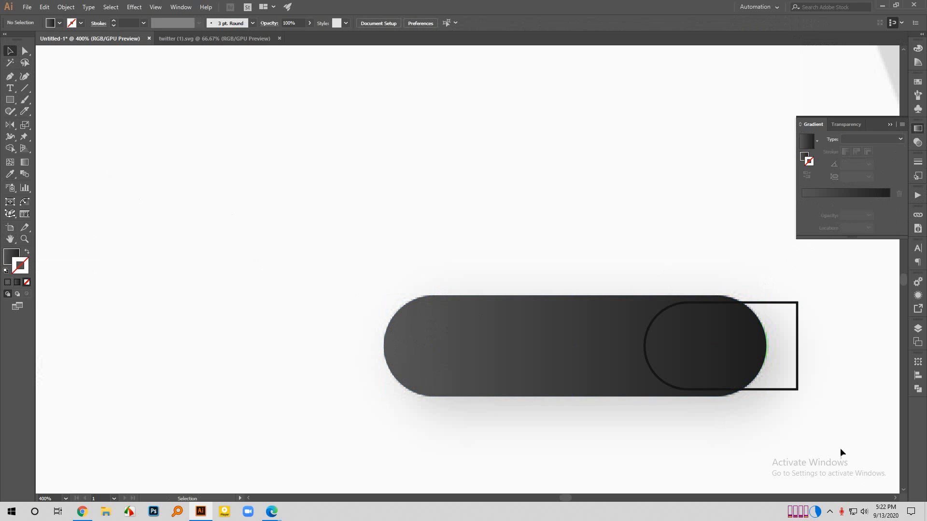
# Give the 03 button shape the green gradient fill without outline, sampled from the palette's gradient swatch, and deselect it.
pyautogui.click(797, 378)
pyautogui.scroll(-4, 809, 403)
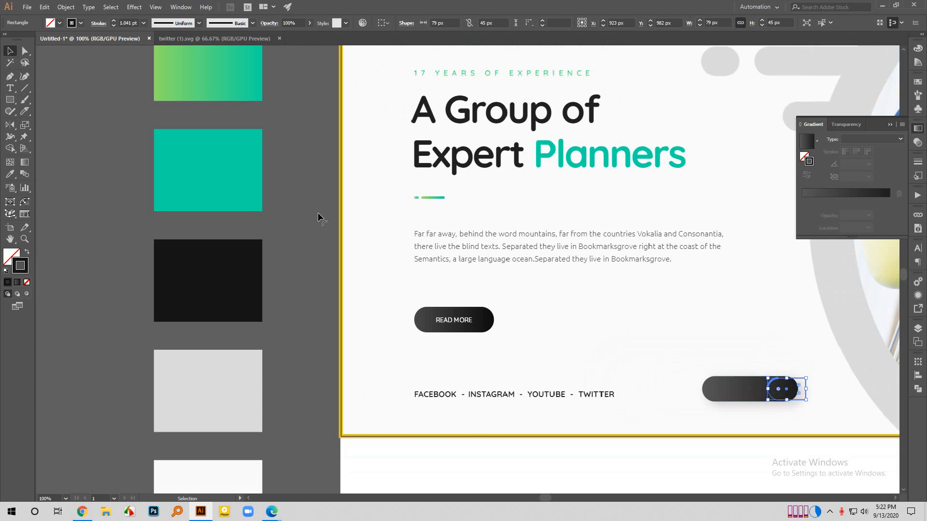
pyautogui.scroll(2, 269, 113)
pyautogui.press('i')
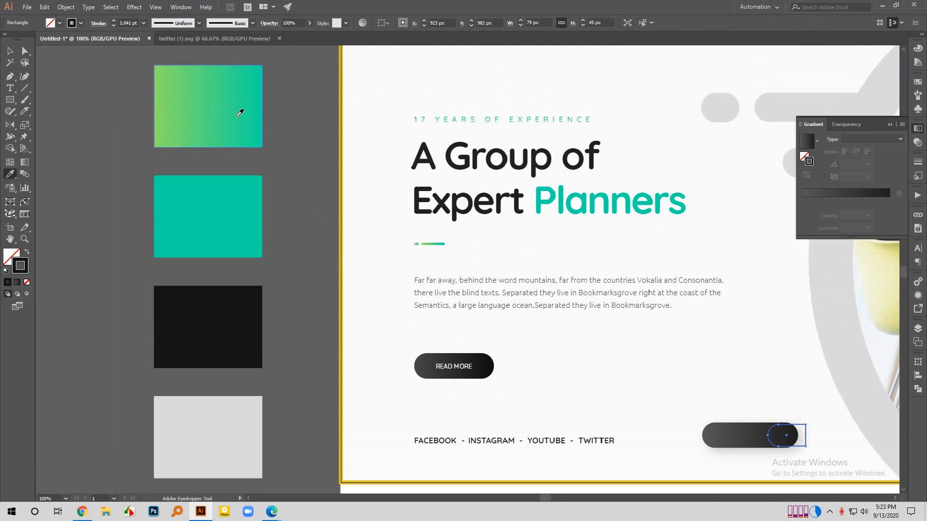
pyautogui.click(242, 110)
pyautogui.scroll(-1, 217, 154)
pyautogui.click(10, 50)
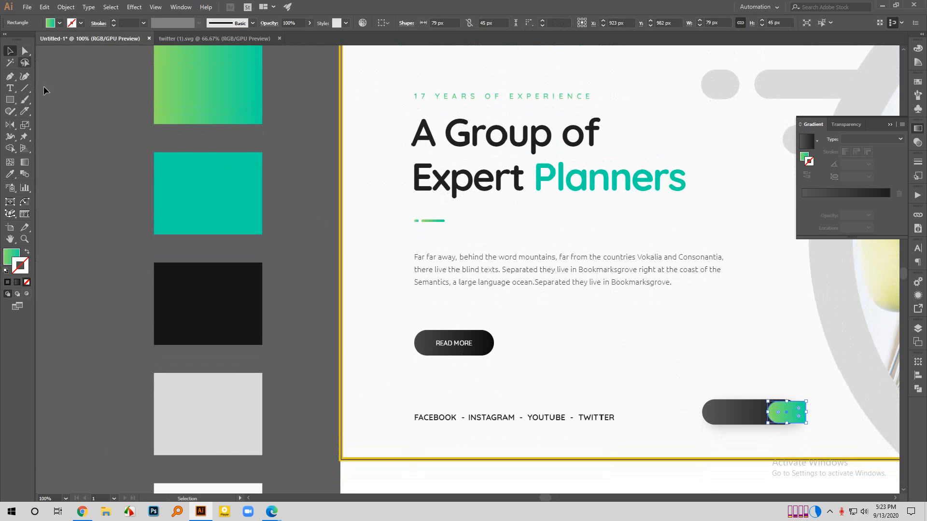
pyautogui.click(290, 266)
# Cut off the part of the green button that overhangs the pill's right end with Shape Builder, and deselect both shapes.
pyautogui.scroll(-1, 597, 308)
pyautogui.scroll(3, 840, 402)
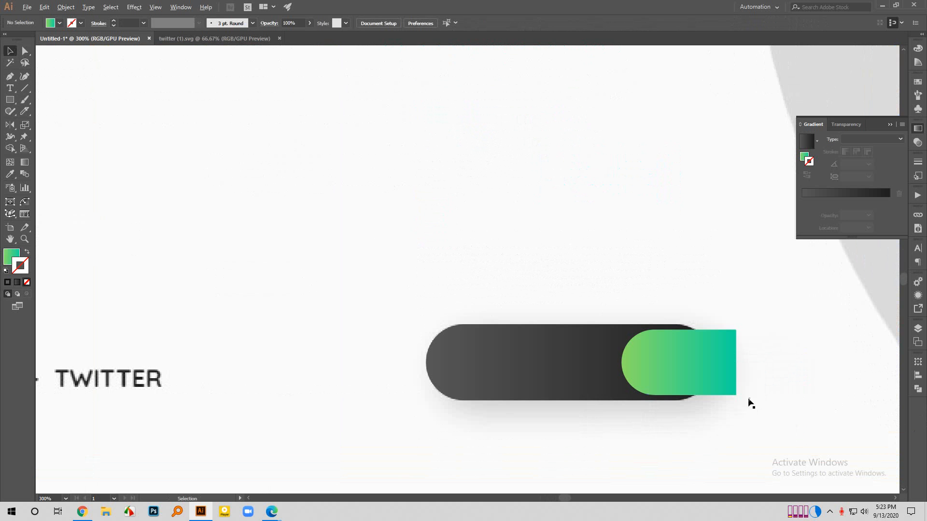
pyautogui.click(711, 362)
pyautogui.keyDown('shift'); pyautogui.click(519, 351); pyautogui.keyUp('shift')
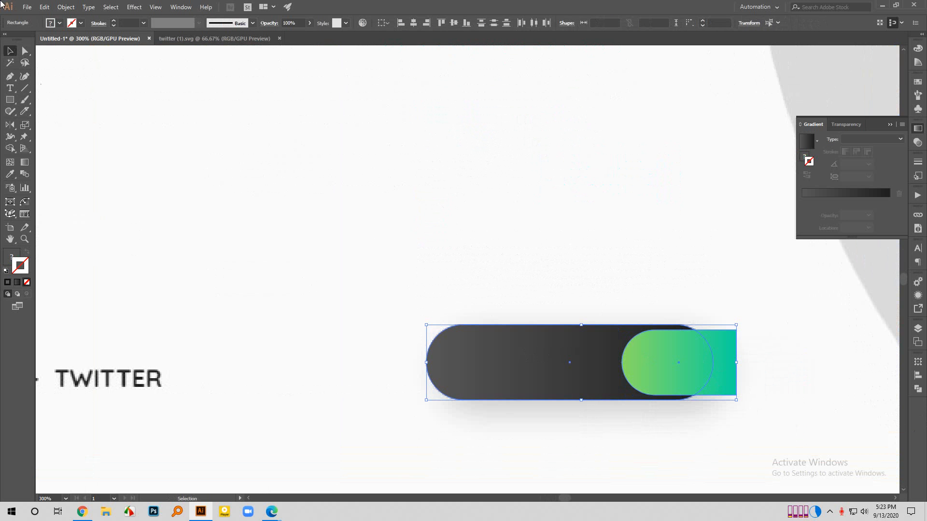
pyautogui.click(11, 149)
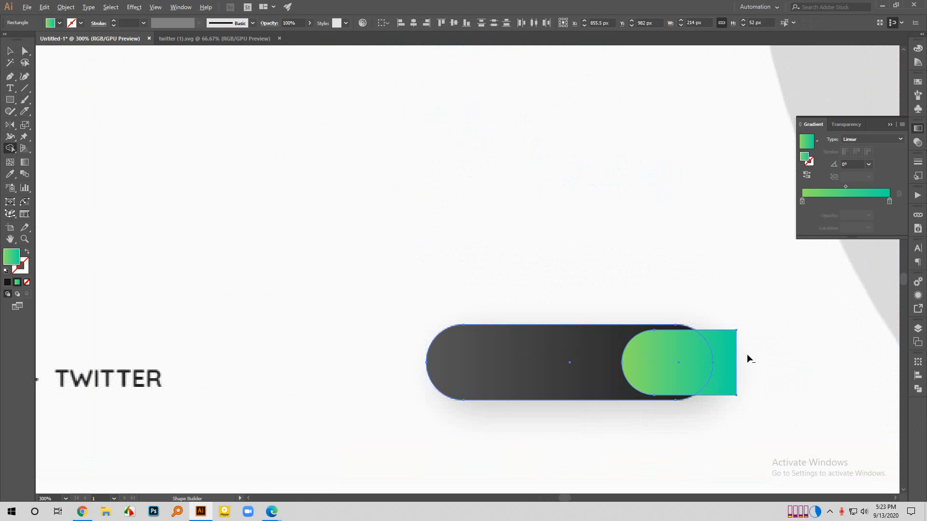
pyautogui.keyDown('alt'); pyautogui.click(724, 354); pyautogui.keyUp('alt')
pyautogui.scroll(-3, 657, 244)
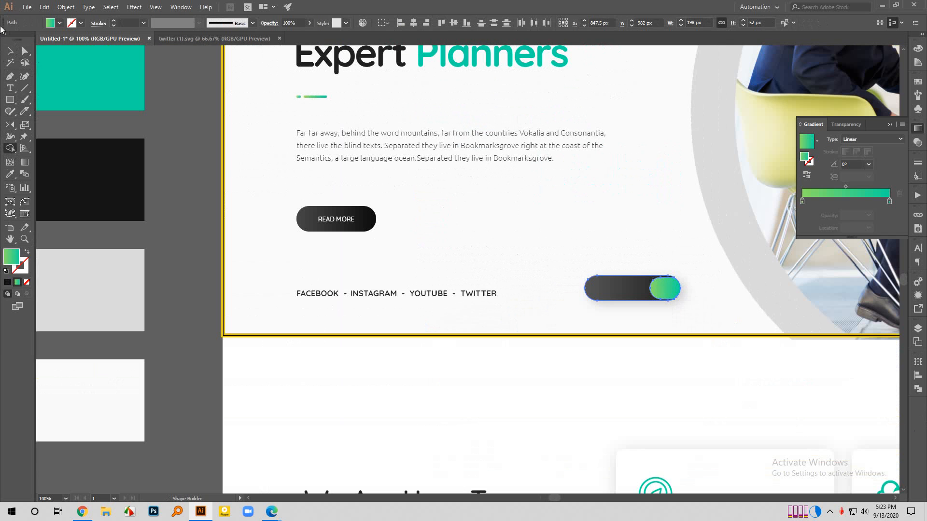
pyautogui.click(9, 51)
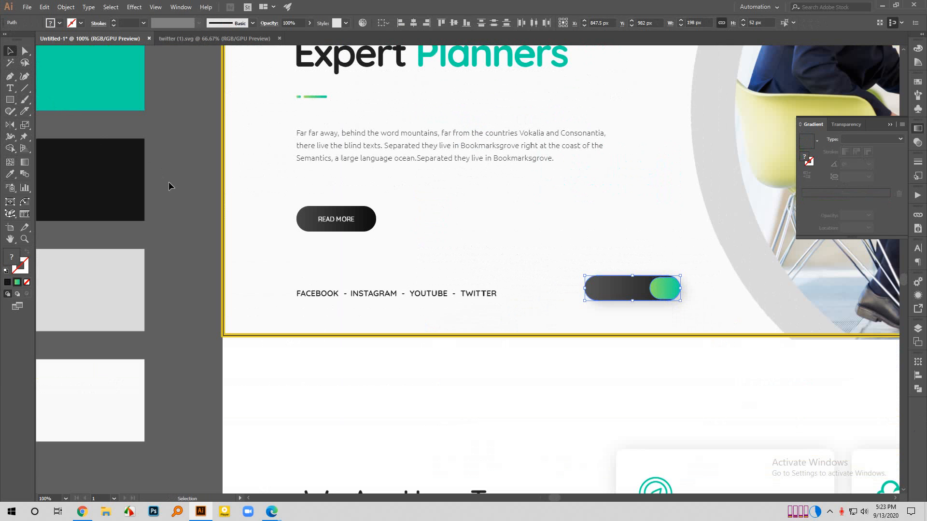
pyautogui.click(486, 264)
# Select the dark pager pill together with the green button and group them.
pyautogui.scroll(4, 688, 299)
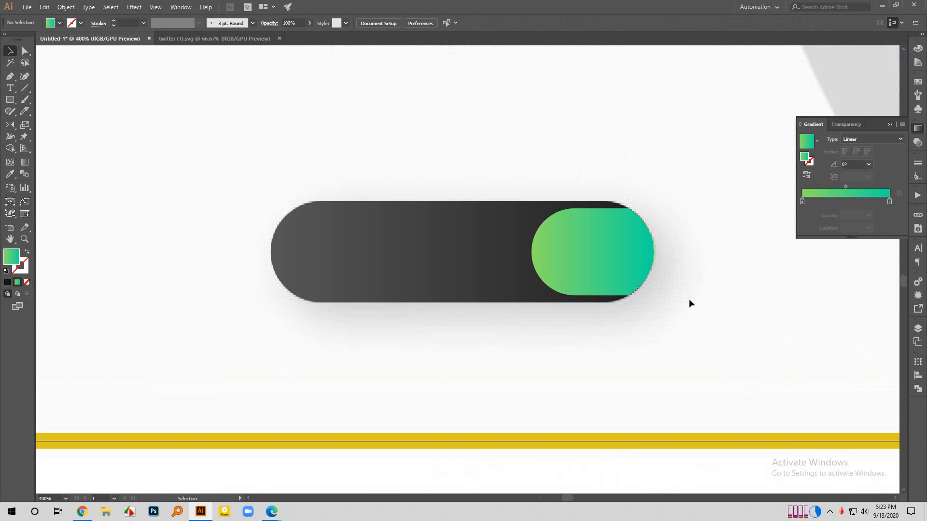
pyautogui.moveTo(566, 276); pyautogui.dragTo(562, 276)
pyautogui.press('a')
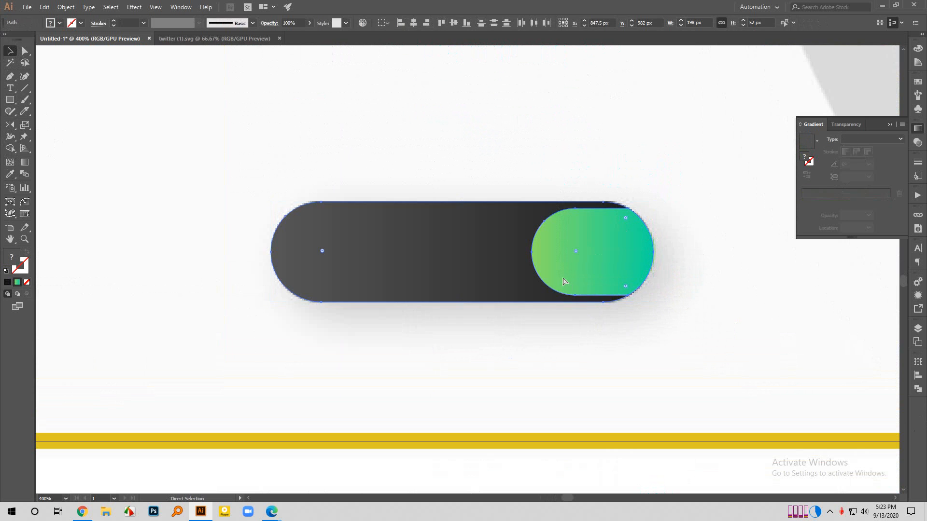
pyautogui.press('v')
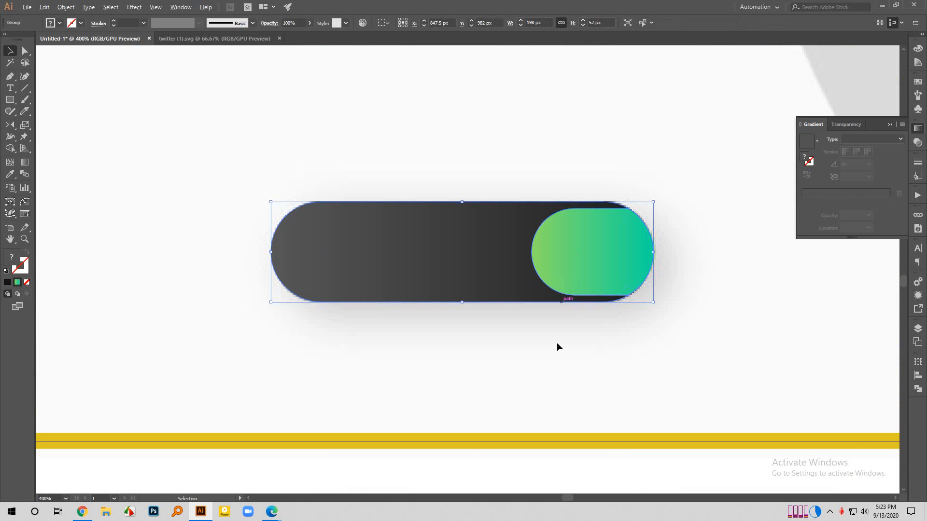
# Move the pager group above the reference pager to compare the two, and undo the move.
pyautogui.scroll(-3, 566, 367)
pyautogui.click(641, 353)
pyautogui.moveTo(582, 326); pyautogui.dragTo(575, 262)
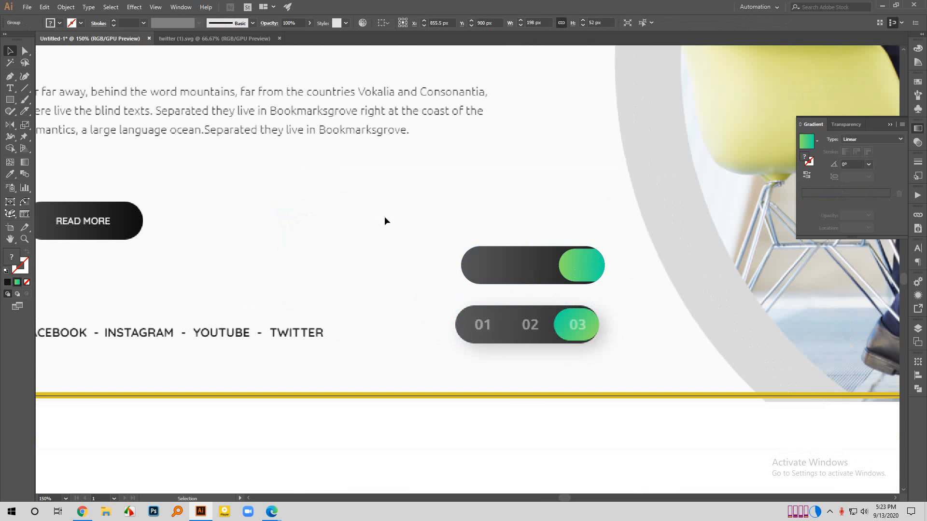
pyautogui.click(374, 251)
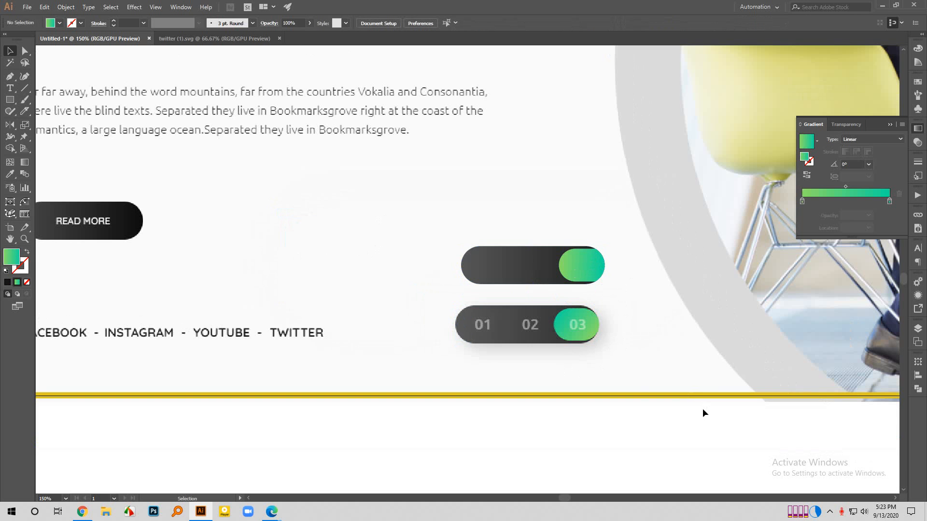
pyautogui.scroll(3, 594, 348)
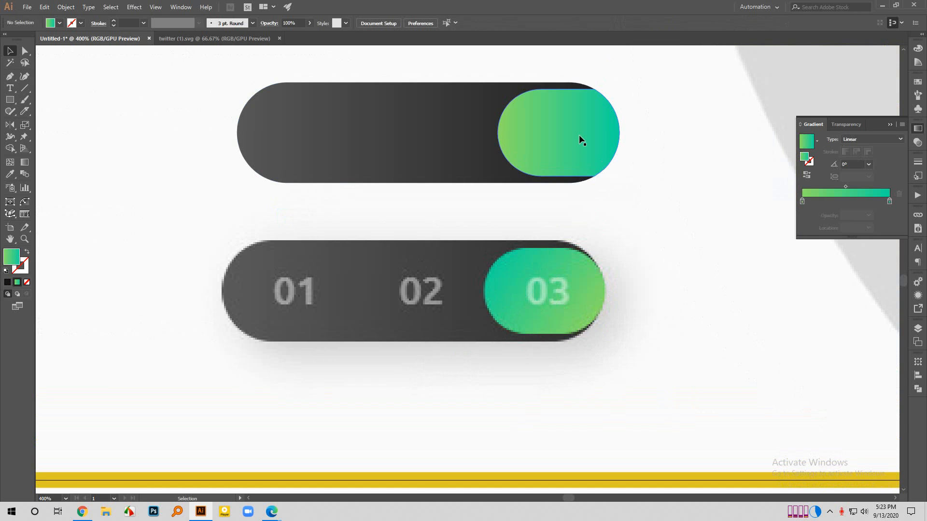
pyautogui.press('a')
pyautogui.hotkey('ctrl', 'z')
pyautogui.press('v')
# Deselect the pager and examine the page from the hero section down to the View All button and missions section.
pyautogui.scroll(-3, 701, 293)
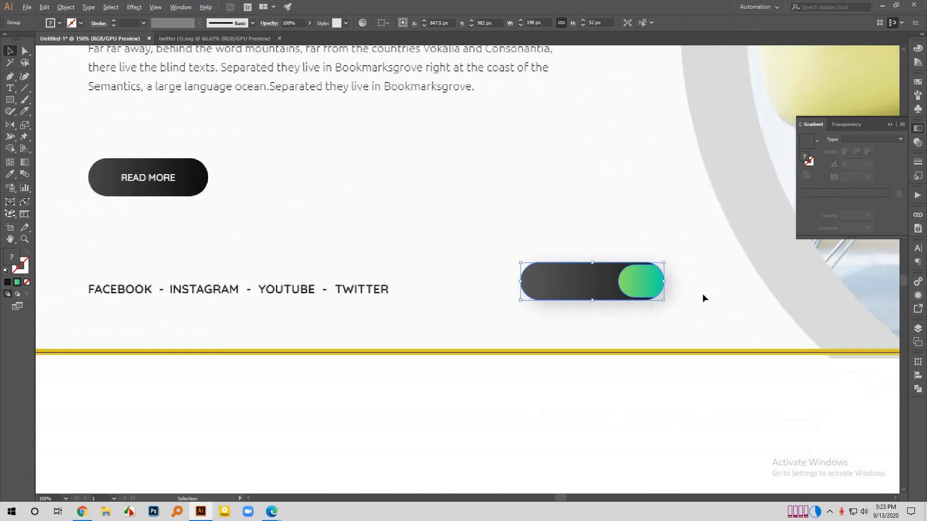
pyautogui.scroll(-1, 703, 293)
pyautogui.scroll(-2, 572, 309)
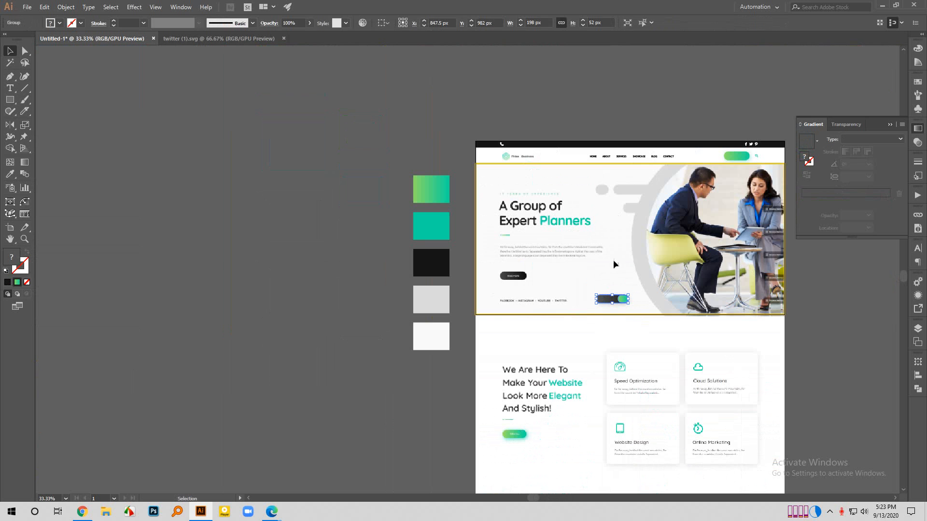
pyautogui.click(424, 393)
pyautogui.scroll(-3, 581, 398)
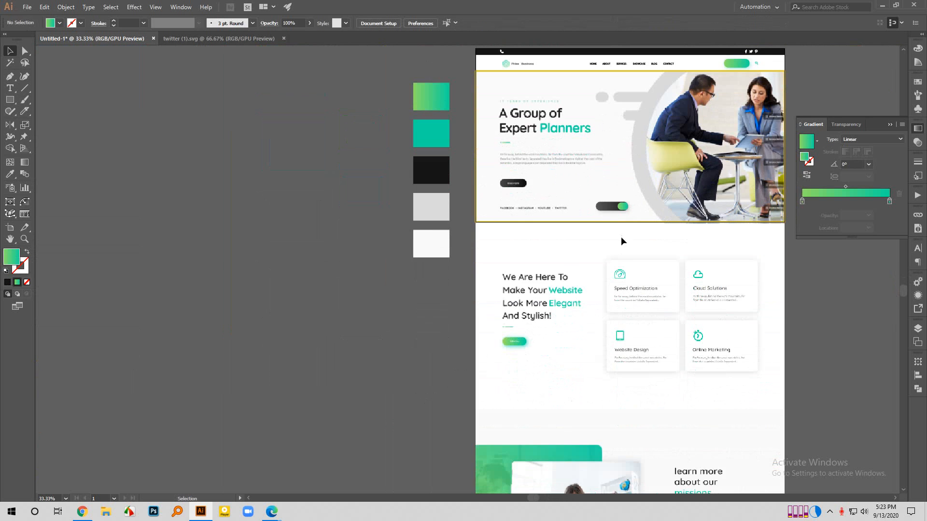
pyautogui.scroll(2, 512, 363)
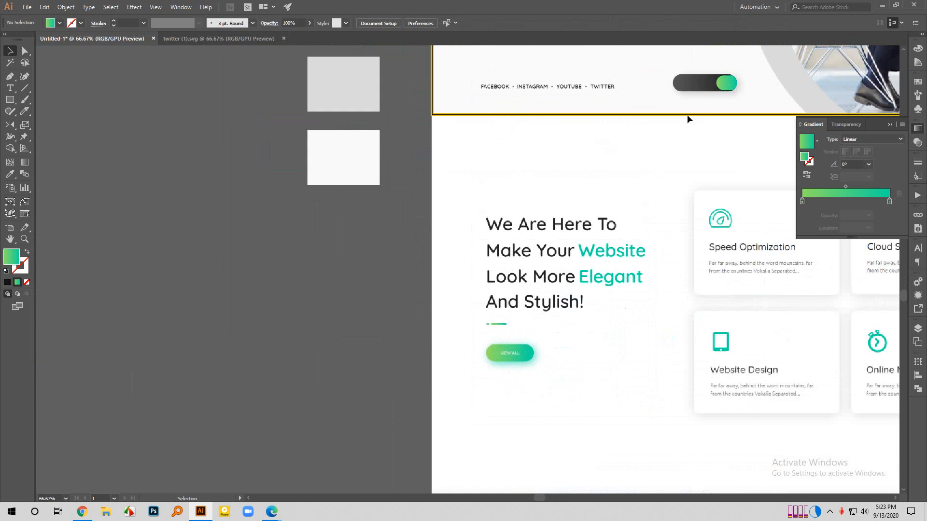
pyautogui.scroll(2, 532, 374)
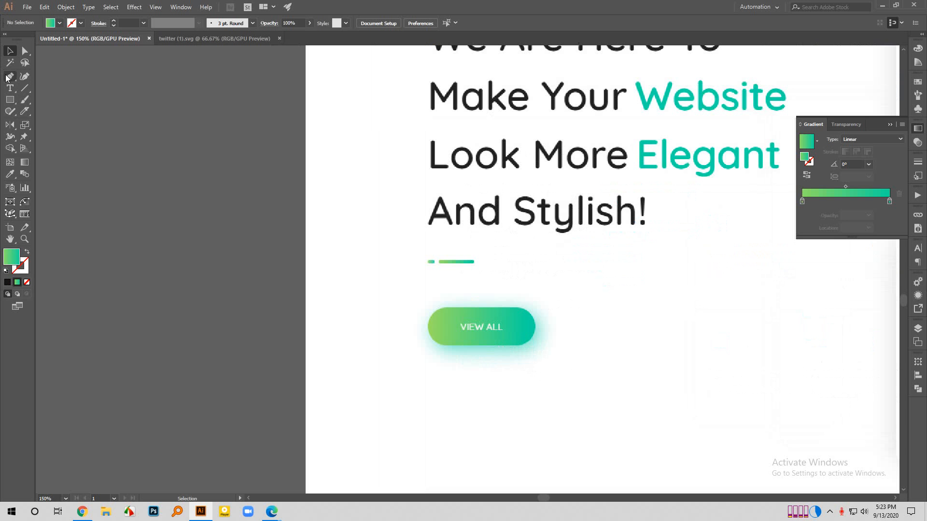
pyautogui.rightClick(15, 105)
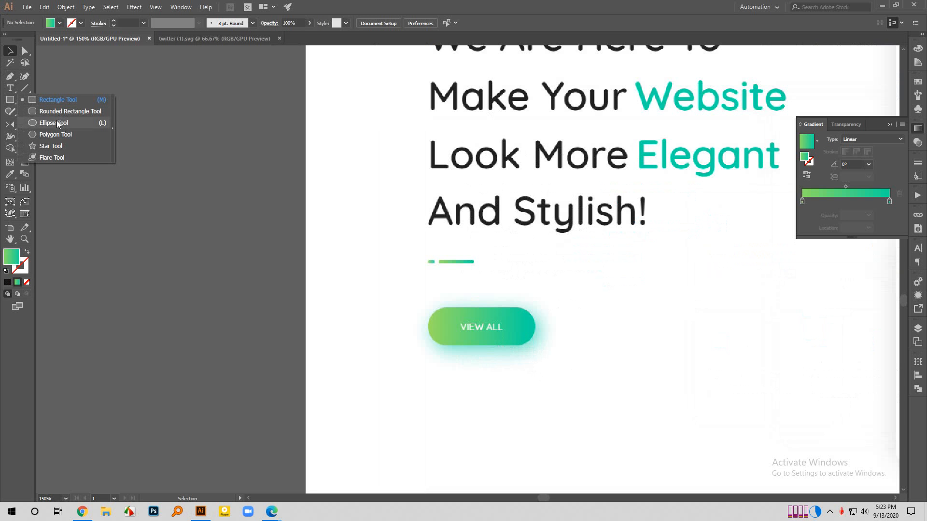
pyautogui.scroll(-1, 62, 366)
pyautogui.scroll(-4, 175, 250)
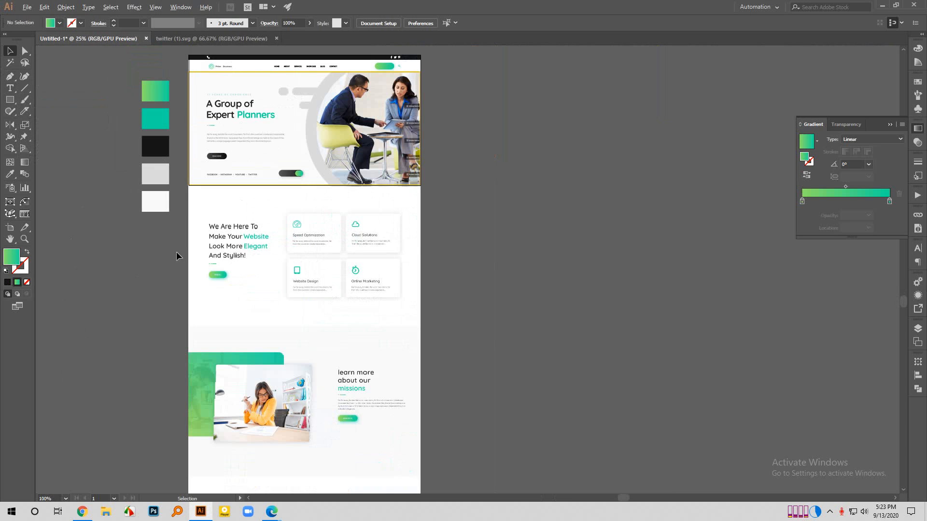
pyautogui.scroll(1, 370, 237)
pyautogui.scroll(2, 181, 173)
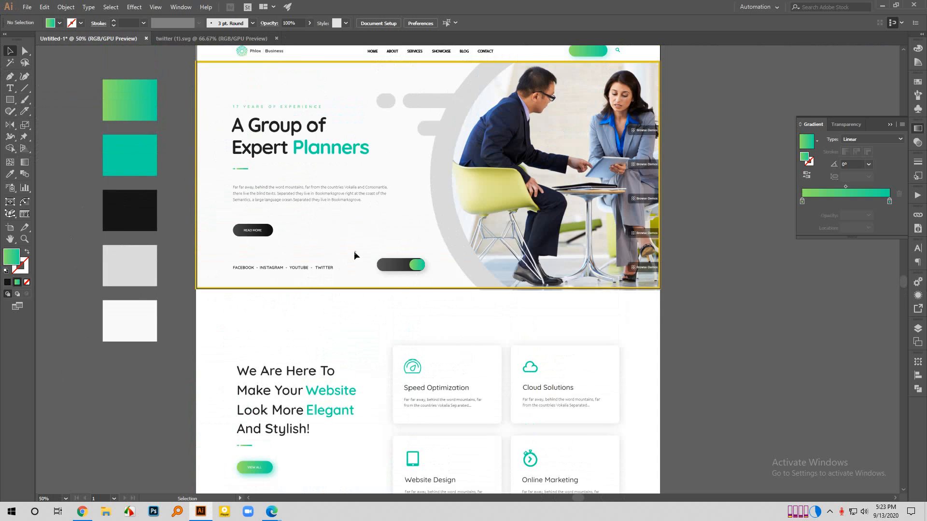
# Copy the pager group over the hero section's READ MORE button and align its start with the reference button's edge.
pyautogui.scroll(2, 355, 255)
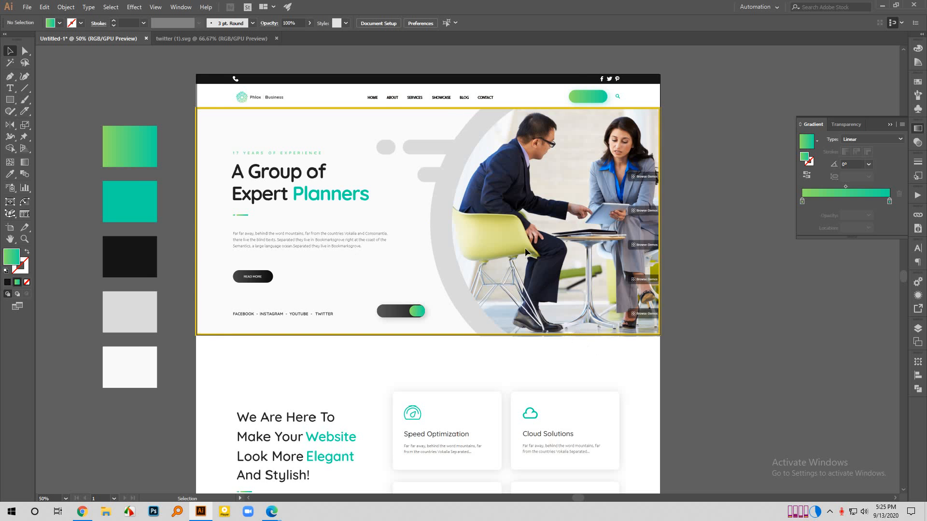
pyautogui.hscroll(-2, 453, 268)
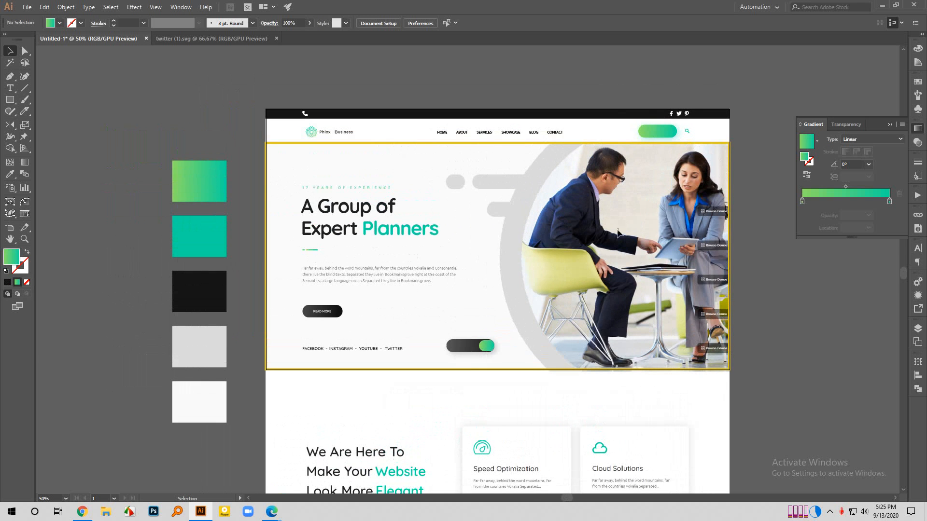
pyautogui.hotkey('ctrl', '=')
pyautogui.scroll(-1, 712, 184)
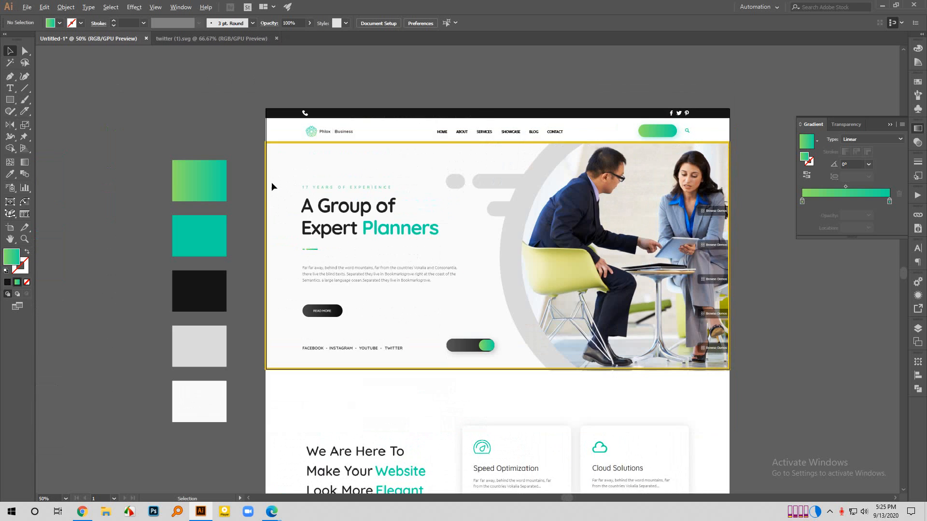
pyautogui.scroll(2, 271, 183)
pyautogui.scroll(-1, 316, 223)
pyautogui.scroll(-1, 320, 227)
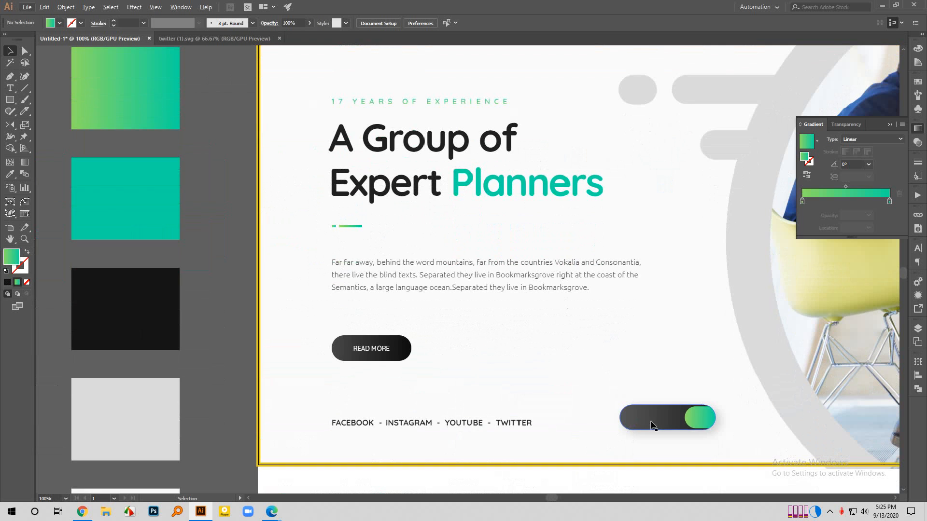
pyautogui.moveTo(662, 429); pyautogui.dragTo(397, 361)
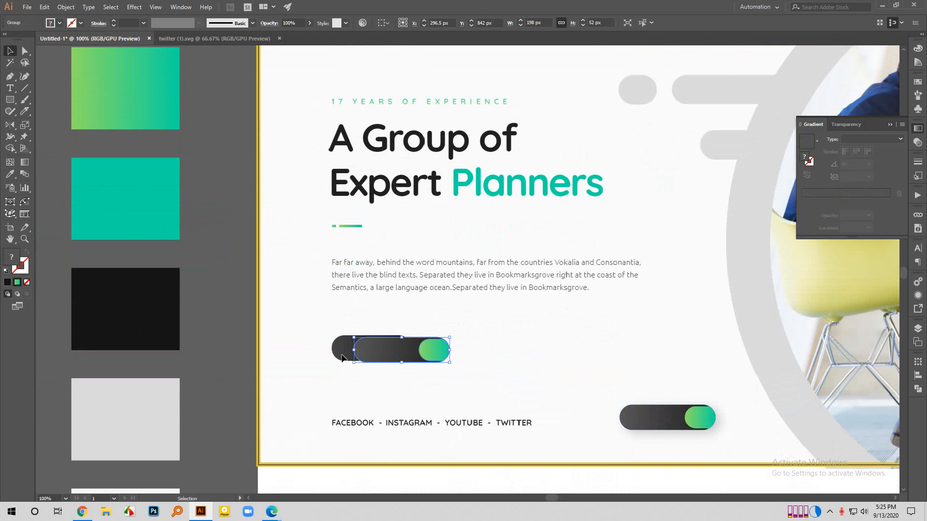
pyautogui.scroll(4, 335, 359)
pyautogui.moveTo(459, 358); pyautogui.dragTo(370, 347)
pyautogui.click(585, 244)
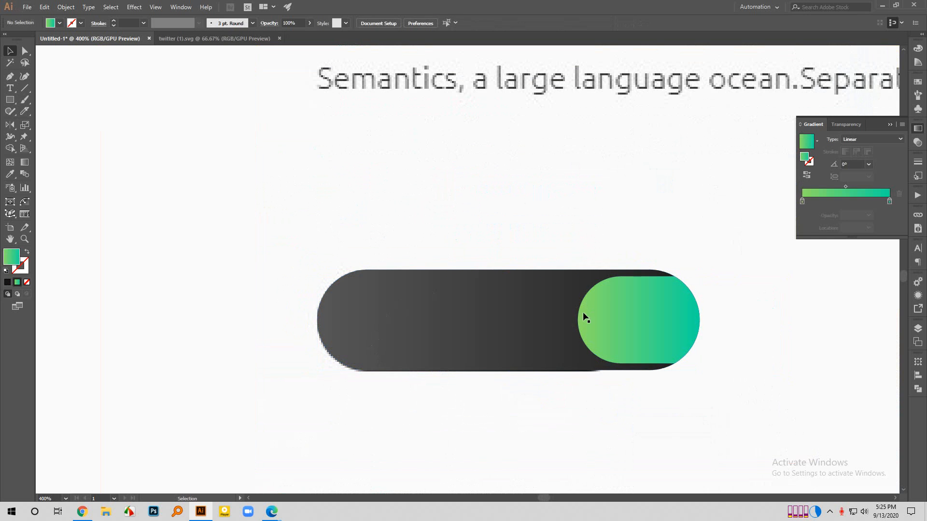
# Delete the green button from the copied pager group with Direct Selection, keeping only the dark pill.
pyautogui.click(582, 311)
pyautogui.click(484, 248)
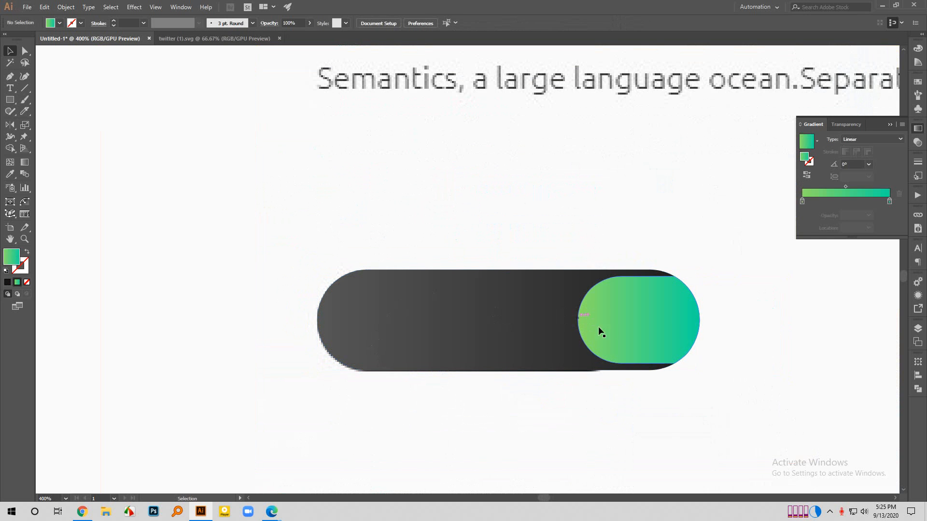
pyautogui.click(635, 314)
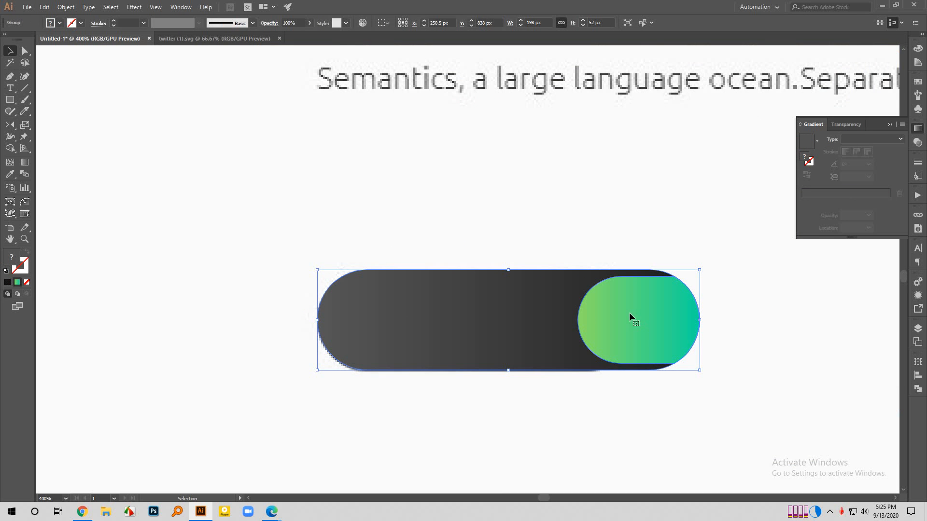
pyautogui.click(449, 232)
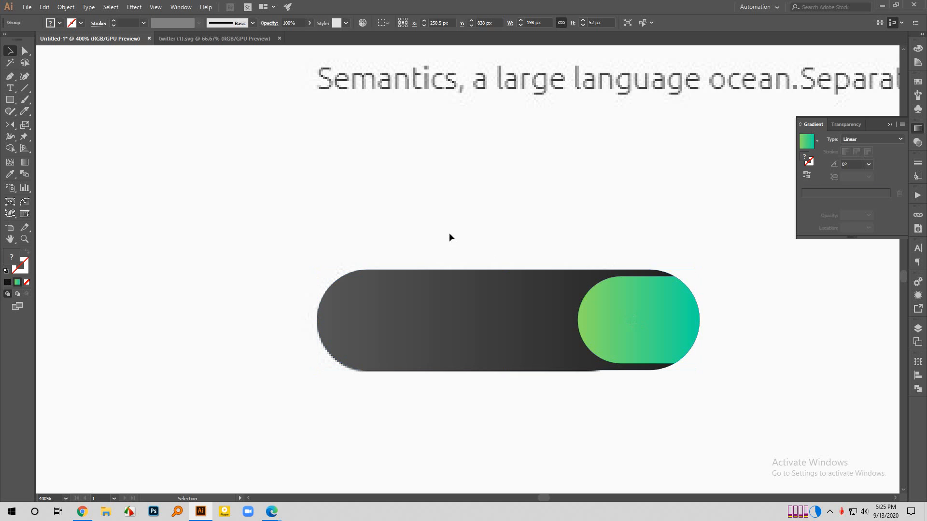
pyautogui.click(23, 48)
pyautogui.click(647, 297)
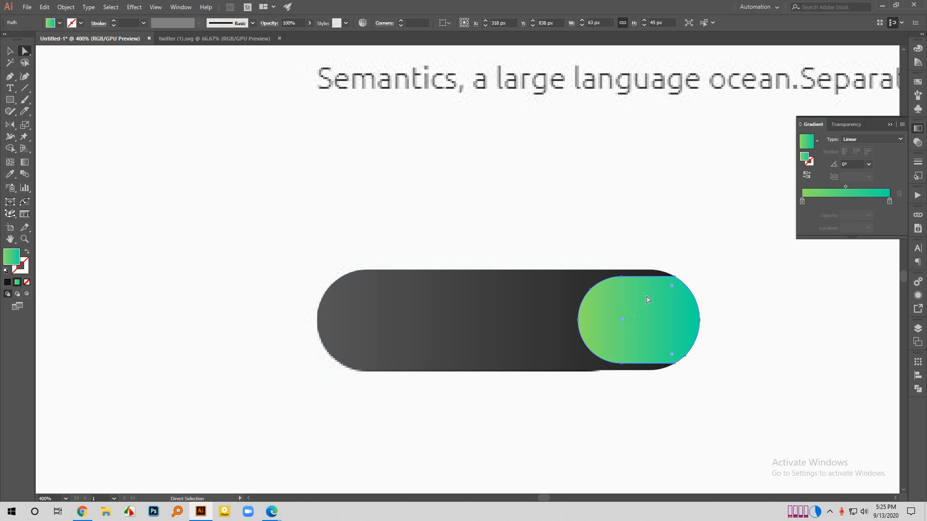
pyautogui.press('Delete')
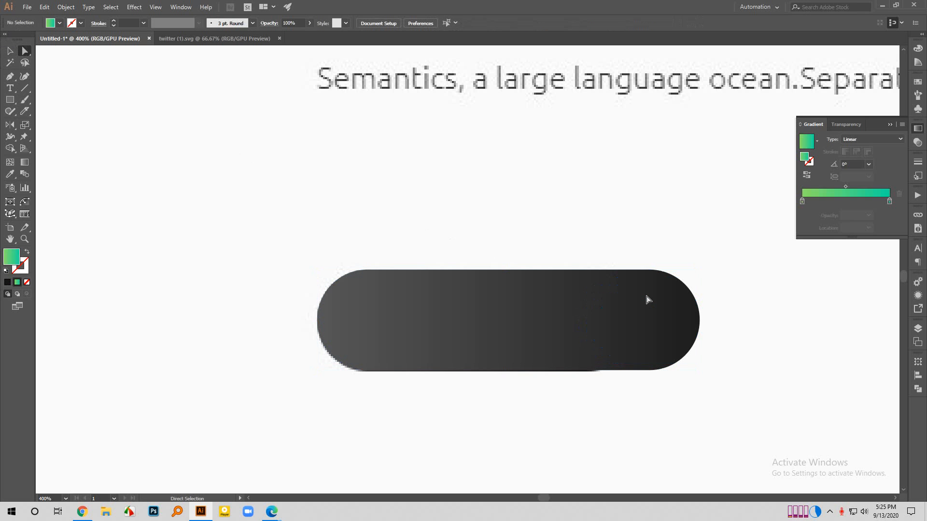
# Resize and reposition the copied dark pill to cover the reference READ MORE button, and deselect it.
pyautogui.click(10, 51)
pyautogui.click(628, 338)
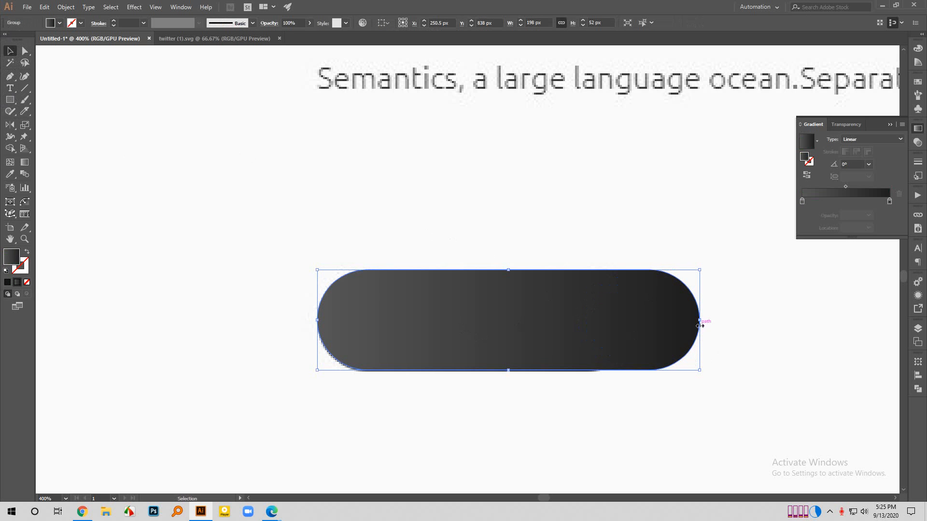
pyautogui.moveTo(699, 320); pyautogui.dragTo(546, 321)
pyautogui.hotkey('ctrl', 'z')
pyautogui.moveTo(699, 372); pyautogui.dragTo(641, 355)
pyautogui.moveTo(546, 334)
pyautogui.mouseDown()
pyautogui.moveTo(536, 340)
pyautogui.moveTo(552, 346)
pyautogui.mouseUp()
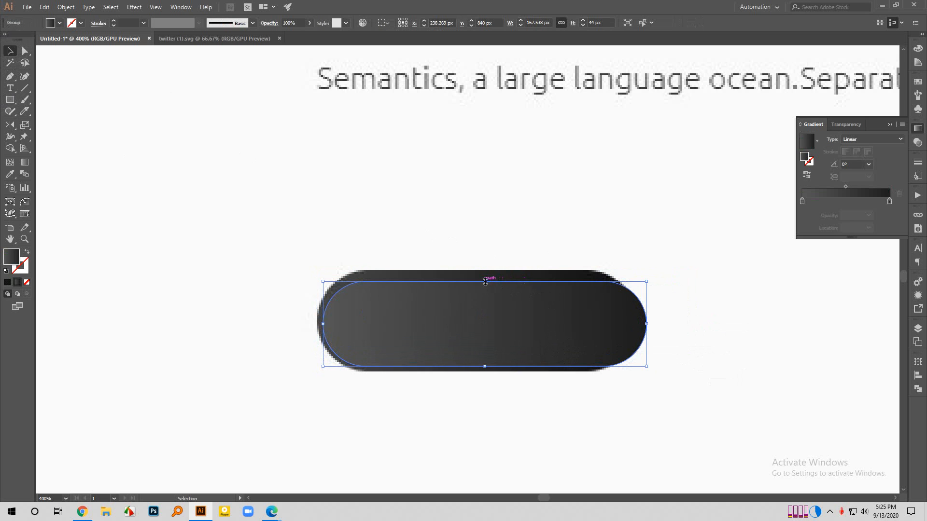
pyautogui.moveTo(485, 281); pyautogui.dragTo(485, 269)
pyautogui.moveTo(484, 367); pyautogui.dragTo(478, 346)
pyautogui.click(476, 223)
# Examine the page layout from the header and hero section down to the service cards and missions section.
pyautogui.scroll(-8, 451, 225)
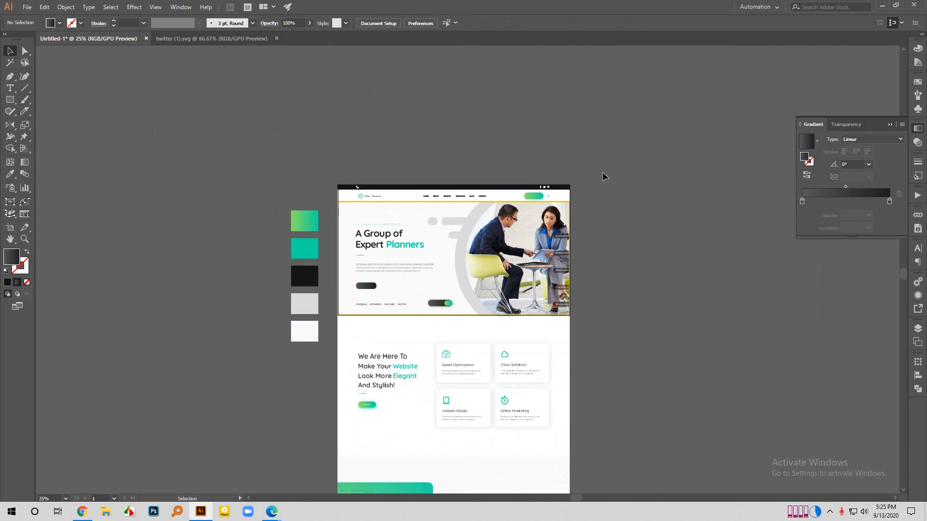
pyautogui.scroll(-4, 602, 173)
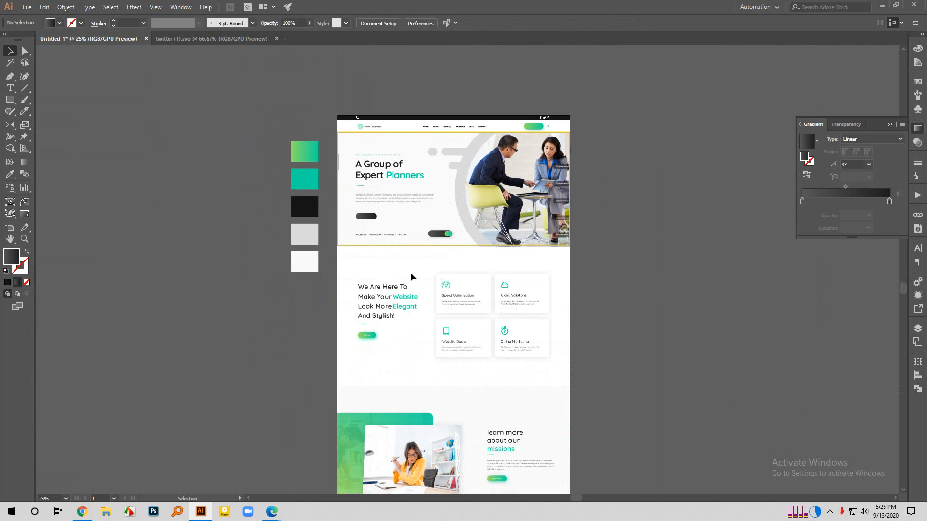
pyautogui.scroll(-3, 413, 269)
pyautogui.scroll(2, 414, 269)
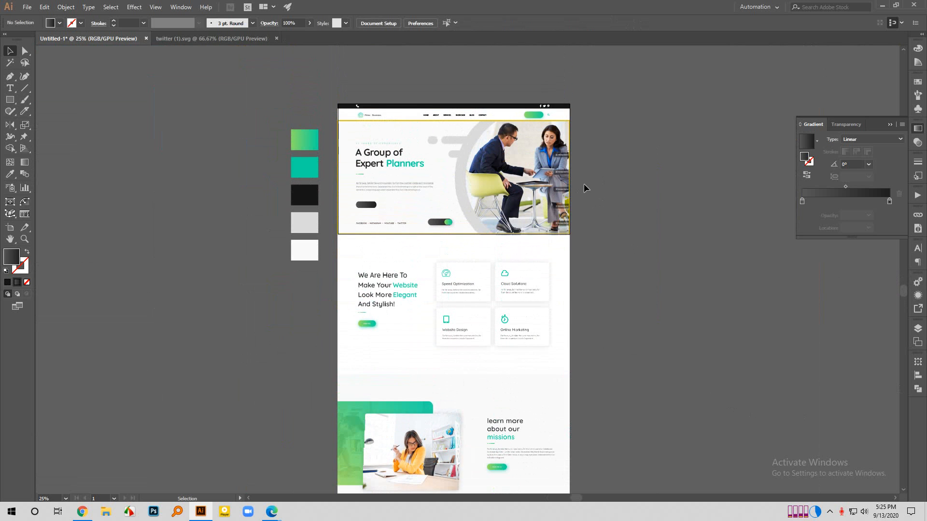
pyautogui.scroll(1, 477, 125)
pyautogui.scroll(2, 532, 140)
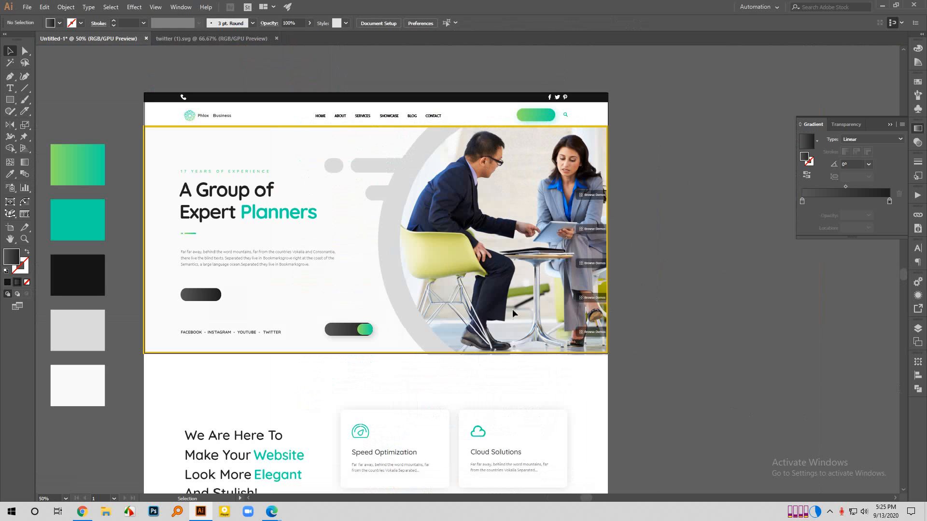
pyautogui.scroll(-1, 506, 251)
pyautogui.keyDown('alt'); pyautogui.scroll(-1, 528, 334); pyautogui.keyUp('alt')
pyautogui.scroll(-4, 529, 324)
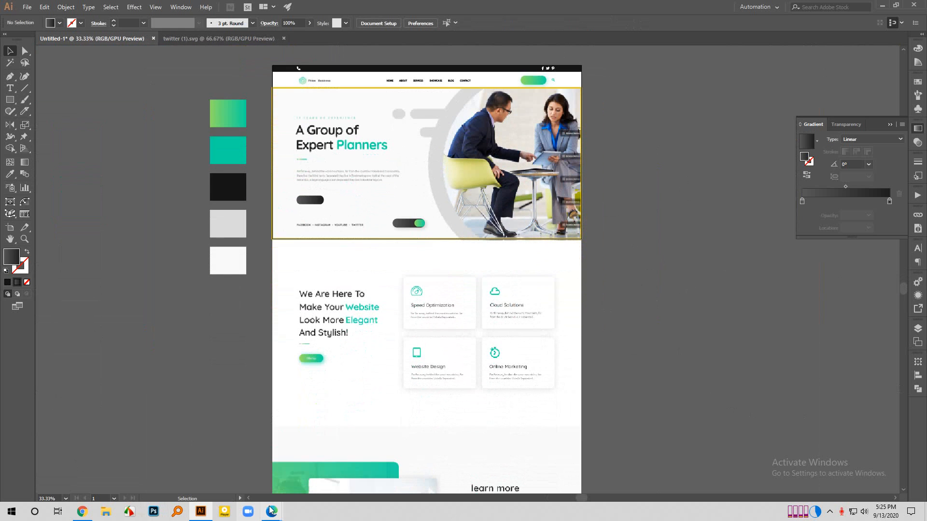
pyautogui.scroll(-4, 519, 253)
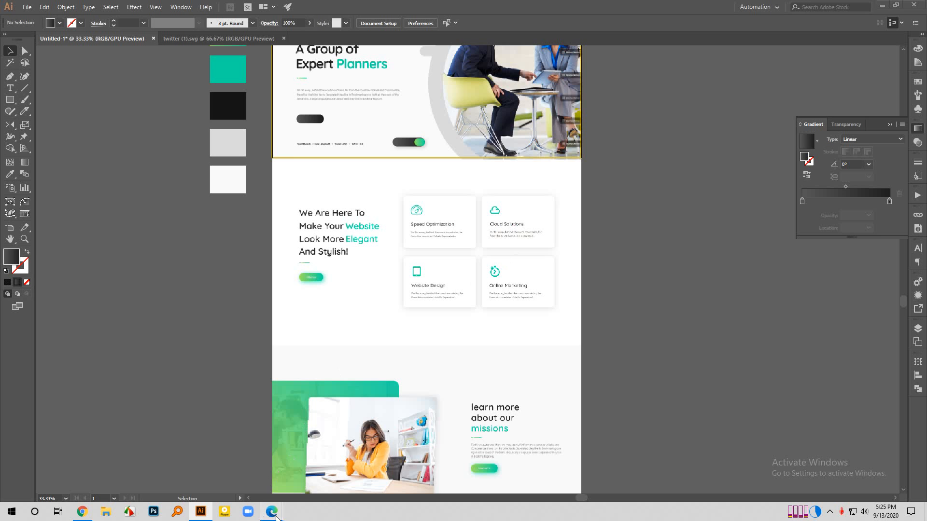
# Switch to the Edge browser and stop the screen presentation in the Google Meet call.
pyautogui.moveTo(272, 511)
pyautogui.moveTo(215, 471)
pyautogui.click(181, 467)
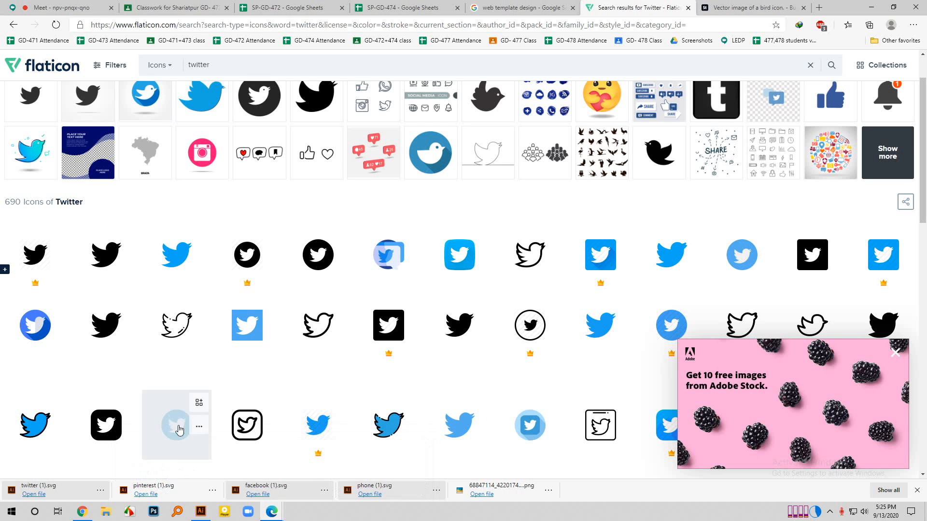
pyautogui.click(85, 3)
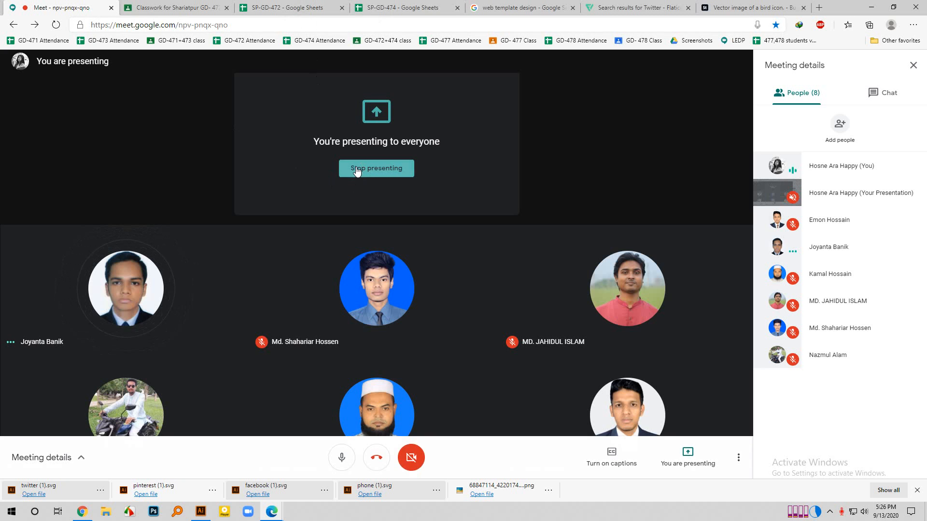
pyautogui.click(377, 168)
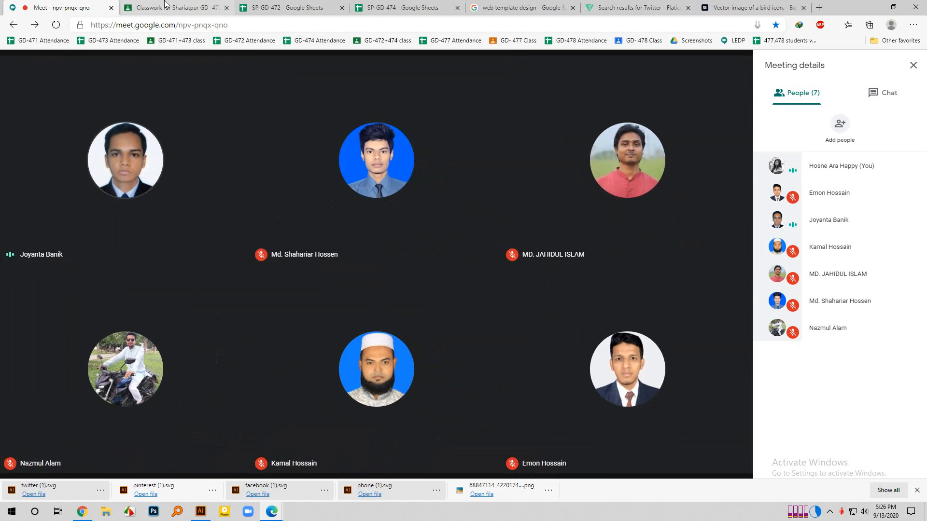
# Start a new material in the classwork of the Shariatpur GD- 472 + 474 class in Google Classroom.
pyautogui.click(167, 3)
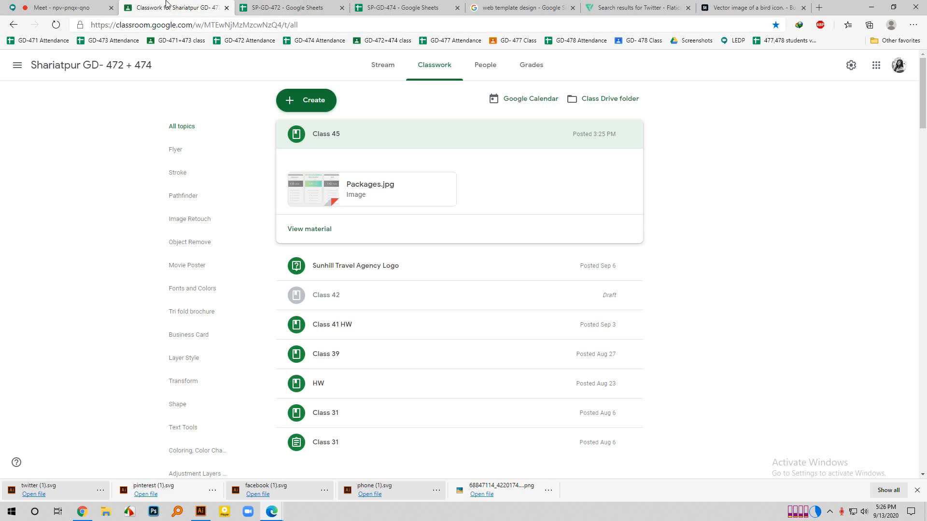
pyautogui.click(267, 4)
pyautogui.click(178, 4)
pyautogui.click(365, 67)
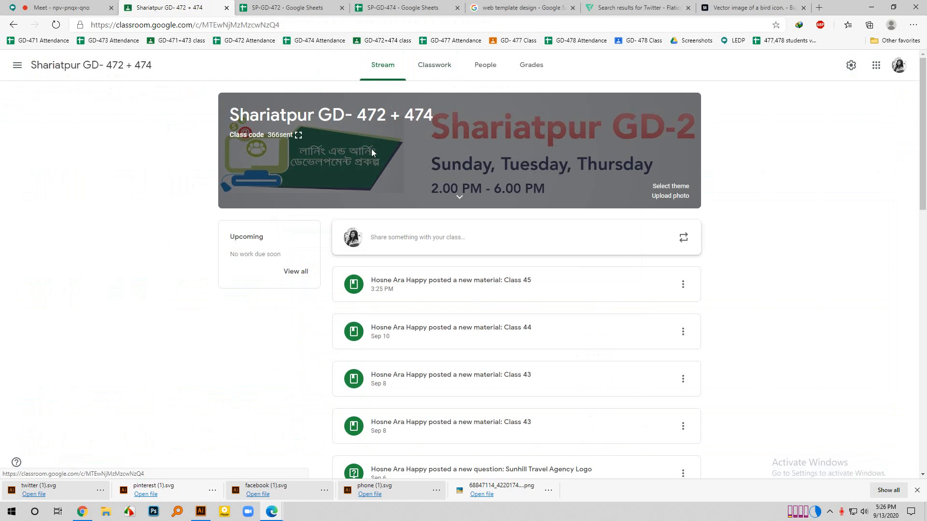
pyautogui.click(448, 63)
pyautogui.click(289, 102)
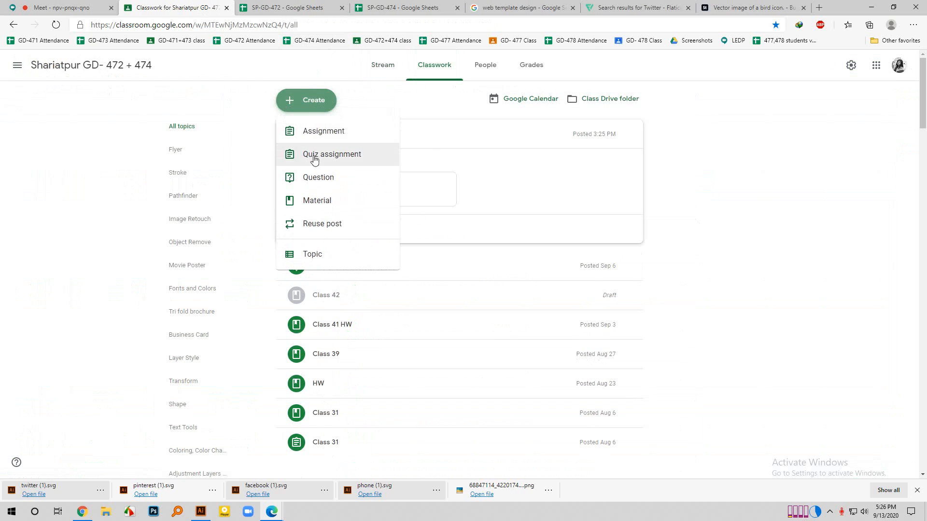
pyautogui.click(322, 200)
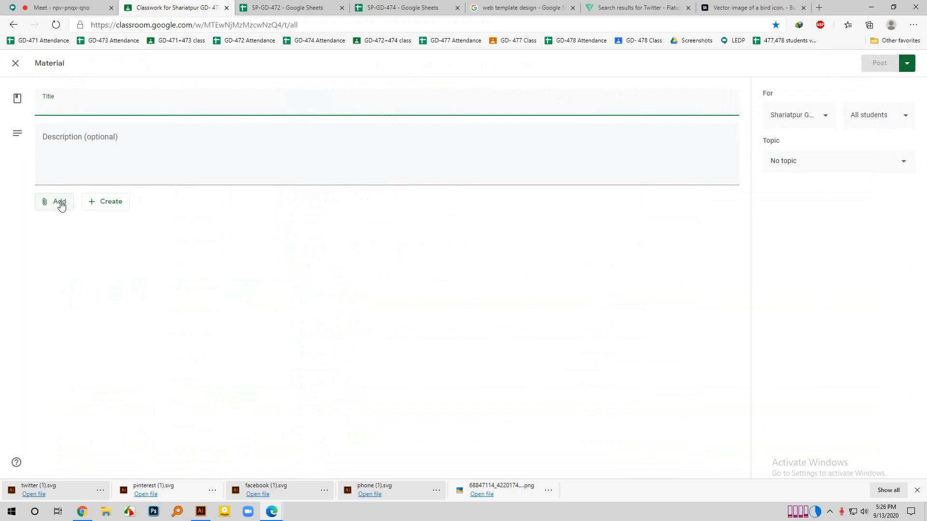
# Attach Landing Page.jpg from the recent Google Drive files to the new material.
pyautogui.click(60, 202)
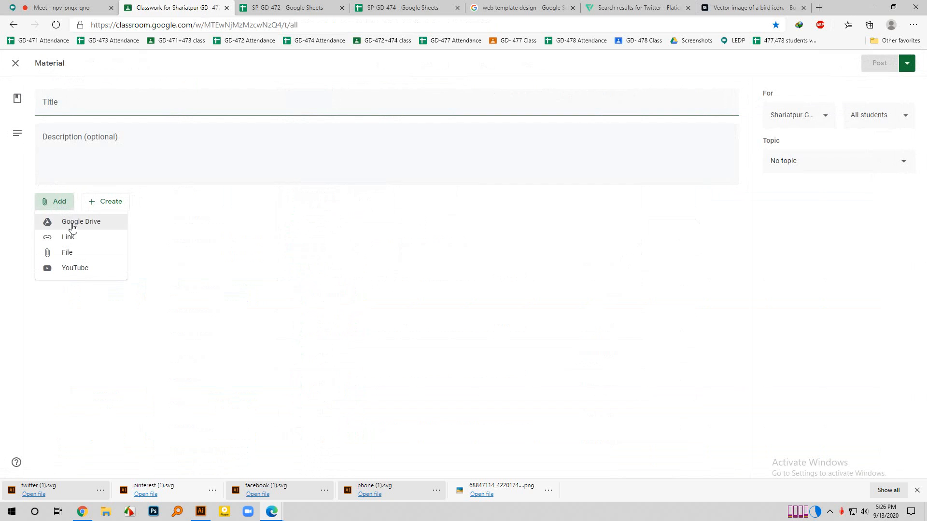
pyautogui.click(72, 223)
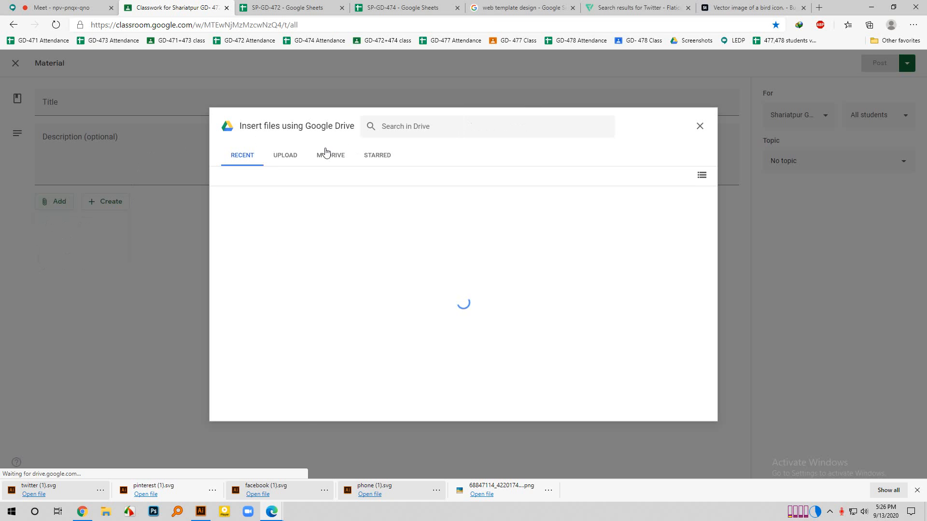
pyautogui.click(276, 156)
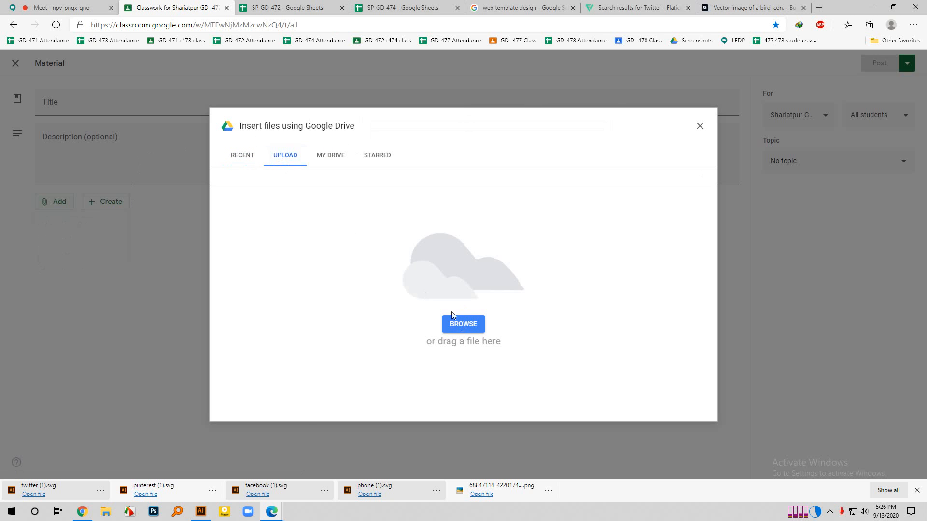
pyautogui.click(242, 156)
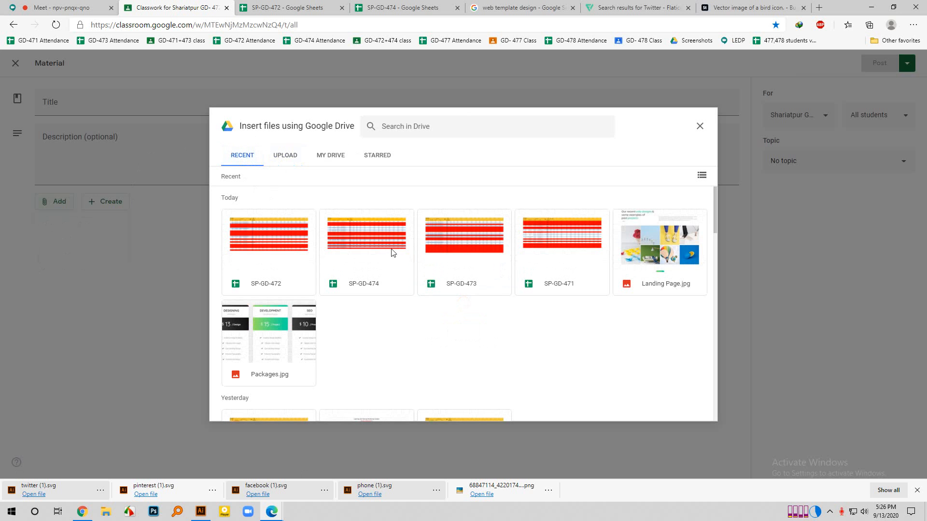
pyautogui.scroll(-2, 418, 260)
pyautogui.scroll(2, 418, 260)
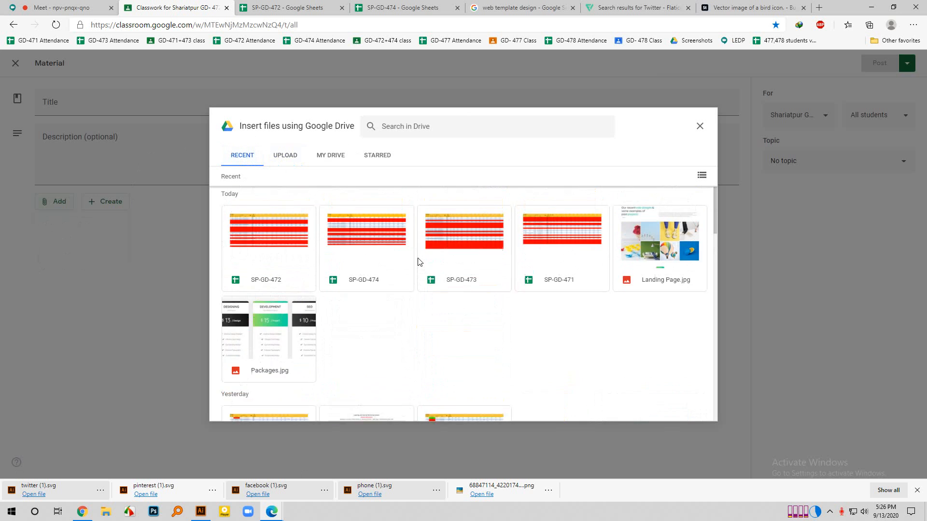
pyautogui.click(688, 260)
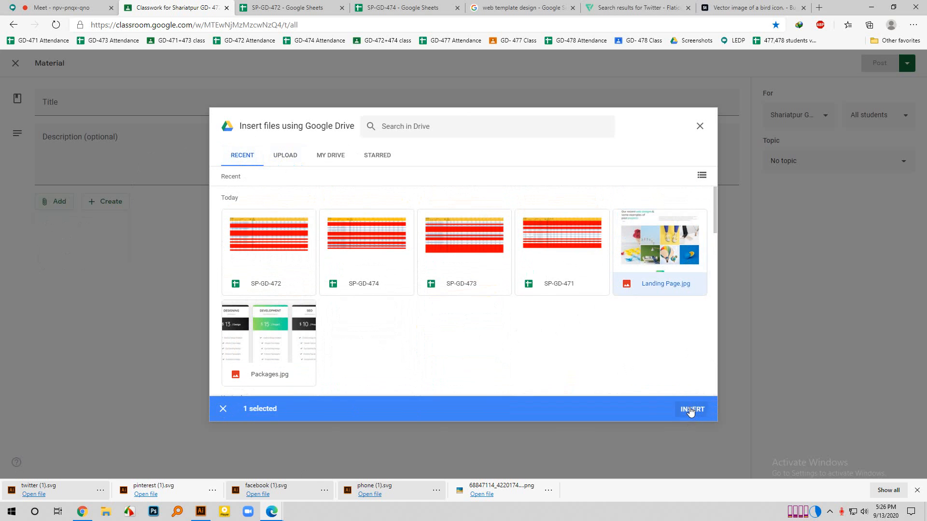
pyautogui.click(692, 409)
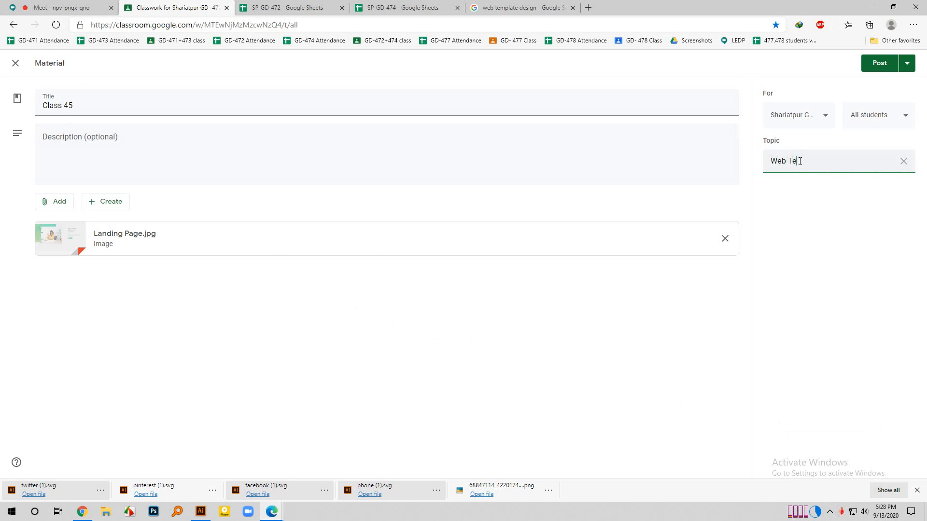
# Enter Web Template as the topic of the Class 45 material, correcting the misspelling, and post it.
pyautogui.write('p')
pyautogui.write('aet')
pyautogui.click(826, 163)
pyautogui.write('ete')
pyautogui.rightClick(805, 166)
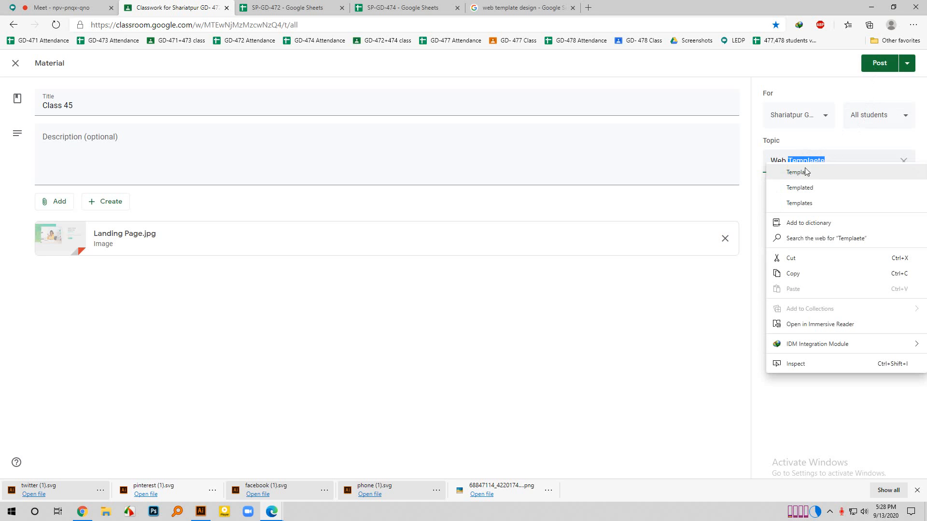
pyautogui.click(806, 178)
pyautogui.click(885, 69)
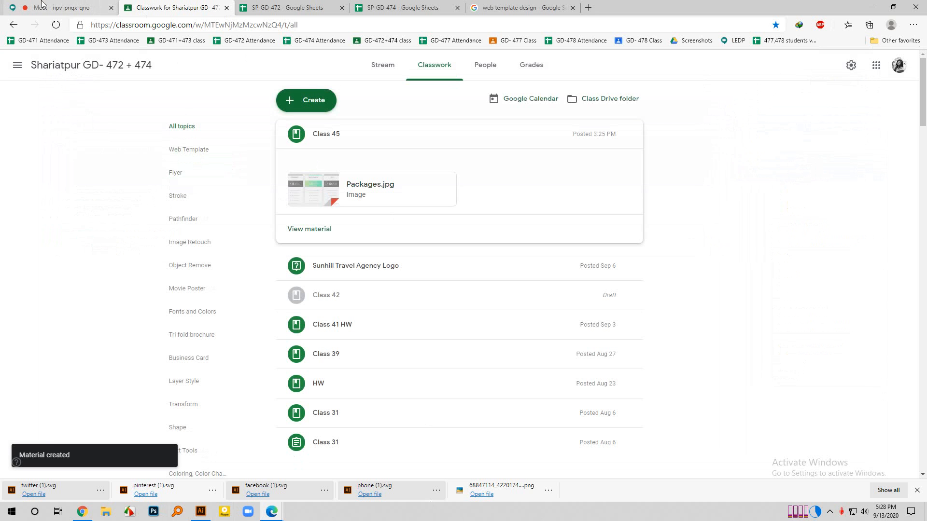
# Return to the Google Meet call and start presenting the entire screen.
pyautogui.click(63, 7)
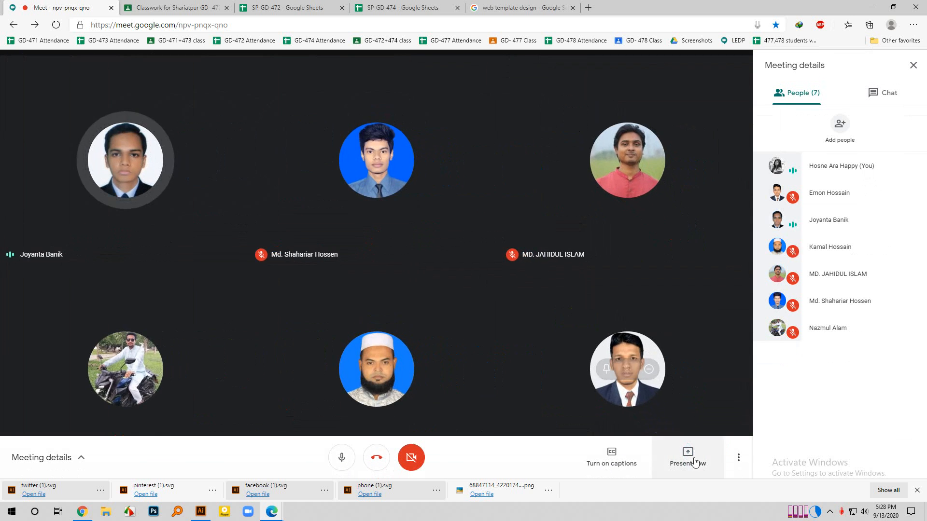
pyautogui.click(695, 463)
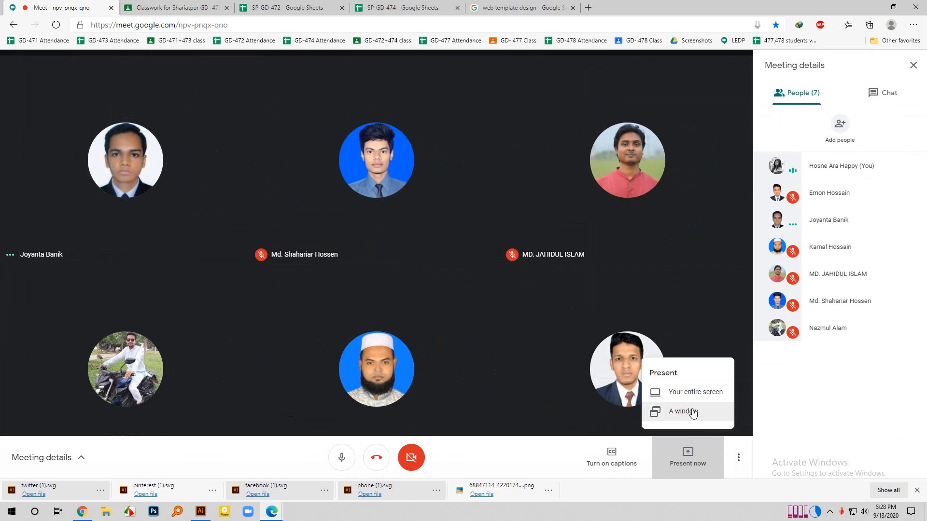
pyautogui.click(692, 391)
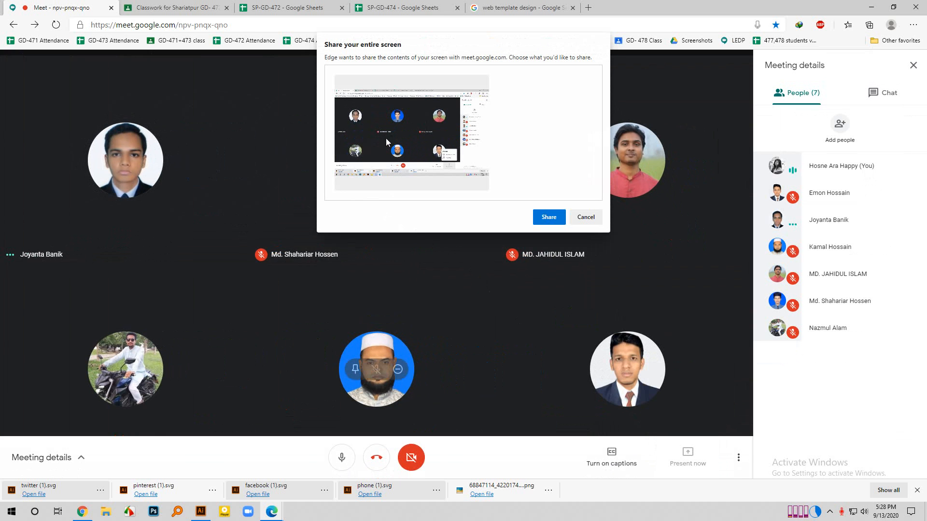
pyautogui.click(548, 216)
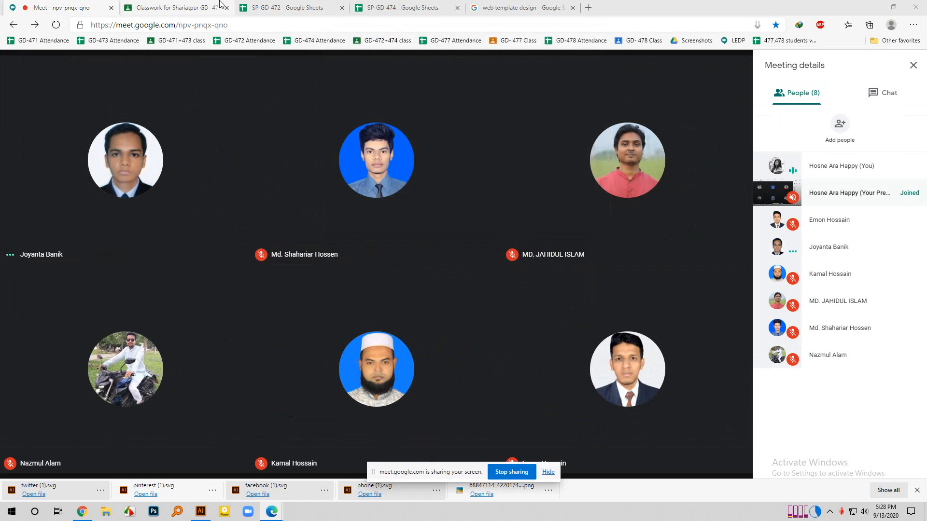
# Open the newest Class 45 material from the class stream in Google Classroom and view its Landing Page.jpg attachment in a new window.
pyautogui.click(174, 7)
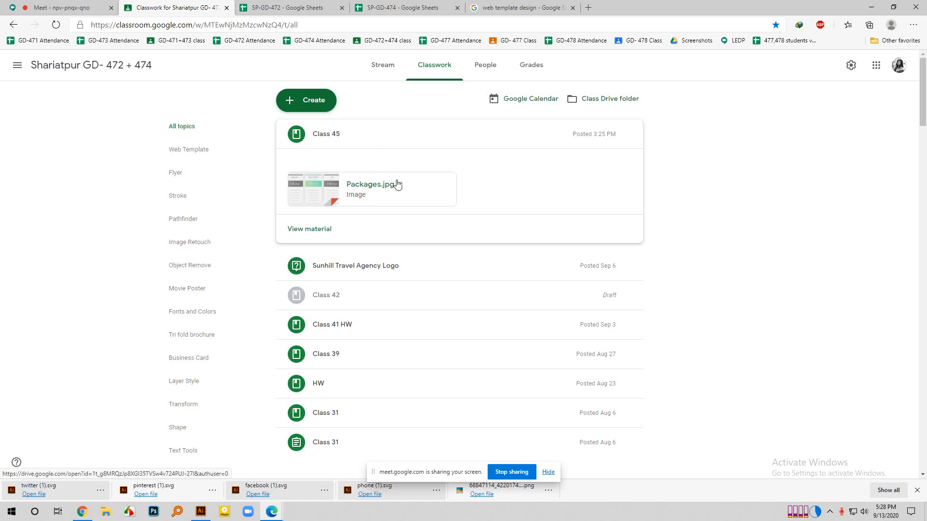
pyautogui.click(385, 73)
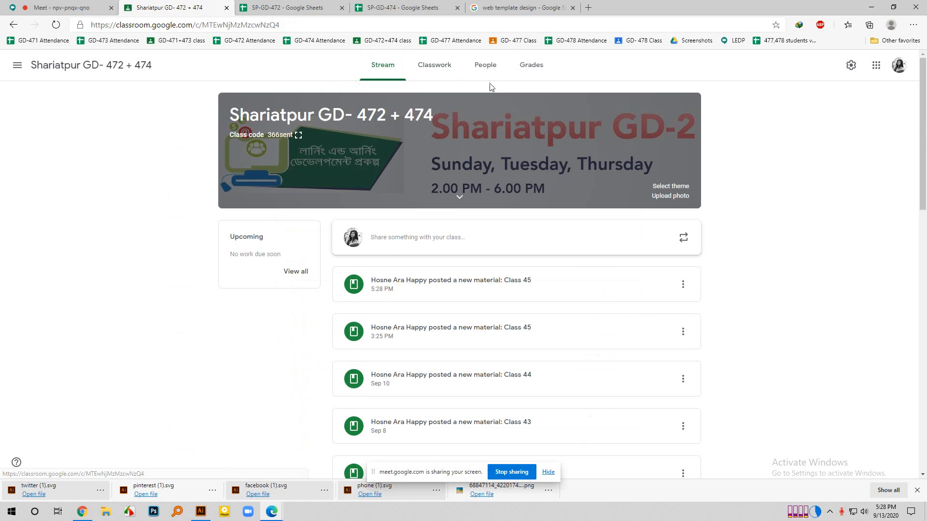
pyautogui.click(441, 286)
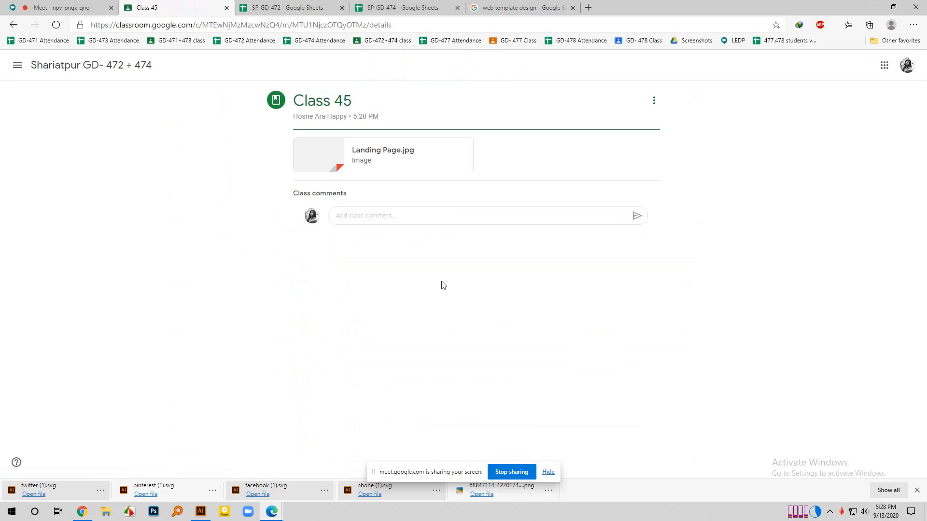
pyautogui.click(368, 148)
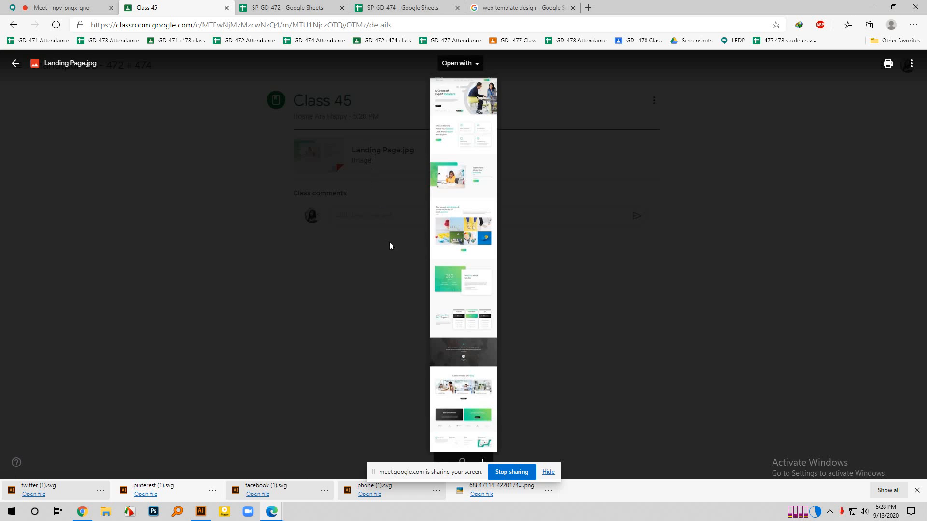
pyautogui.click(911, 63)
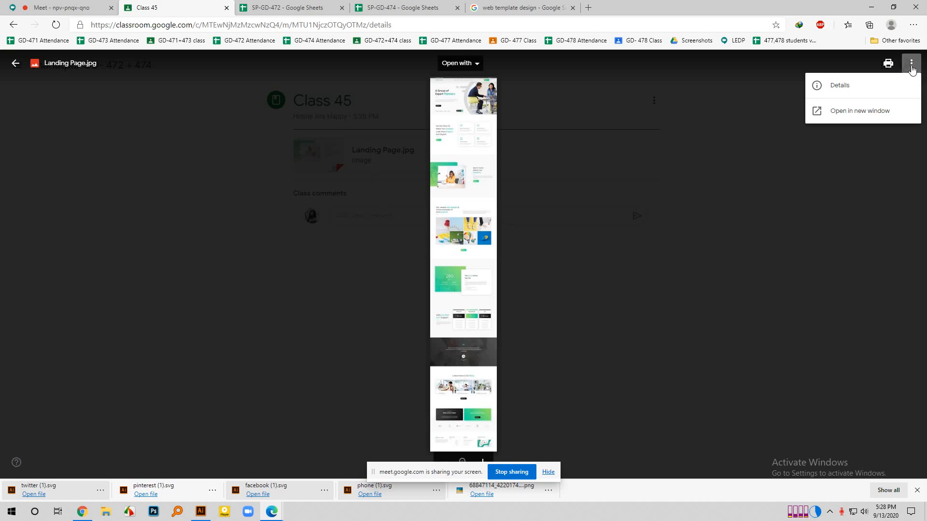
pyautogui.click(868, 119)
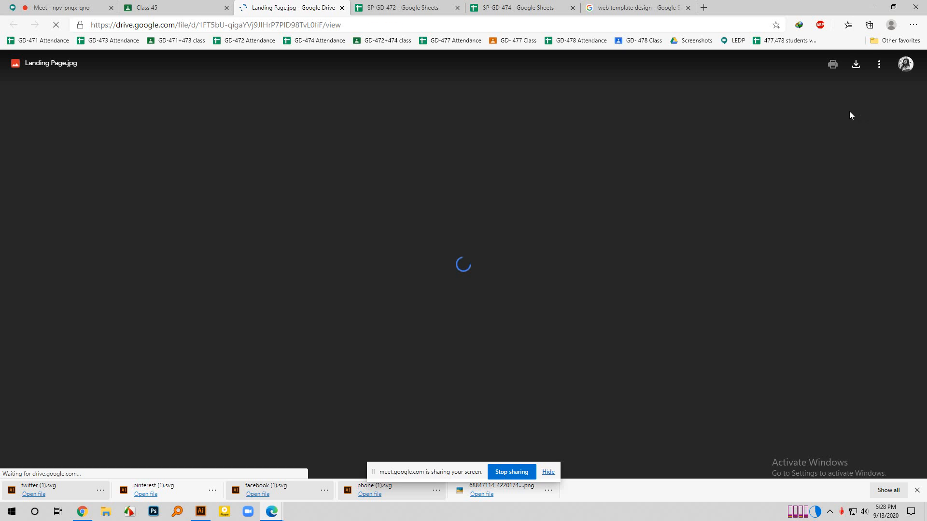